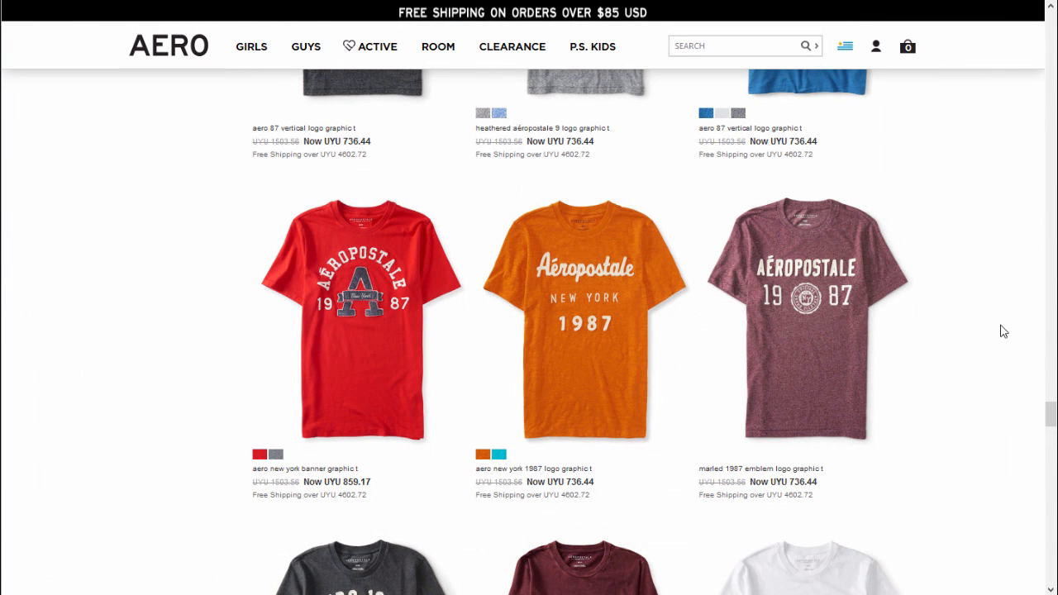
Examine the Aéropostale logo tees for inspiration and the distressed and solid BOBCATS designs on the two green shirt mock-ups.
scroll(1003, 330, down, 3)
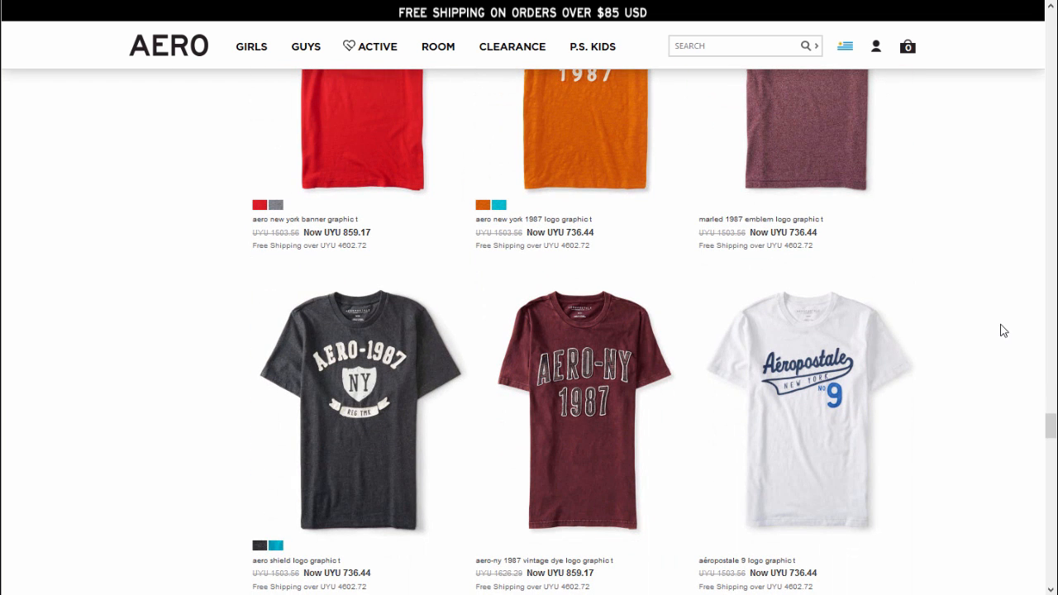
scroll(999, 371, up, 4)
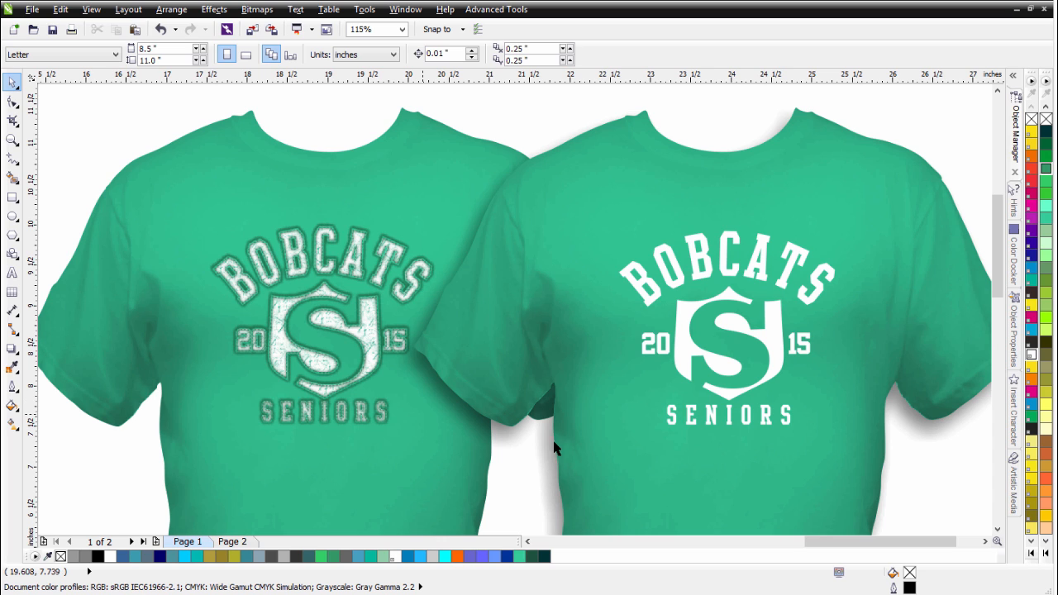
click(775, 354)
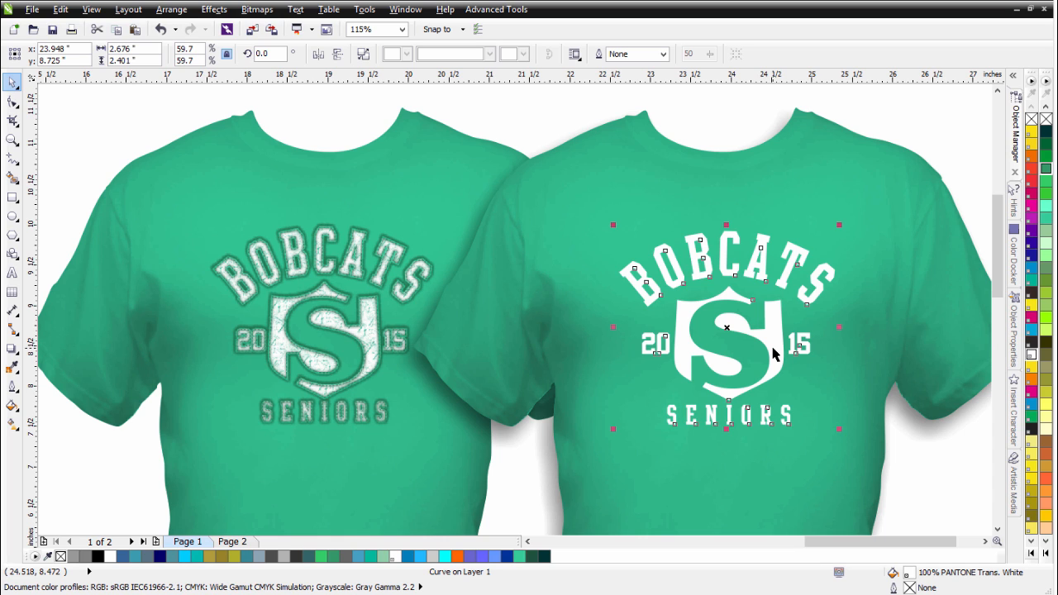
click(584, 259)
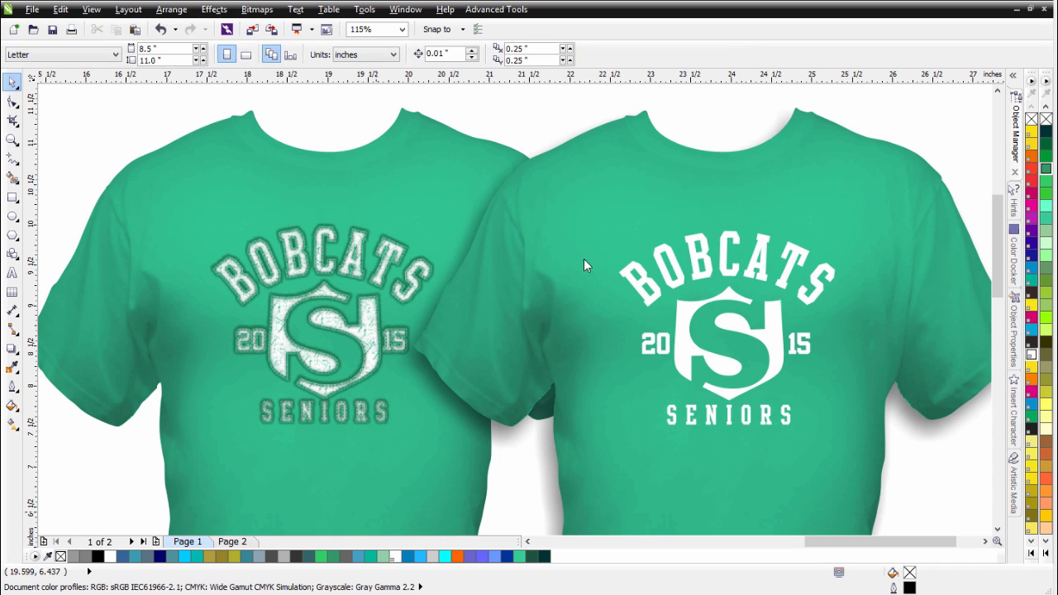
click(663, 283)
scroll(724, 281, down, 4)
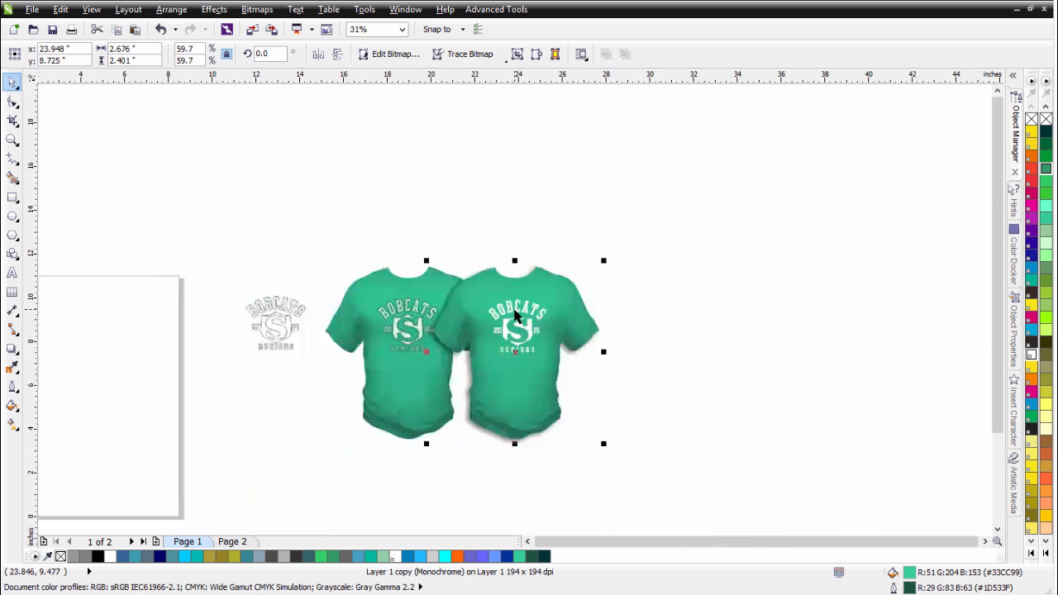
scroll(519, 316, up, 4)
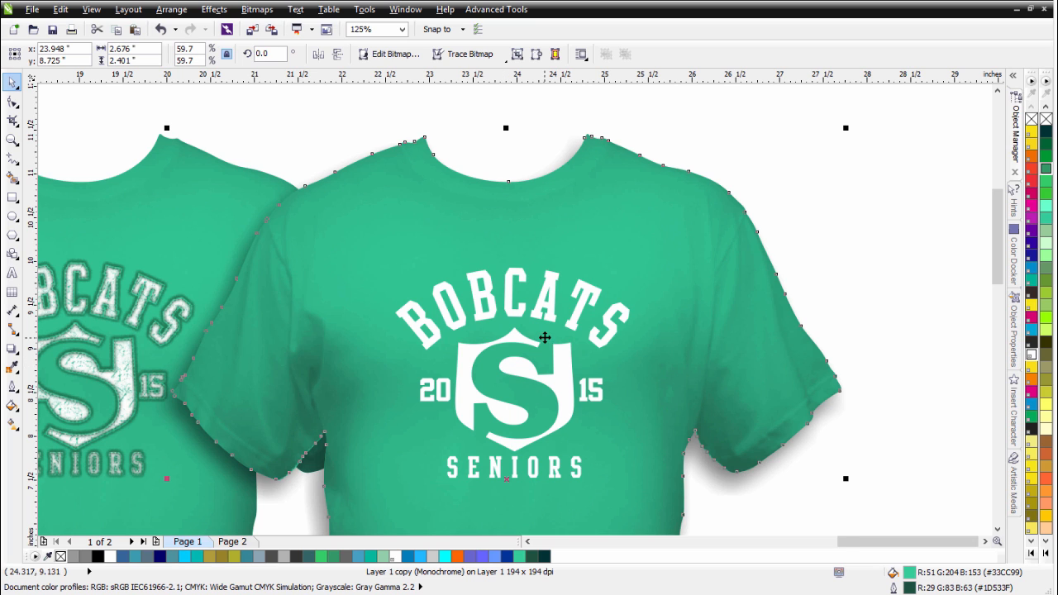
Add the text lines BOBCATS, SENIORS, 20 and 15 beside the shirts and split them into separate text objects.
scroll(486, 300, down, 2)
click(13, 272)
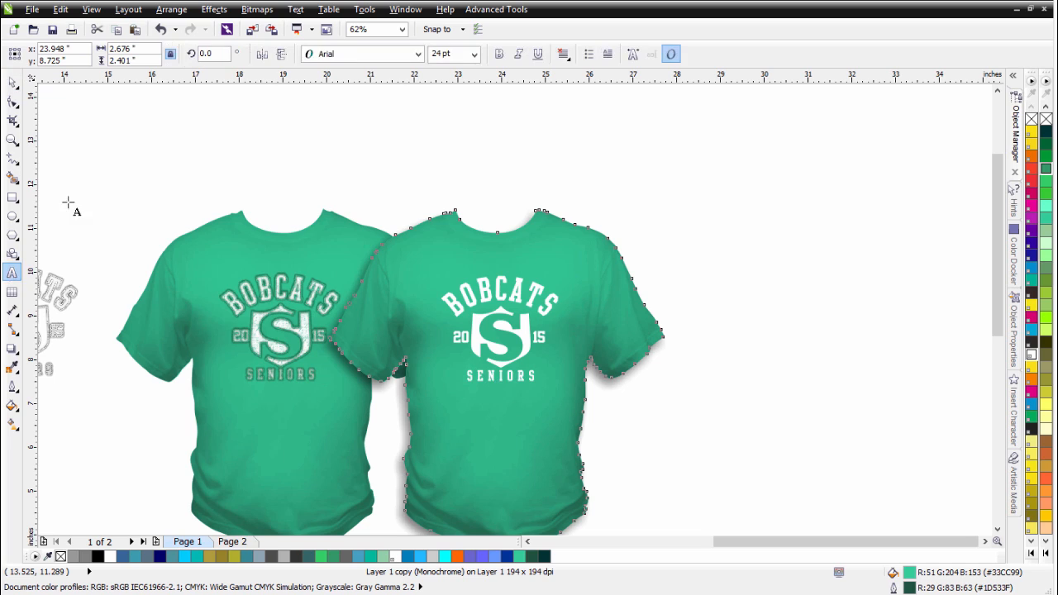
click(714, 251)
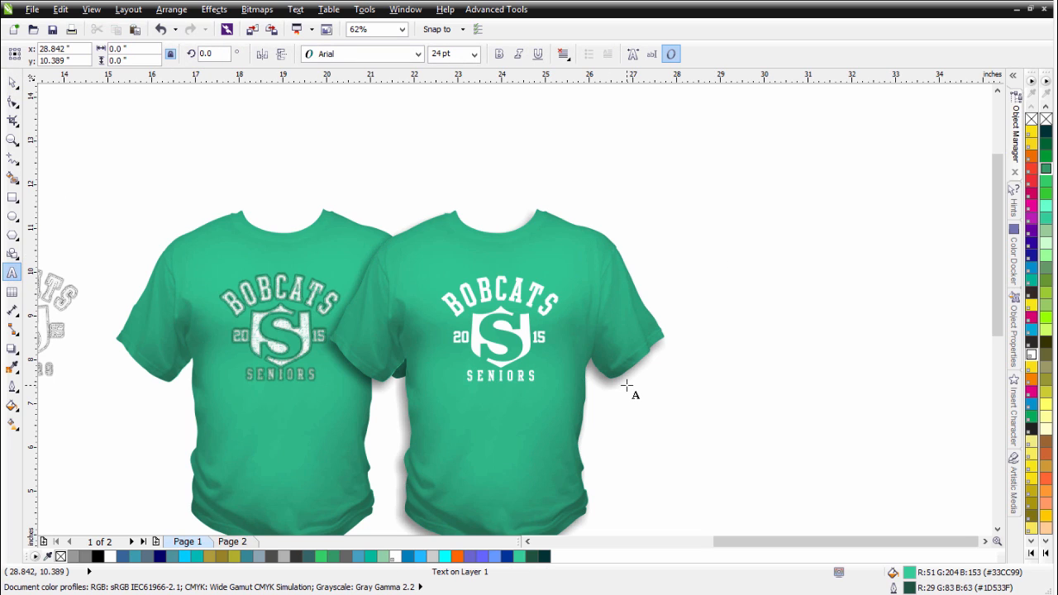
text(BOBC)
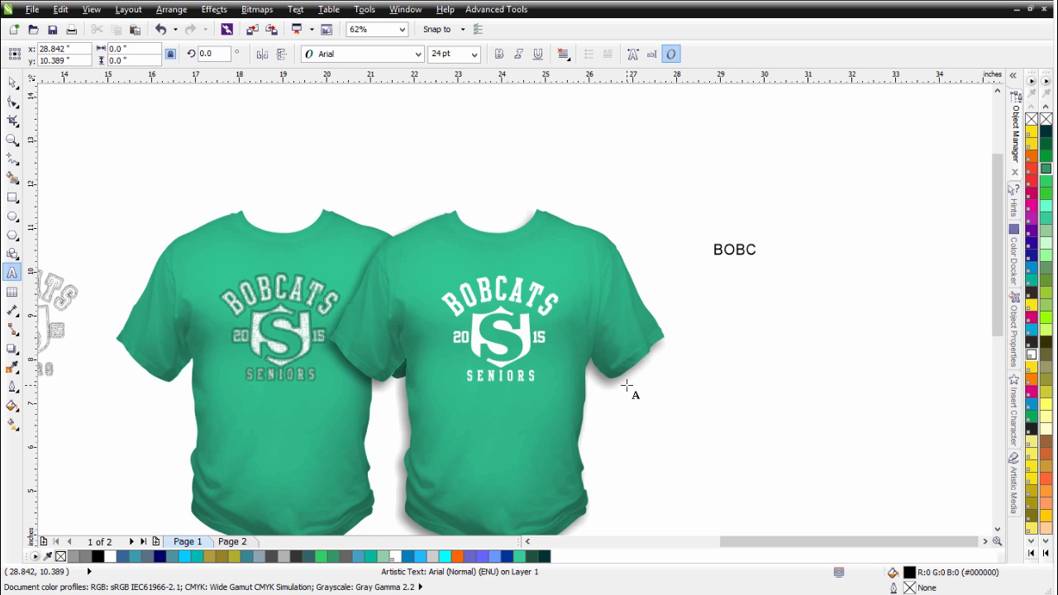
text(ATS)
key(Return)
text(SENIO)
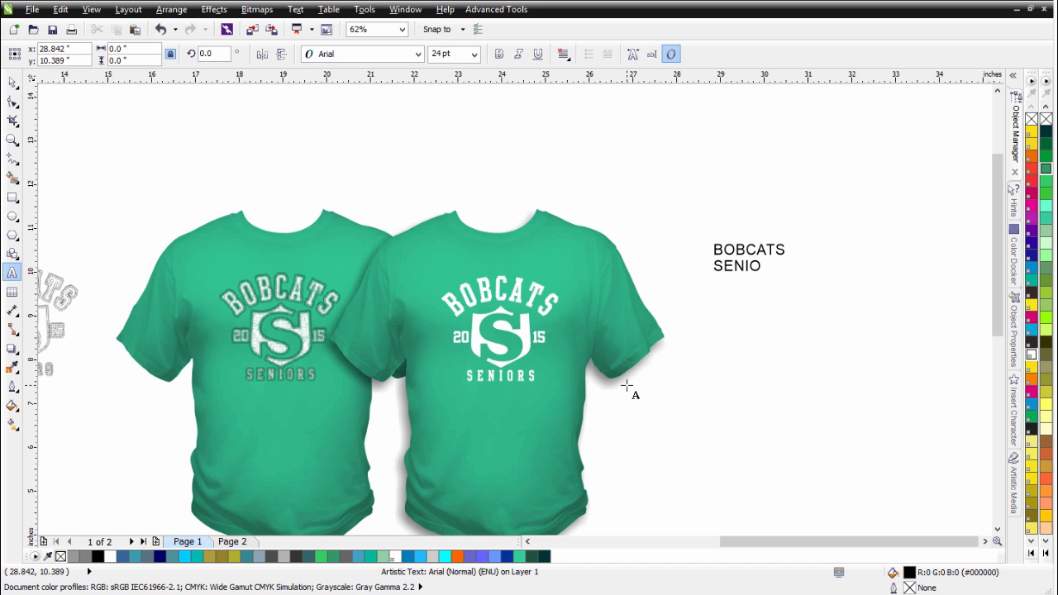
text(RS)
key(Return)
text(20)
key(Return)
text(15)
key(ctrl+space)
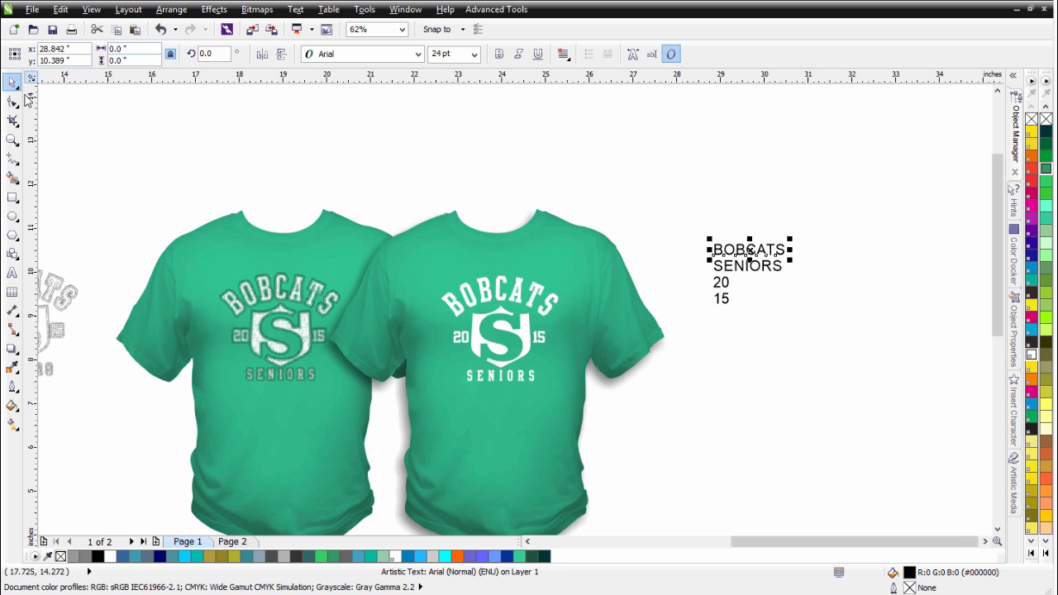
click(851, 306)
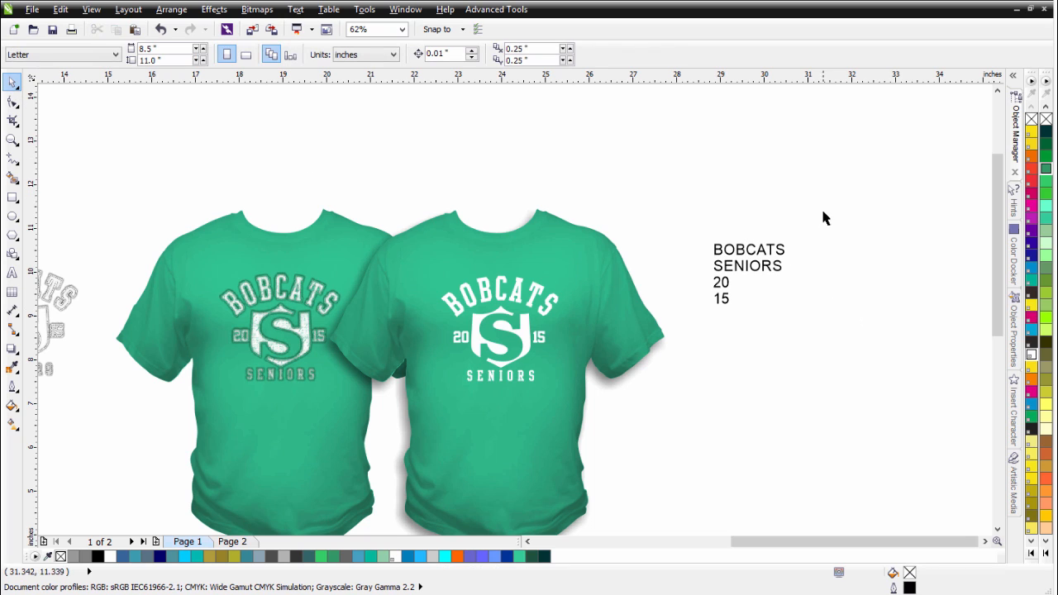
Set all four text objects in the Intramural JL font and enlarge them together to about 51 pt.
drag(821, 213, 693, 349)
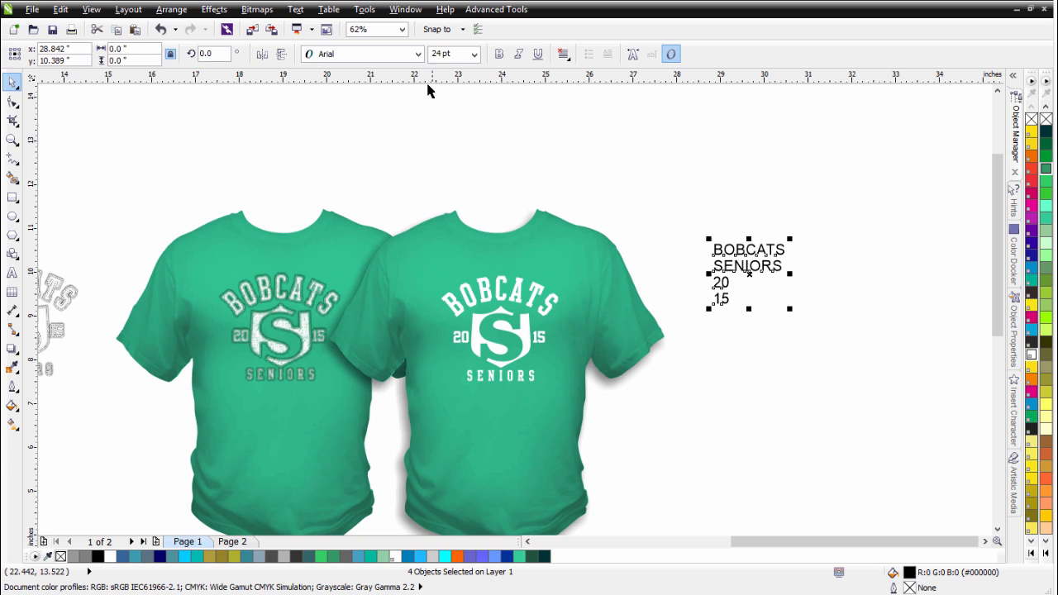
click(419, 55)
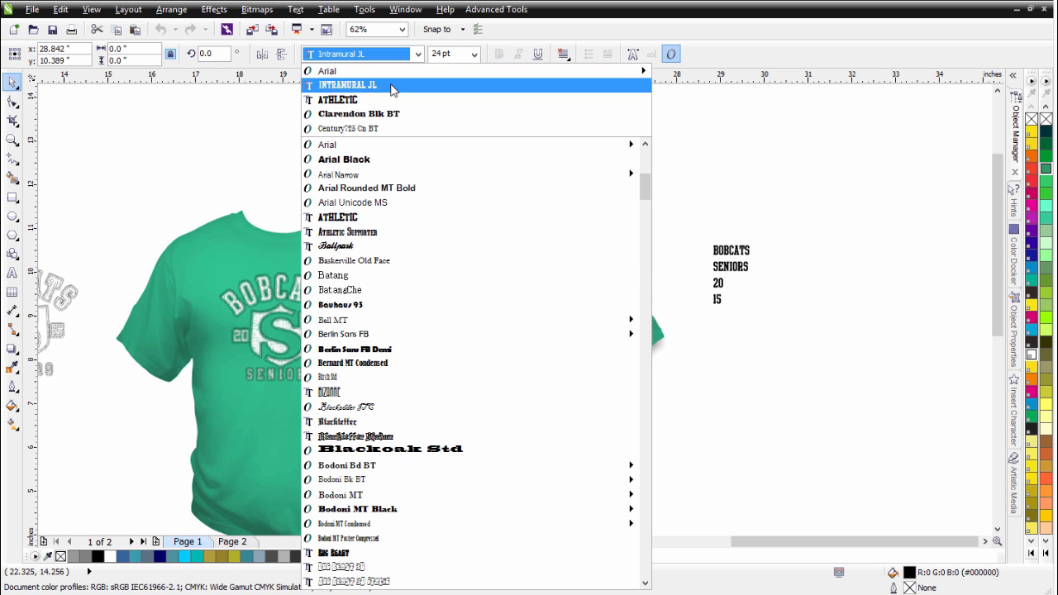
click(392, 86)
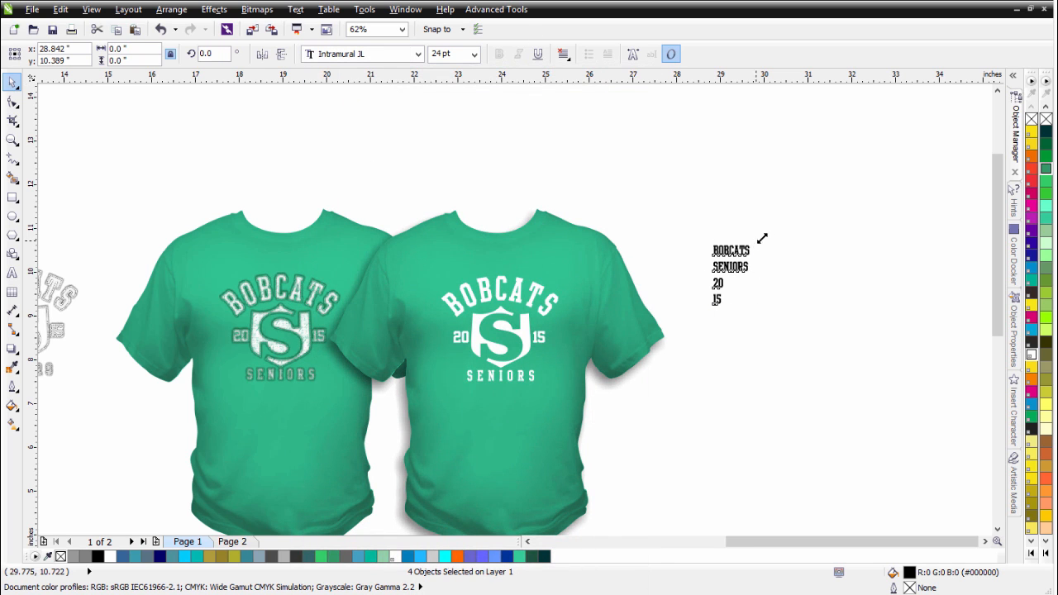
drag(762, 239, 799, 177)
Widen the letter spacing of BOBCATS slightly and of SENIORS a little more.
scroll(751, 214, up, 2)
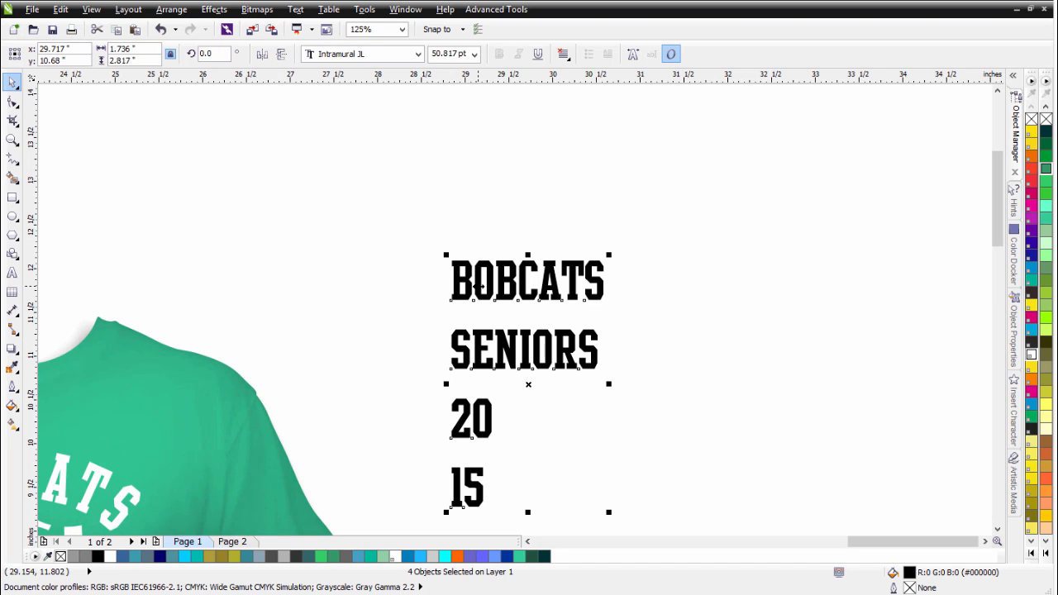
click(489, 312)
click(505, 299)
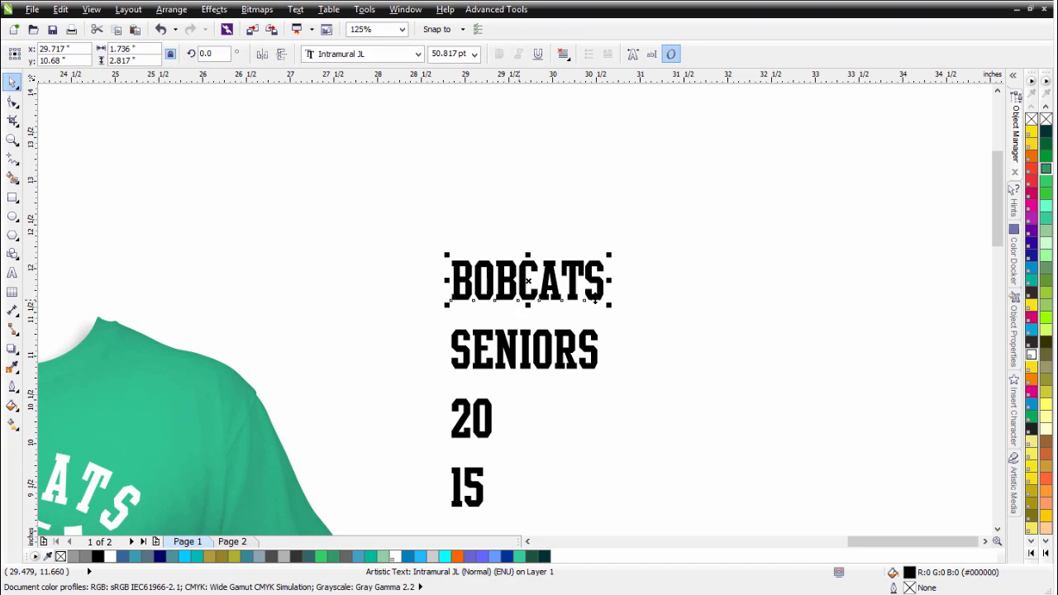
click(13, 101)
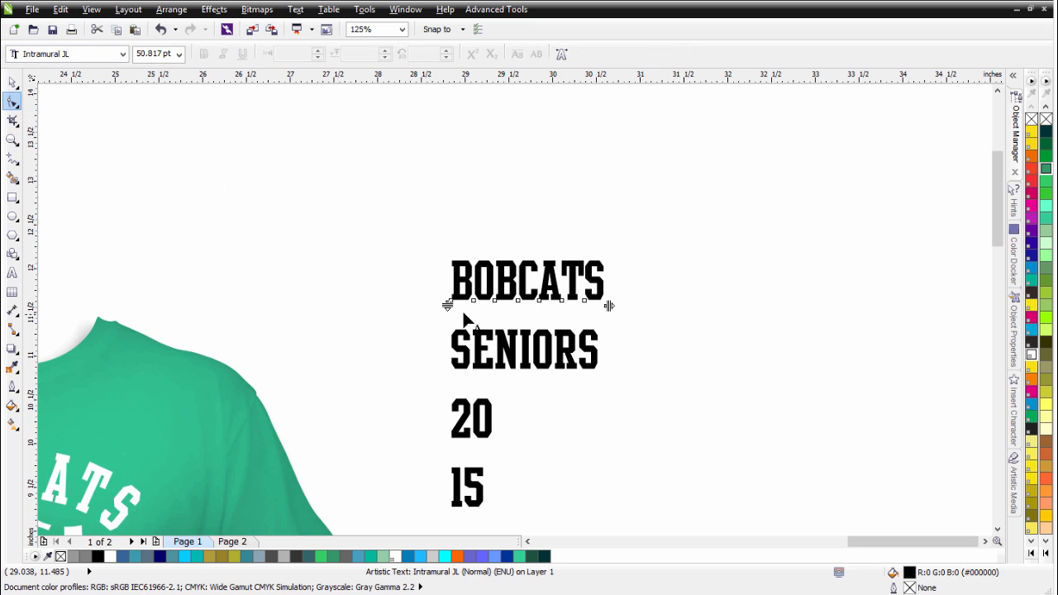
drag(610, 306, 626, 314)
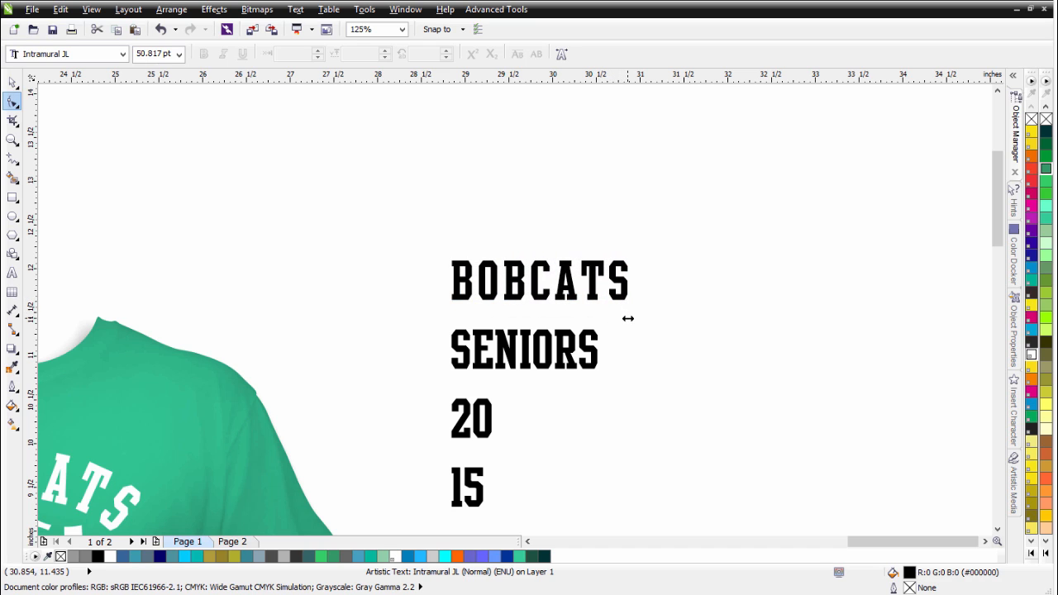
click(571, 368)
drag(603, 371, 633, 385)
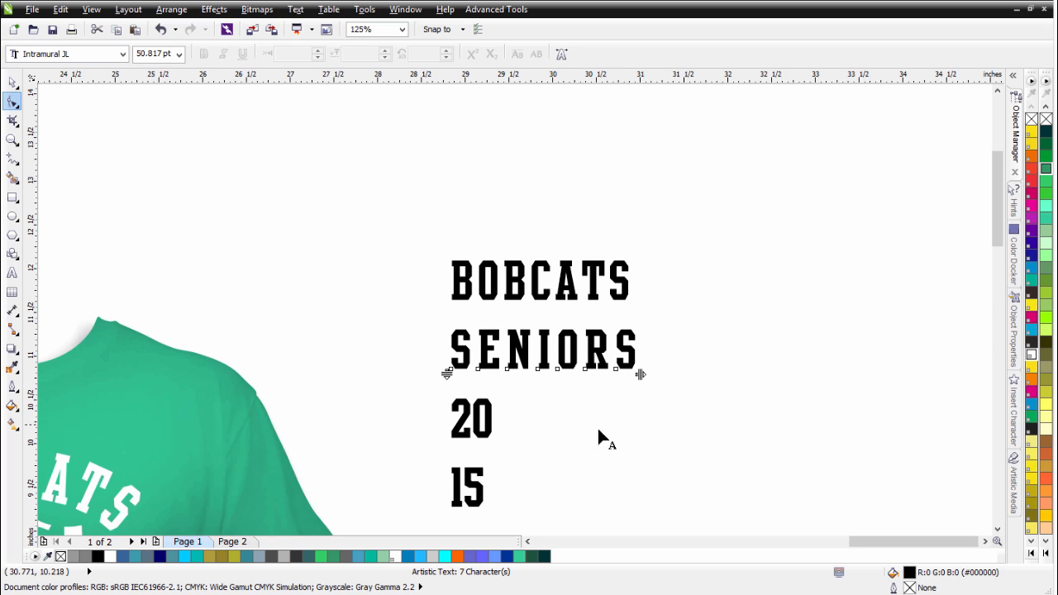
Slightly widen the character spacing of the 20 and 15 text objects.
click(471, 442)
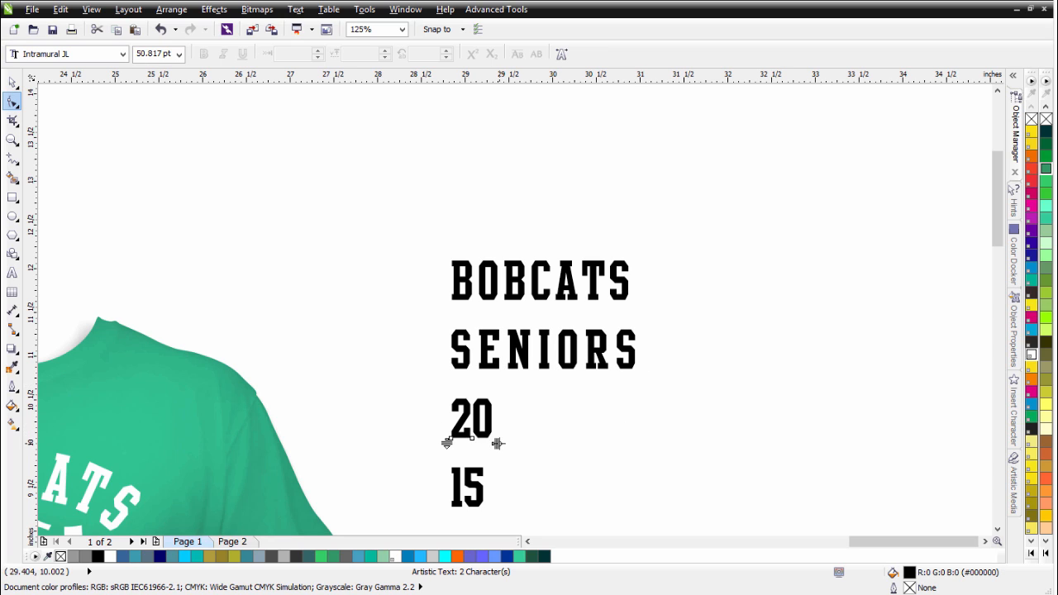
mouse_move(497, 446)
mouse_down()
mouse_move(510, 449)
mouse_move(493, 446)
mouse_up()
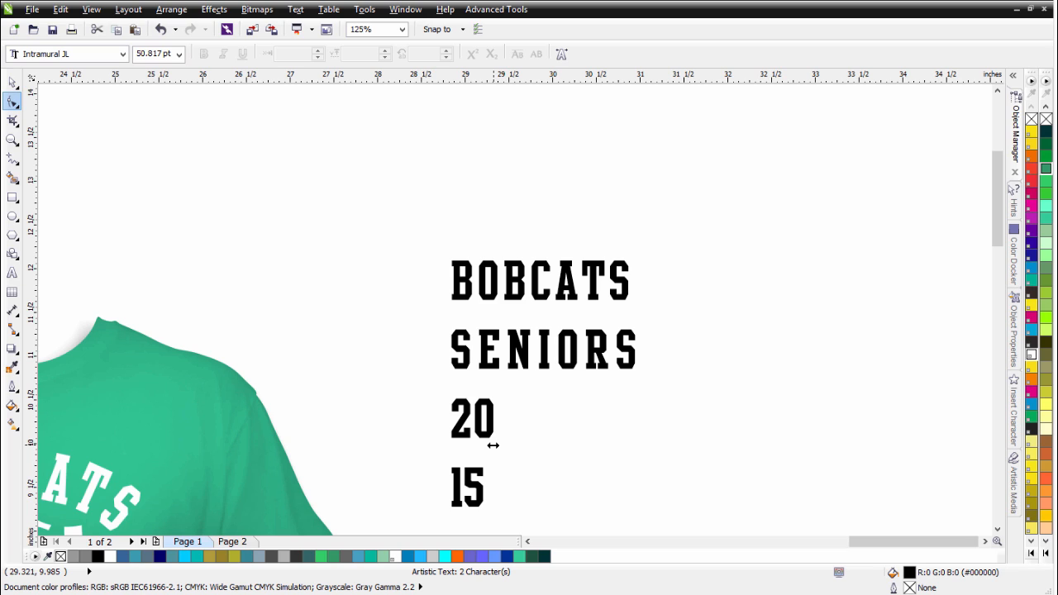
click(476, 492)
drag(486, 513, 486, 513)
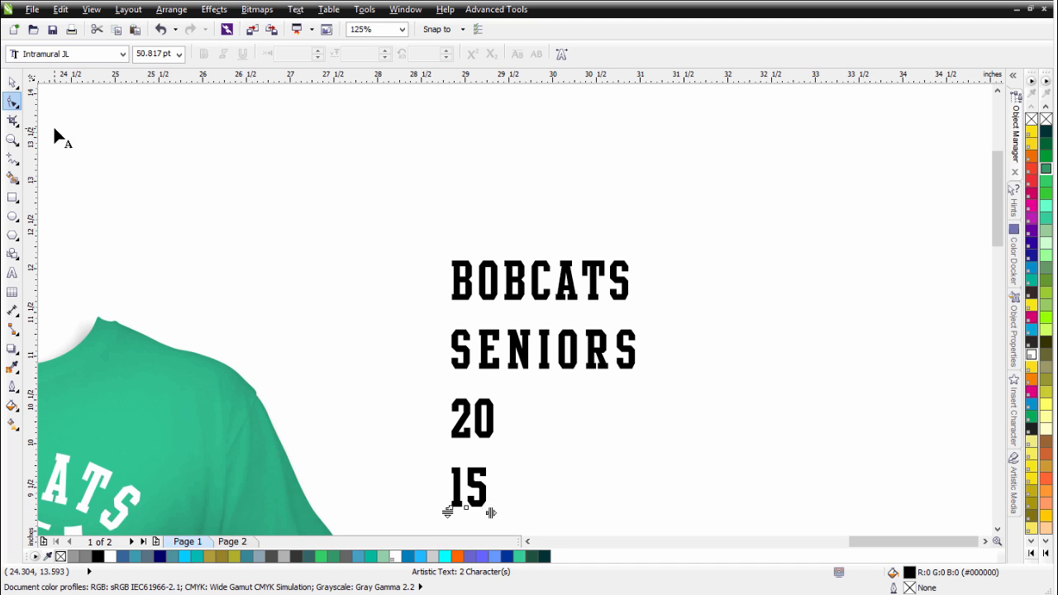
click(11, 82)
Draw a five-sided polygon about 1.73 by 1.76 inches in the empty area beside the text and convert it to curves.
scroll(597, 381, down, 1)
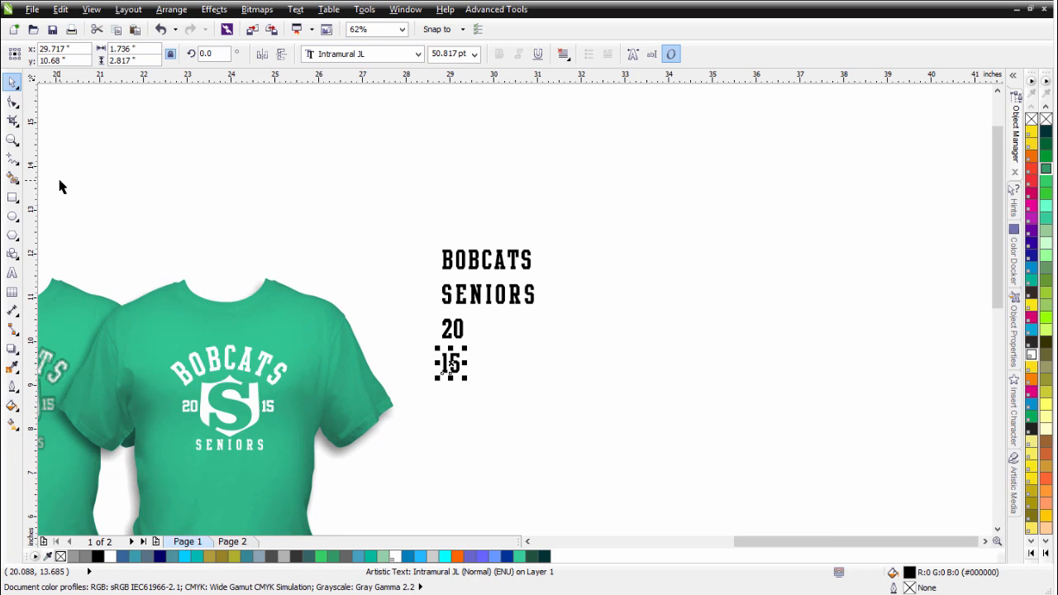
click(13, 235)
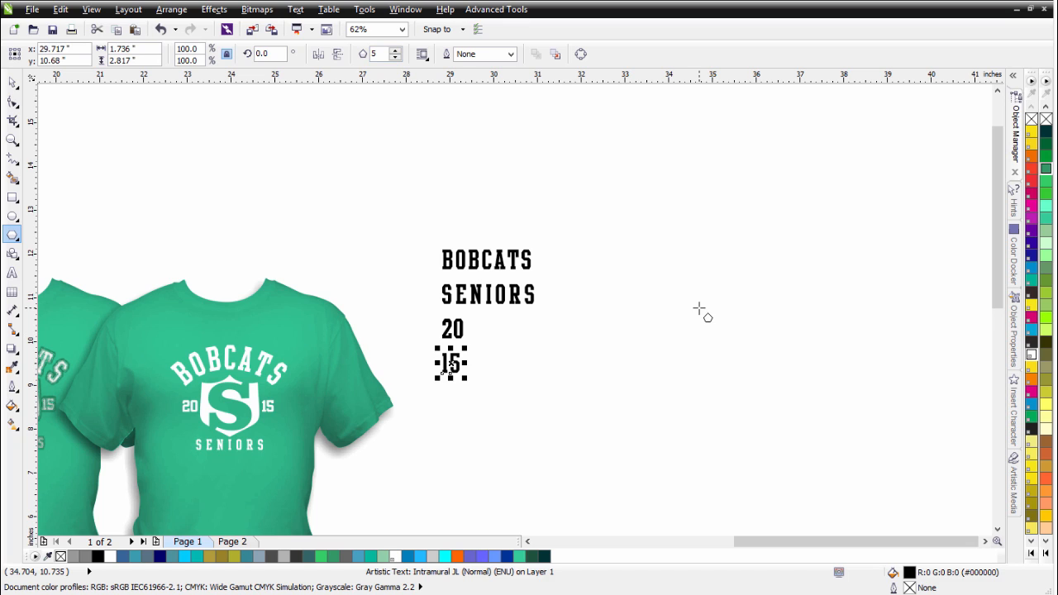
drag(699, 309, 779, 396)
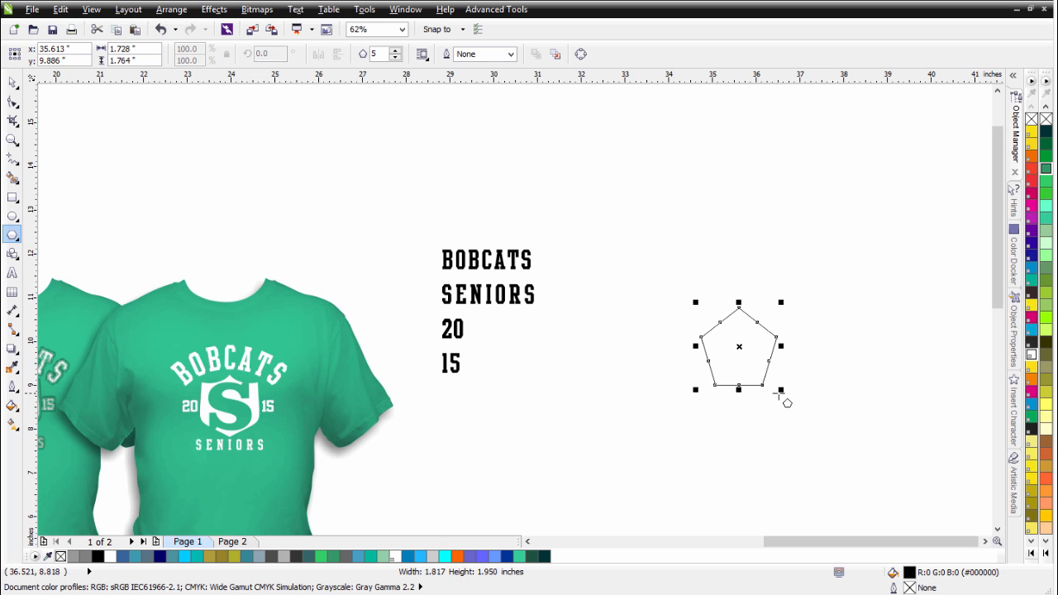
click(578, 55)
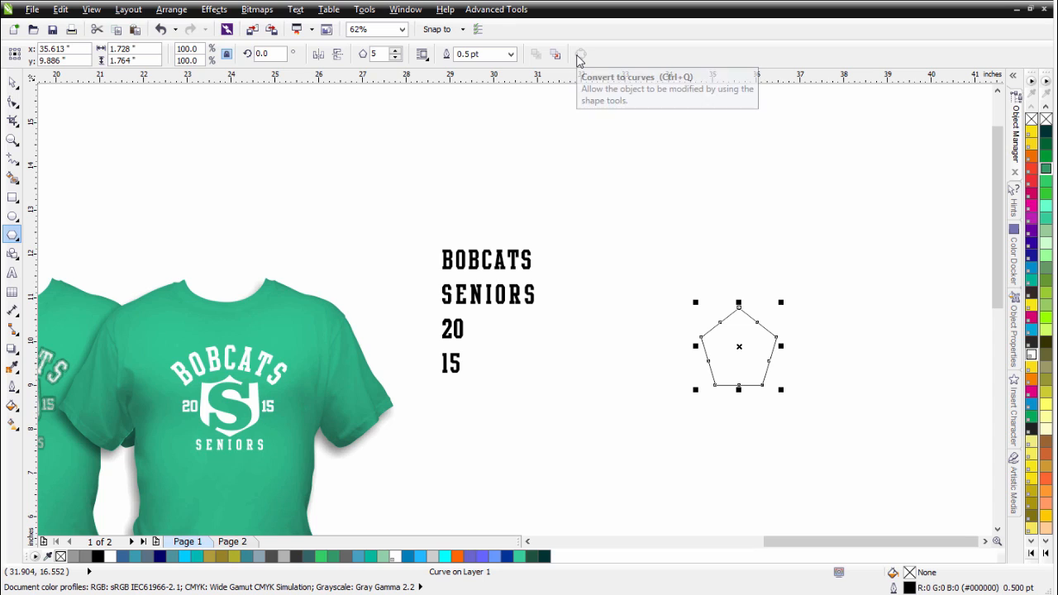
Mirror the pentagon vertically and delete the three nodes around each side corner to form a rounded shield.
click(338, 55)
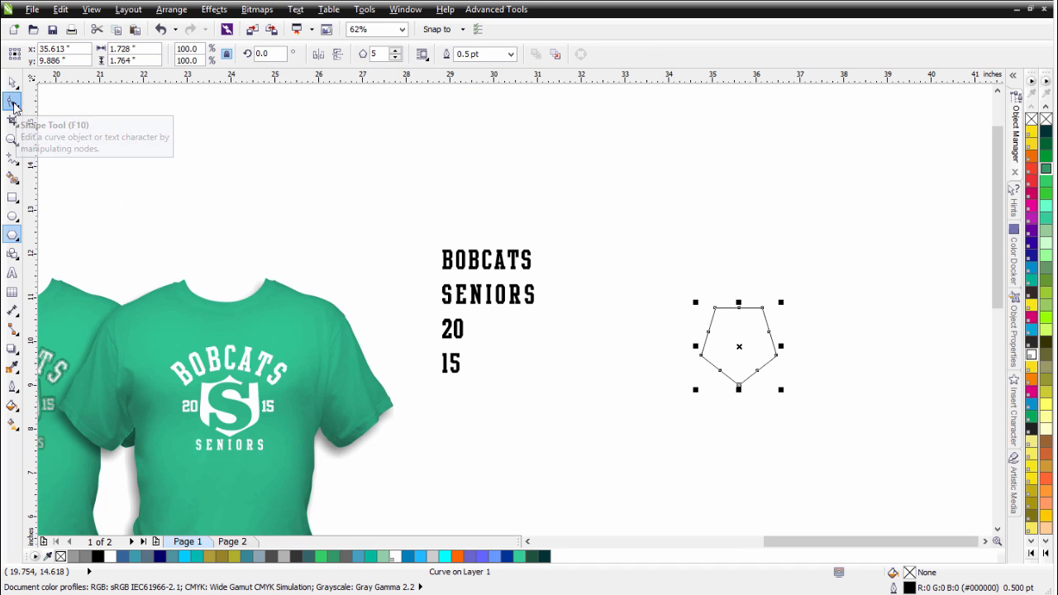
click(13, 101)
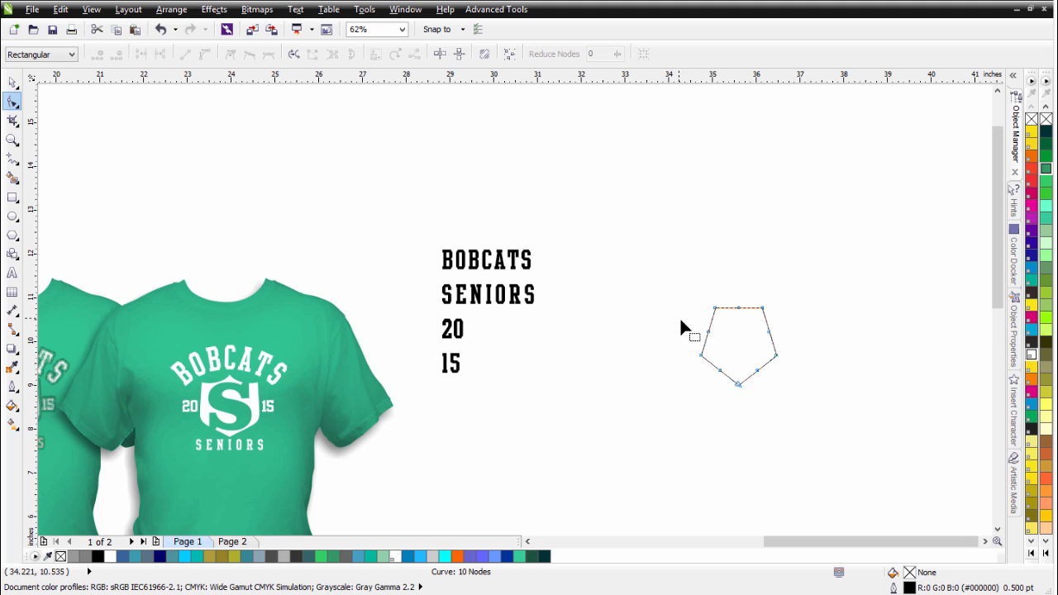
drag(679, 317, 731, 378)
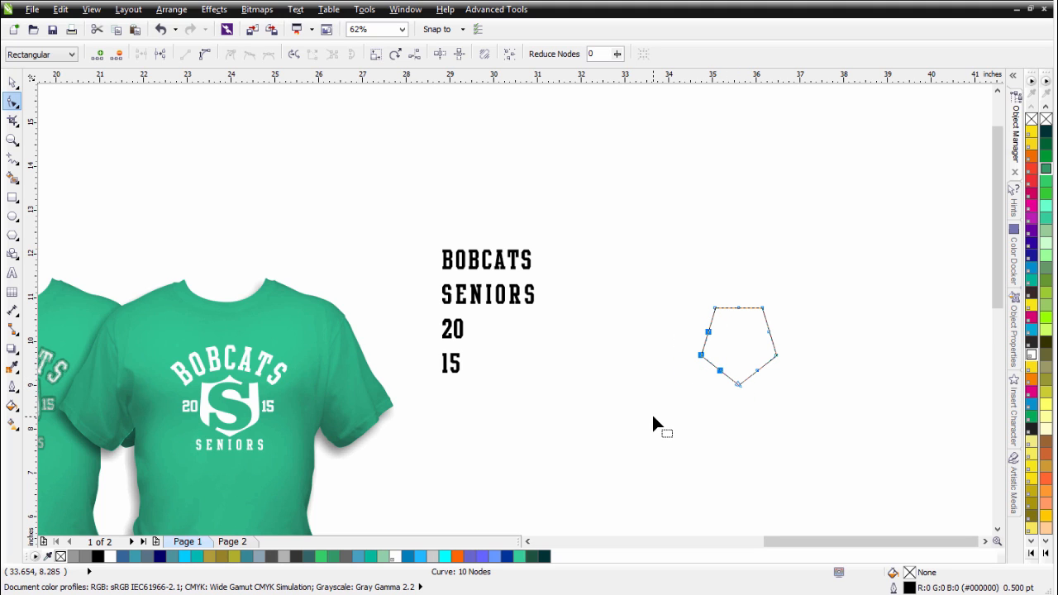
key(Delete)
drag(795, 323, 750, 385)
key(Delete)
Draw an ellipse about 0.97 by 0.56 inches over the shield's upper-left corner and copy it horizontally over the upper-right corner.
scroll(735, 343, up, 1)
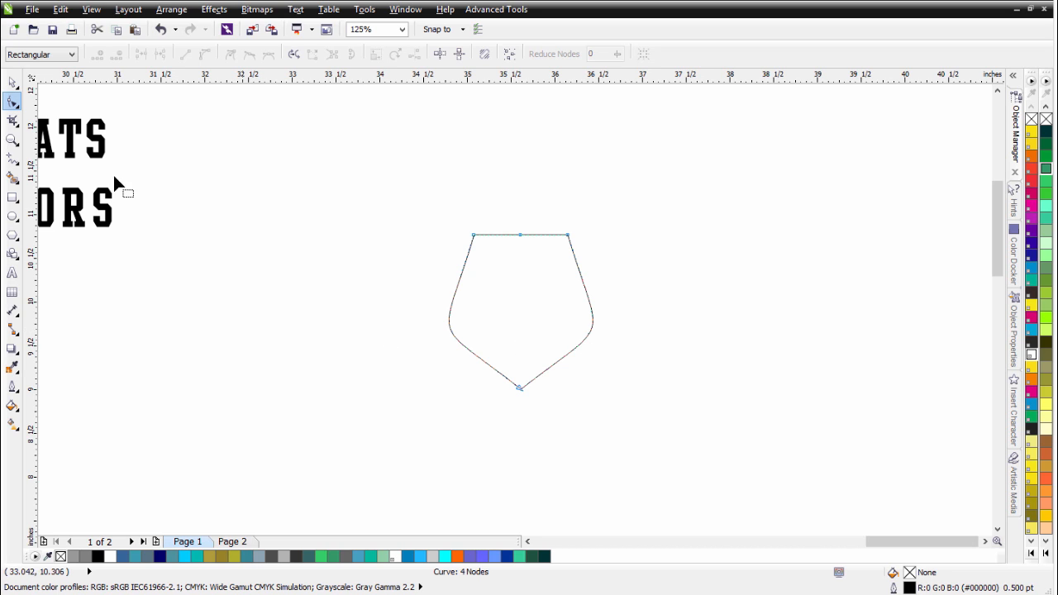
click(13, 217)
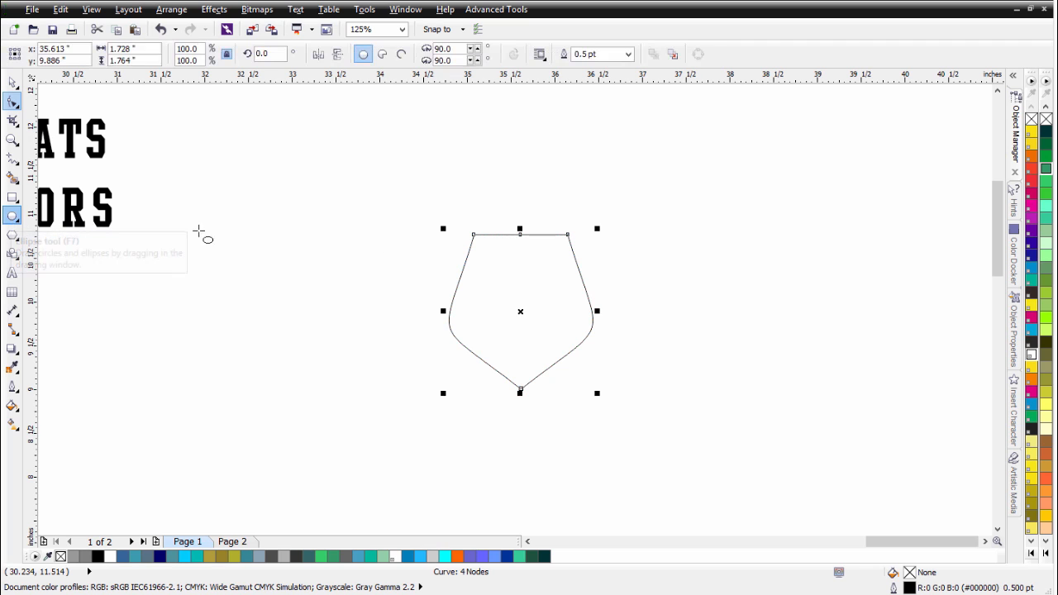
drag(438, 204, 522, 252)
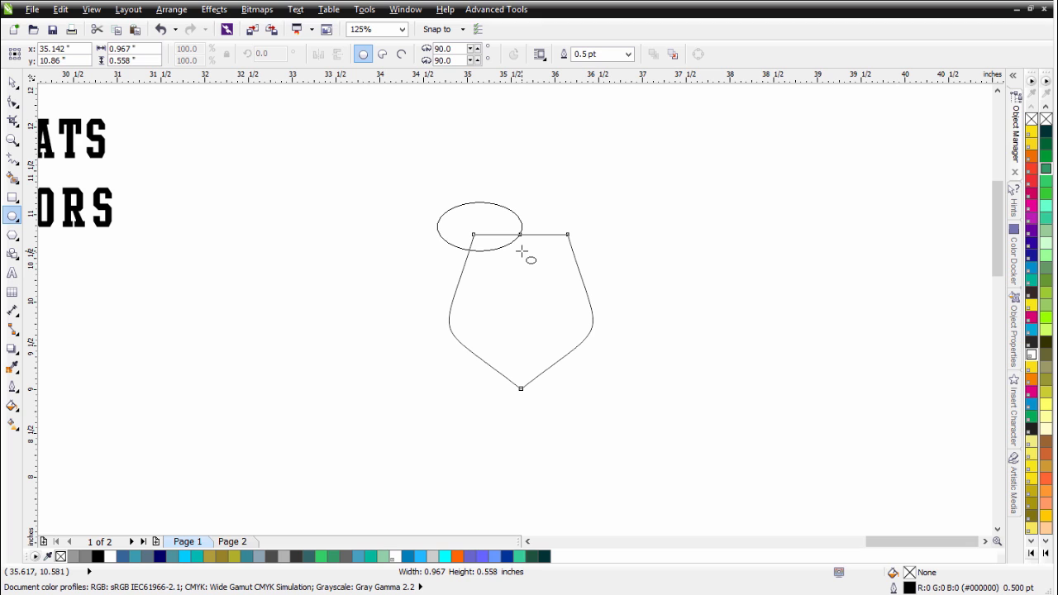
click(16, 84)
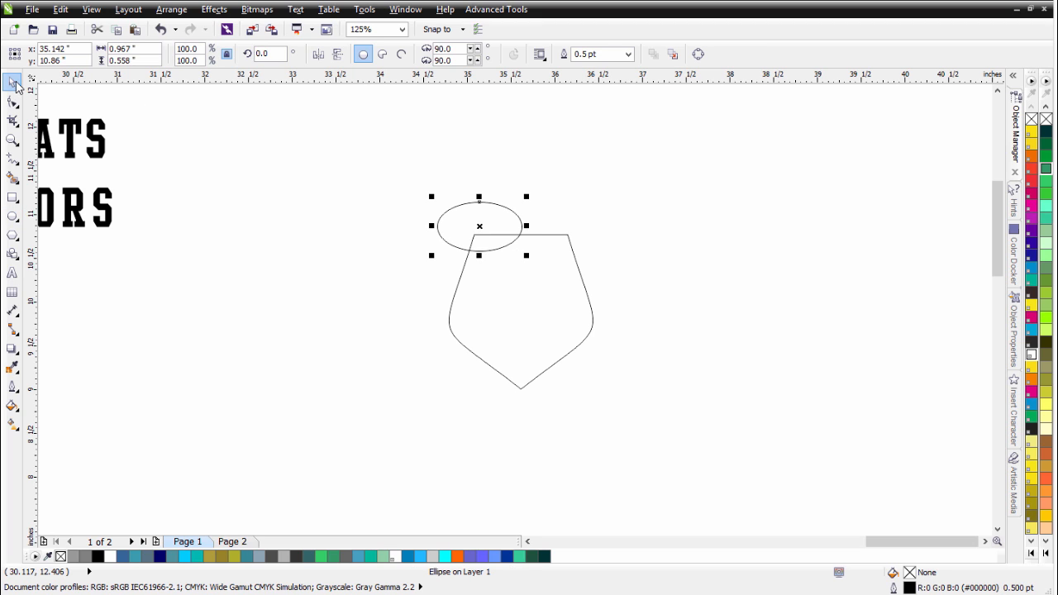
drag(466, 217, 533, 253)
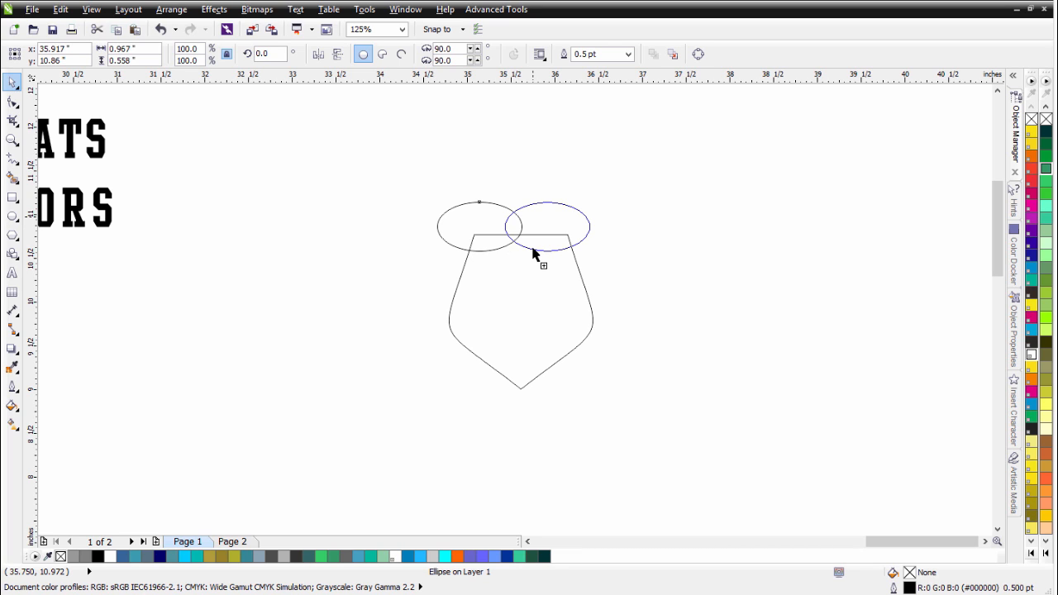
Move the right ellipse outward until it only slightly overlaps the left one at the shield's centre, and weld both ellipses into one curve.
drag(533, 249, 549, 260)
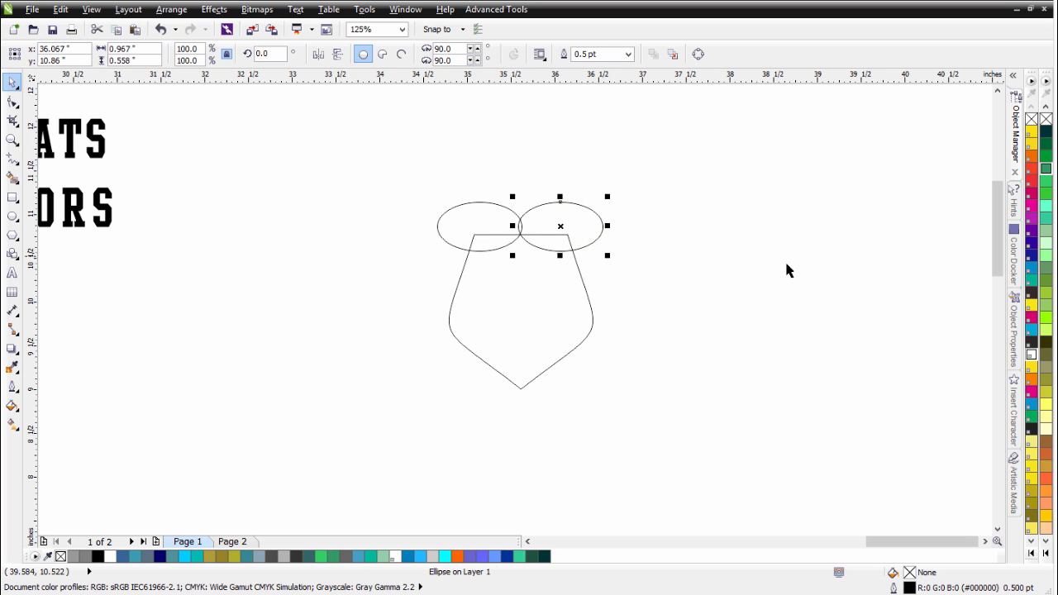
shift+click(480, 226)
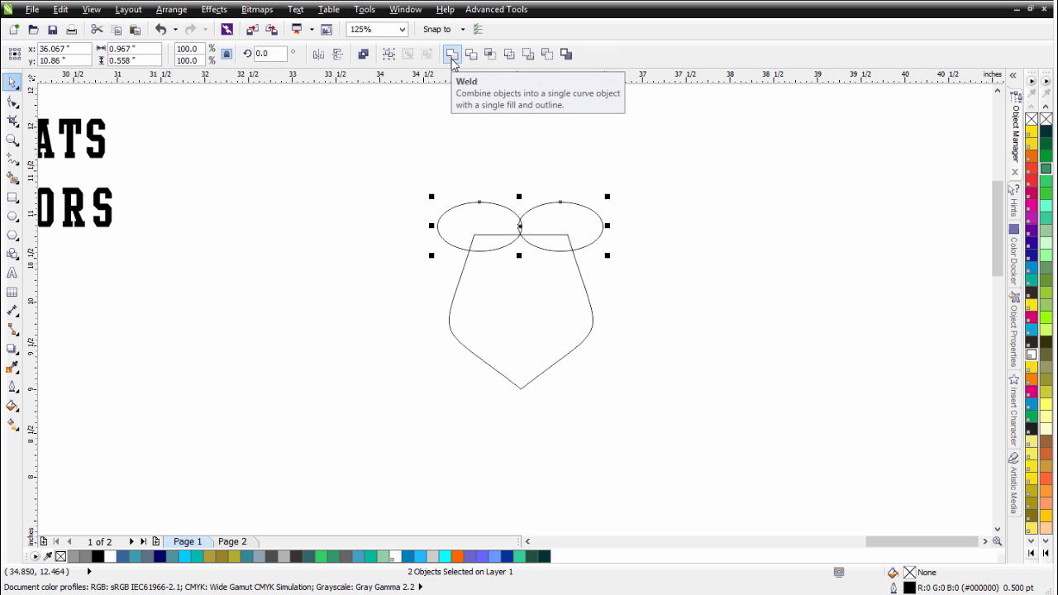
click(452, 55)
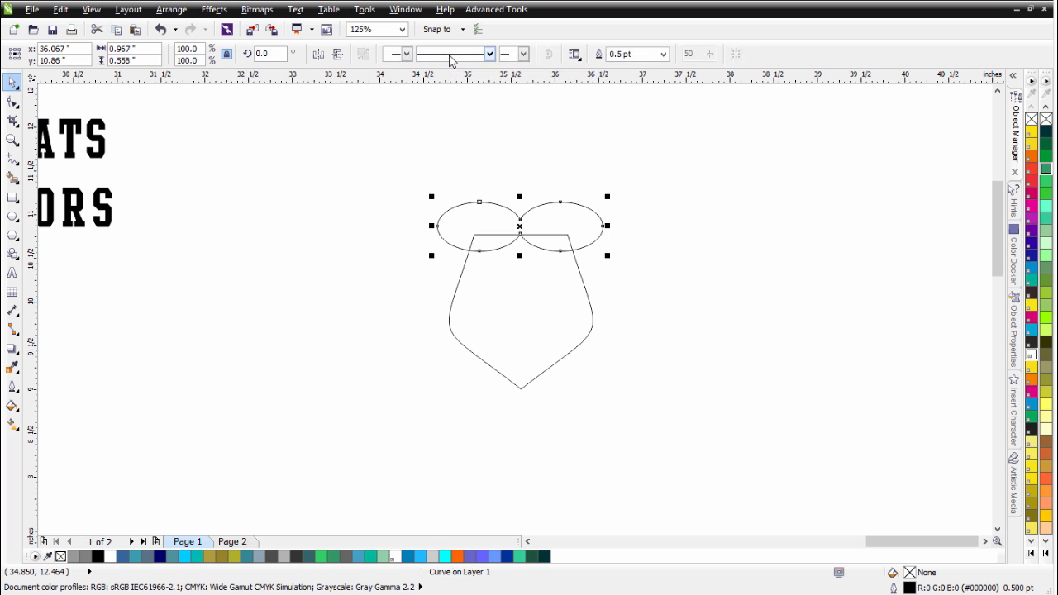
scroll(515, 310, up, 3)
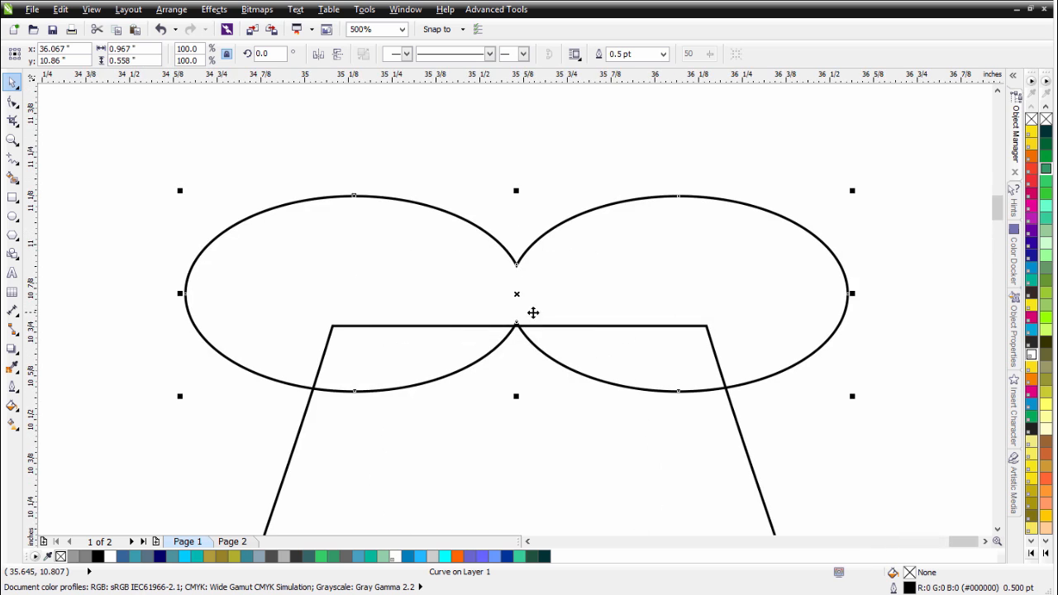
scroll(521, 314, up, 2)
click(516, 296)
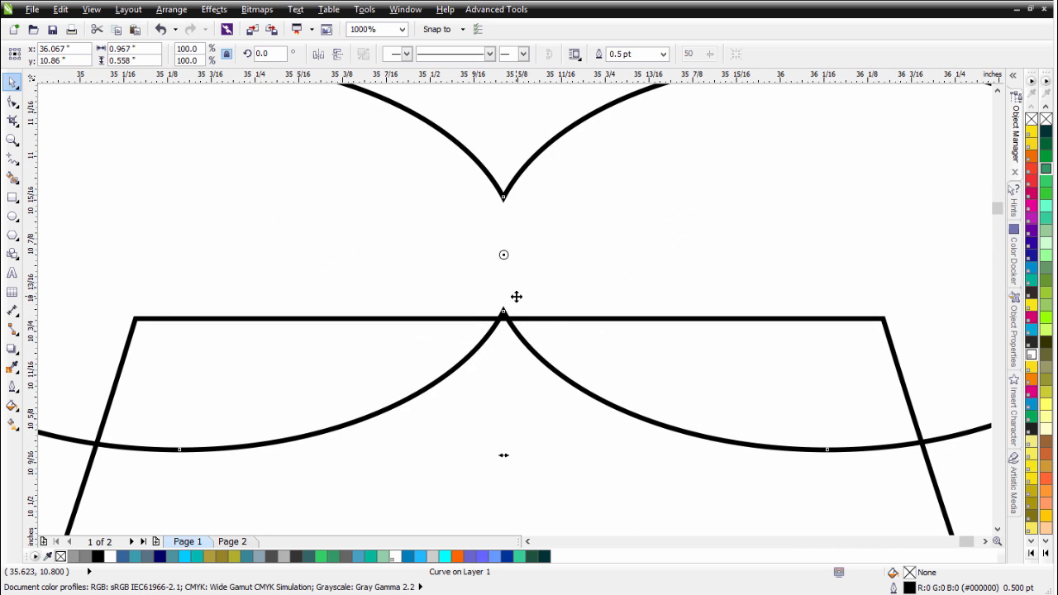
Cut the welded ellipses out of the shield's top edge with Back Minus Front.
scroll(515, 299, down, 5)
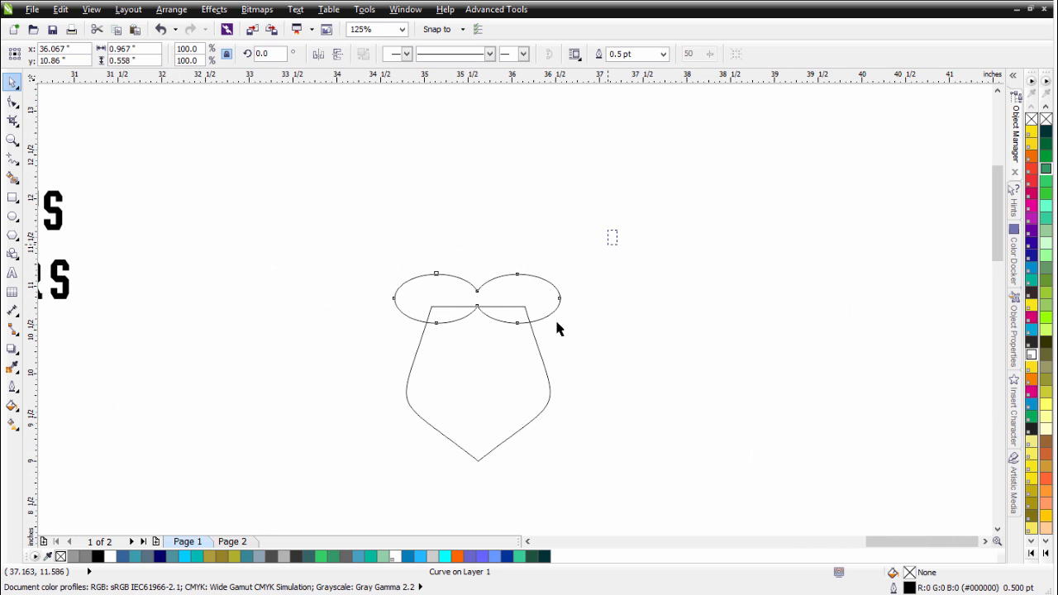
drag(619, 231, 332, 500)
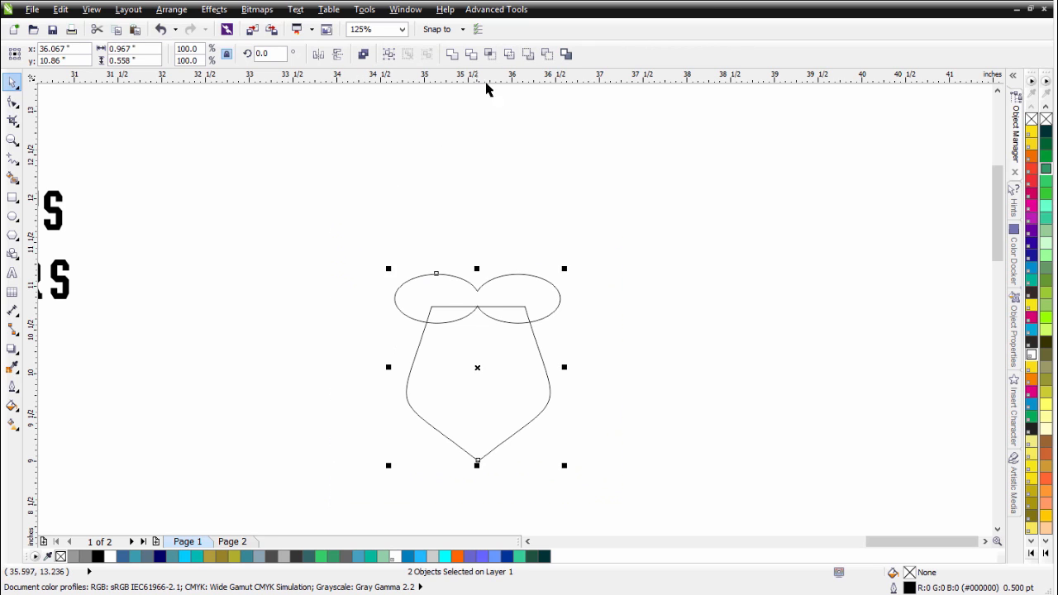
click(546, 55)
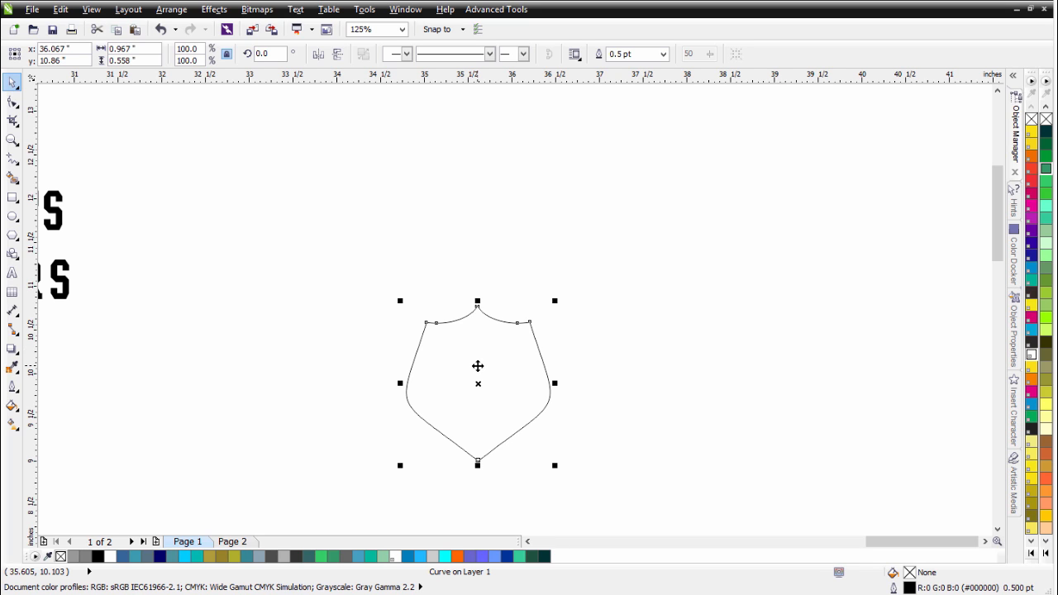
Add a perspective effect to the shield and widen its upper part symmetrically on both sides.
click(214, 9)
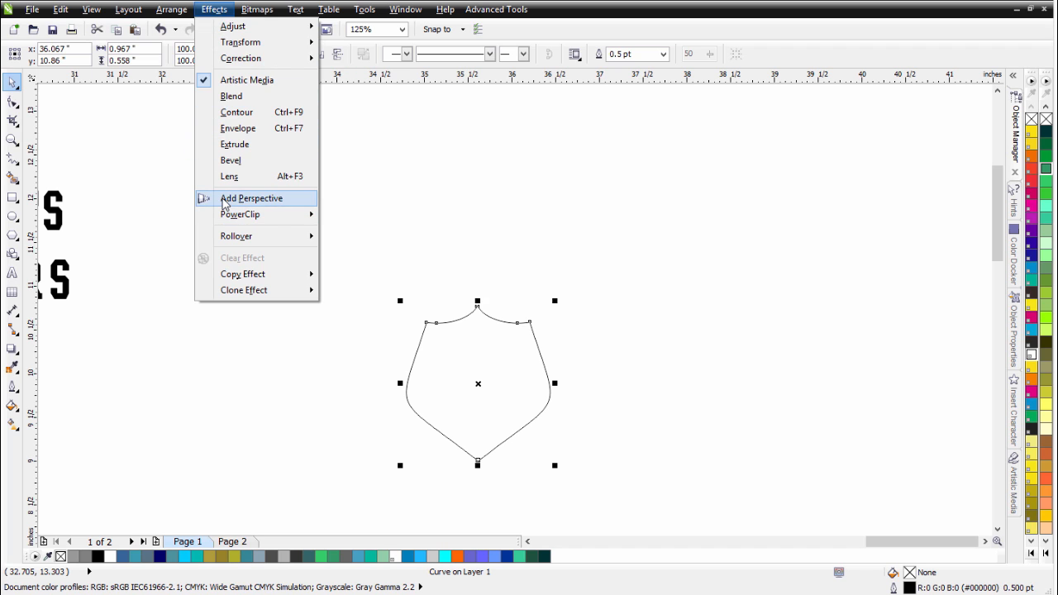
click(225, 200)
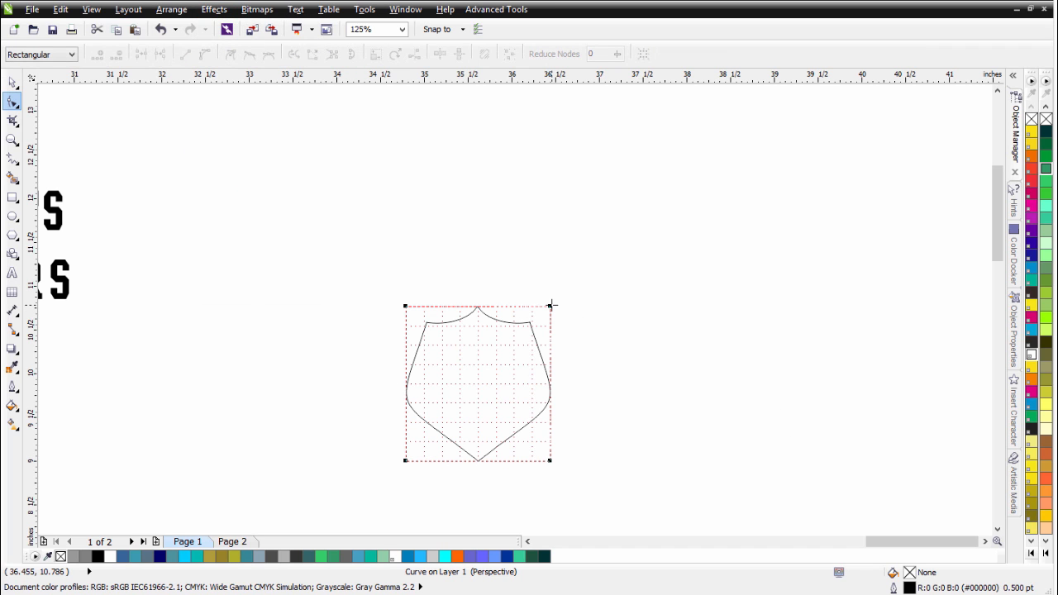
drag(551, 305, 594, 335)
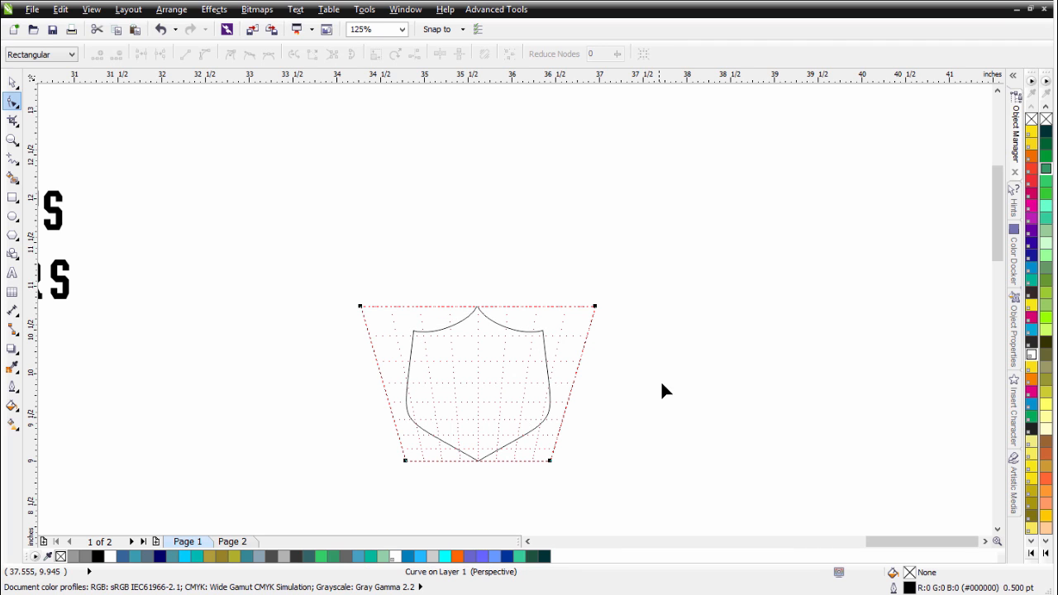
click(13, 83)
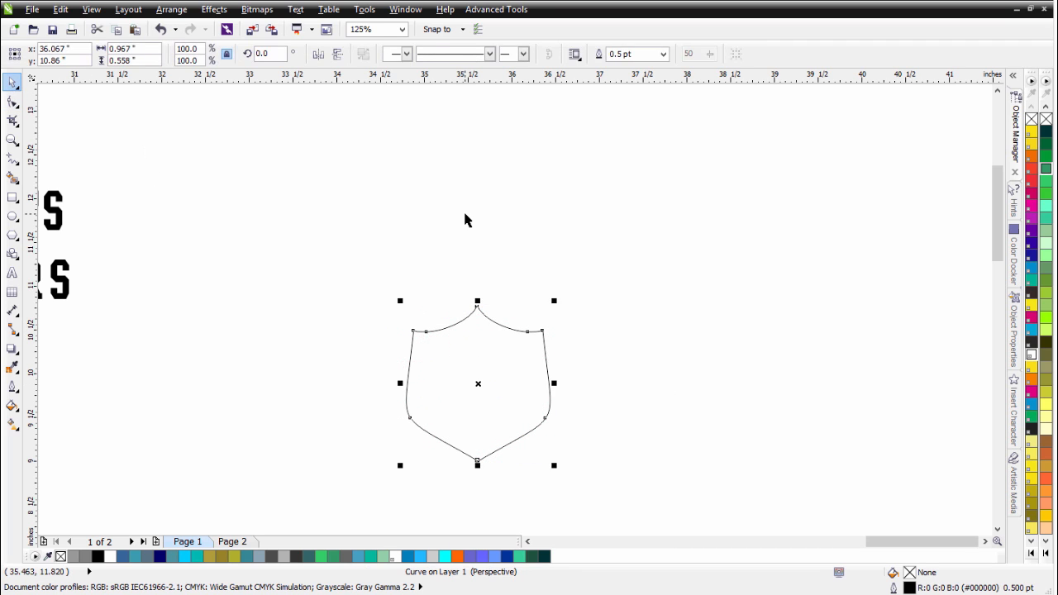
click(440, 484)
click(433, 409)
Add the artistic text S beside the shield and set its font to Clarendon Blk BT.
click(13, 273)
click(609, 342)
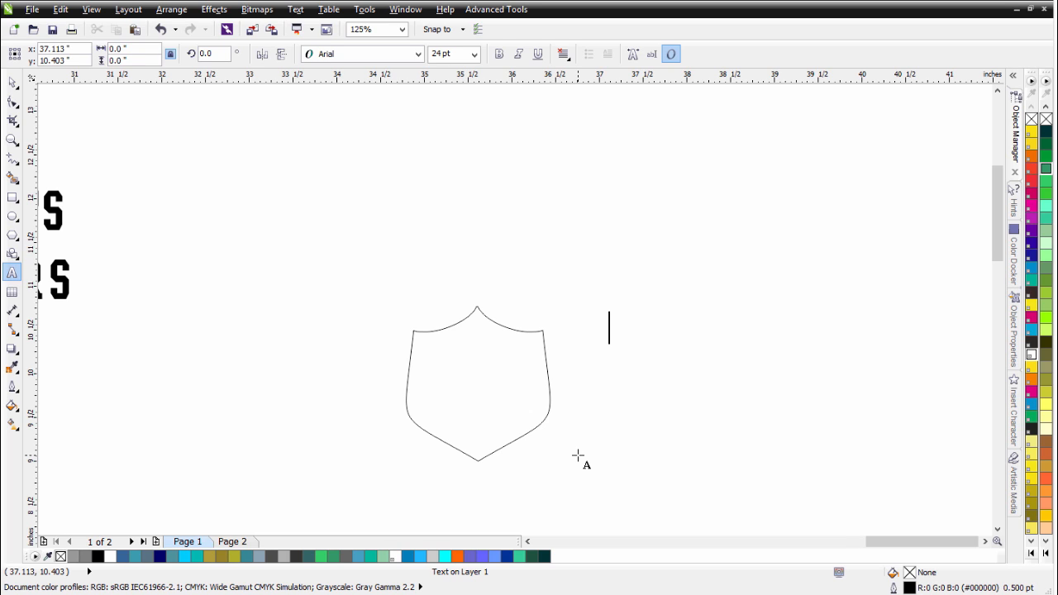
text(S)
key(ctrl+space)
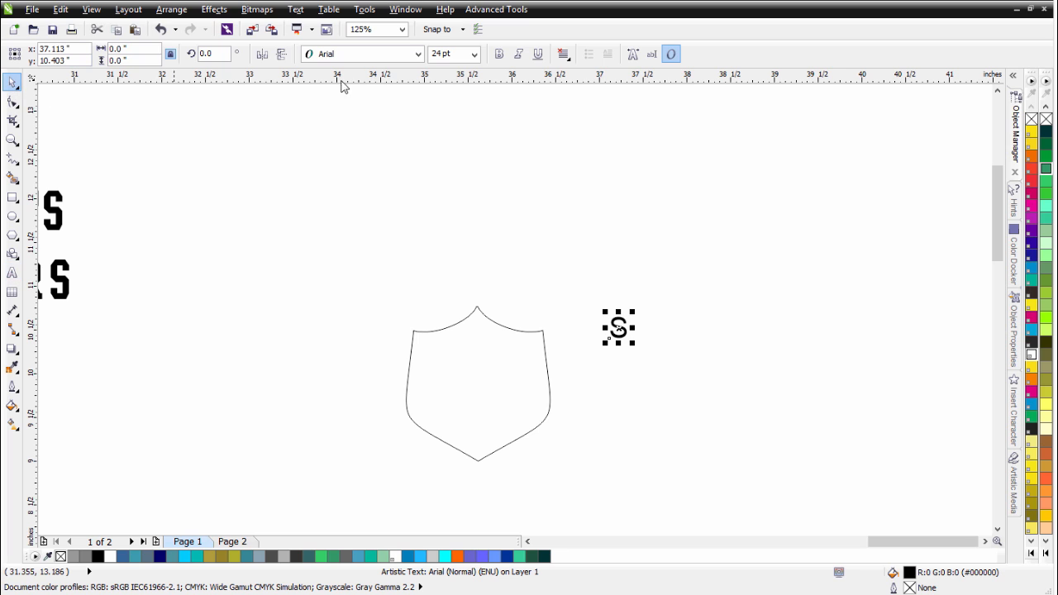
click(418, 54)
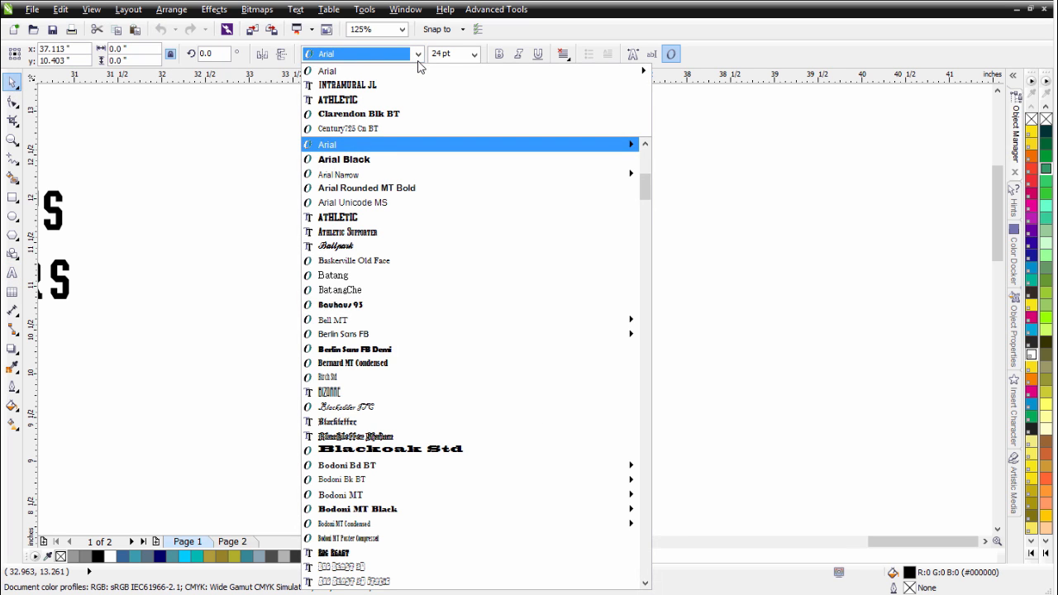
click(410, 114)
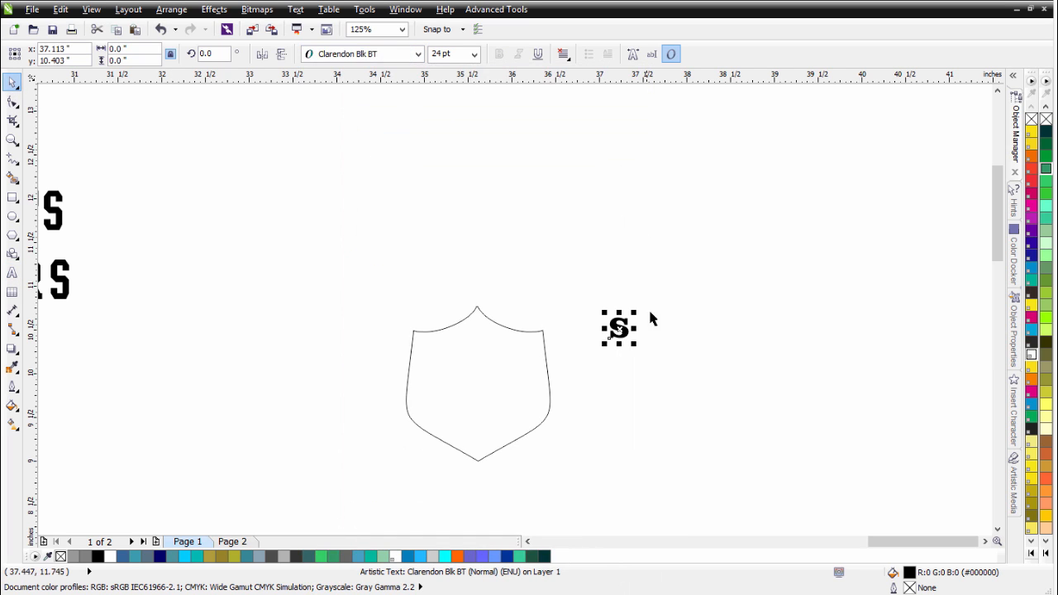
Enlarge the S to about 1.14 by 1.27 inches over the shield and centre the two objects on each other horizontally and vertically.
drag(618, 329, 546, 324)
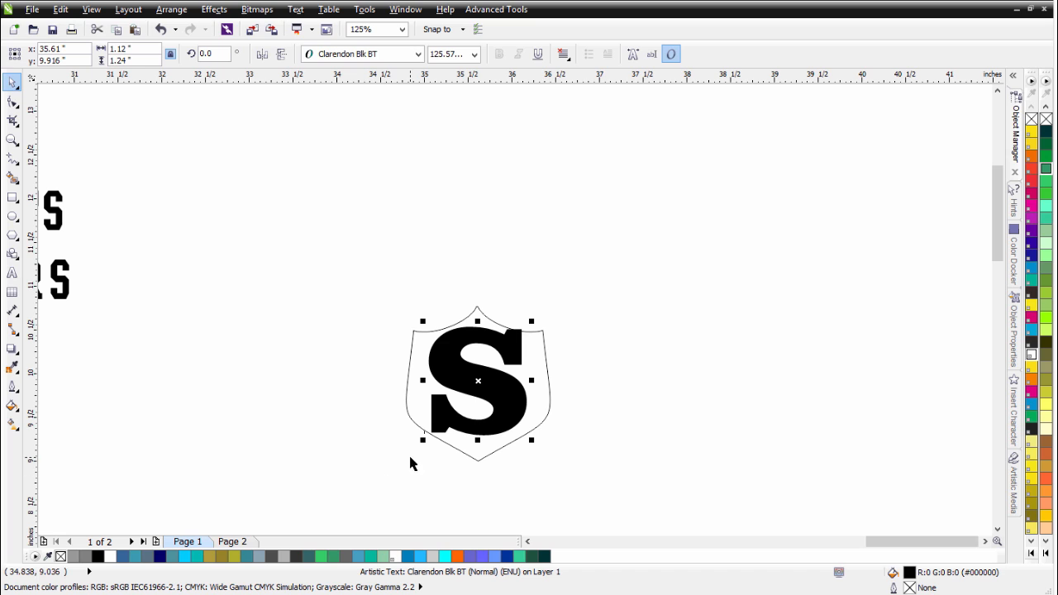
drag(425, 441, 420, 443)
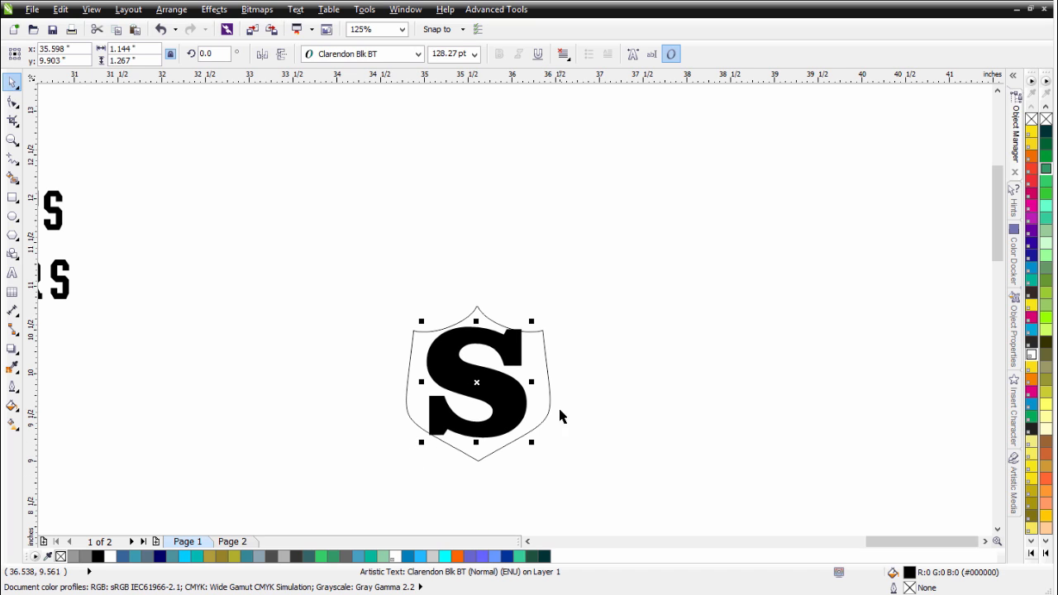
scroll(484, 392, up, 1)
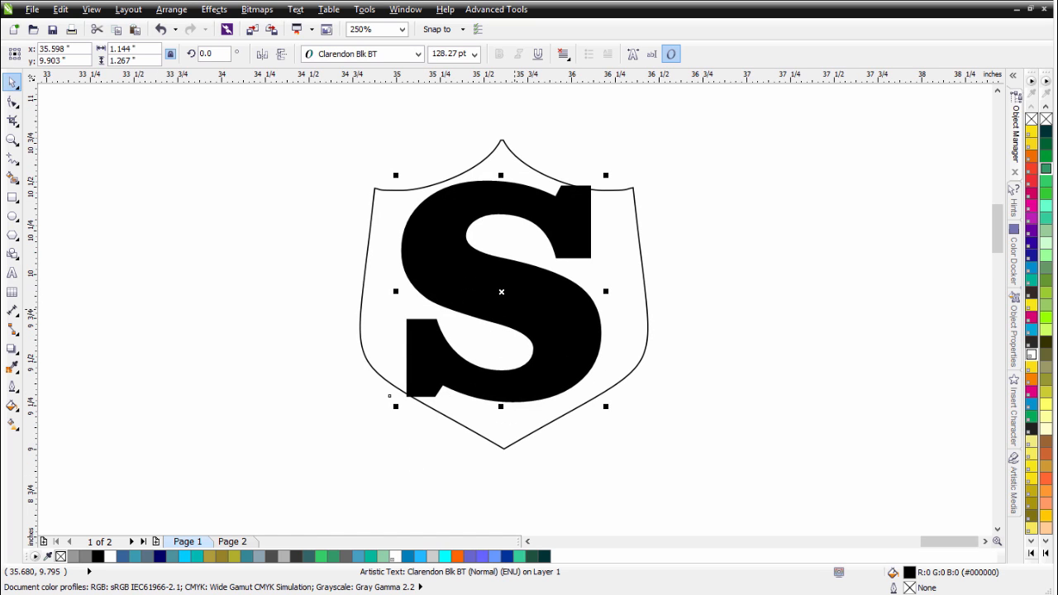
drag(293, 99, 697, 498)
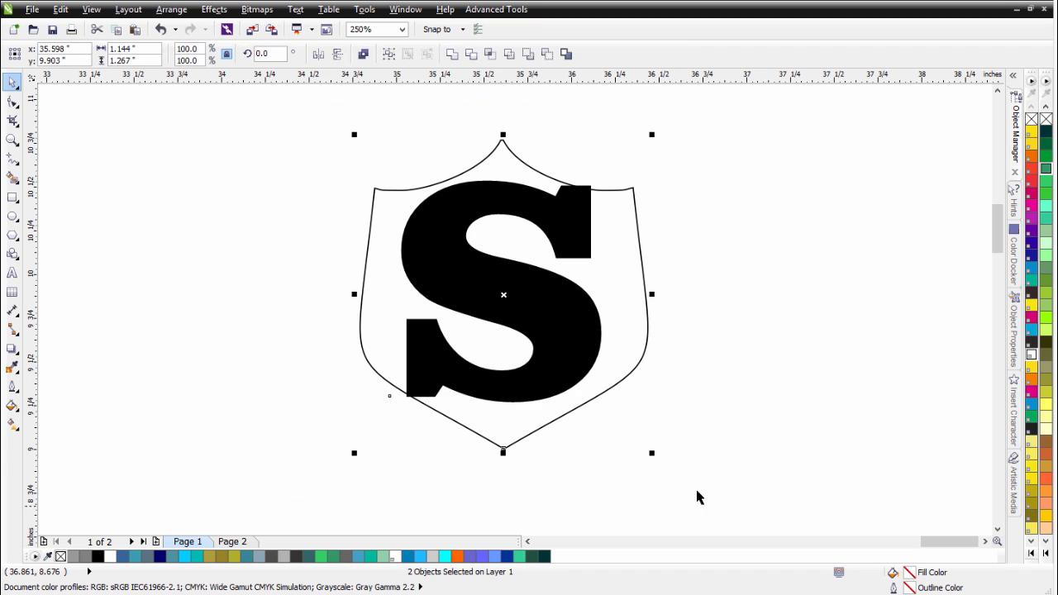
key(c)
key(e)
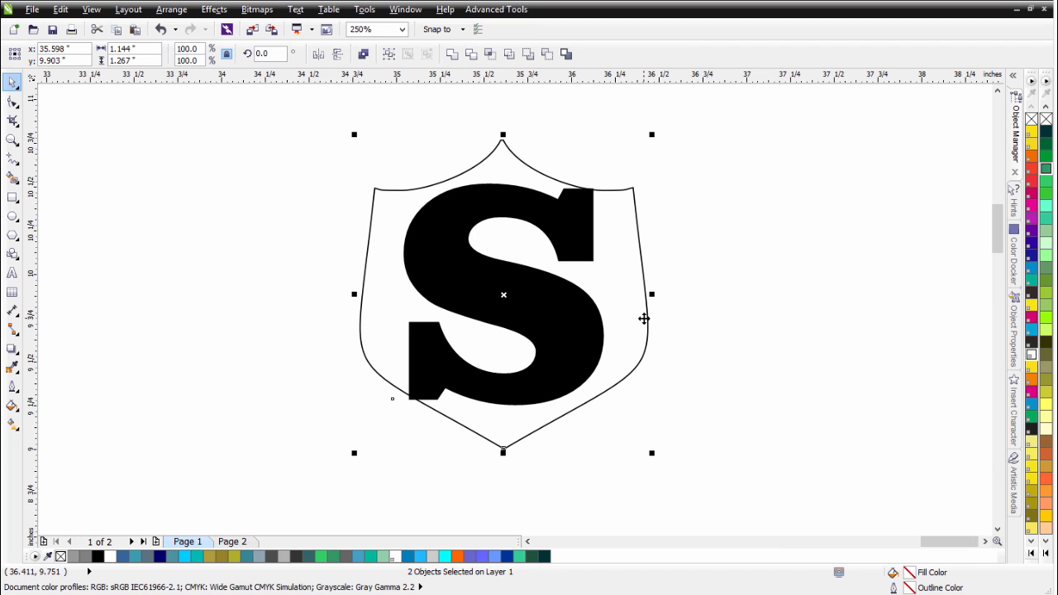
click(741, 258)
Enlarge the S to about 1.20 by 1.33 inches and shift it slightly so its lower serif crosses the shield's edge.
click(509, 372)
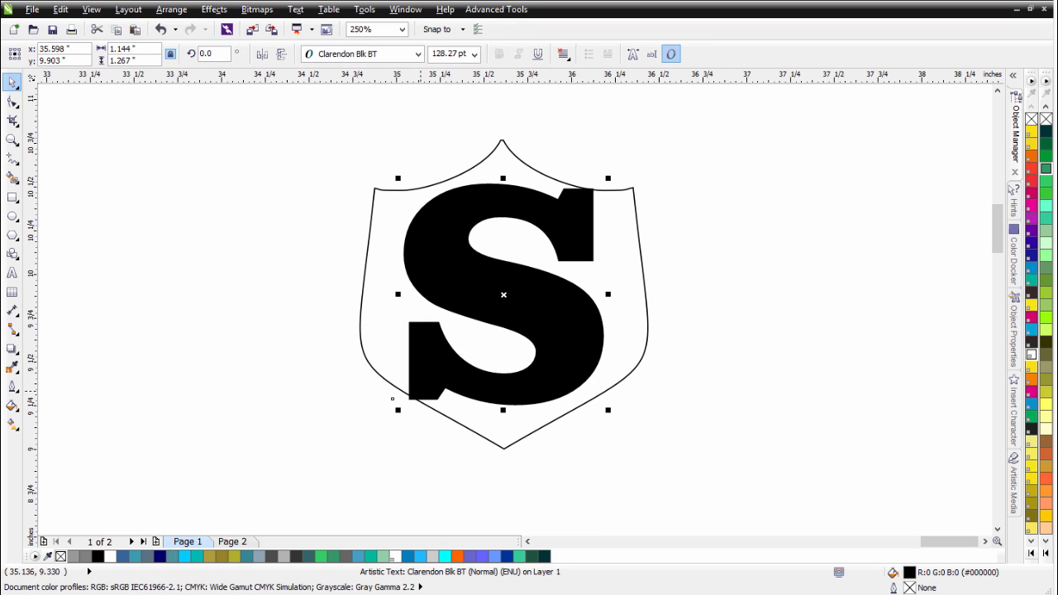
drag(608, 179, 616, 173)
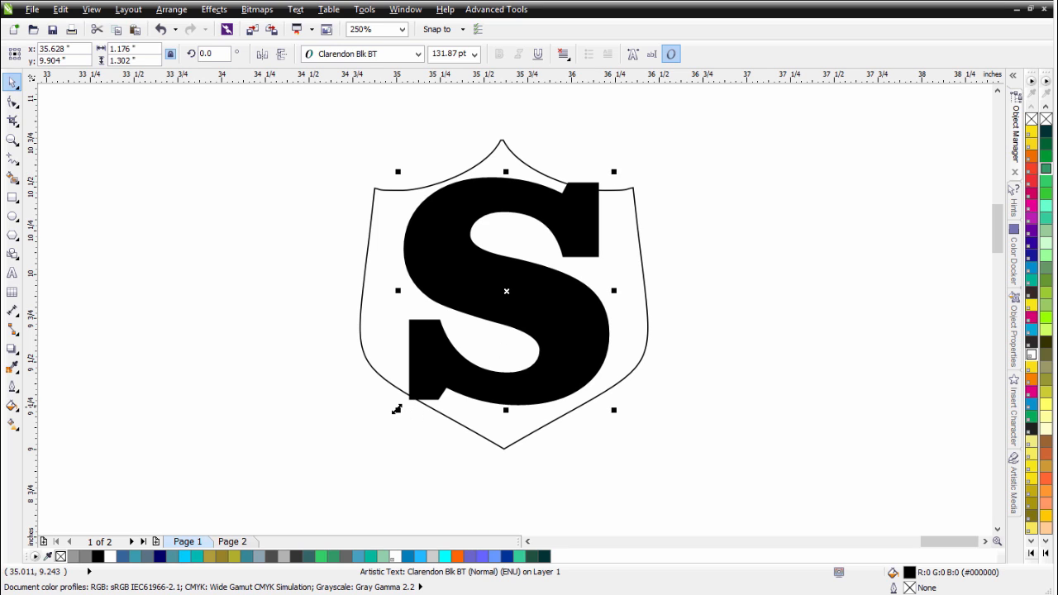
drag(398, 411, 393, 416)
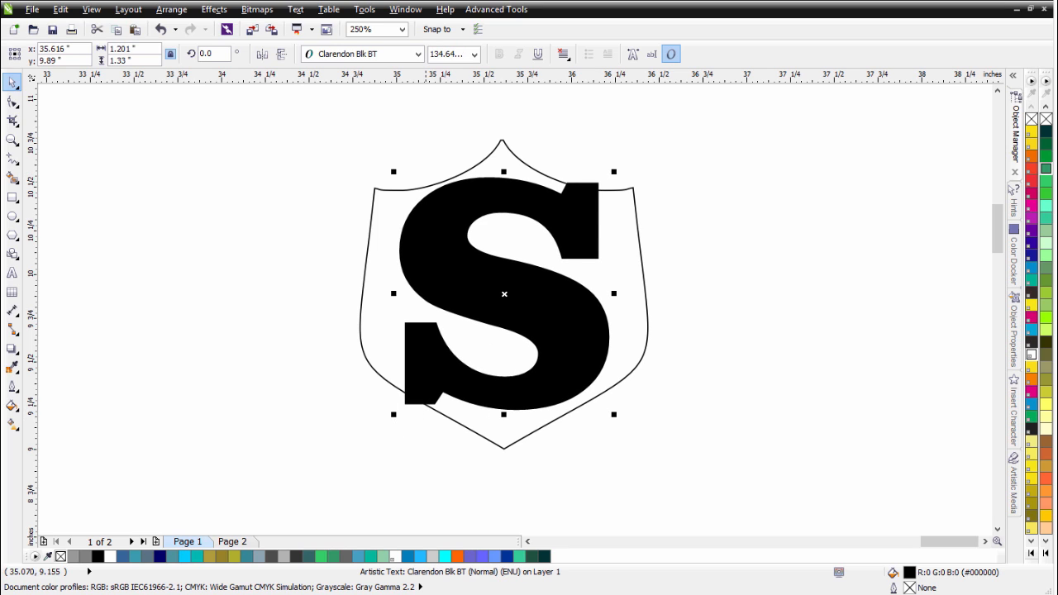
drag(550, 377, 548, 380)
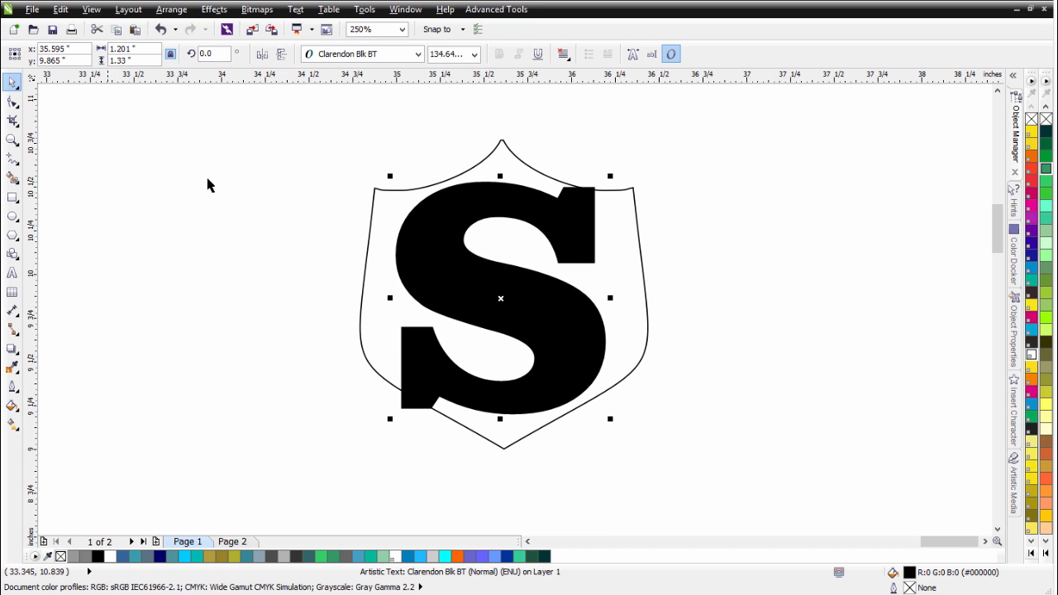
Convert the S to curves and pull the inner corner nodes of its upper and lower serifs out past the shield's outline.
right_click(516, 314)
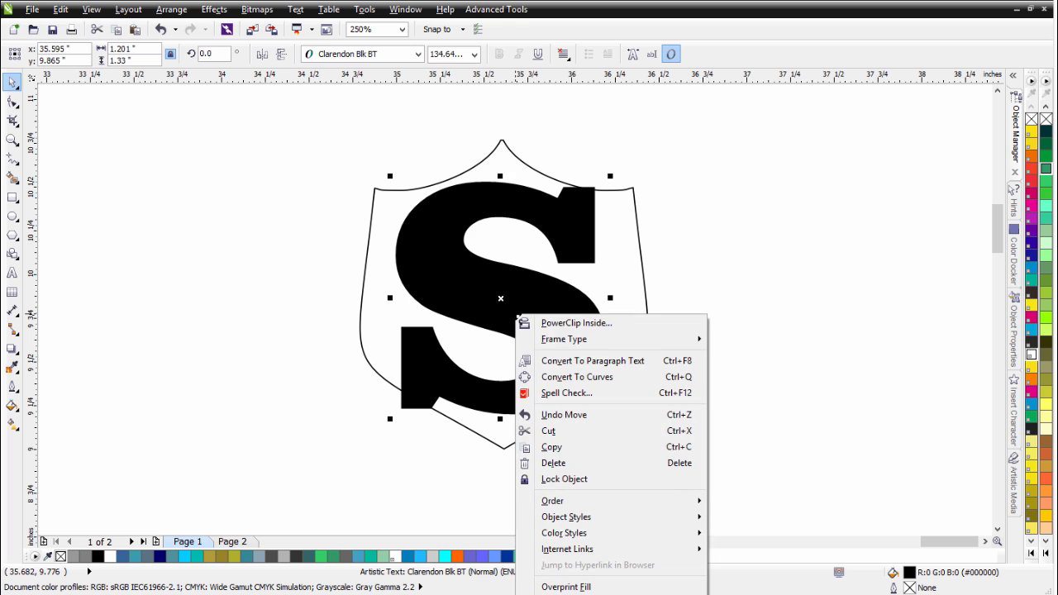
click(575, 377)
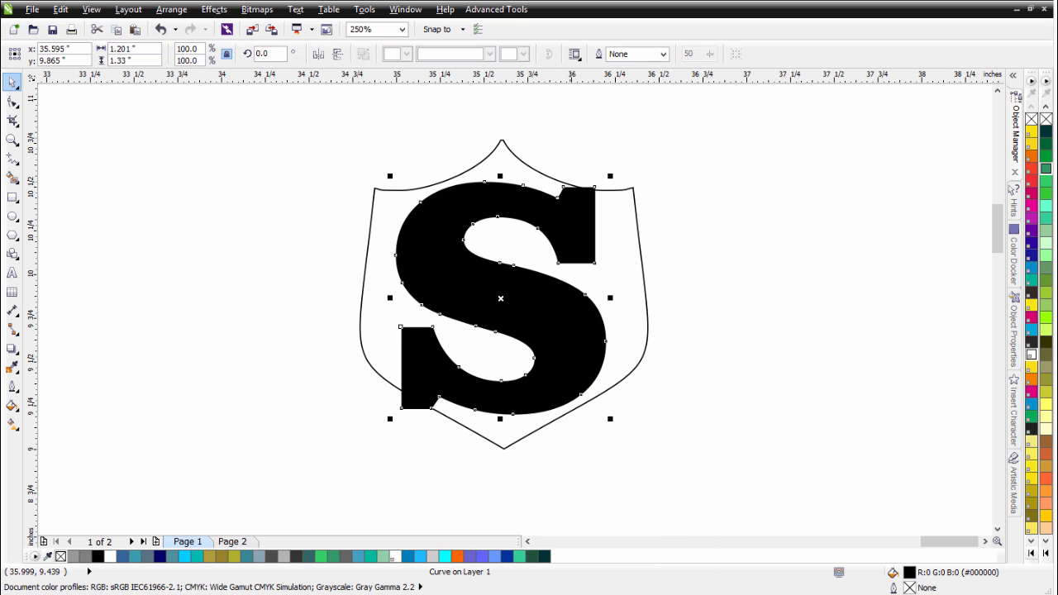
click(14, 101)
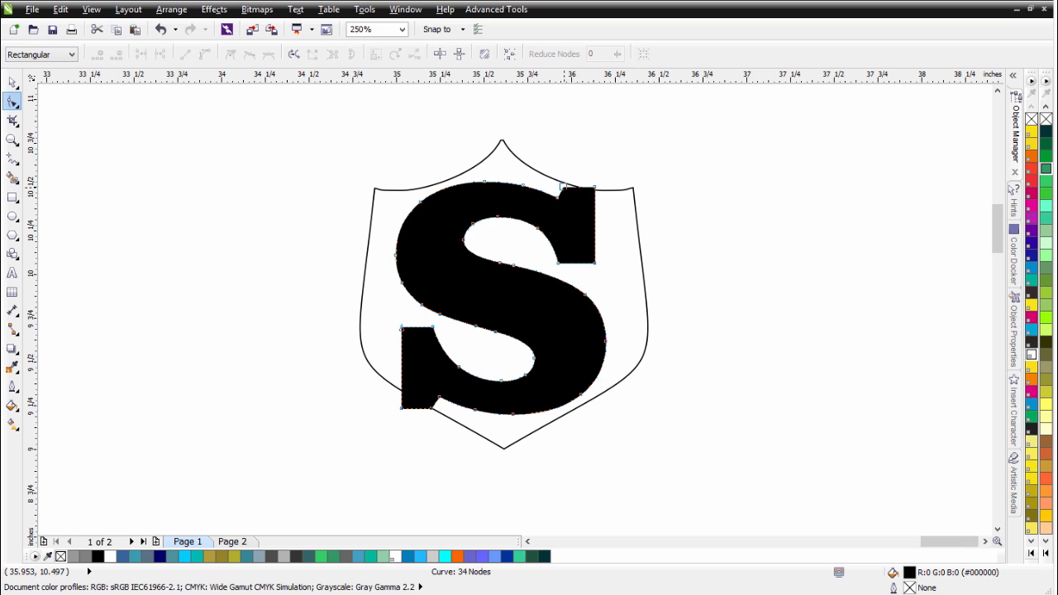
drag(563, 187, 605, 204)
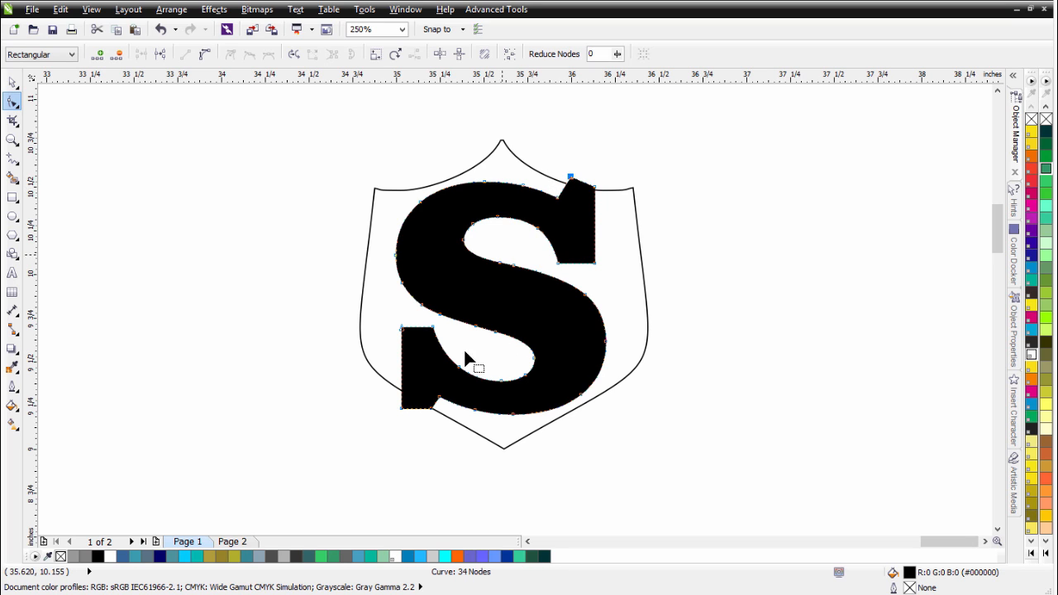
drag(431, 409, 424, 412)
Cut the S out of the shield with Back Minus Front and fill the shield dark teal (#003333) with no outline.
click(12, 81)
drag(707, 114, 282, 498)
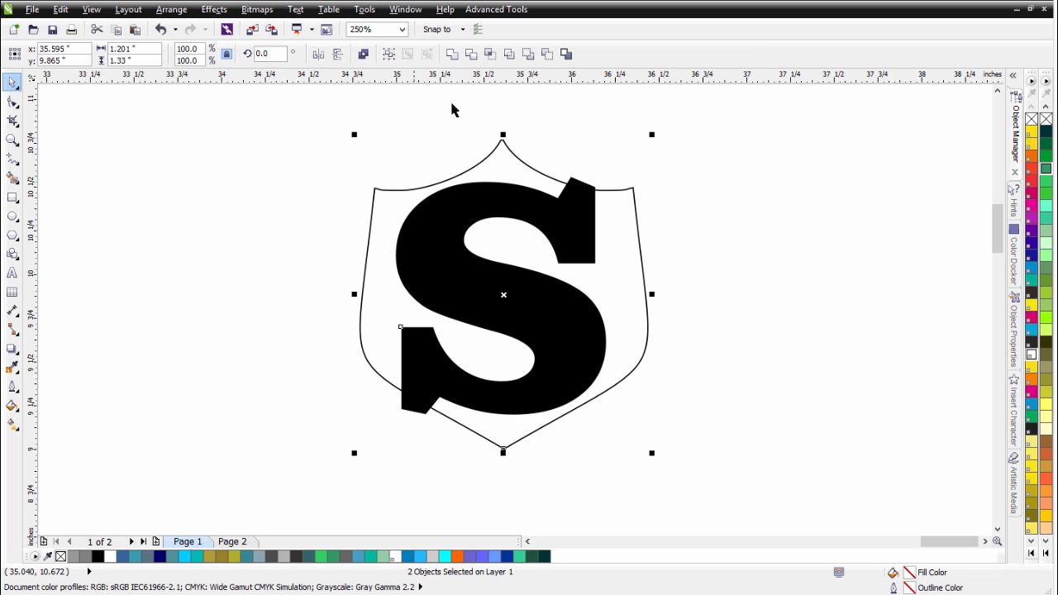
click(548, 55)
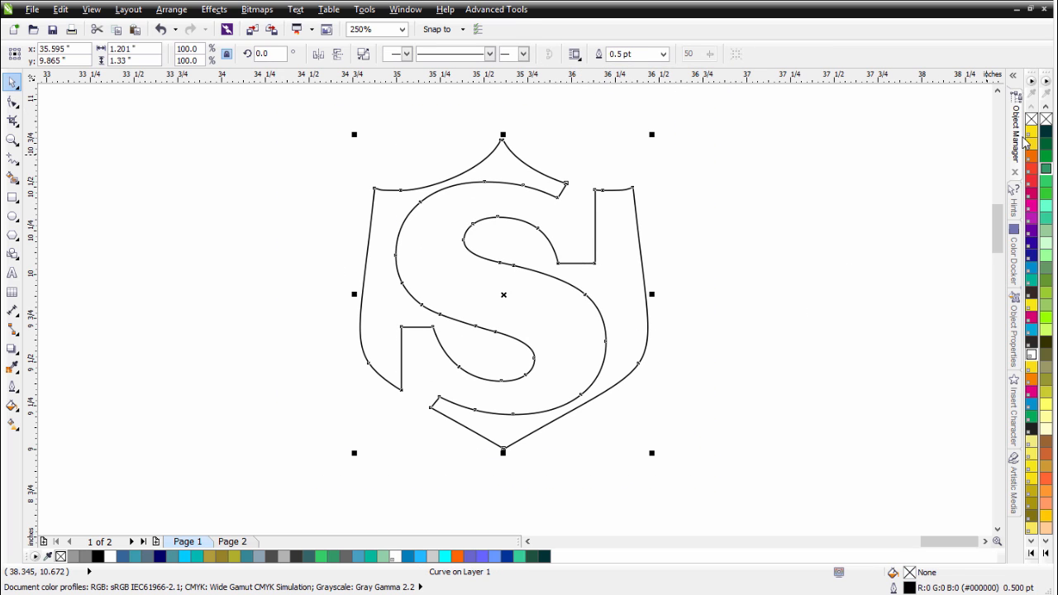
click(1046, 132)
right_click(1046, 119)
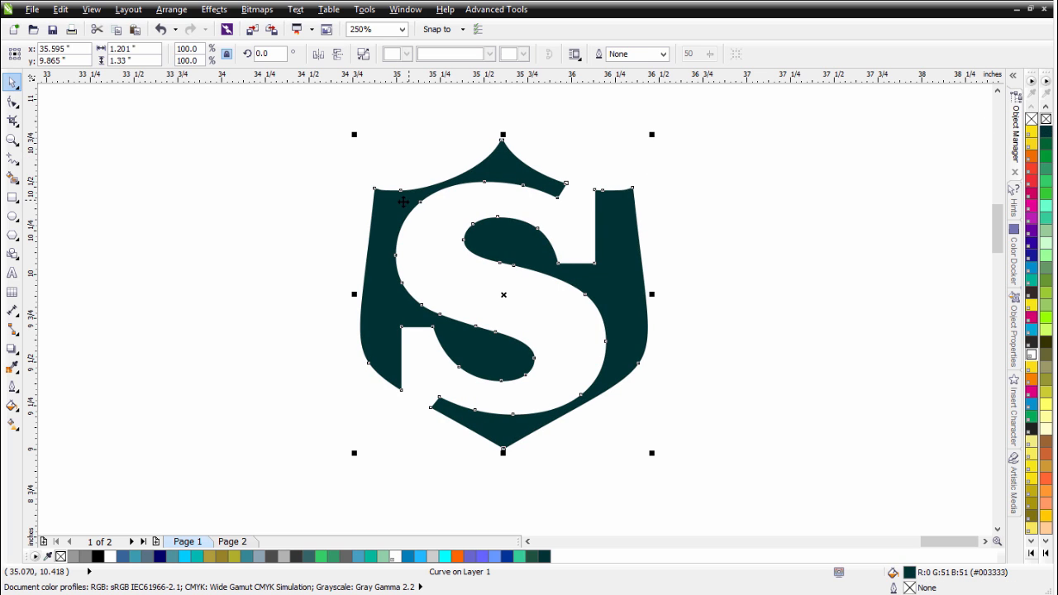
Delete the extra node beside the shield's upper-left corner so its top edge runs as one smooth curve.
scroll(404, 202, up, 4)
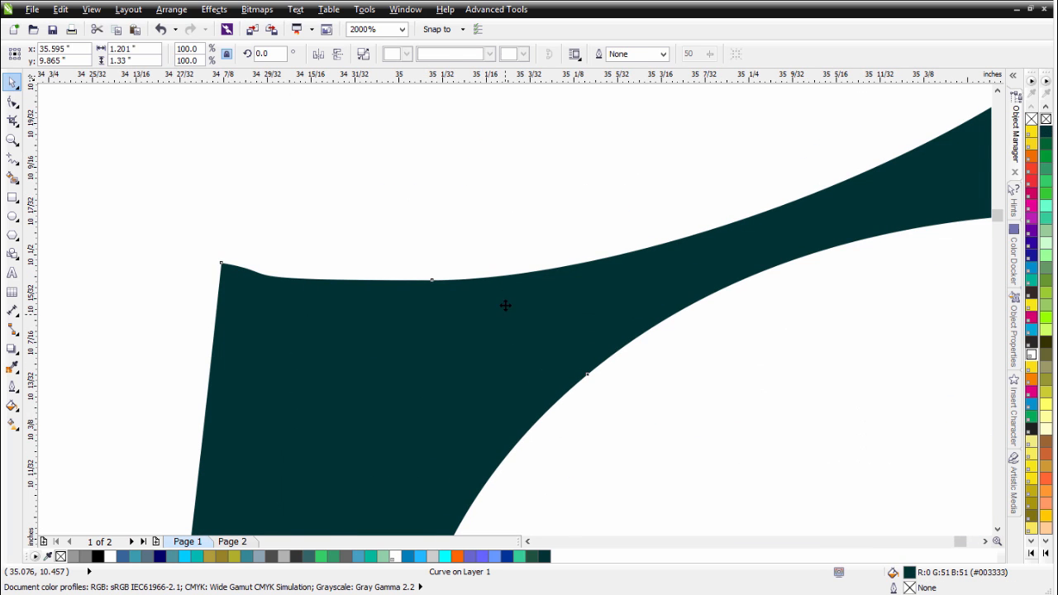
click(12, 100)
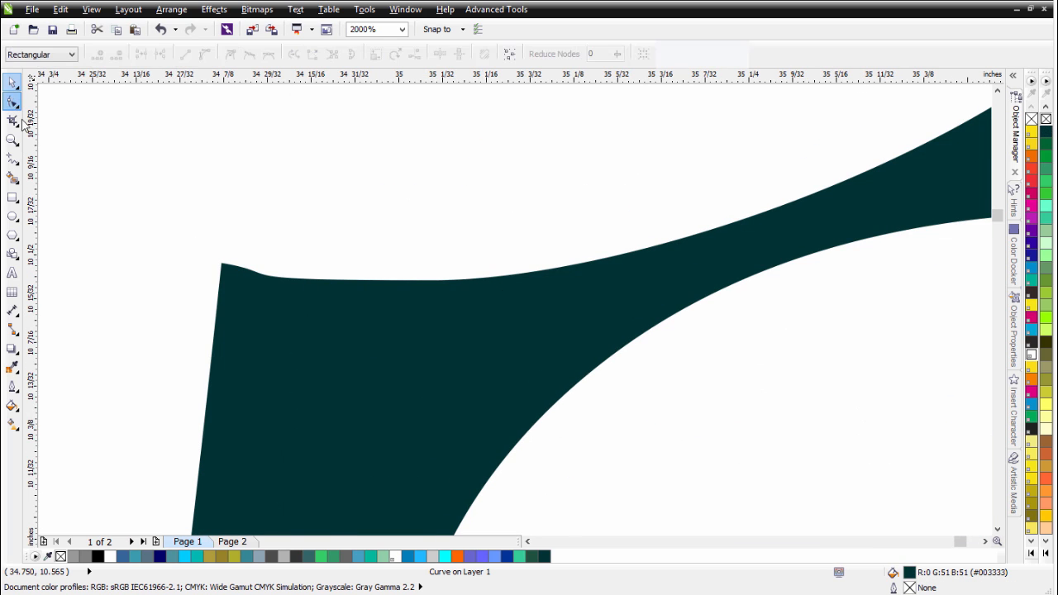
click(221, 264)
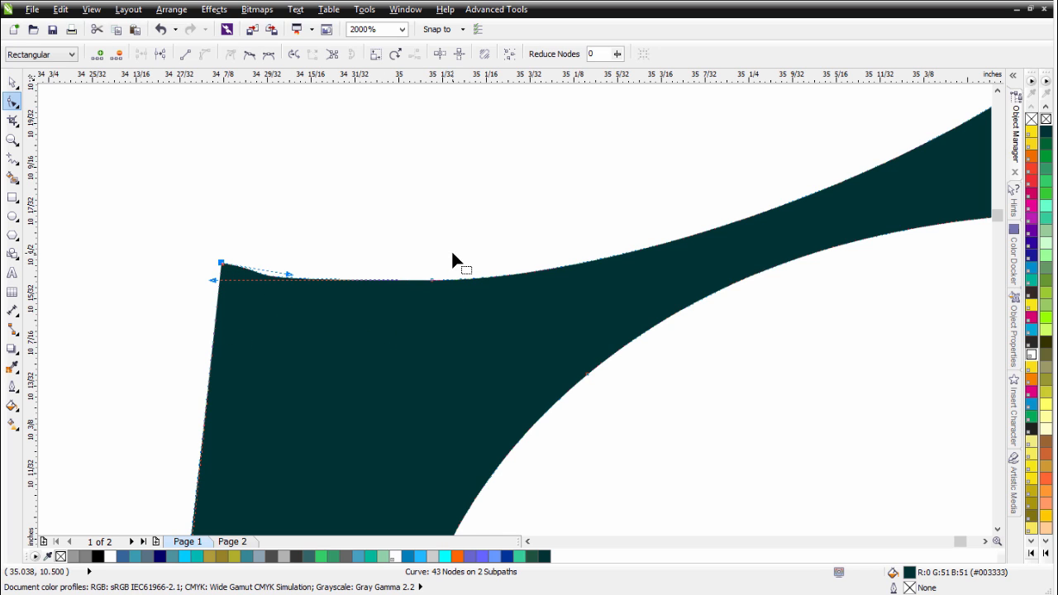
key(Tab)
key(Delete)
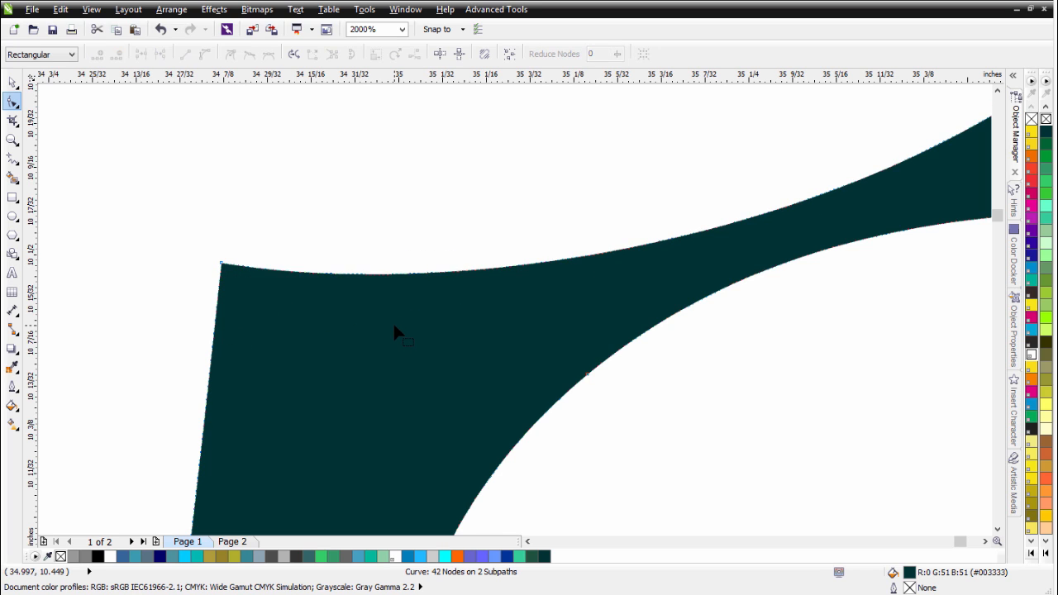
scroll(553, 306, down, 2)
scroll(890, 305, down, 3)
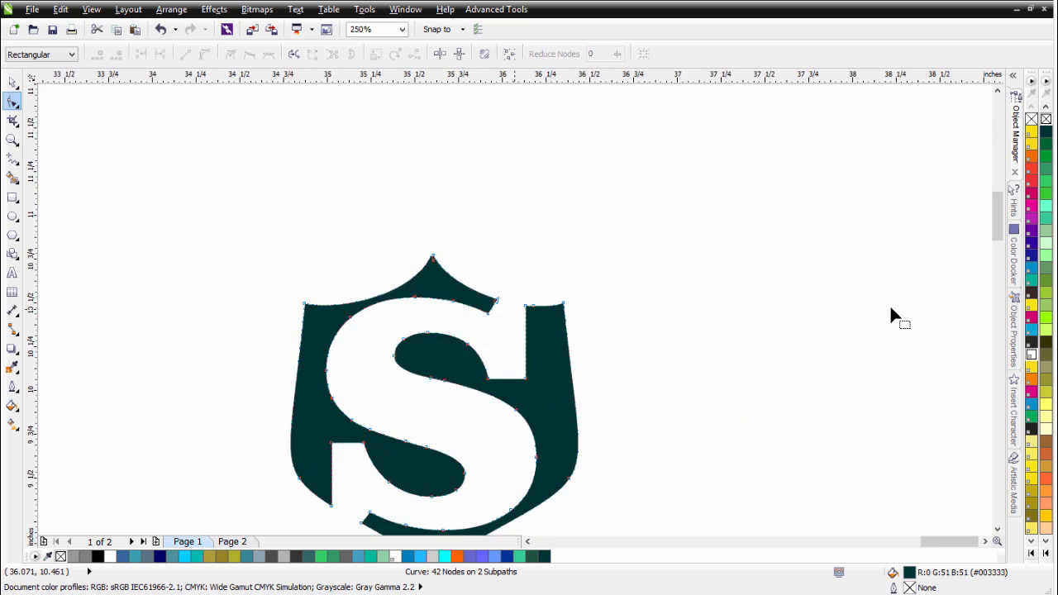
Delete the extra node on the short top edge at the shield's upper-right corner to smooth that edge.
scroll(516, 319, up, 4)
key(Tab)
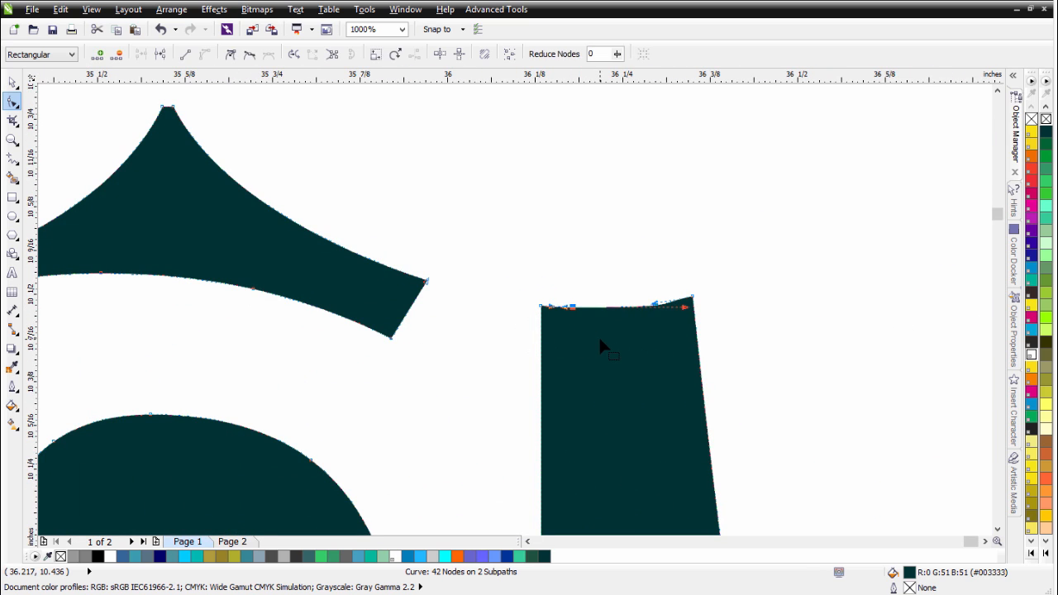
key(Delete)
scroll(554, 357, down, 1)
scroll(516, 316, down, 1)
scroll(529, 426, down, 2)
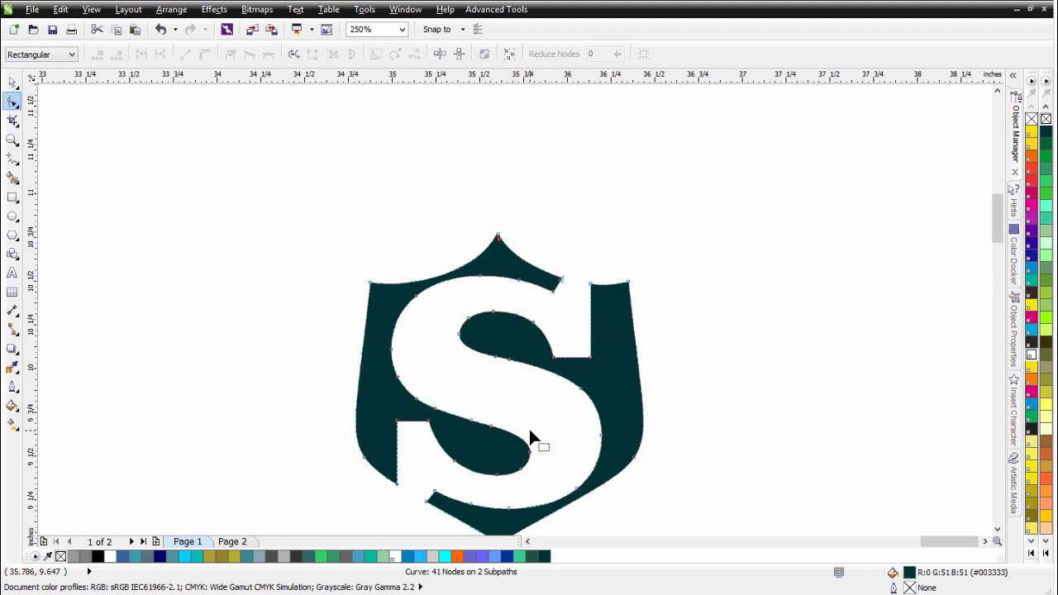
scroll(524, 310, up, 2)
scroll(514, 314, down, 1)
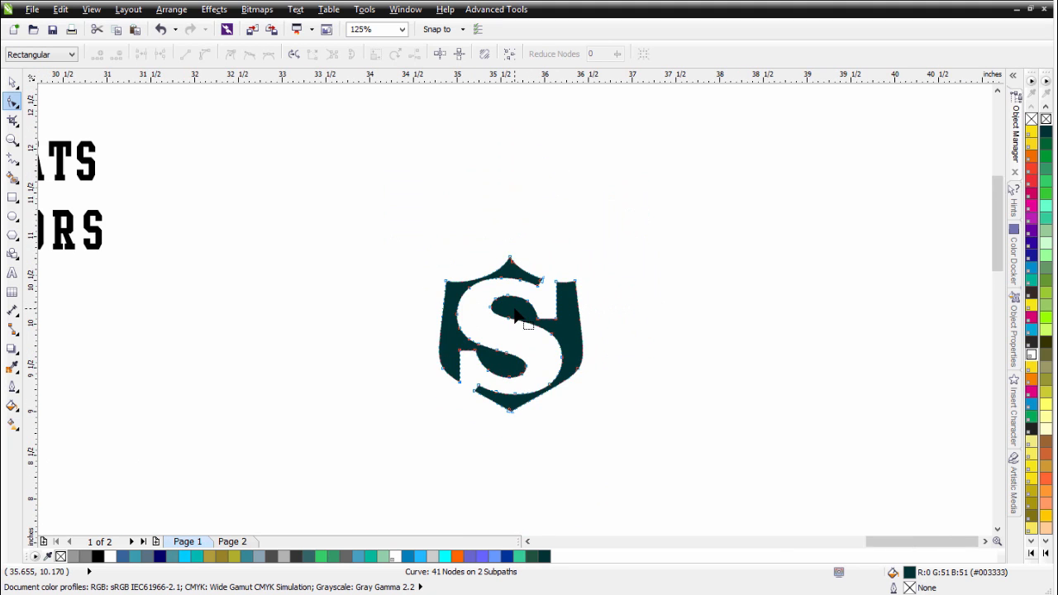
scroll(515, 317, up, 1)
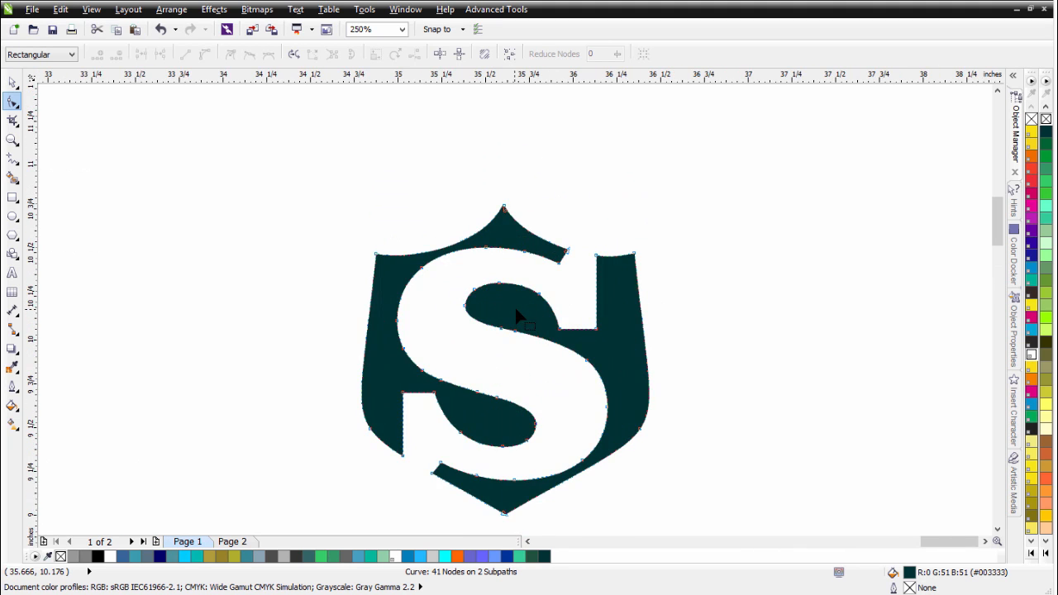
Move the BOBCATS, SENIORS, 20 and 15 texts together to just right of the shield.
click(13, 83)
scroll(512, 306, down, 1)
scroll(511, 307, down, 1)
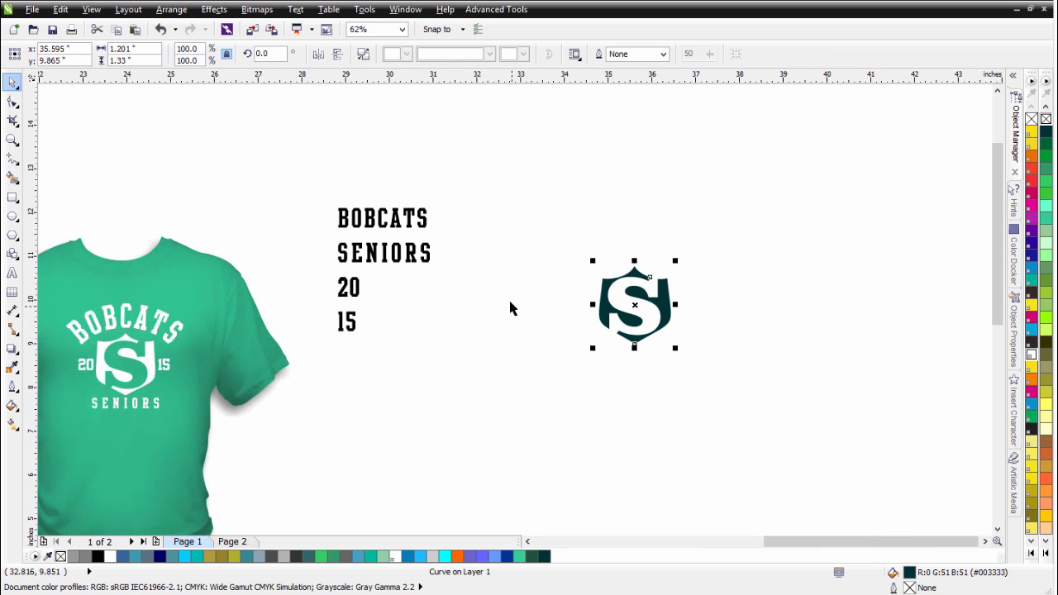
drag(489, 173, 312, 382)
drag(371, 250, 723, 301)
scroll(723, 301, up, 1)
click(709, 287)
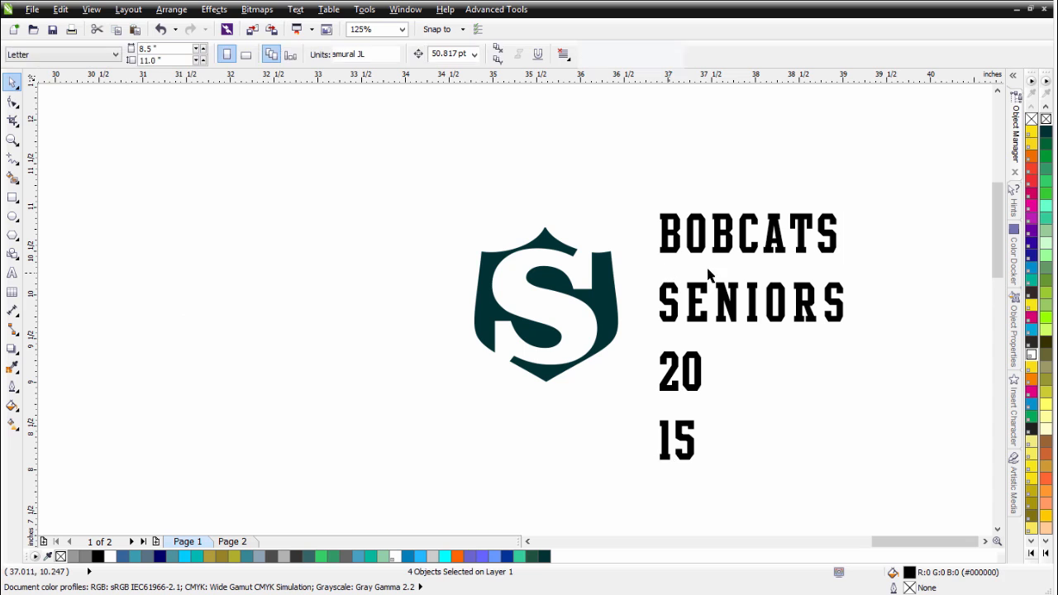
Place BOBCATS above the shield with 20 and 15 on either side, and align the numbers and shield on one horizontal centre line.
drag(749, 248, 545, 204)
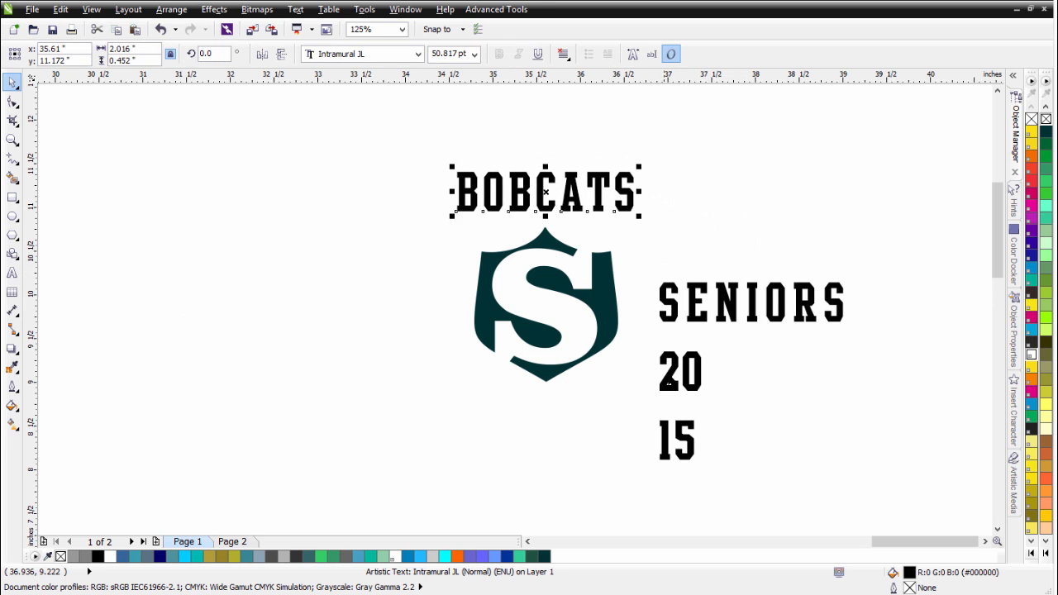
drag(654, 378, 449, 297)
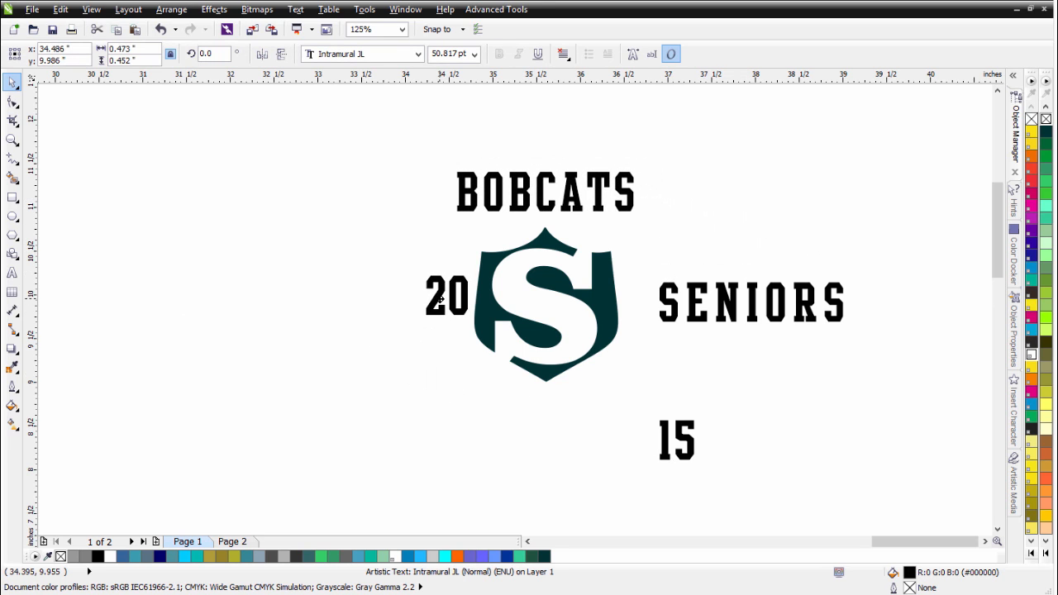
drag(667, 455, 629, 310)
drag(676, 225, 340, 432)
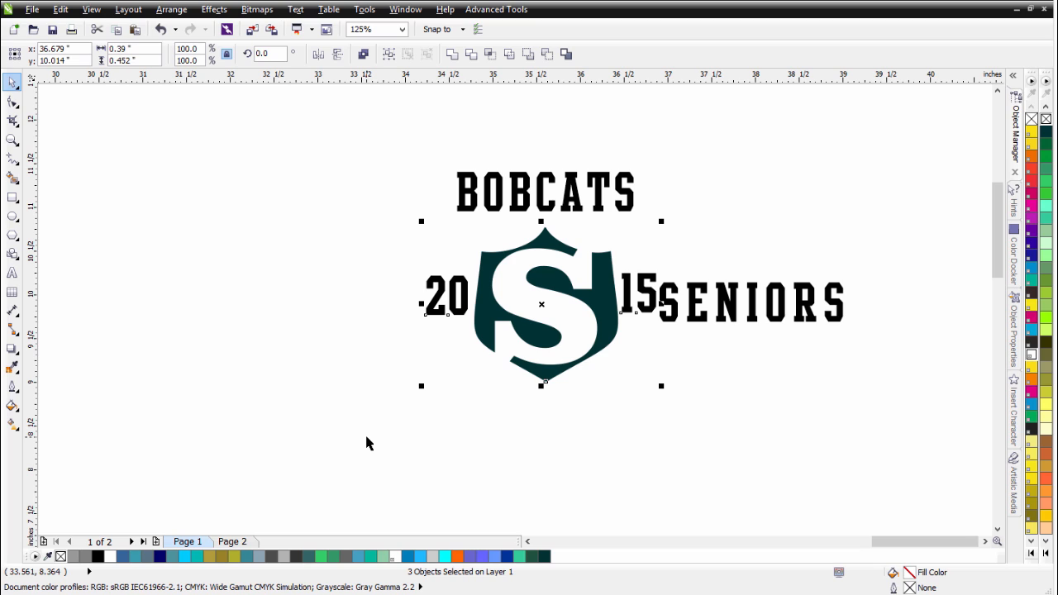
key(Up)
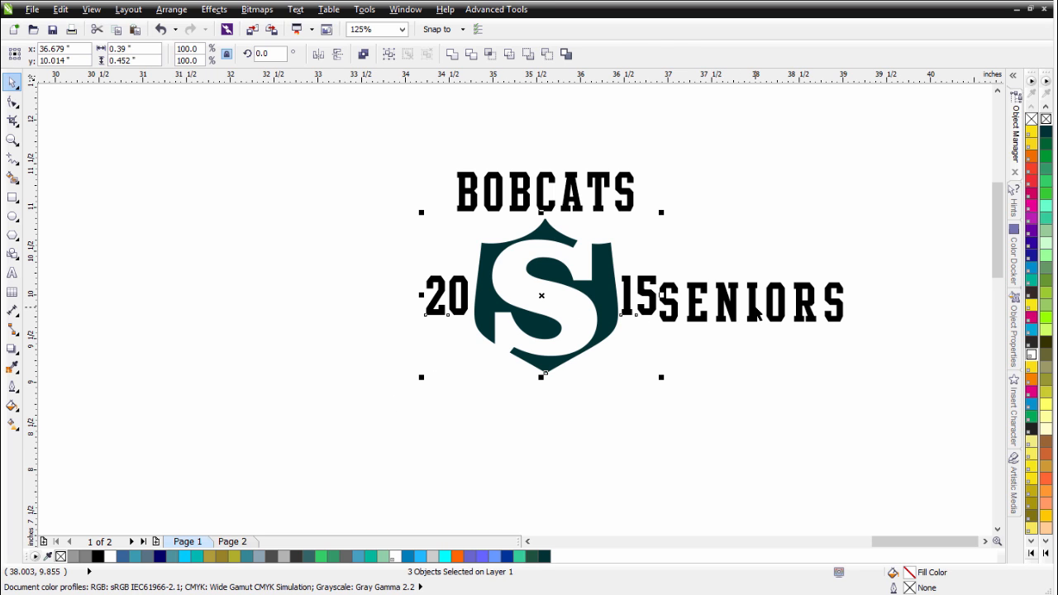
Place SENIORS centred below the shield and shift the 15 slightly away from the shield's edge.
click(755, 308)
drag(538, 420, 521, 398)
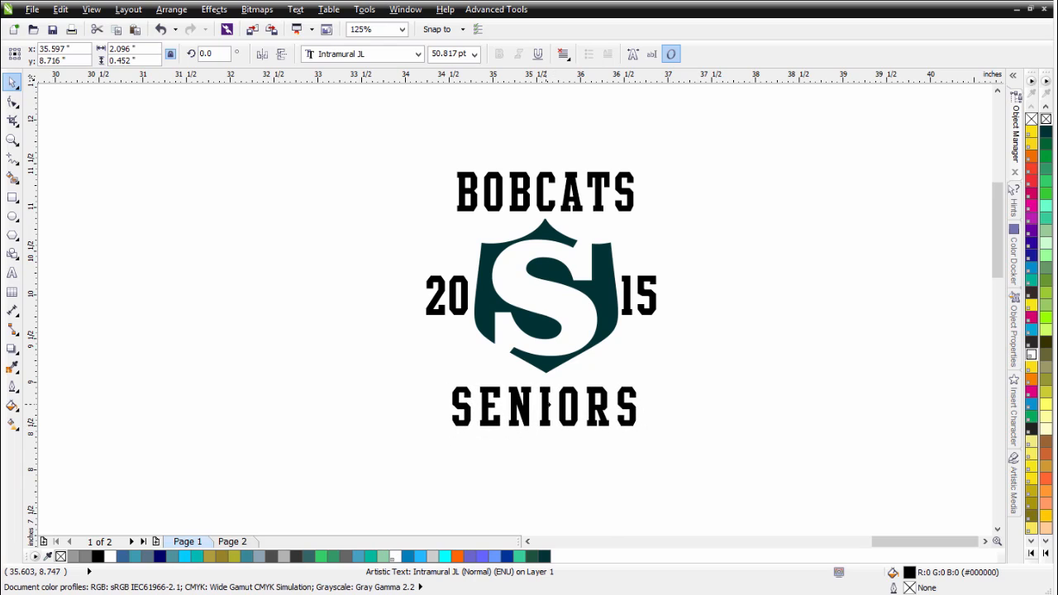
mouse_move(628, 303)
mouse_down()
mouse_move(678, 314)
mouse_move(638, 308)
mouse_up()
click(704, 365)
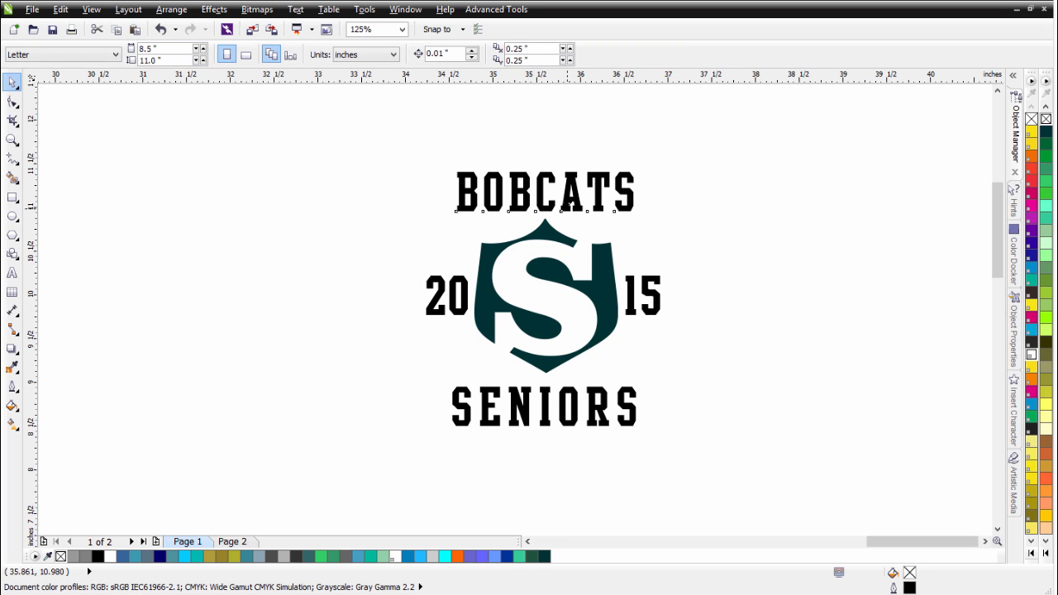
Raise BOBCATS and draw an ellipse about 3.28 by 2.29 inches around the shield and the year numbers.
drag(570, 209, 571, 182)
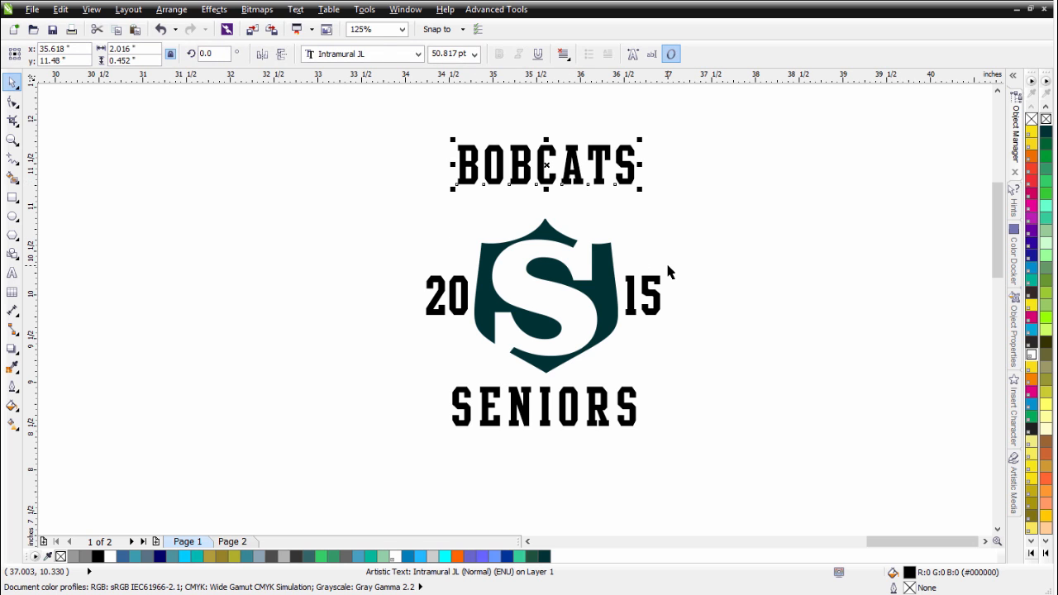
click(12, 216)
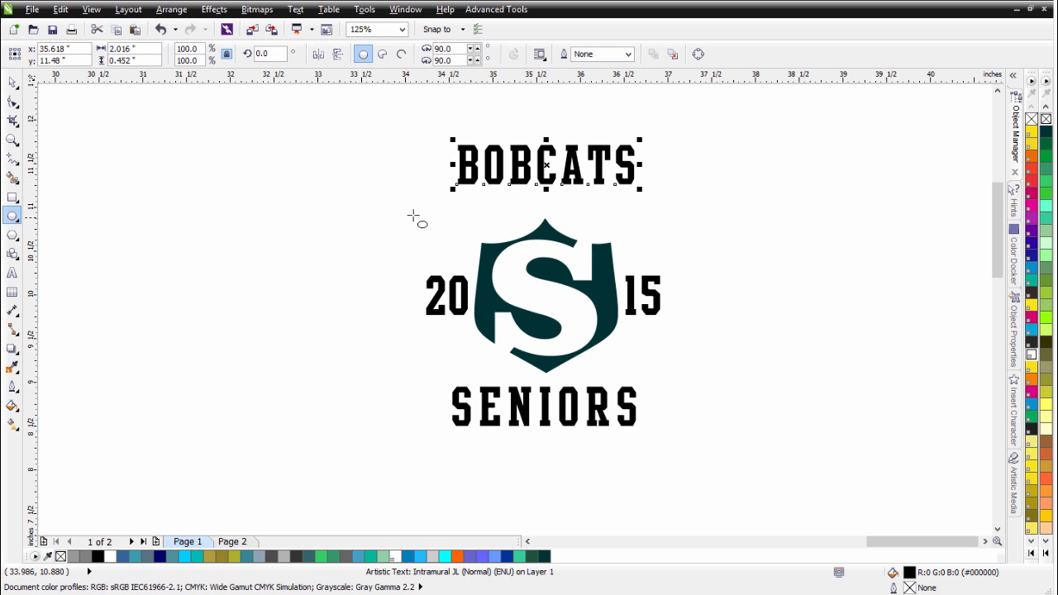
drag(405, 209, 695, 411)
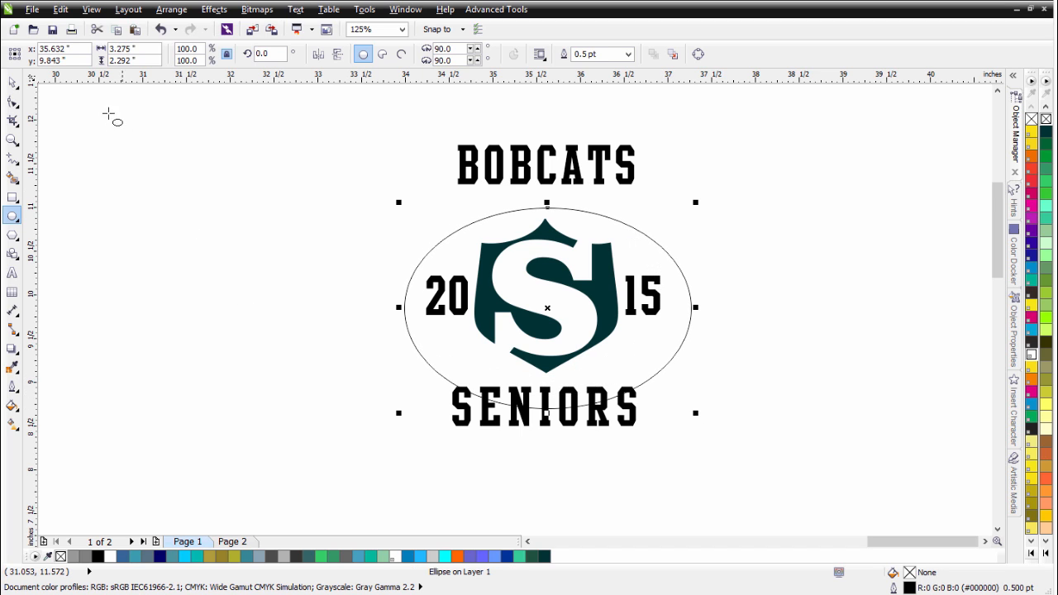
Fit the BOBCATS text to the top of the ellipse as text on a path.
click(13, 83)
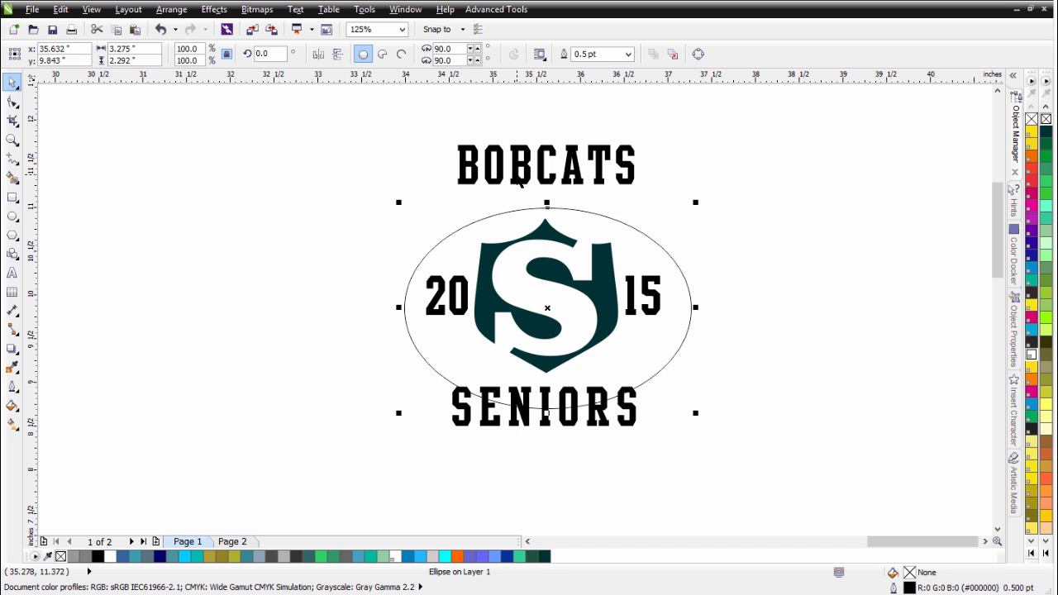
click(520, 179)
drag(510, 164, 518, 208)
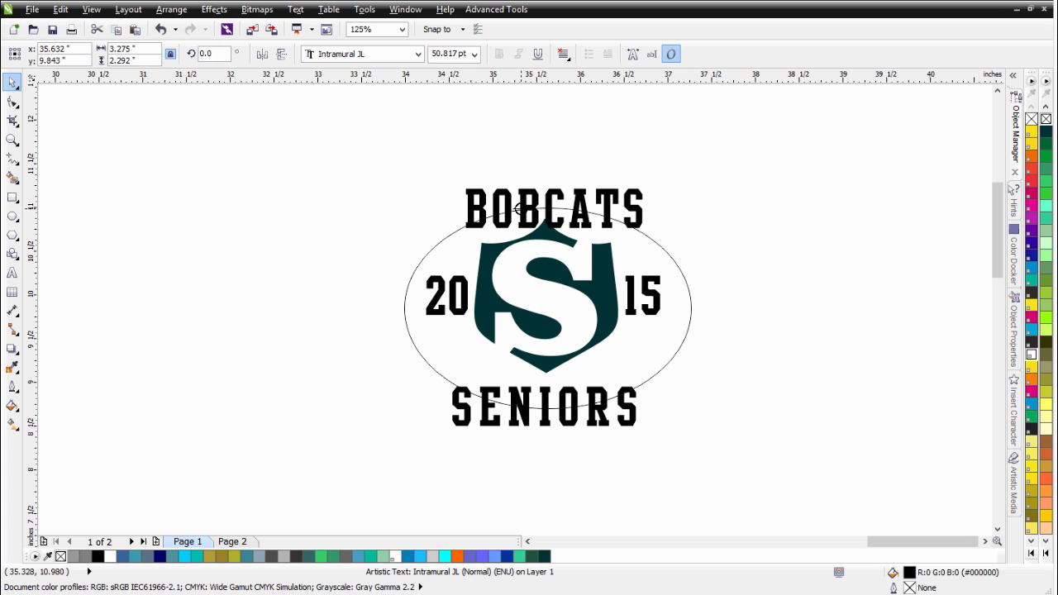
drag(518, 208, 521, 209)
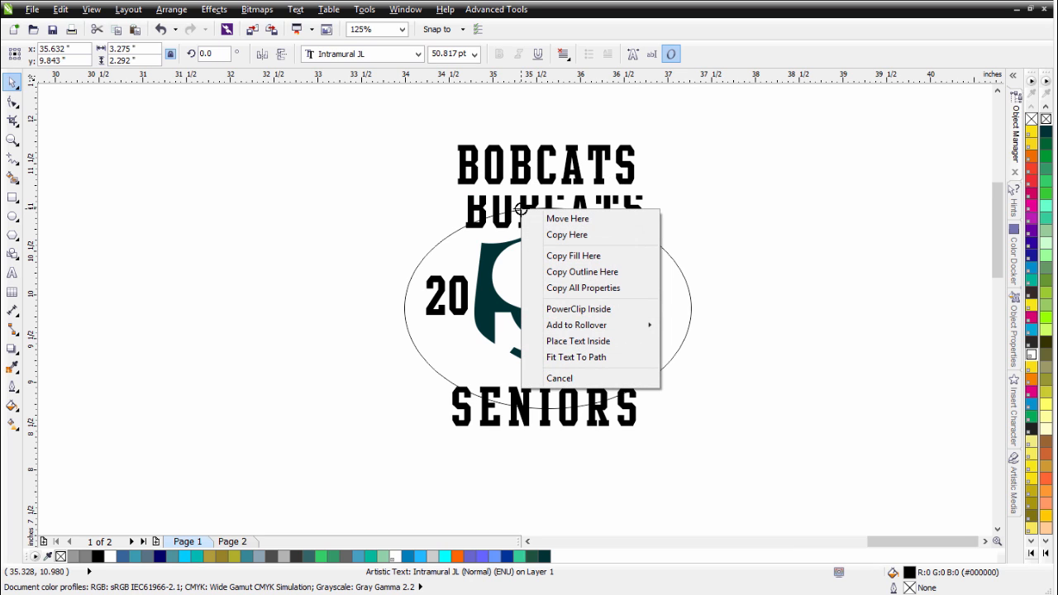
click(569, 357)
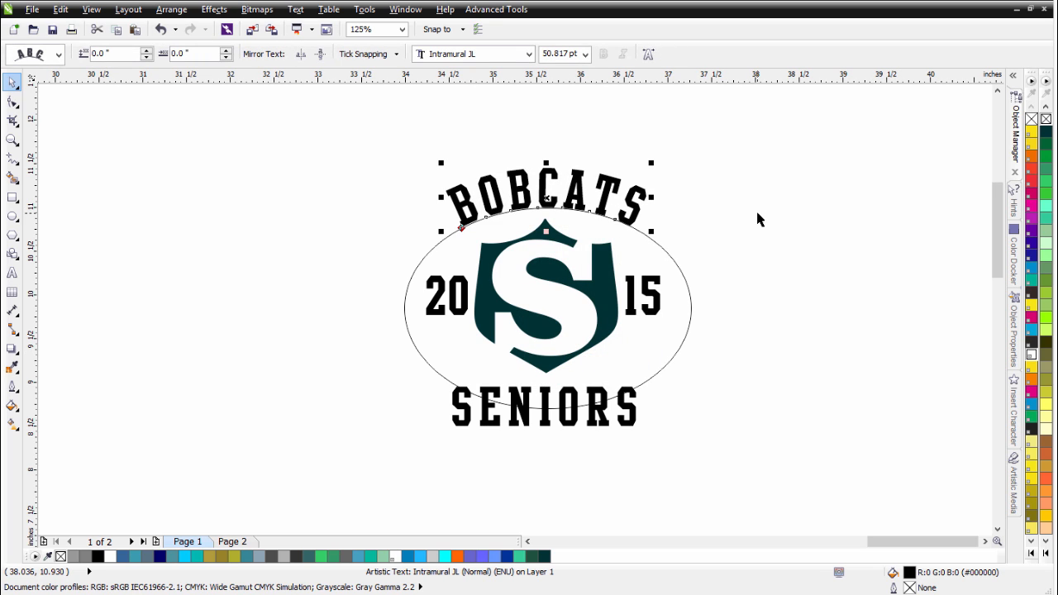
Narrow the ellipse under BOBCATS to about 2.84 inches wide, giving the text a tighter arch.
click(683, 282)
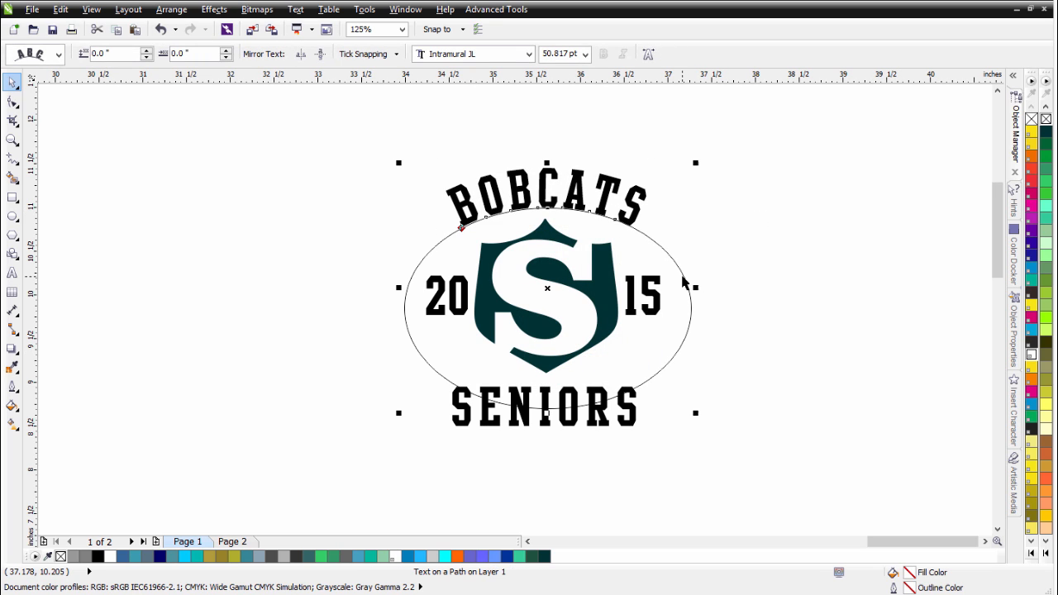
drag(700, 290, 658, 290)
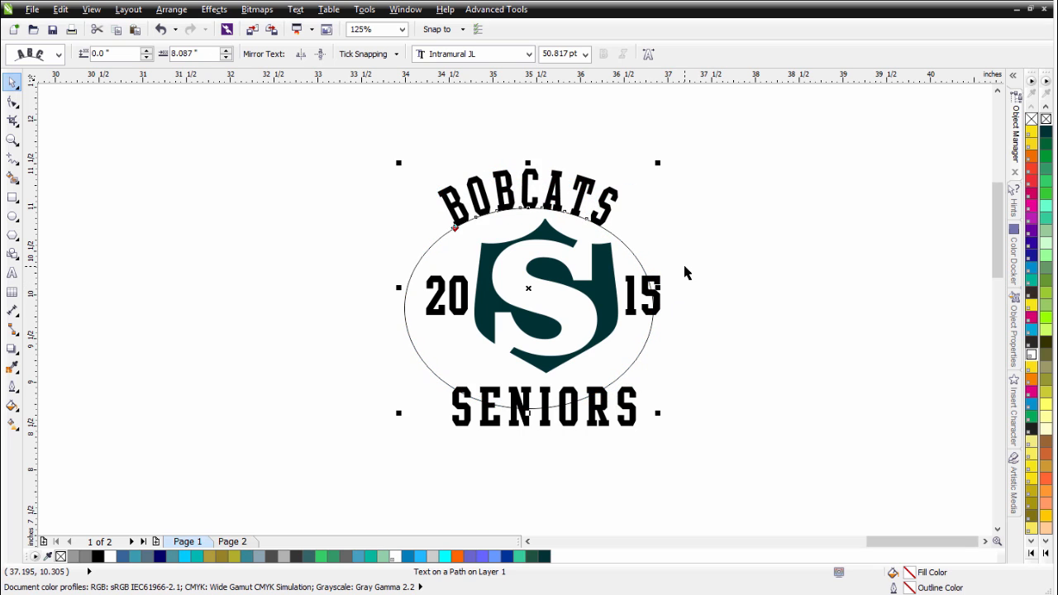
click(680, 219)
Widen the letter spacing of the arched BOBCATS text moderately with the Shape tool.
click(583, 198)
click(12, 102)
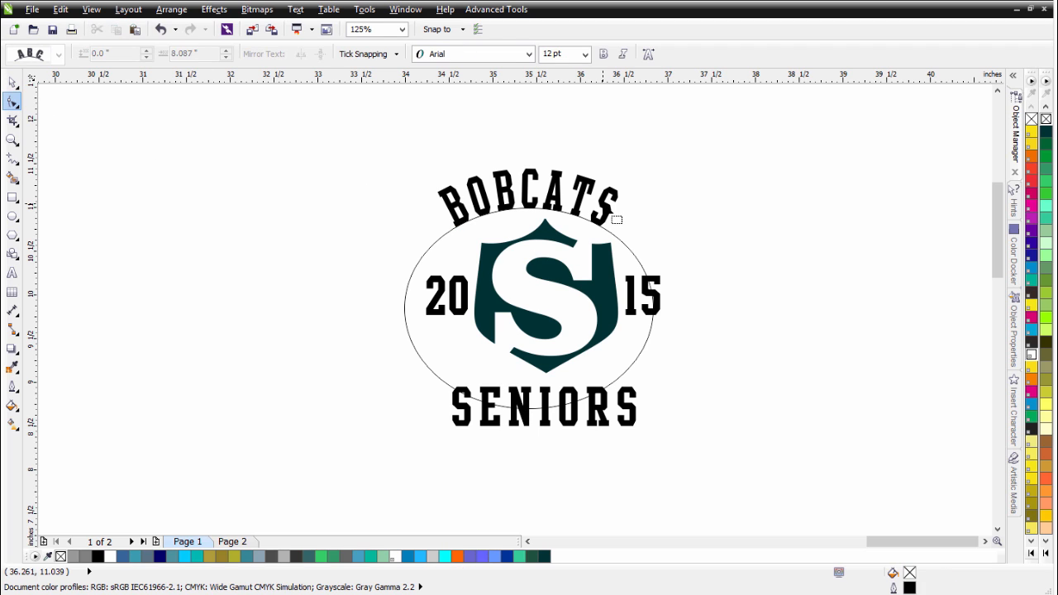
click(616, 219)
drag(622, 232, 645, 243)
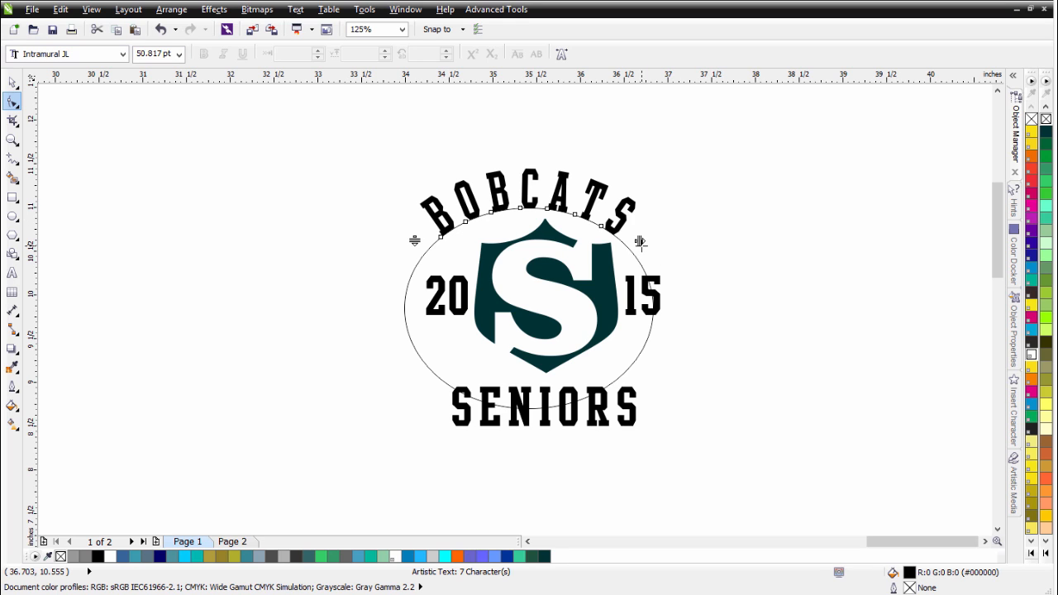
drag(640, 241, 625, 235)
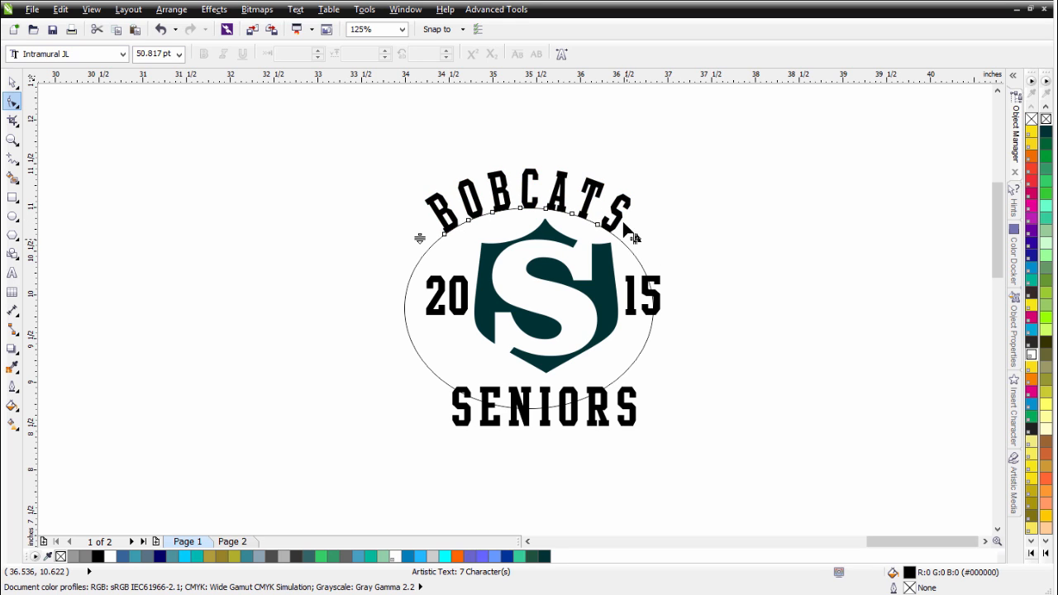
click(14, 84)
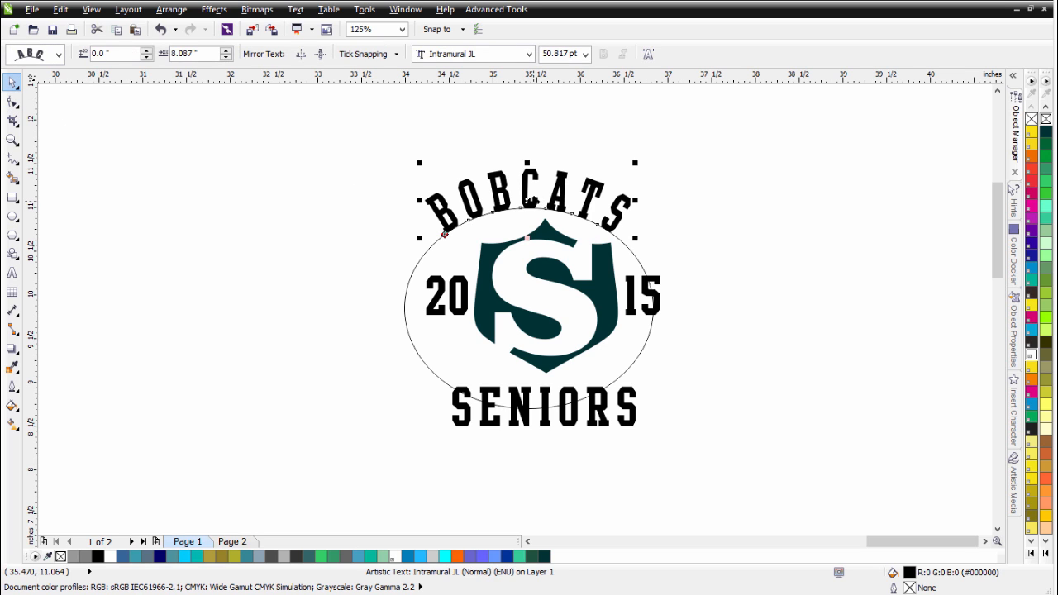
Move the ellipse with its arched text over the shield's centre and delete the ellipse, keeping BOBCATS.
mouse_move(530, 201)
mouse_down()
mouse_move(552, 204)
mouse_move(529, 199)
mouse_up()
drag(621, 247, 634, 260)
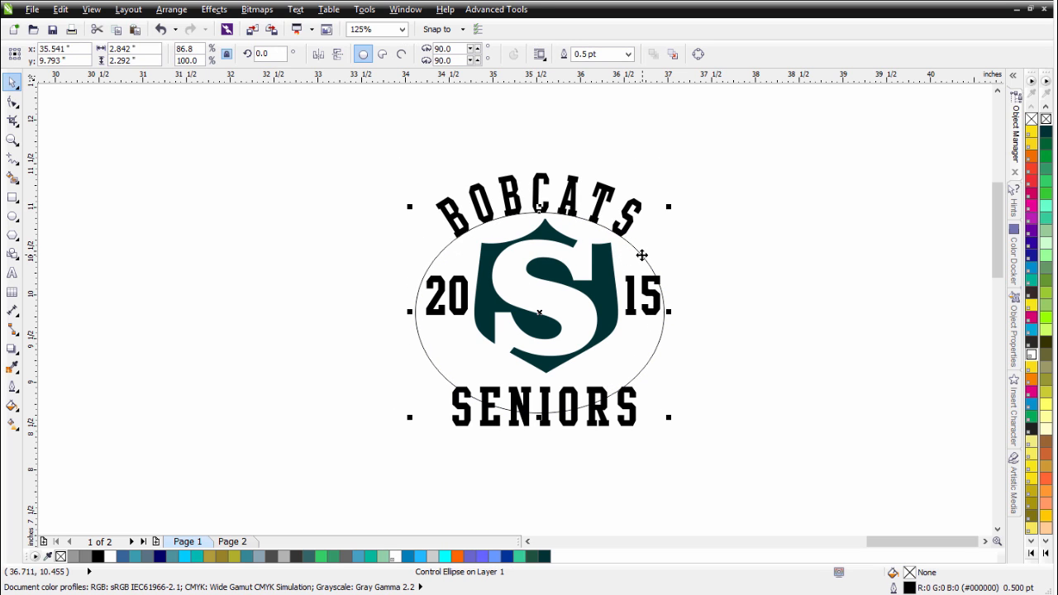
right_click(641, 255)
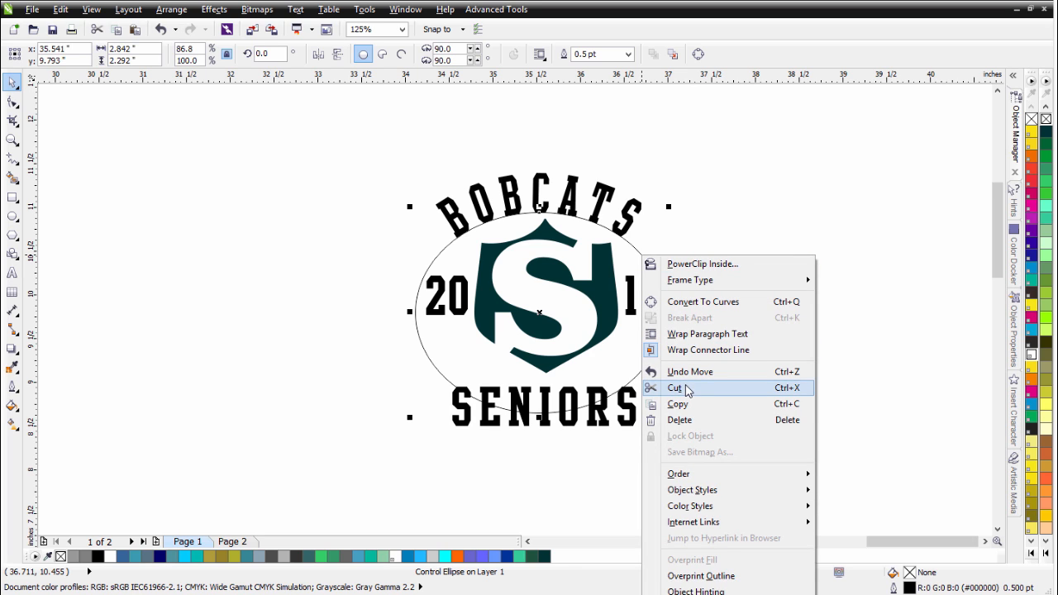
click(692, 421)
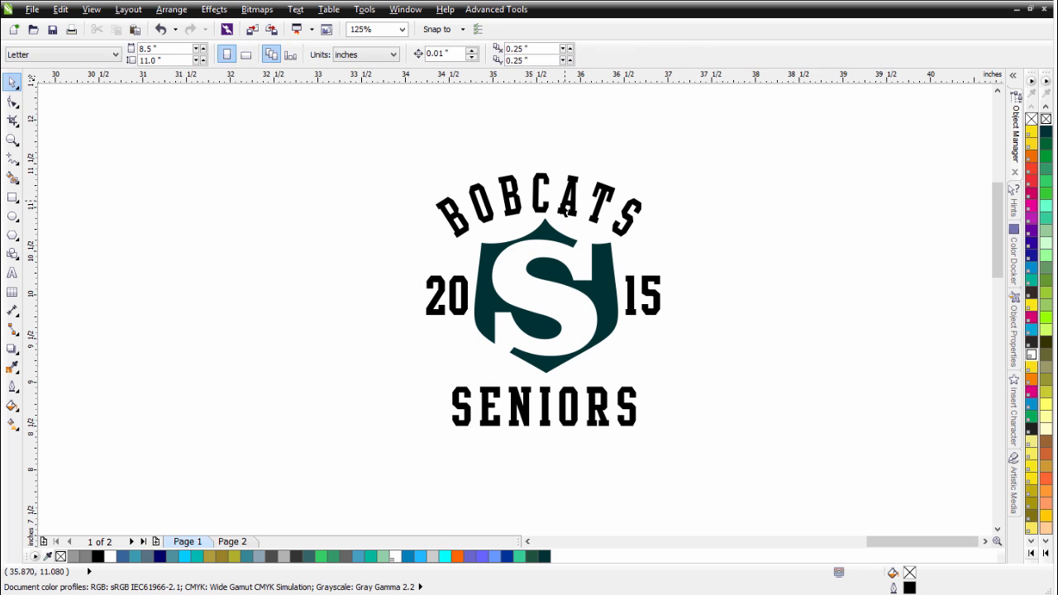
Move BOBCATS slightly higher, and scale SENIORS down to about 32.4 pt, placing it just beneath the shield's point.
click(565, 207)
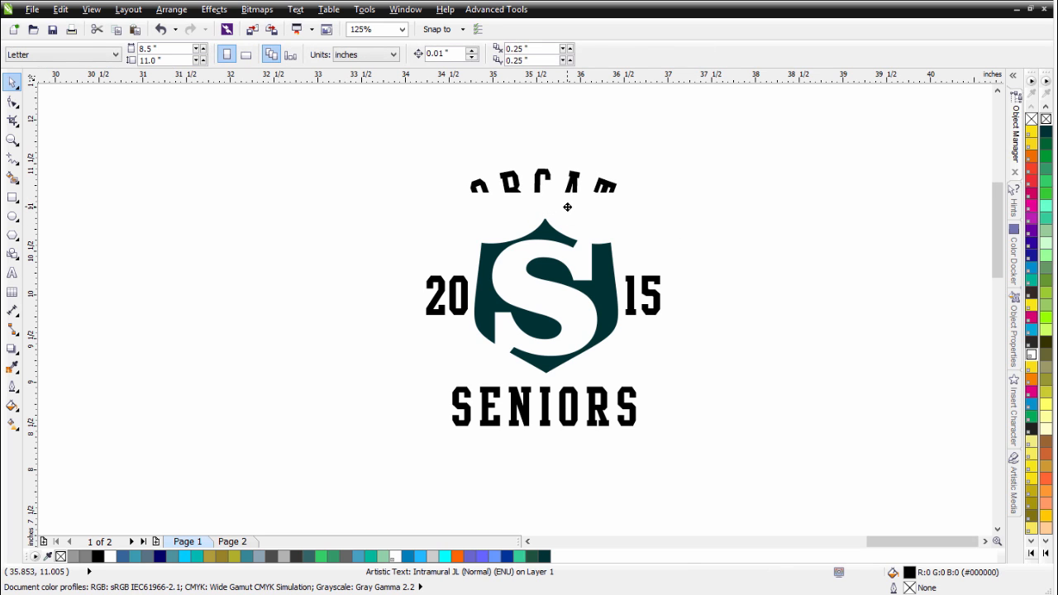
click(565, 207)
click(553, 425)
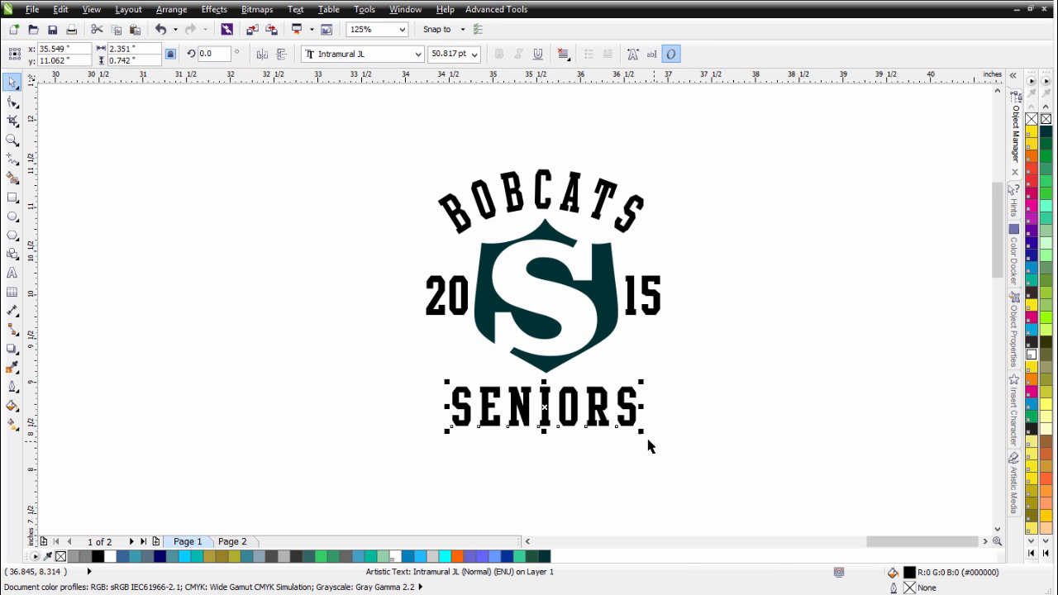
drag(643, 430, 577, 435)
drag(512, 401, 542, 395)
Widen the letter spacing of SENIORS to about 1.75 inches overall and shift the word back under the shield's centre.
click(13, 101)
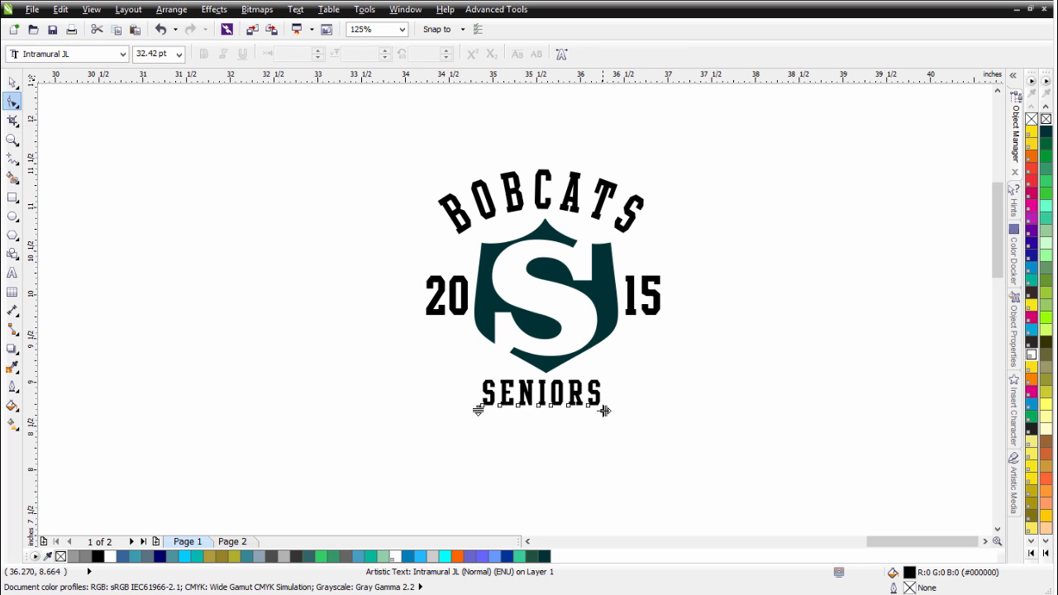
drag(605, 411, 642, 411)
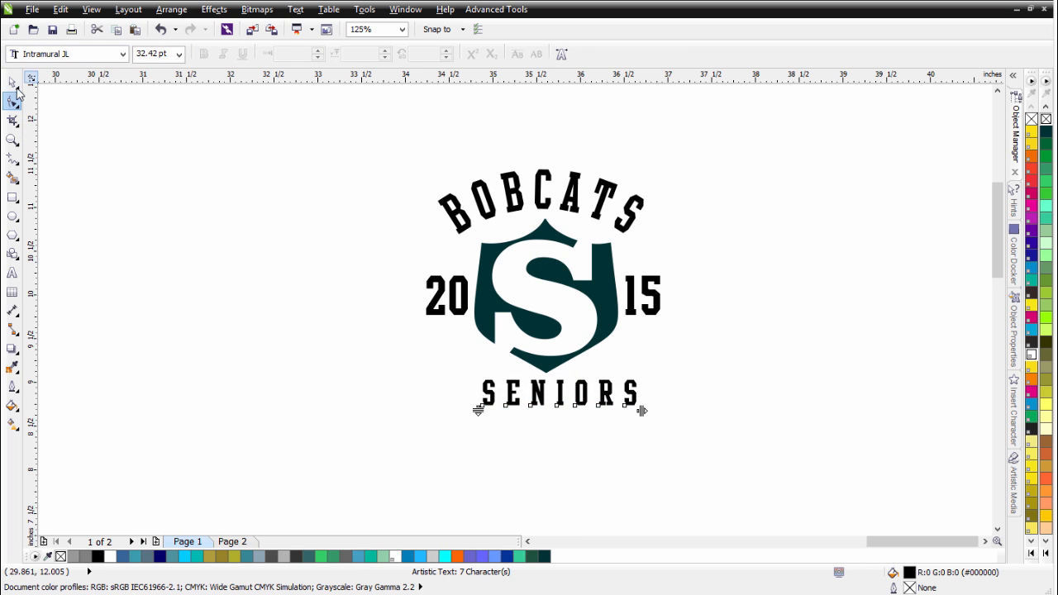
click(12, 82)
drag(562, 399, 550, 399)
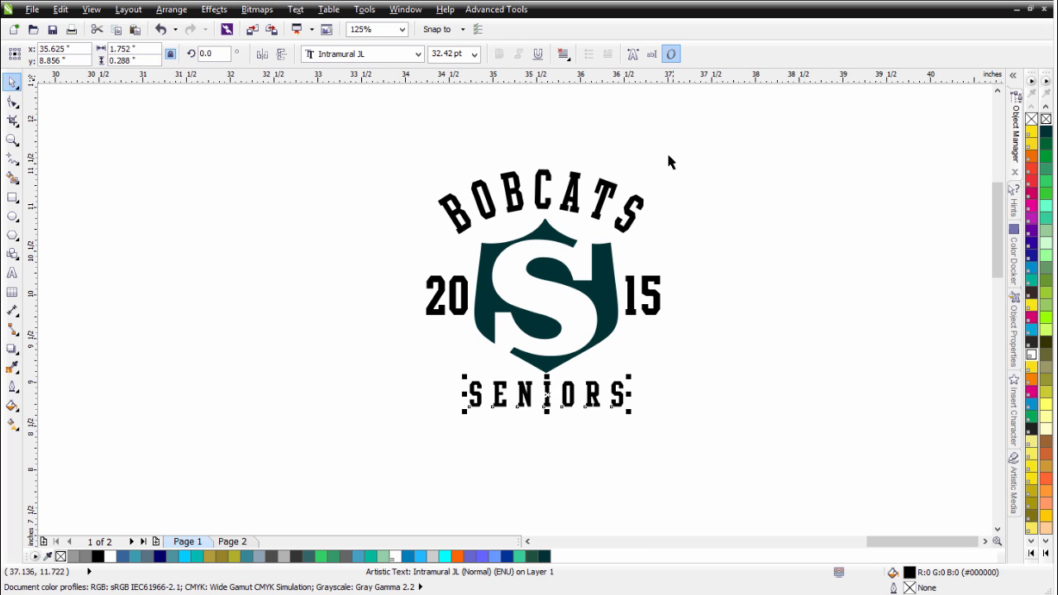
Align BOBCATS, the shield and SENIORS on a common vertical centre line, and shift 20 and 15 slightly left beside the shield.
drag(650, 139, 433, 482)
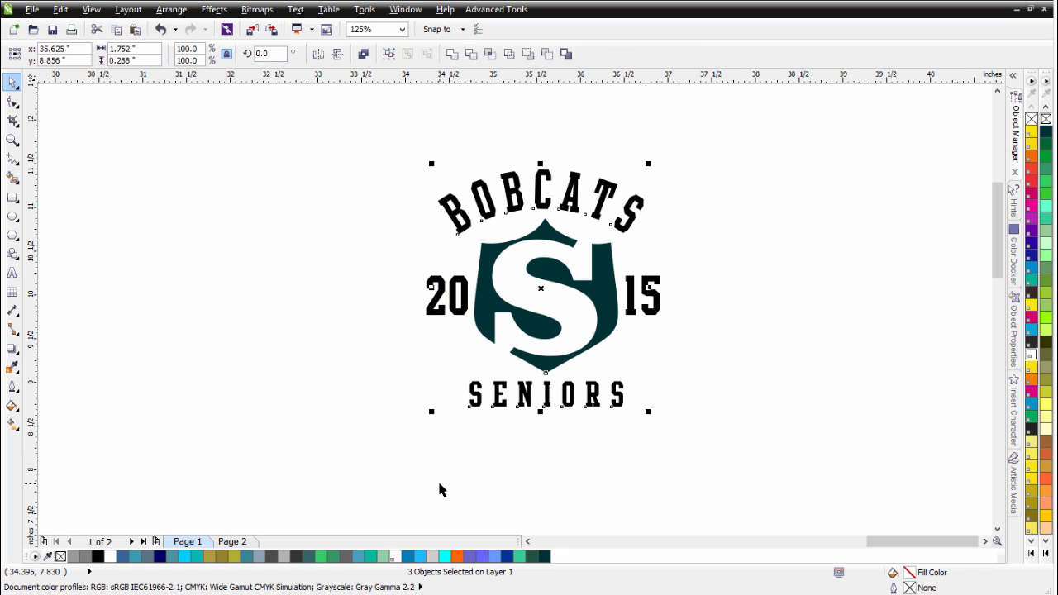
key(c)
click(419, 429)
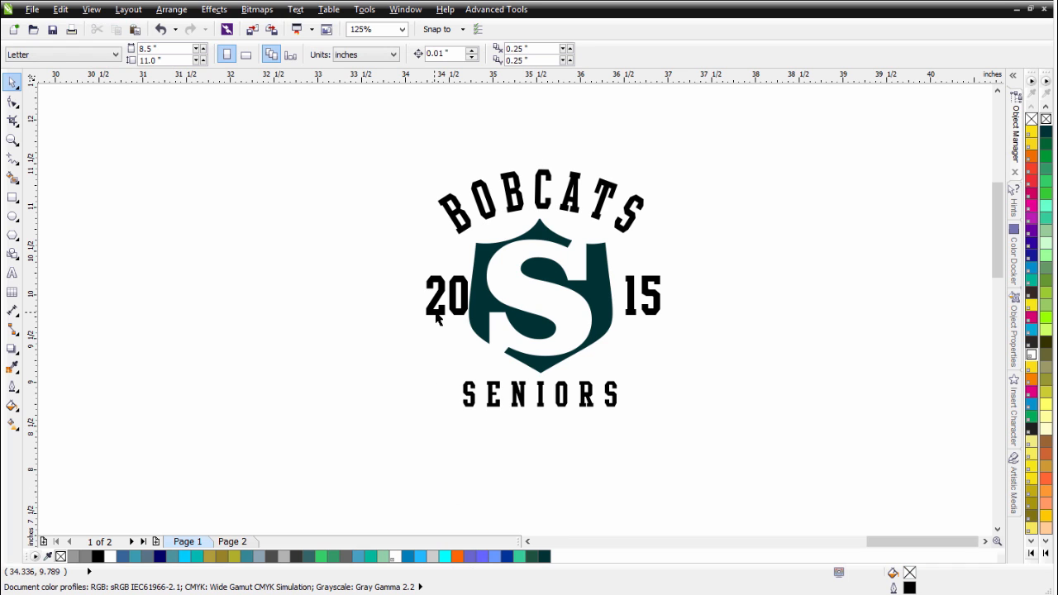
drag(436, 313, 432, 313)
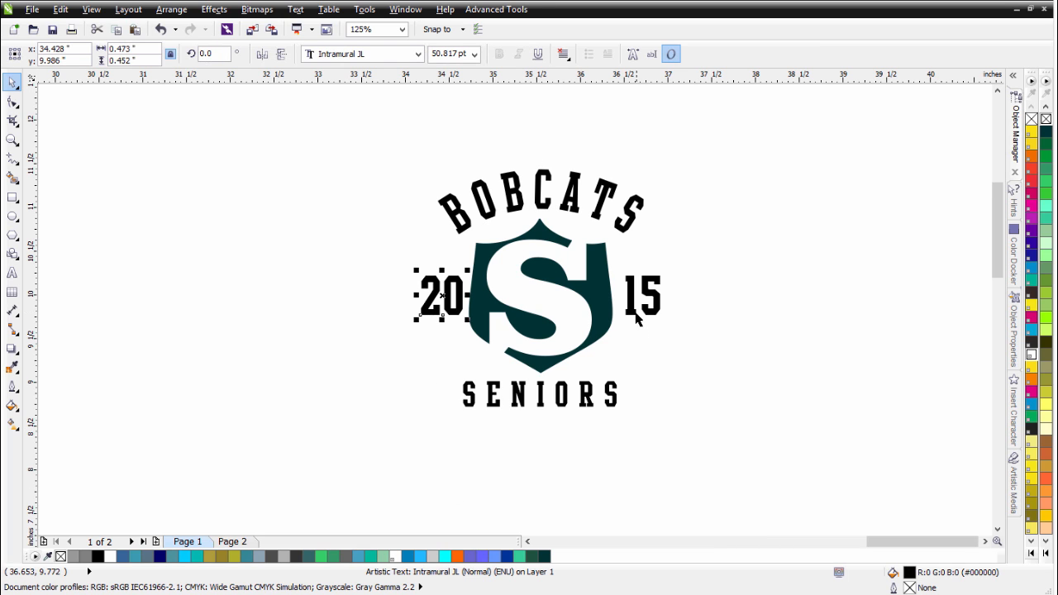
drag(639, 321, 631, 312)
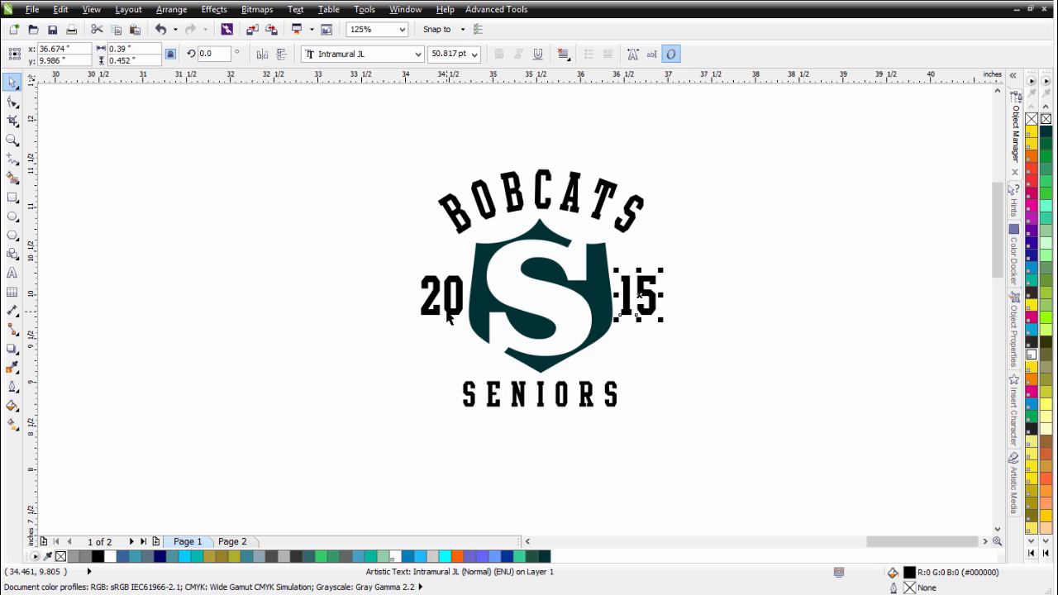
Convert the 20 and 15 texts to curves and combine them into a single object.
shift+click(449, 319)
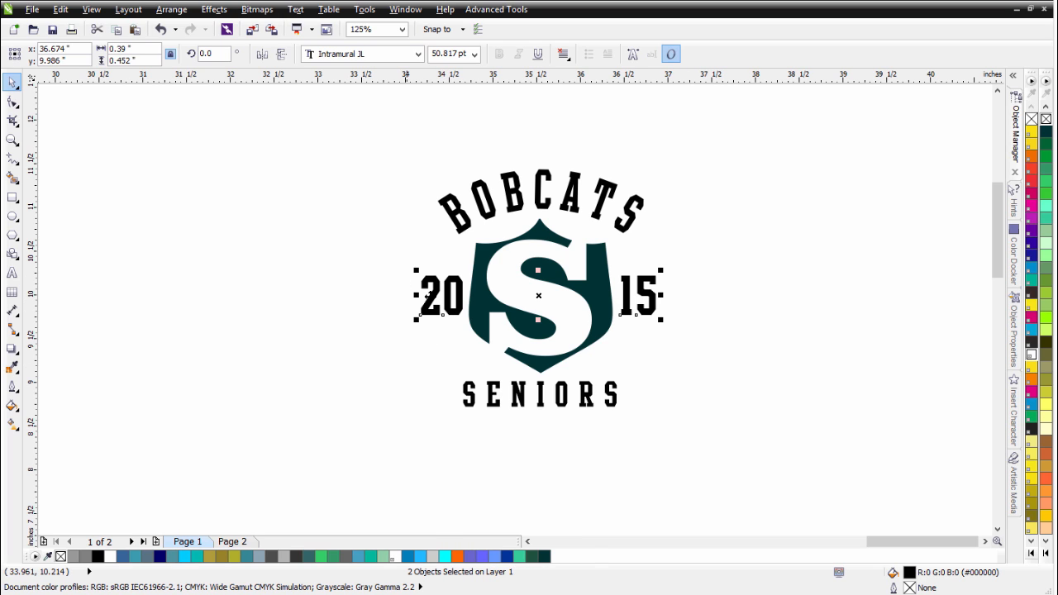
right_click(432, 306)
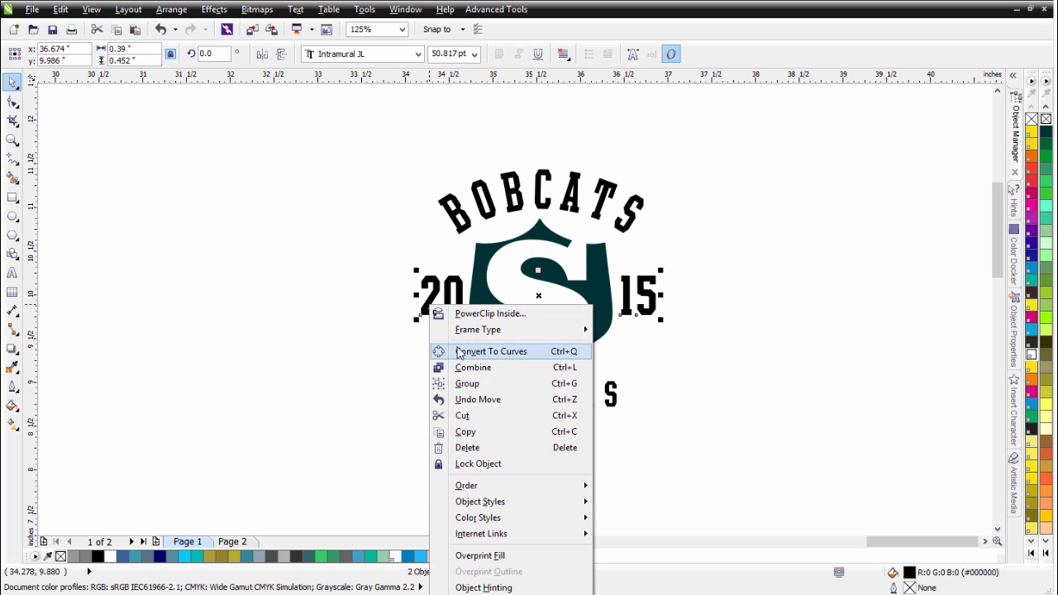
click(434, 348)
click(364, 54)
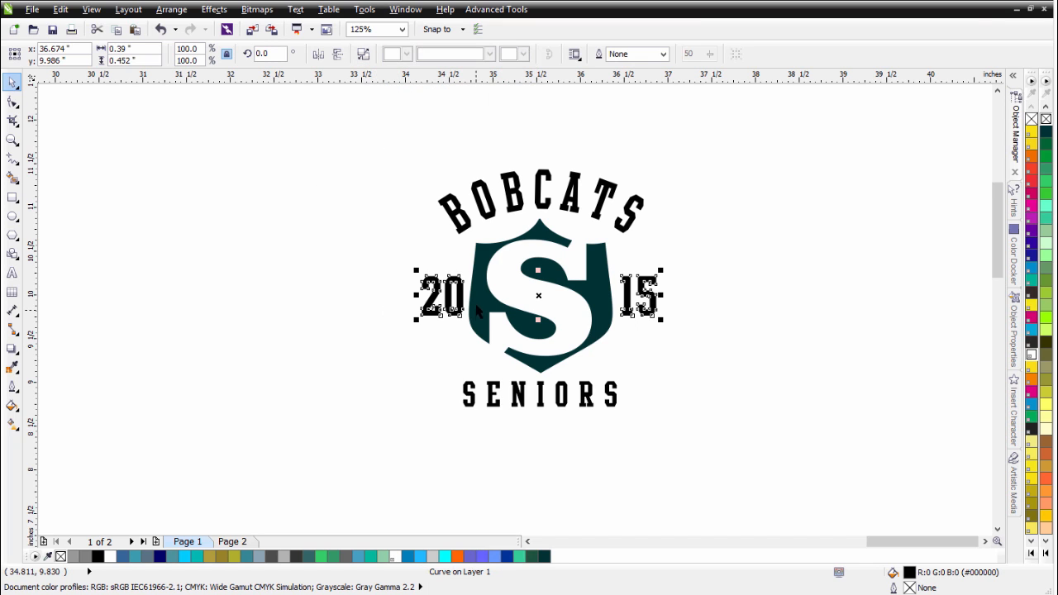
Centre the combined 2015 numerals horizontally on the shield and nudge them slightly left.
shift+click(481, 294)
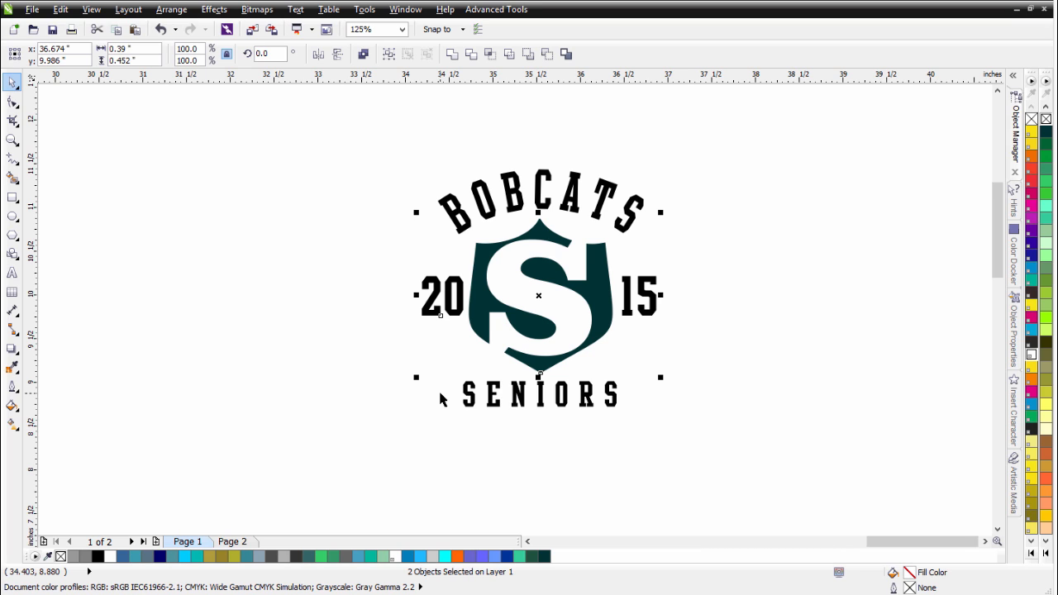
key(c)
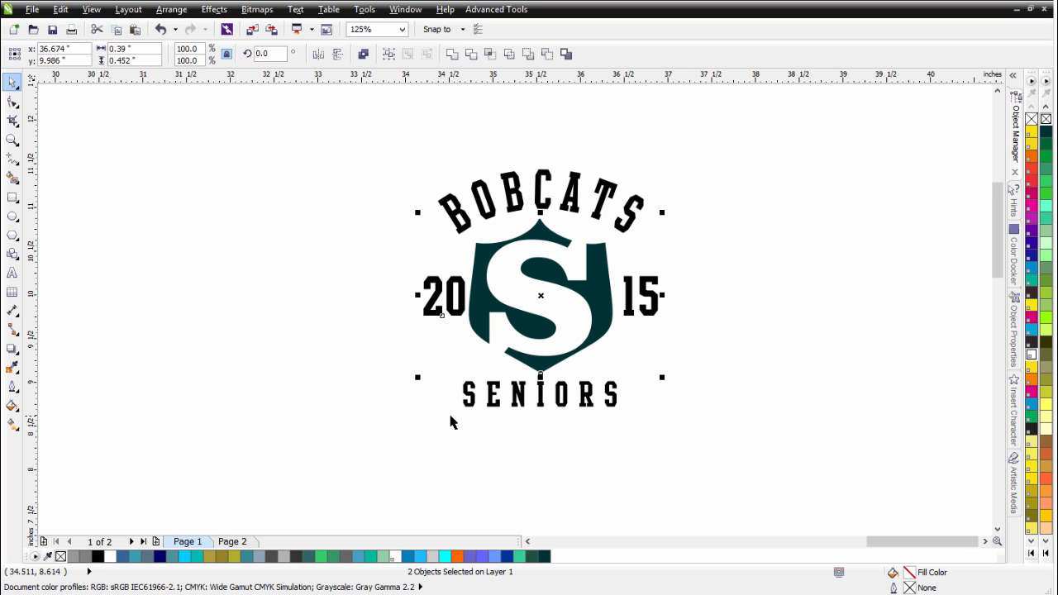
click(357, 321)
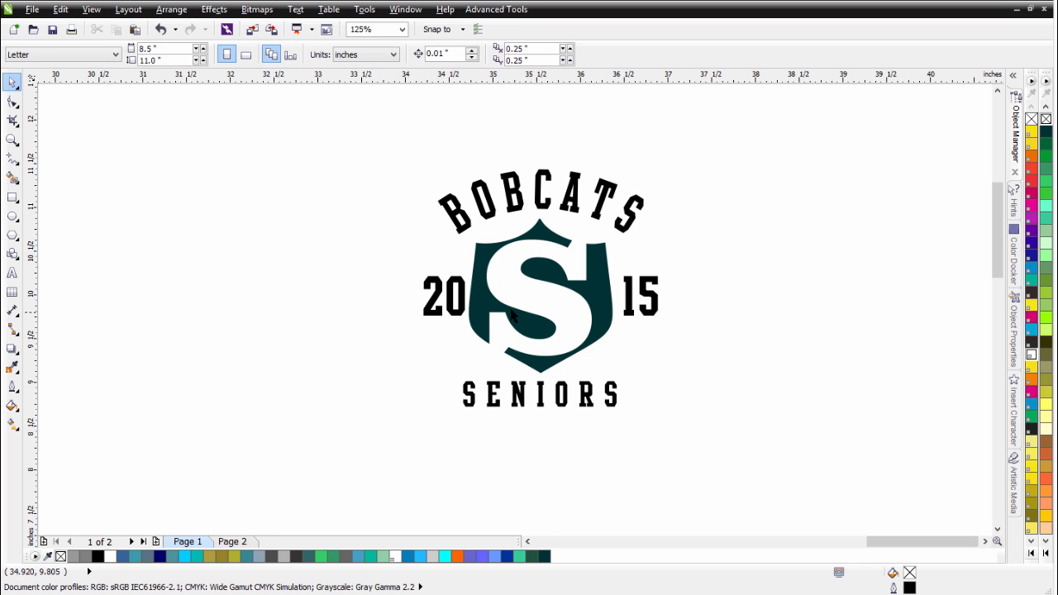
click(630, 316)
key(Left)
key(Left)
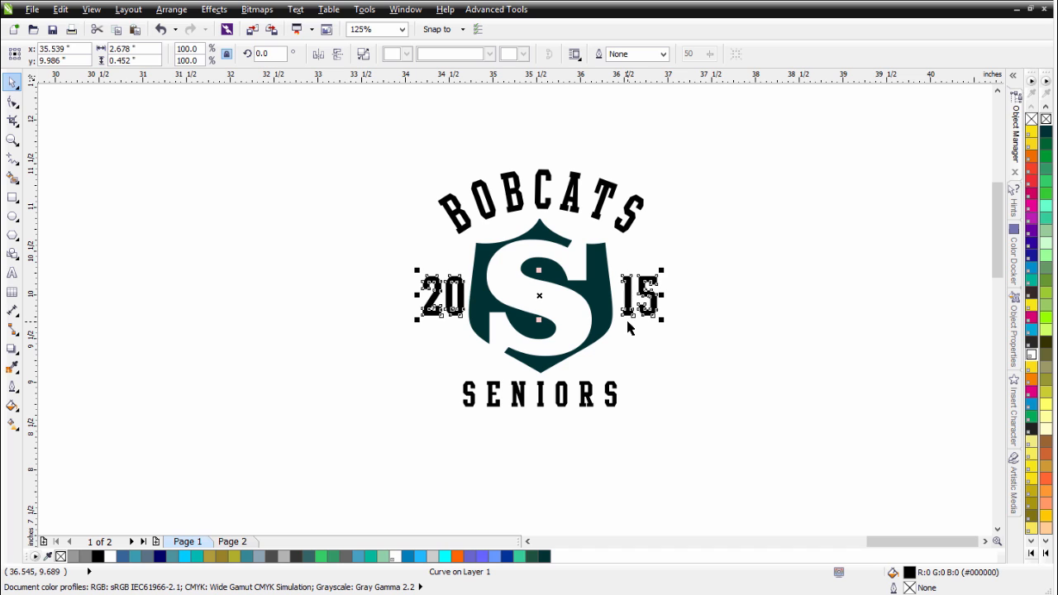
click(643, 329)
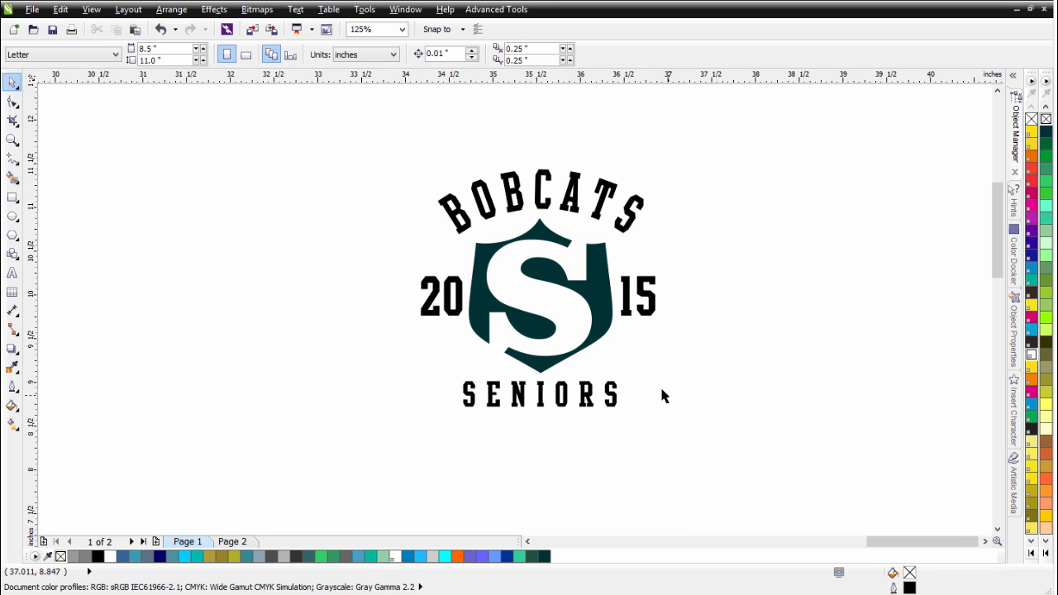
Shift SENIORS slightly right beneath the shield's point.
drag(539, 396, 546, 397)
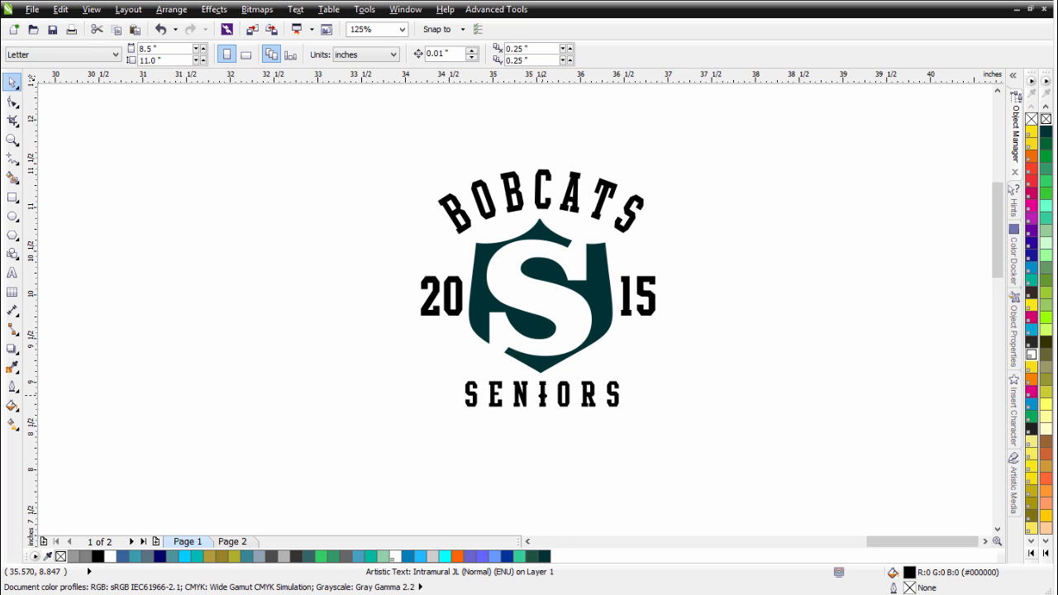
click(708, 297)
scroll(707, 285, down, 1)
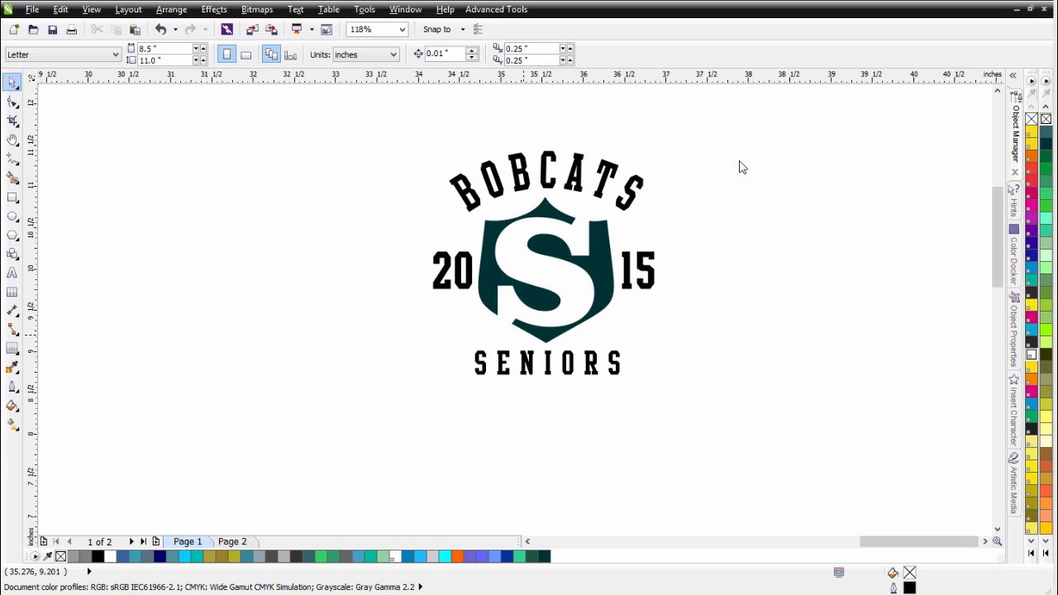
Convert the whole design, including the BOBCATS and SENIORS lettering, to curves.
click(572, 373)
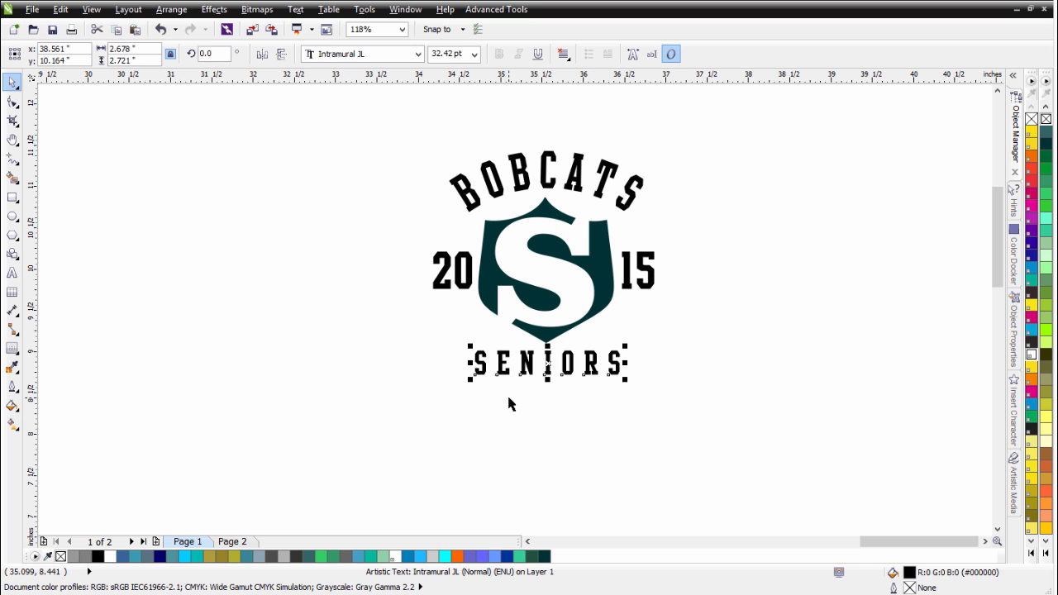
drag(728, 124, 323, 473)
right_click(593, 256)
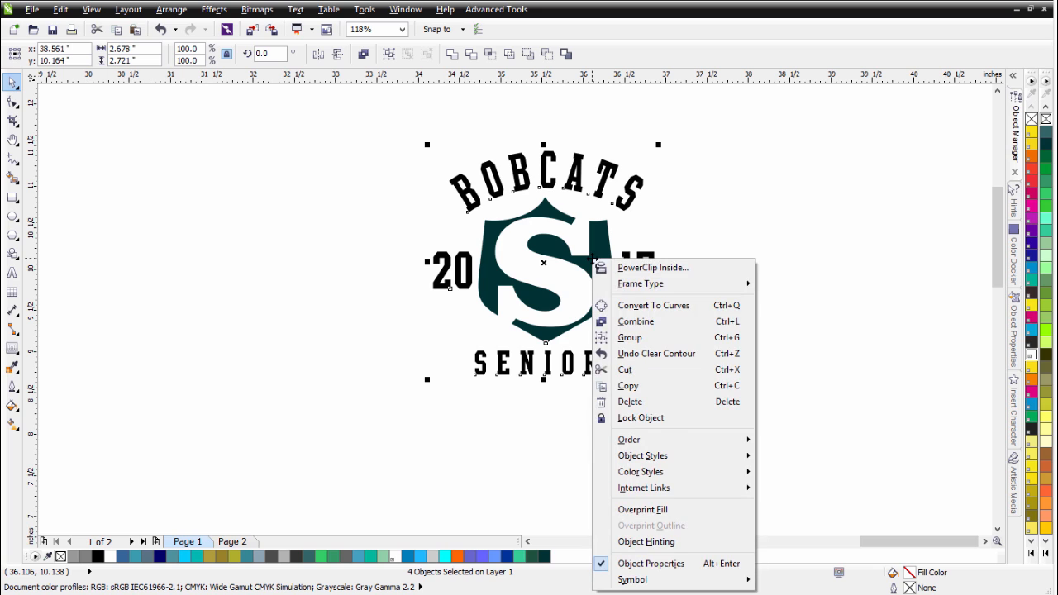
click(653, 305)
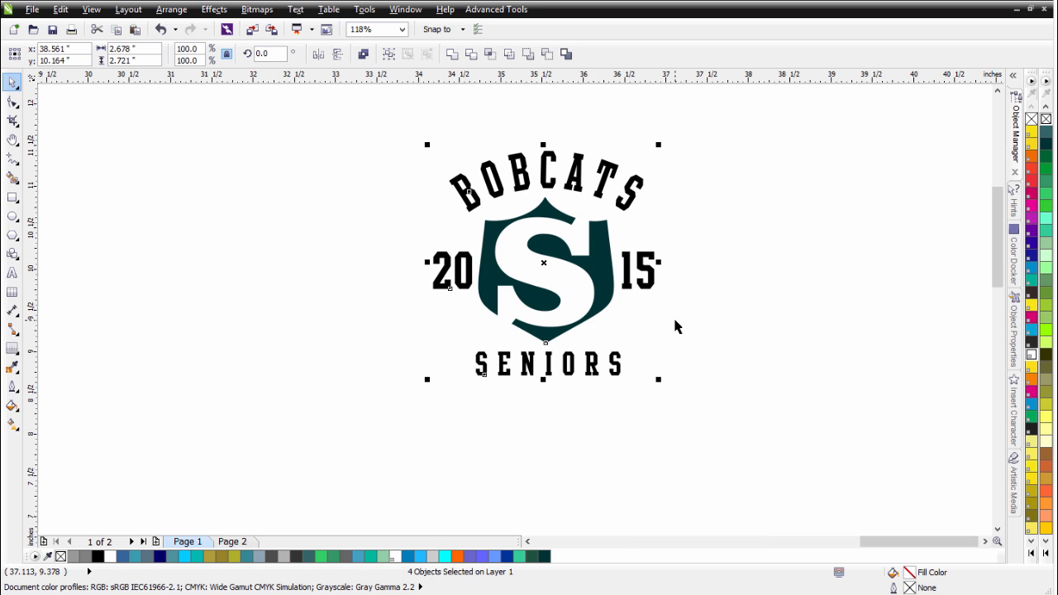
click(346, 201)
Add an outside contour to BOBCATS with 19 steps at a 0.001 inch offset, forming a thin grey outline.
scroll(538, 196, up, 3)
scroll(514, 306, up, 1)
scroll(514, 309, down, 1)
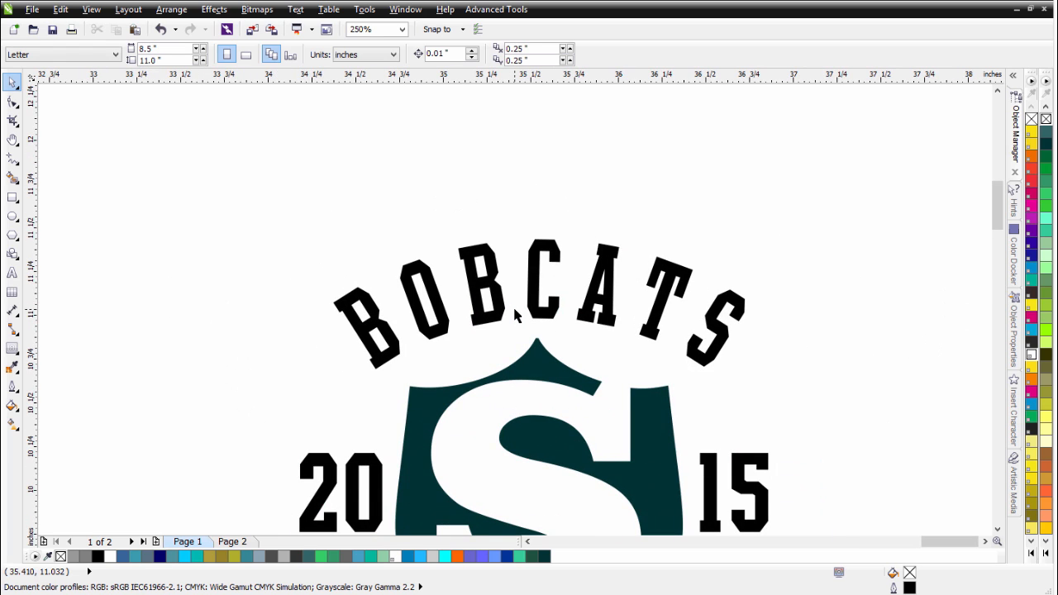
click(15, 350)
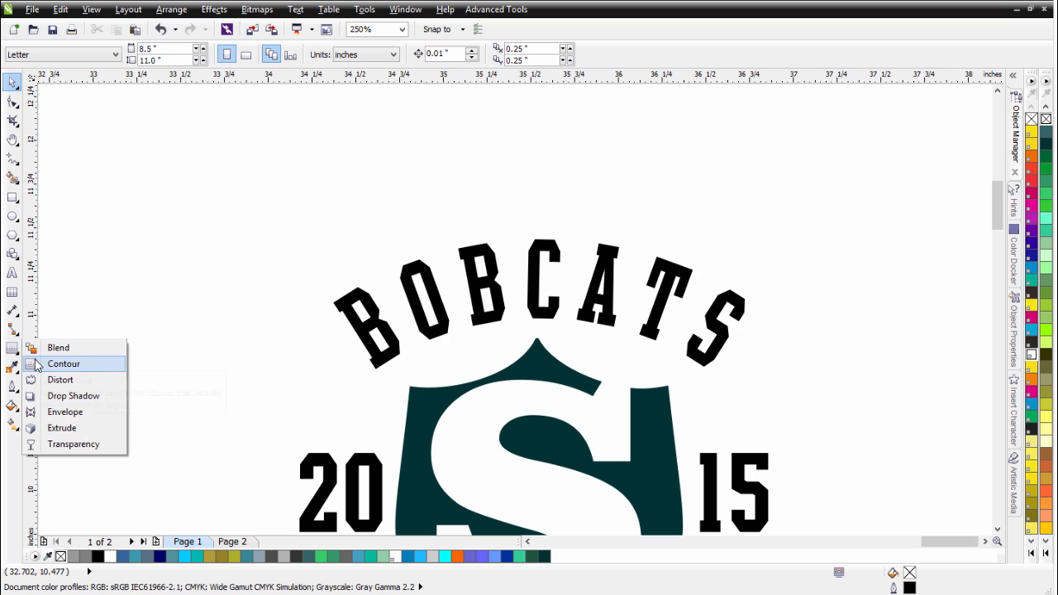
click(63, 363)
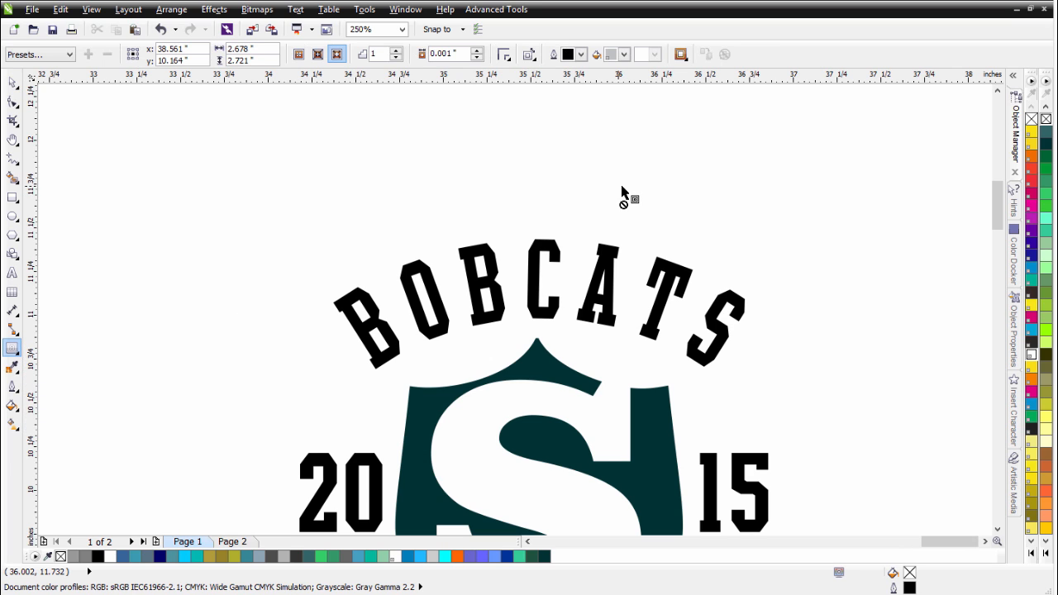
click(546, 279)
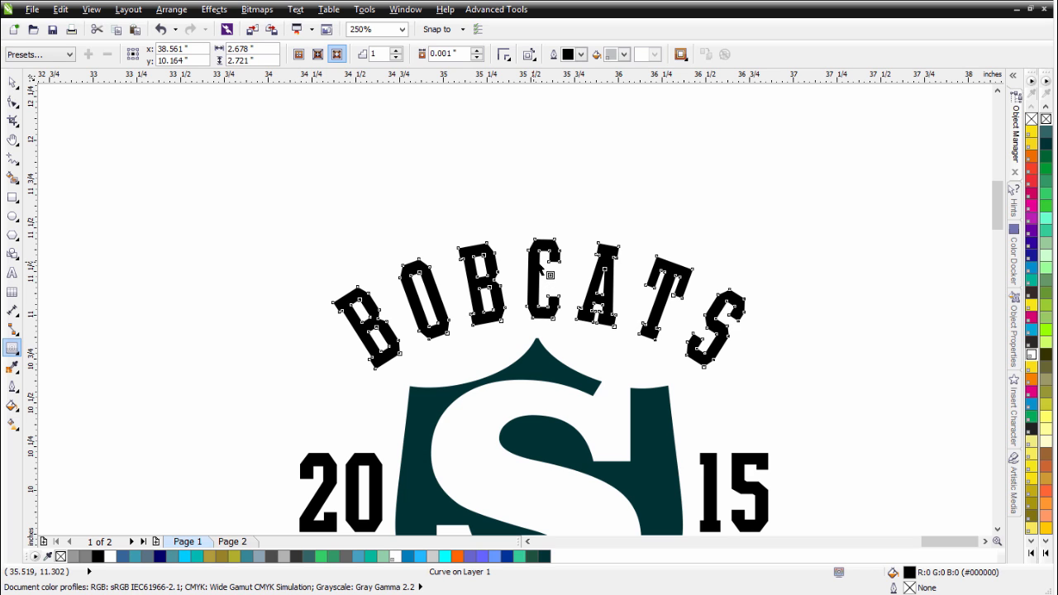
mouse_move(542, 259)
mouse_down()
mouse_move(535, 234)
mouse_move(537, 245)
mouse_up()
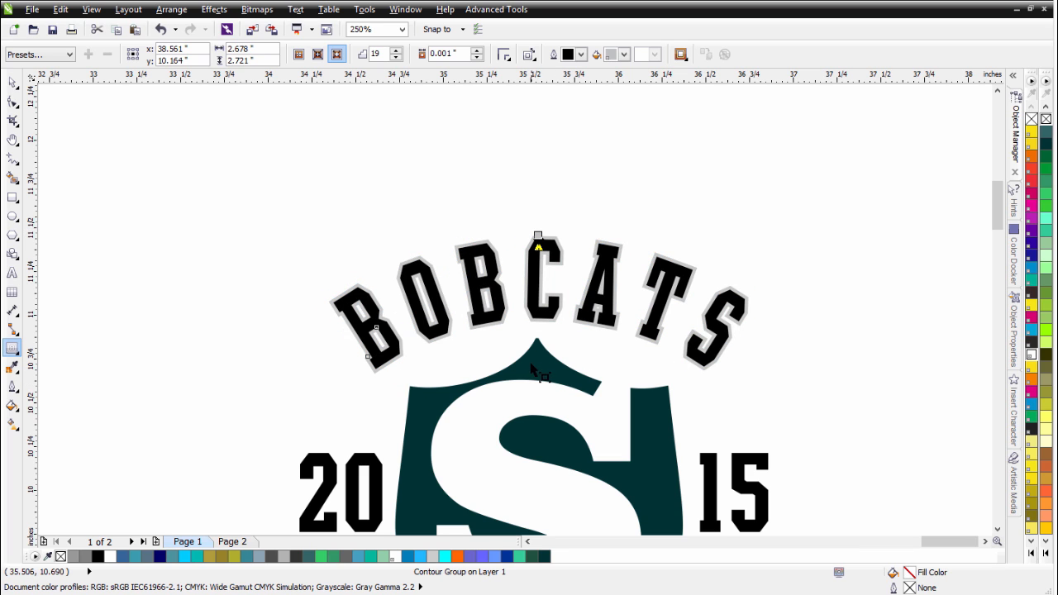
Add an outside contour to the shield with 35 steps at a 0.001 inch offset.
scroll(539, 373, up, 2)
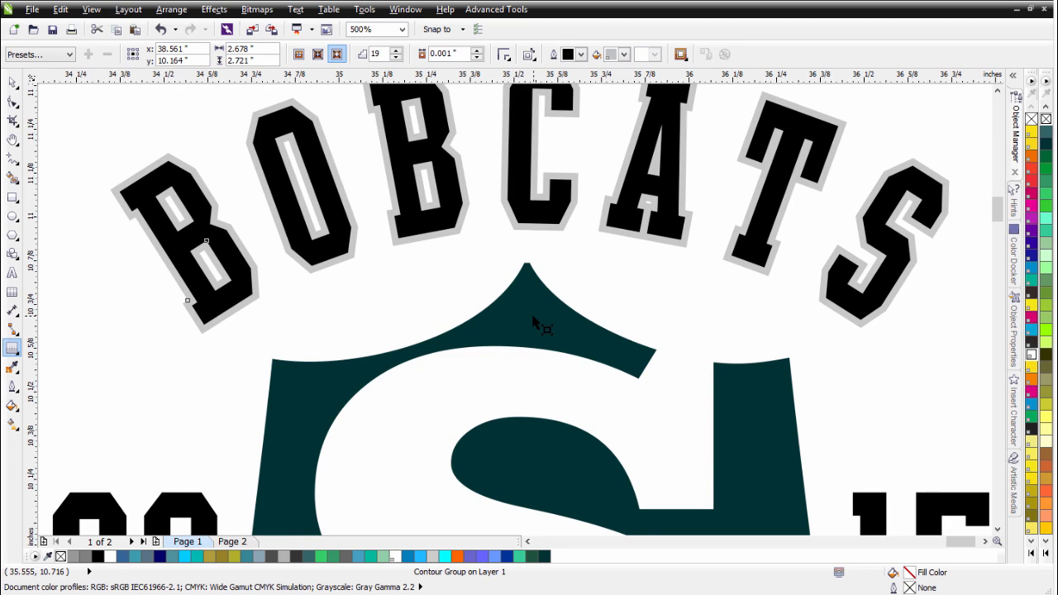
click(535, 325)
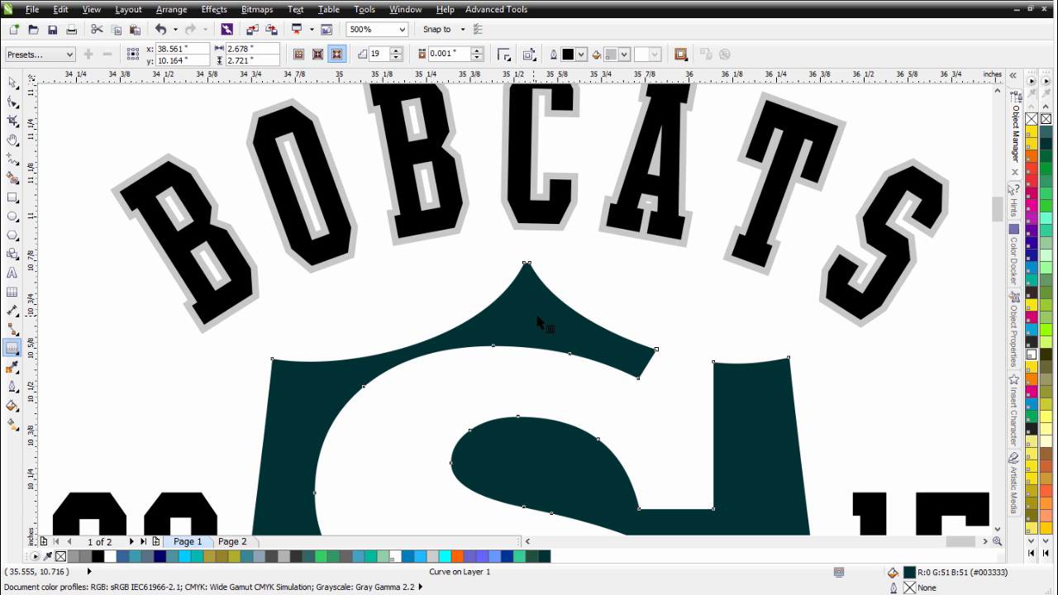
drag(538, 321, 551, 260)
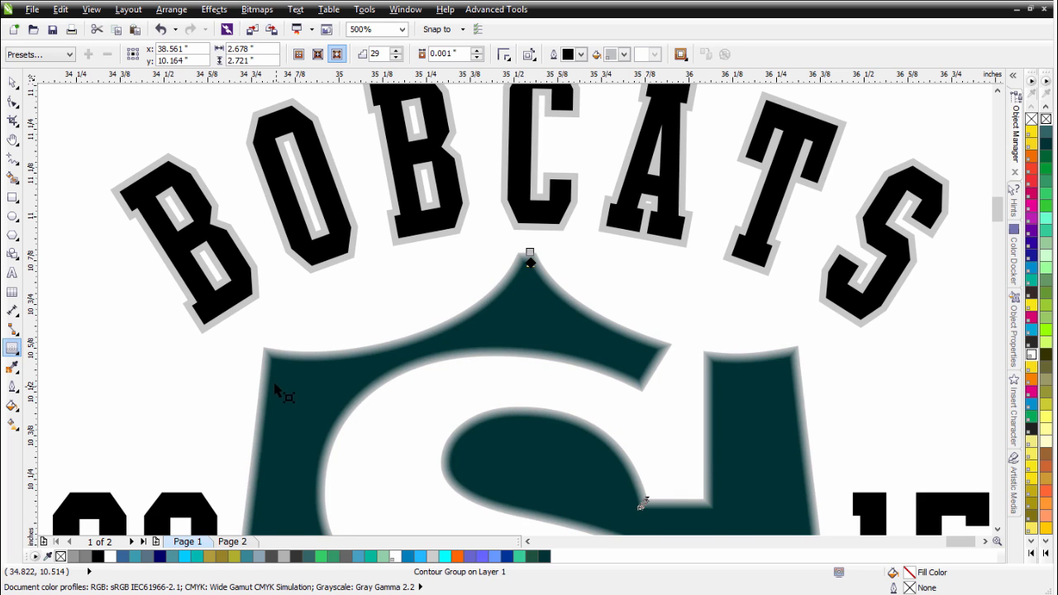
double_click(372, 54)
key(Return)
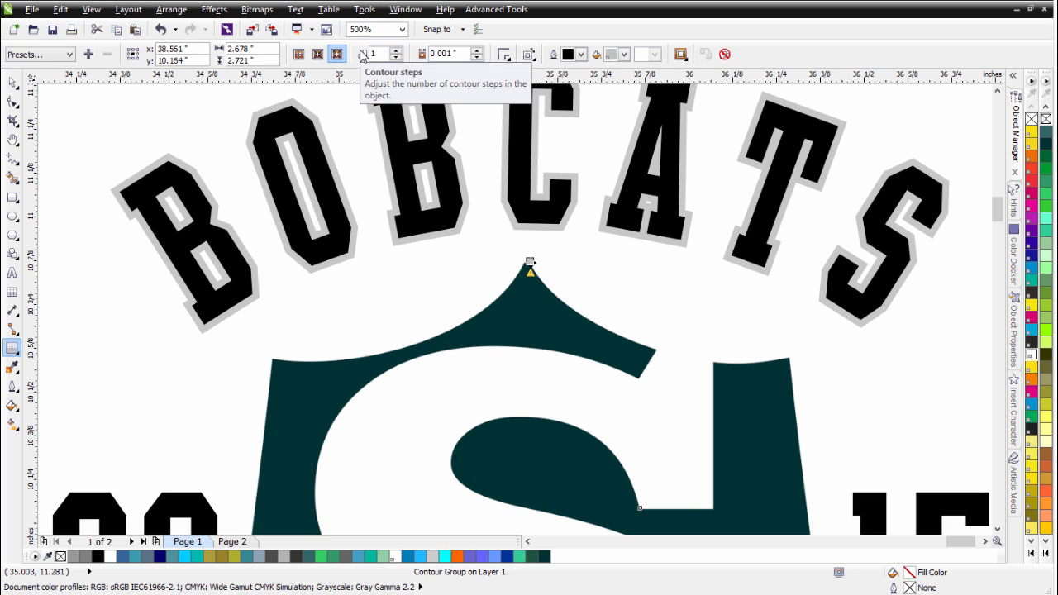
drag(524, 276, 530, 250)
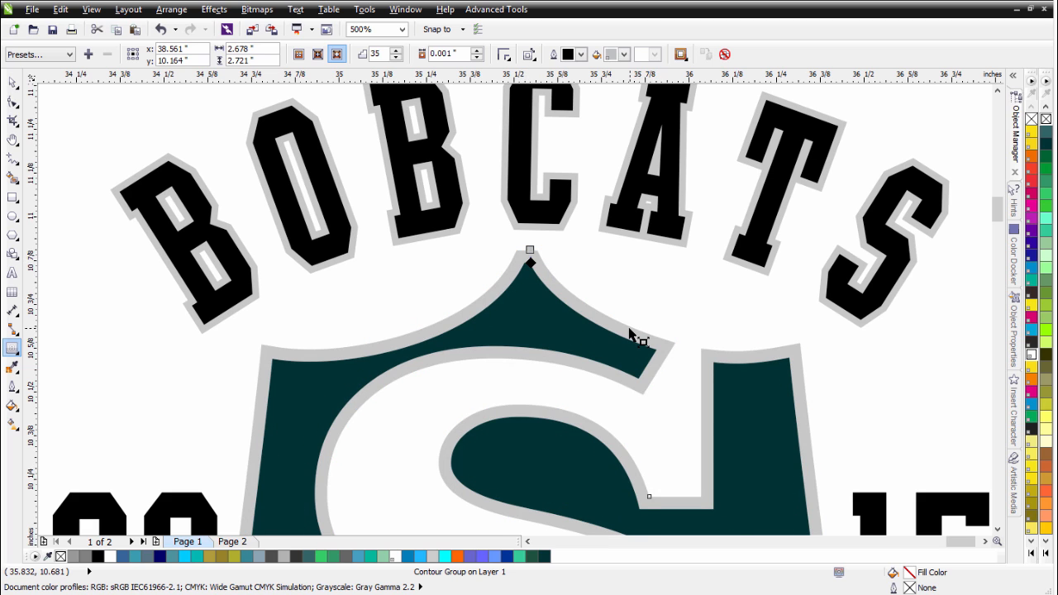
Inspect the contours around BOBCATS and the shield in wireframe view and return to the full-colour view.
click(93, 10)
click(106, 42)
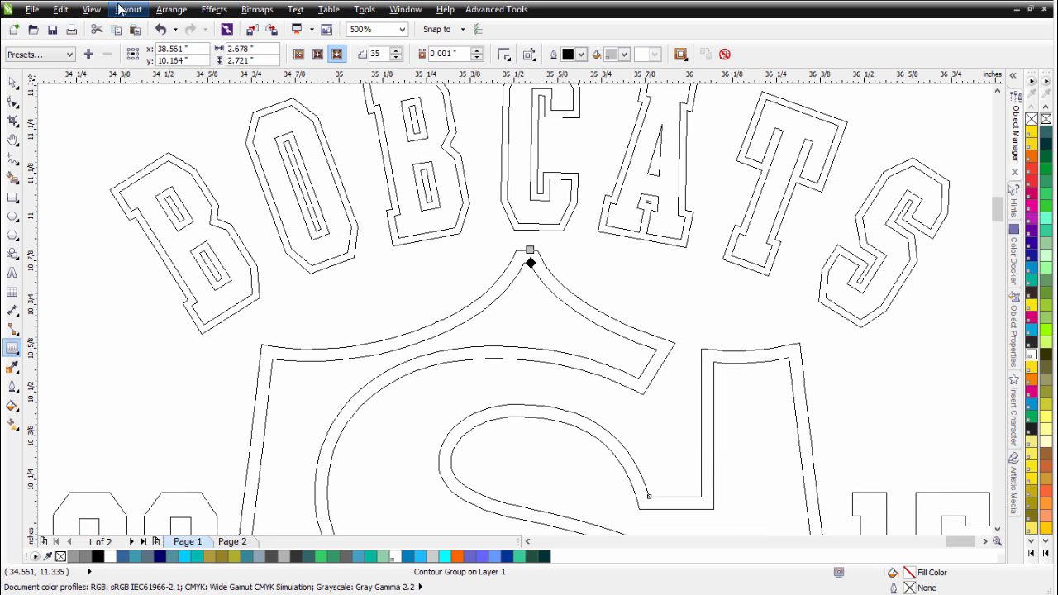
click(91, 10)
click(120, 90)
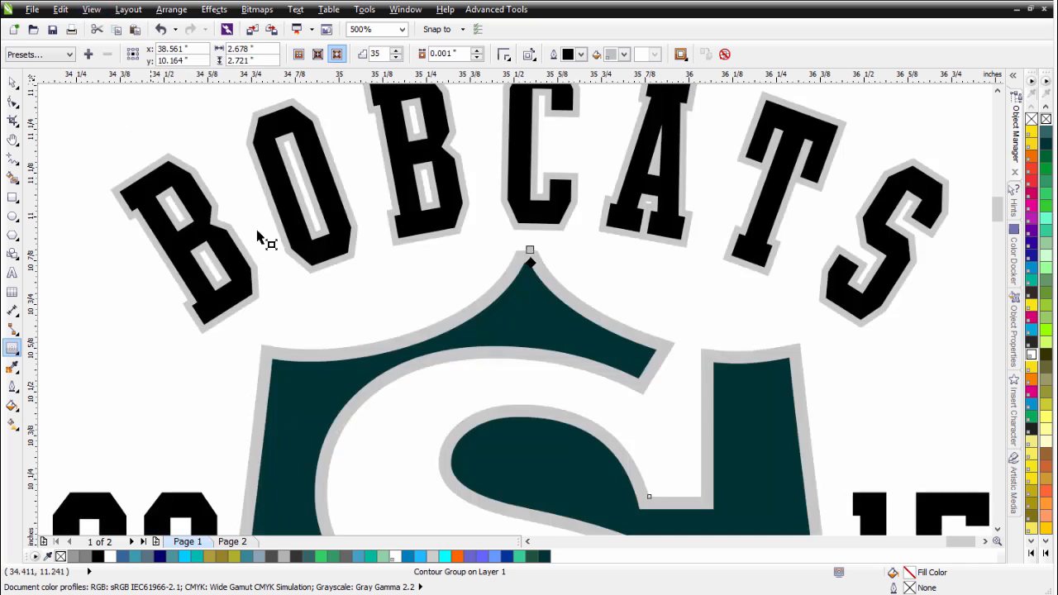
scroll(511, 315, down, 2)
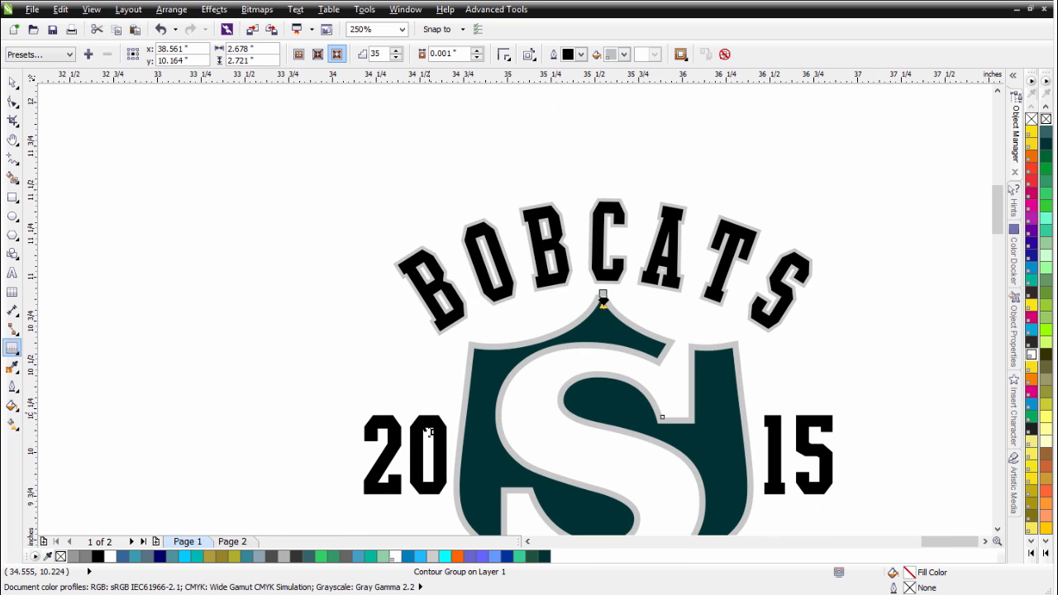
Add an outside contour to the 2015 numerals with 24 steps at a 0.001 inch offset.
click(428, 436)
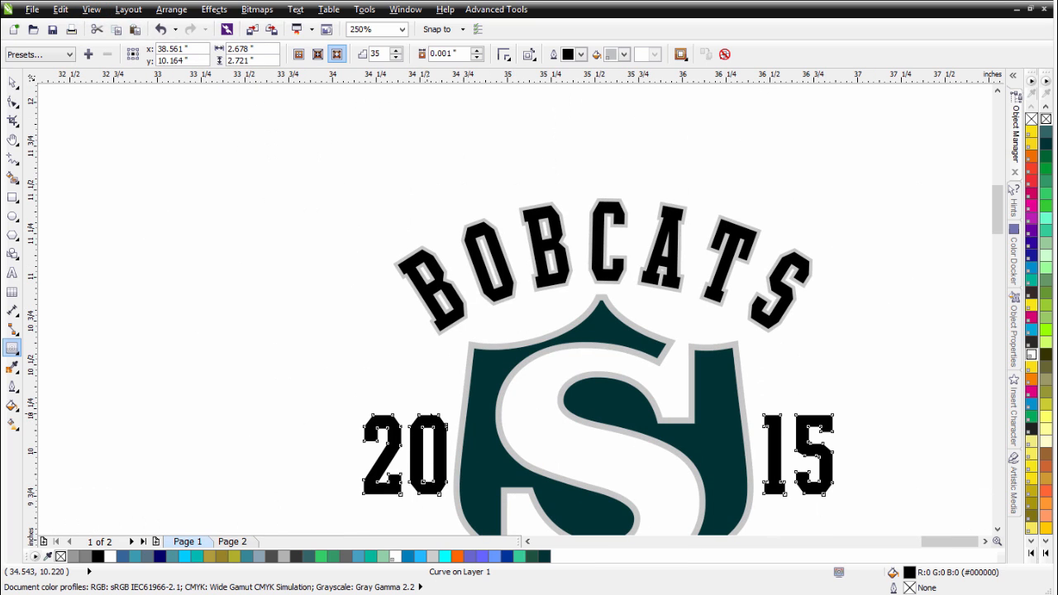
drag(449, 431, 430, 416)
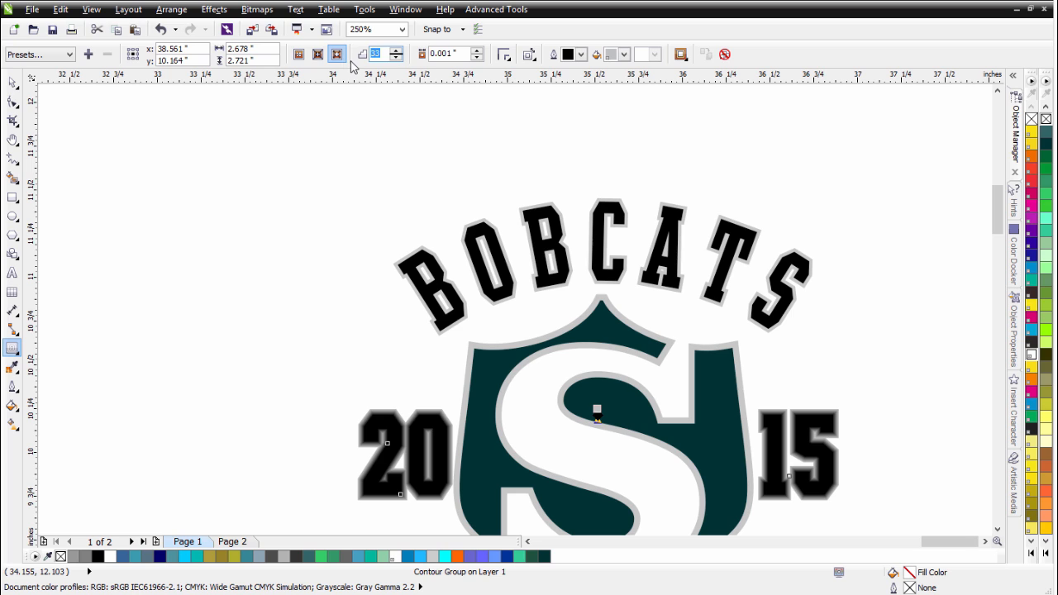
key(Return)
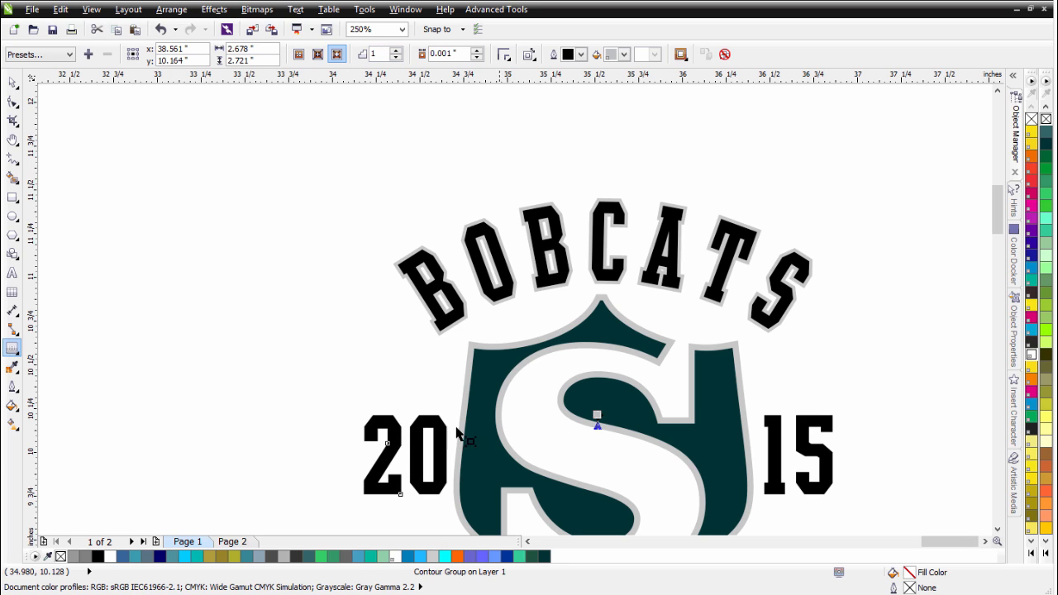
drag(430, 423, 432, 411)
Add an outside contour to the SENIORS lettering with 16 steps at a 0.001 inch offset.
scroll(702, 432, down, 2)
scroll(513, 317, up, 2)
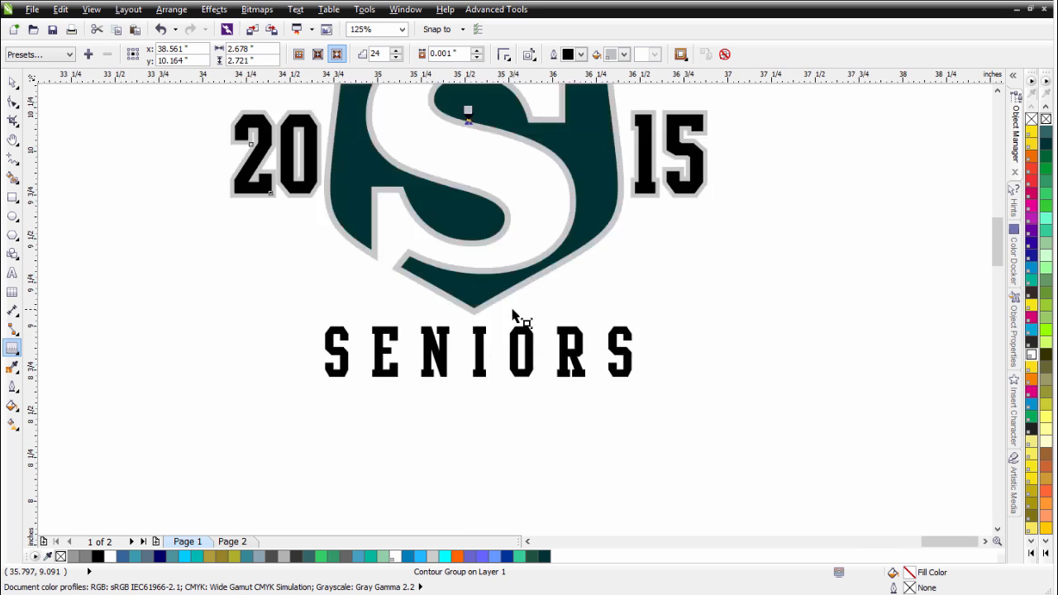
scroll(513, 317, up, 2)
click(465, 361)
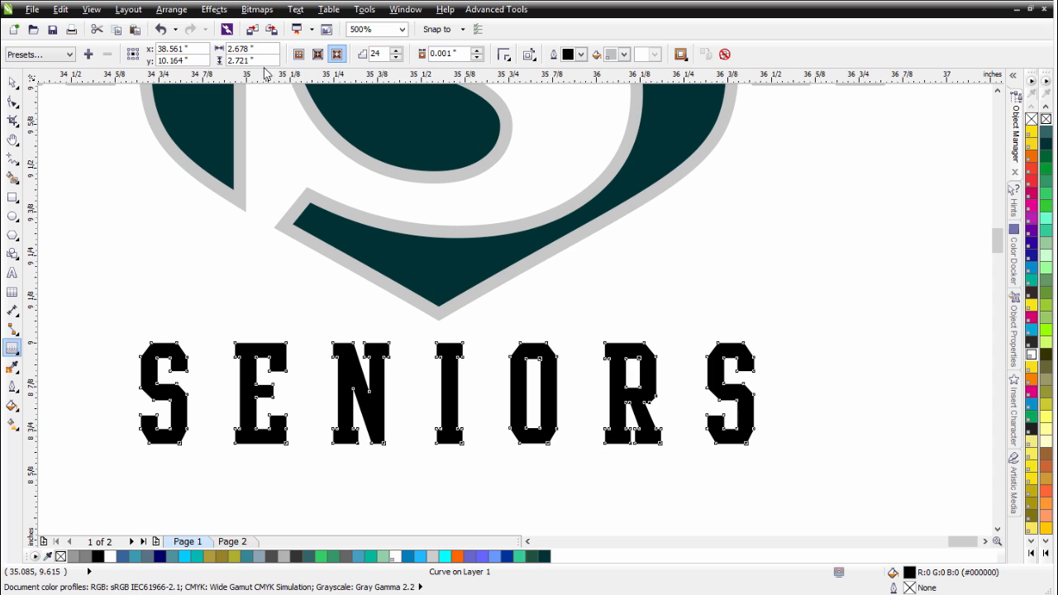
click(382, 54)
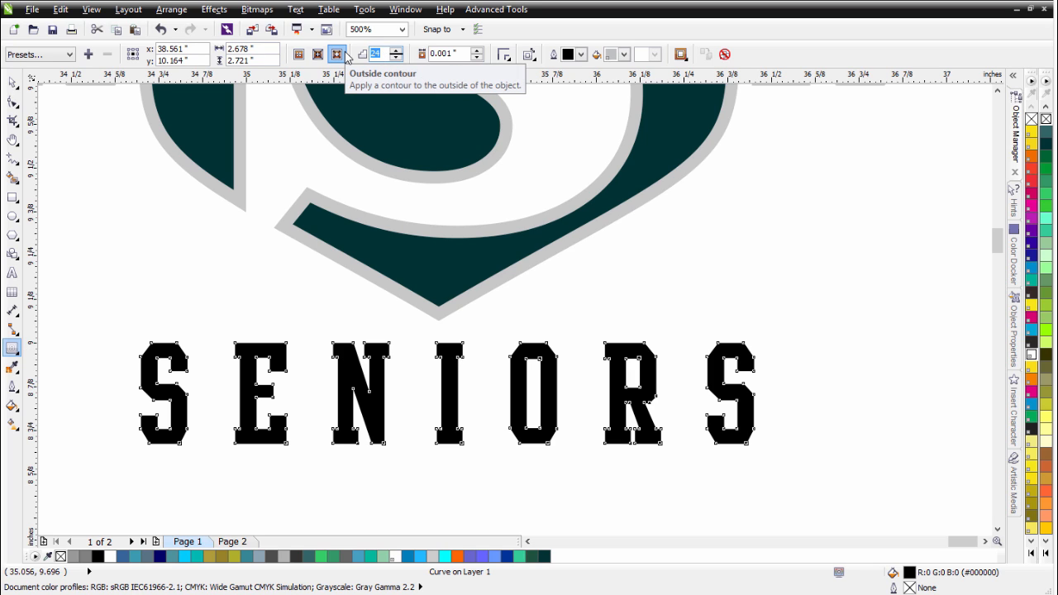
text(1)
key(Return)
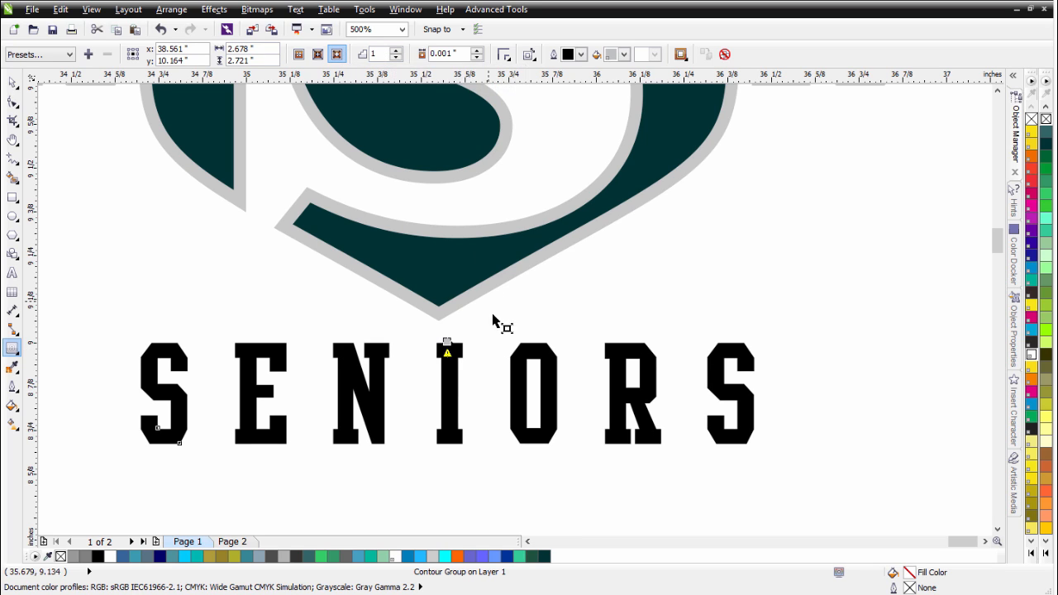
drag(460, 370, 447, 336)
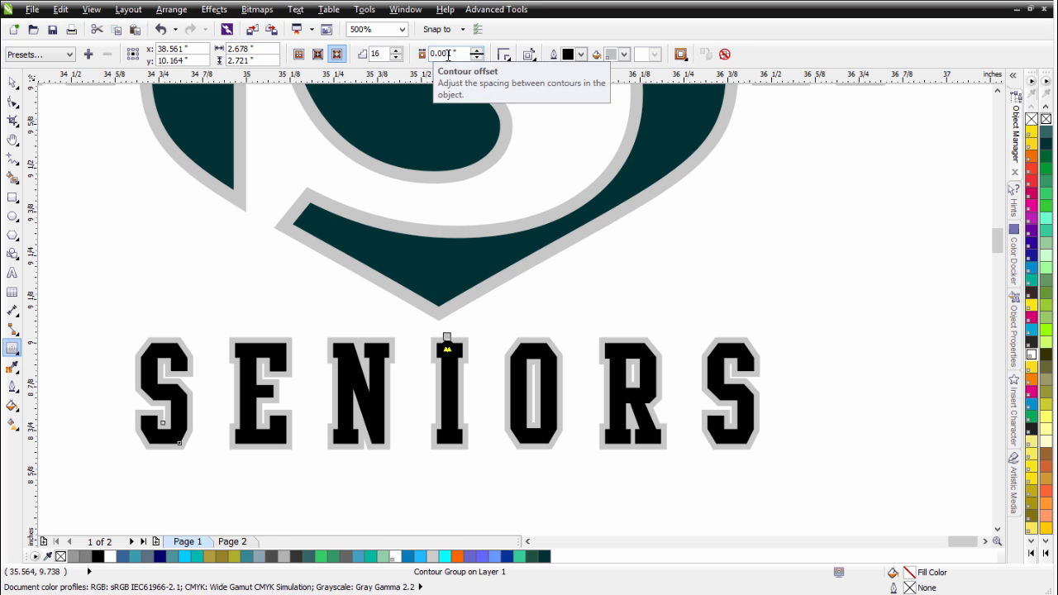
Inspect the SENIORS contour in wireframe view and return to the enhanced full-colour view.
click(91, 10)
click(106, 43)
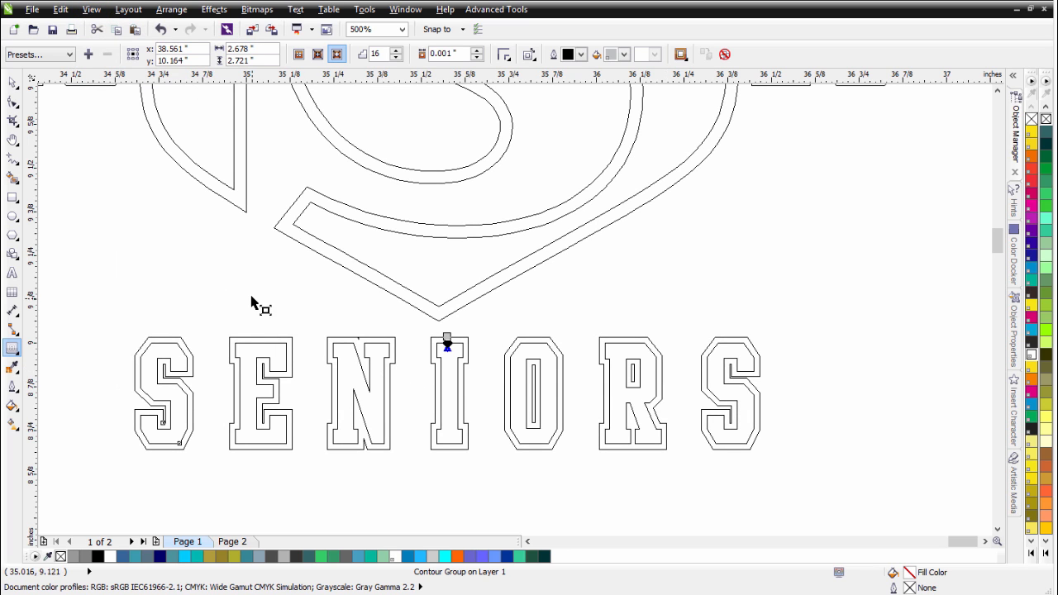
click(85, 12)
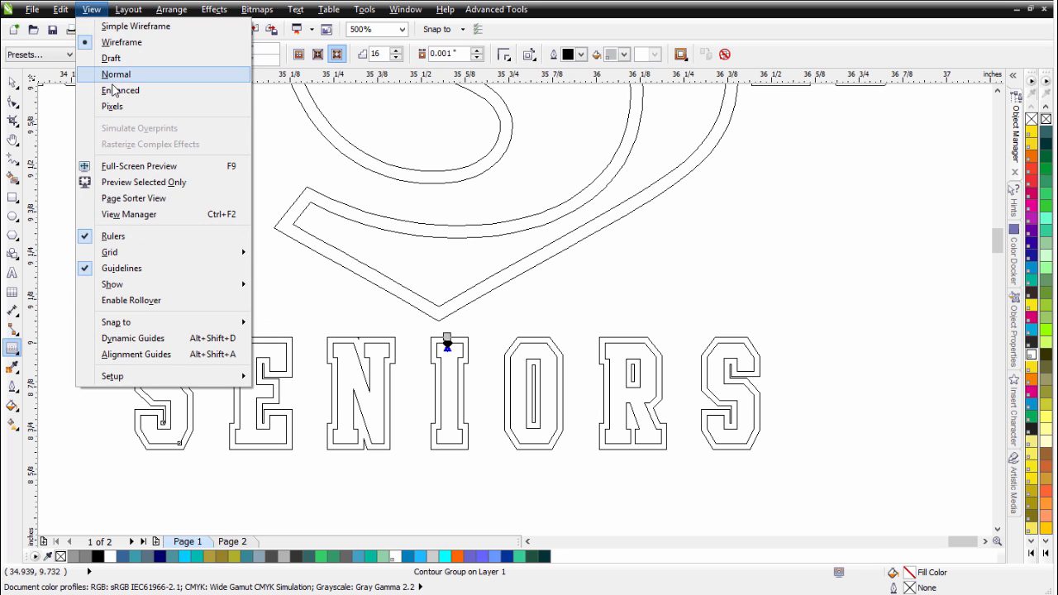
click(107, 90)
Break the SENIORS contour group apart so the grey outline is separate from the lettering.
click(13, 82)
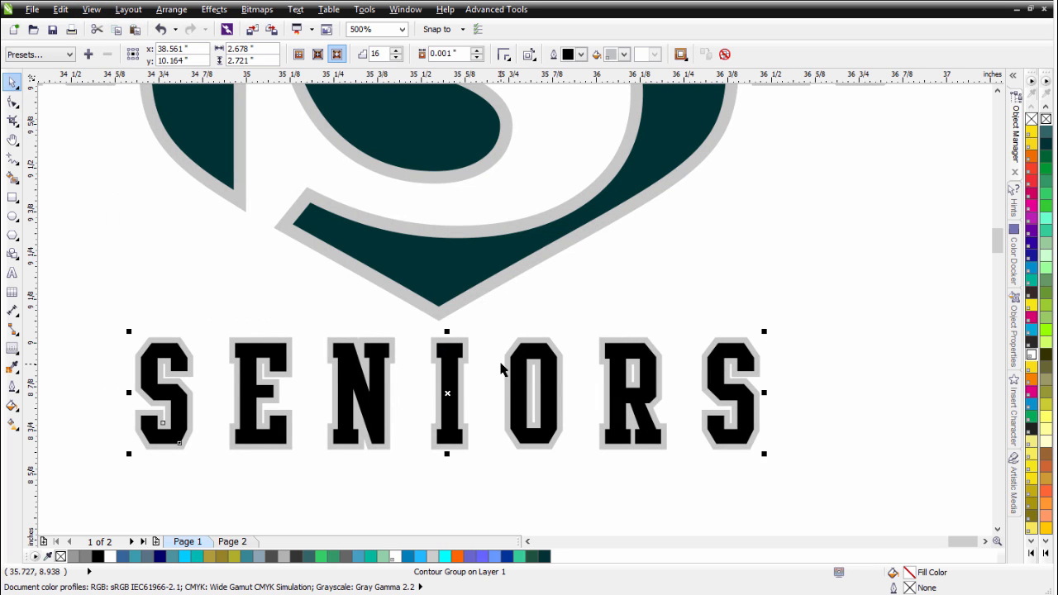
scroll(503, 369, down, 1)
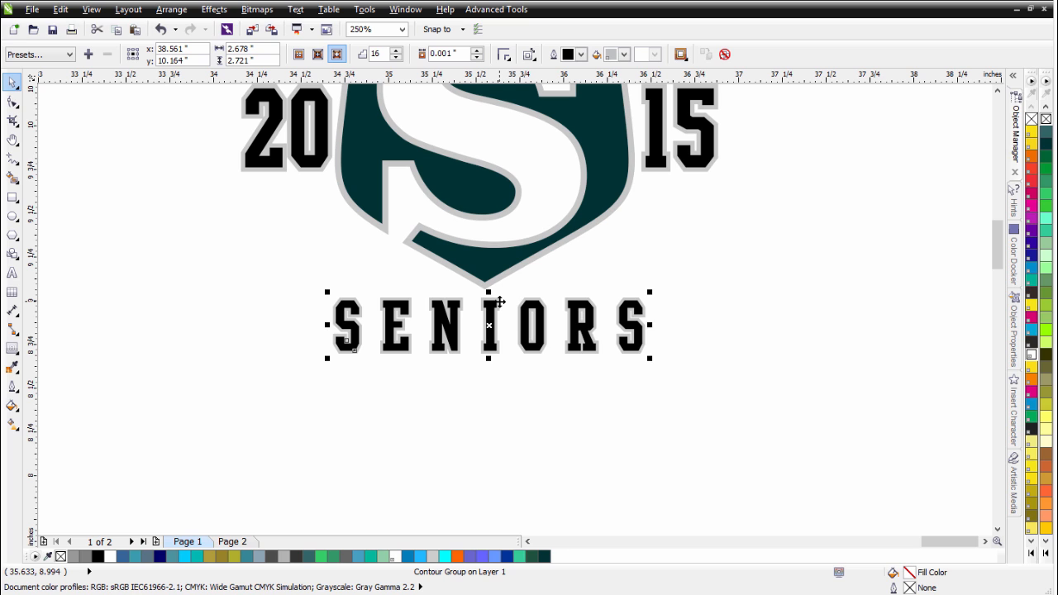
right_click(500, 303)
click(514, 325)
scroll(514, 325, down, 1)
scroll(515, 314, down, 1)
scroll(514, 314, up, 1)
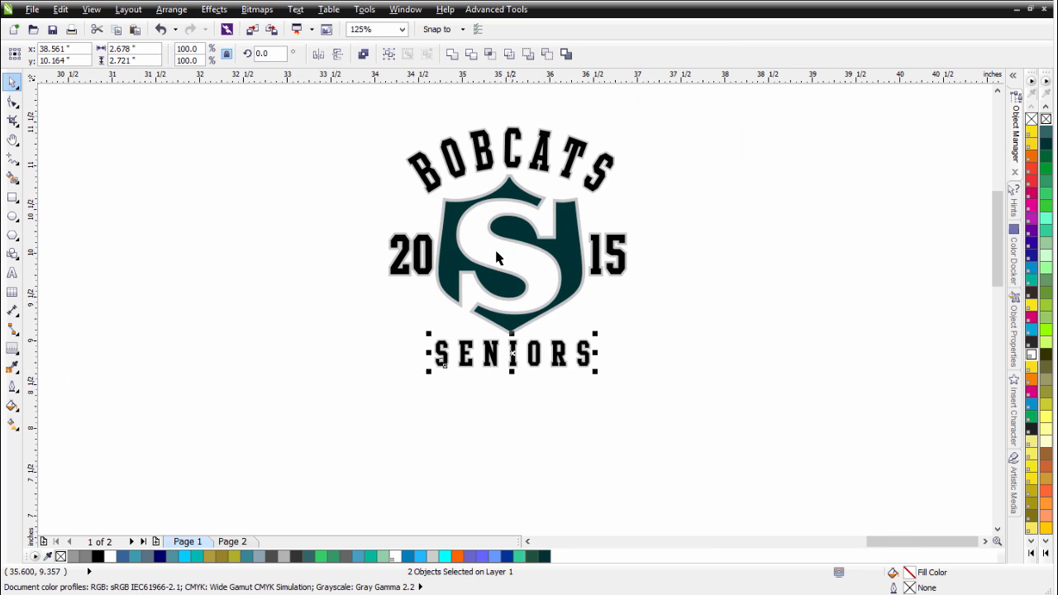
Select the whole design and break its contour groups apart from the lettering, numerals and shield.
drag(340, 121, 709, 423)
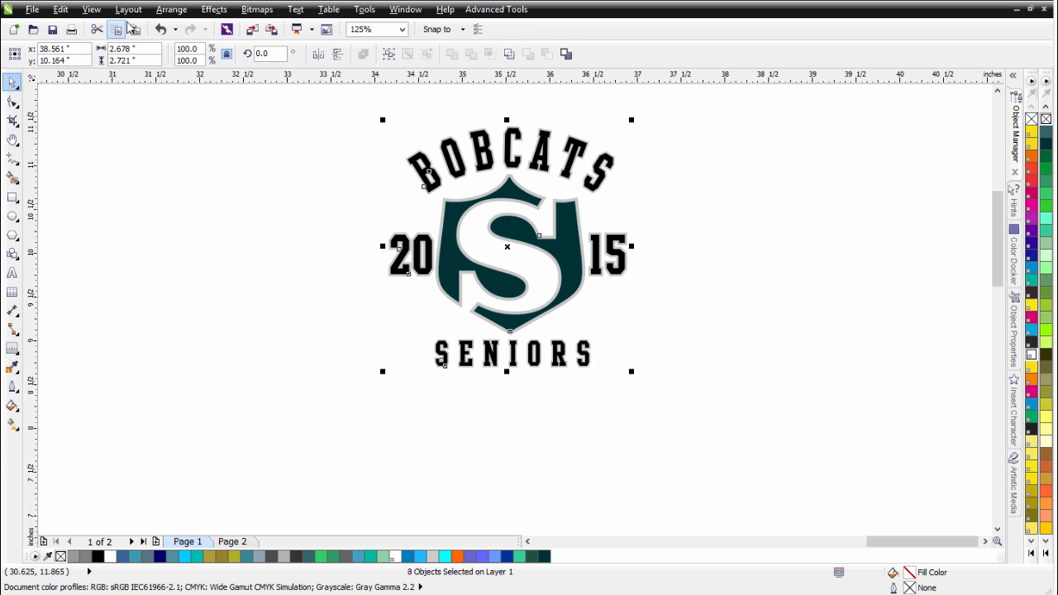
click(172, 9)
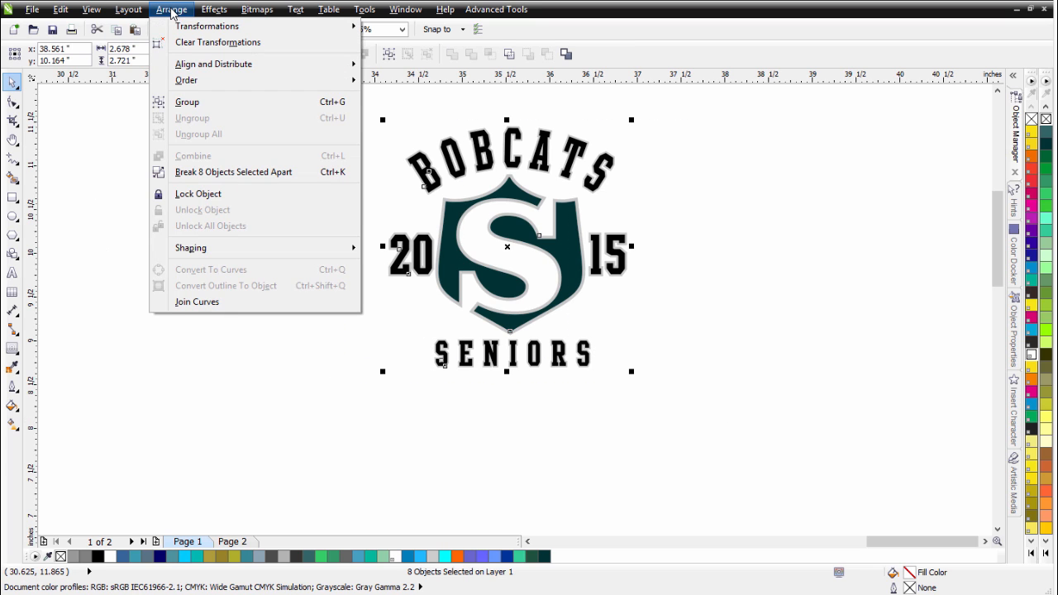
click(196, 173)
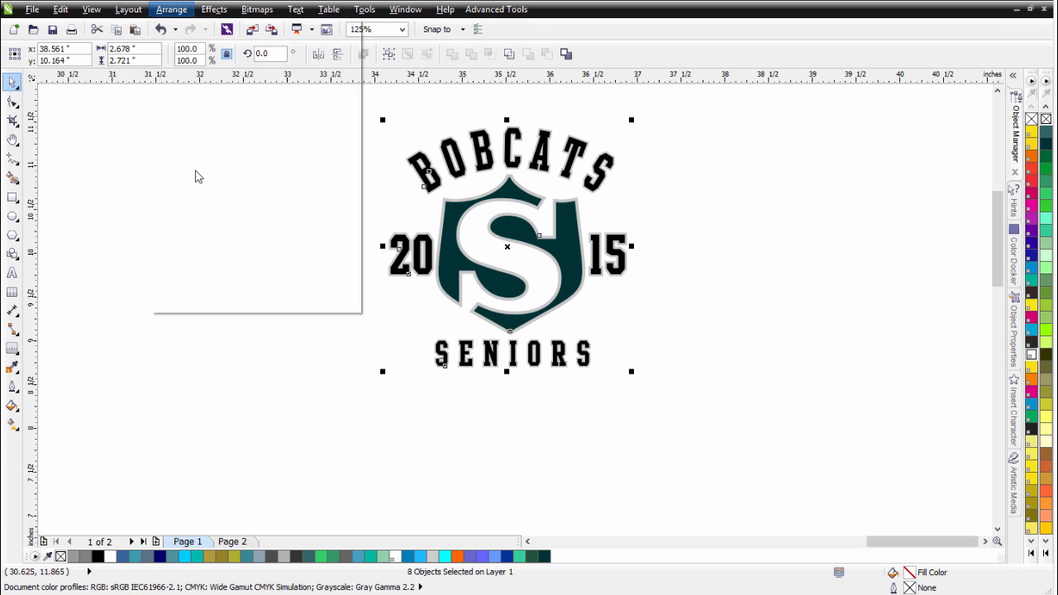
click(683, 424)
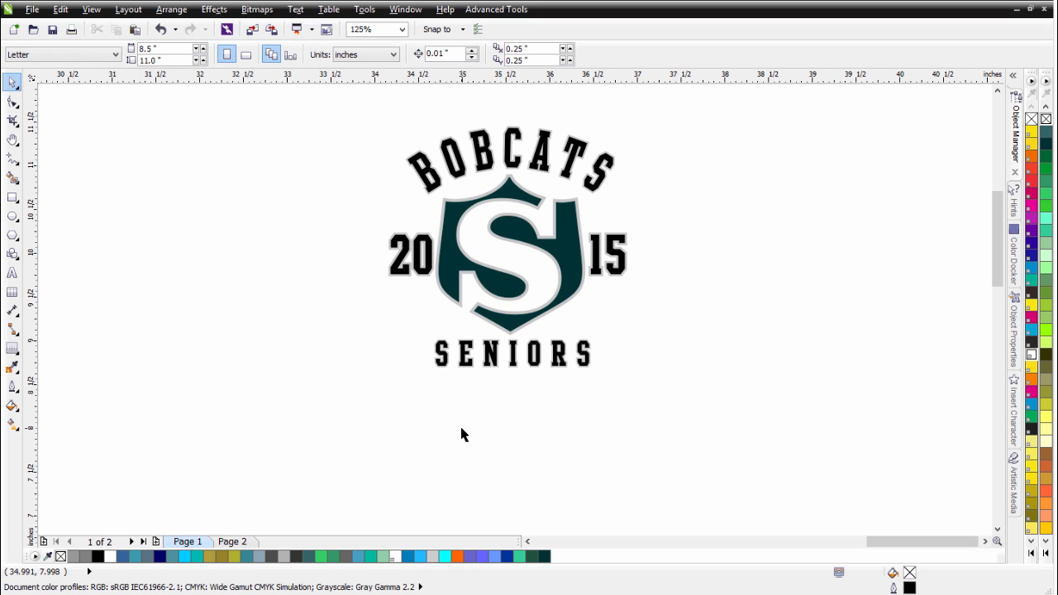
Try moving the shield away from its grey contour and undo the move.
click(573, 249)
drag(563, 238, 644, 315)
key(ctrl+z)
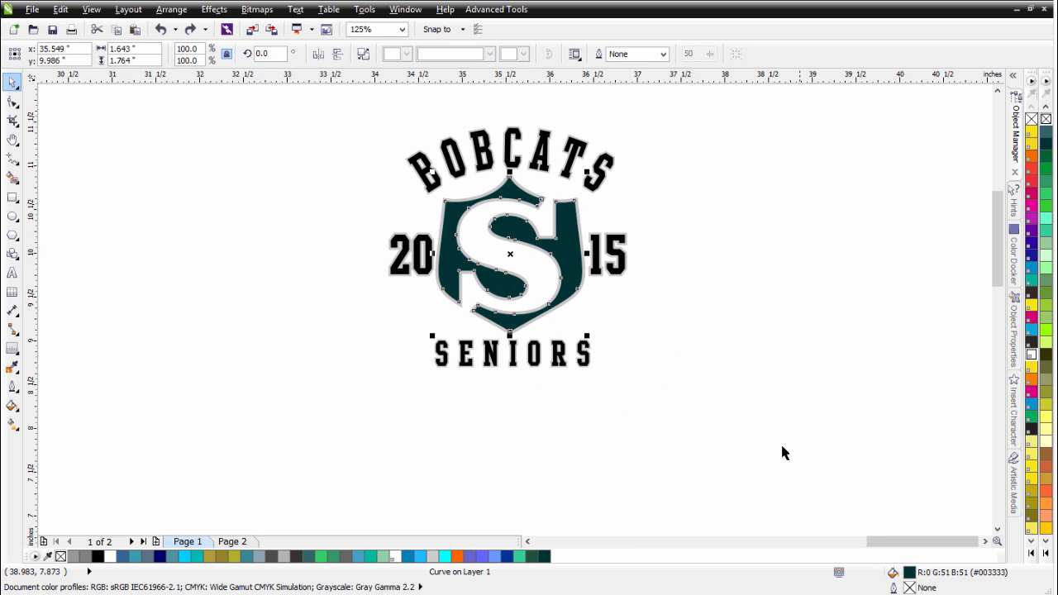
Try to select the shield with all the lettering, move the 2015 numerals off their contour, and undo the move.
shift+click(556, 352)
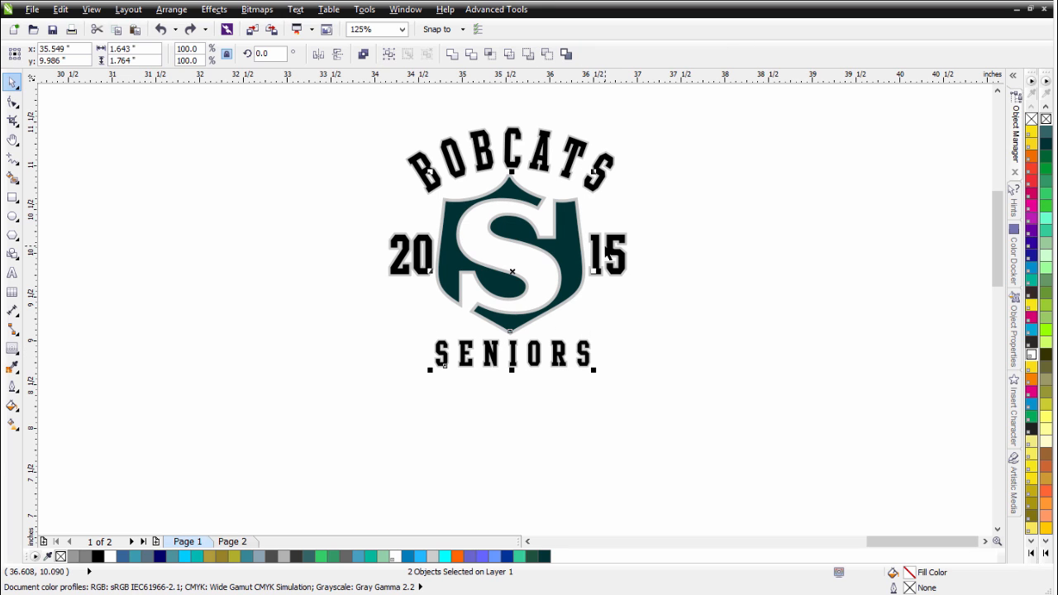
shift+click(610, 260)
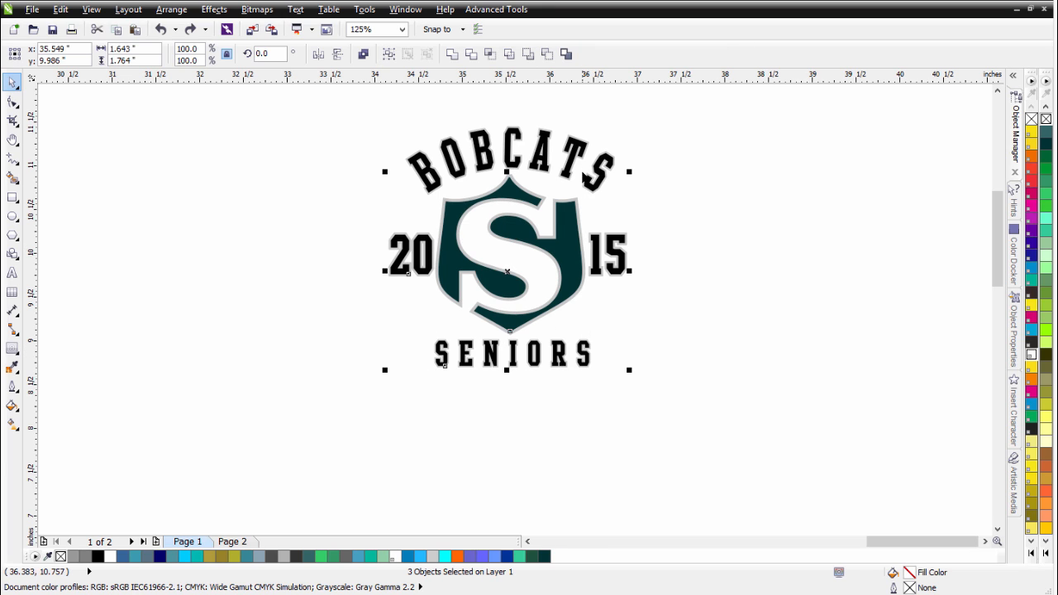
shift+click(591, 189)
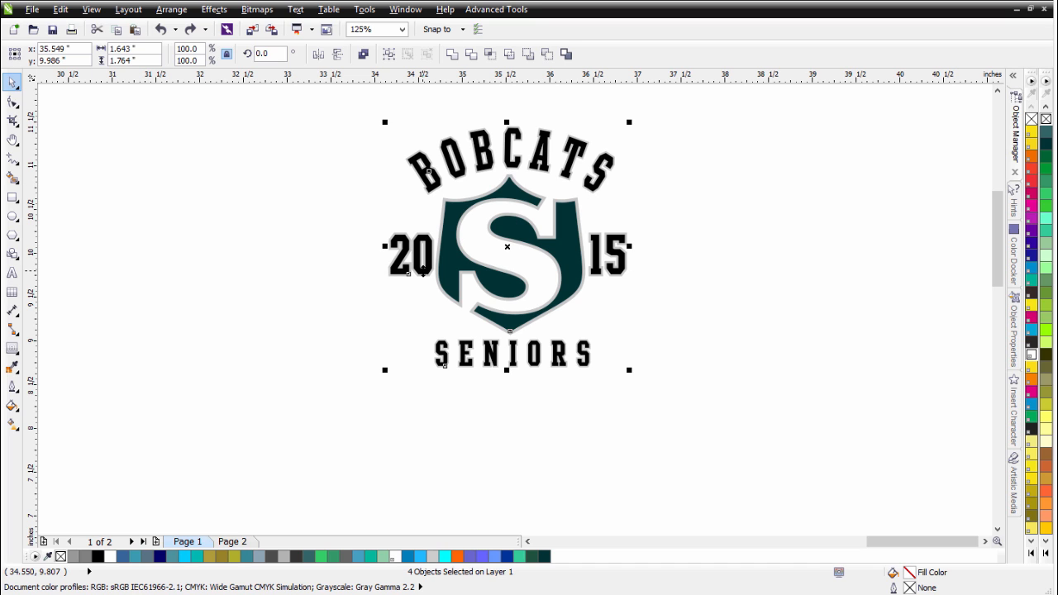
shift+click(423, 272)
drag(423, 272, 674, 342)
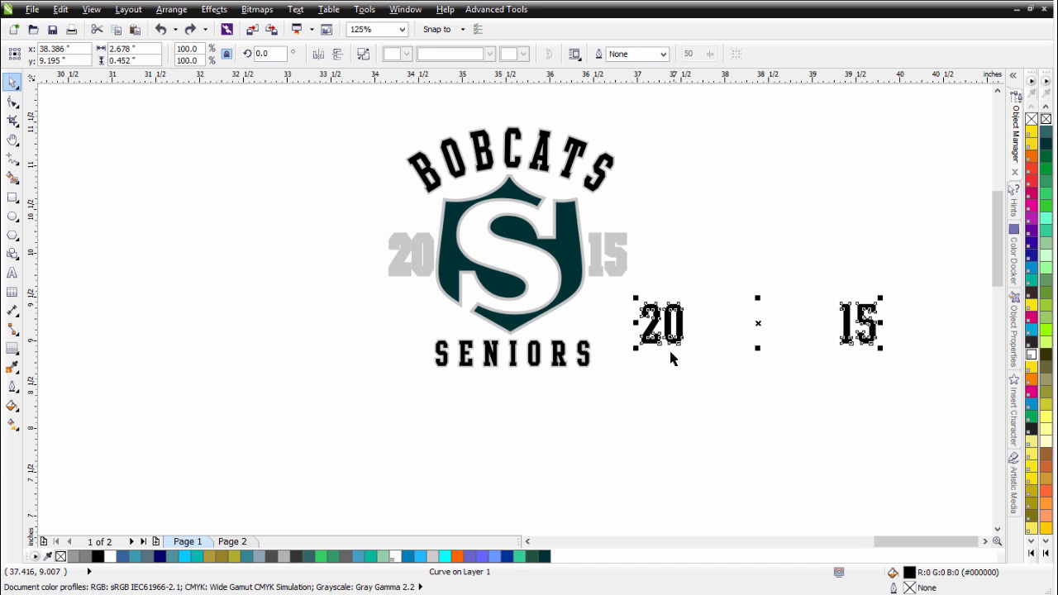
key(ctrl+z)
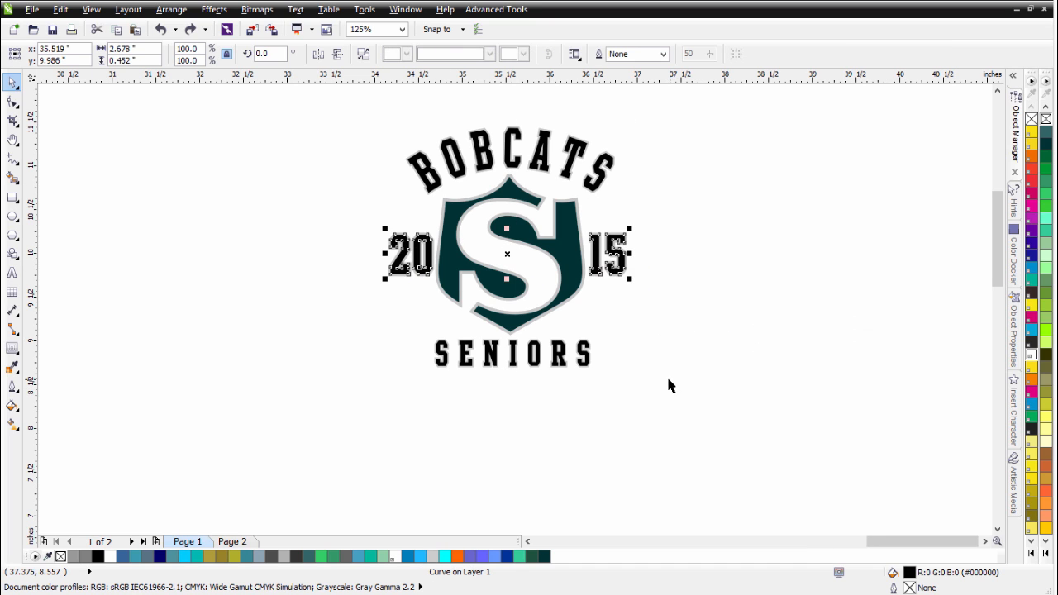
Combine the black BOBCATS, 2015 and SENIORS lettering with the shield into one object, and cut and paste it in front of the grey contours.
shift+click(564, 250)
shift+click(567, 175)
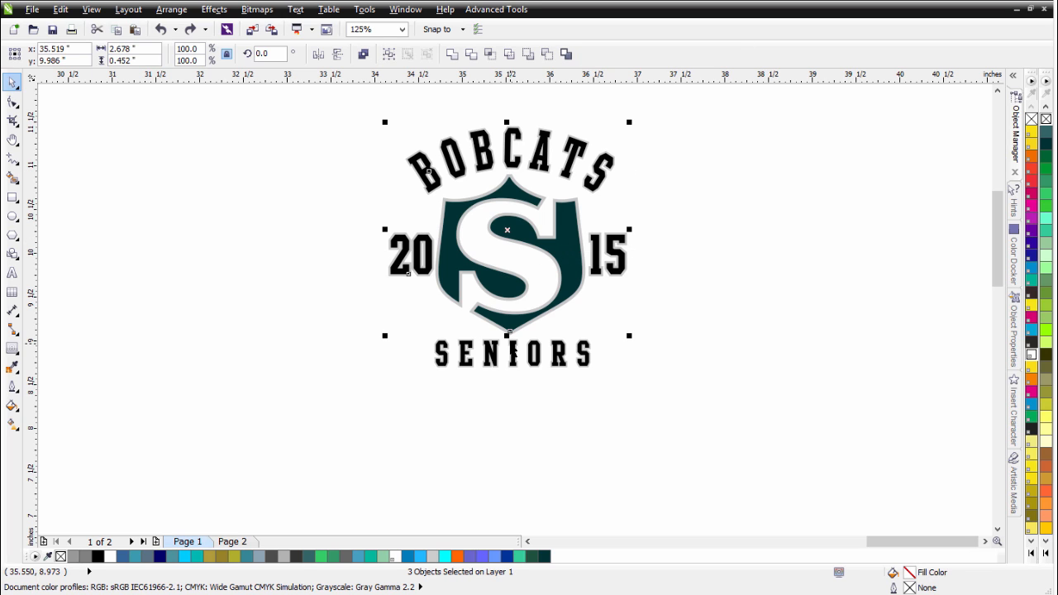
shift+click(513, 356)
drag(507, 246, 702, 362)
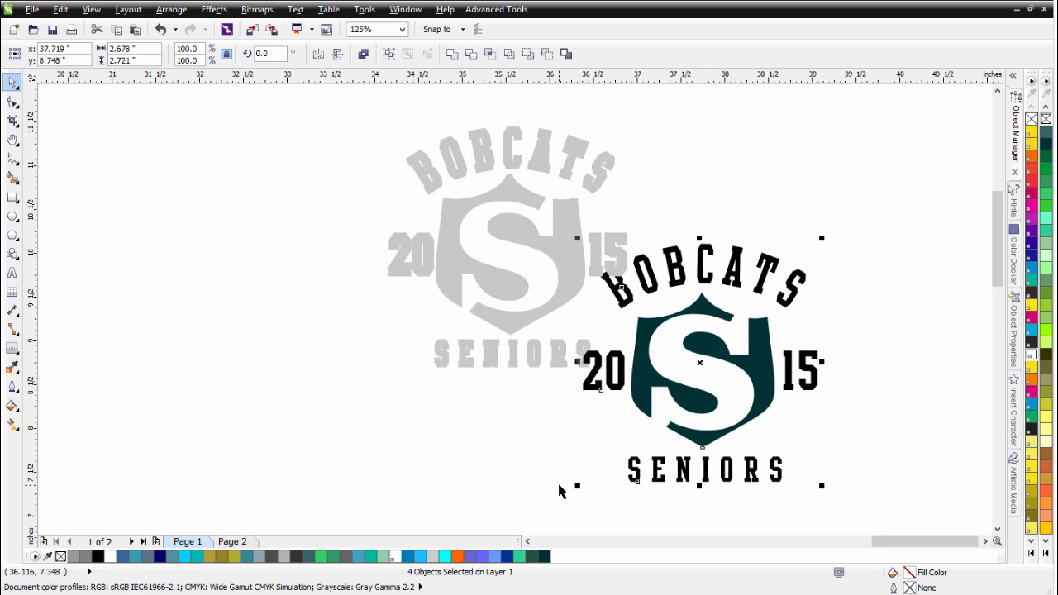
key(ctrl+z)
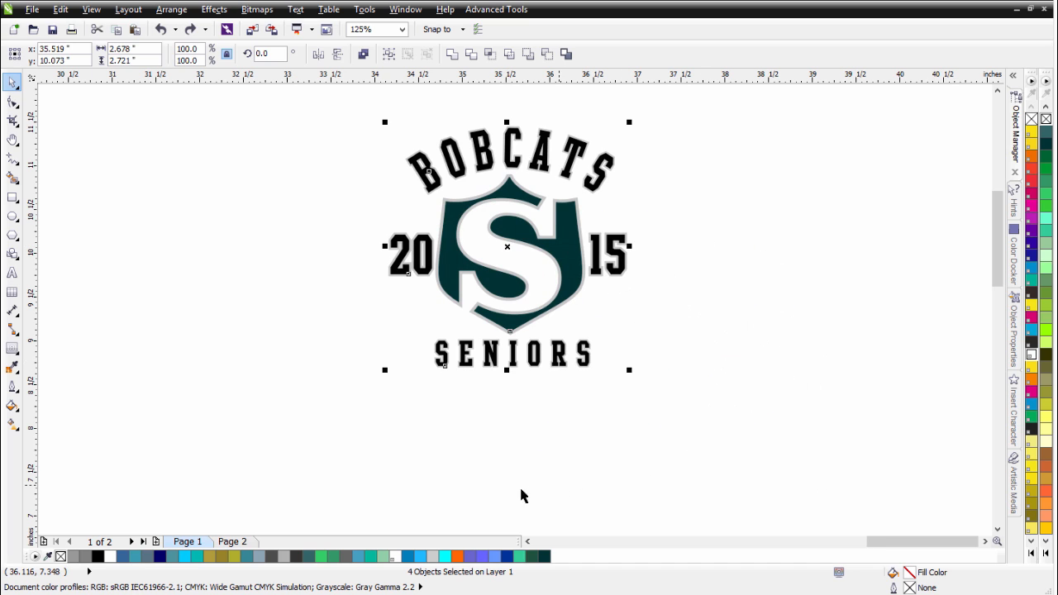
click(363, 53)
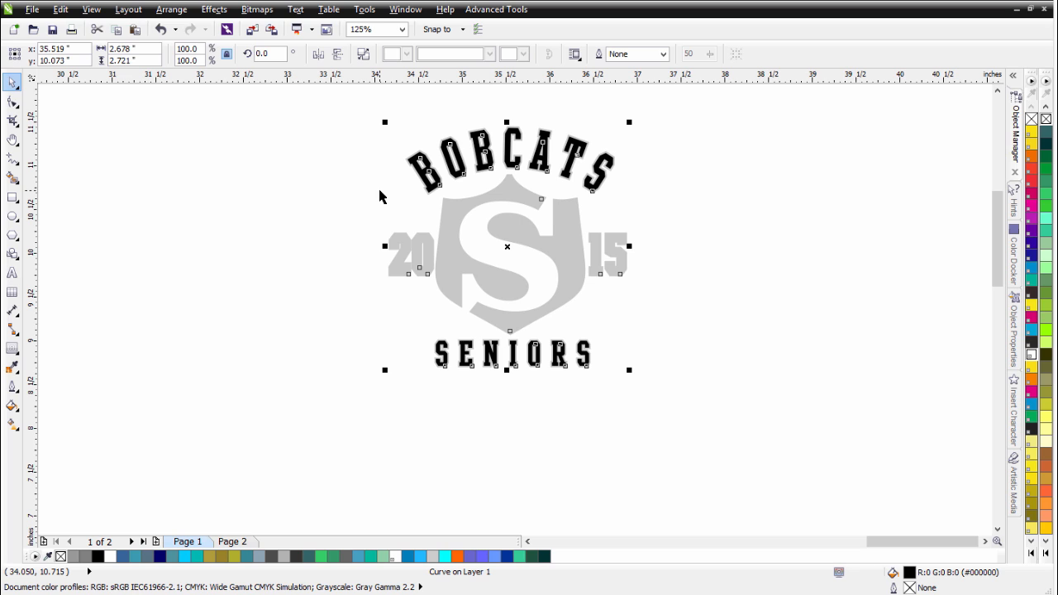
click(97, 29)
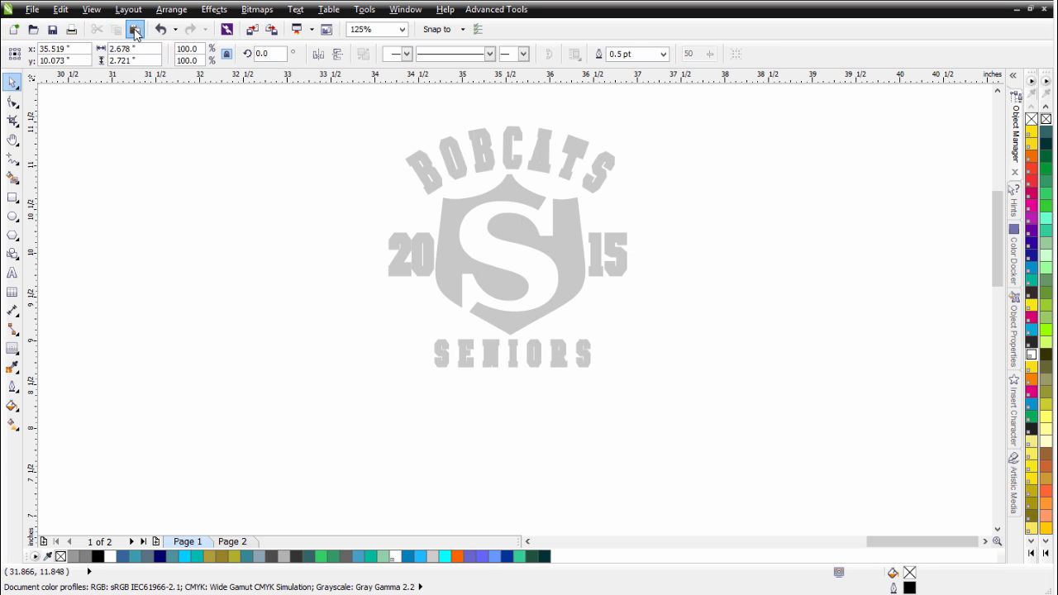
click(135, 29)
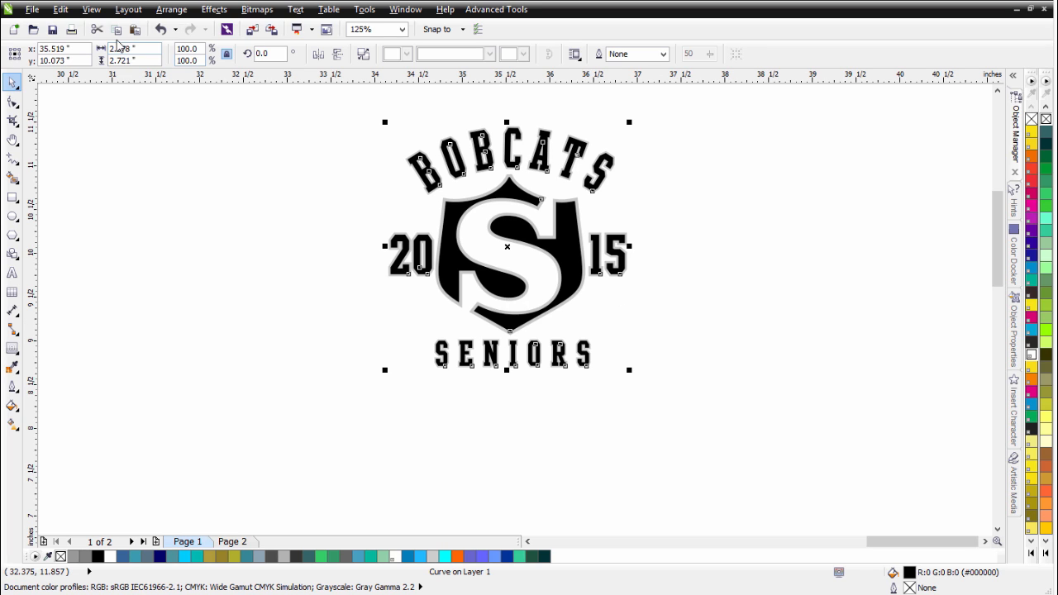
Cut the black artwork, combine the four grey contours into one object, and paste the black artwork back in front.
click(99, 30)
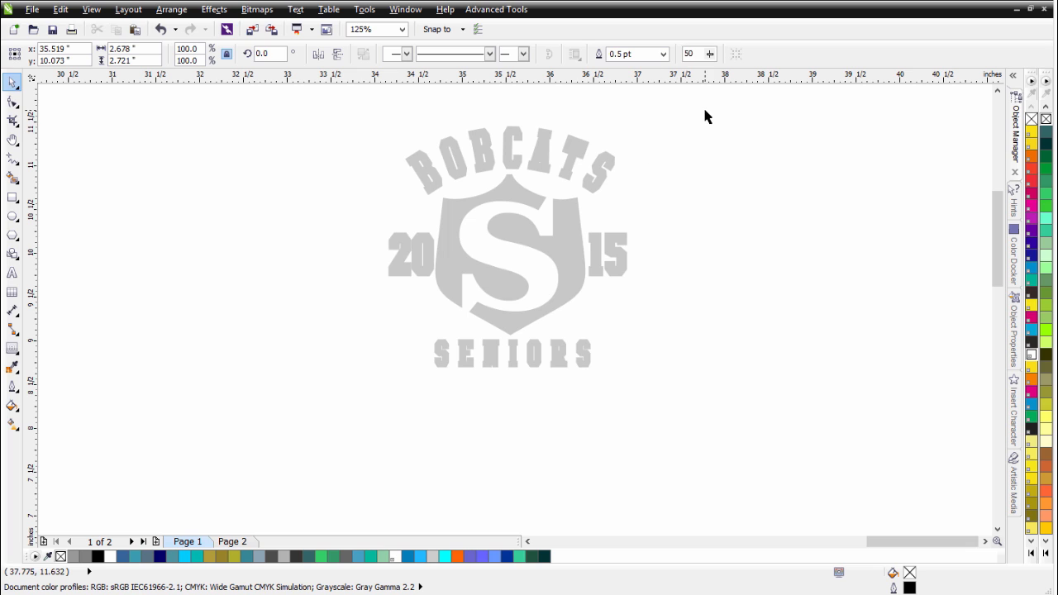
drag(705, 115, 257, 445)
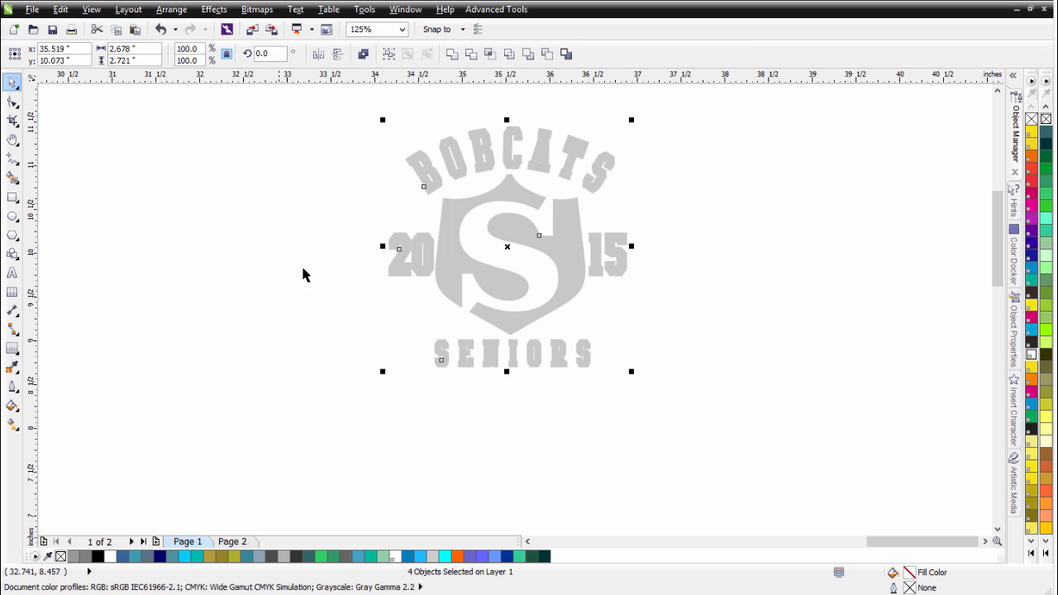
click(364, 54)
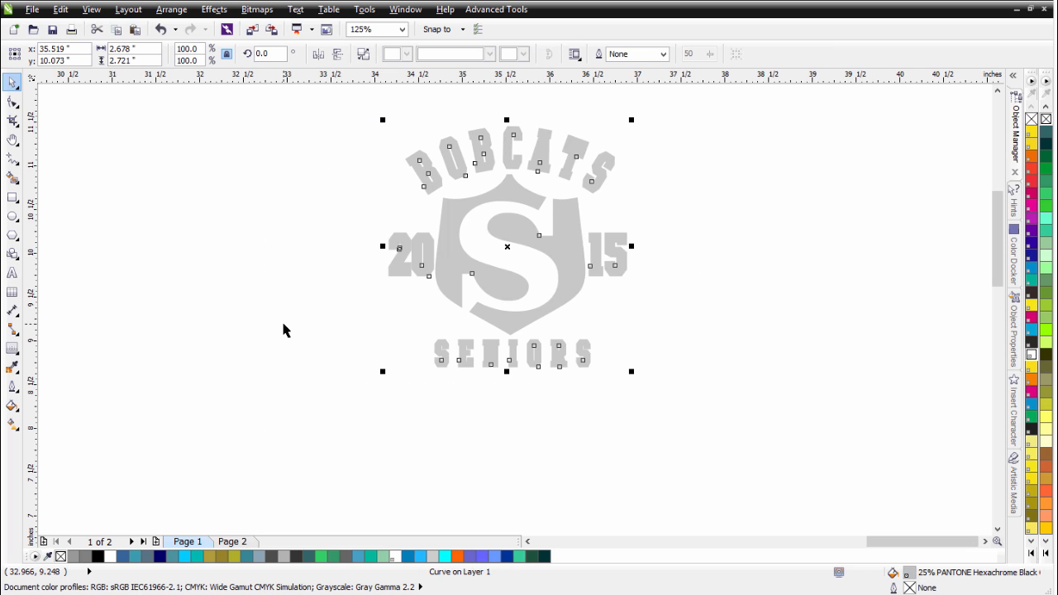
click(135, 30)
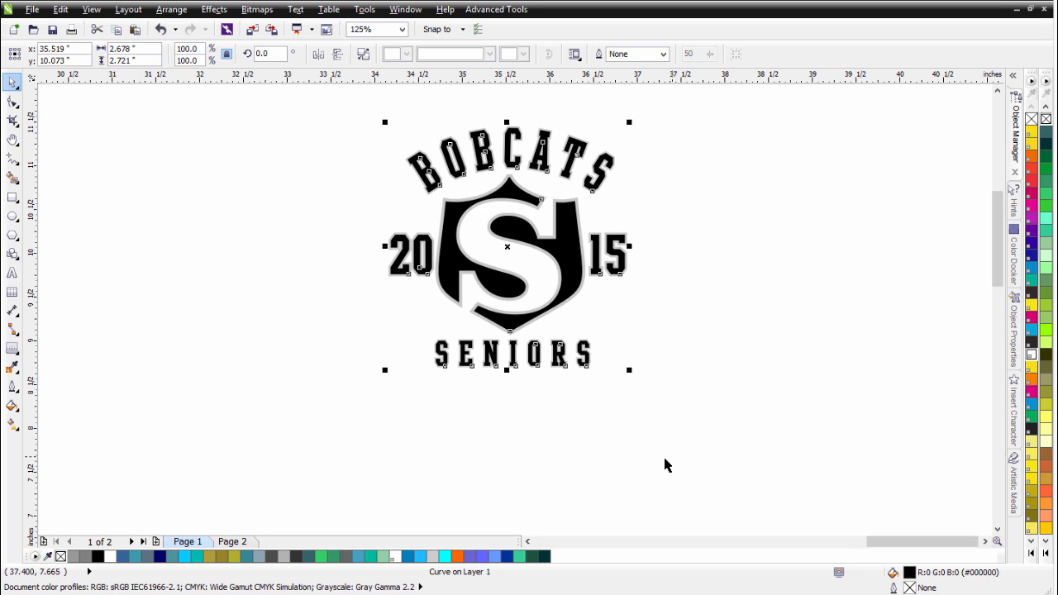
Copy the black artwork and its grey contours into a new RGB document, Letter size, 8.5 by 11 inches, at 300 dpi.
click(661, 429)
scroll(660, 430, down, 1)
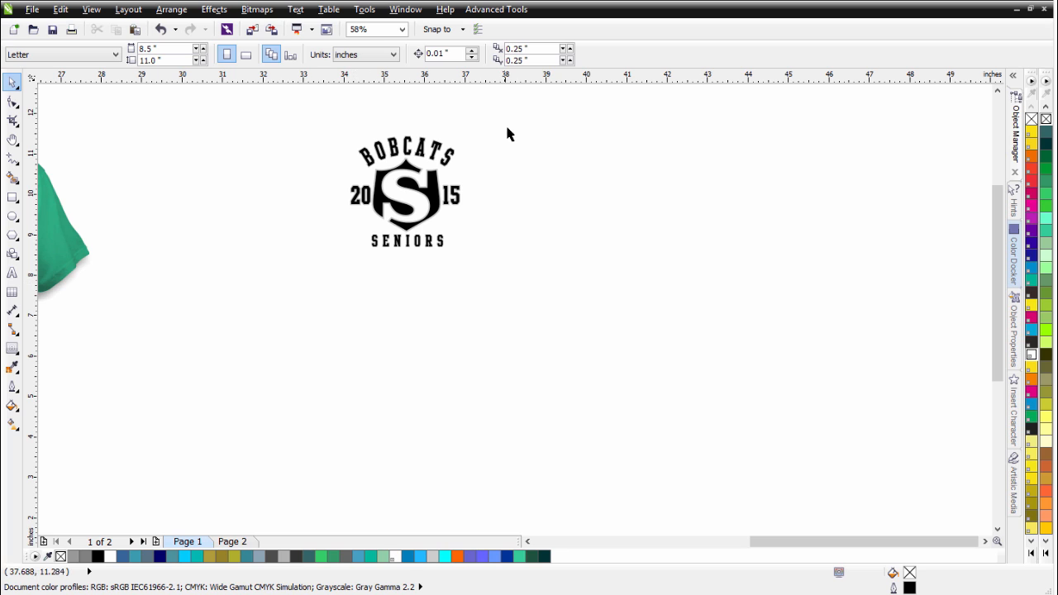
drag(510, 120, 265, 302)
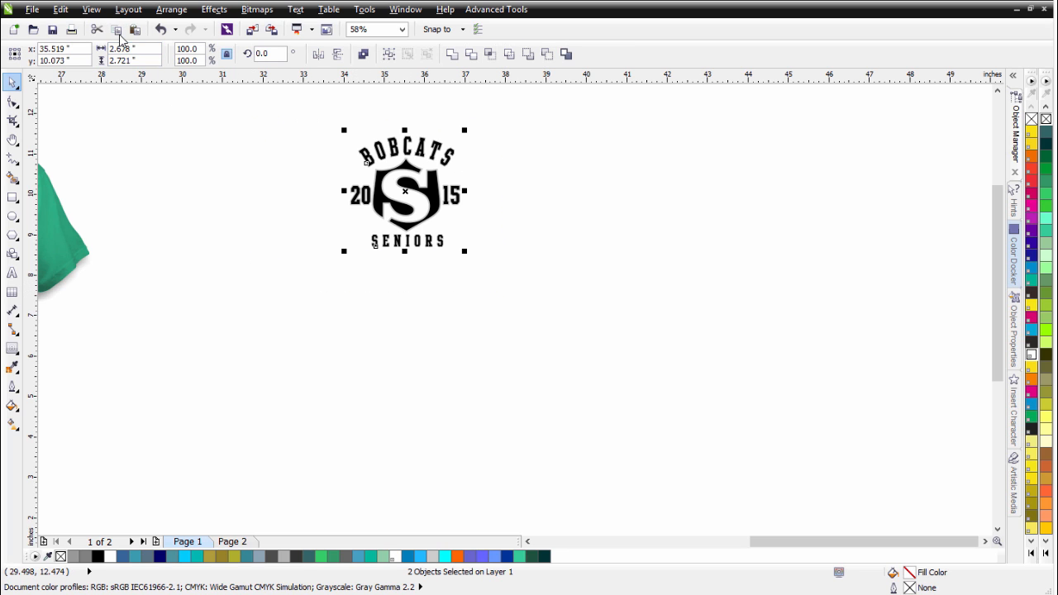
click(15, 29)
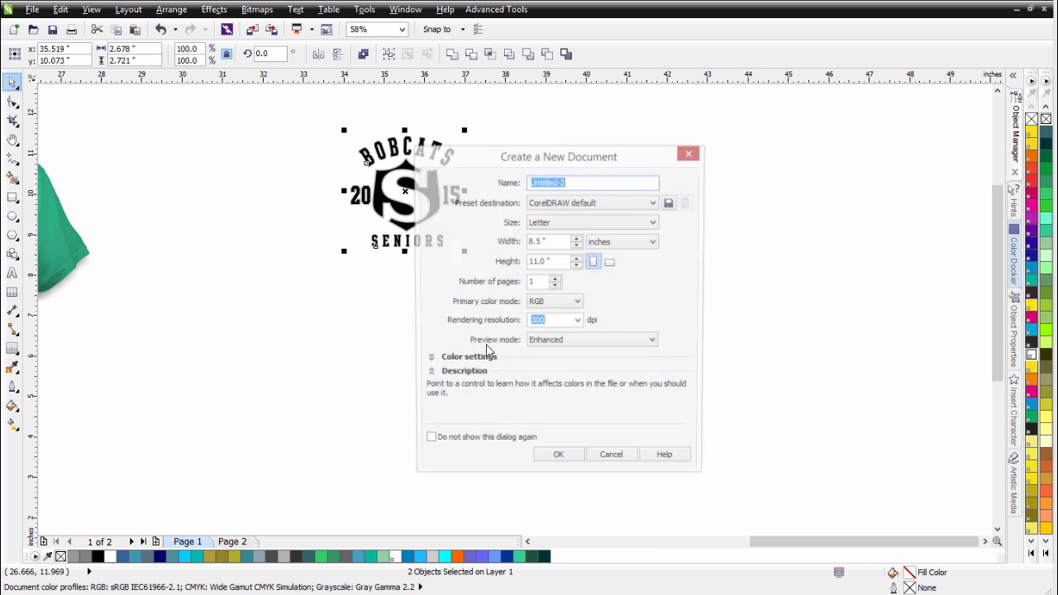
click(576, 463)
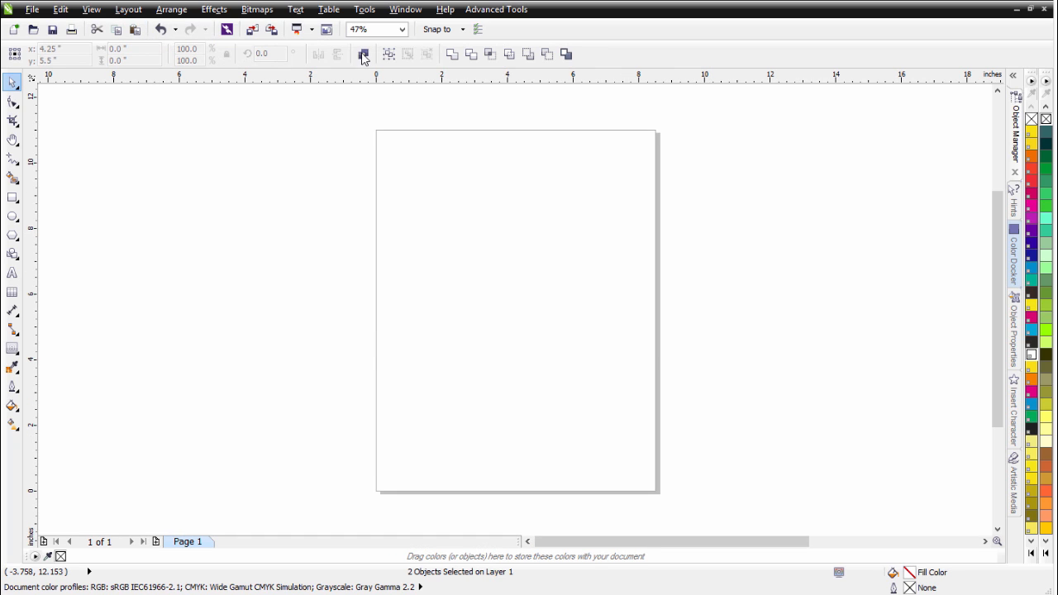
Group the two pasted objects and centre them on the page at about 6.4 by 6.5 inches.
click(389, 53)
key(p)
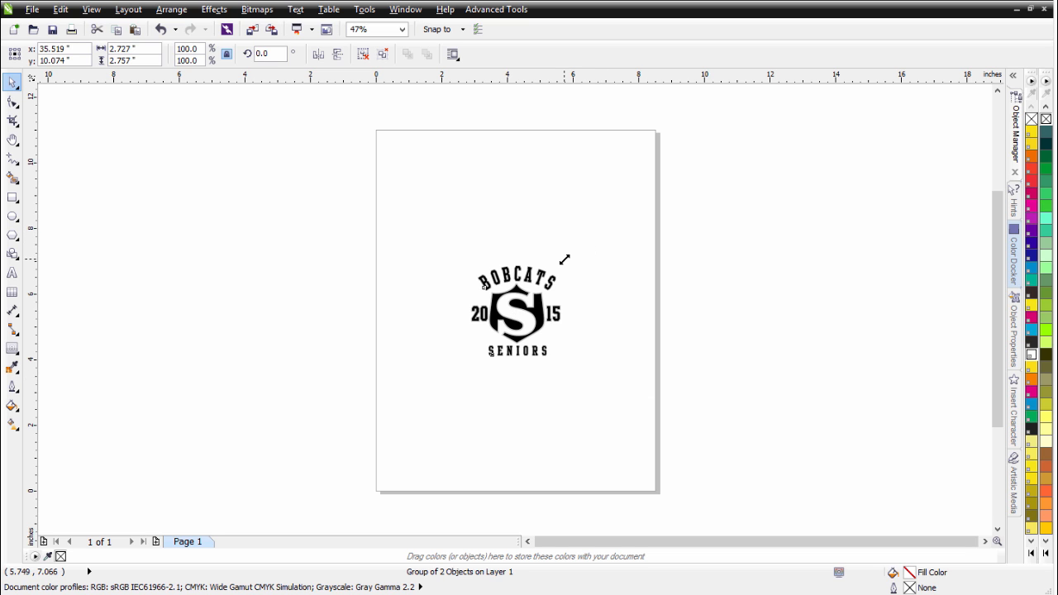
drag(565, 259, 686, 132)
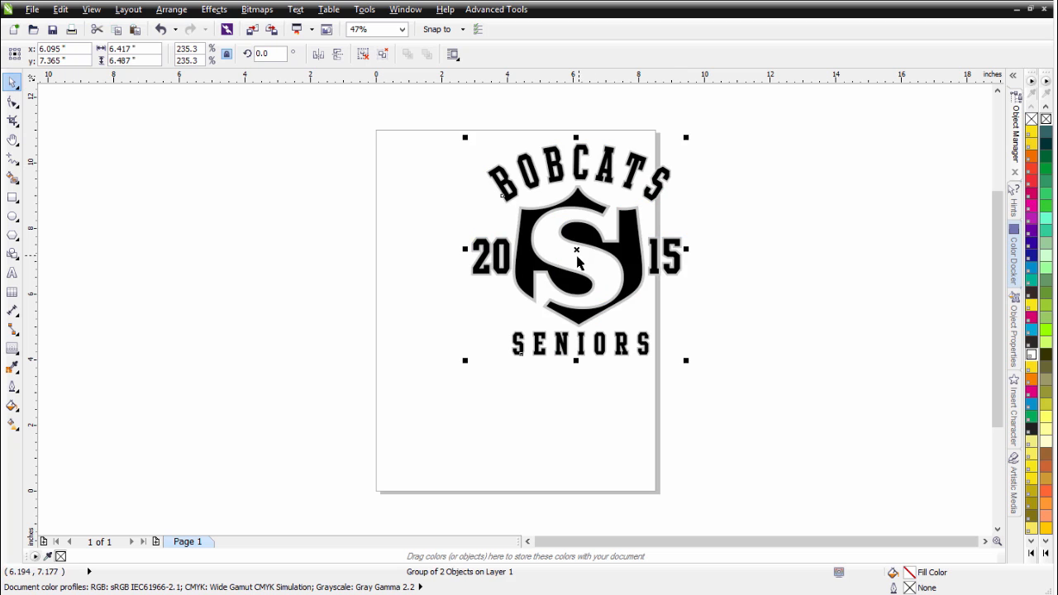
drag(573, 252, 519, 292)
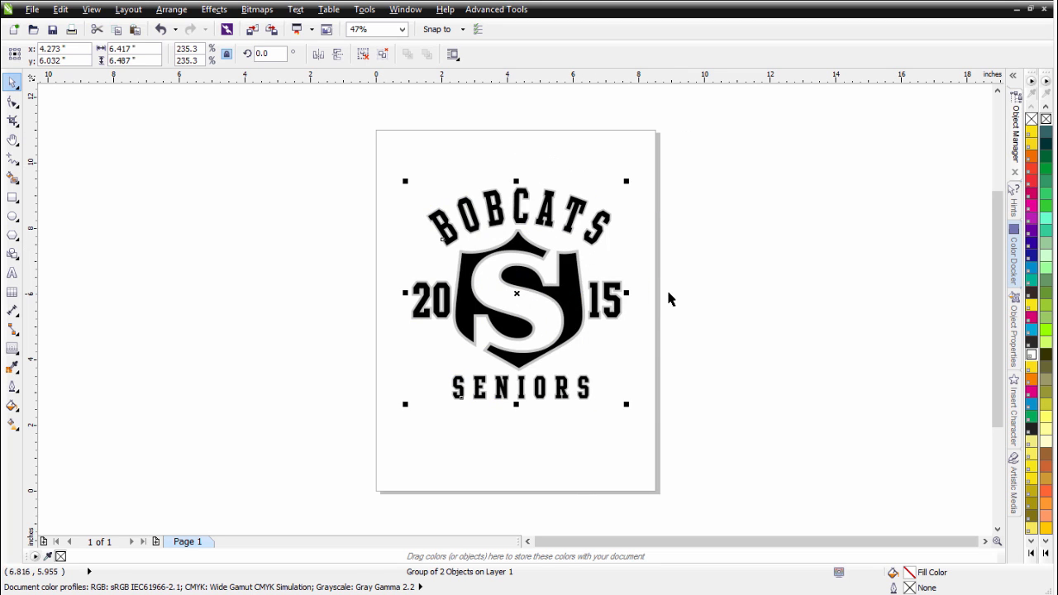
key(Escape)
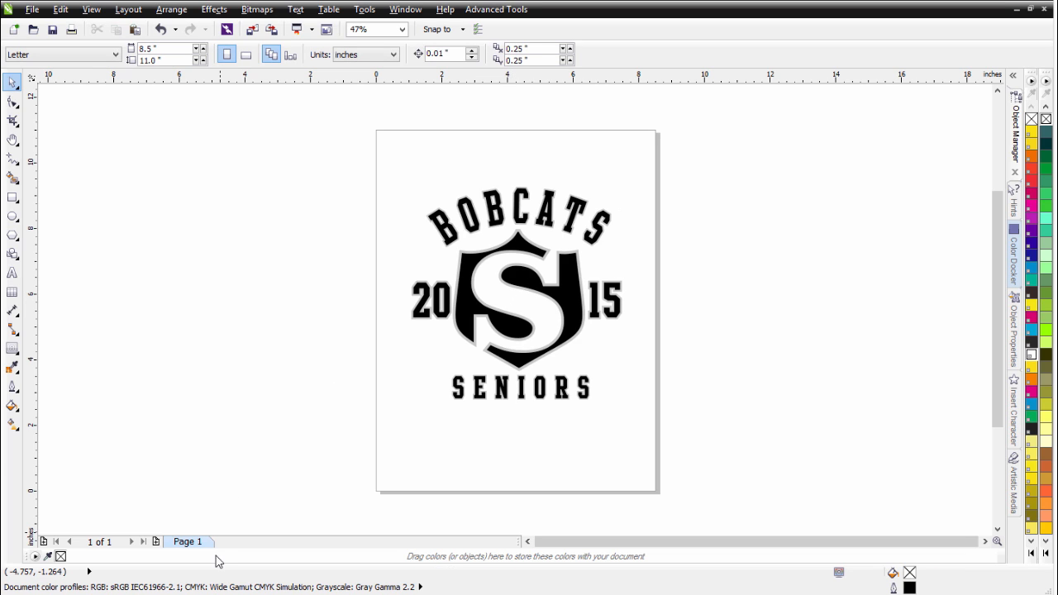
Duplicate page 1 after itself, including its layers and their contents, and compare both pages.
right_click(185, 543)
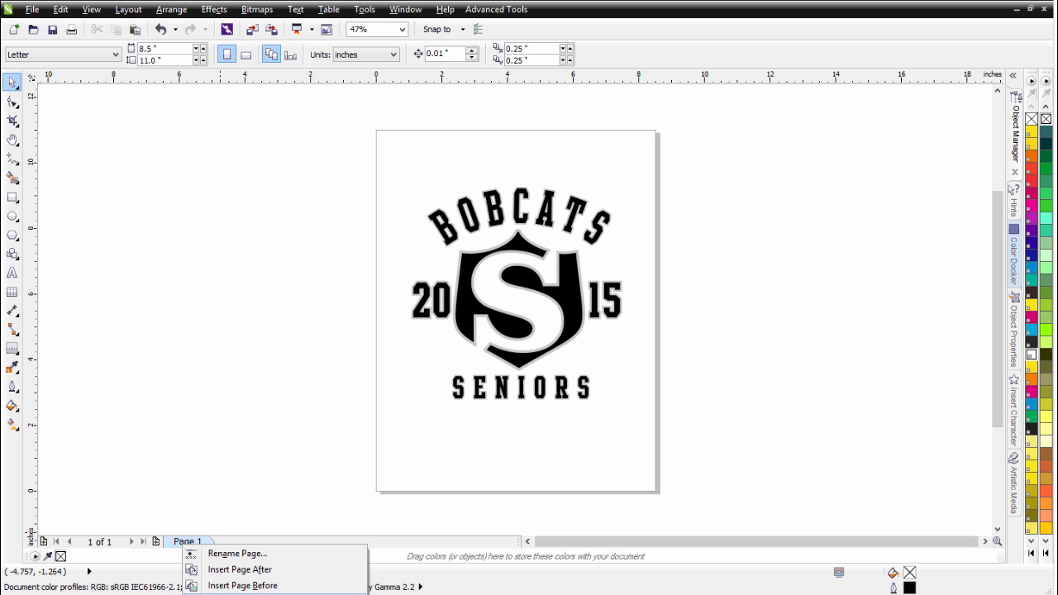
click(240, 594)
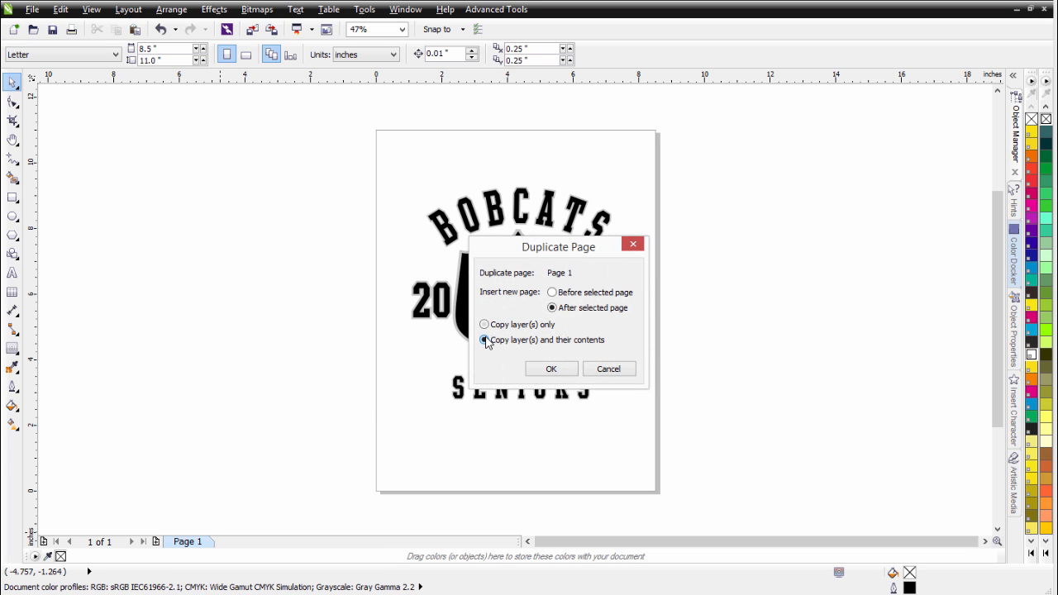
click(553, 370)
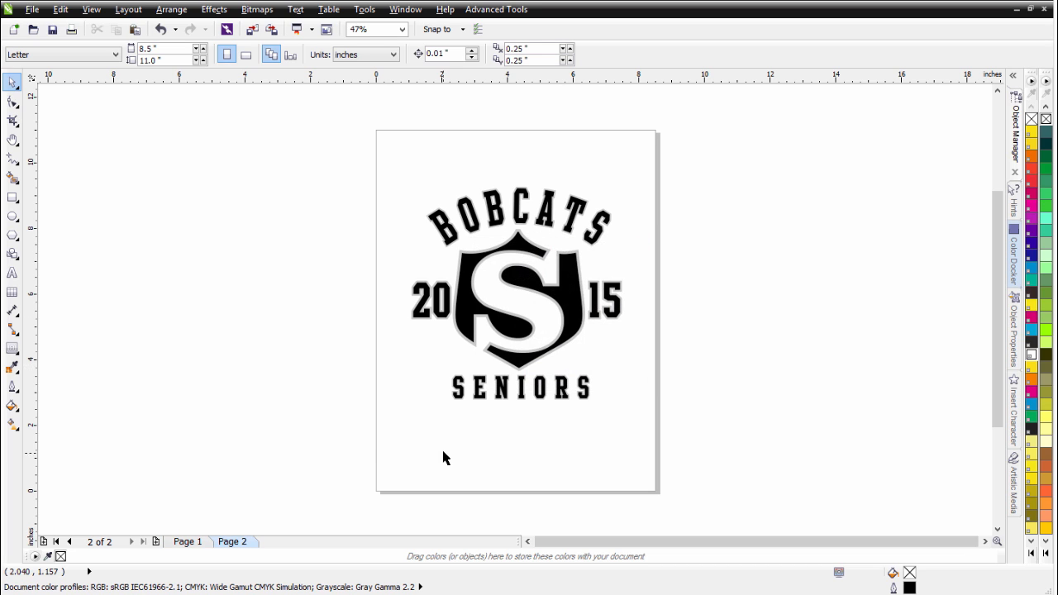
click(186, 543)
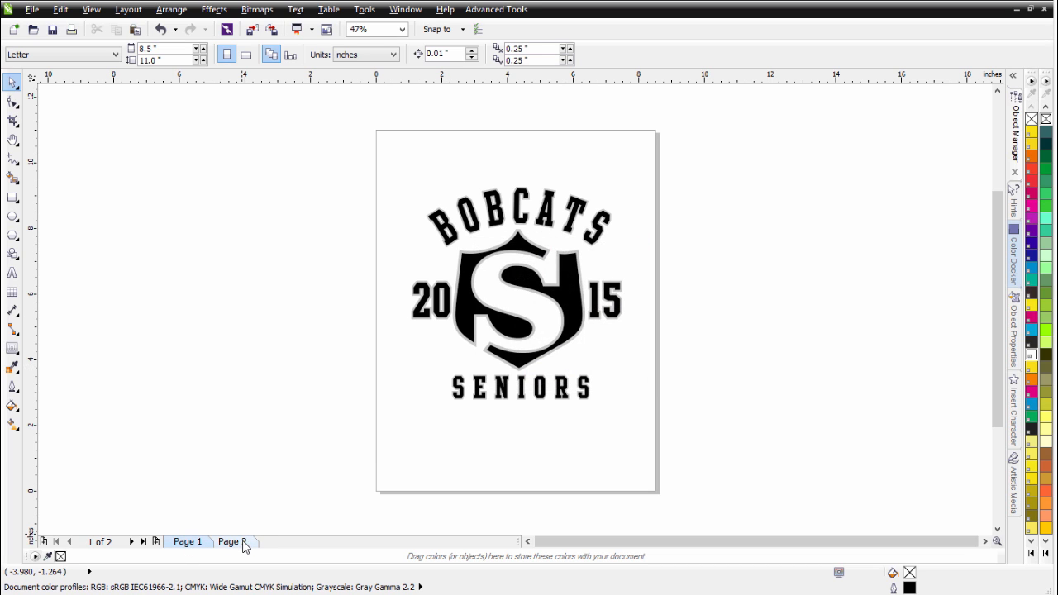
click(243, 543)
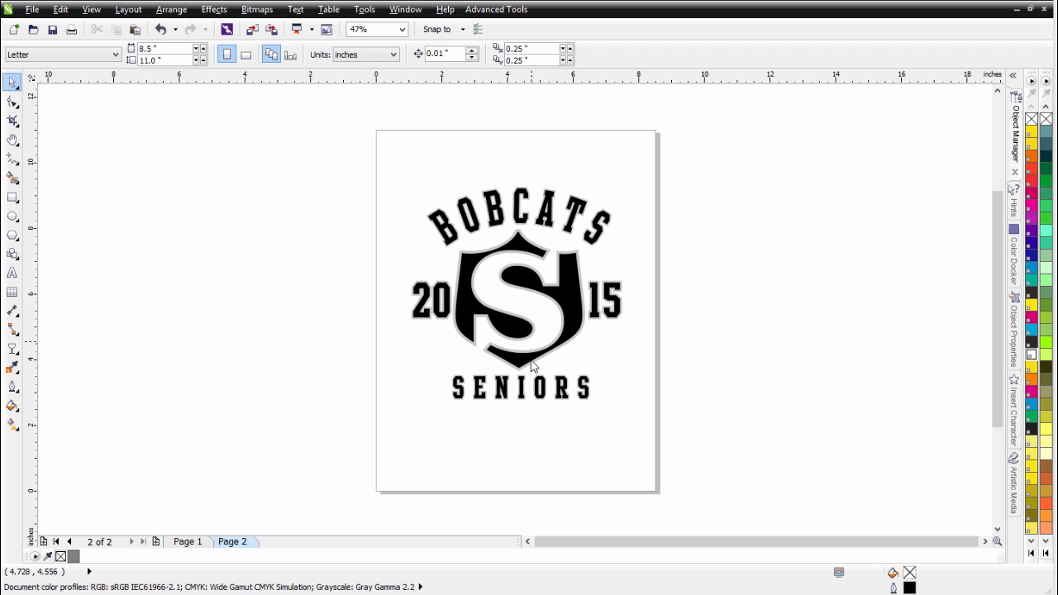
On page 2, ungroup the design and delete the black artwork from on top of the grey contours.
click(577, 297)
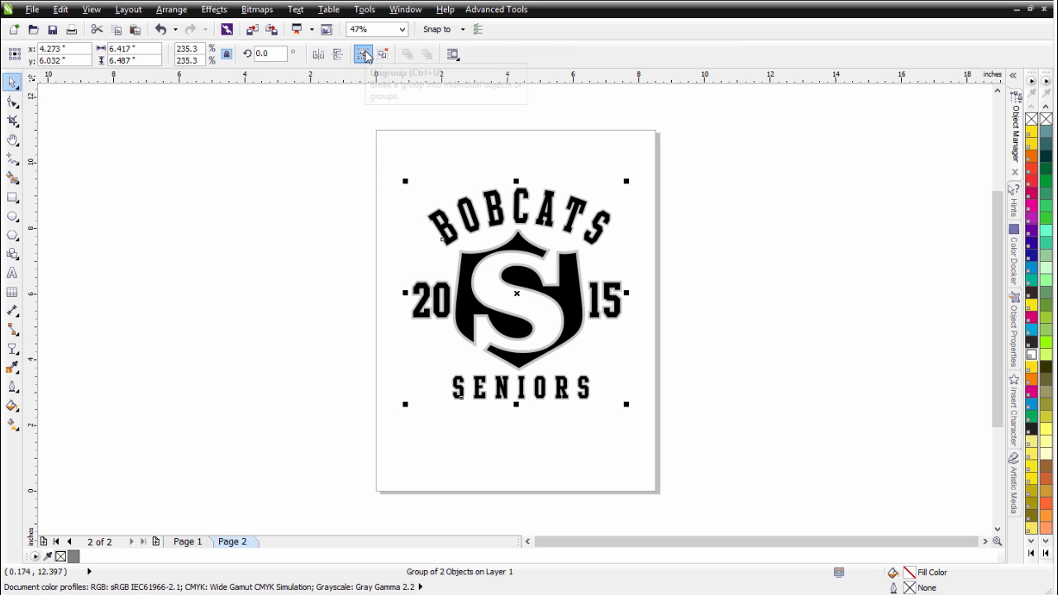
click(364, 54)
click(690, 269)
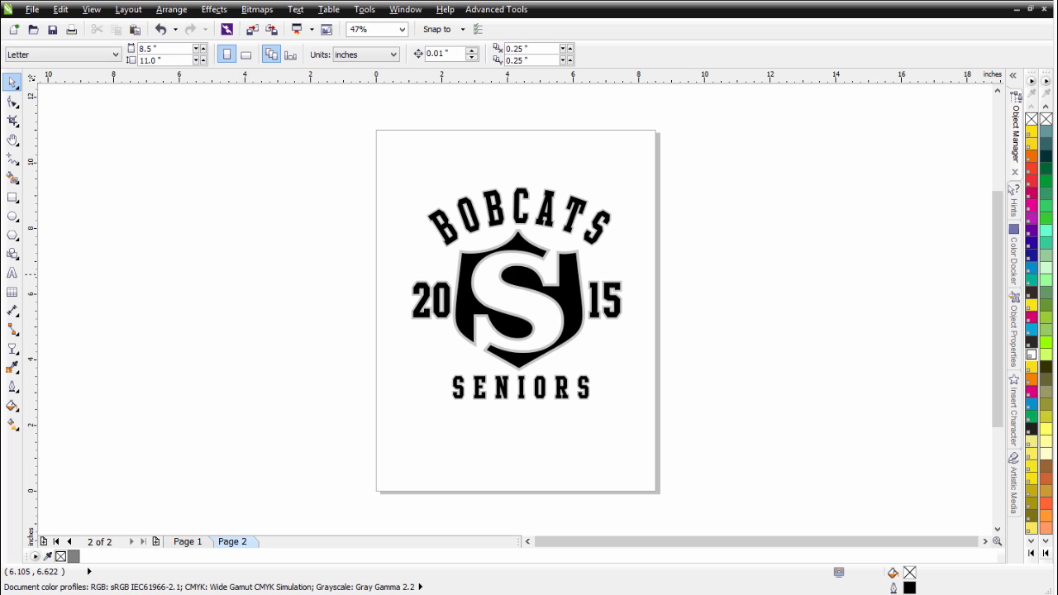
click(572, 290)
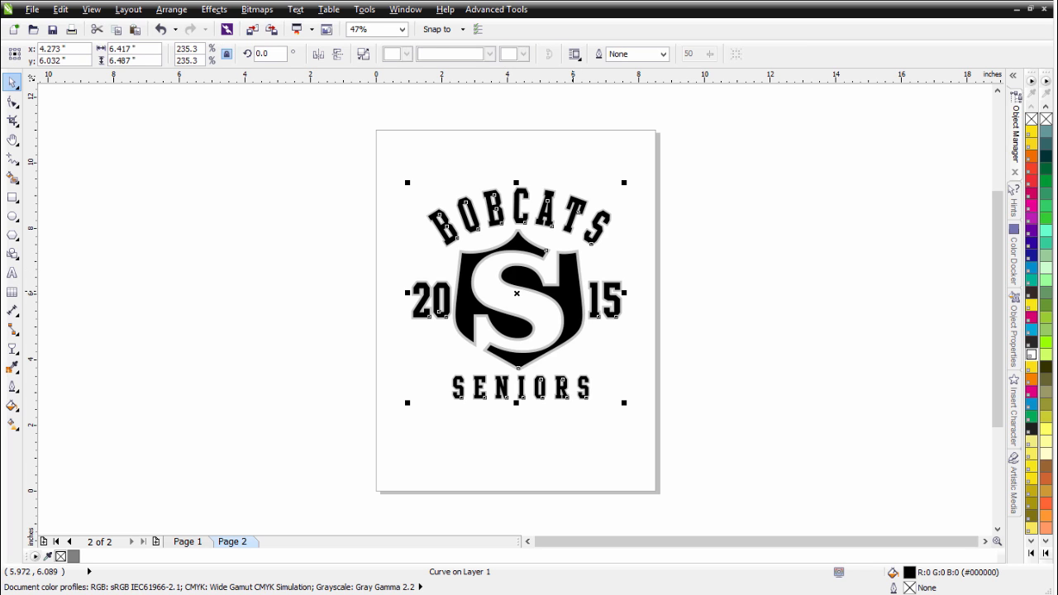
key(Delete)
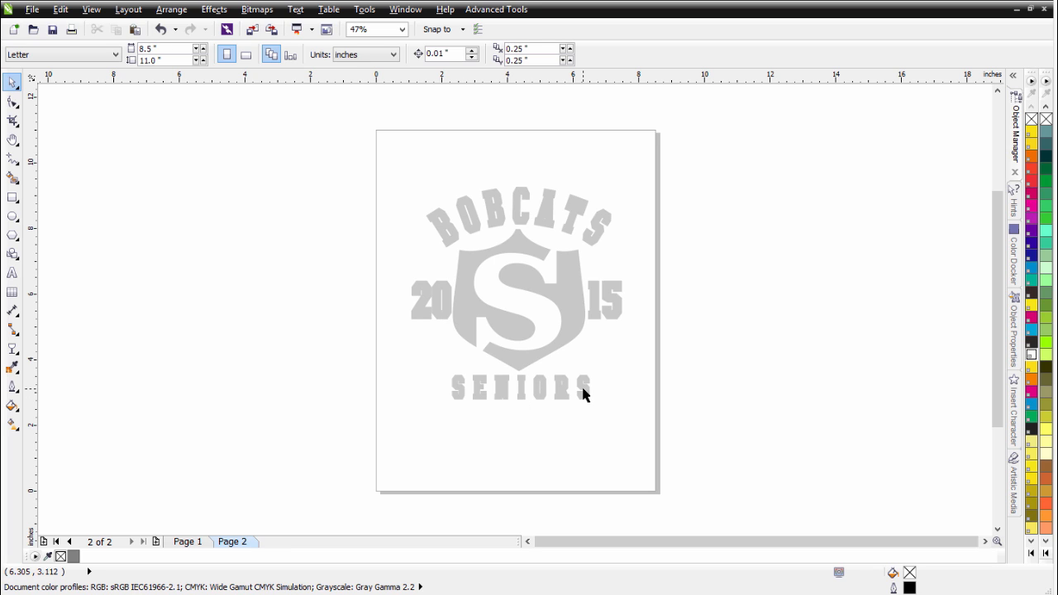
Float the default color palette over the workspace and fill the contour object with medium grey, R128 G128 B128.
click(567, 296)
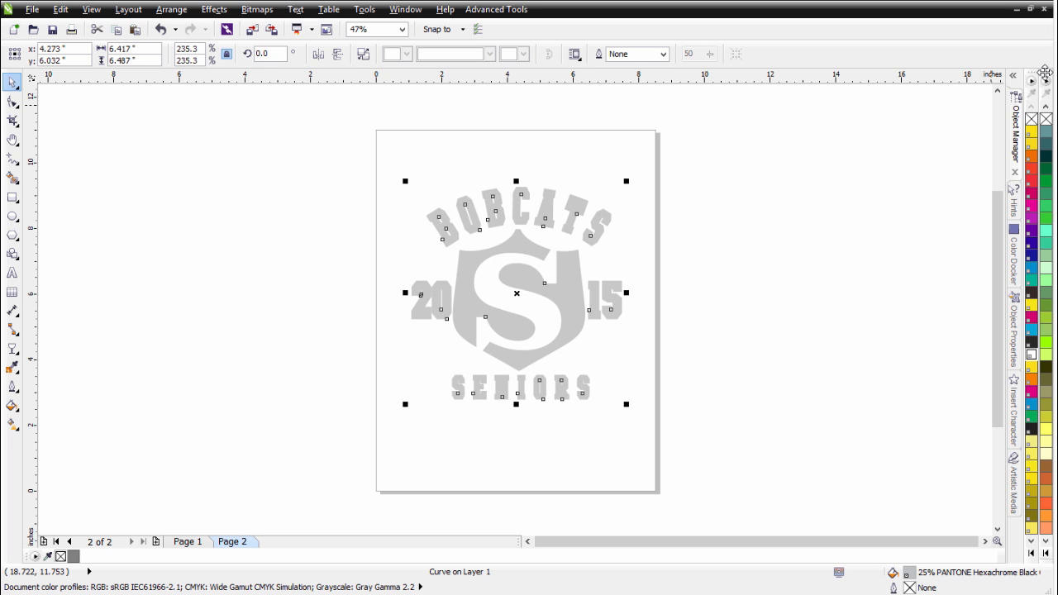
drag(1045, 72, 839, 233)
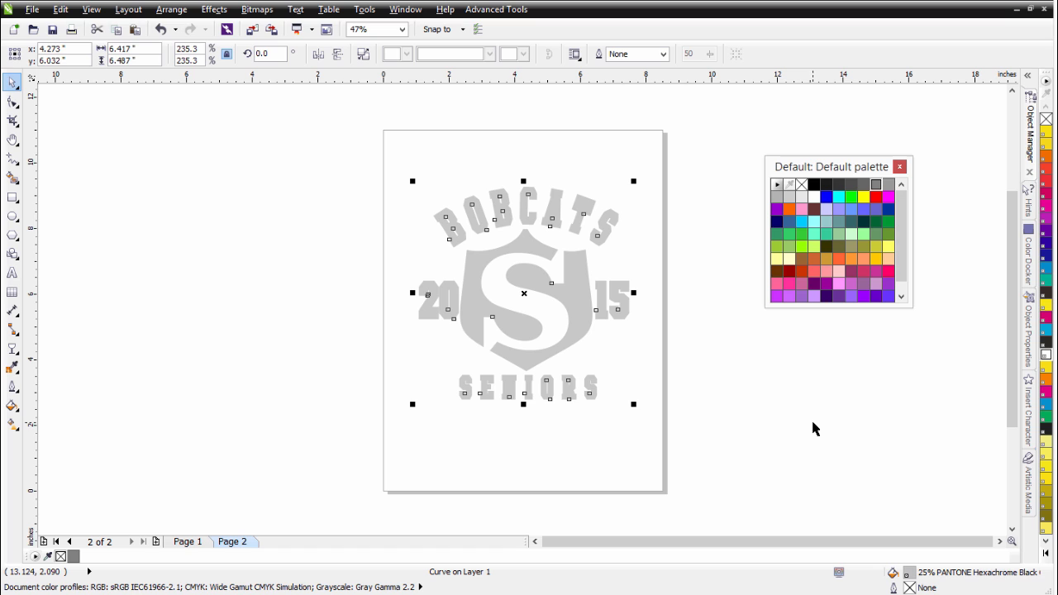
click(873, 187)
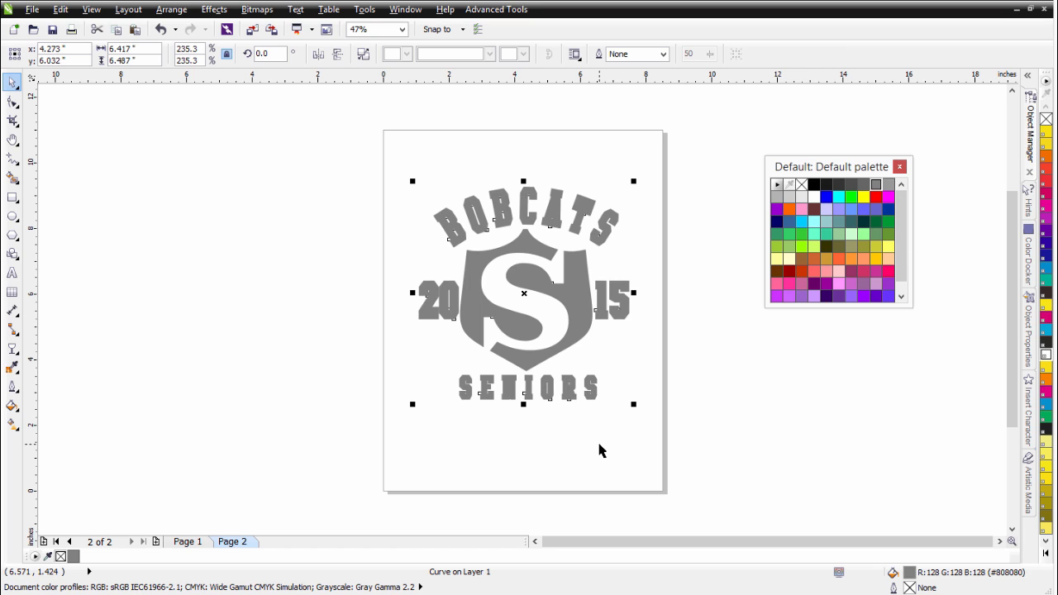
Convert the grey contour object to a 300 dpi, 24-bit RGB bitmap with anti-aliasing and a transparent background.
click(257, 11)
click(272, 26)
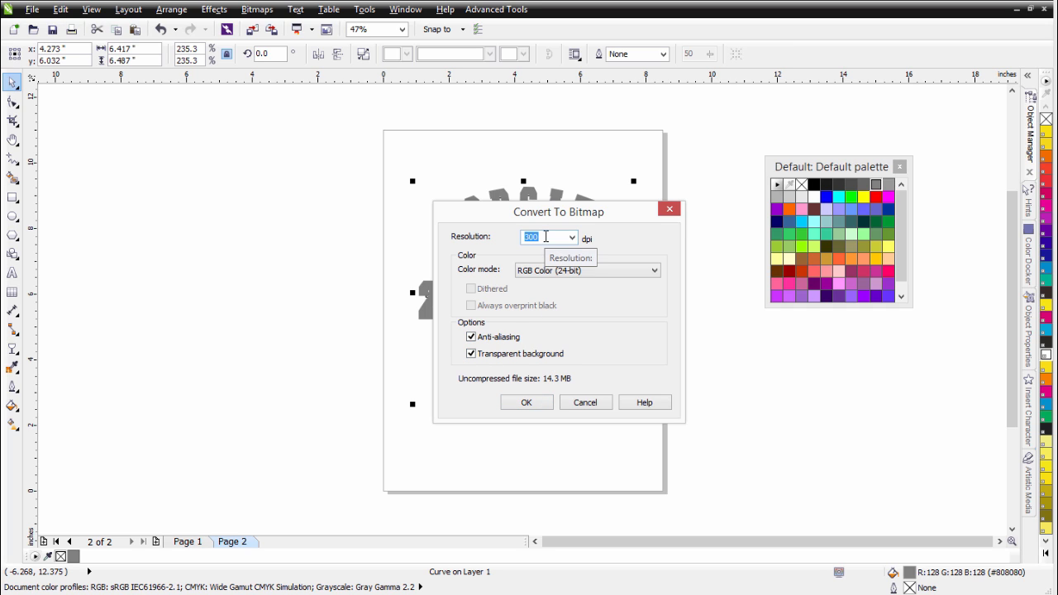
click(543, 405)
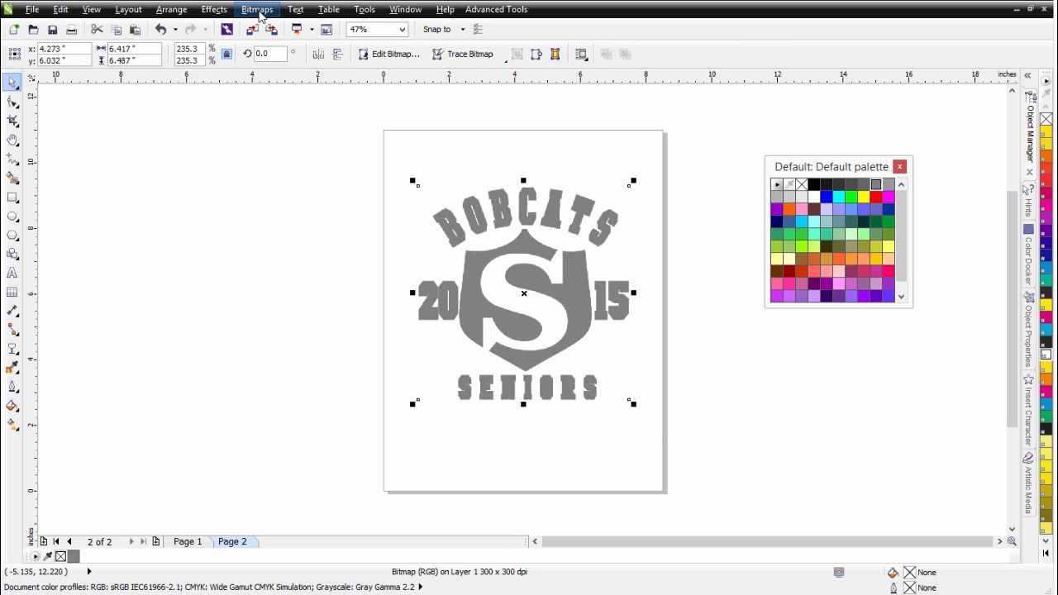
Start the Displace distortion on the grey bitmap with the cross-hatched displacement map in Tile scale mode.
click(257, 10)
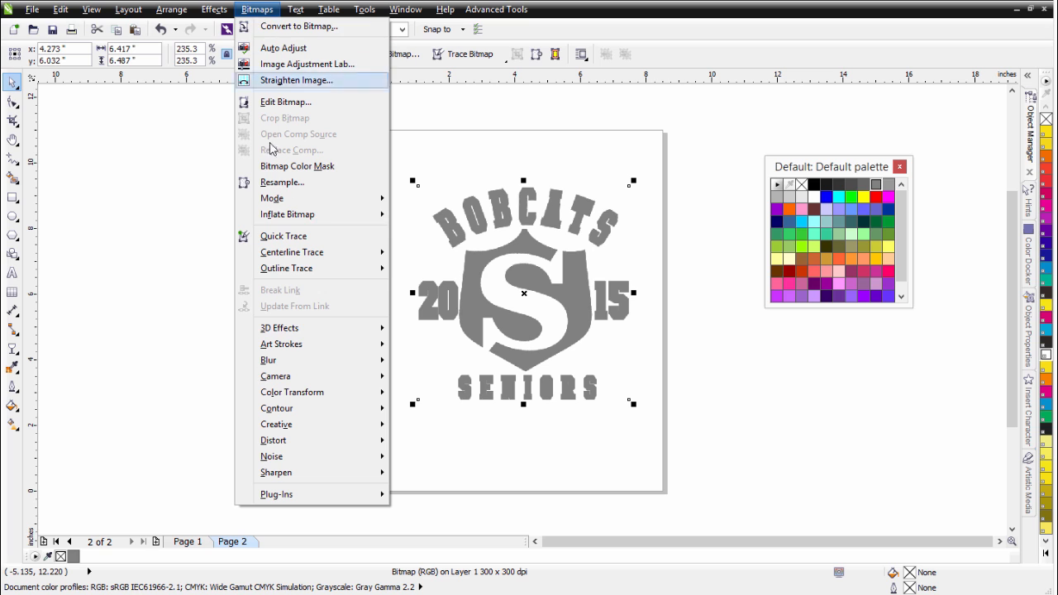
mouse_move(342, 440)
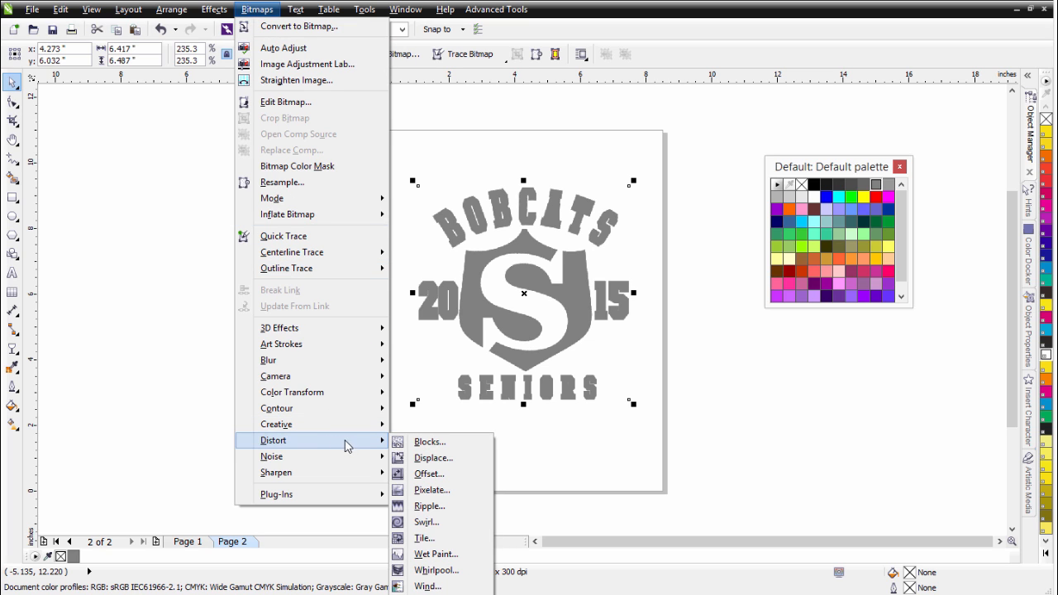
click(415, 458)
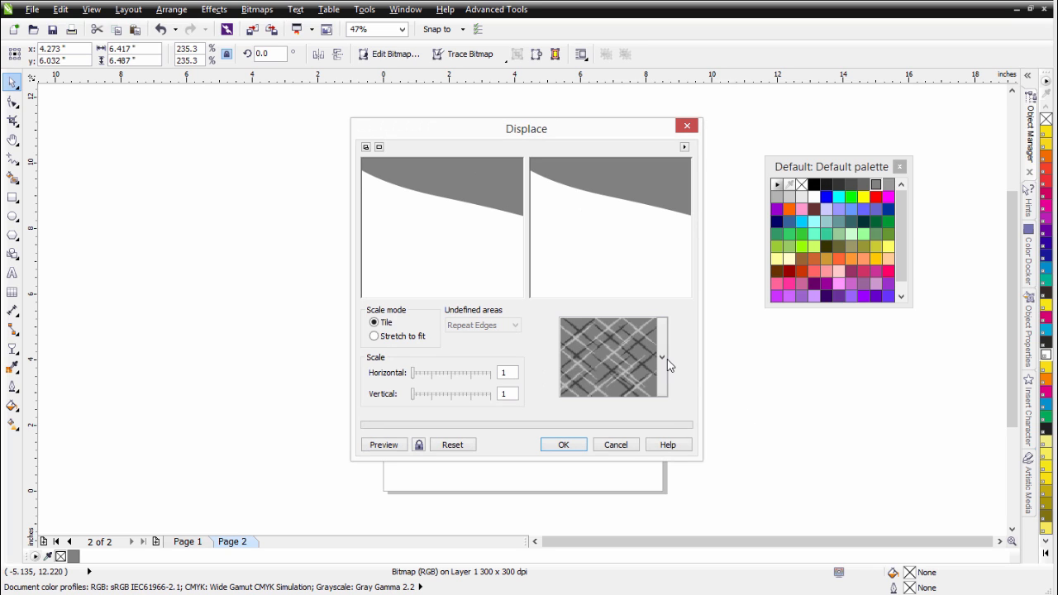
click(663, 358)
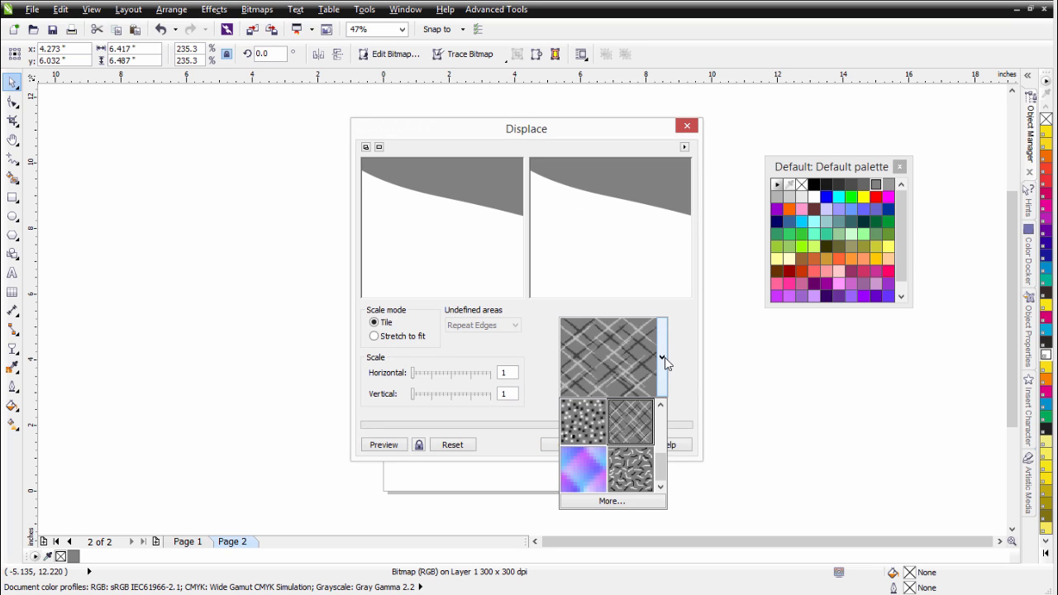
click(628, 420)
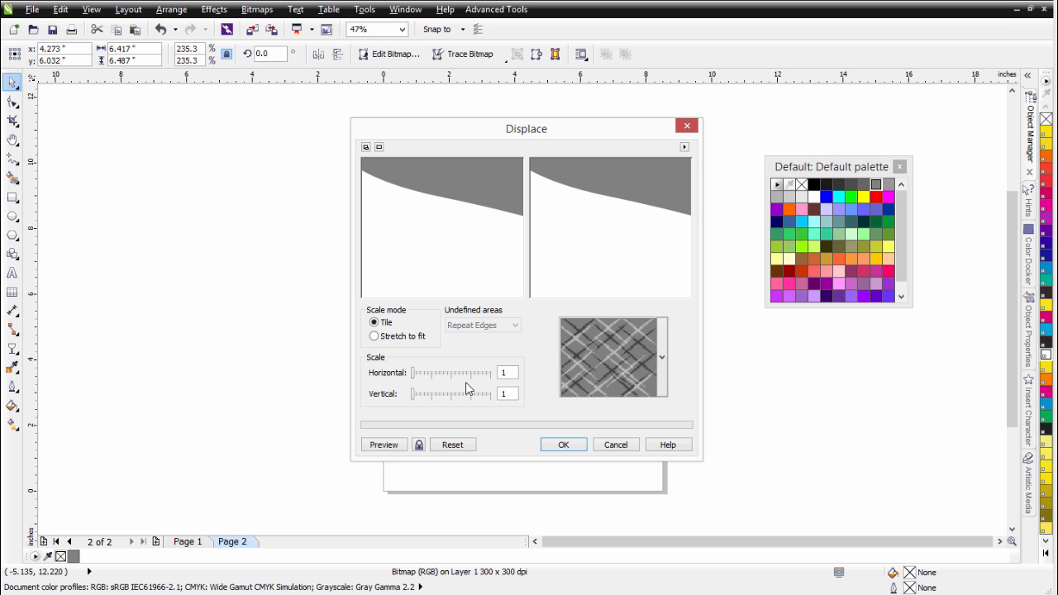
click(393, 446)
Try a displacement scale of 6 horizontally and 6 vertically and preview it.
drag(419, 373, 422, 377)
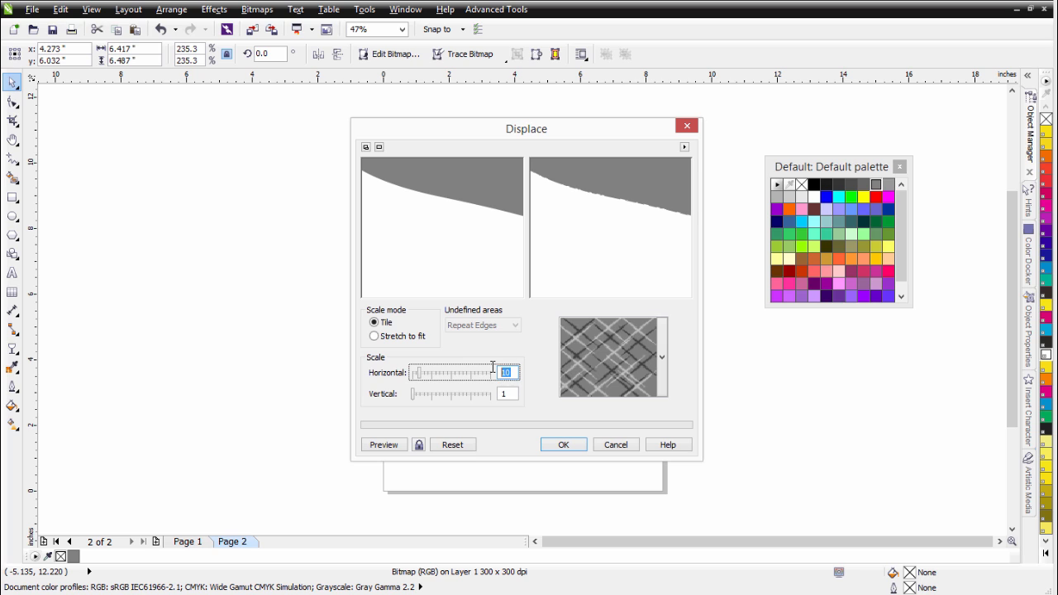
text(6)
double_click(511, 394)
text(6)
click(406, 445)
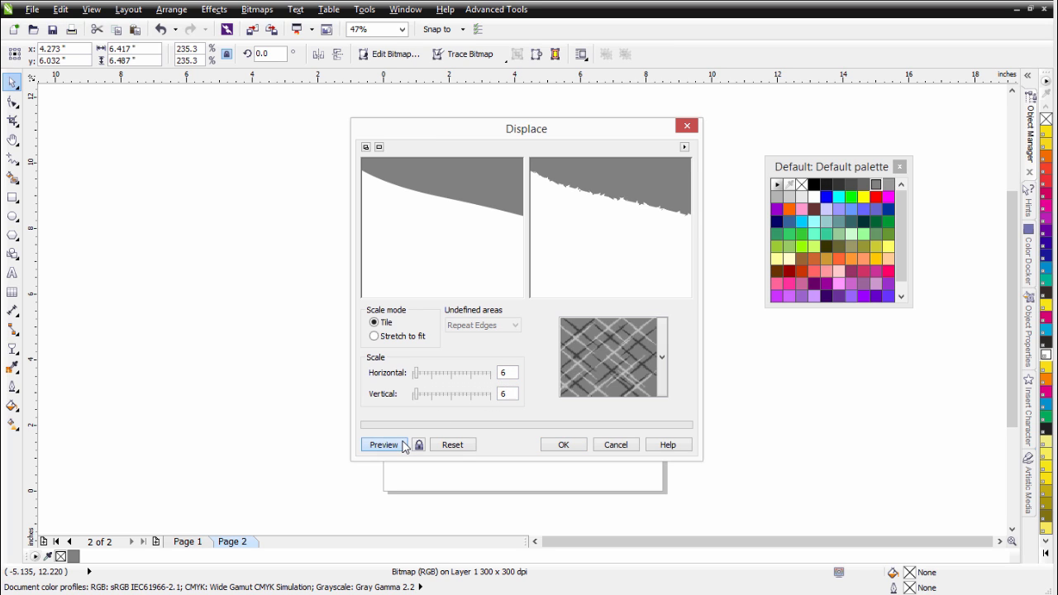
Set the displacement's horizontal and vertical scale to 8 and preview the rougher edges.
double_click(513, 373)
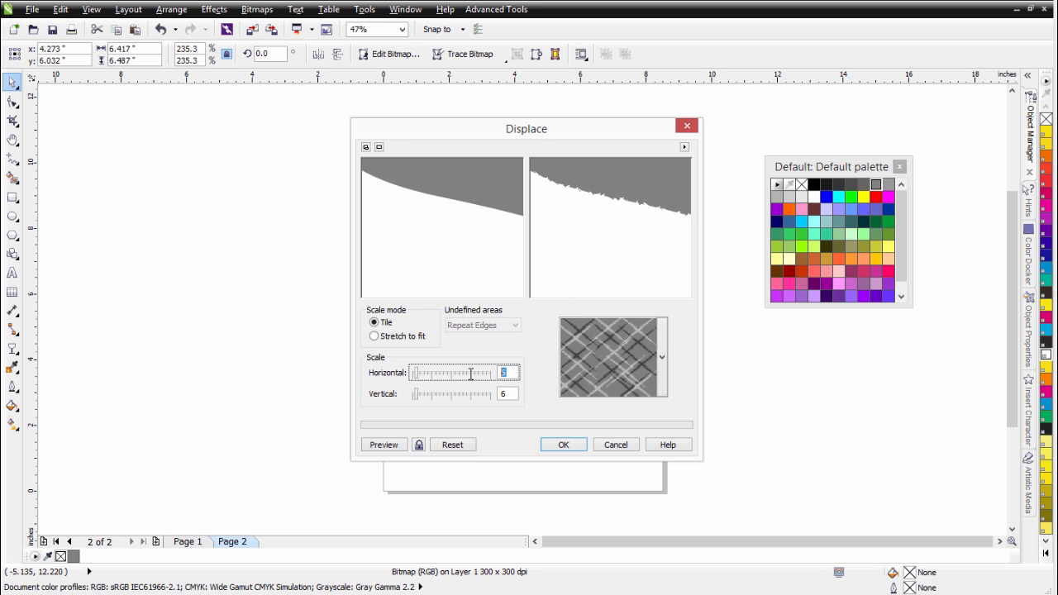
text(8)
double_click(513, 394)
text(8)
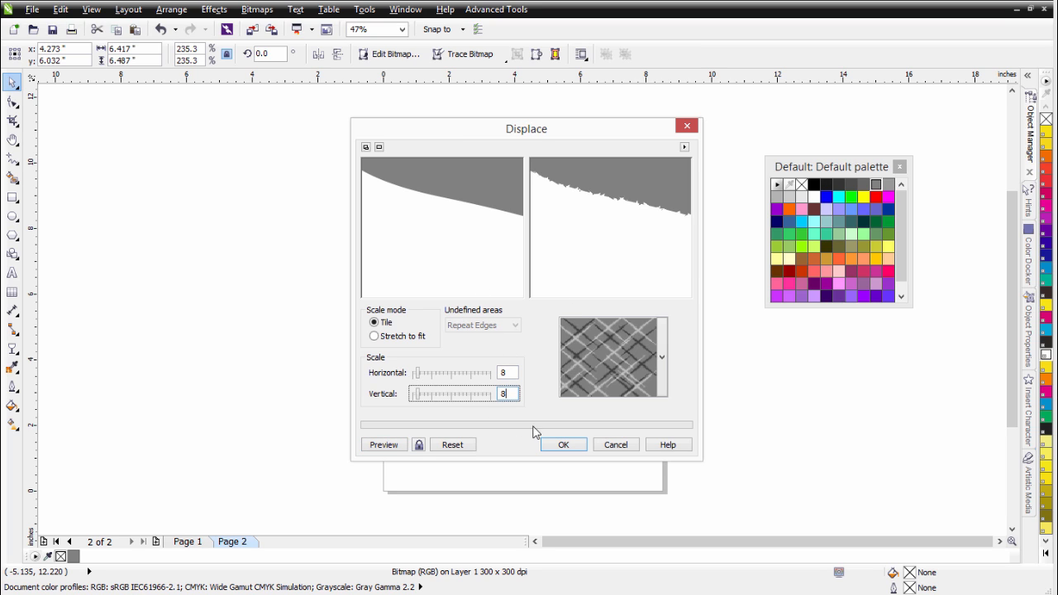
click(398, 445)
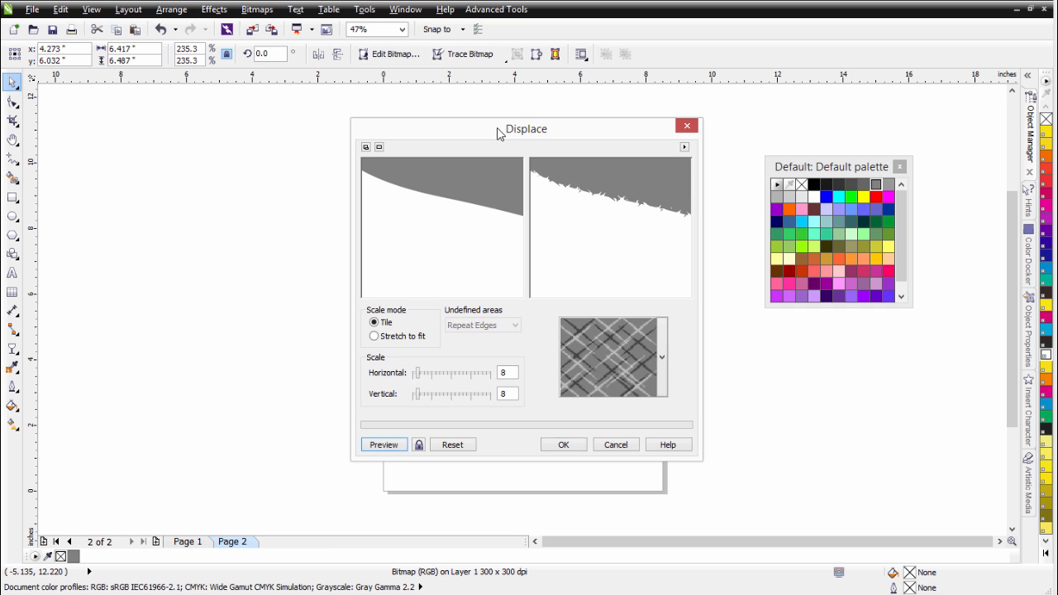
Move the Displace dialog clear of the artwork, hide its preview panes, and preview the distortion directly on the page.
drag(498, 134, 825, 127)
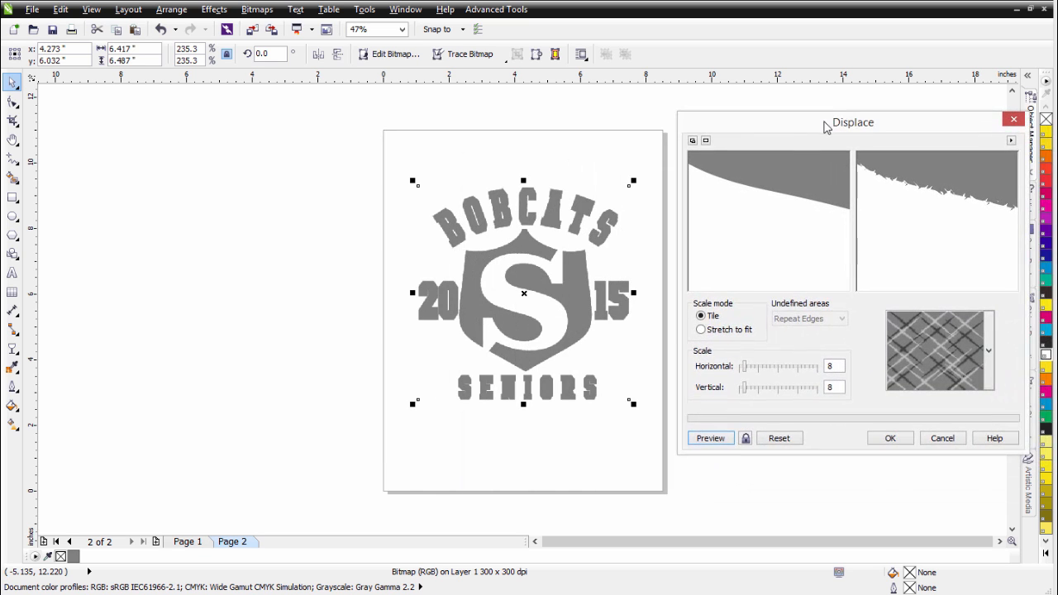
click(693, 141)
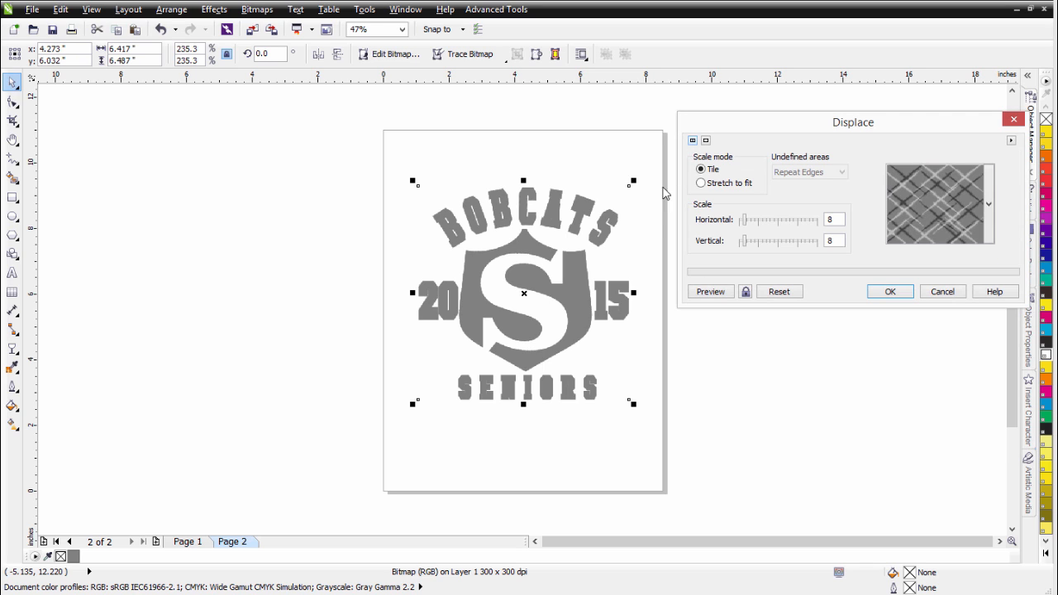
click(711, 292)
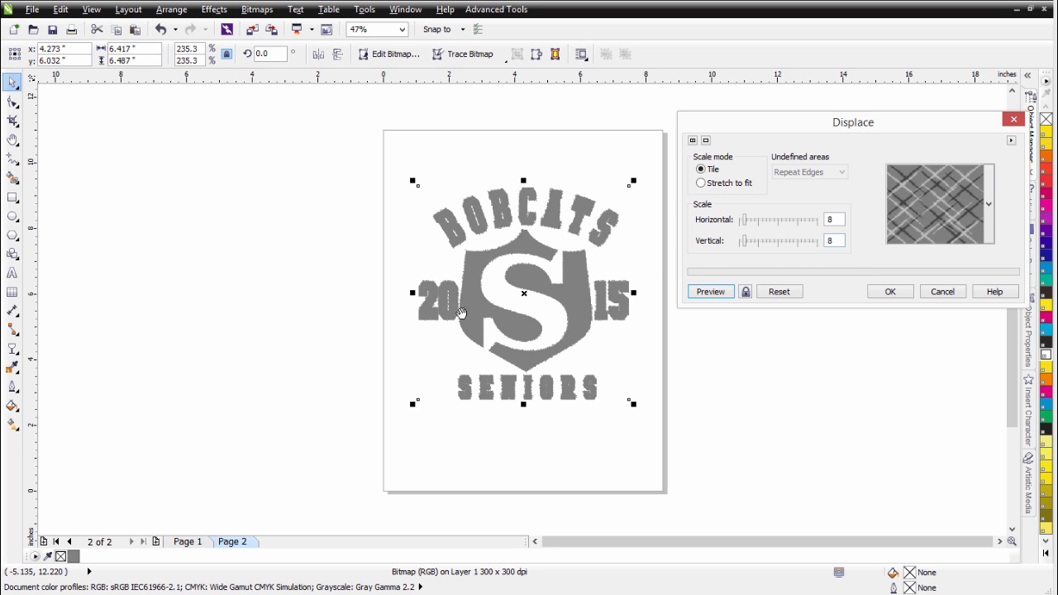
Set the Displace scale to 6 horizontally and 6 vertically, preview it, and apply the distortion to the grey bitmap.
click(837, 220)
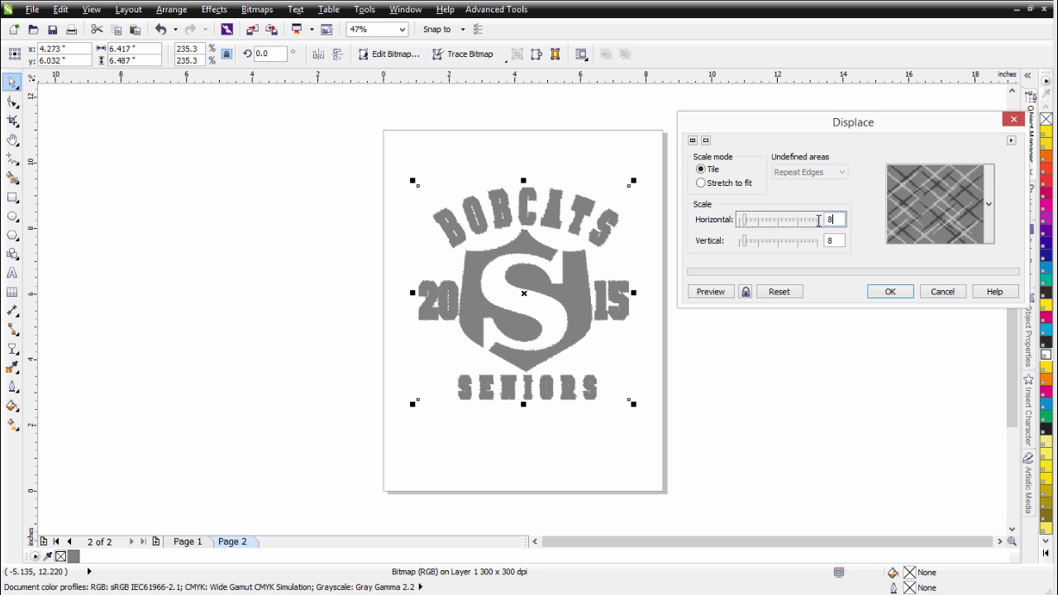
drag(818, 221, 800, 219)
text(6)
key(Tab)
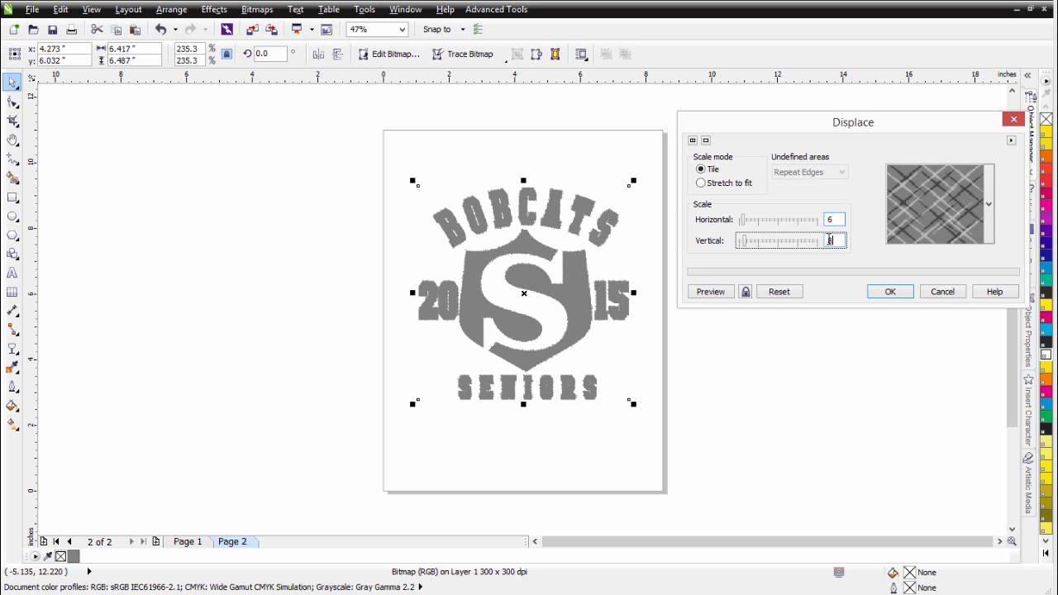
text(6)
click(721, 294)
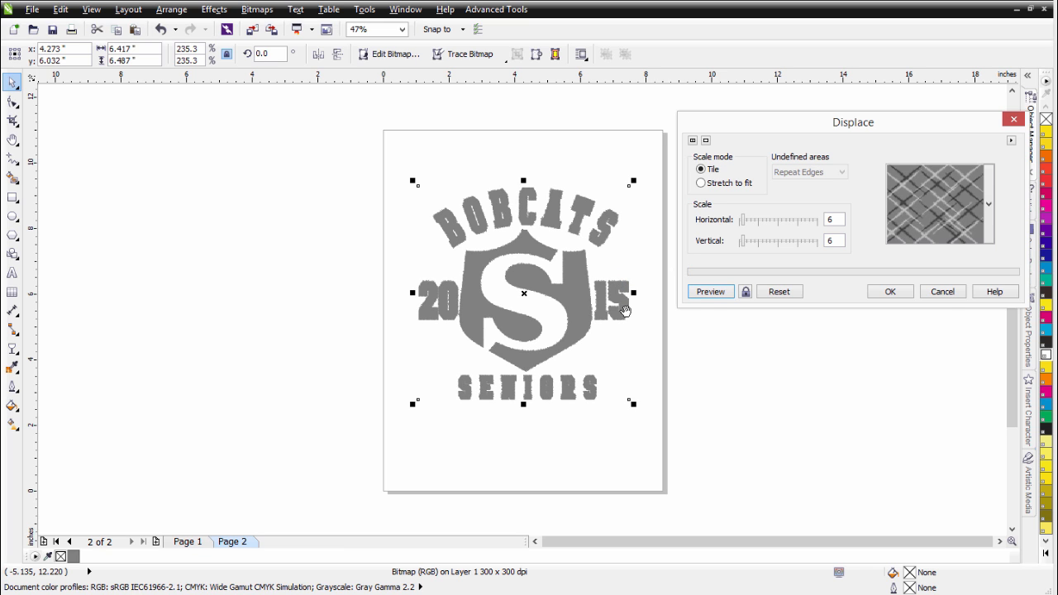
click(900, 293)
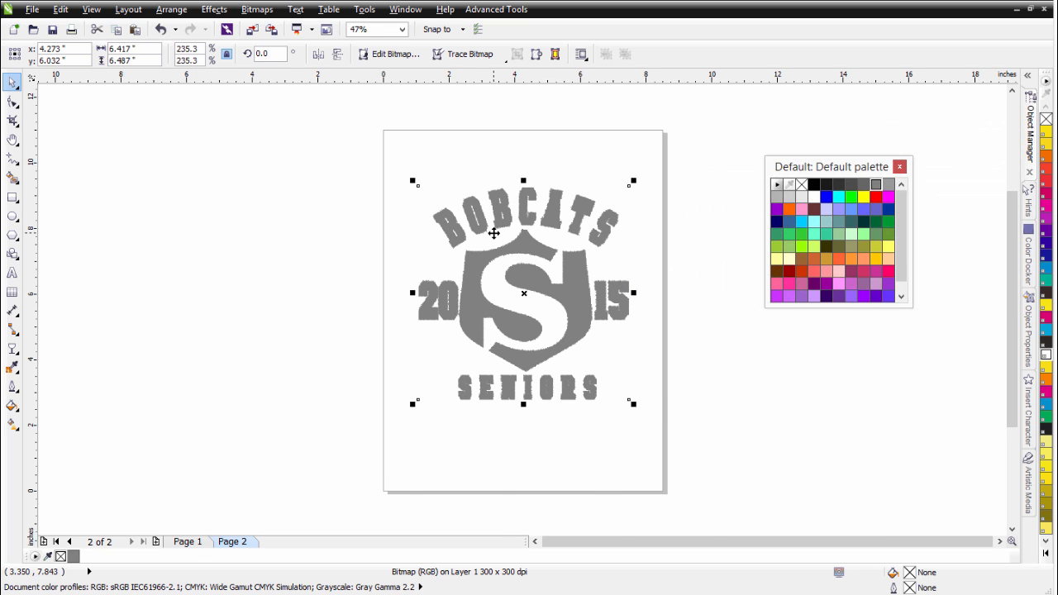
Paste a copy of the displaced grey bitmap directly over the original and invert the copy's colors.
scroll(488, 241, up, 4)
scroll(522, 309, up, 2)
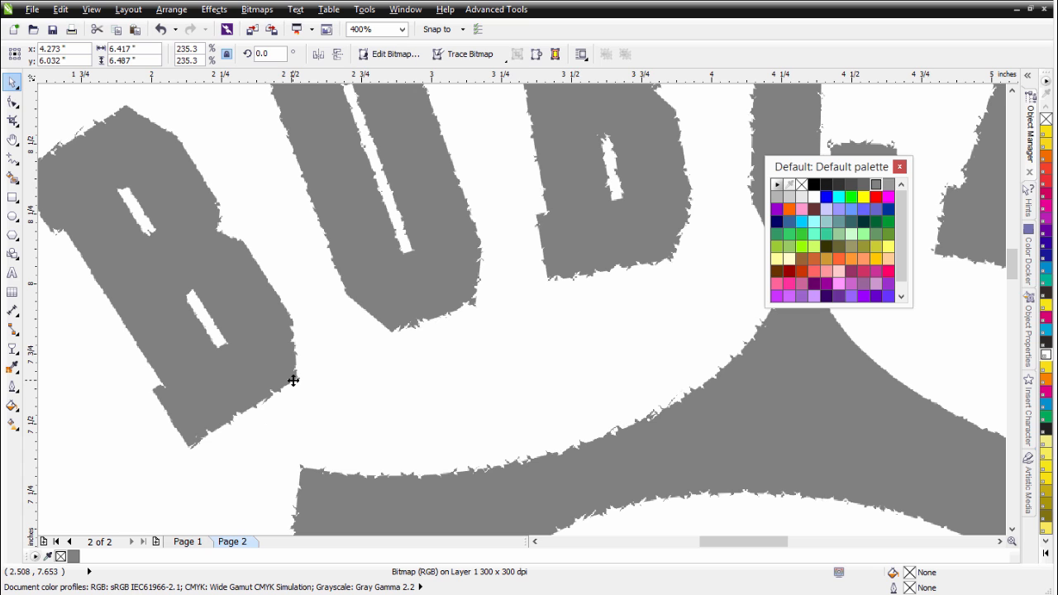
scroll(686, 381, down, 1)
scroll(523, 312, down, 1)
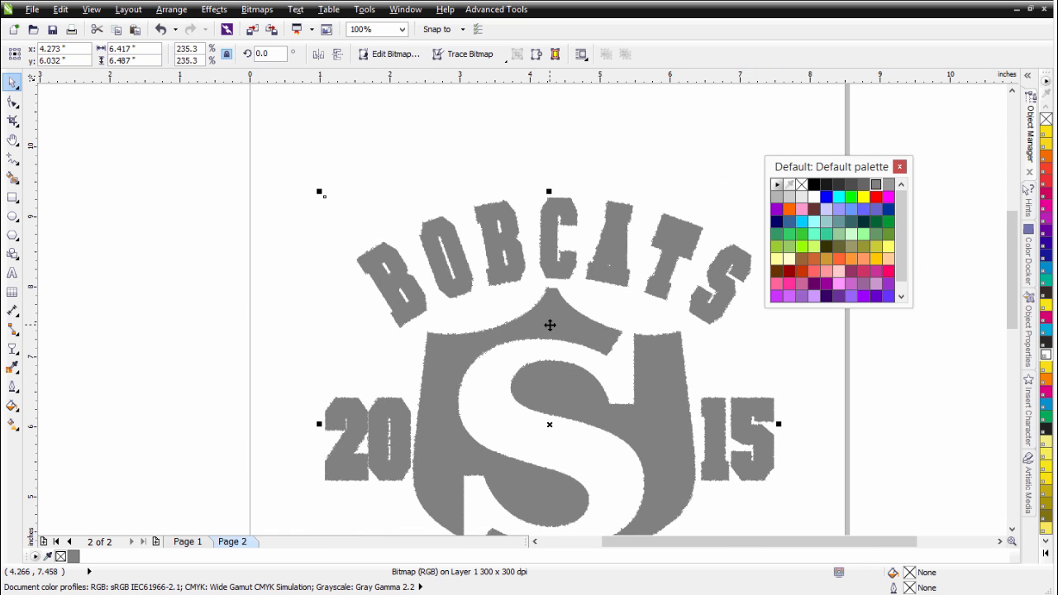
scroll(550, 325, down, 1)
scroll(527, 328, up, 1)
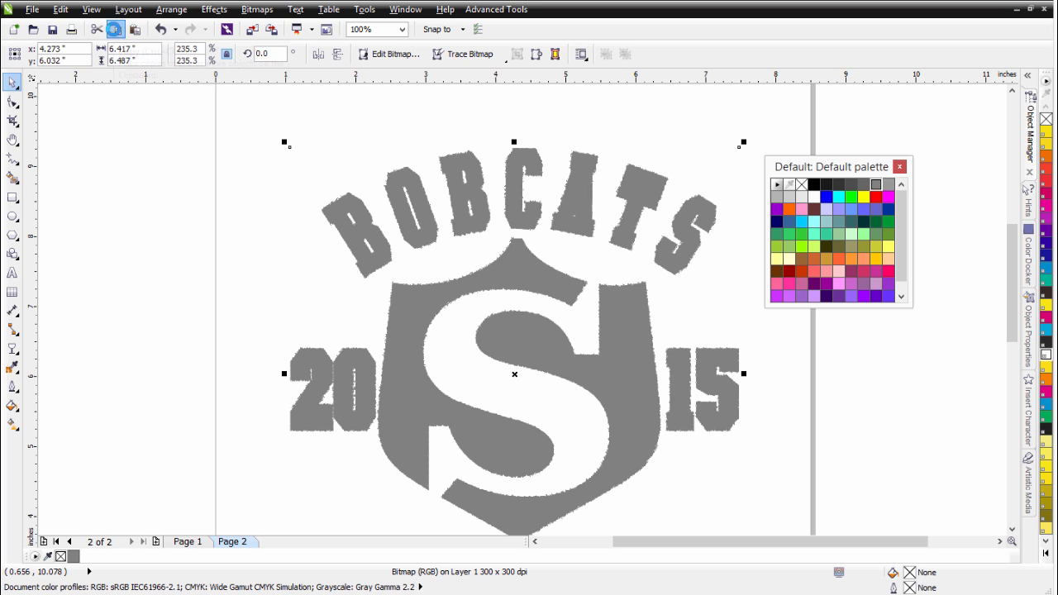
click(137, 29)
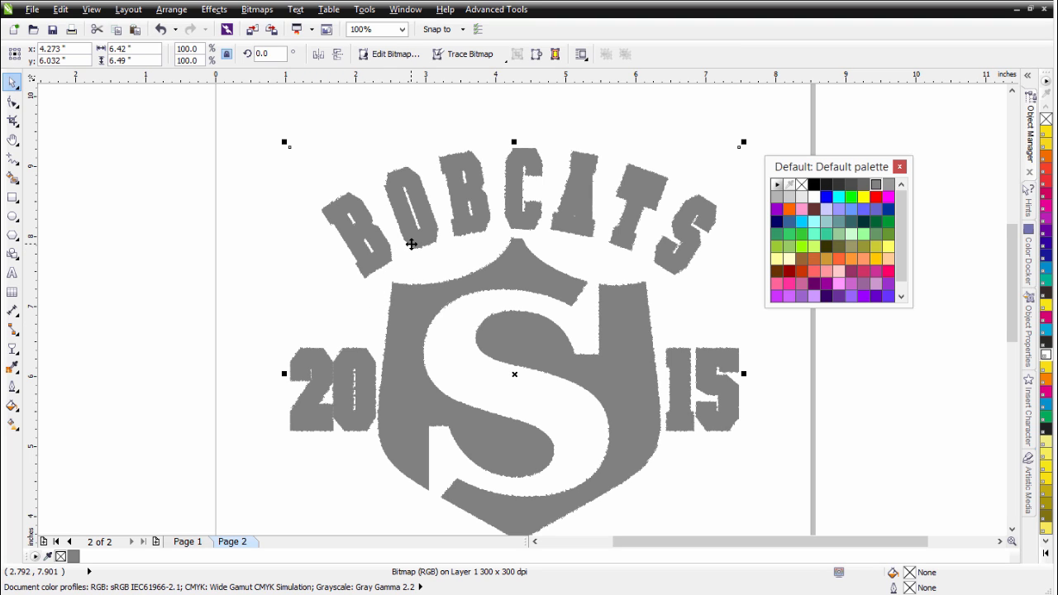
click(220, 11)
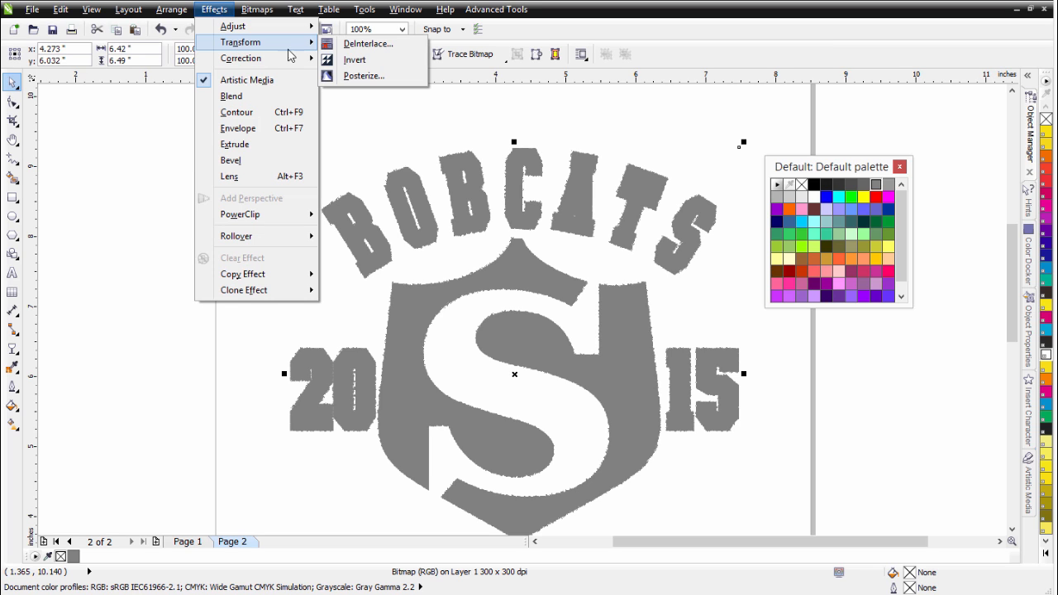
click(374, 69)
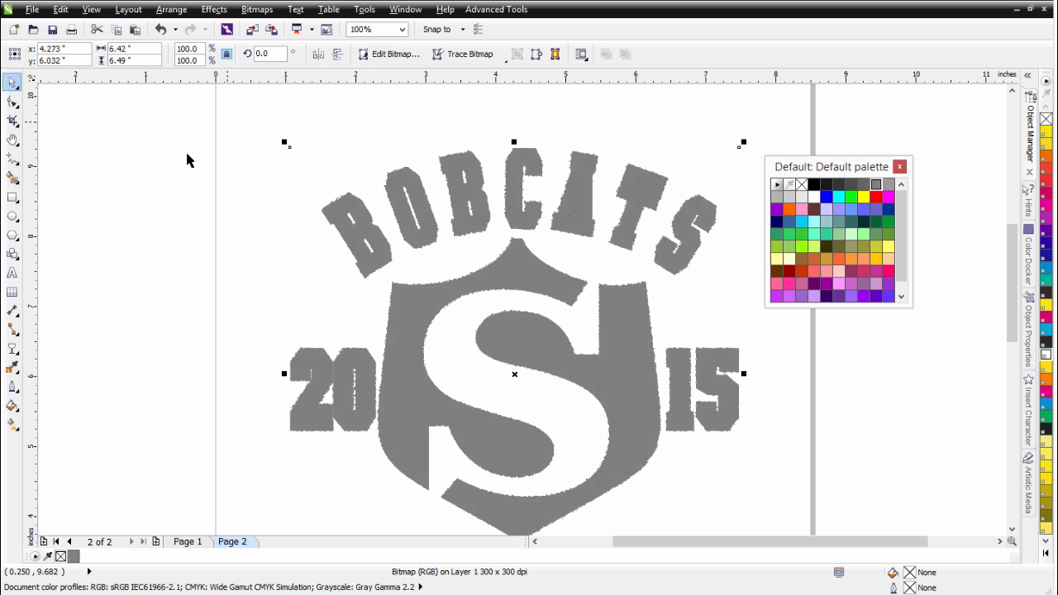
Give the inverted copy a Uniform transparency with the Color Dodge merge mode and a starting transparency of 0.
click(16, 356)
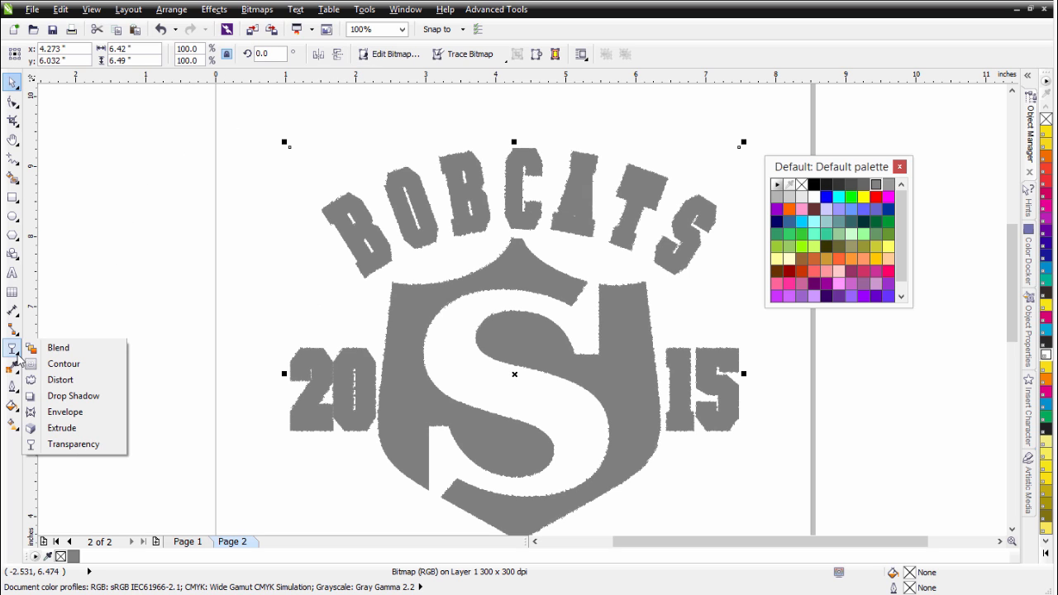
click(66, 444)
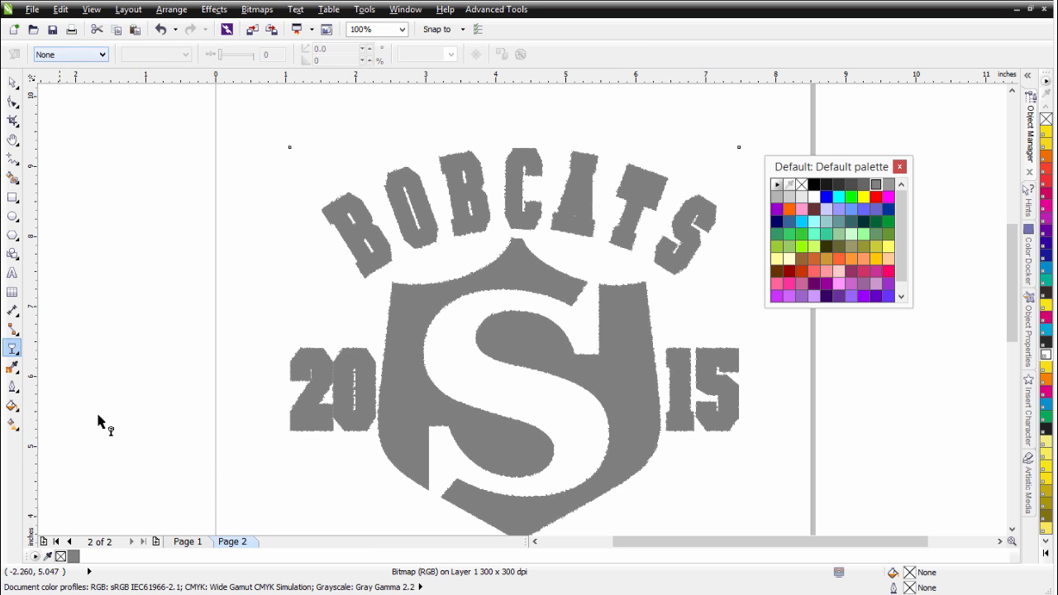
click(103, 55)
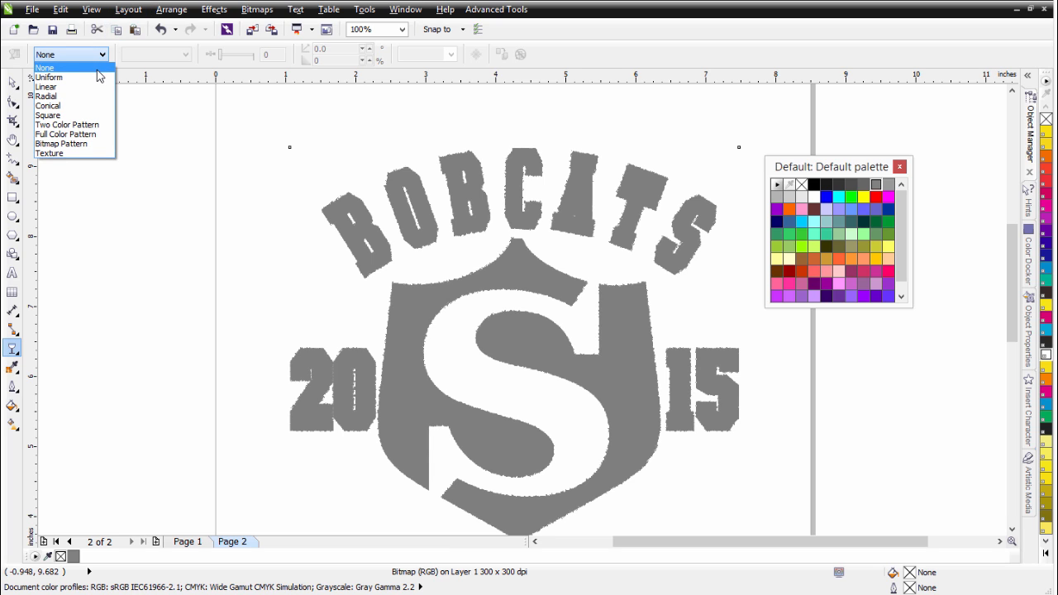
click(100, 77)
click(186, 54)
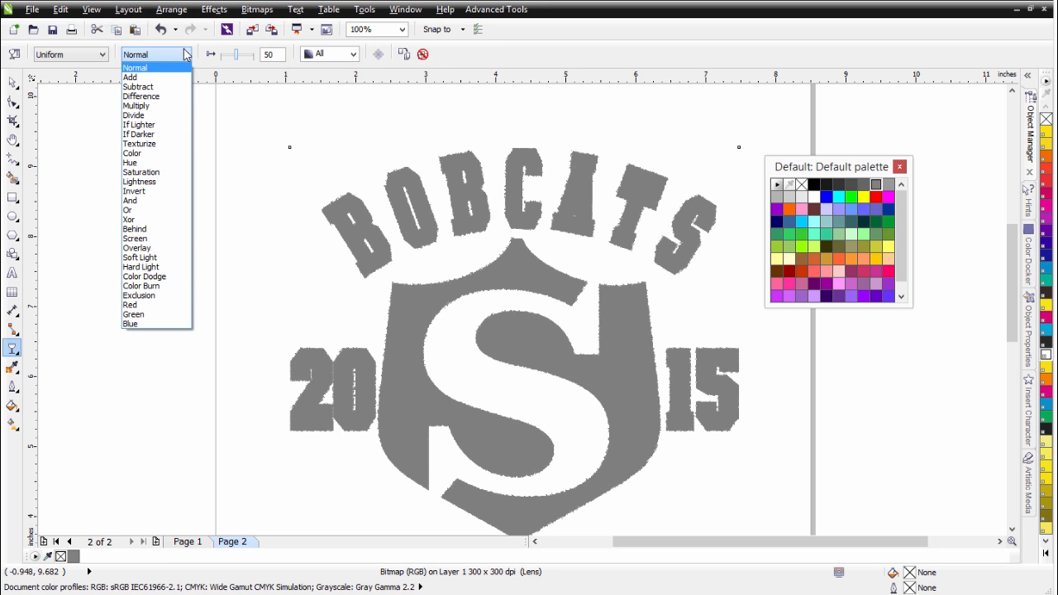
click(163, 277)
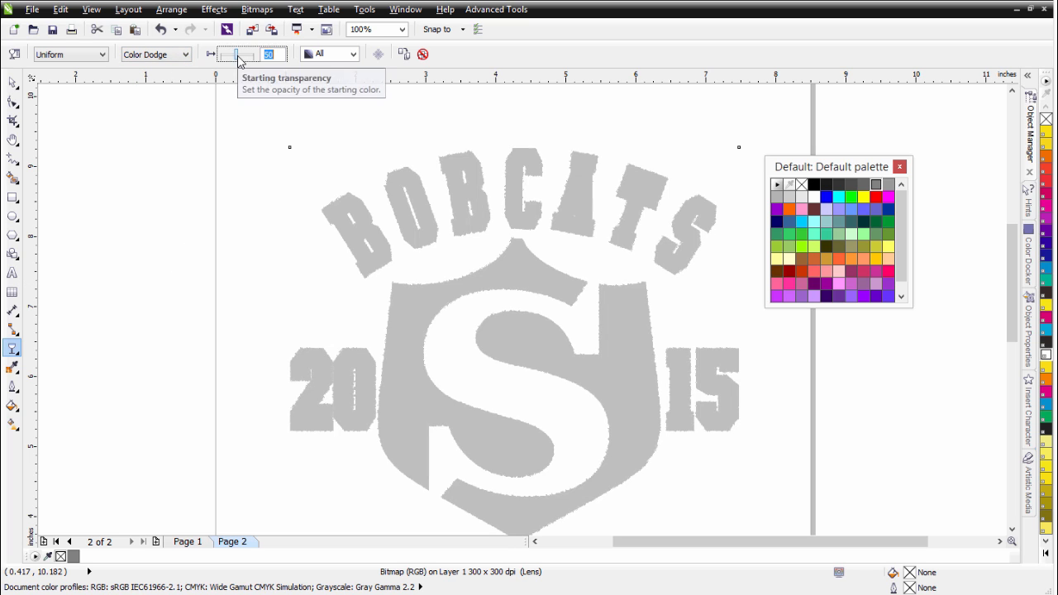
drag(238, 55, 218, 57)
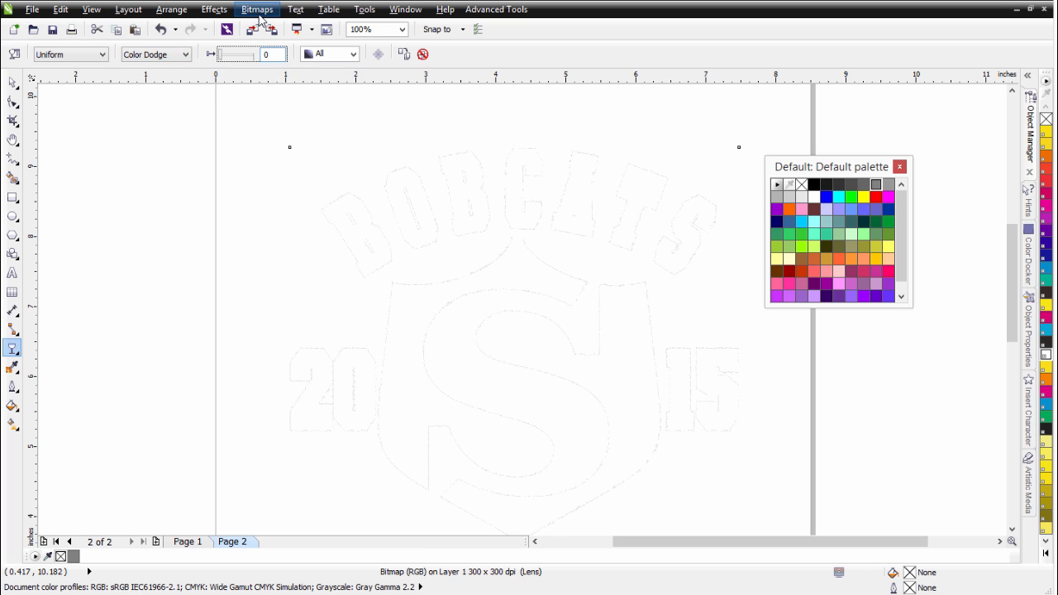
Apply a Gaussian Blur with a 1.8-pixel radius to the Color Dodge copy, previewing it on the page first.
click(258, 10)
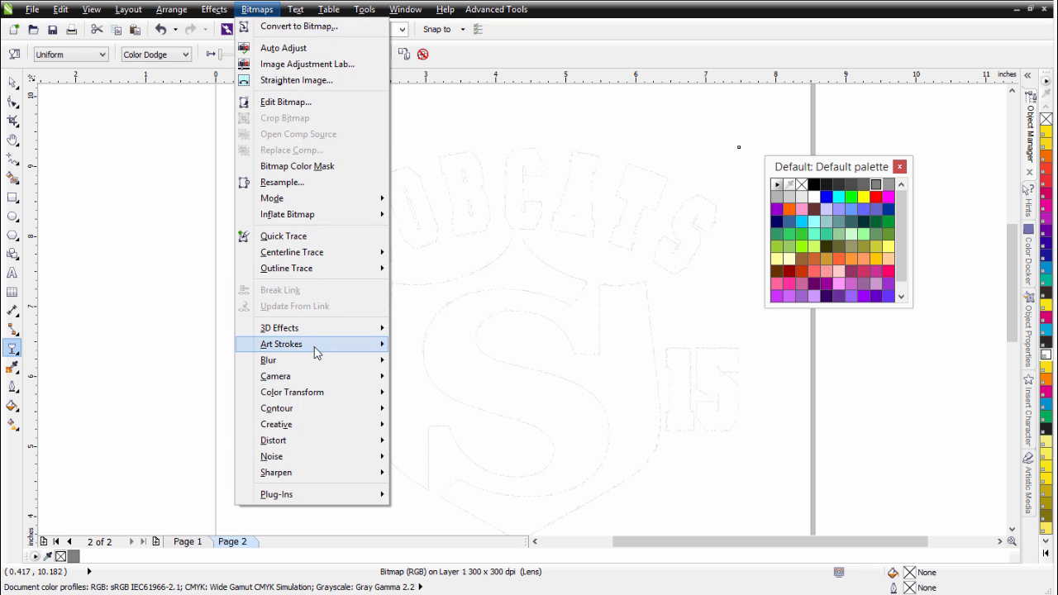
mouse_move(315, 364)
click(421, 379)
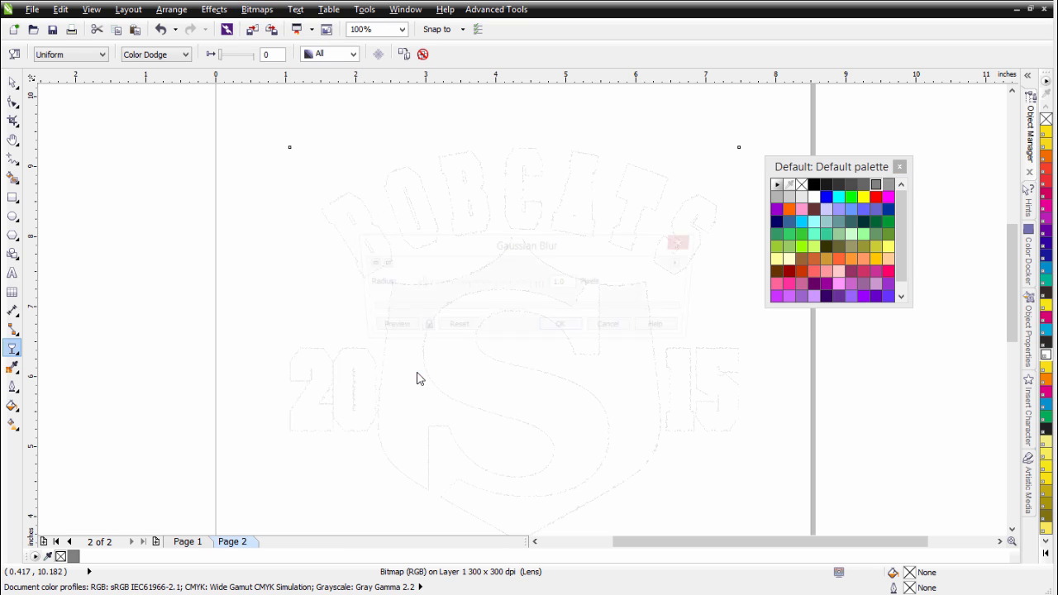
click(392, 330)
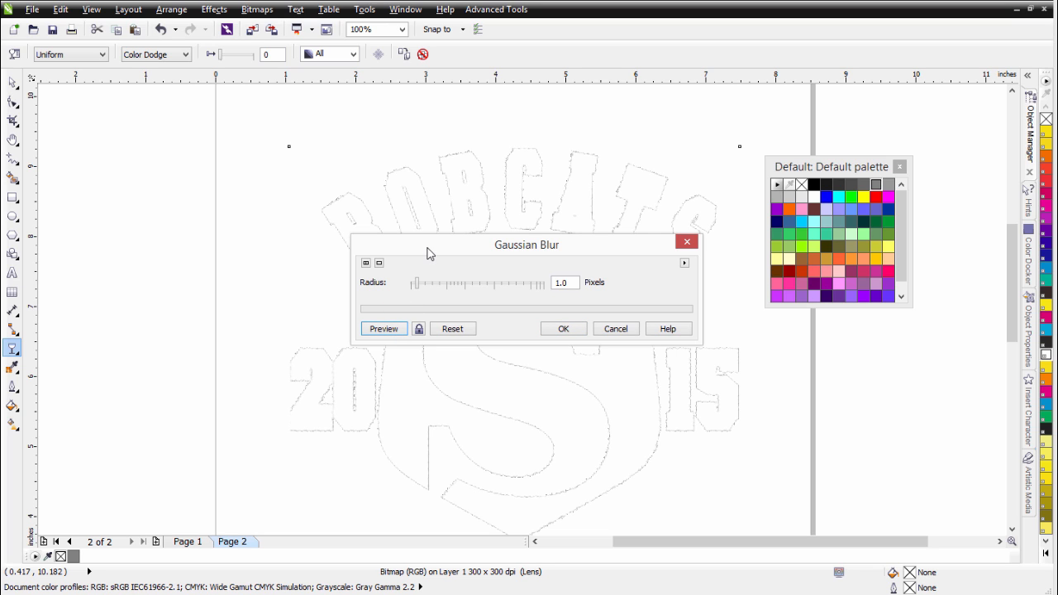
drag(425, 246, 517, 241)
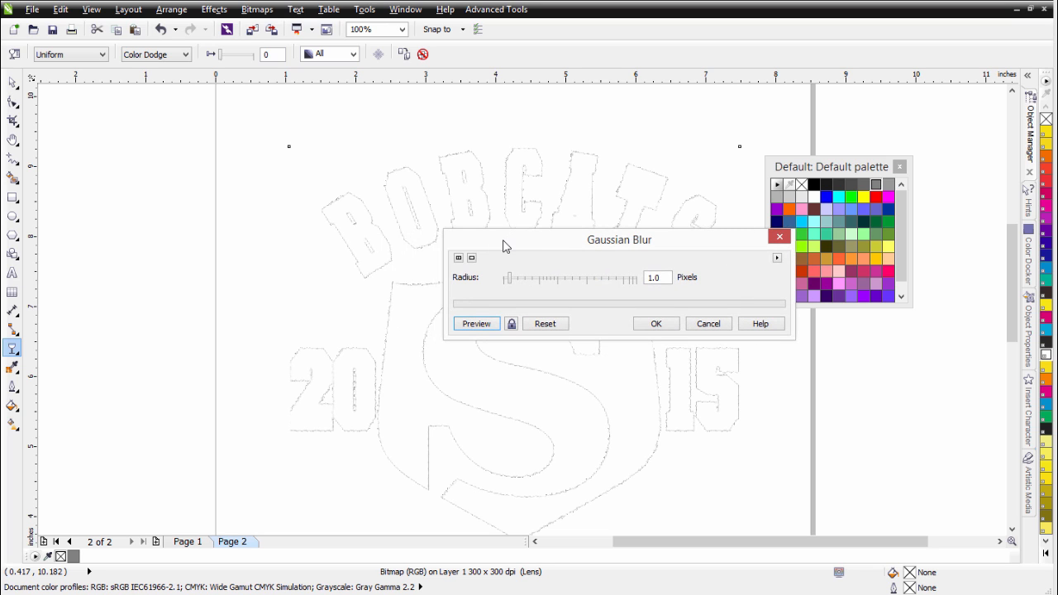
click(516, 279)
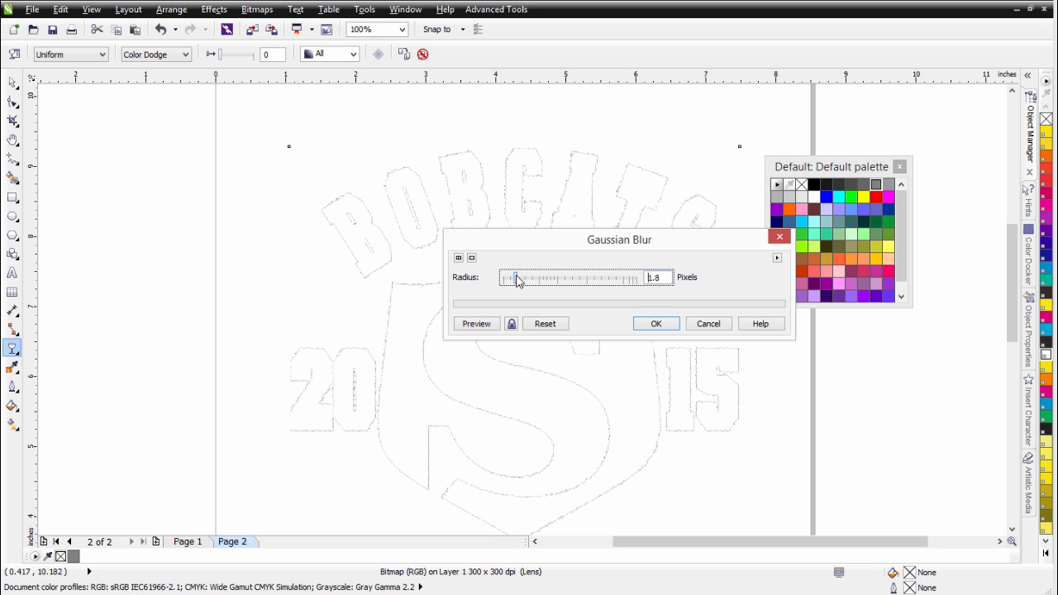
click(477, 323)
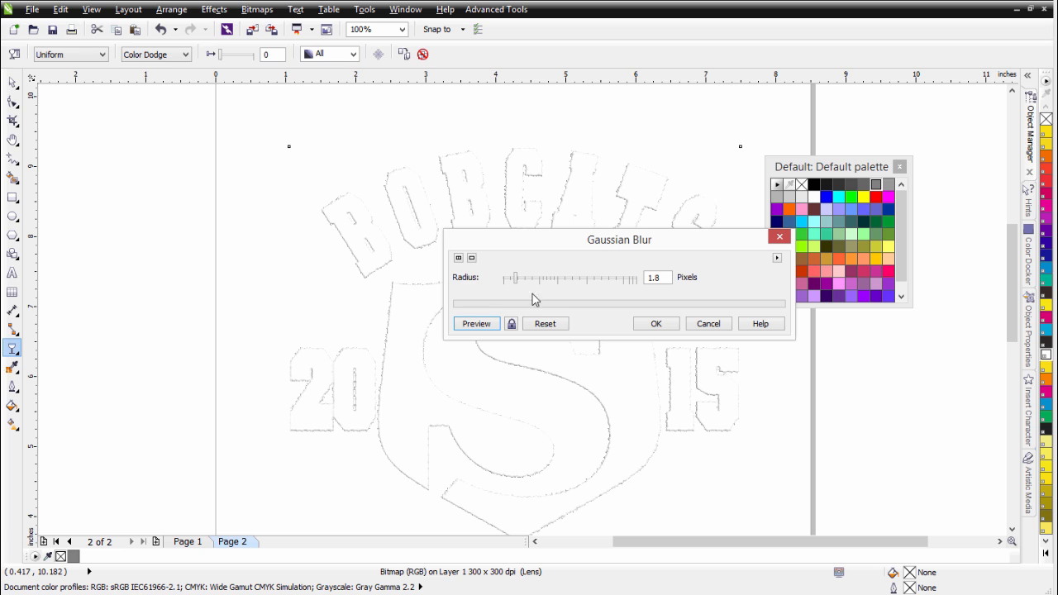
click(658, 324)
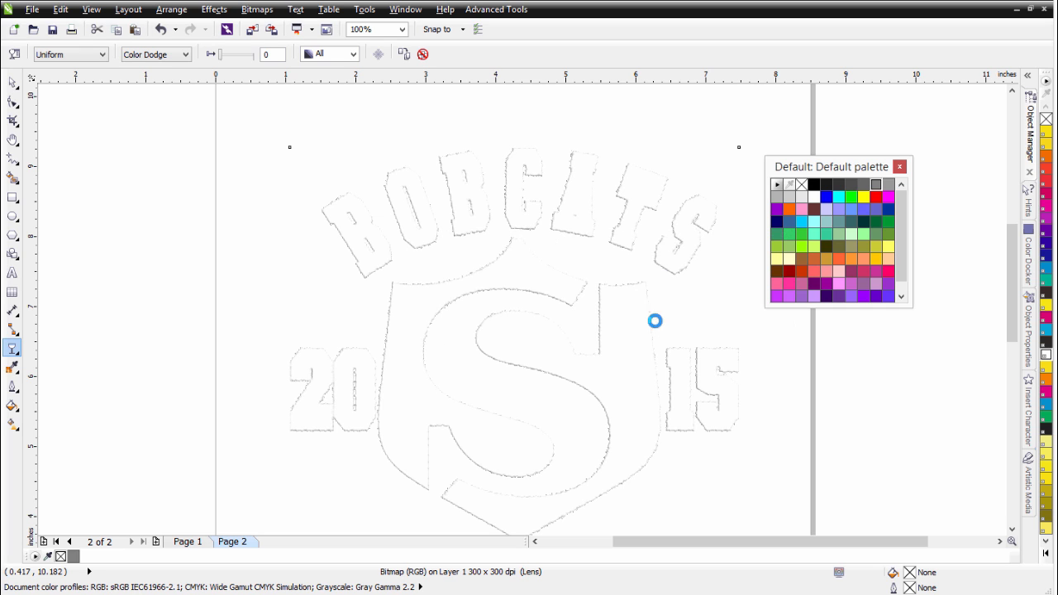
Try a Tone Curve adjustment on the blurred copy with a curve point at 138, 112 and preview it.
scroll(433, 249, up, 2)
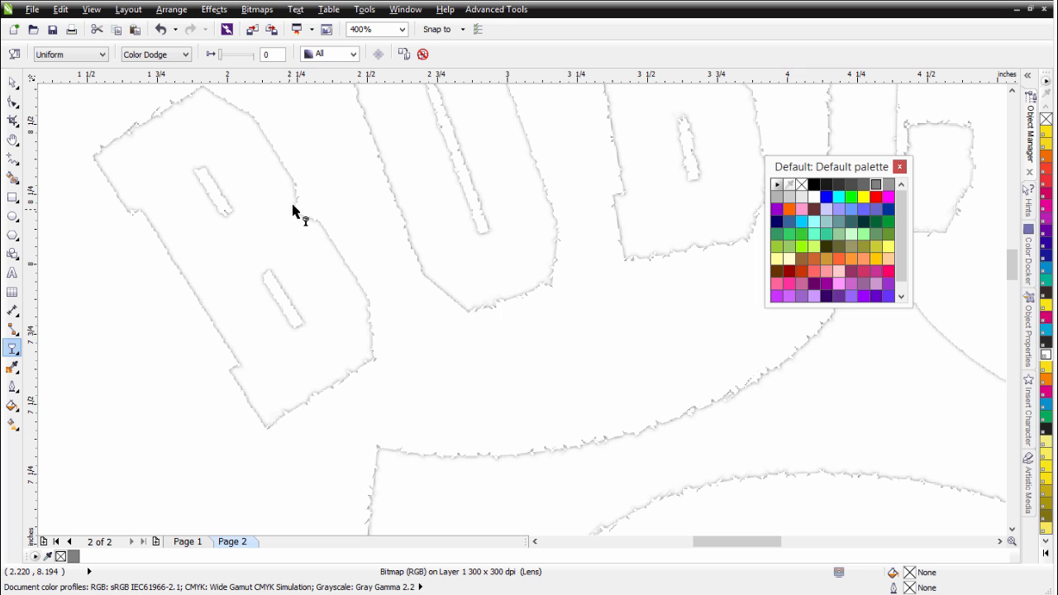
click(214, 9)
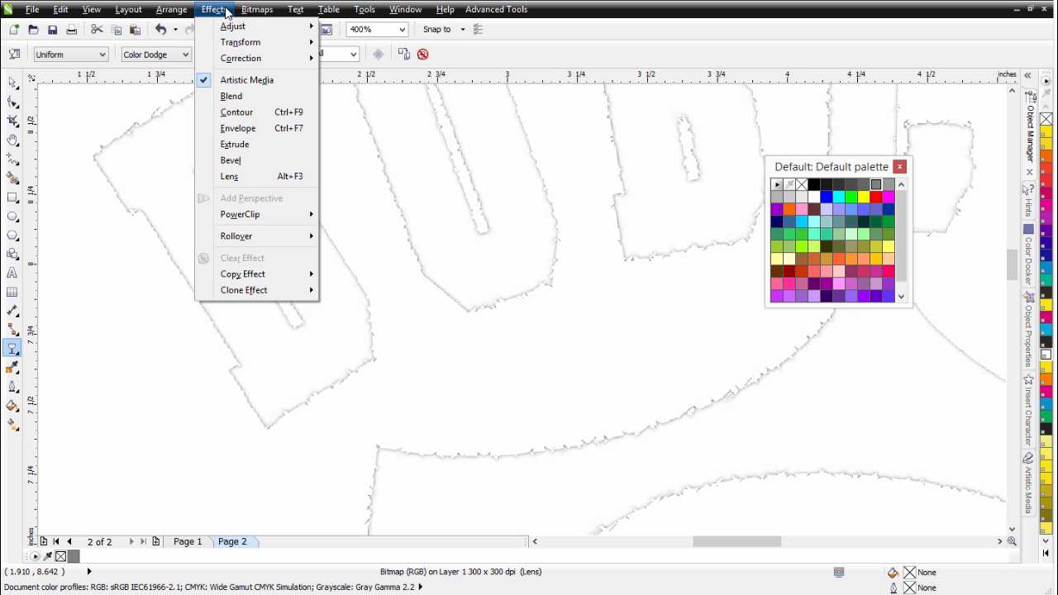
mouse_move(232, 31)
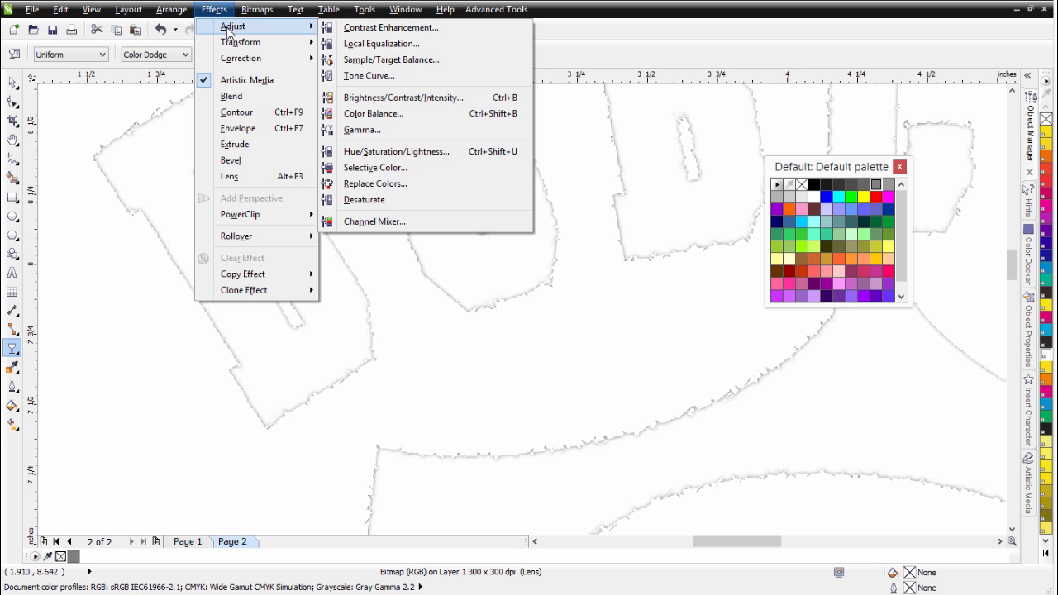
click(414, 78)
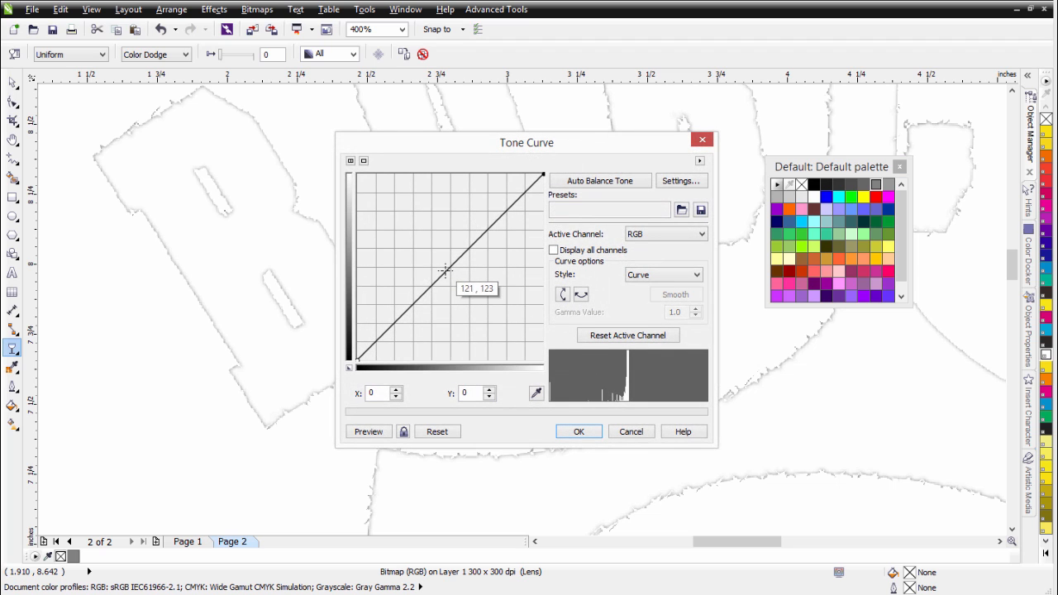
click(448, 272)
drag(447, 272, 458, 278)
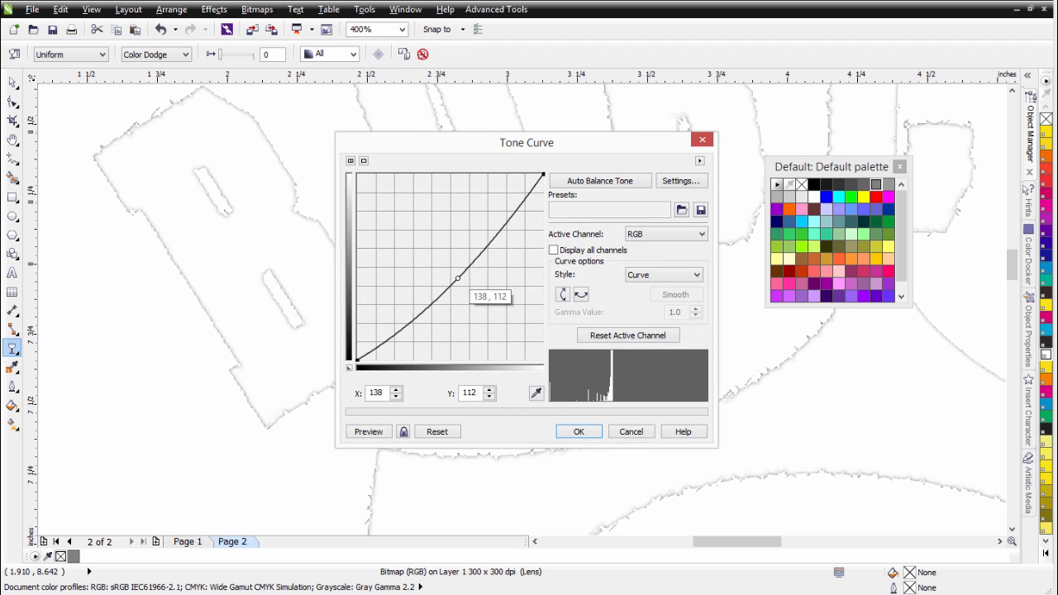
click(369, 432)
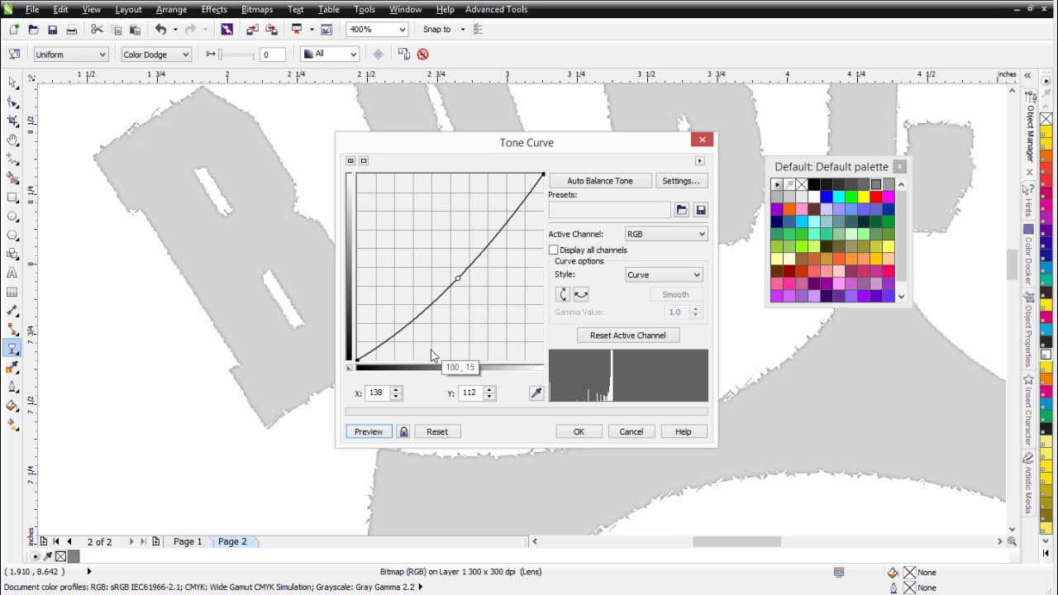
drag(457, 278, 447, 269)
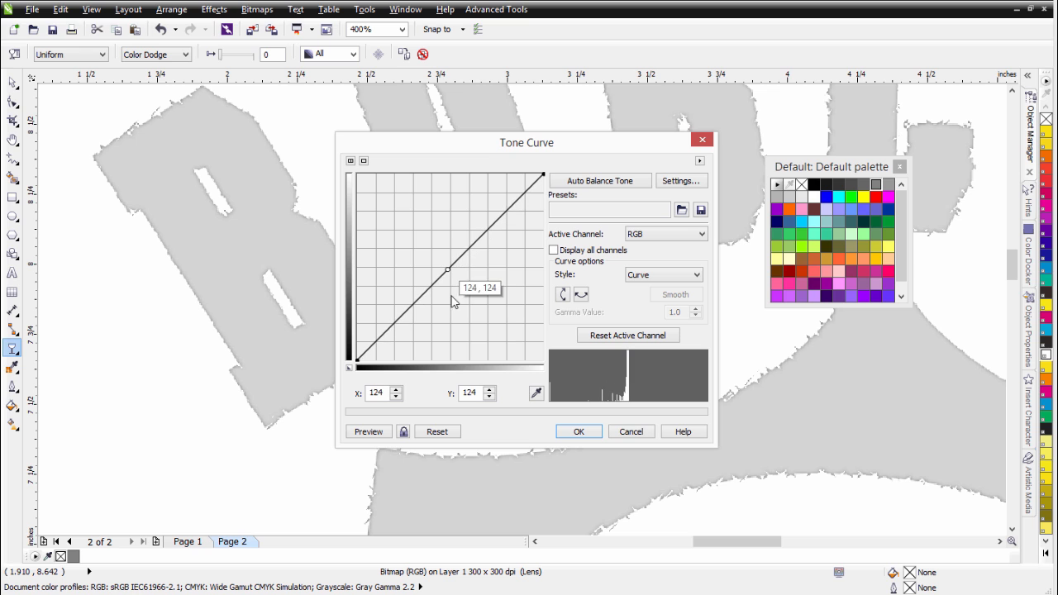
click(642, 435)
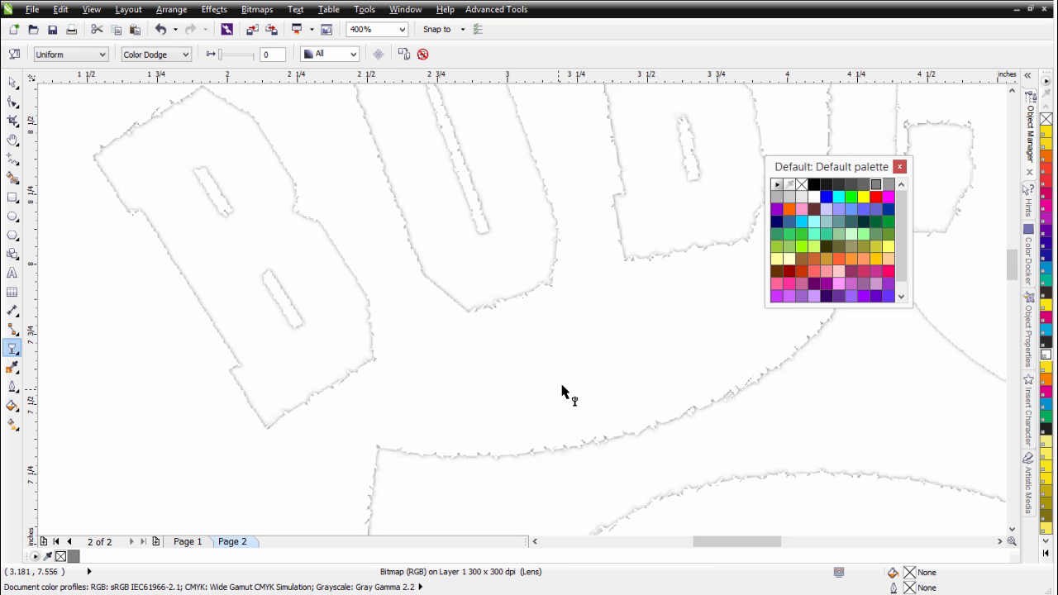
Examine the rough outline of the BOBCATS lettering and shield at several magnifications.
scroll(563, 393, down, 2)
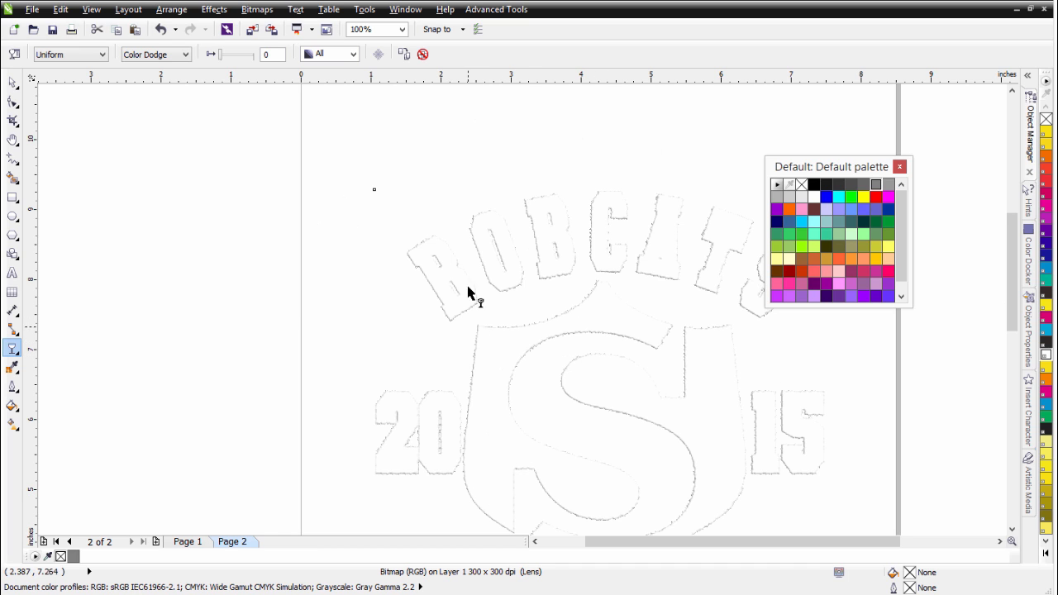
scroll(447, 284, up, 2)
scroll(525, 310, up, 1)
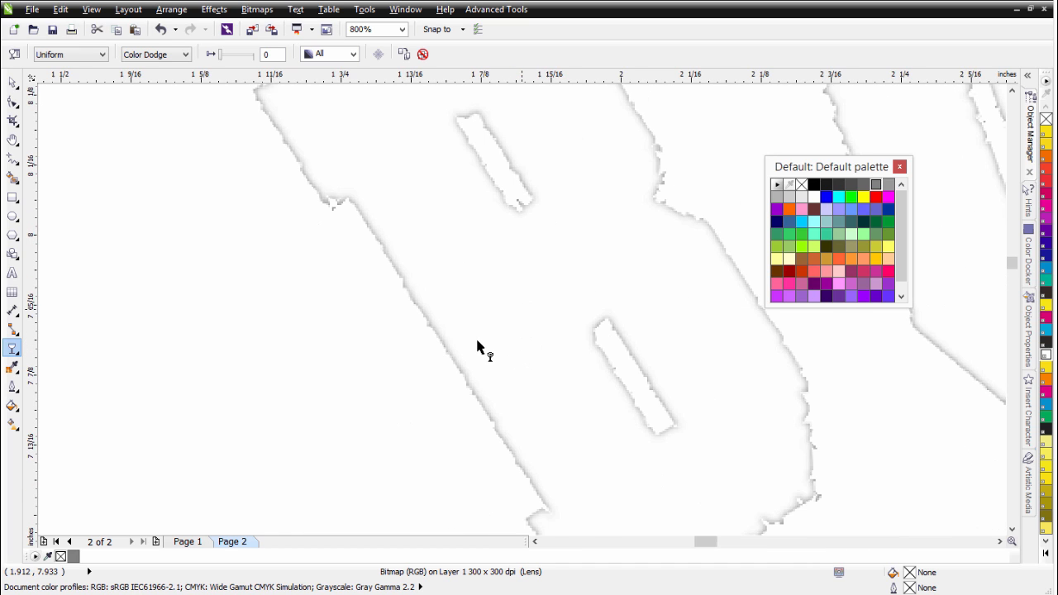
scroll(478, 348, up, 1)
scroll(529, 310, down, 5)
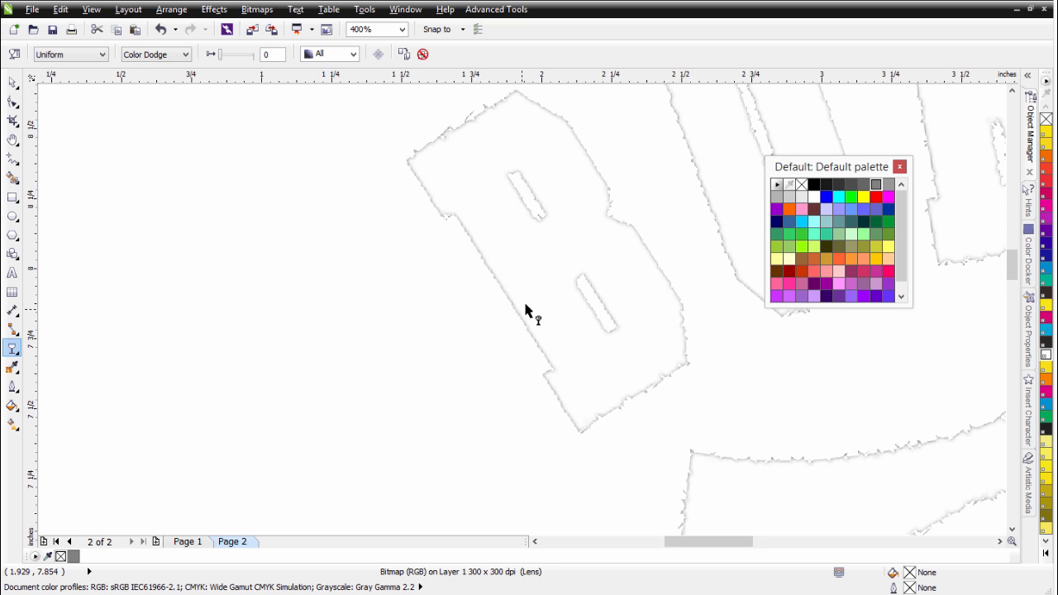
scroll(543, 318, up, 2)
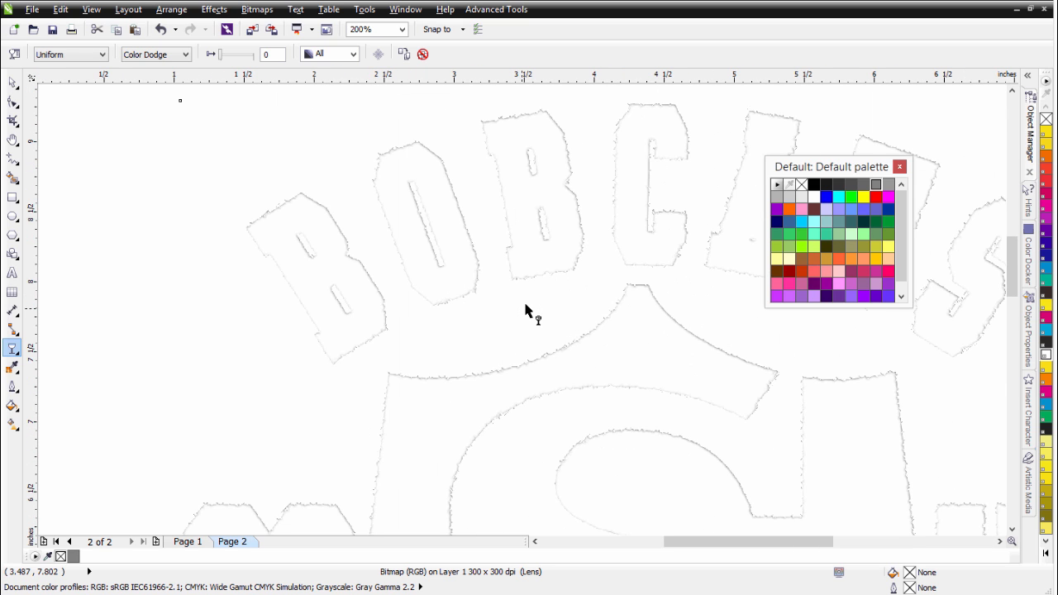
Try a duplicate of the blurred outline bitmap with the Subtract merge mode, check it at several magnifications and discard it.
click(117, 31)
click(134, 30)
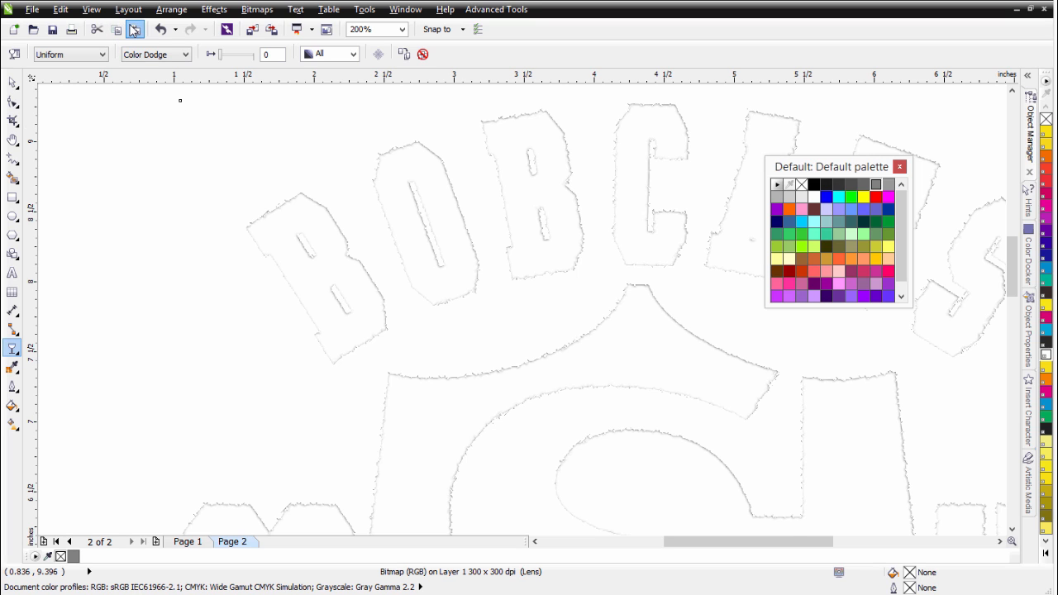
click(184, 55)
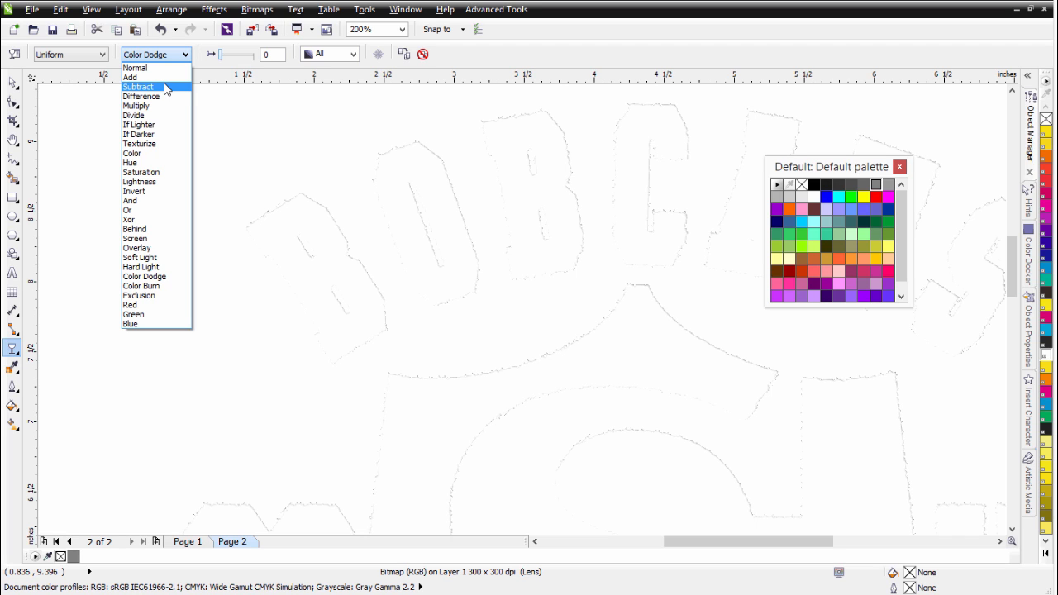
click(165, 87)
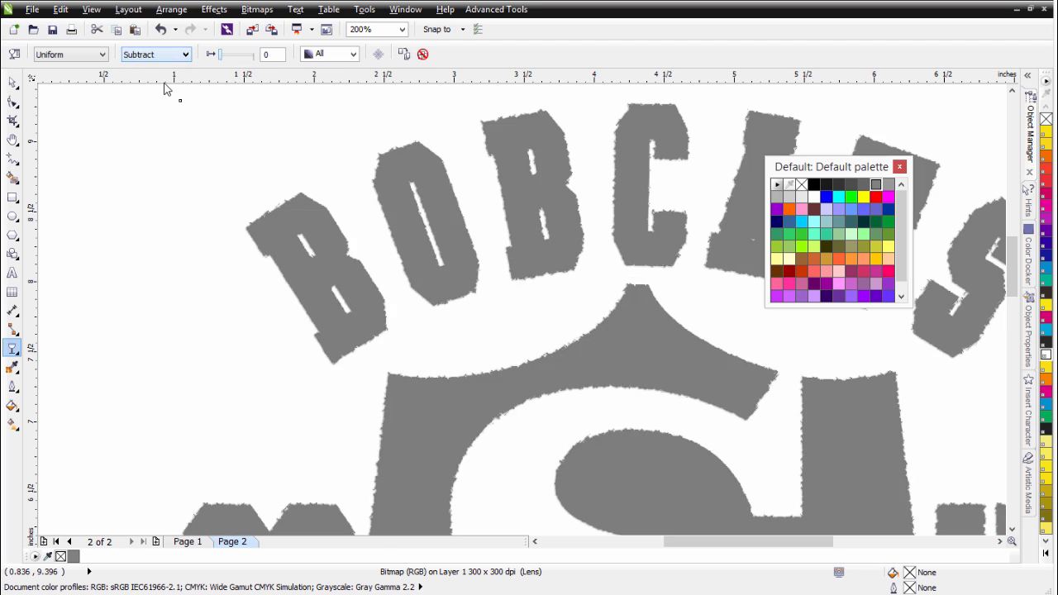
scroll(401, 230, up, 1)
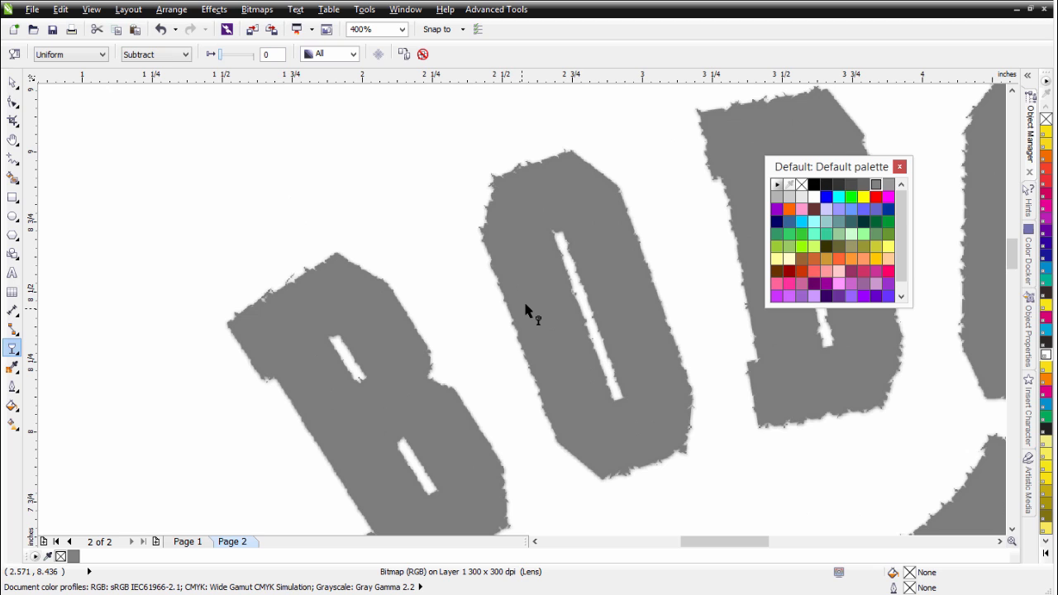
scroll(526, 310, down, 4)
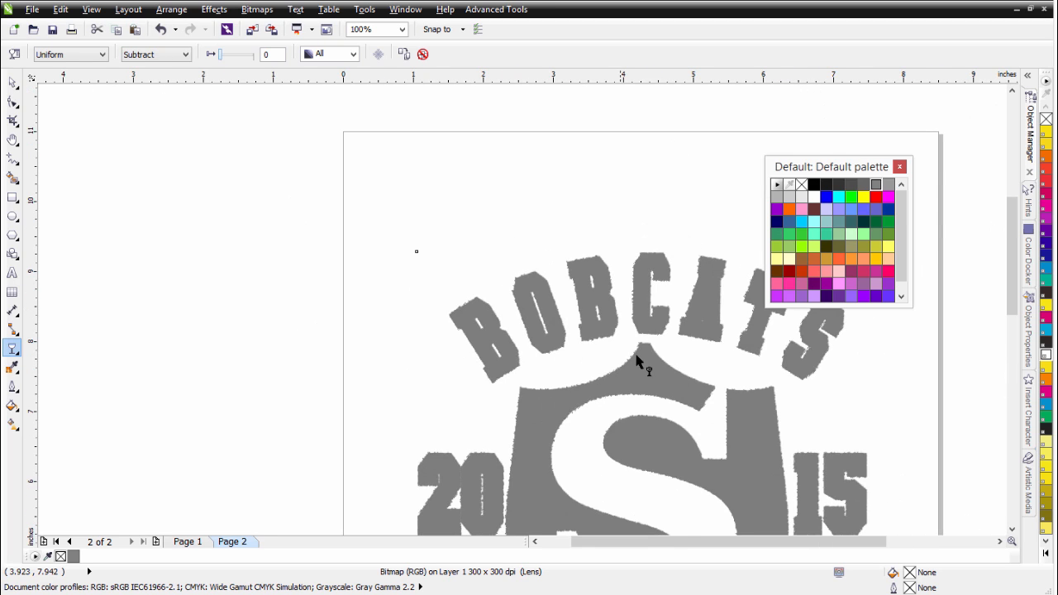
scroll(525, 311, up, 2)
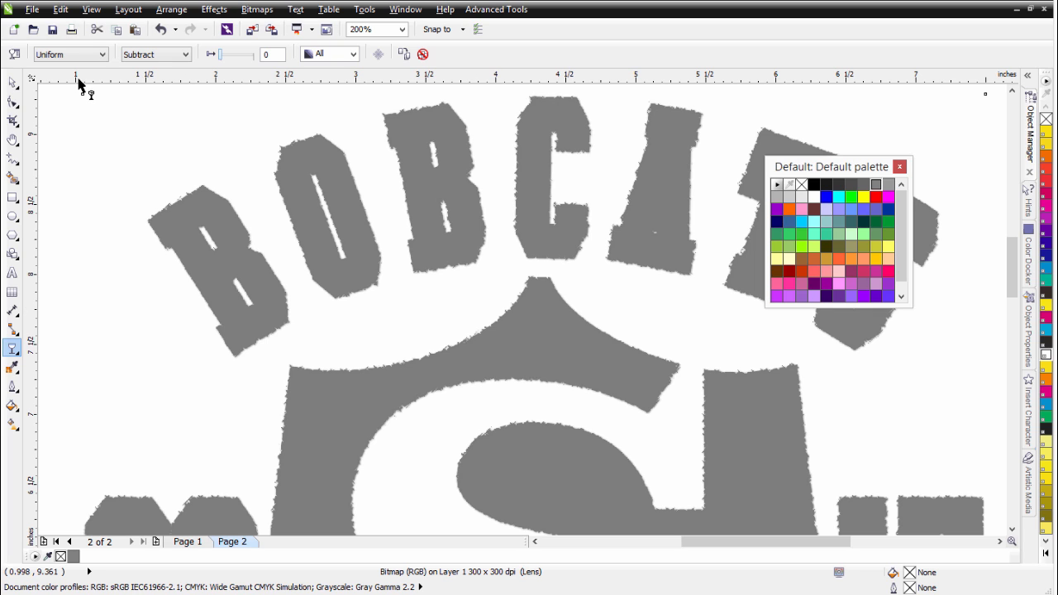
click(13, 83)
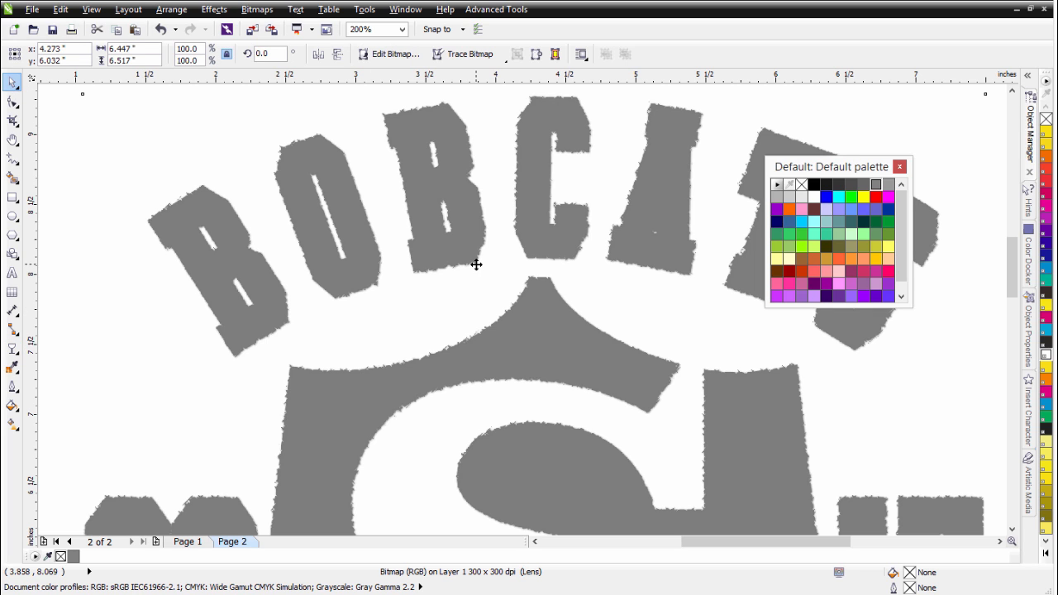
key(Delete)
click(456, 268)
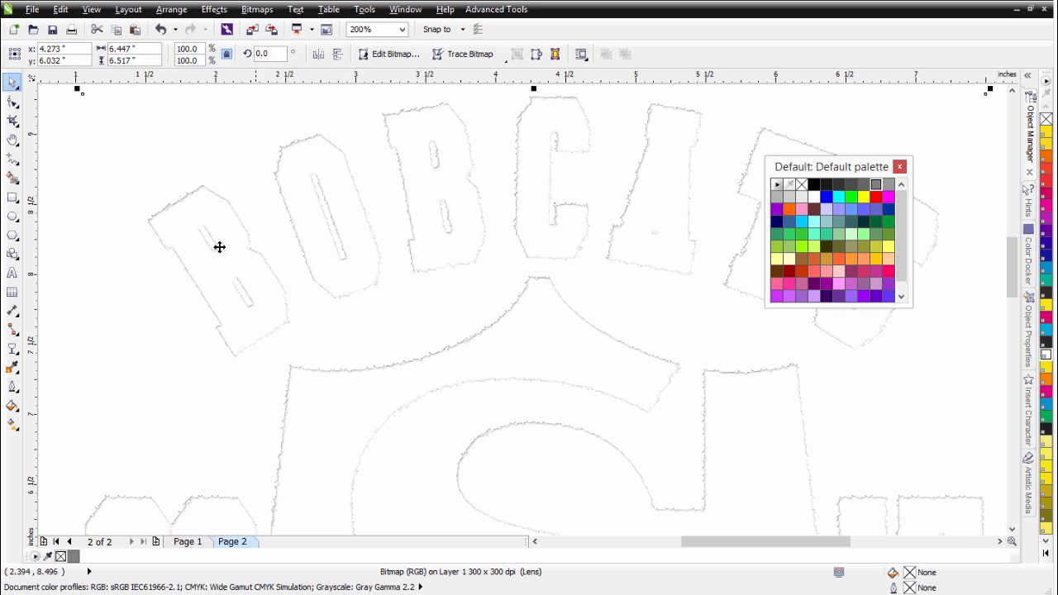
Ungroup the two-object BOBCATS artwork on Page 1, keeping it in its original position, and clear the selection.
click(188, 541)
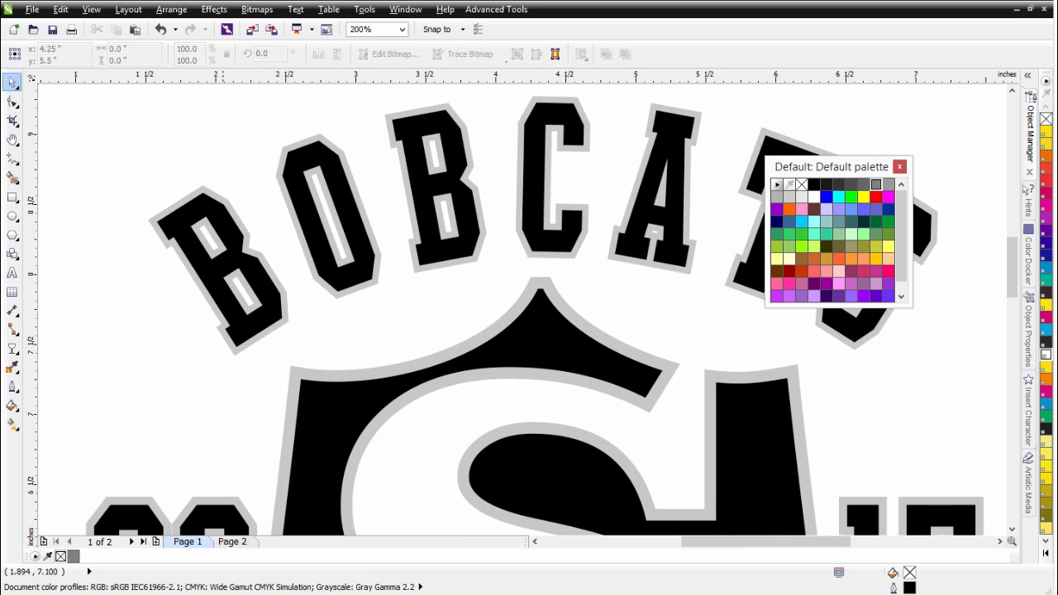
click(220, 323)
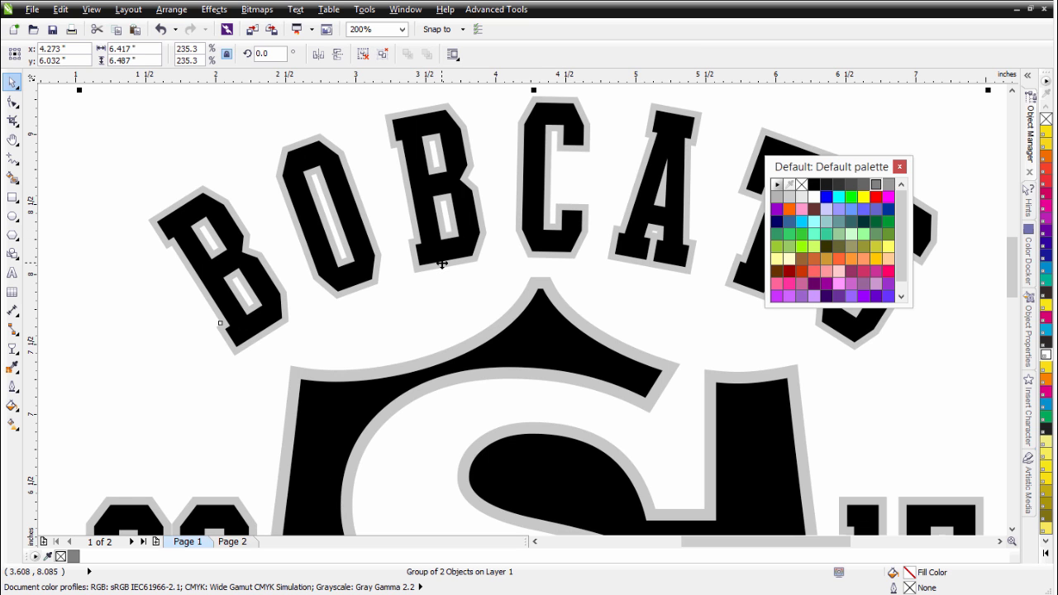
drag(220, 322, 258, 358)
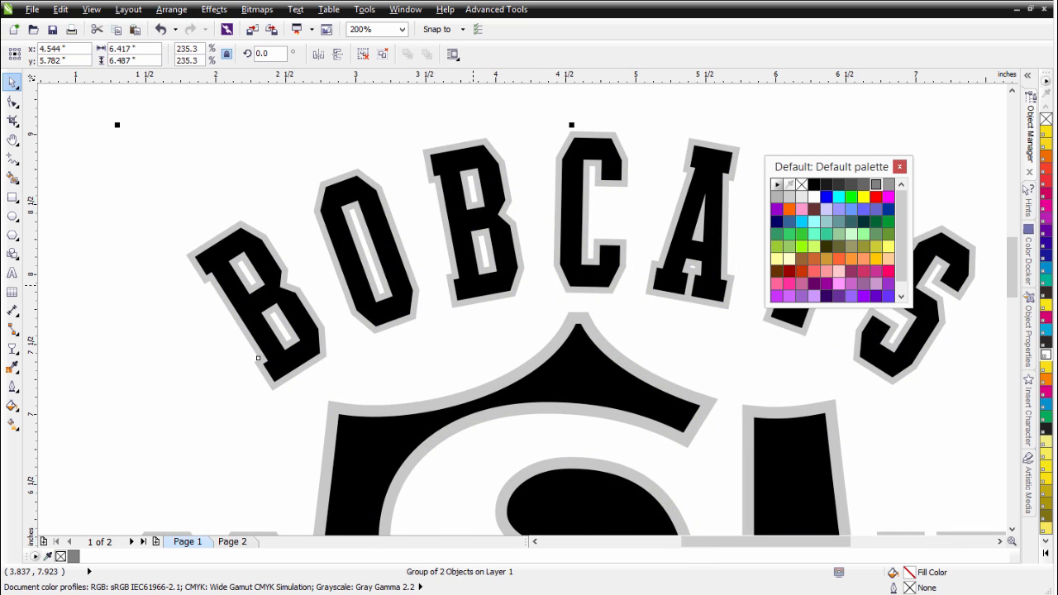
key(ctrl+z)
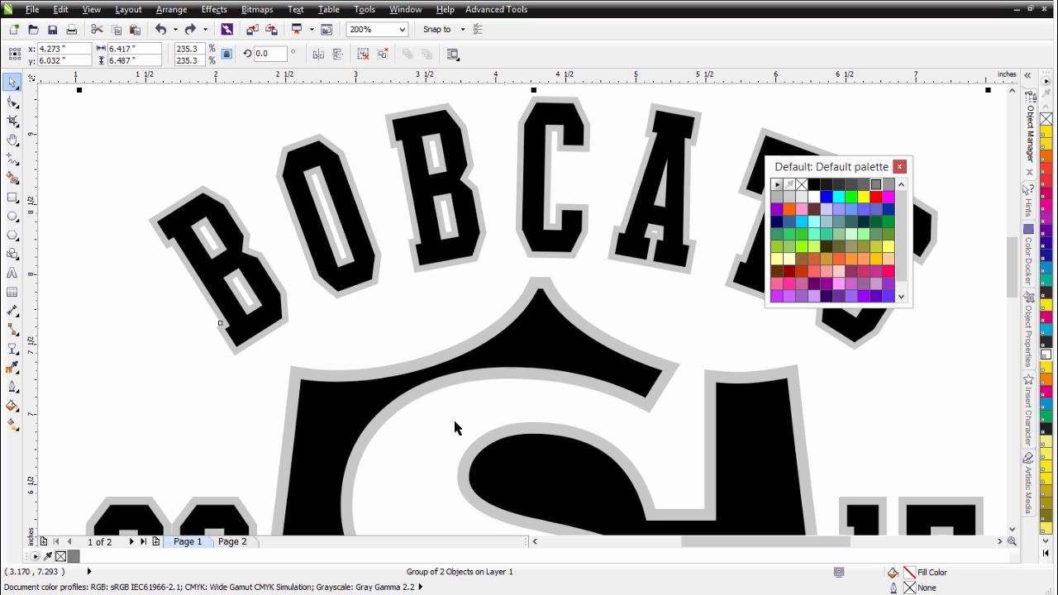
click(379, 56)
click(264, 102)
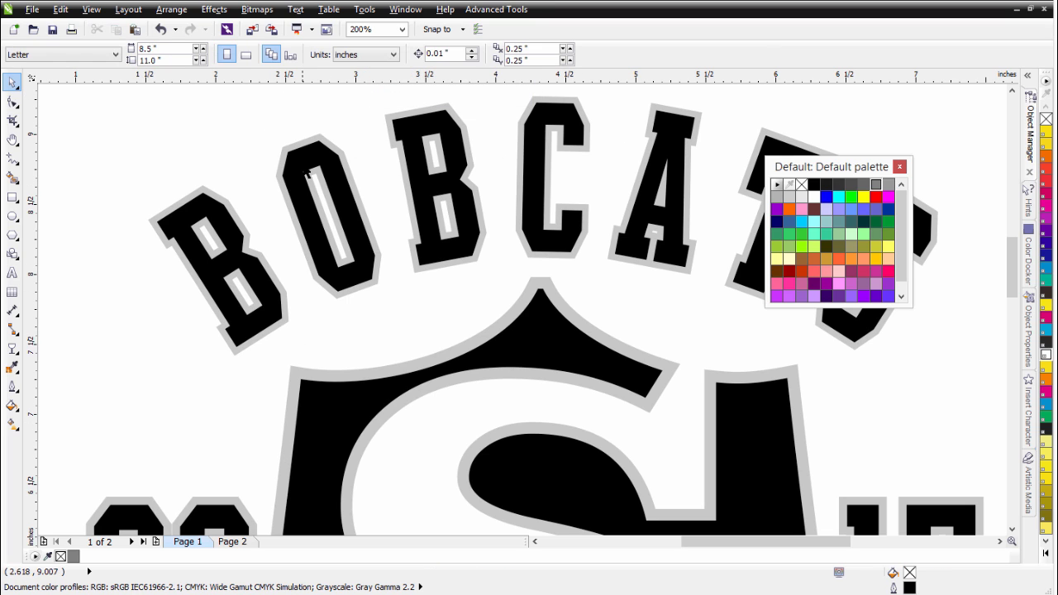
Copy the black artwork curve from Page 1 onto Page 2 and fill it with grey R:128 G:128 B:128.
click(252, 206)
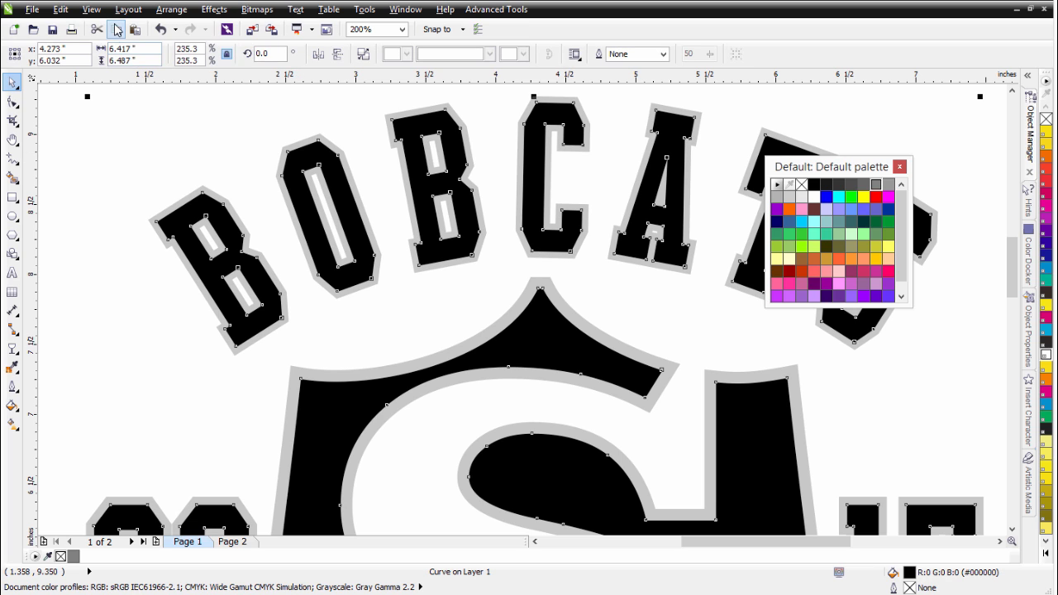
click(240, 542)
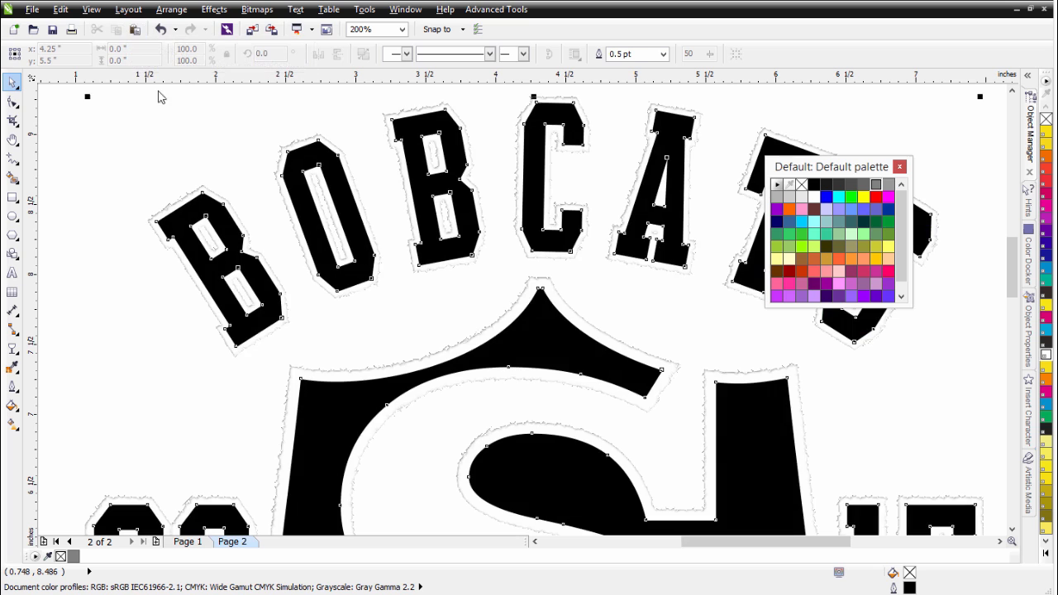
click(876, 183)
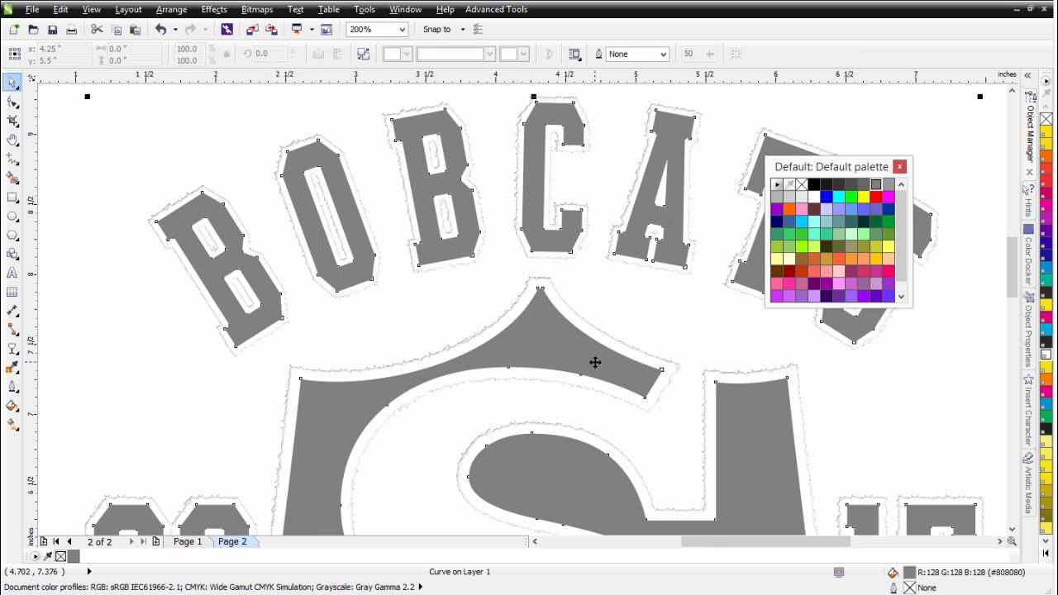
Convert the grey curve to a 300 dpi, 24-bit RGB bitmap with anti-aliasing and a transparent background.
click(256, 10)
click(273, 27)
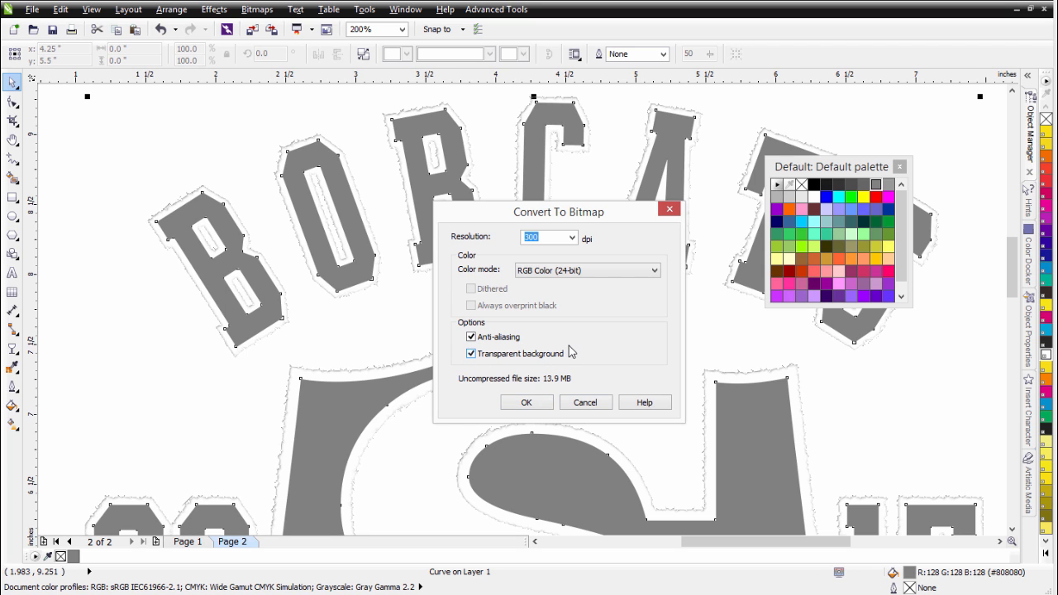
click(538, 402)
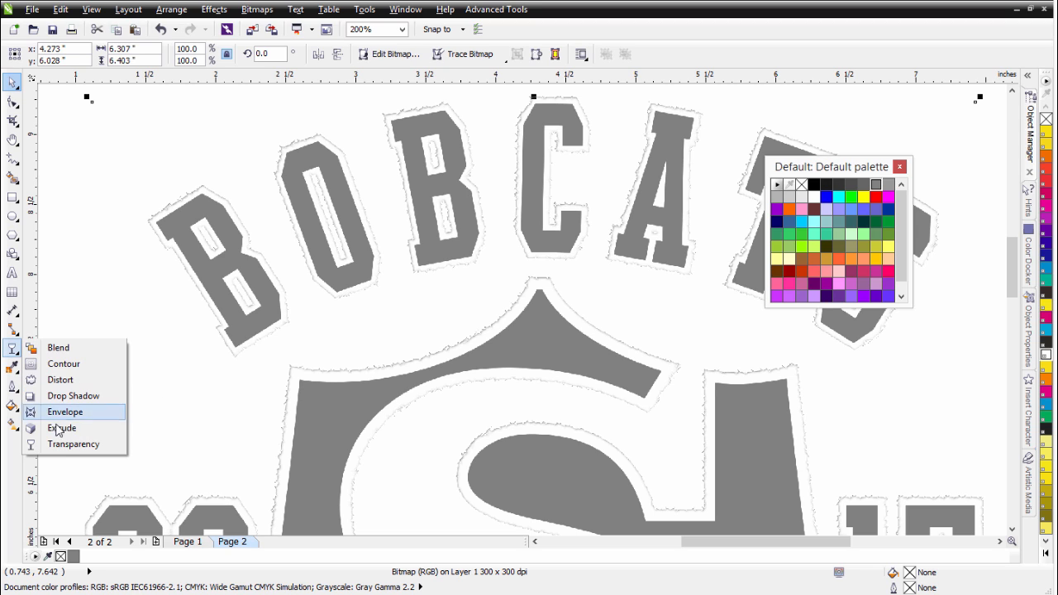
Apply a Uniform transparency to the selected inner-artwork bitmap with the Color Dodge merge mode and a starting transparency of 0.
click(51, 443)
click(68, 56)
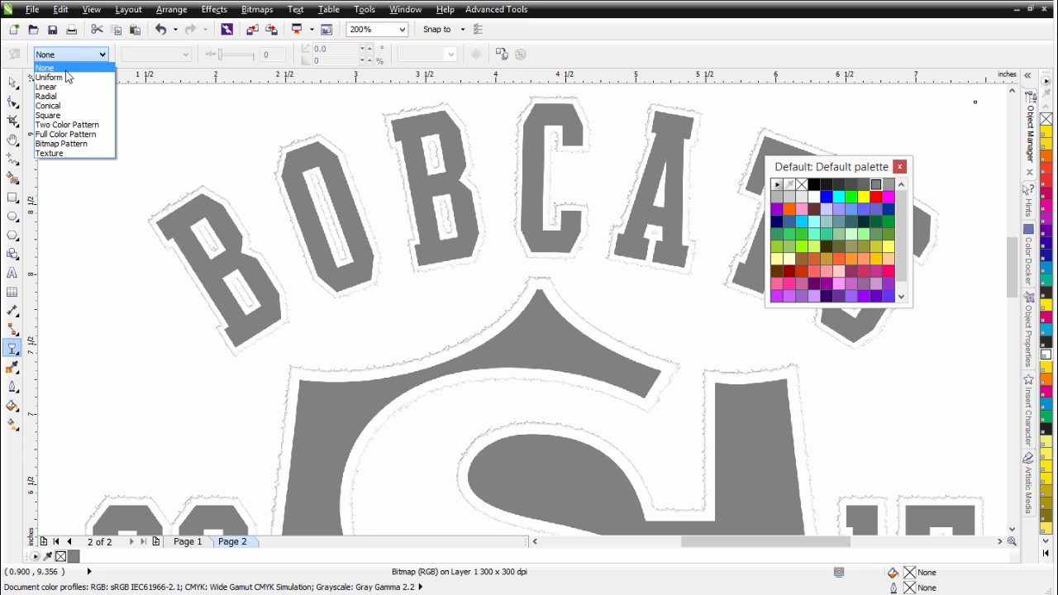
click(67, 77)
click(148, 54)
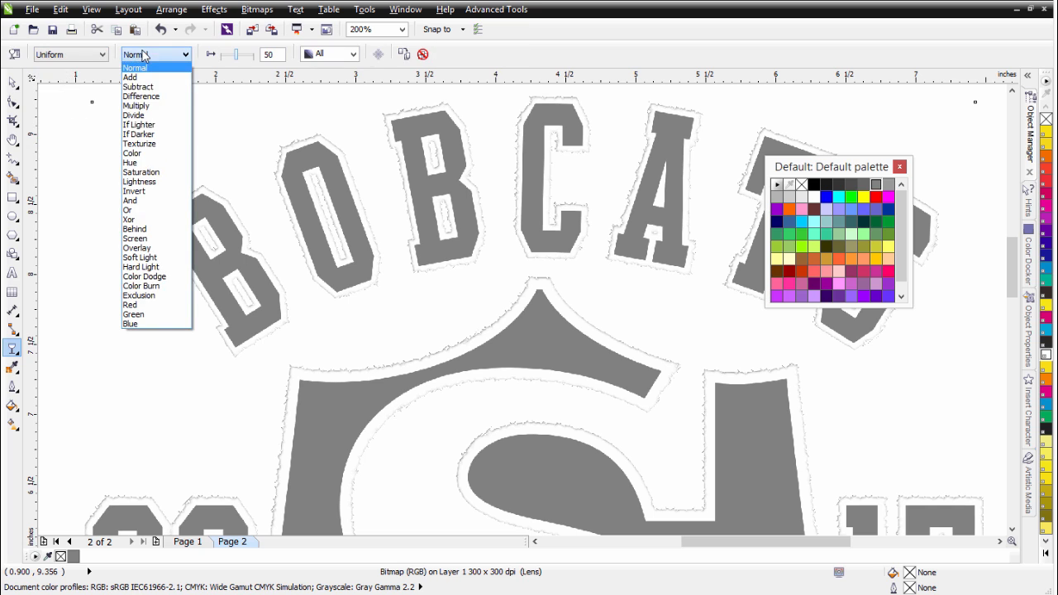
click(150, 276)
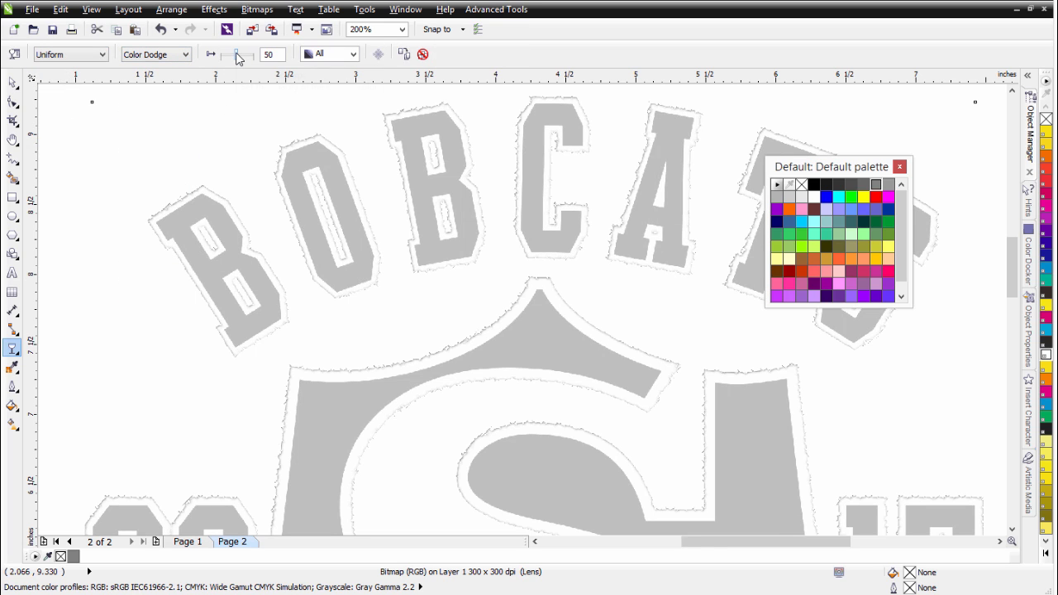
drag(237, 56, 210, 56)
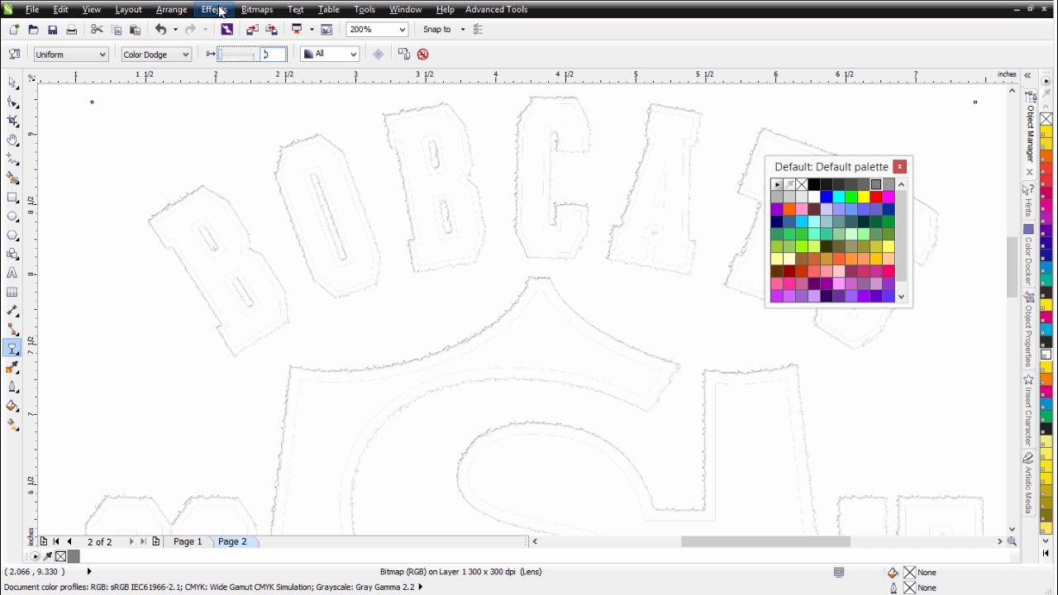
Apply a Gaussian Blur with a 10-pixel radius to the inner Color Dodge bitmap, previewing 2 and 13 pixels first.
click(257, 9)
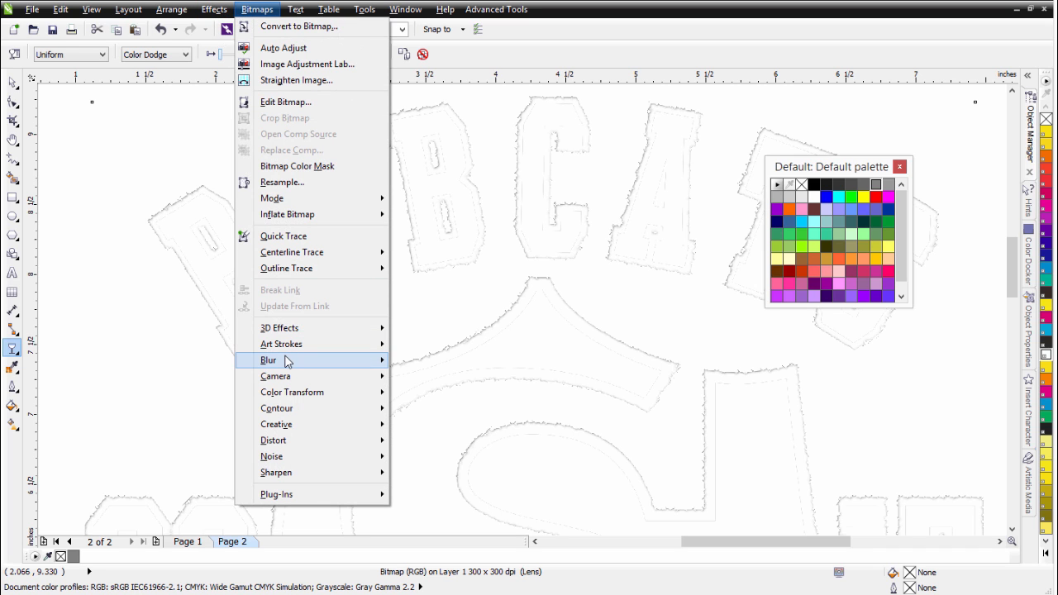
mouse_move(301, 359)
click(446, 378)
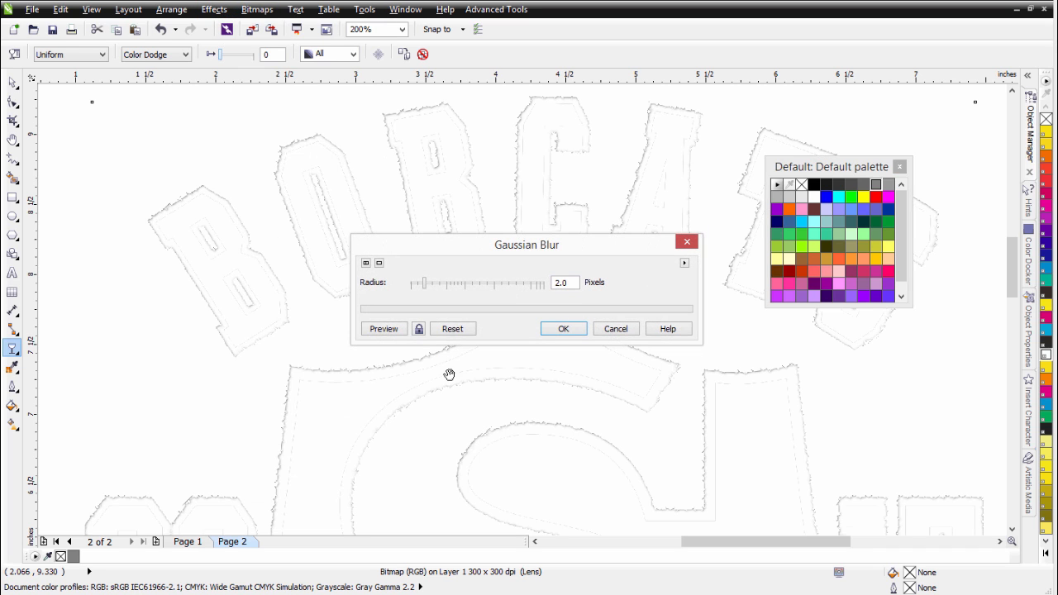
click(394, 330)
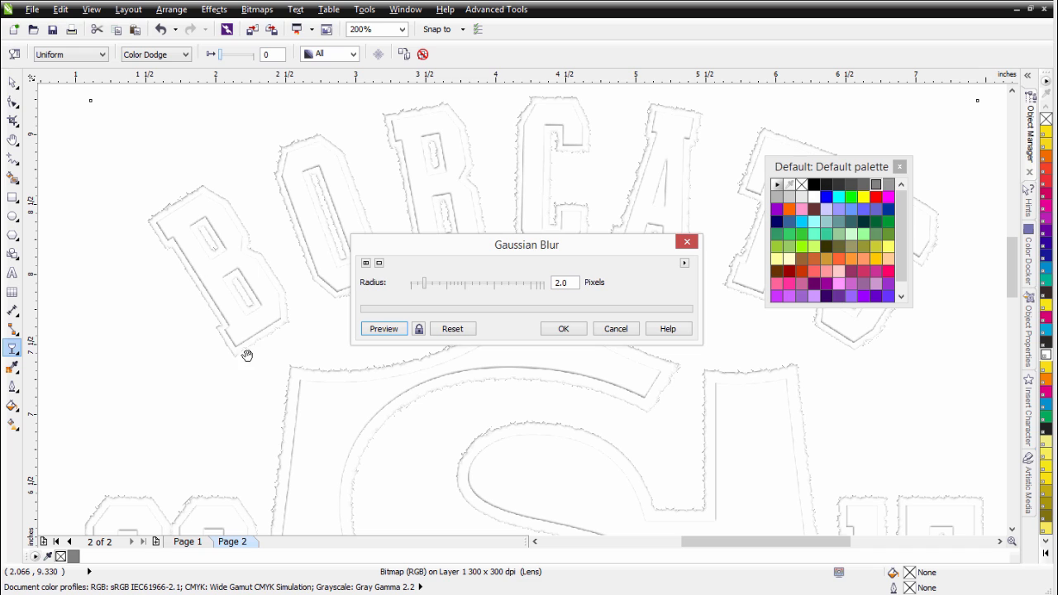
click(444, 285)
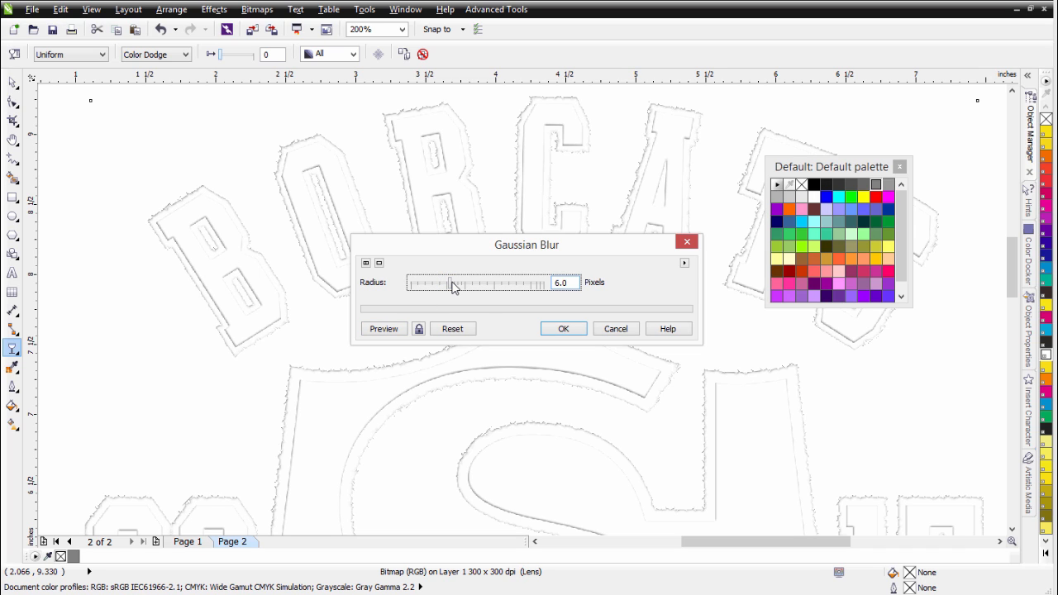
drag(462, 287, 469, 288)
click(385, 328)
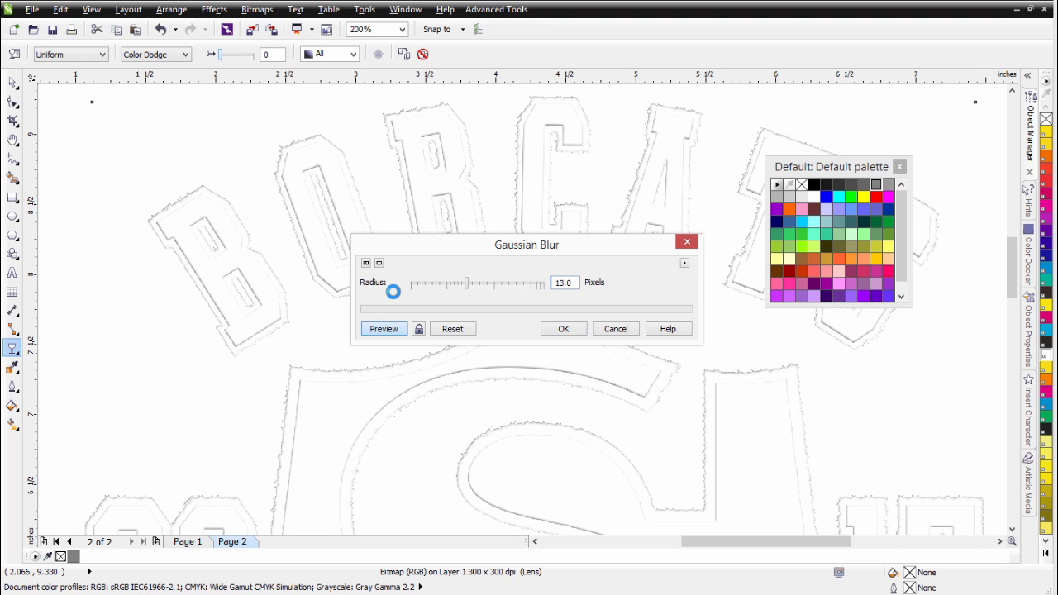
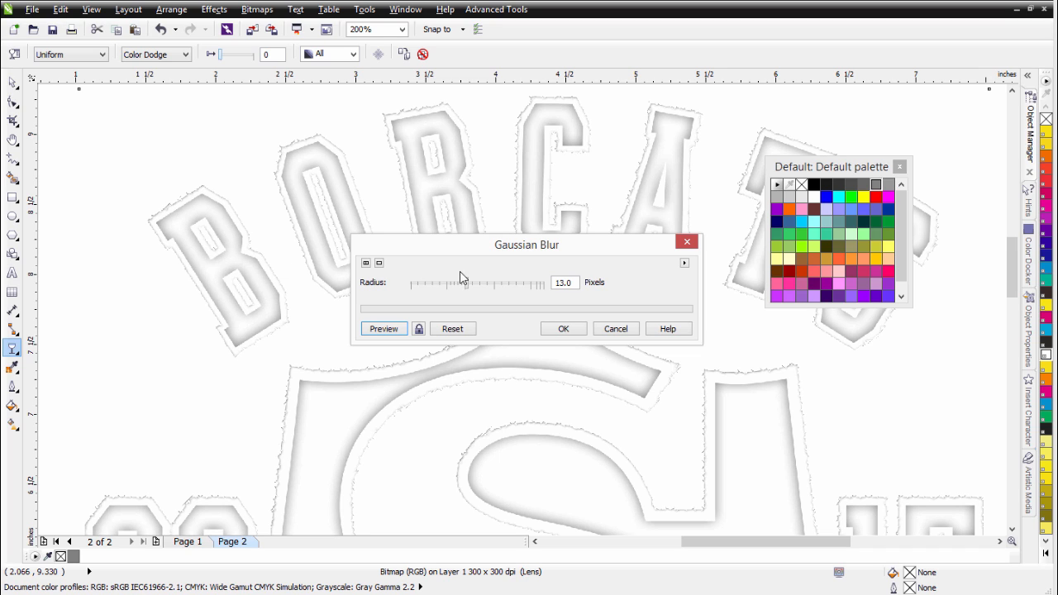
drag(466, 291, 461, 283)
click(384, 329)
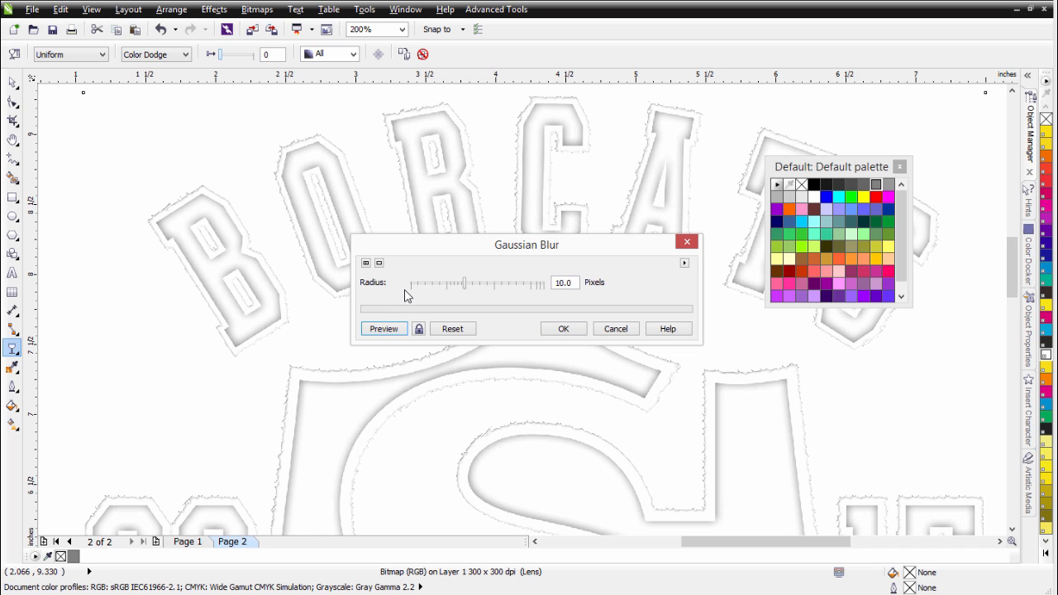
click(565, 330)
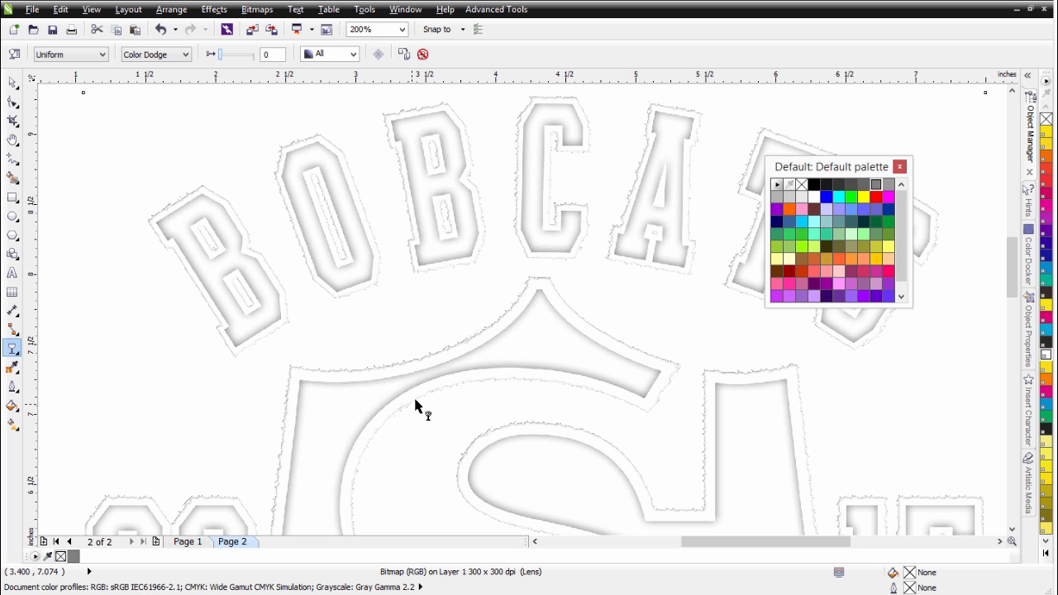
Display the object list unobstructed and select the two topmost bitmaps, the inner artwork, on Page 2's Layer 1.
scroll(415, 399, down, 1)
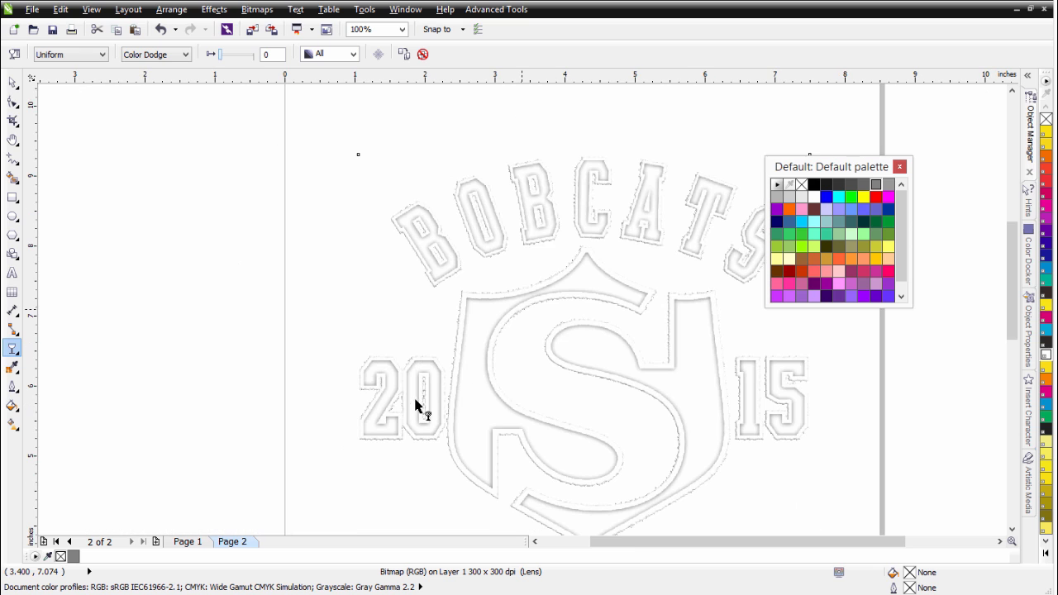
click(1030, 129)
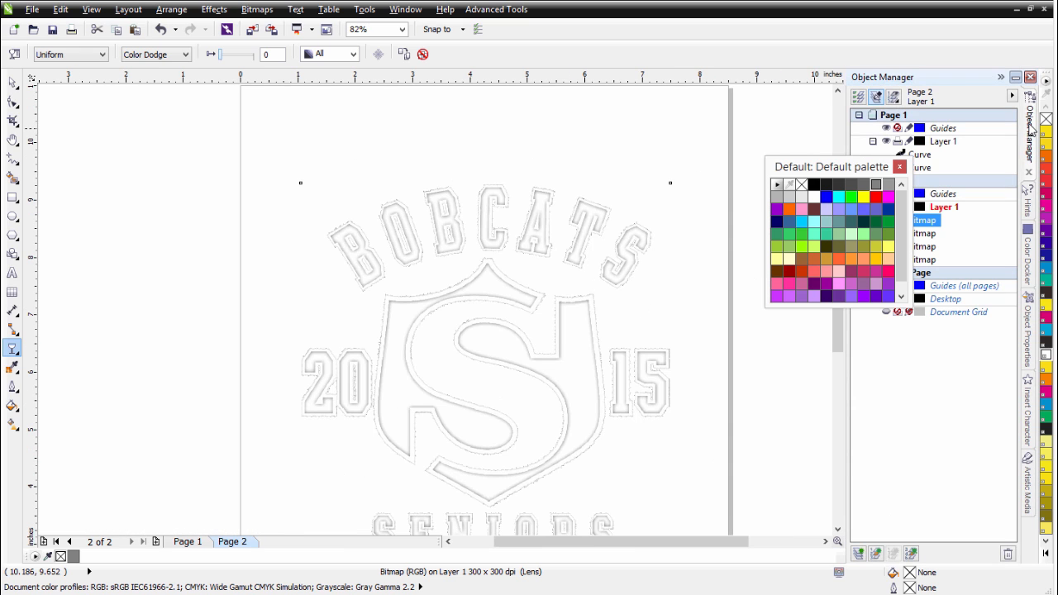
drag(889, 165, 256, 165)
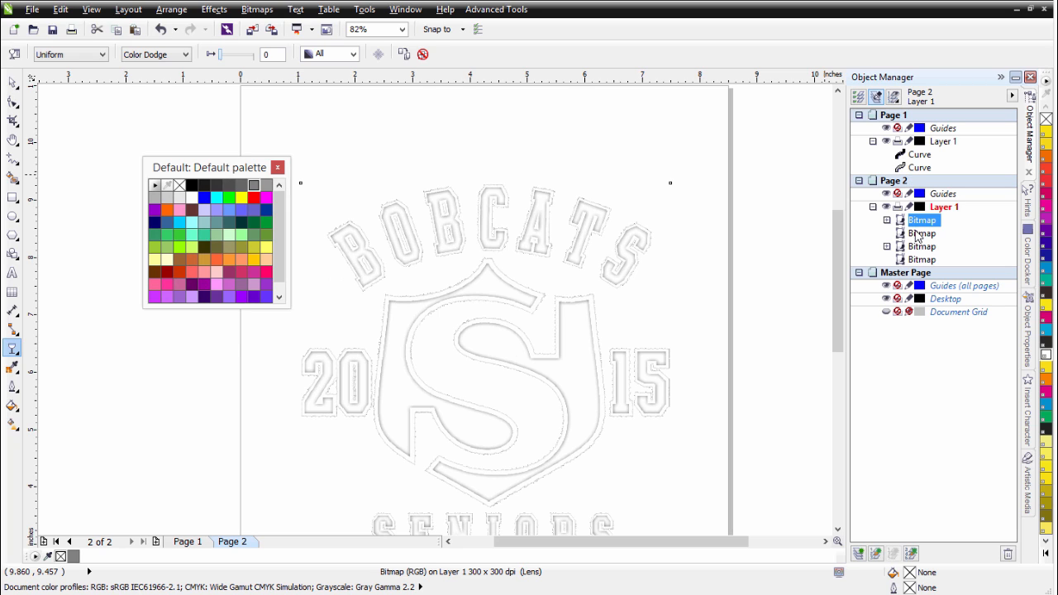
click(920, 234)
shift+click(922, 221)
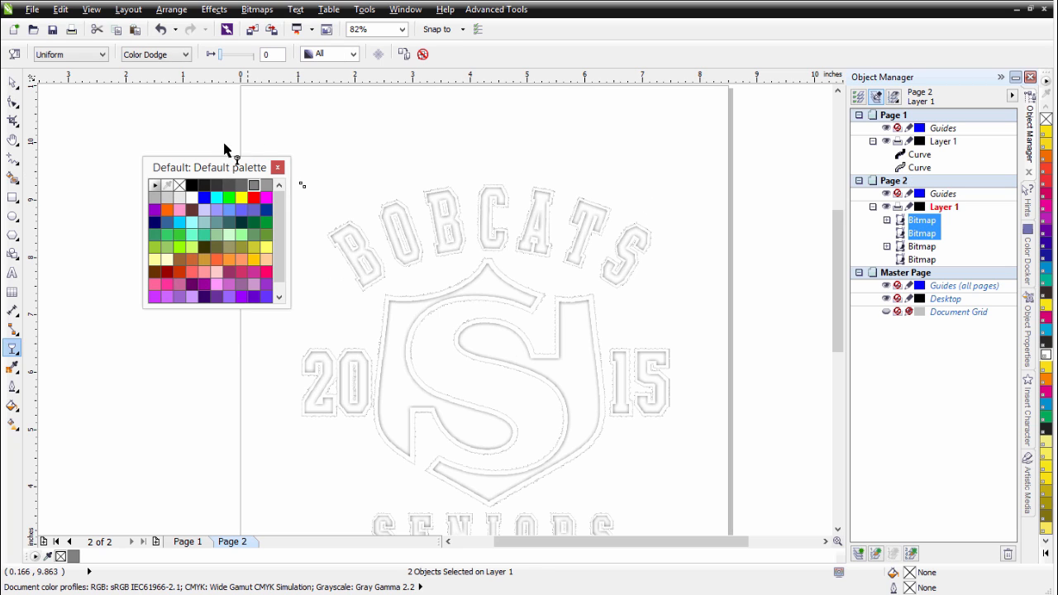
Move the two selected inner-artwork bitmaps aside to check what they contain, and undo the move.
click(12, 83)
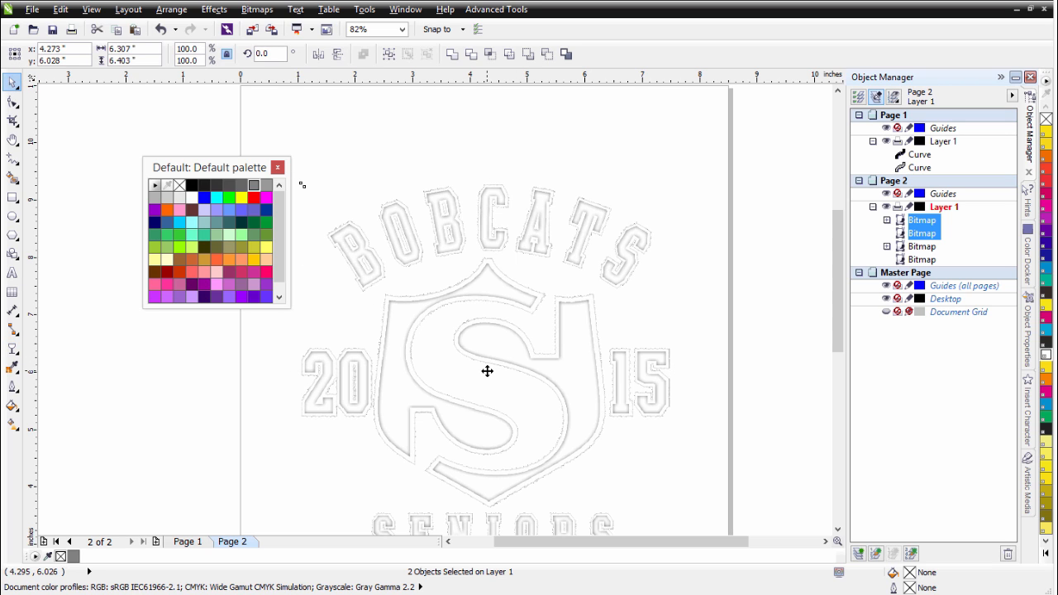
drag(487, 372, 730, 365)
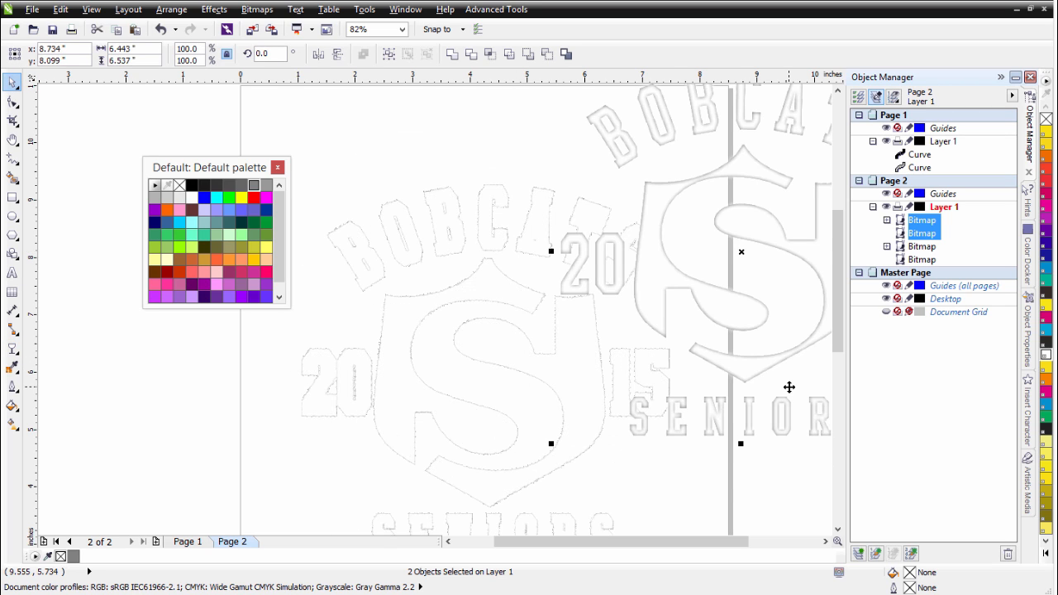
key(Escape)
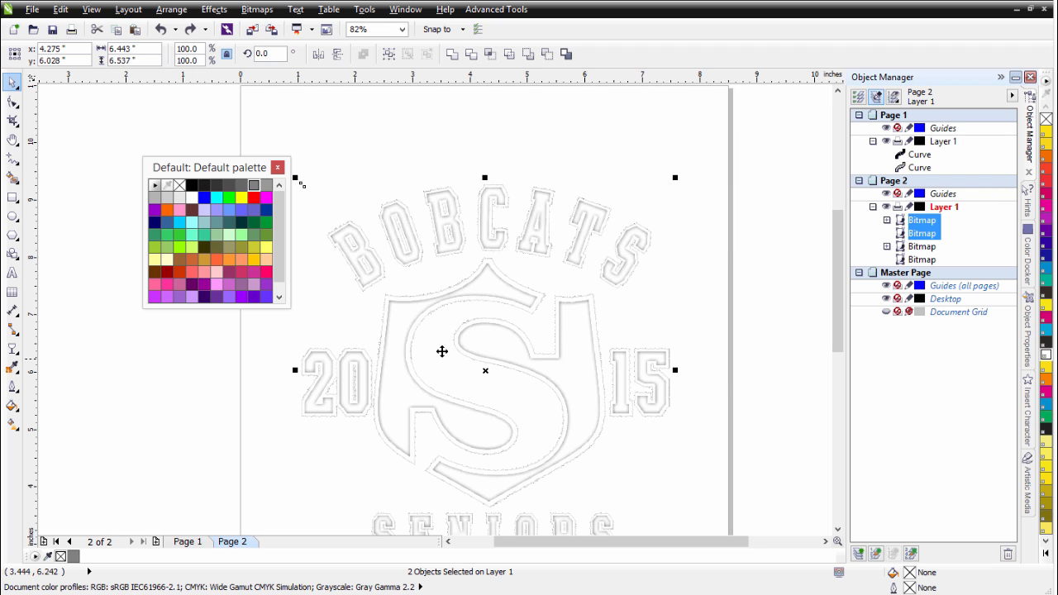
Convert the two selected inner-artwork bitmaps into a single 300 dpi RGB bitmap.
click(257, 9)
click(285, 23)
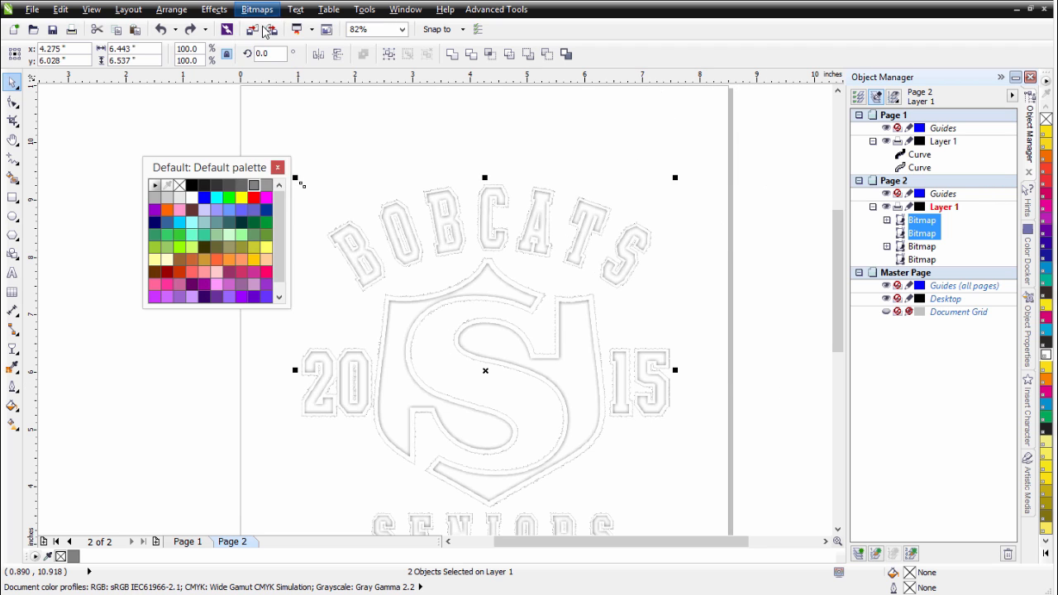
click(527, 403)
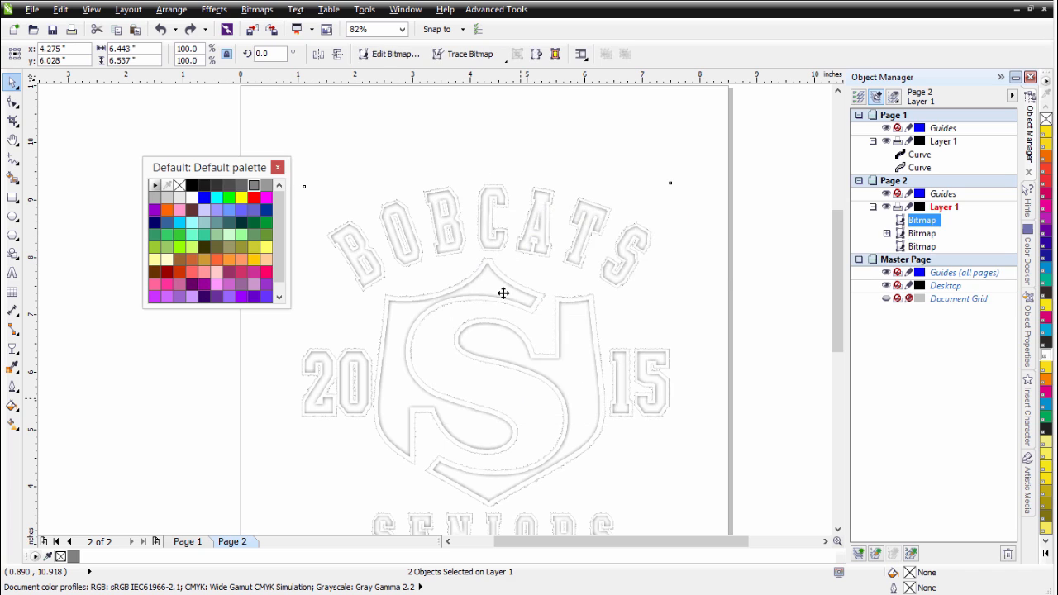
Merge the two lower contour bitmaps into one 300 dpi, 24-bit RGB bitmap with anti-aliasing and a transparent background.
click(923, 234)
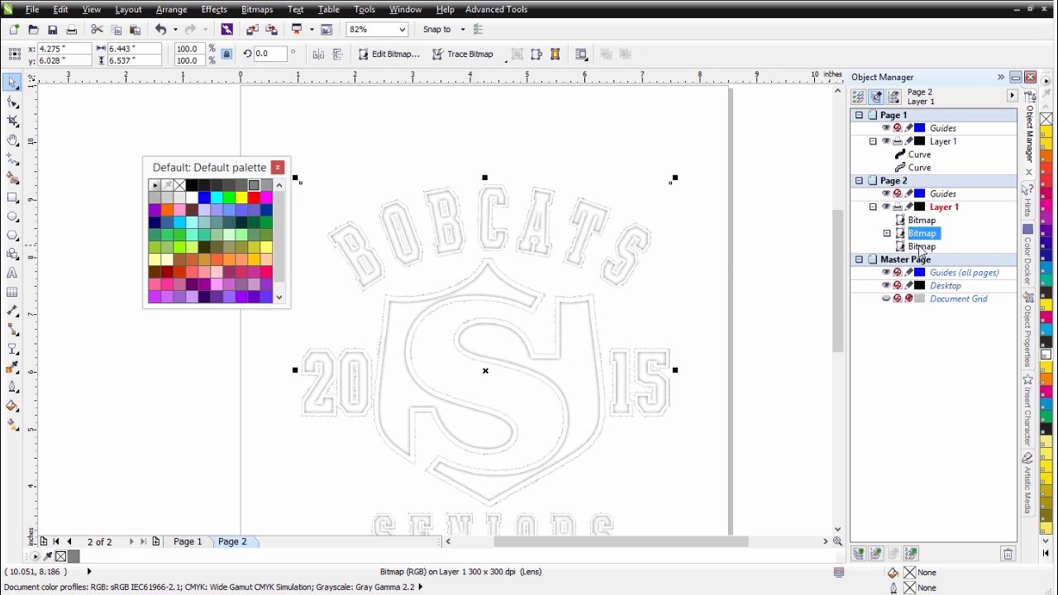
shift+click(920, 247)
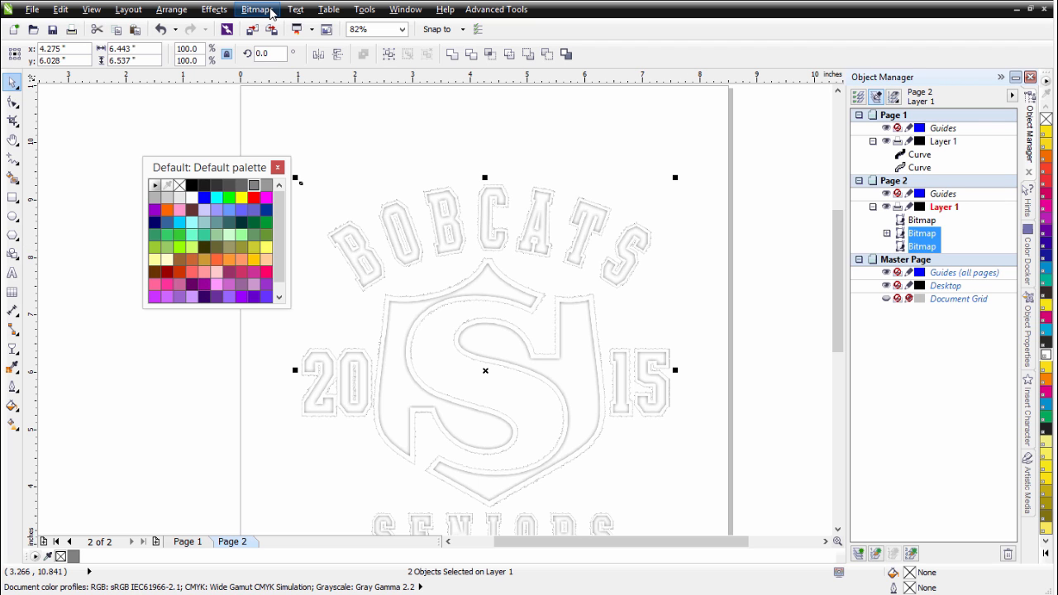
click(263, 10)
click(281, 29)
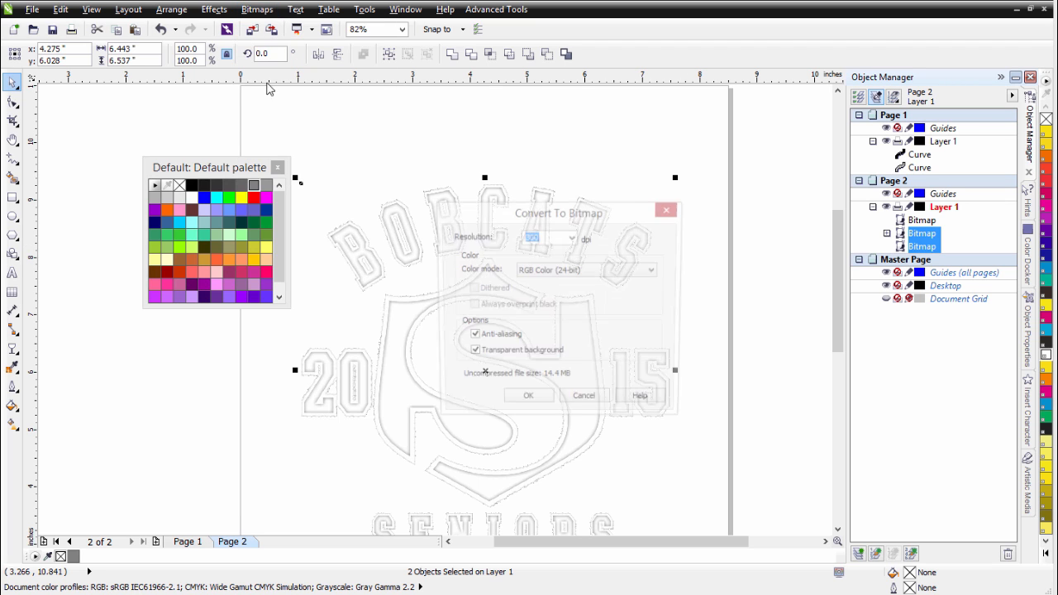
click(541, 403)
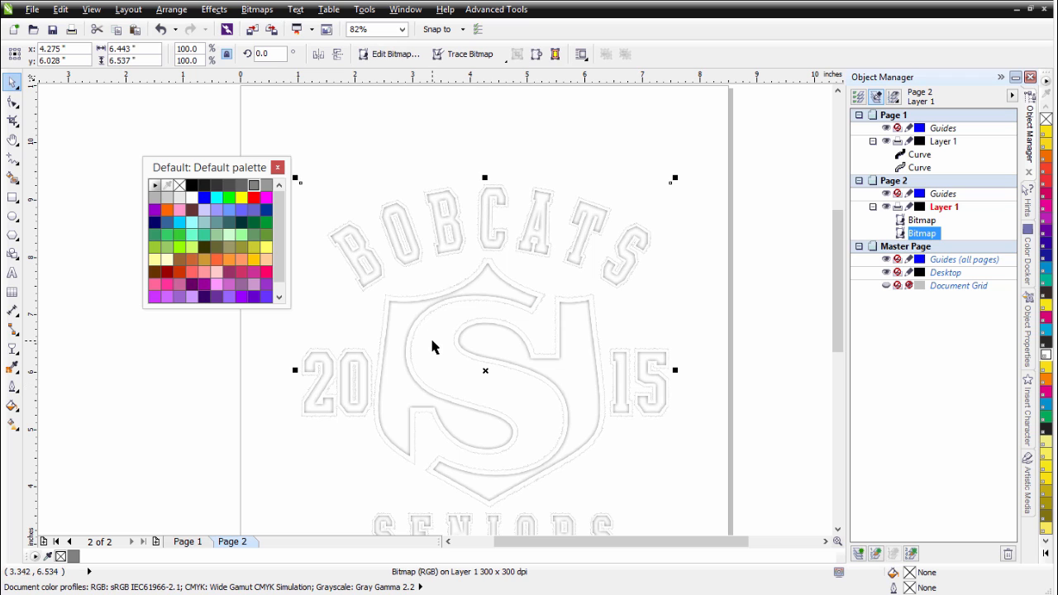
Start the Displace effect on the merged inner-artwork bitmap and preview it in Tile mode at a horizontal and vertical scale of 6.
click(929, 222)
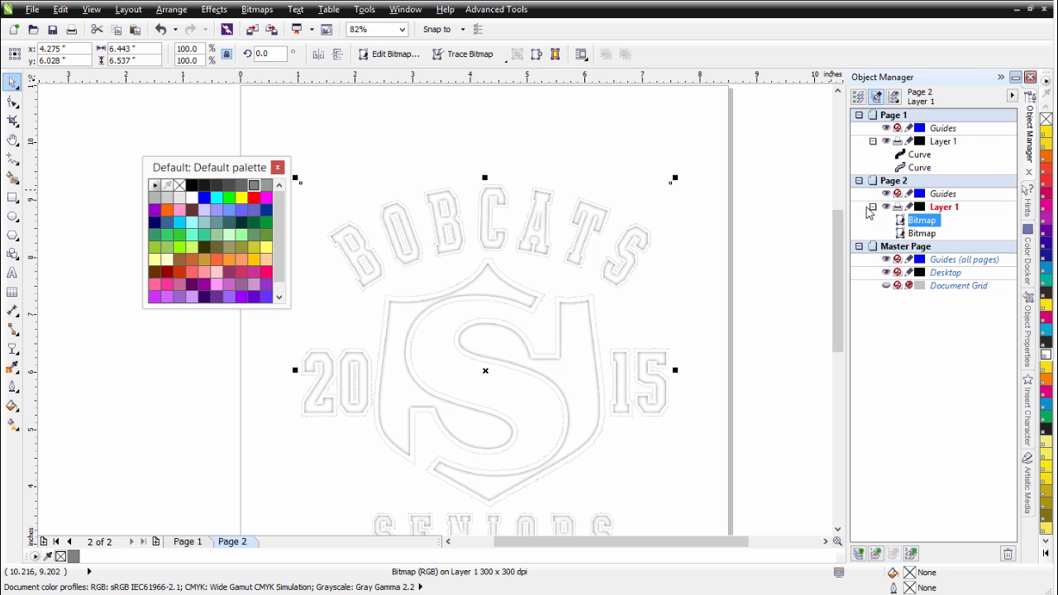
scroll(433, 314, up, 5)
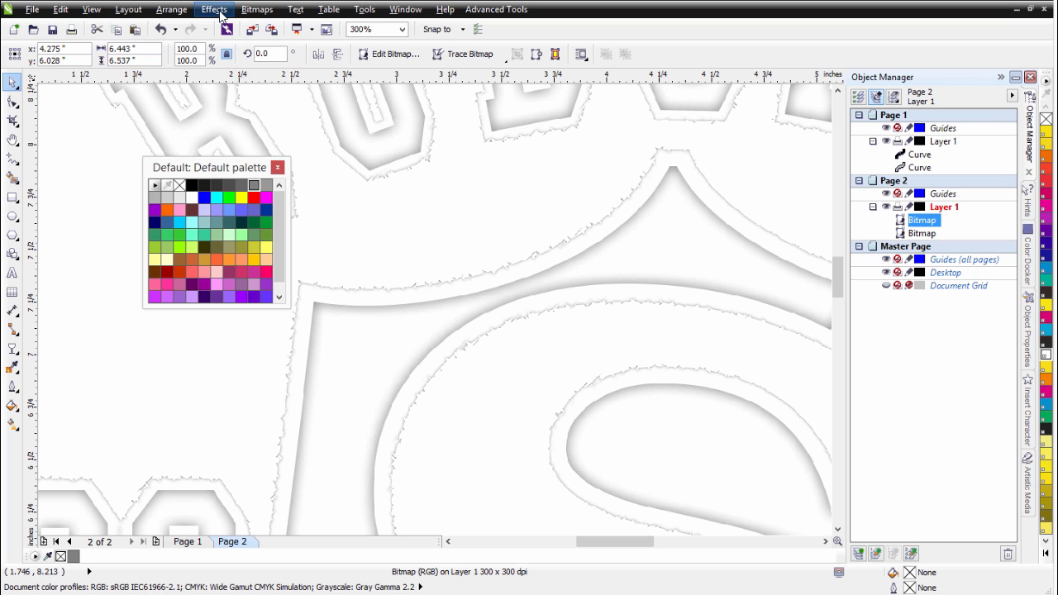
click(252, 10)
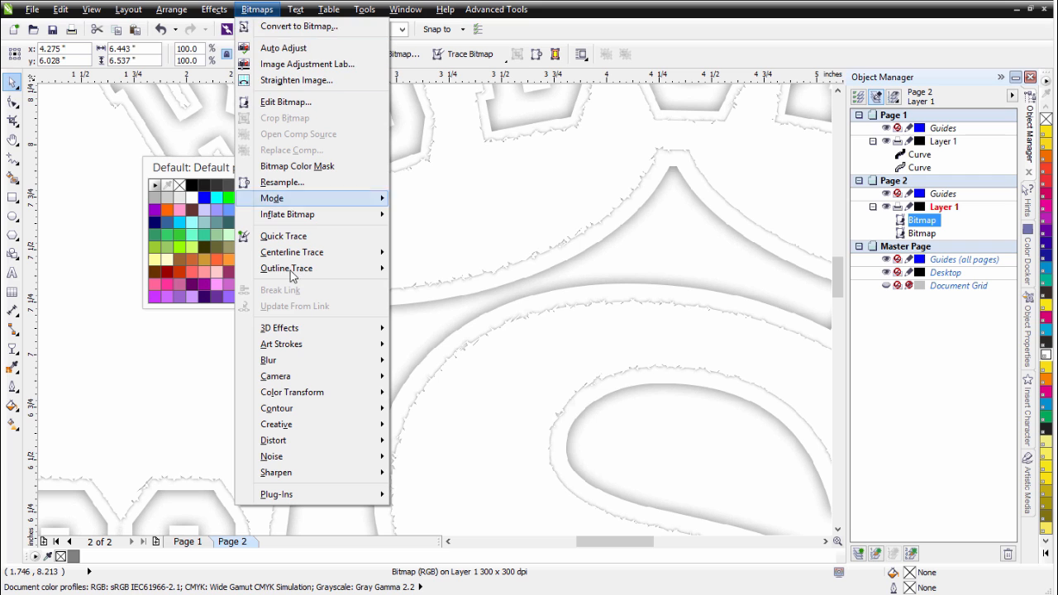
mouse_move(321, 447)
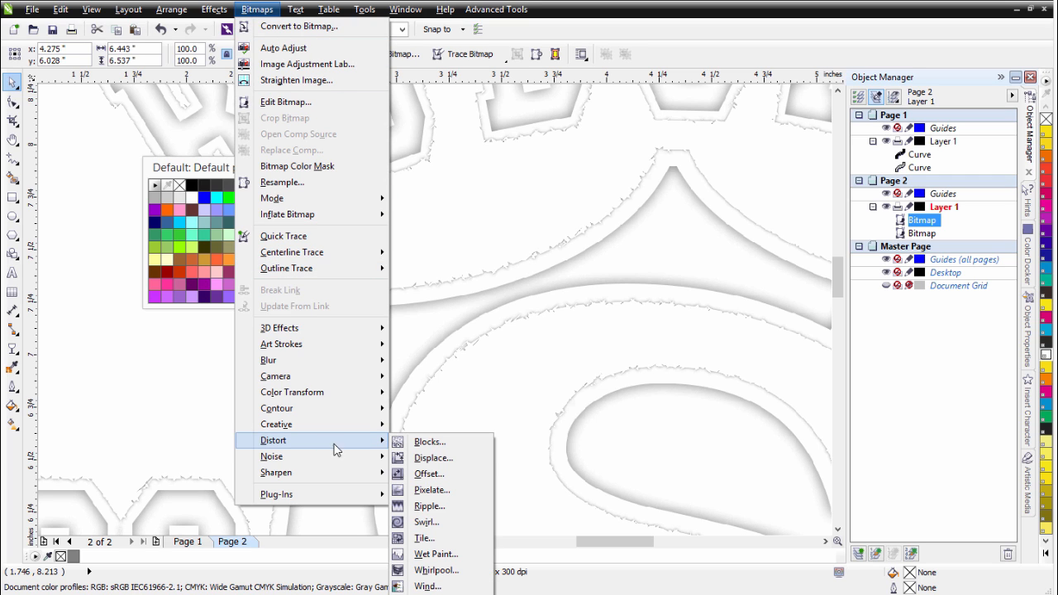
click(434, 459)
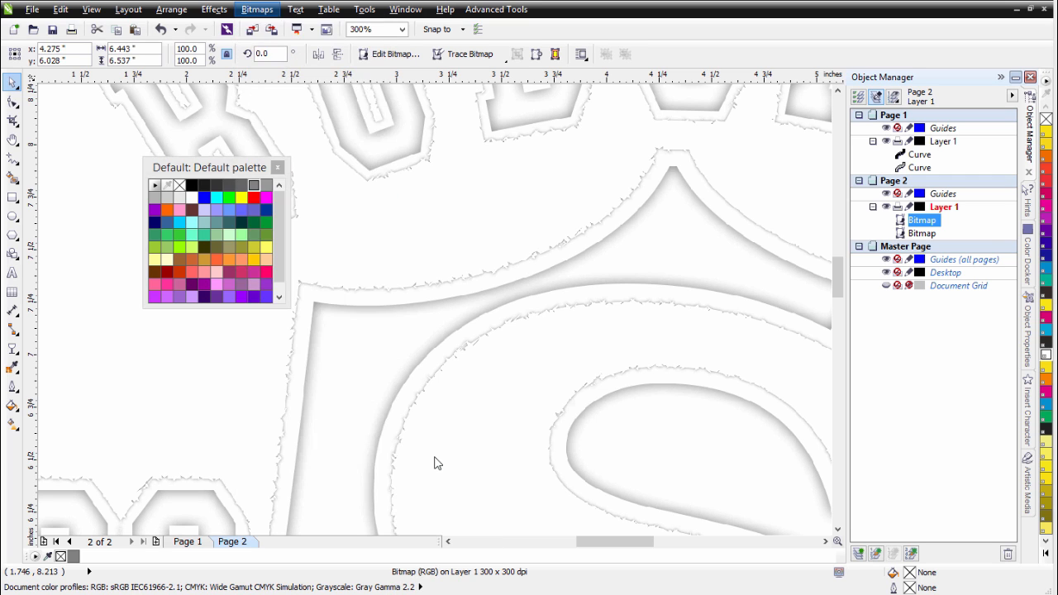
click(384, 373)
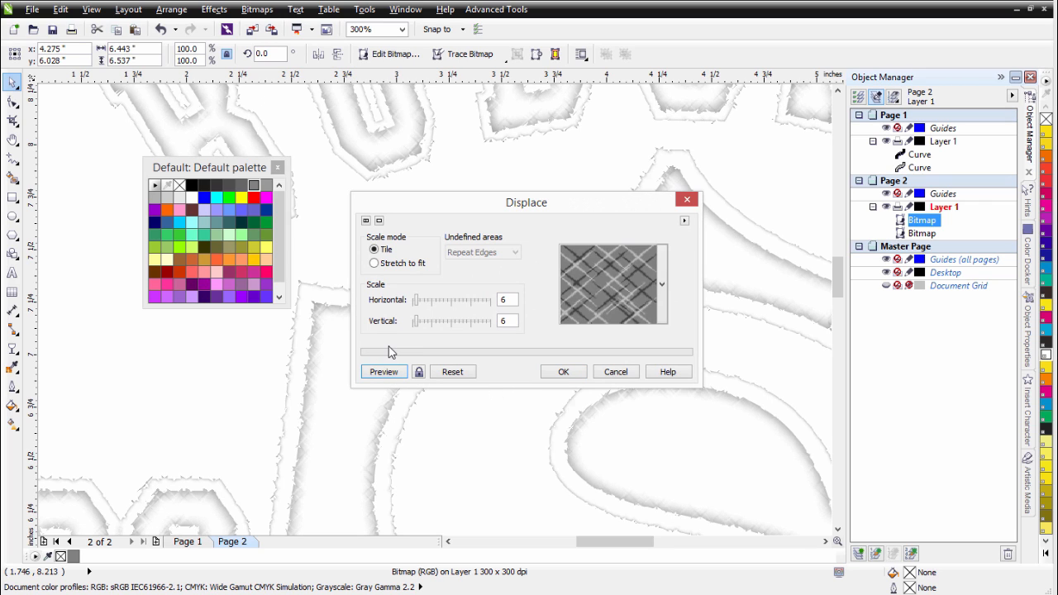
Preview the displacement with the horizontal and vertical scale set to 2.
click(506, 301)
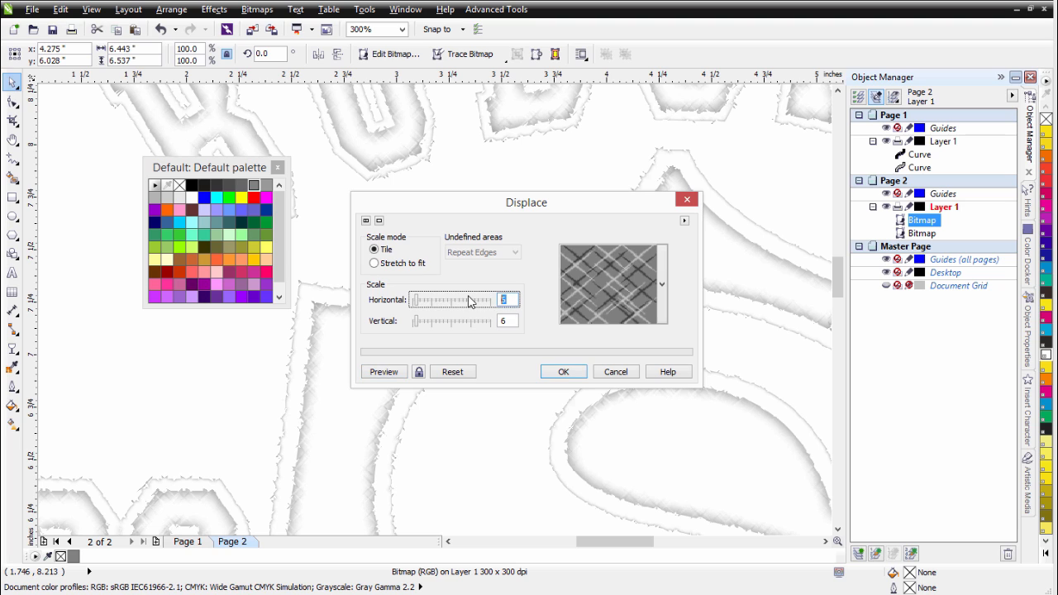
text(2)
key(Tab)
text(2)
click(390, 371)
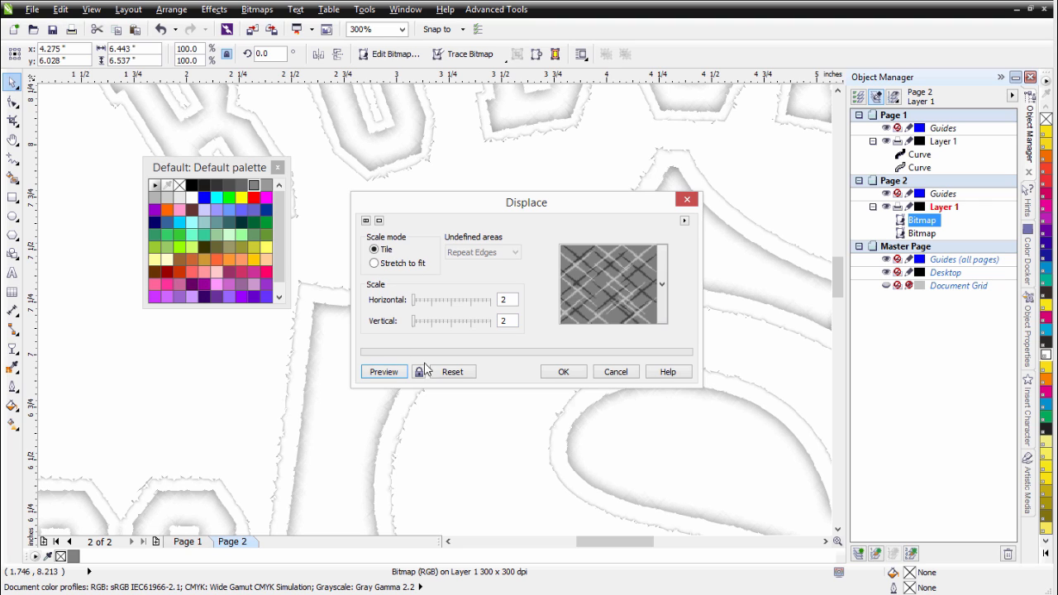
Set the horizontal and vertical displacement scale to 4, preview it, and apply the Displace effect.
drag(510, 300, 465, 319)
text(4)
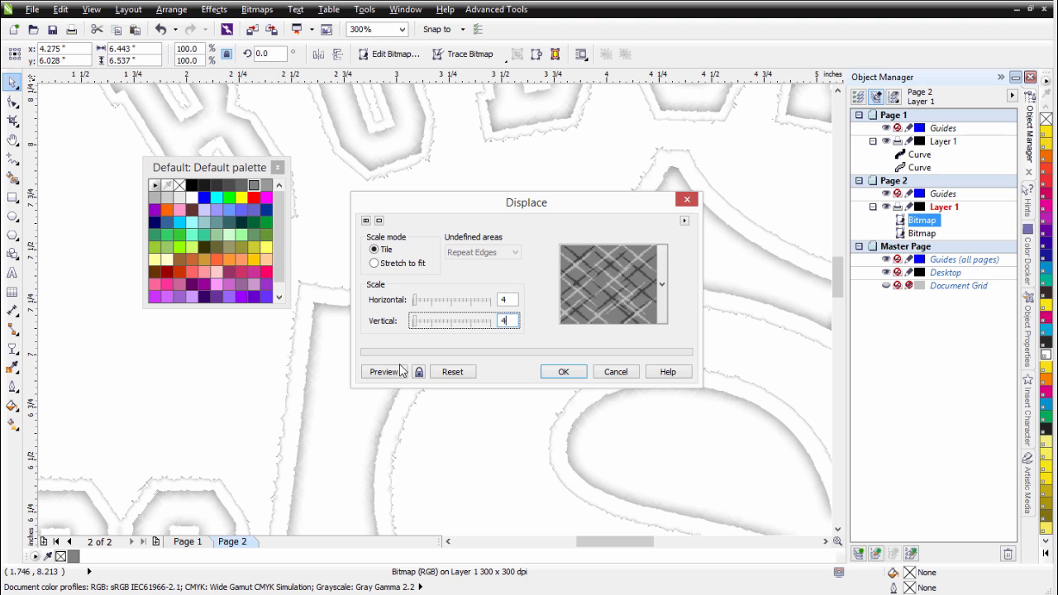
click(396, 374)
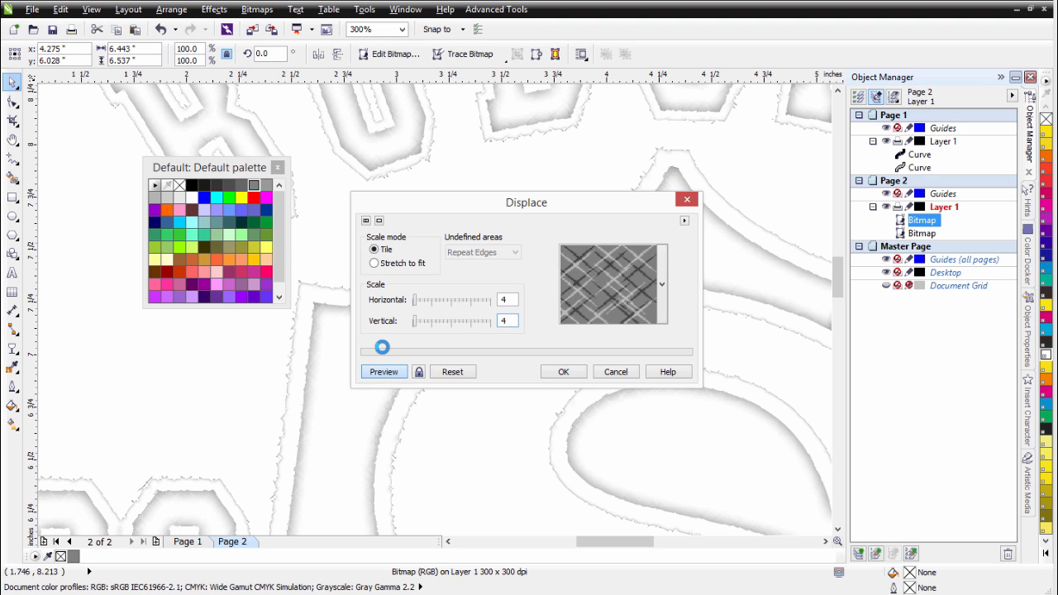
click(563, 373)
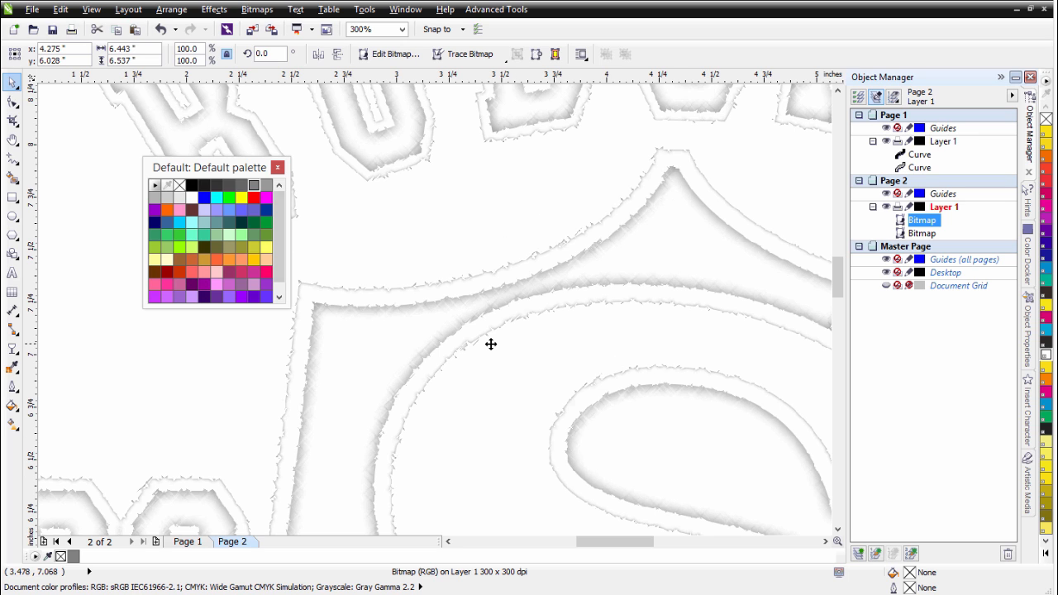
Examine the displaced edges around the number 20 and the shield, and select only the inner-artwork bitmap.
scroll(491, 344, down, 3)
scroll(454, 407, down, 1)
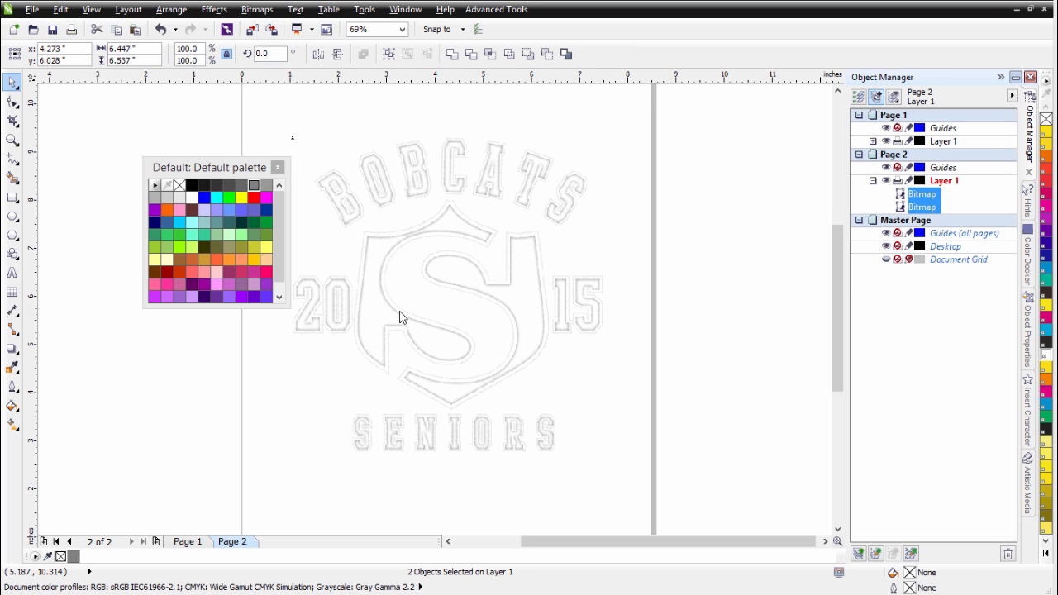
scroll(350, 310, up, 4)
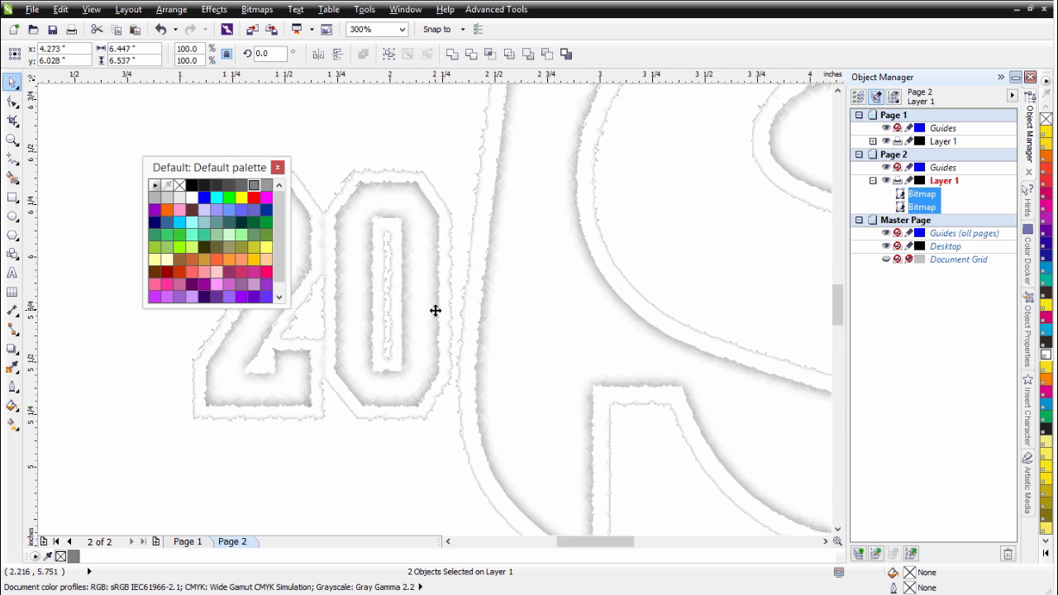
scroll(436, 310, up, 2)
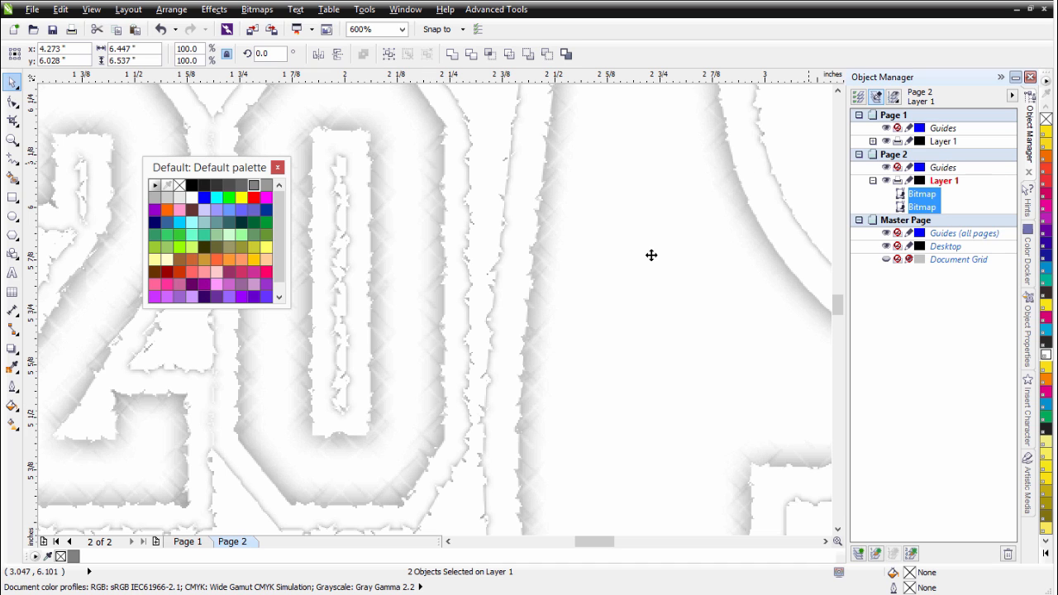
scroll(647, 305, down, 2)
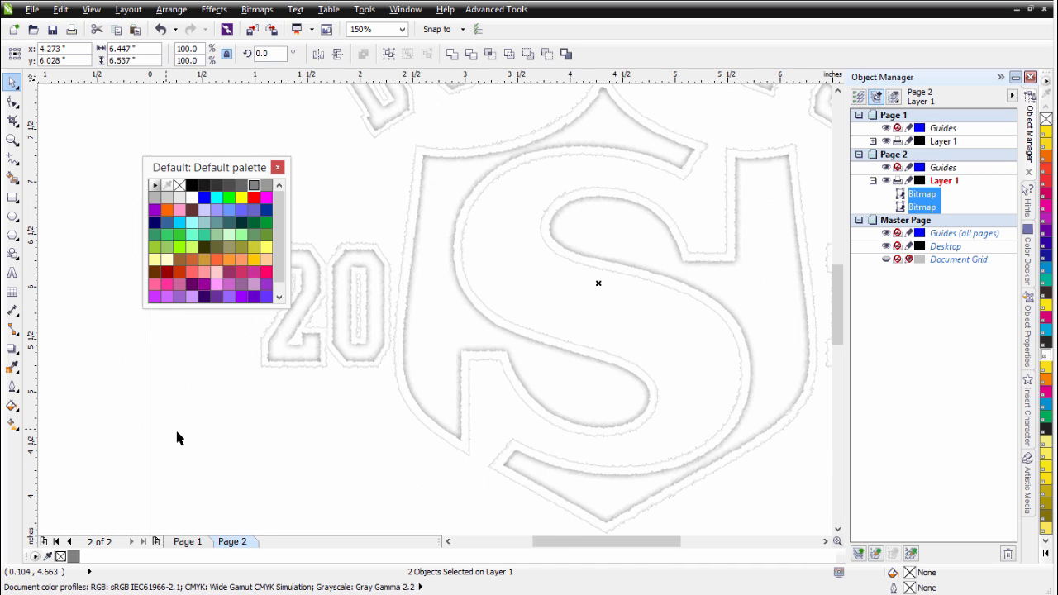
click(121, 313)
click(402, 294)
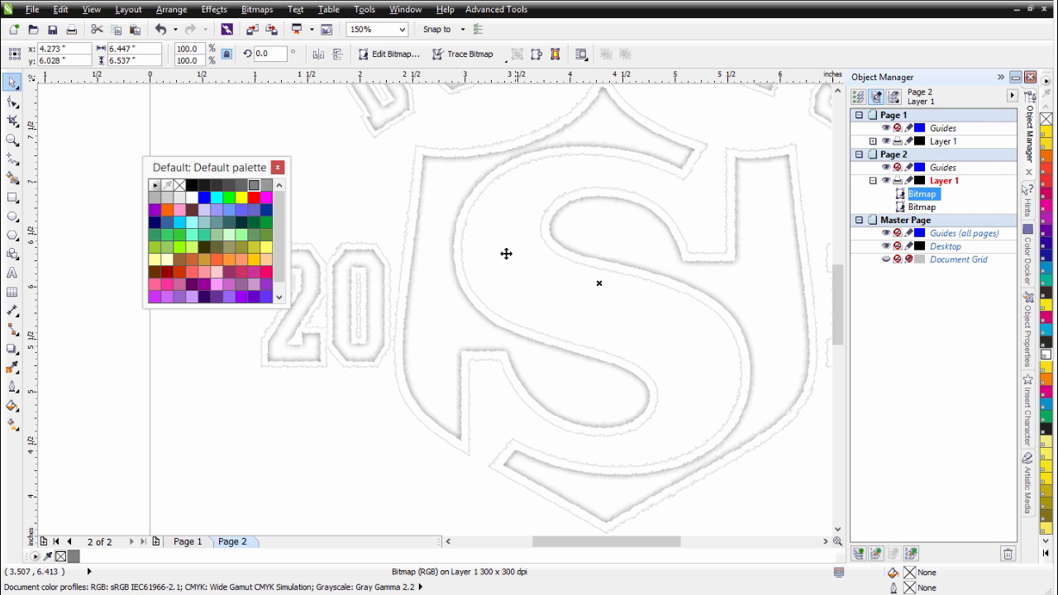
scroll(364, 295, up, 2)
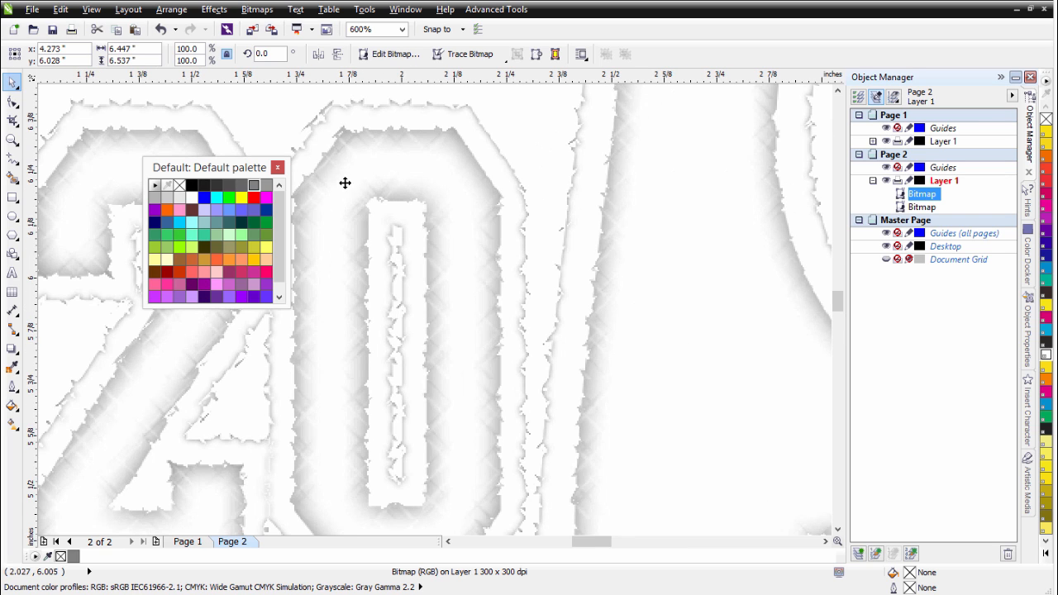
Try the Scatter effect on the inner-artwork bitmap with horizontal and vertical values of 3.
click(263, 11)
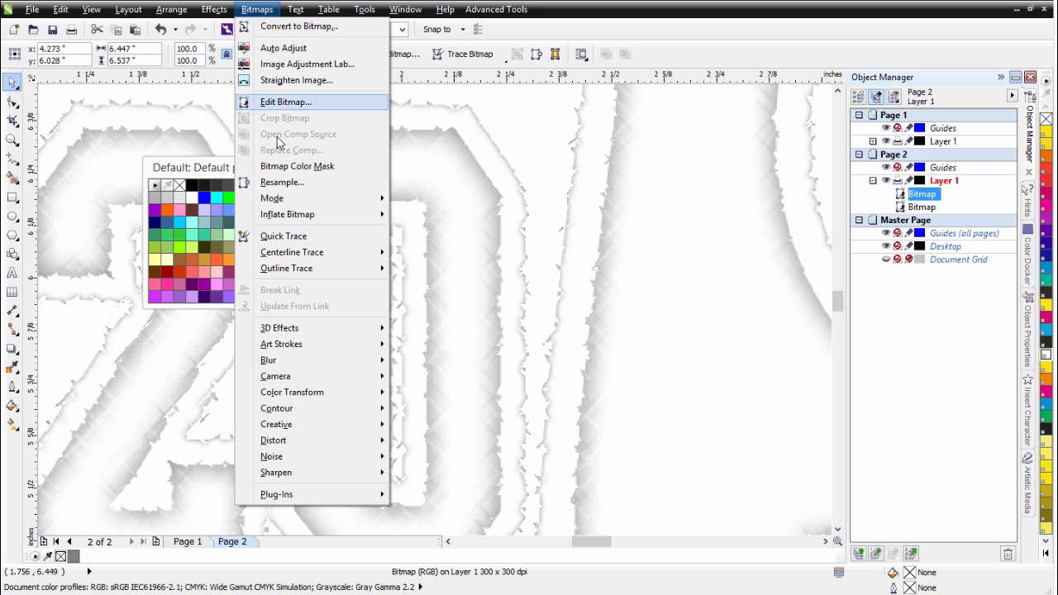
mouse_move(317, 422)
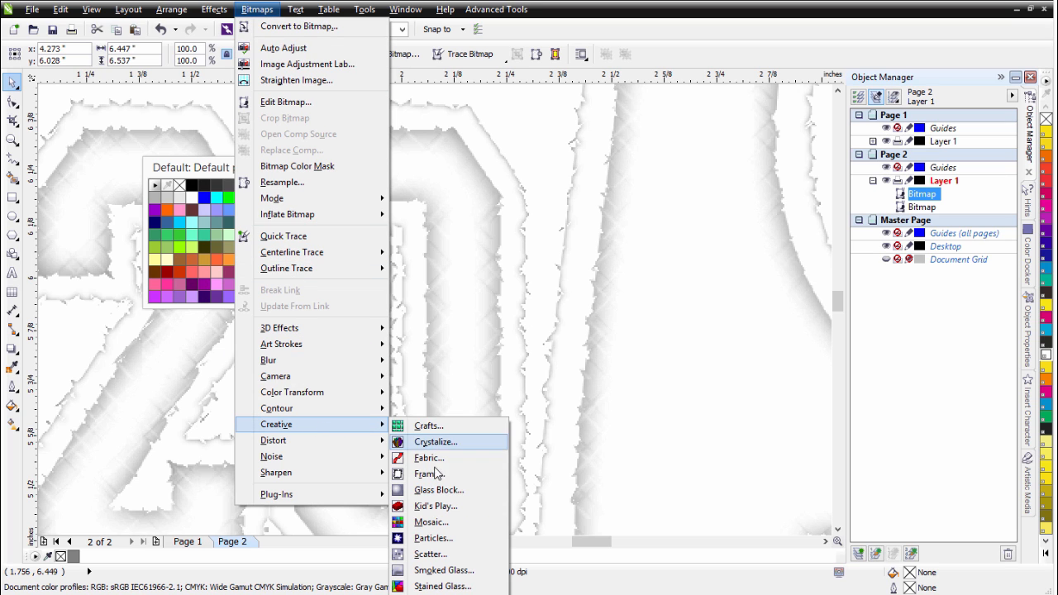
click(453, 552)
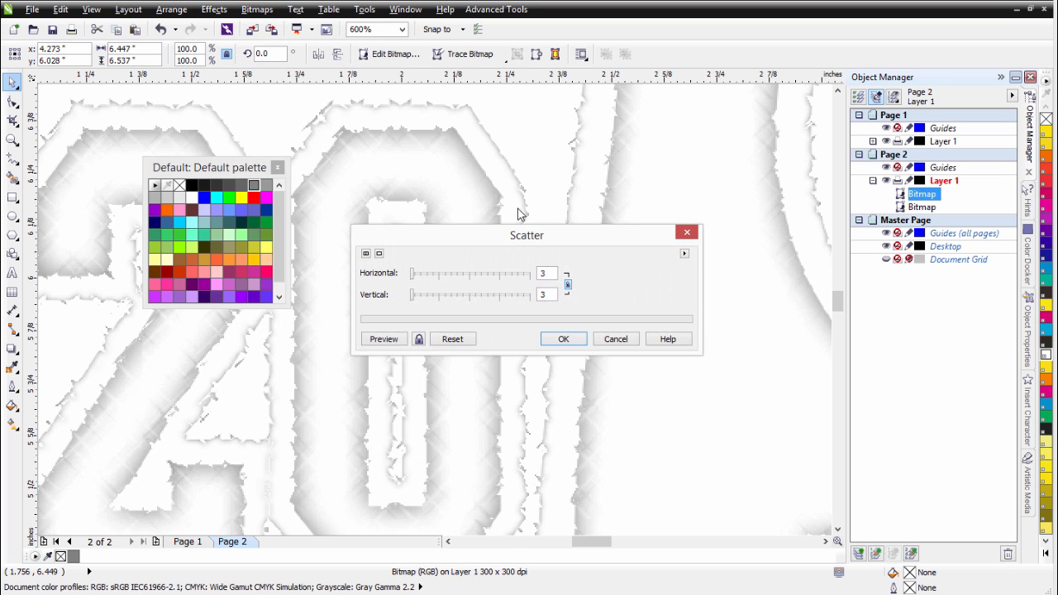
drag(504, 240, 692, 212)
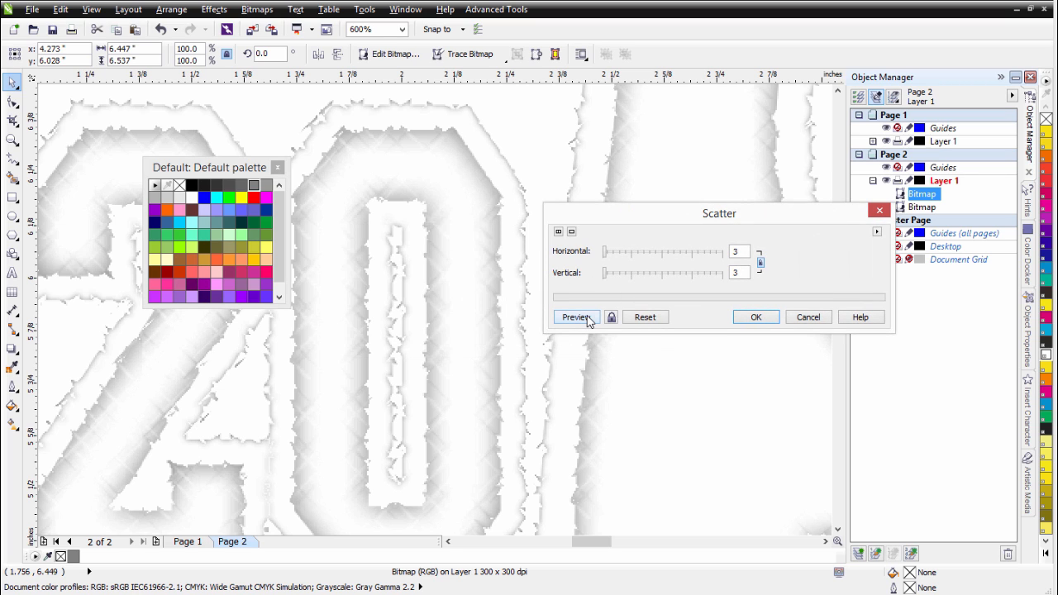
click(588, 321)
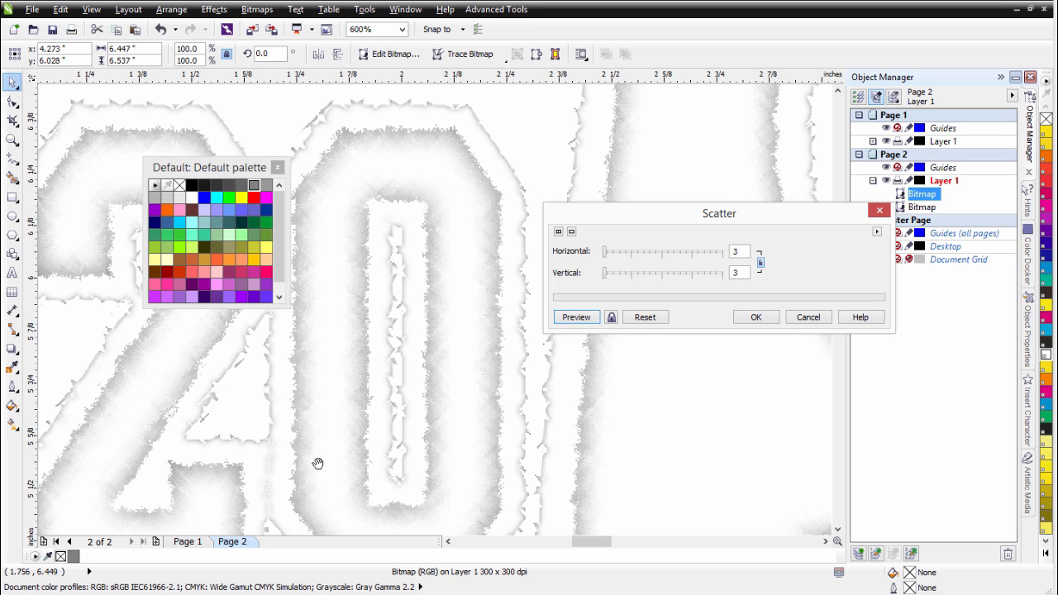
click(810, 317)
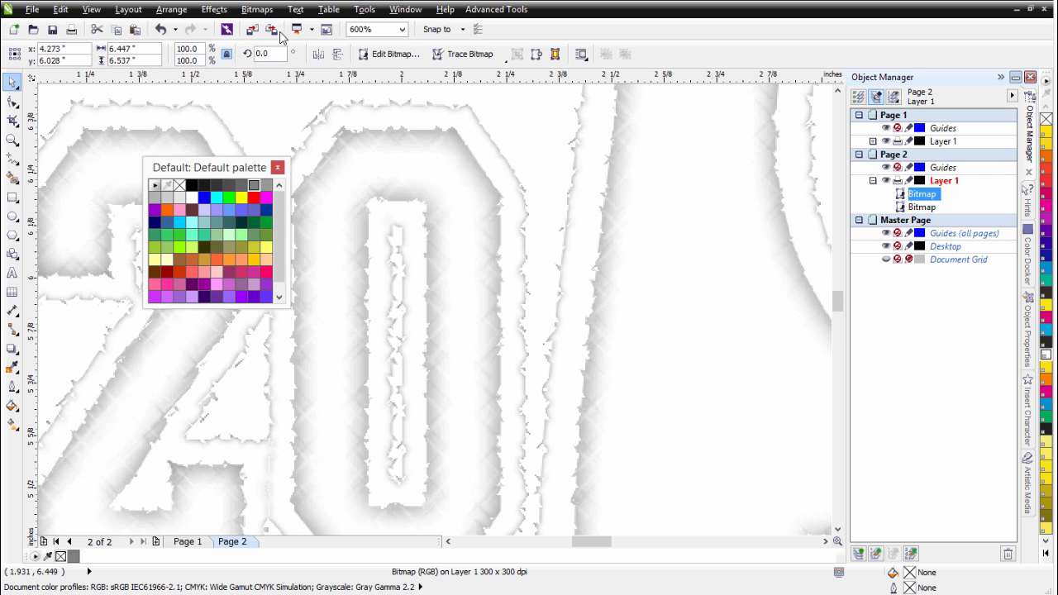
Resample the inner-artwork bitmap to a resolution of 100 dpi.
click(265, 12)
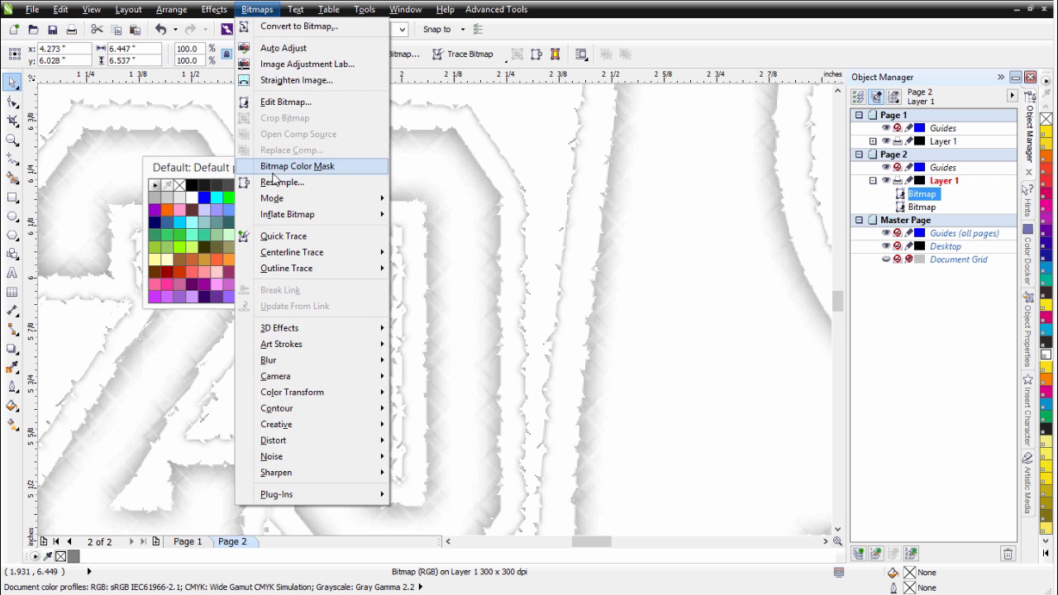
click(278, 198)
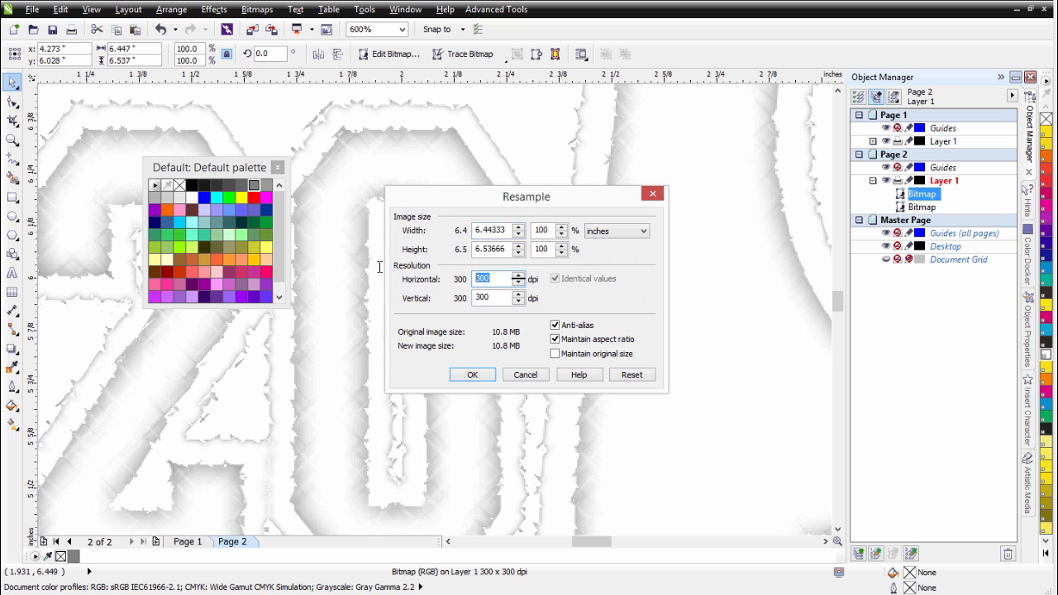
text(100)
click(472, 375)
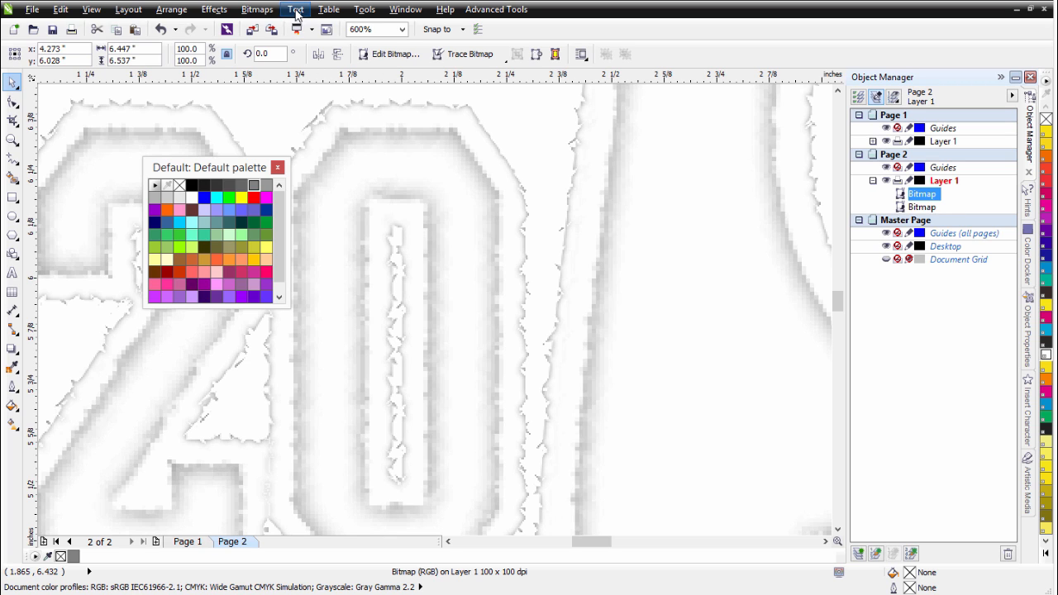
Start another bitmap operation on the resampled inner-artwork bitmap.
click(264, 10)
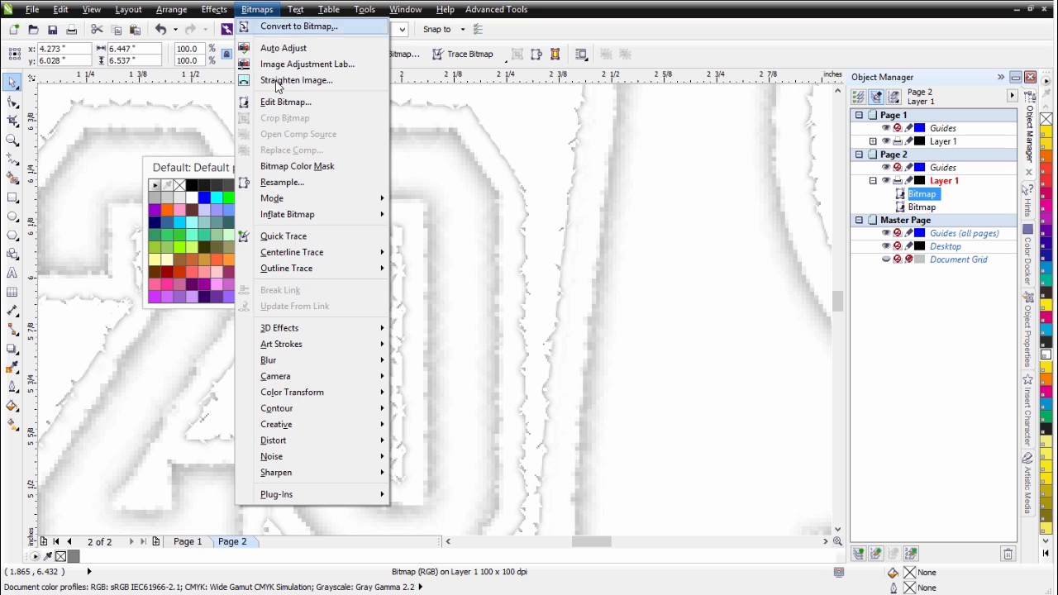
mouse_move(345, 415)
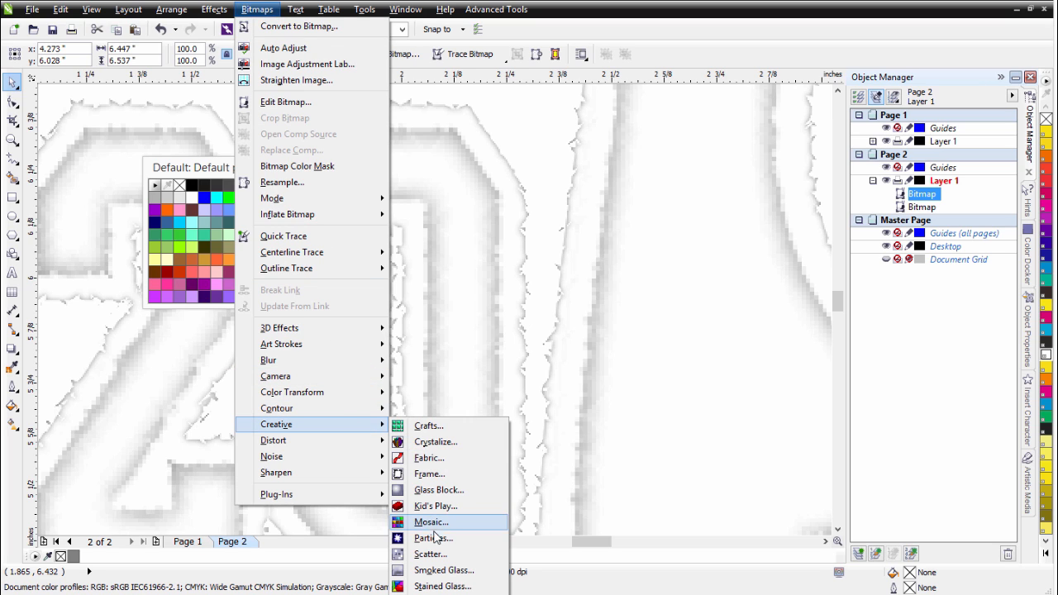
click(431, 554)
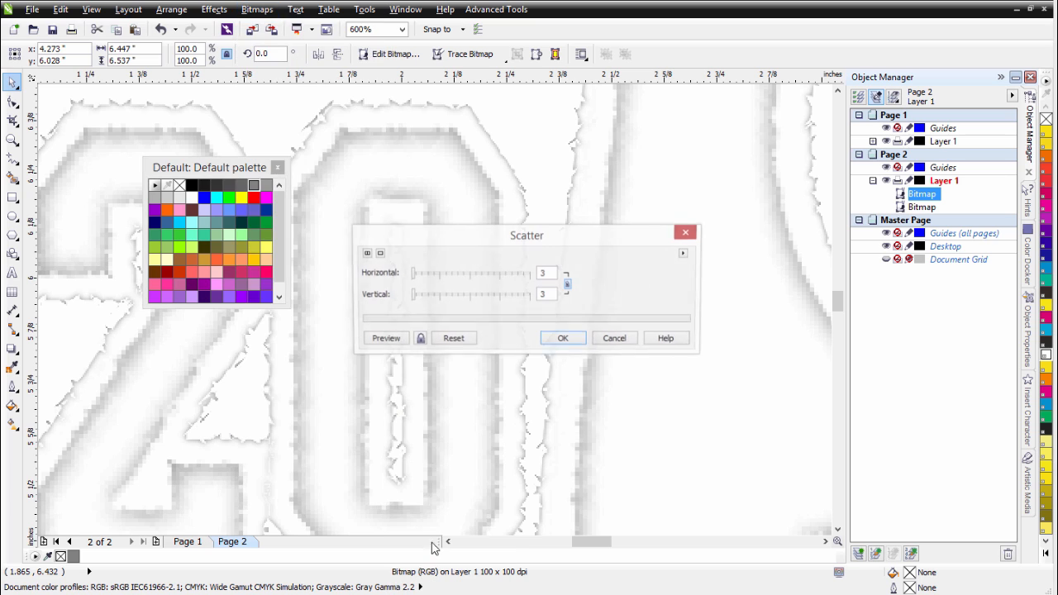
click(386, 340)
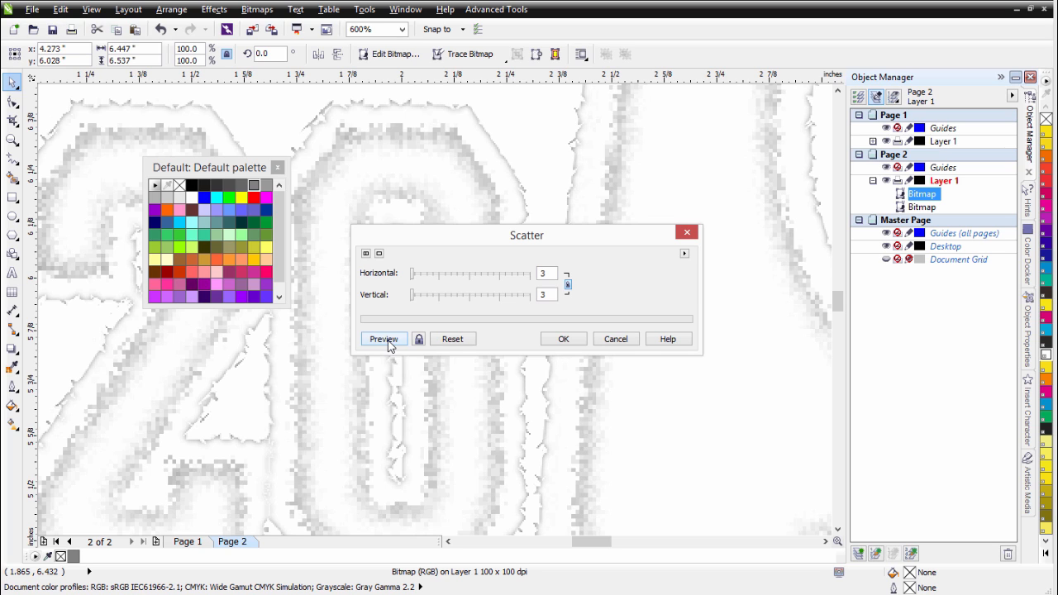
click(623, 340)
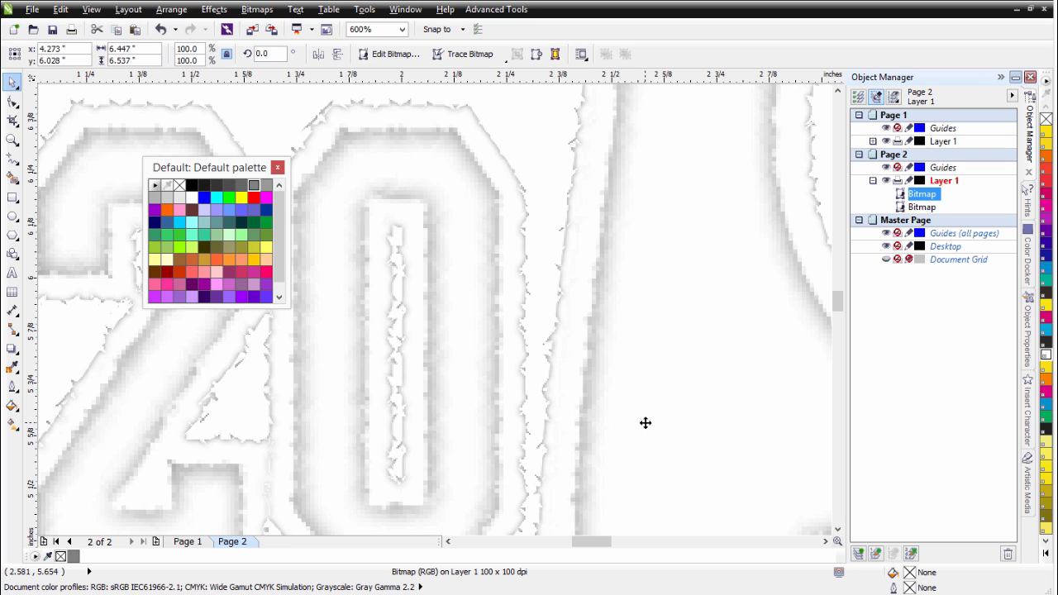
Undo the selected bitmap's resampling to 100 dpi and apply the Scatter effect with horizontal and vertical at 3.
key(ctrl+z)
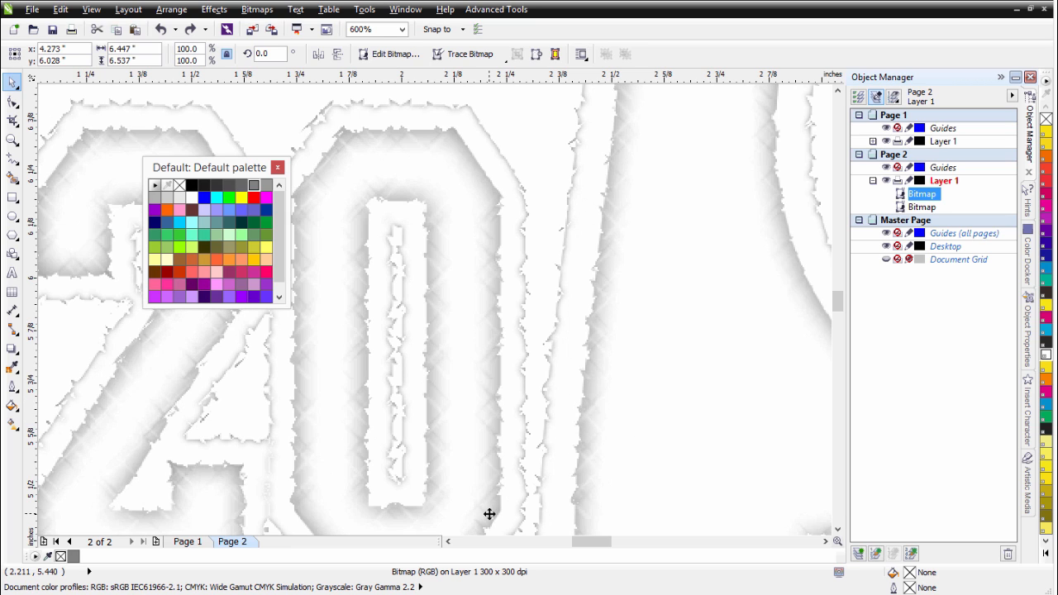
click(256, 10)
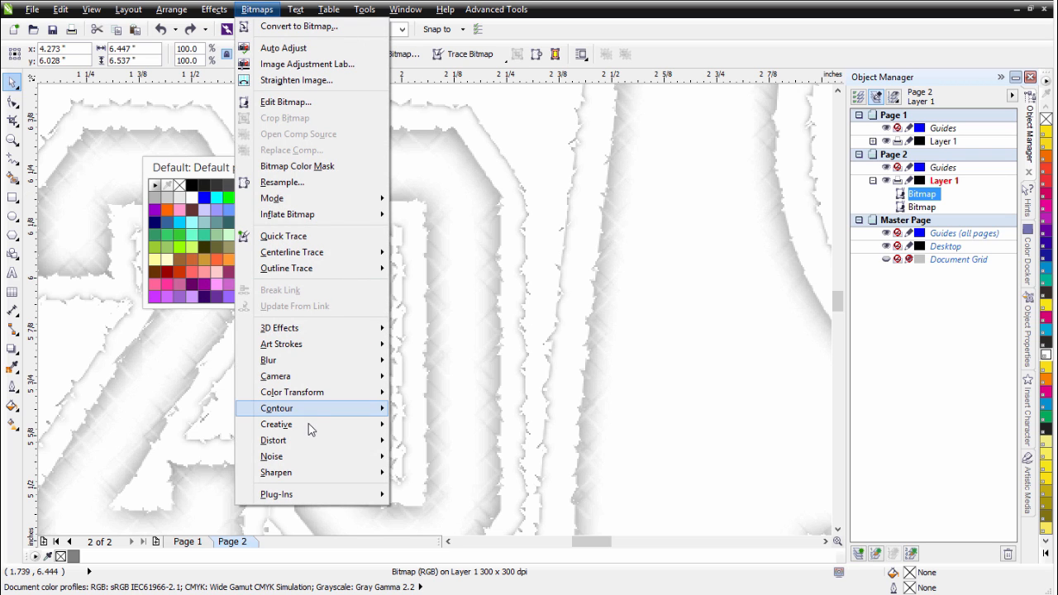
mouse_move(315, 425)
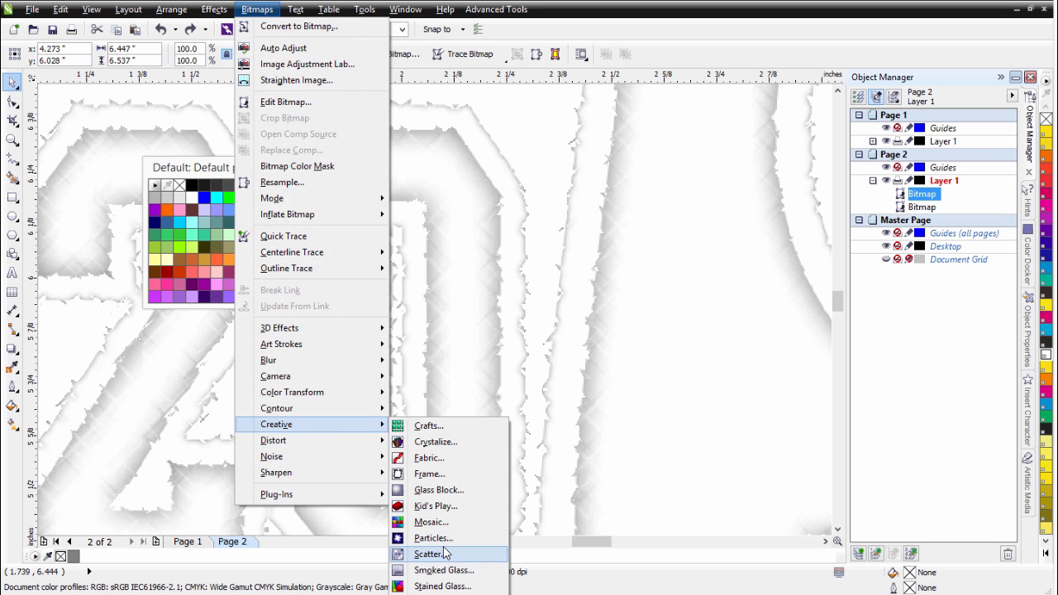
click(413, 554)
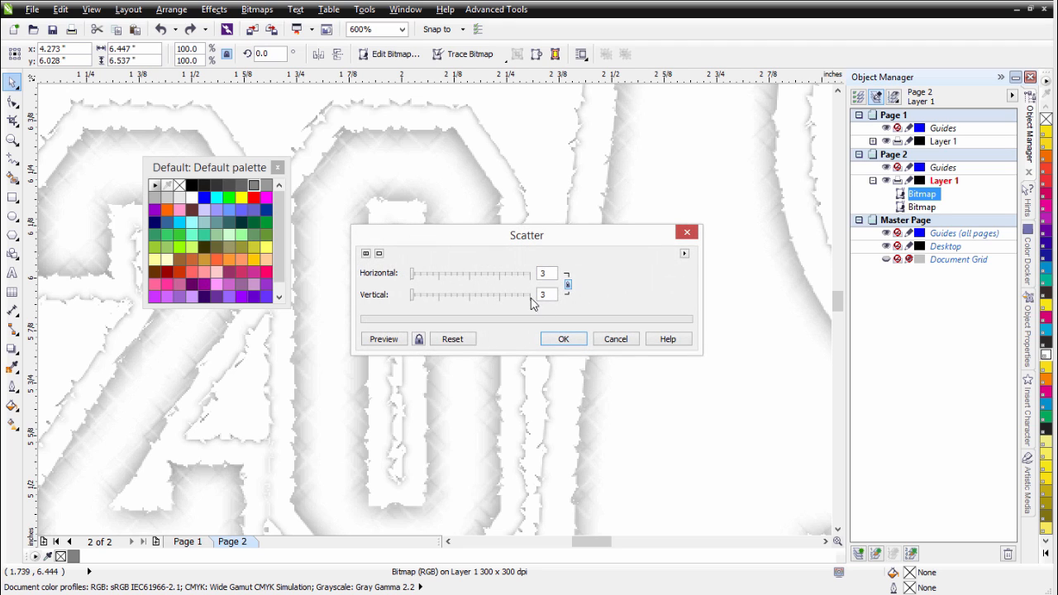
click(436, 279)
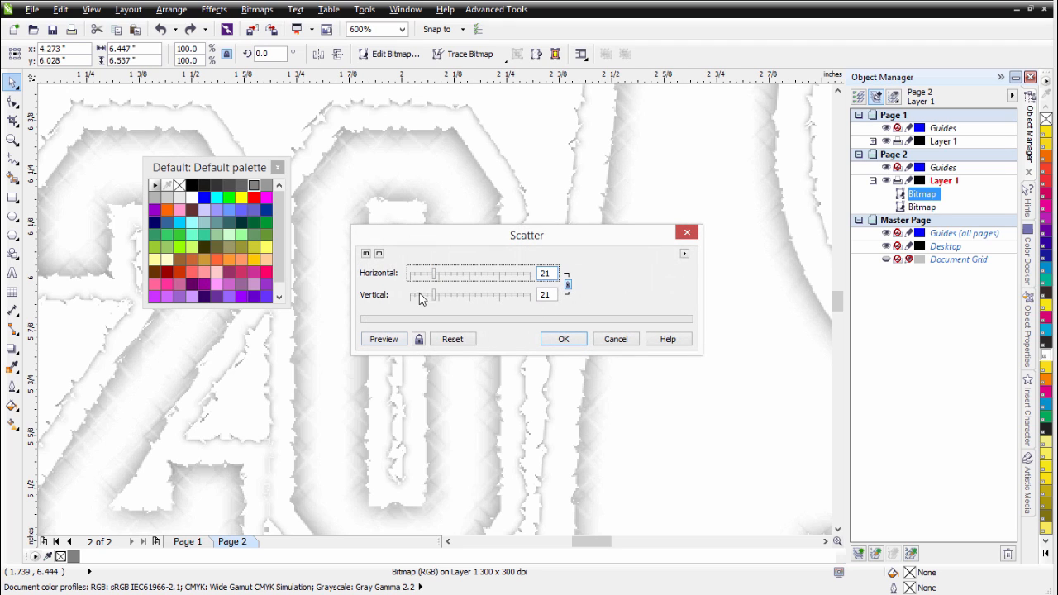
click(388, 340)
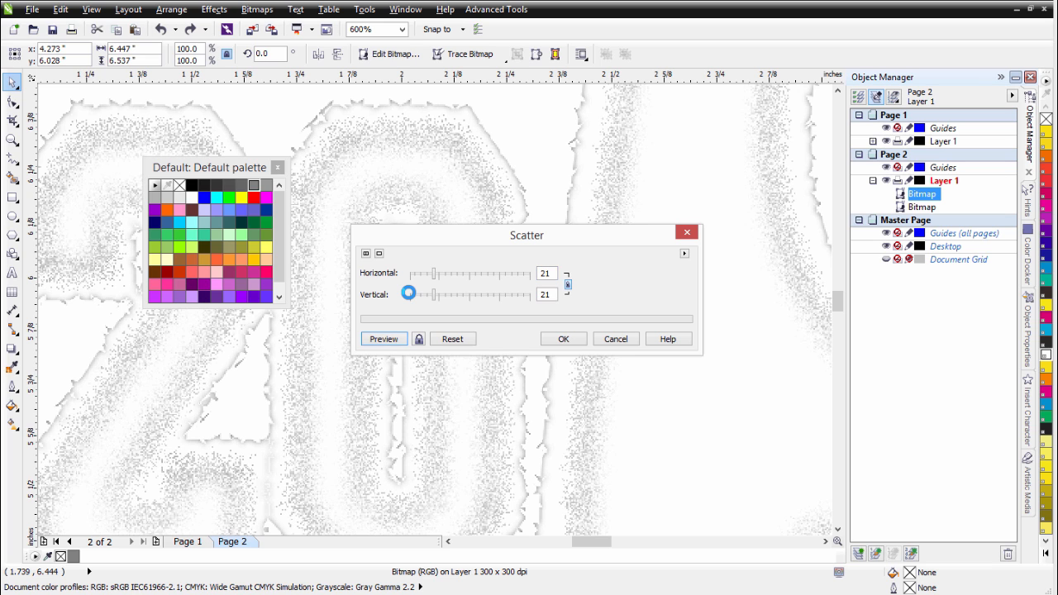
click(419, 275)
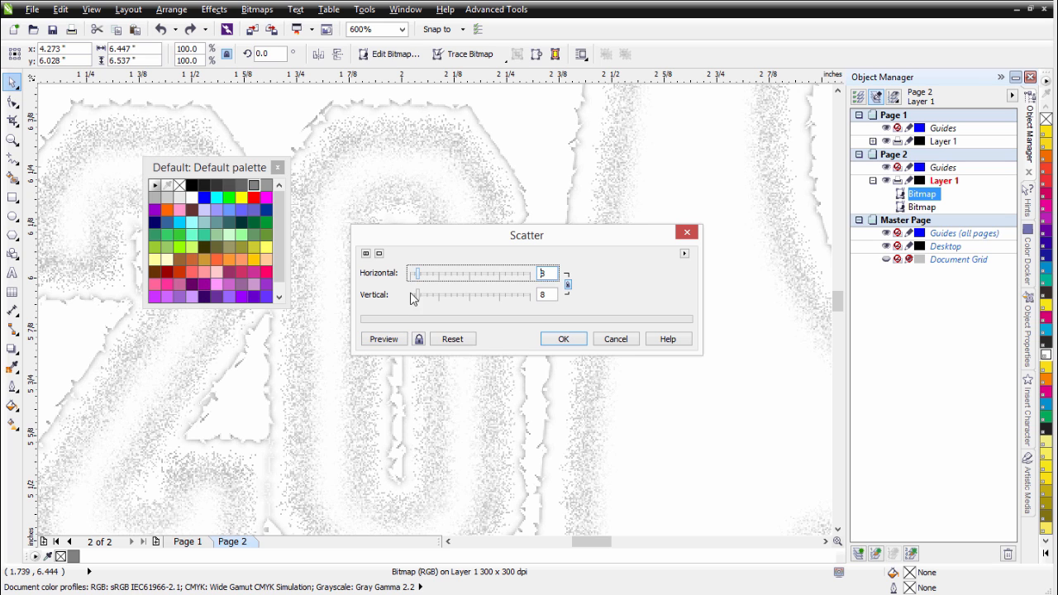
click(387, 340)
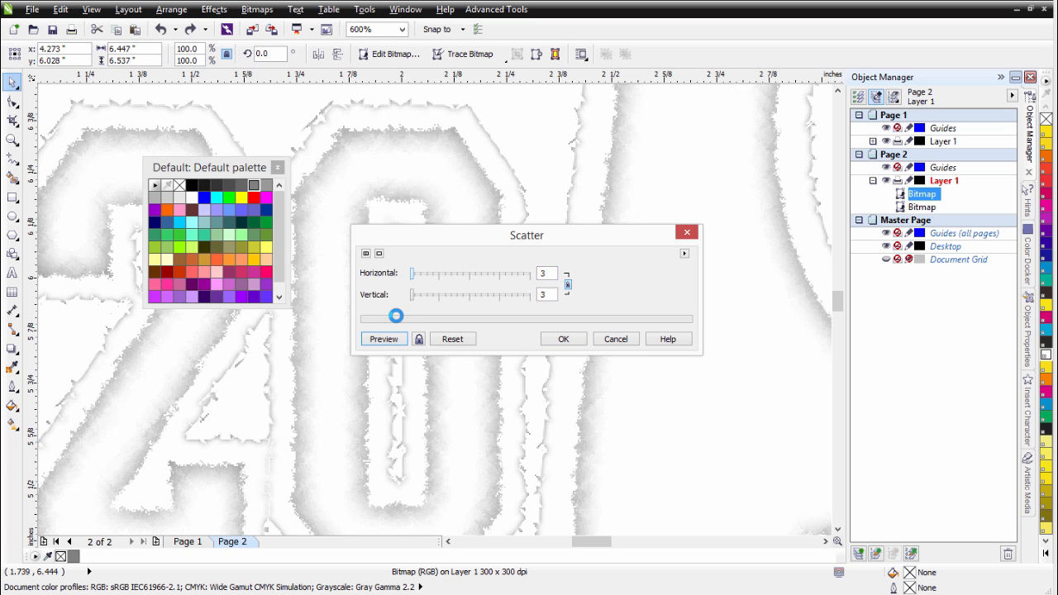
click(577, 343)
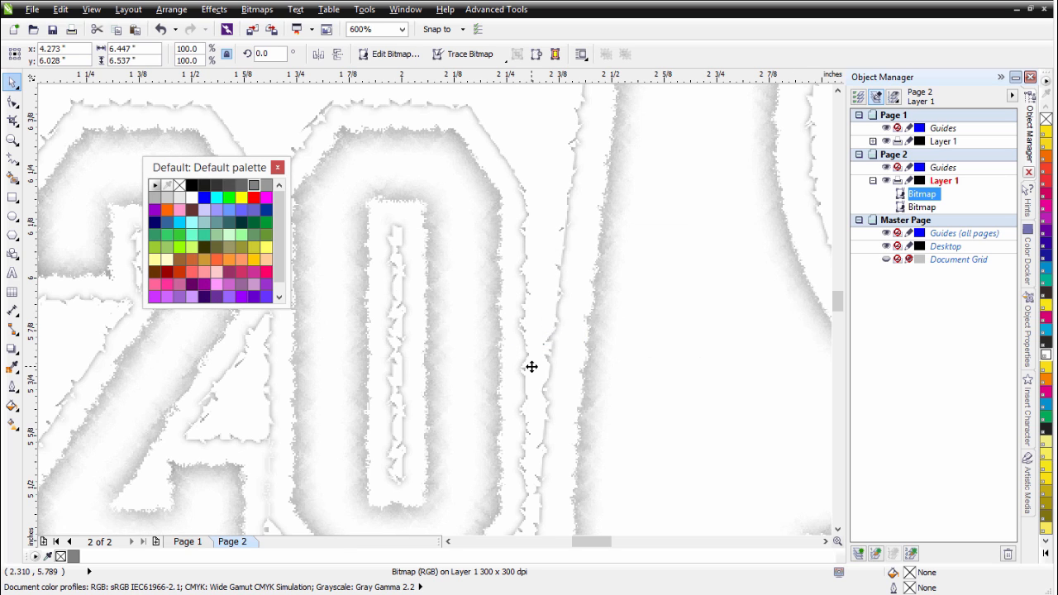
Copy the black artwork curve from Page 1 and paste it onto Page 2.
scroll(531, 366, down, 4)
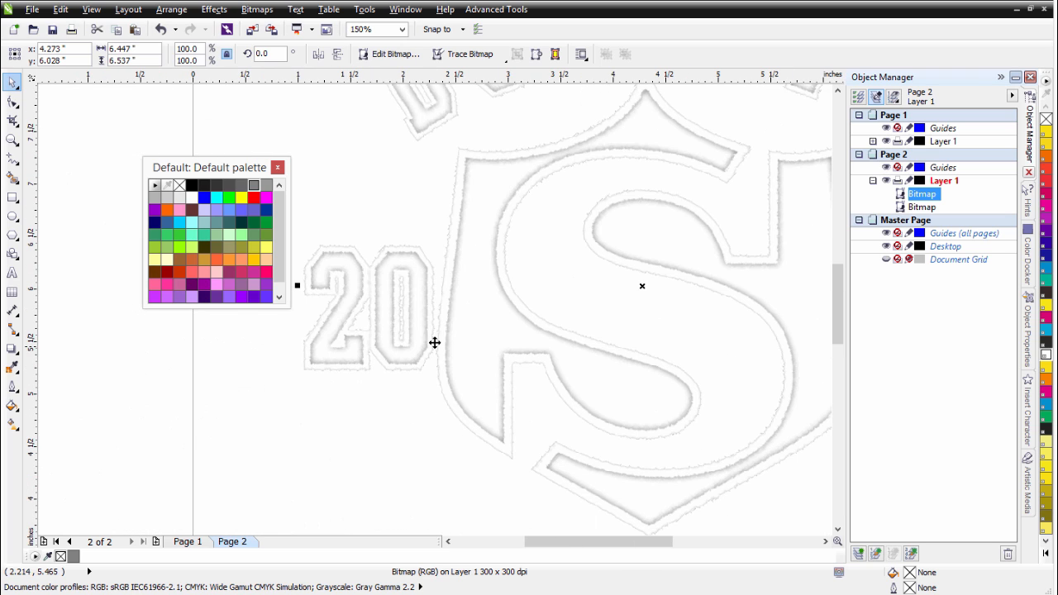
click(179, 545)
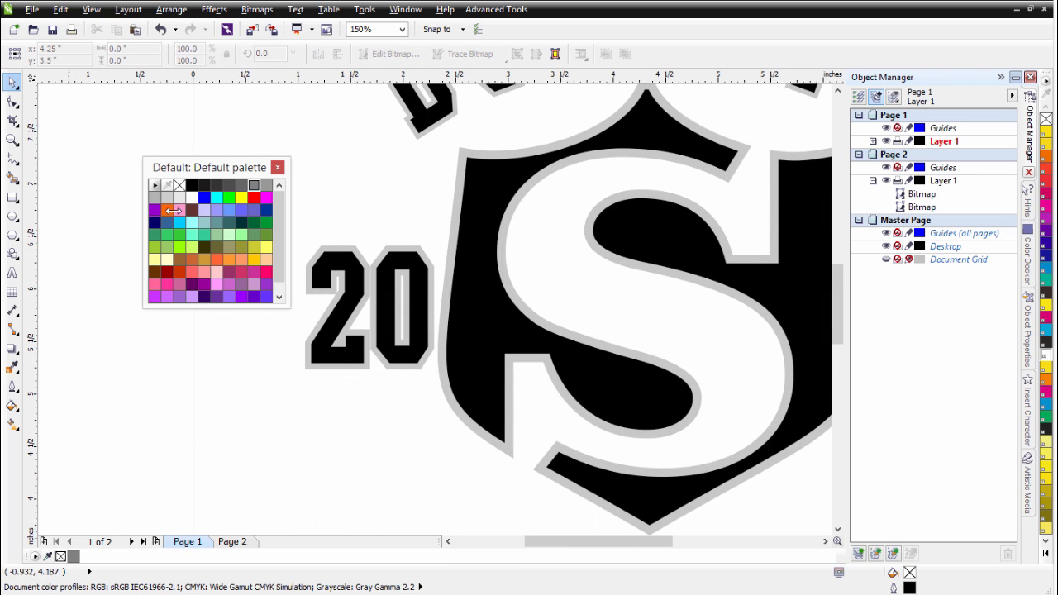
click(533, 420)
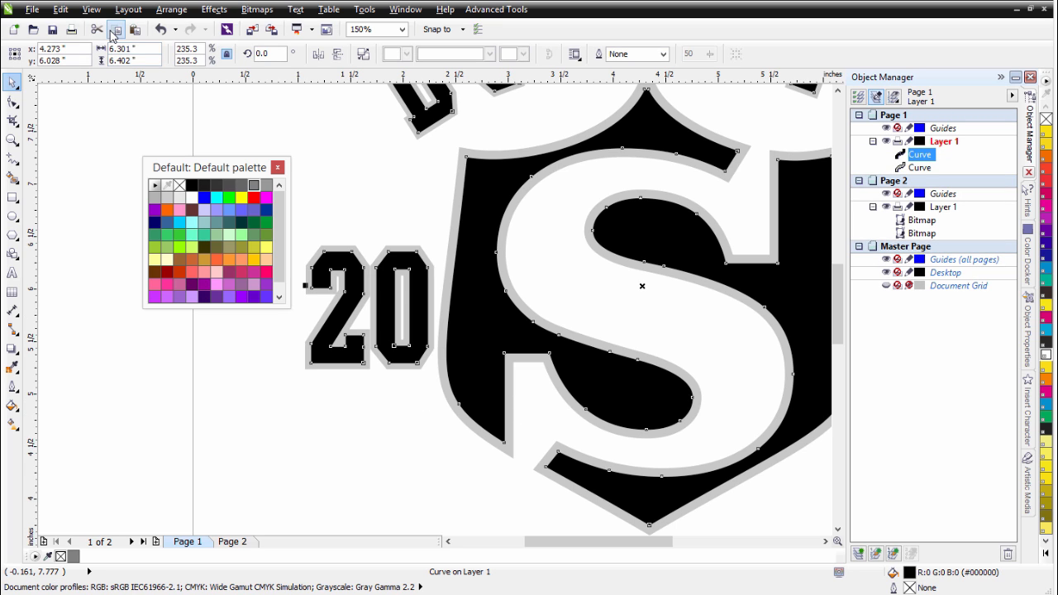
click(233, 541)
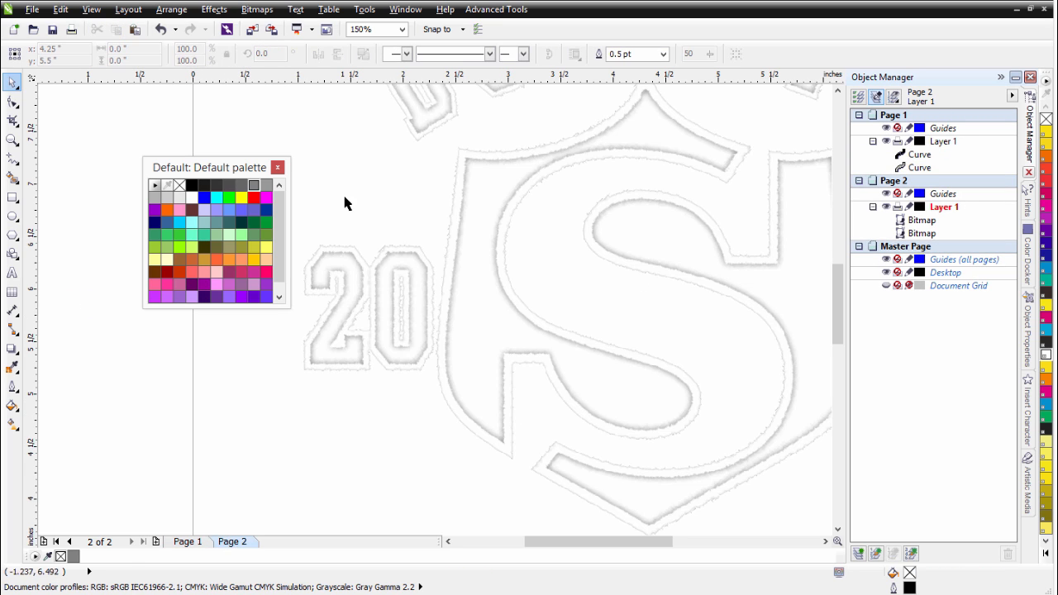
click(136, 30)
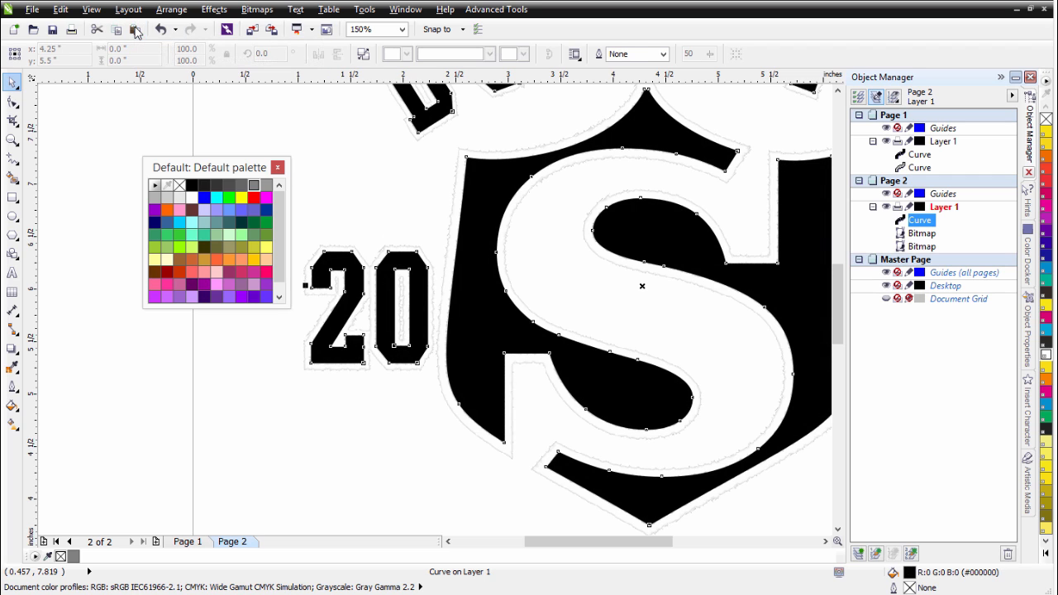
Remove the pasted curve's fill and give it a black outline.
click(179, 186)
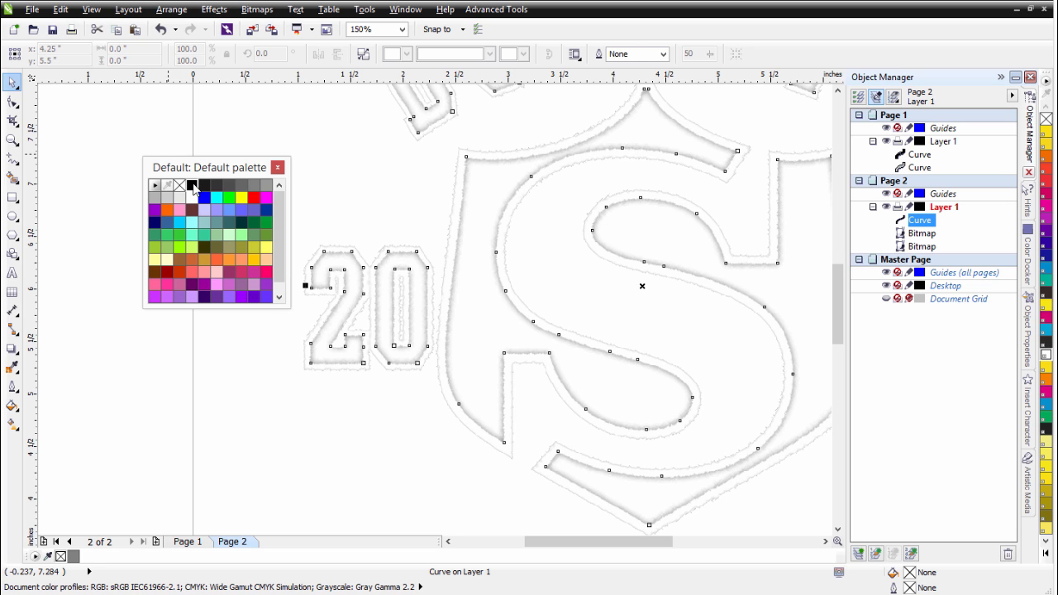
right_click(197, 185)
scroll(473, 168, up, 2)
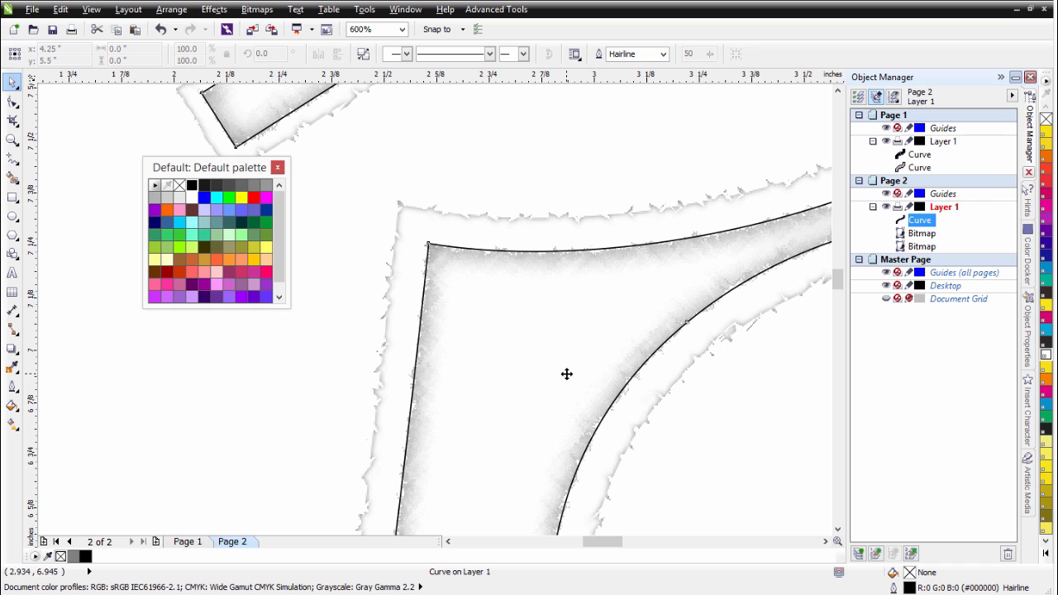
Try outline widths of 4.0 pt, 3.0 pt and 2.0 pt on the pasted curve and compare them against the artwork.
click(663, 55)
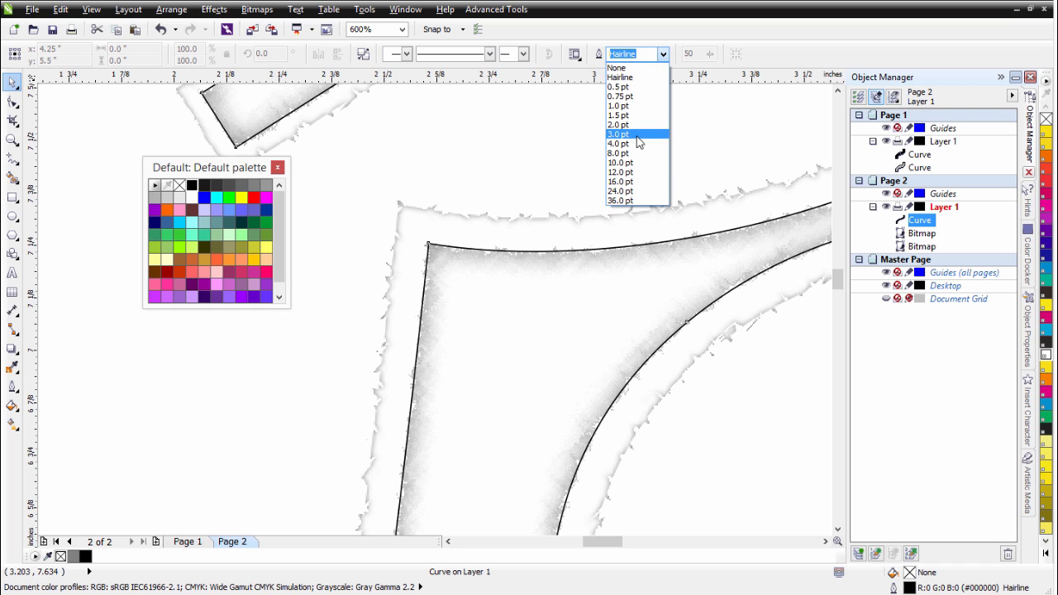
click(641, 136)
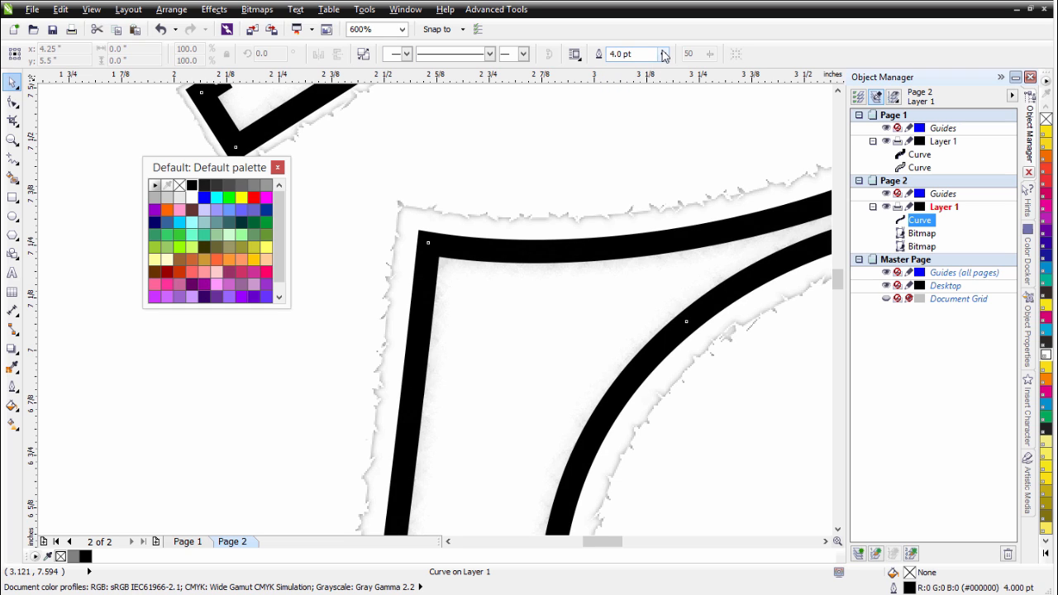
click(663, 54)
click(643, 136)
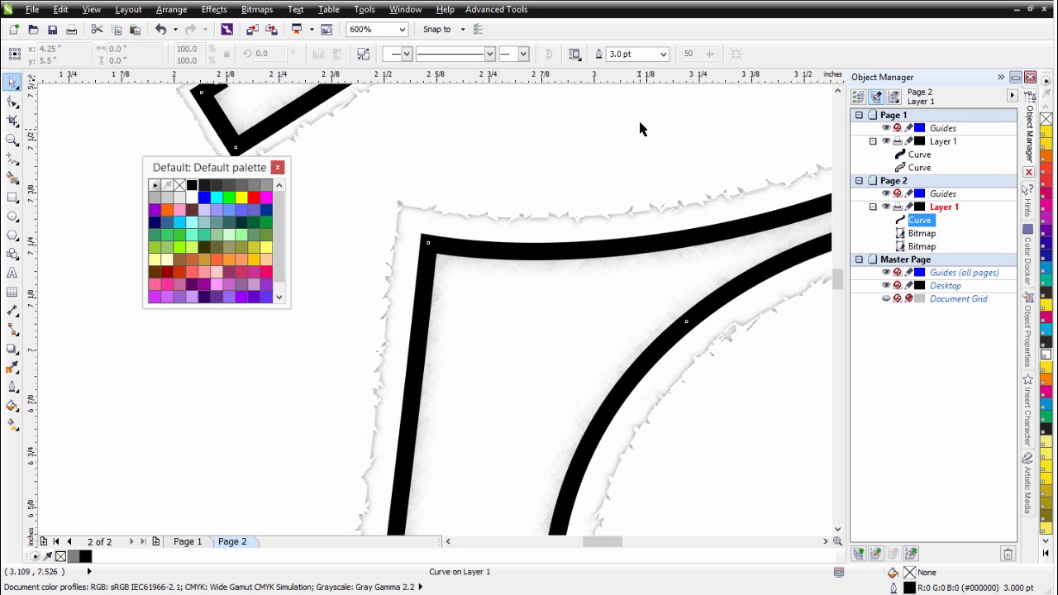
click(663, 54)
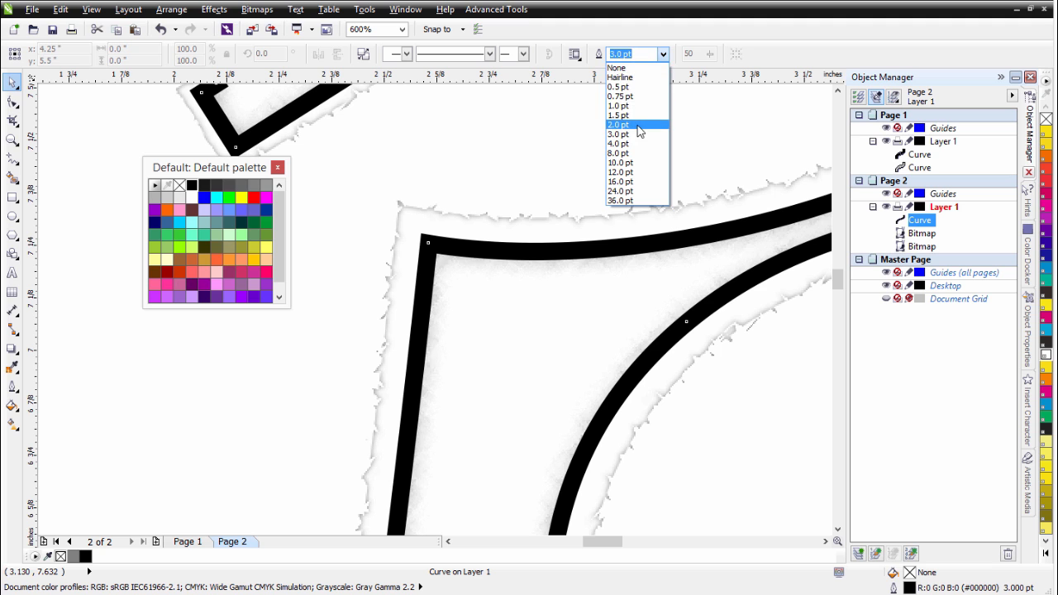
click(637, 124)
scroll(656, 186, down, 2)
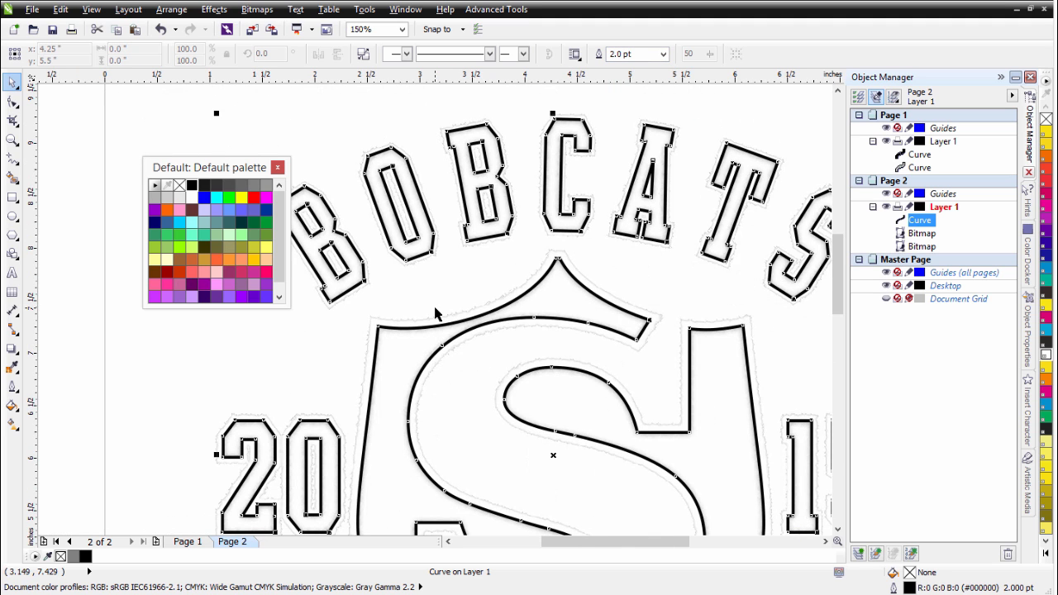
scroll(438, 312, up, 2)
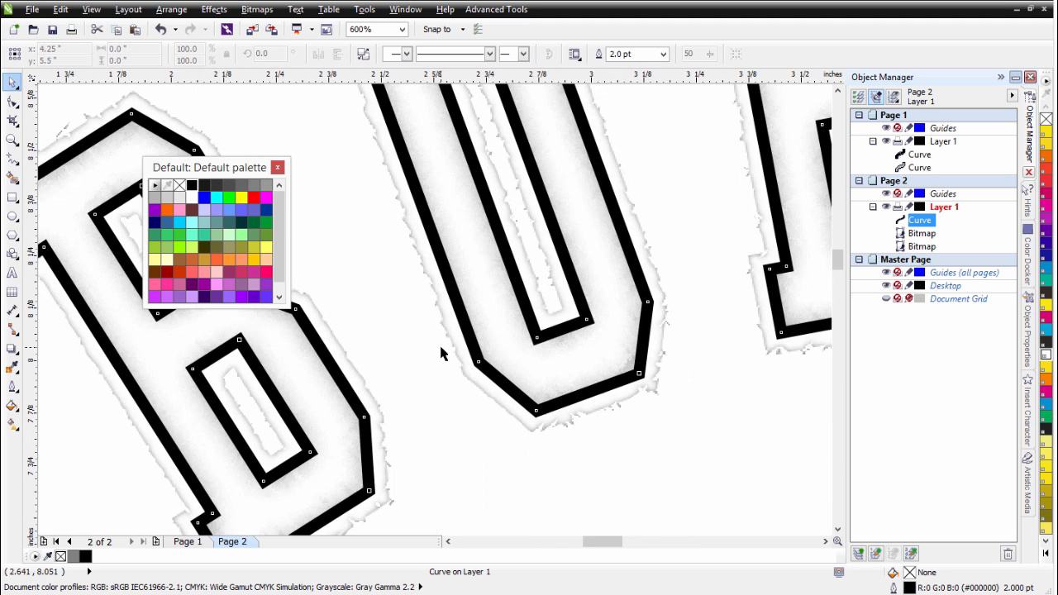
Set the pasted curve's outline width to 1.5 pt and check it against the lettering.
click(662, 55)
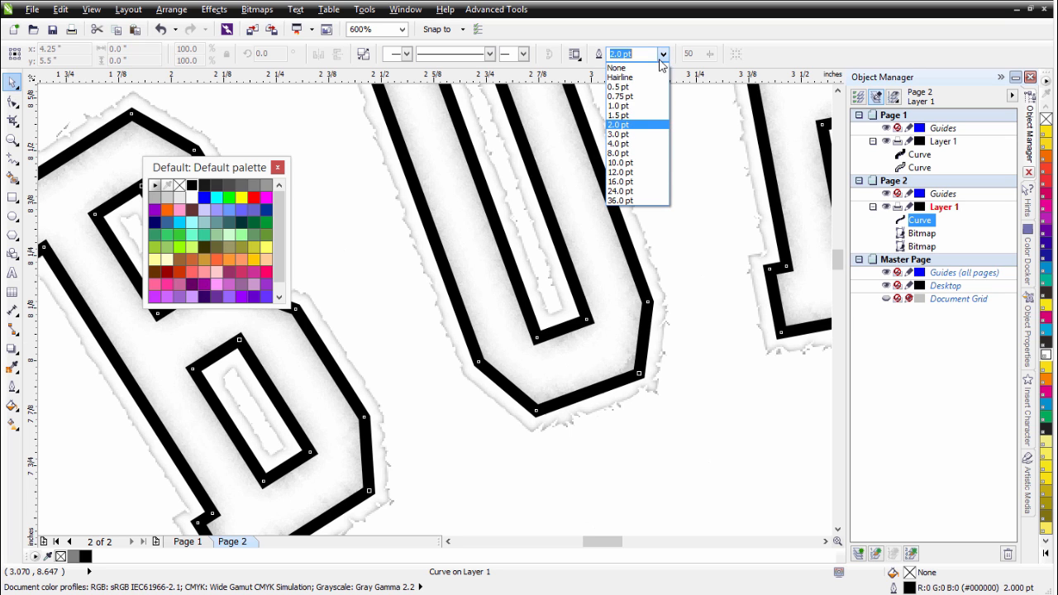
click(639, 116)
scroll(436, 310, down, 2)
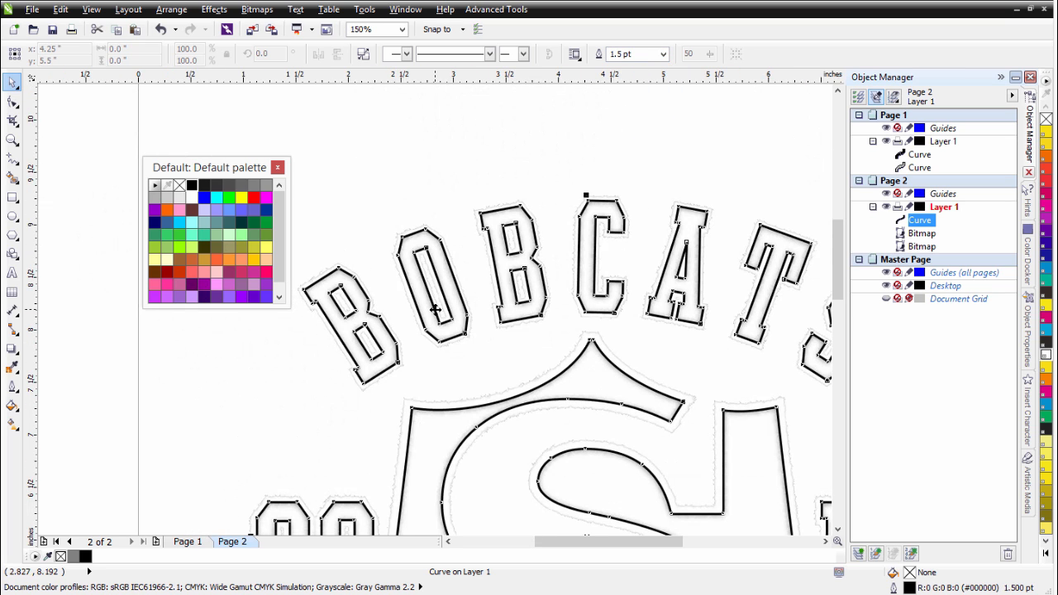
scroll(436, 310, up, 2)
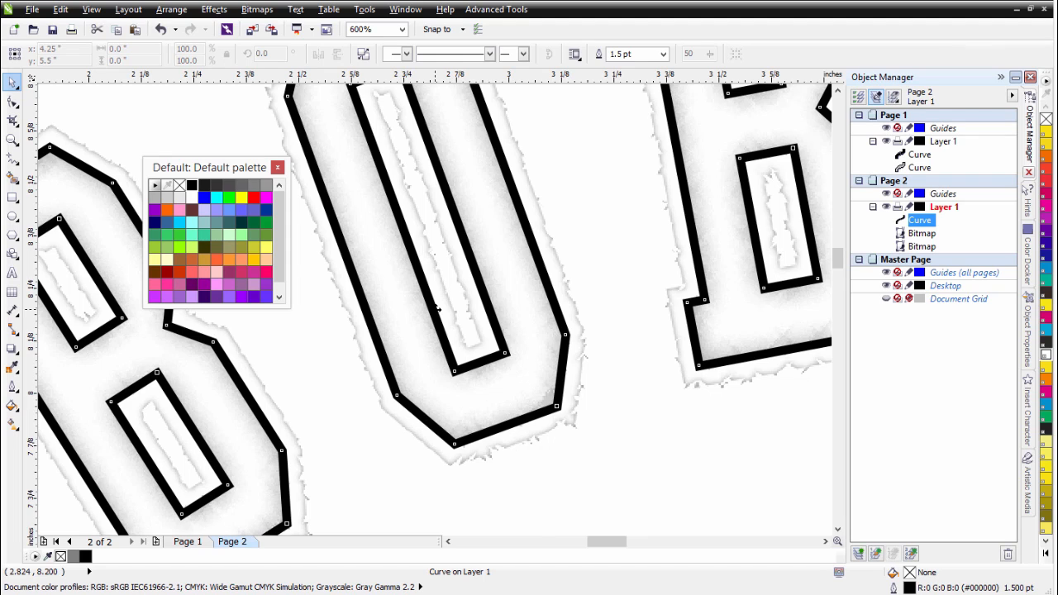
scroll(436, 310, down, 1)
scroll(436, 309, down, 1)
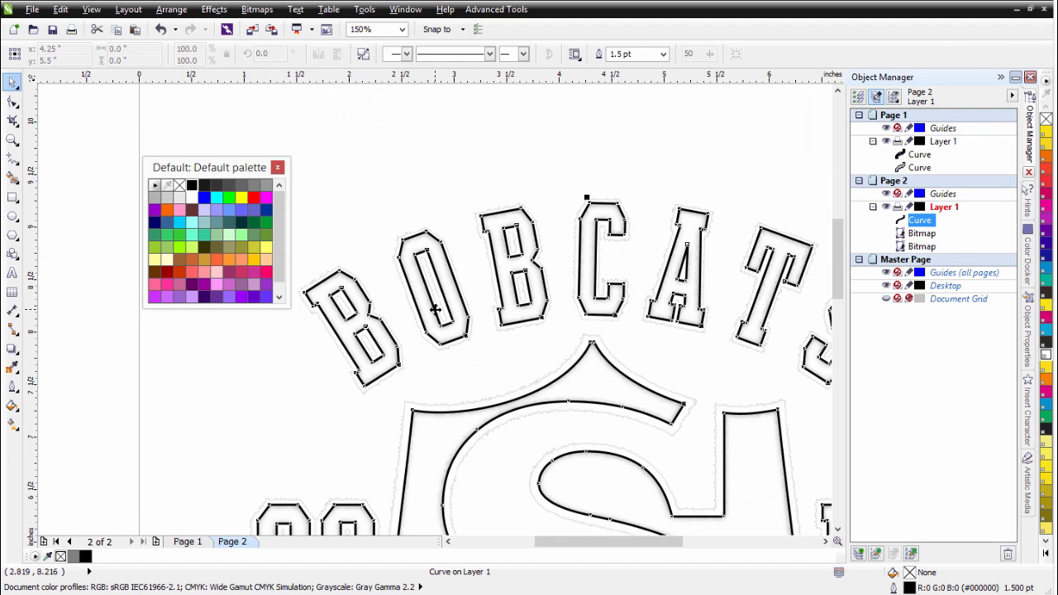
Give the curve's outline a long-dash line style with round corners and round line caps.
scroll(436, 309, up, 2)
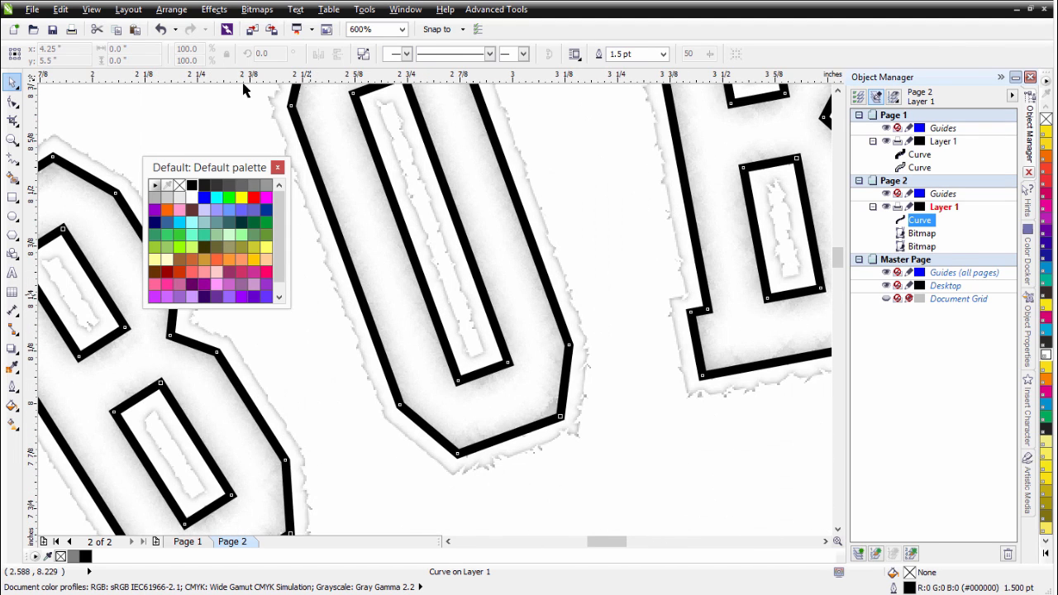
click(489, 54)
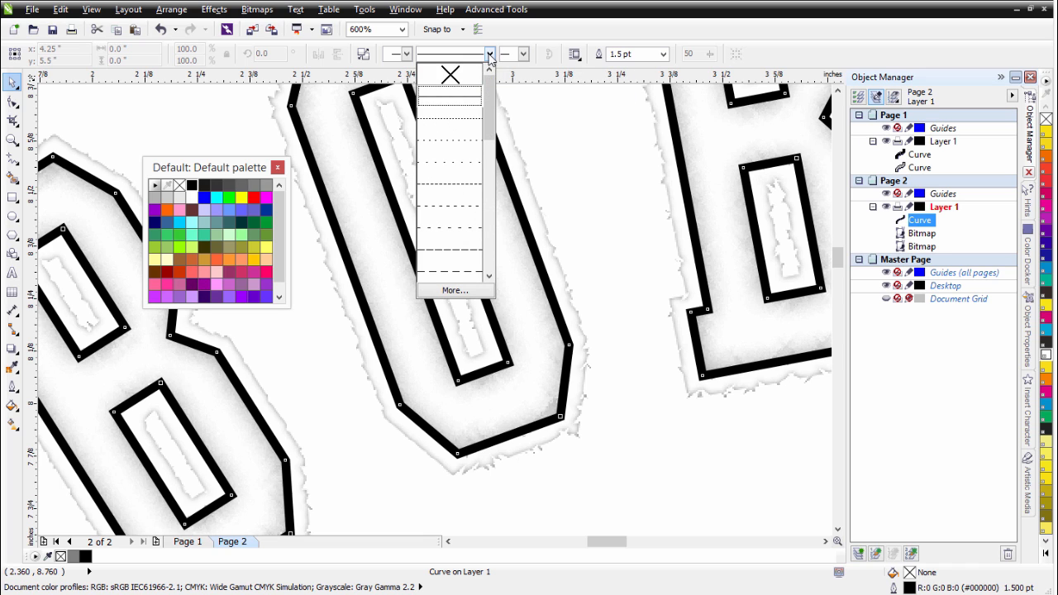
click(445, 272)
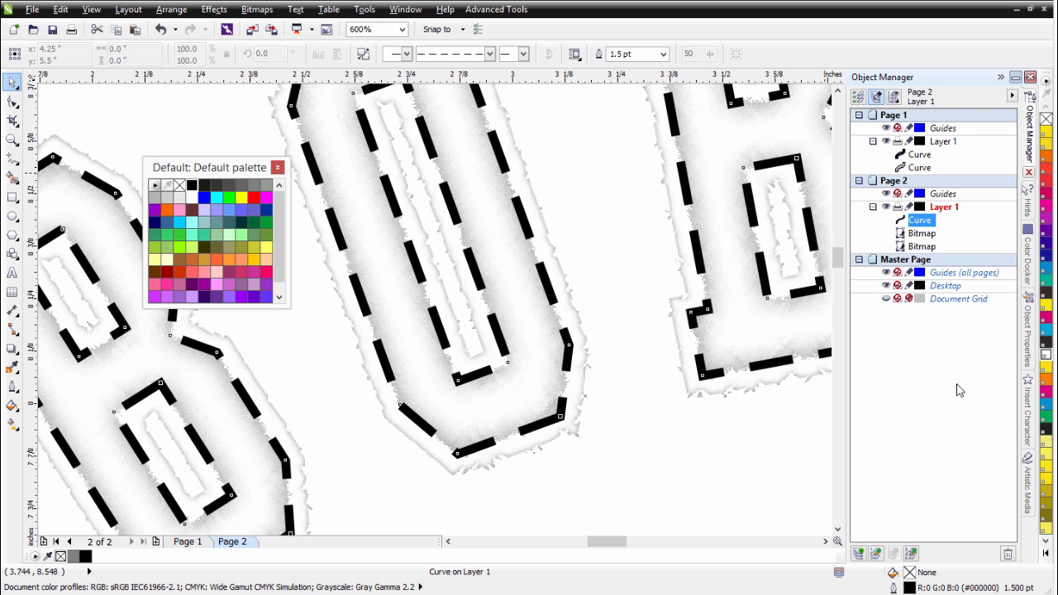
click(1025, 345)
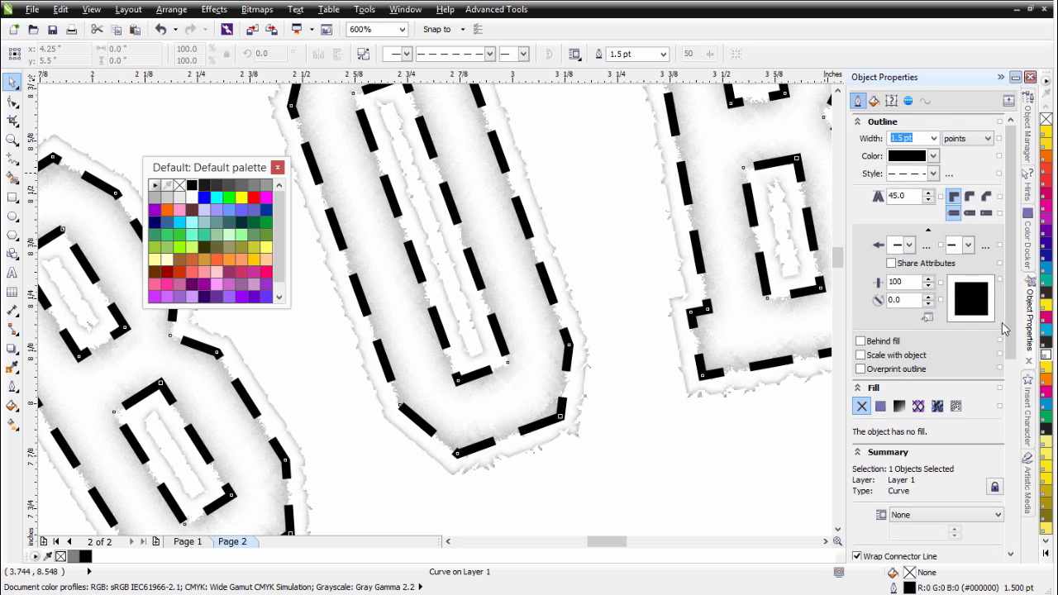
click(971, 196)
click(971, 213)
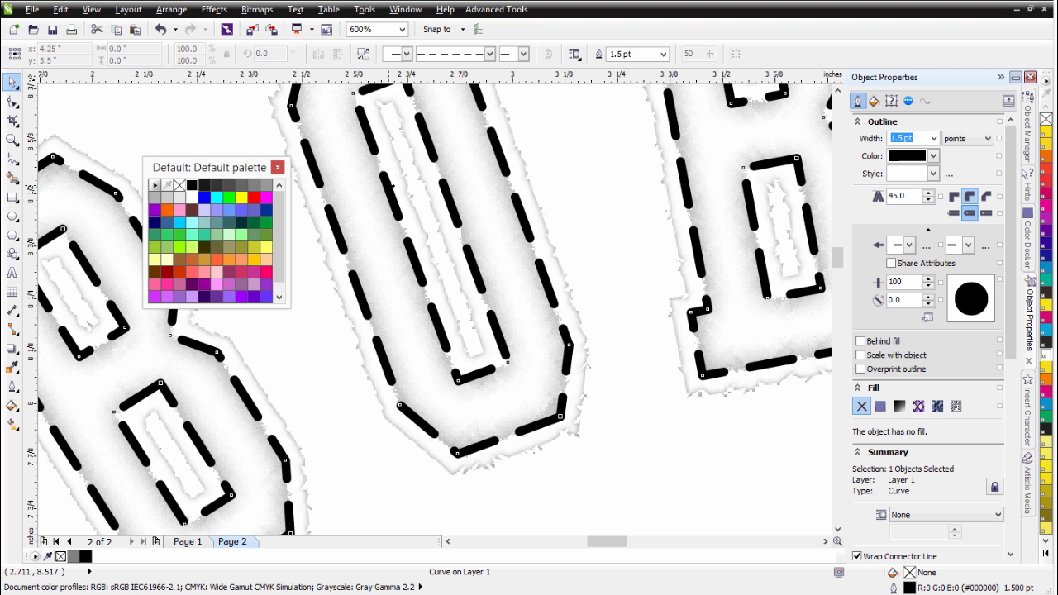
Try a short-dash line style on the curve's outline, and replace it with the short-dash style that has wider gaps.
click(489, 55)
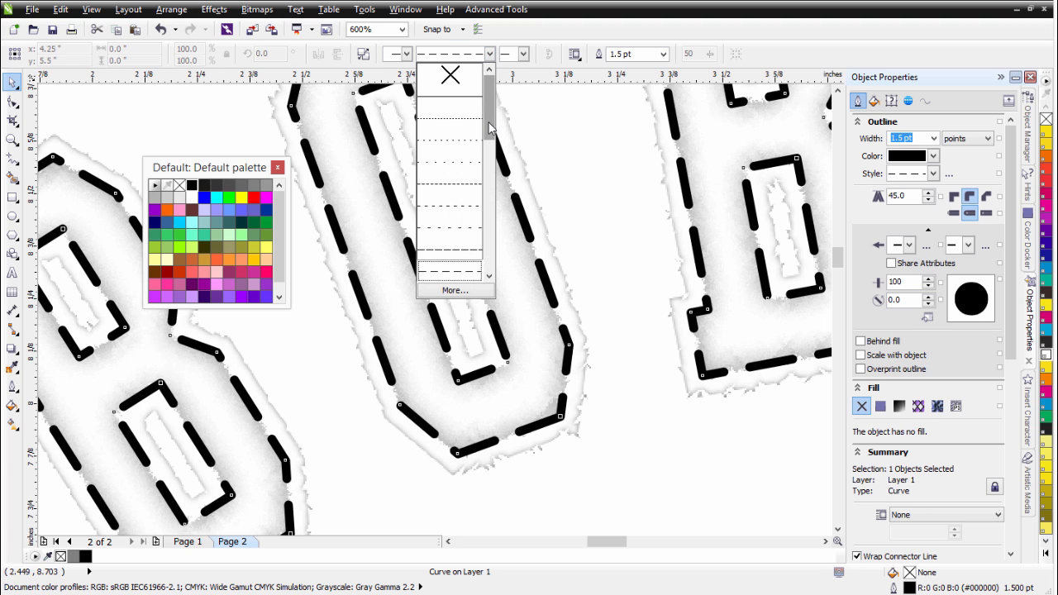
click(466, 140)
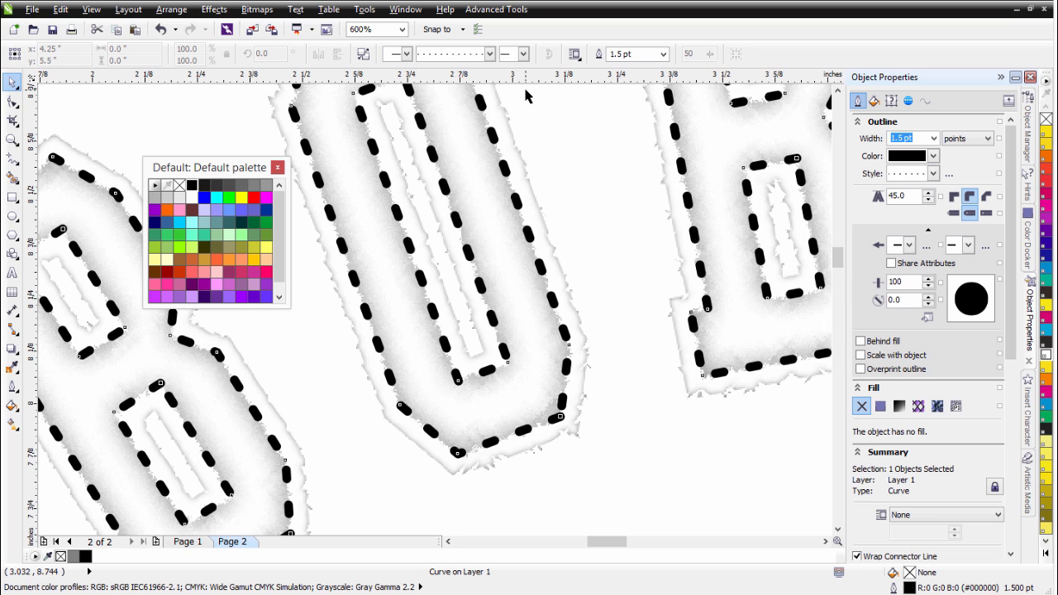
click(489, 53)
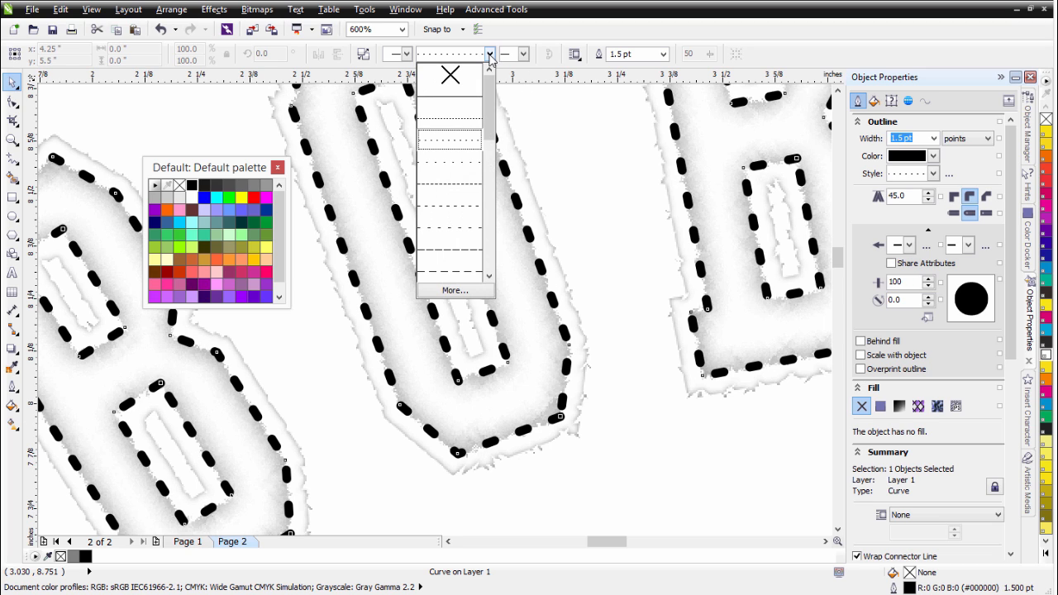
click(455, 163)
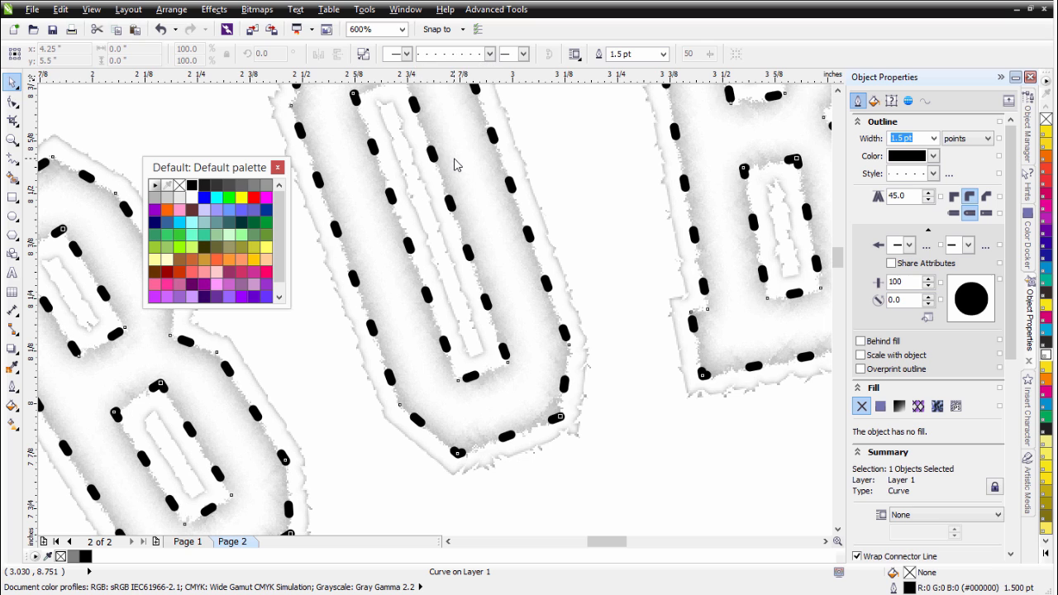
Edit the outline's line style so the gap between dashes is one dot shorter, and add it as a new style.
click(490, 55)
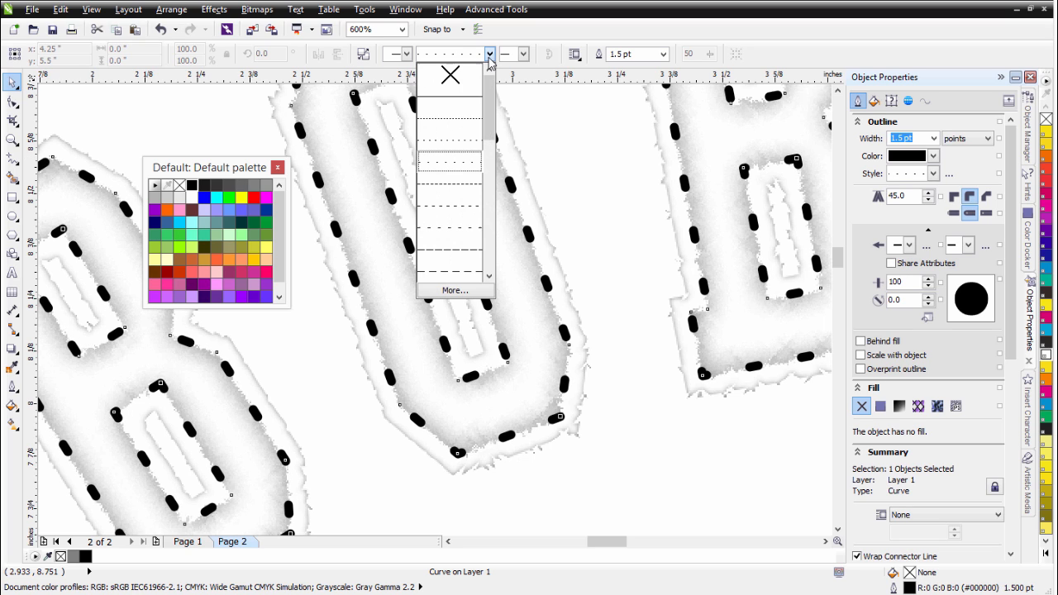
click(450, 290)
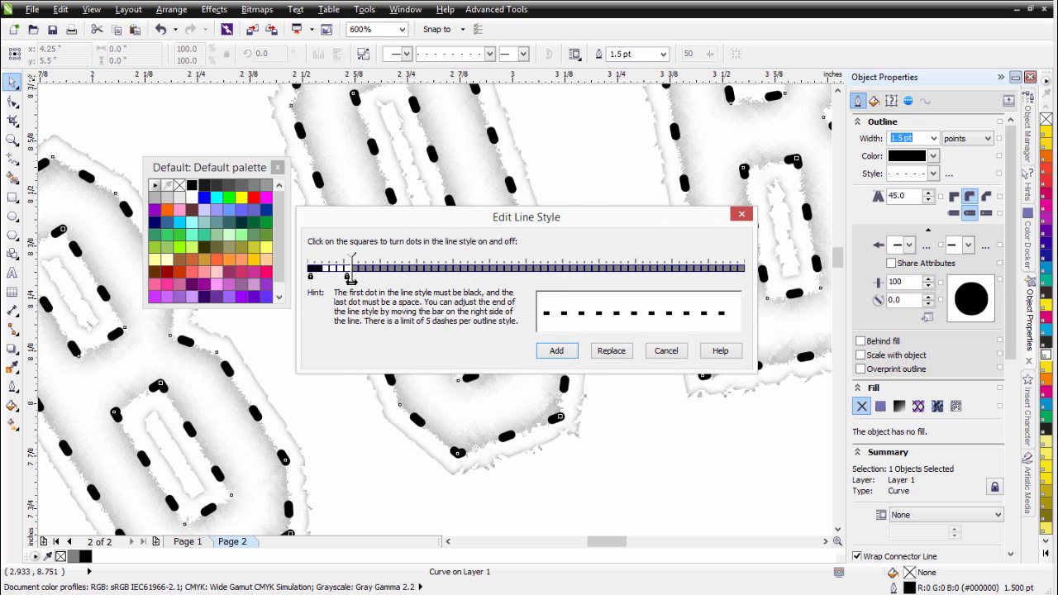
drag(352, 281, 343, 281)
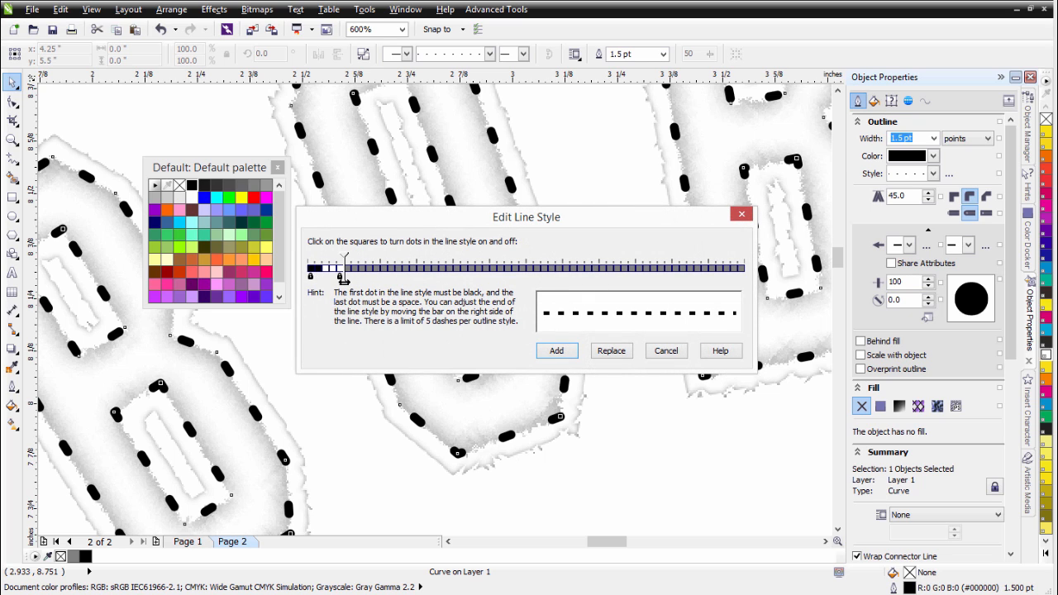
click(557, 350)
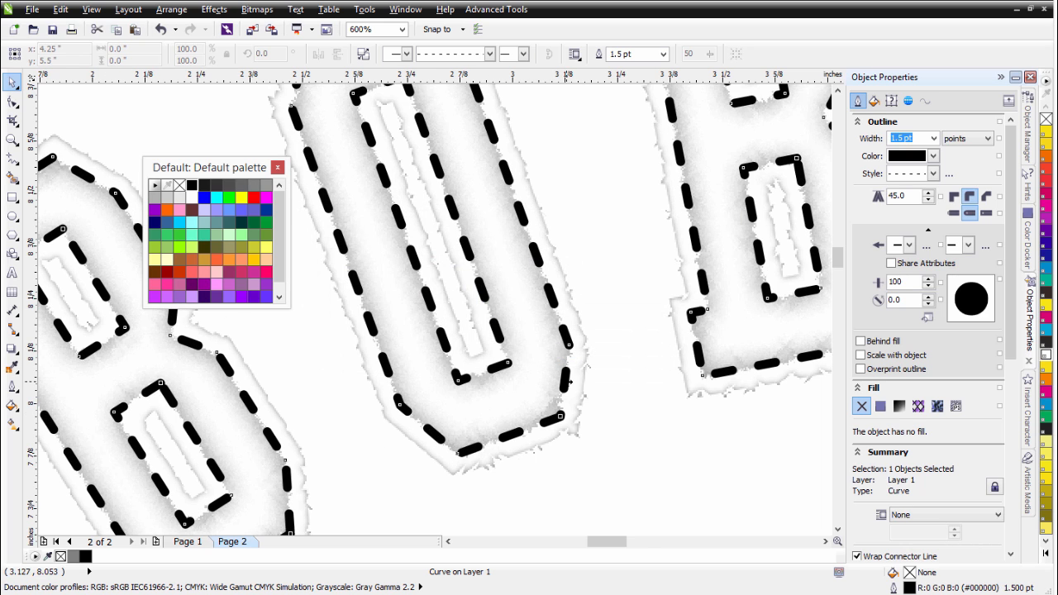
Copy the dashed curve and paste it over the logo on Page 1.
scroll(559, 379, down, 1)
scroll(380, 381, down, 1)
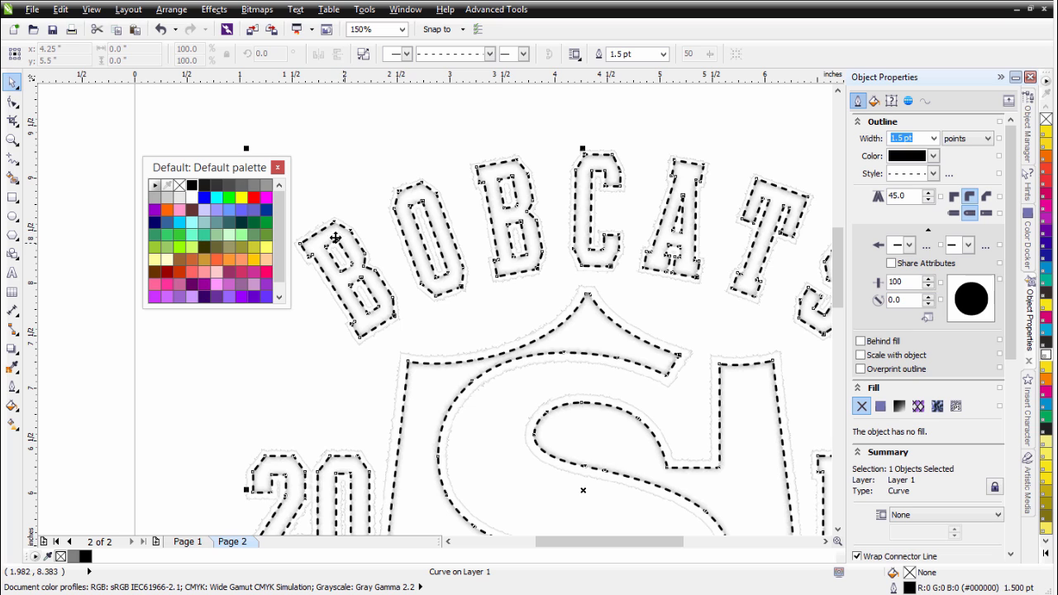
click(117, 31)
click(188, 542)
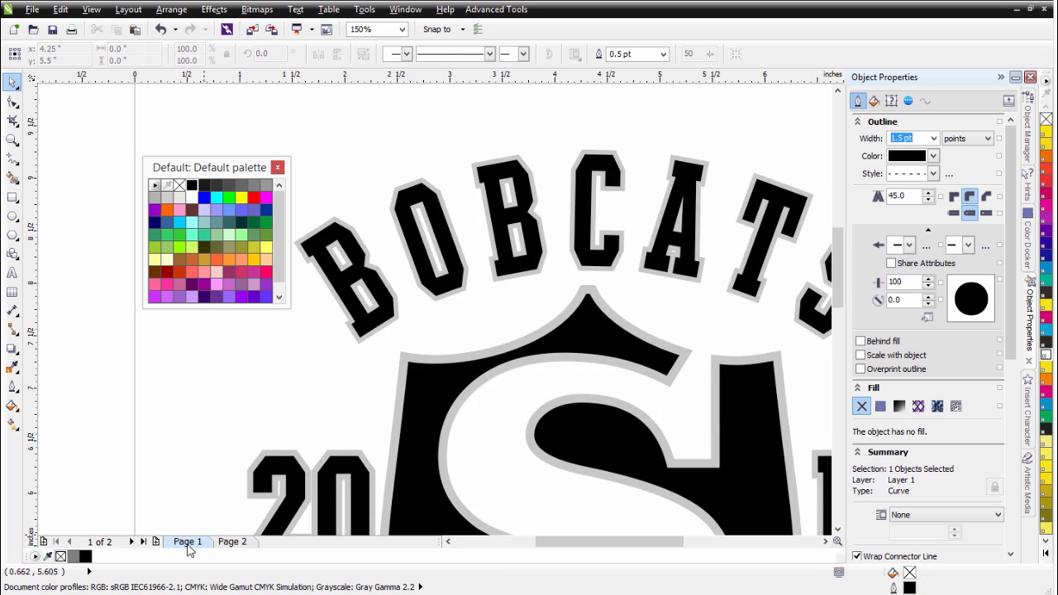
click(135, 29)
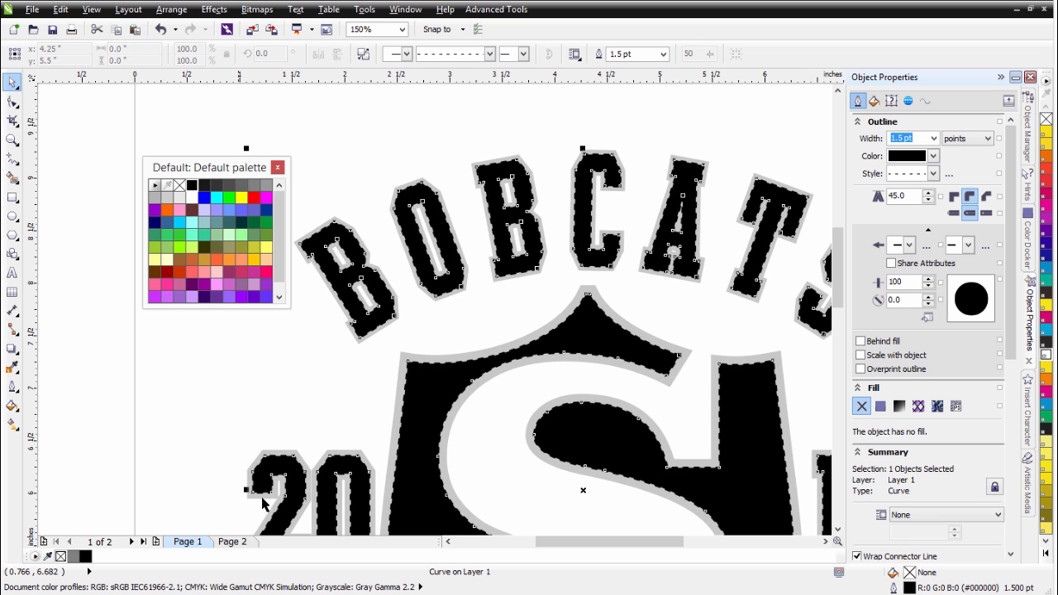
Convert the dashed curve on Page 2 to a 300 dpi RGB (24-bit) bitmap with anti-aliasing and a transparent background.
click(240, 543)
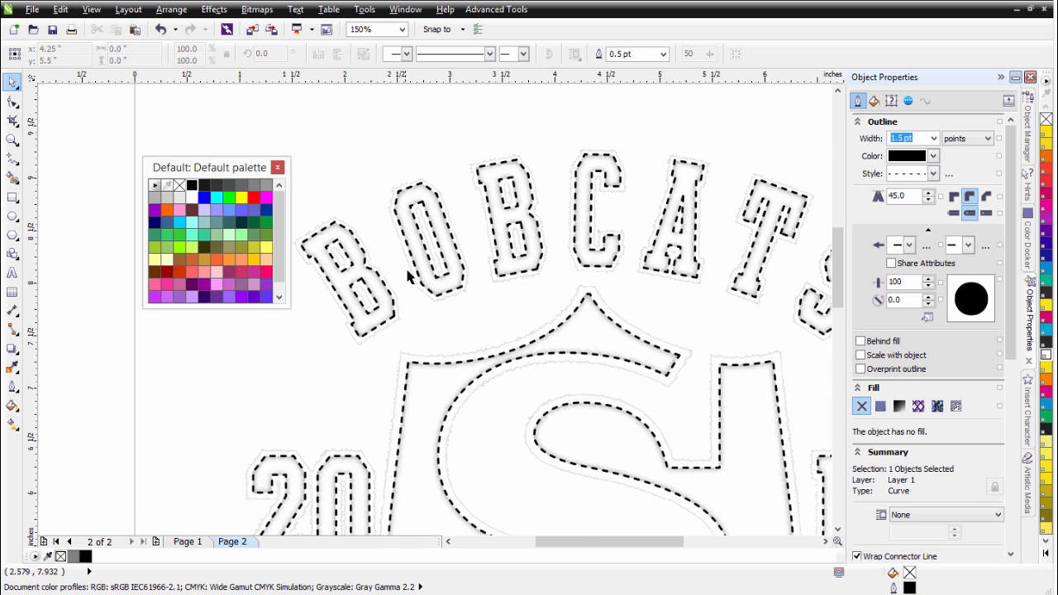
scroll(436, 315, up, 3)
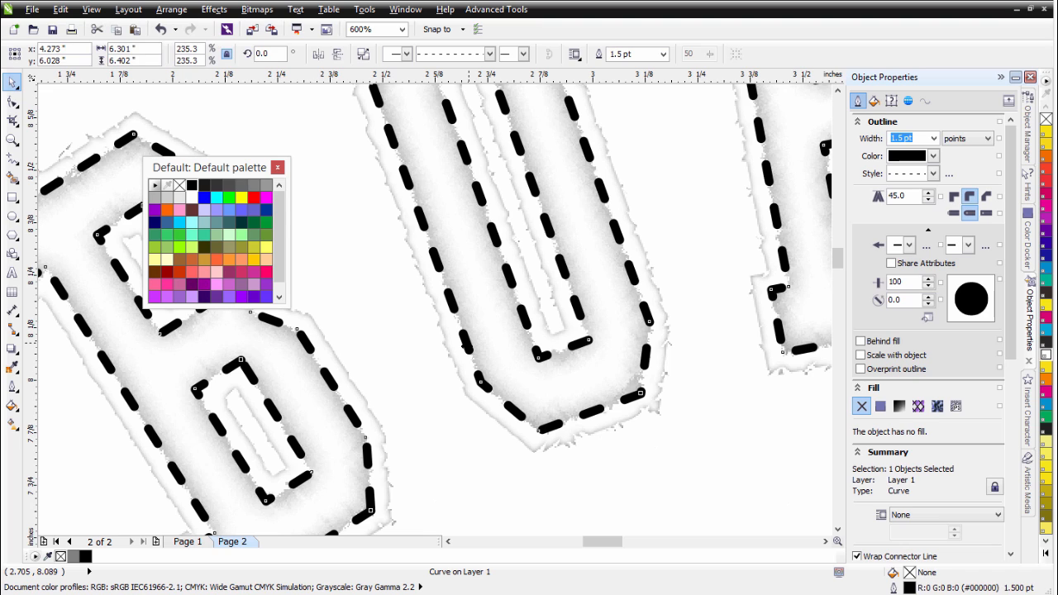
click(257, 10)
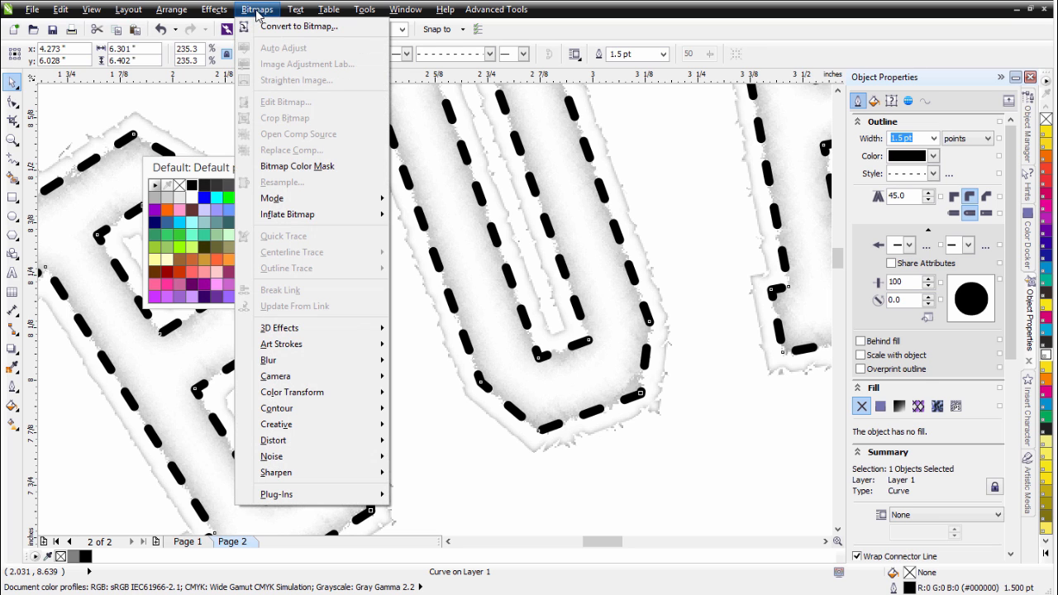
click(283, 27)
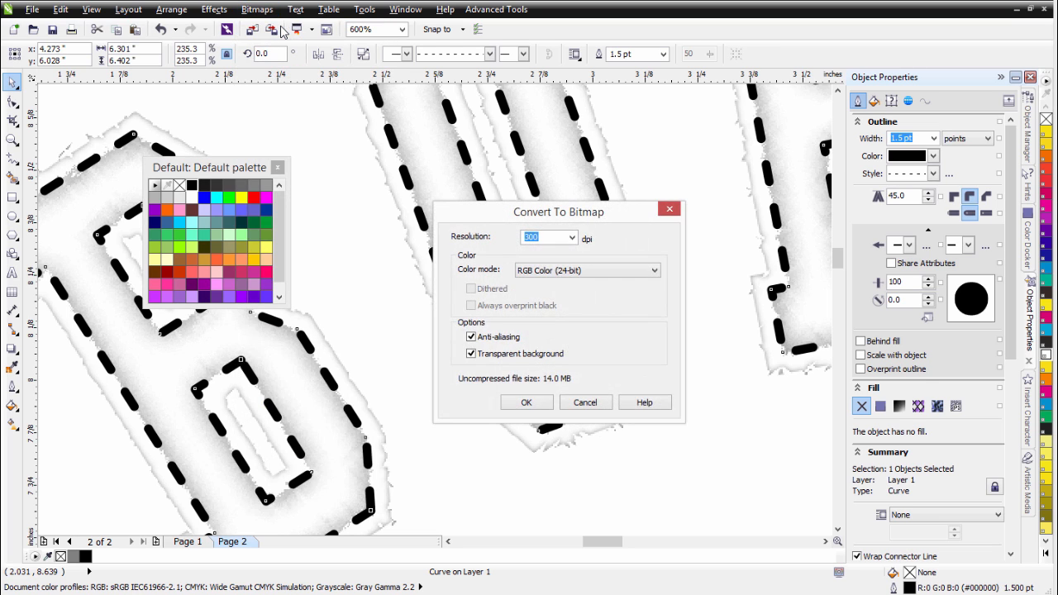
click(527, 402)
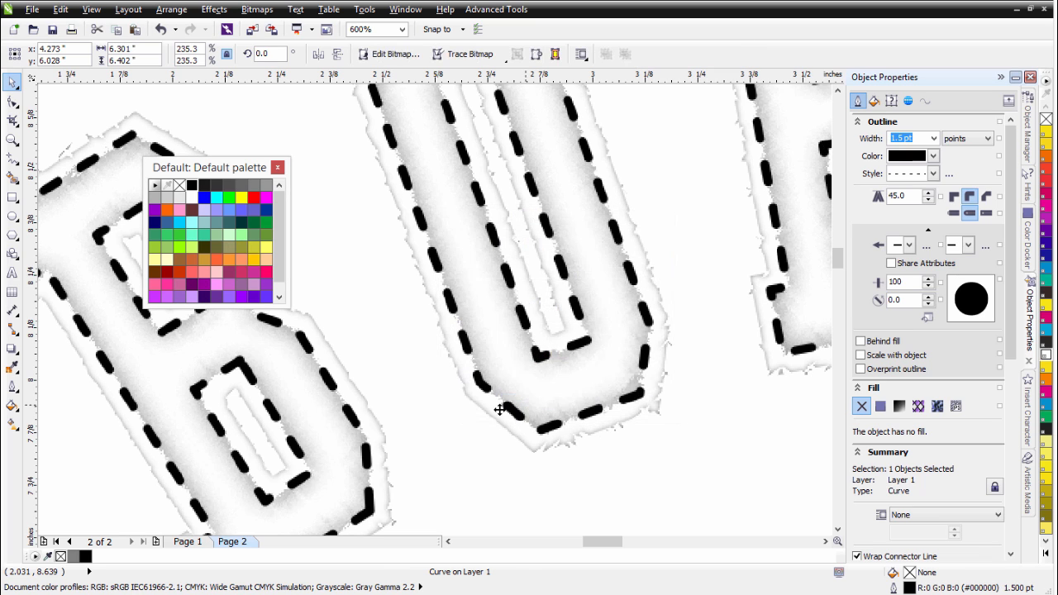
Apply the Displace distortion to the stitching bitmap in Tile mode, previewing scale 4 and settling on horizontal and vertical scale 2.
click(256, 9)
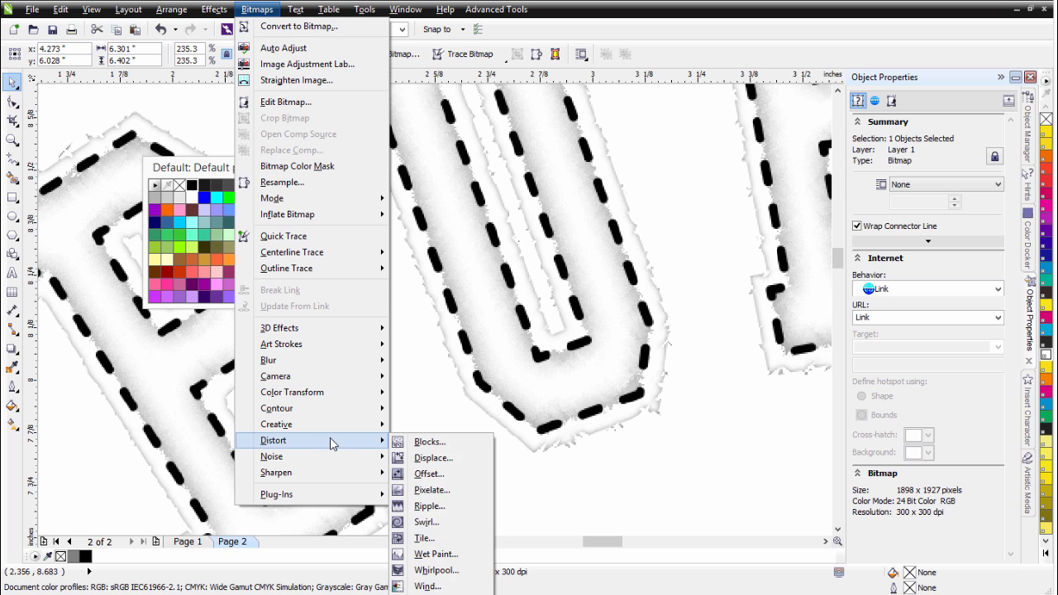
click(429, 460)
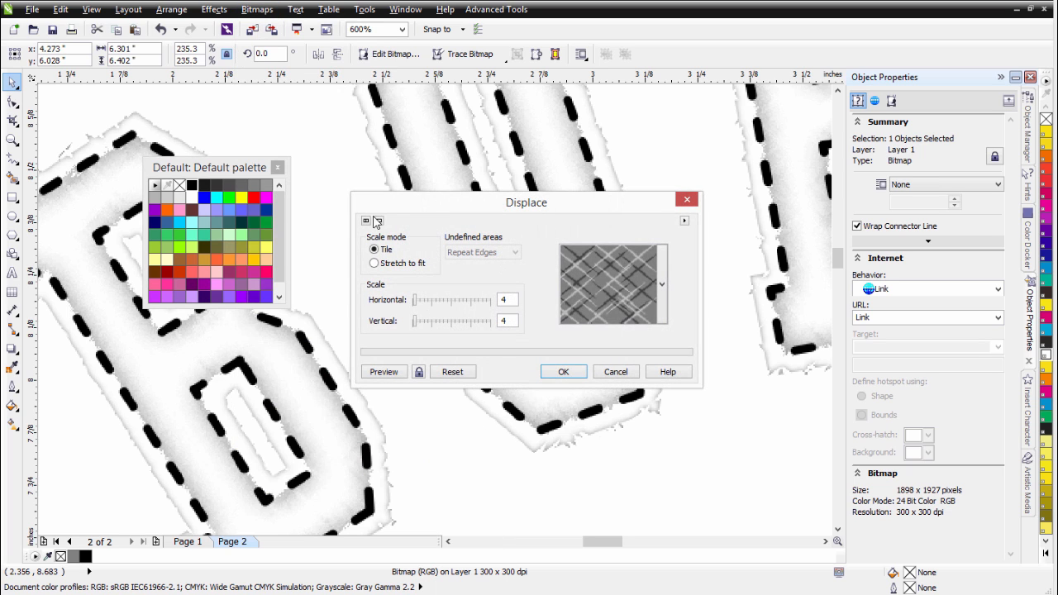
click(384, 373)
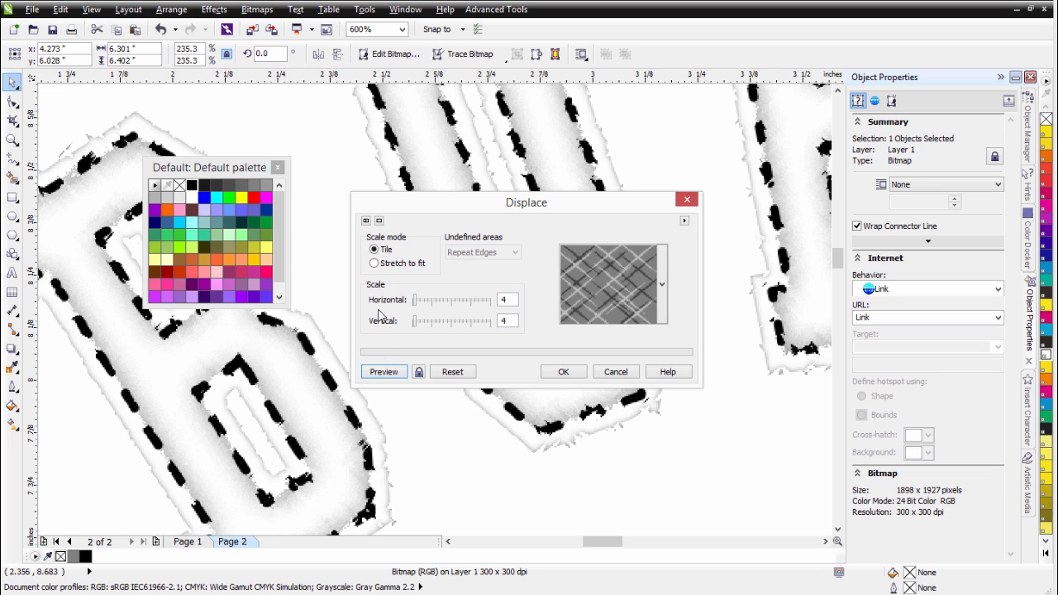
click(512, 300)
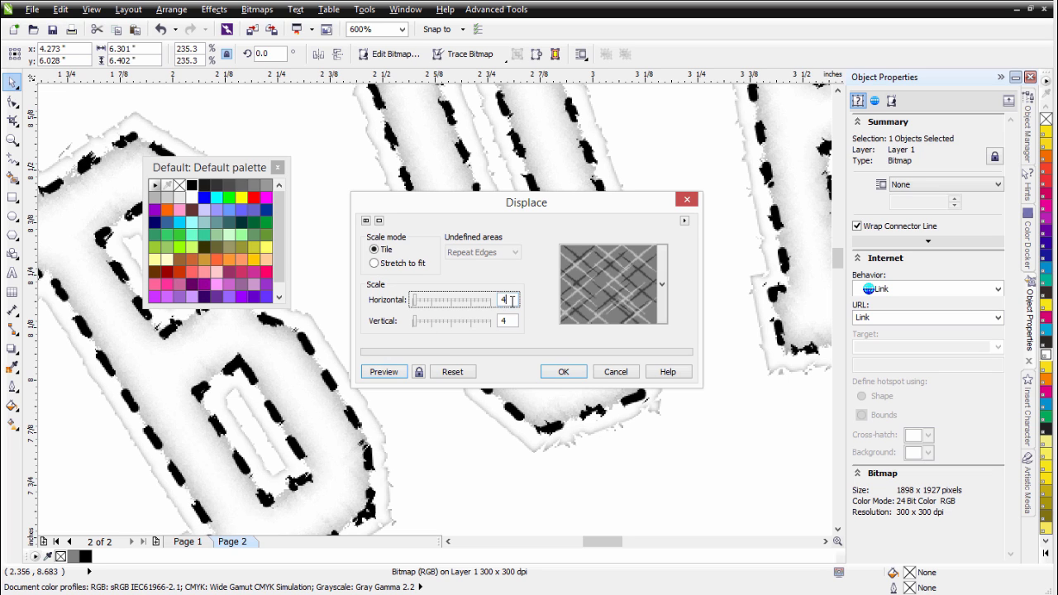
drag(512, 300, 472, 295)
text(2)
key(Tab)
text(2)
click(397, 371)
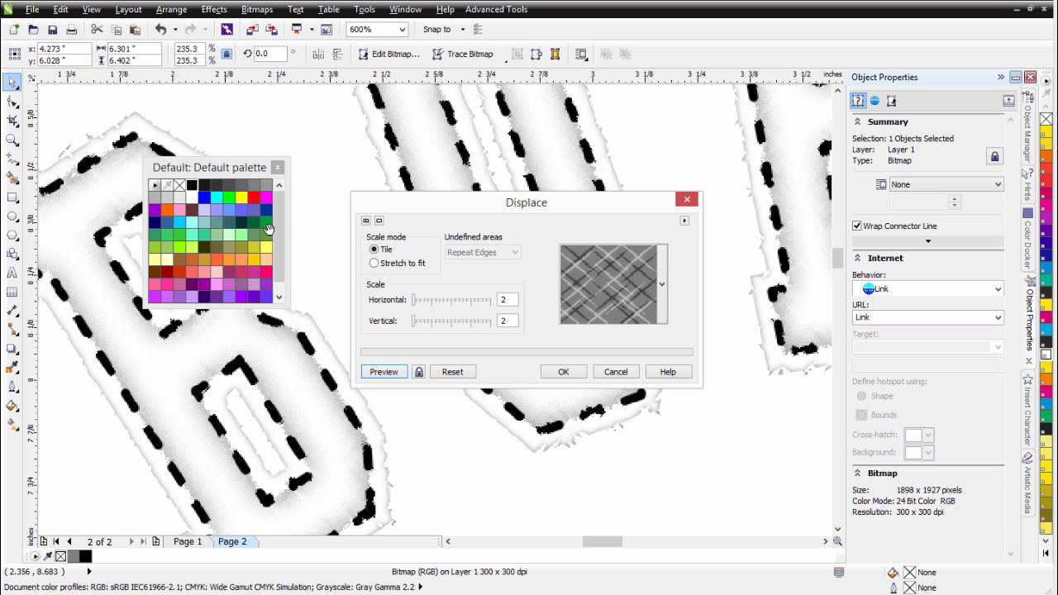
click(567, 374)
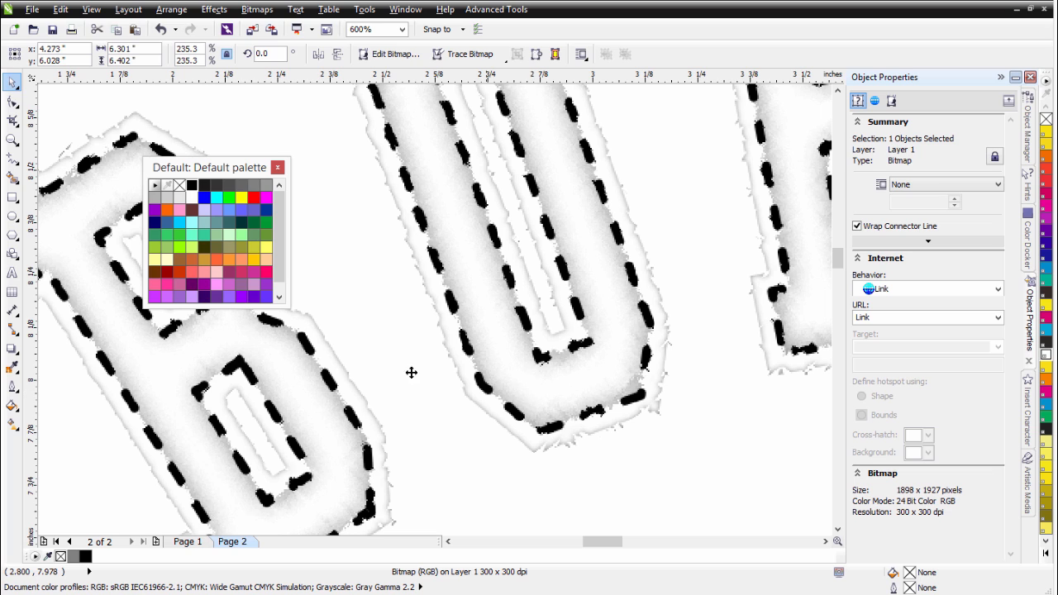
Convert the stitching bitmap to black and white (1-bit) using the Line Art method with a threshold of 188.
click(258, 10)
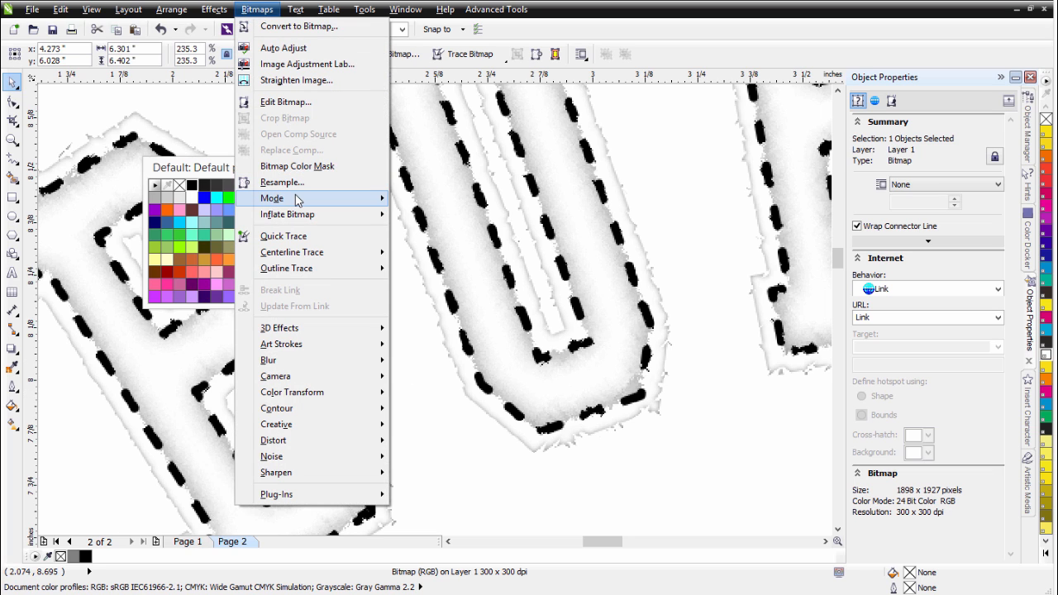
mouse_move(297, 201)
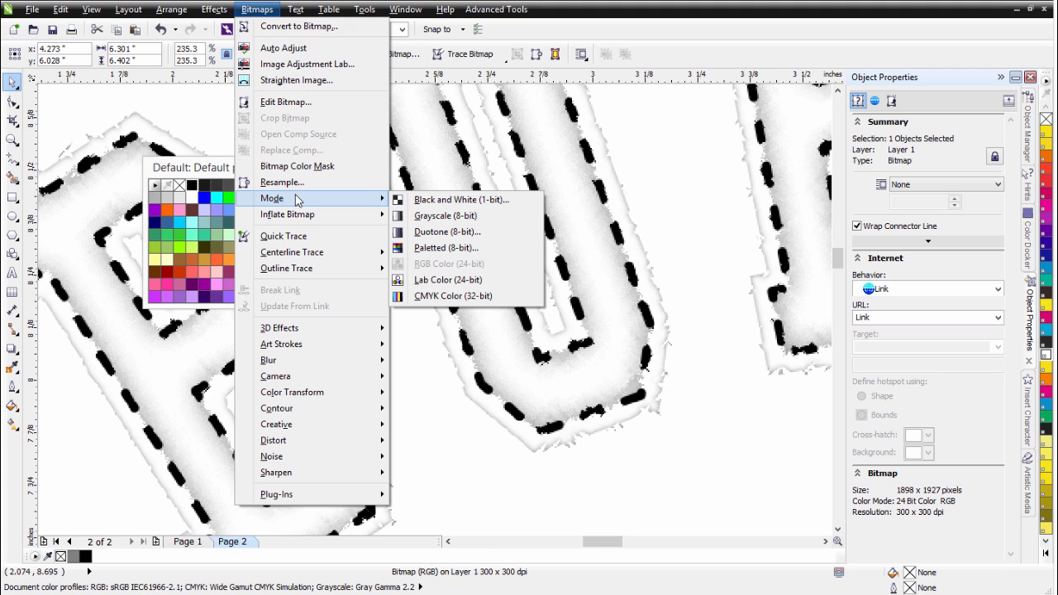
click(431, 201)
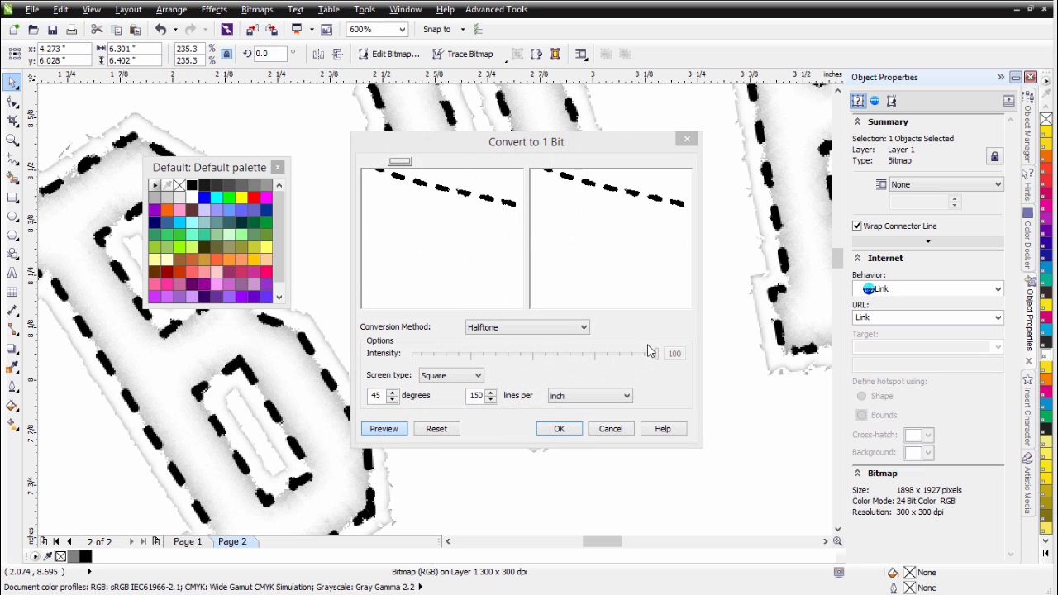
click(548, 329)
click(548, 340)
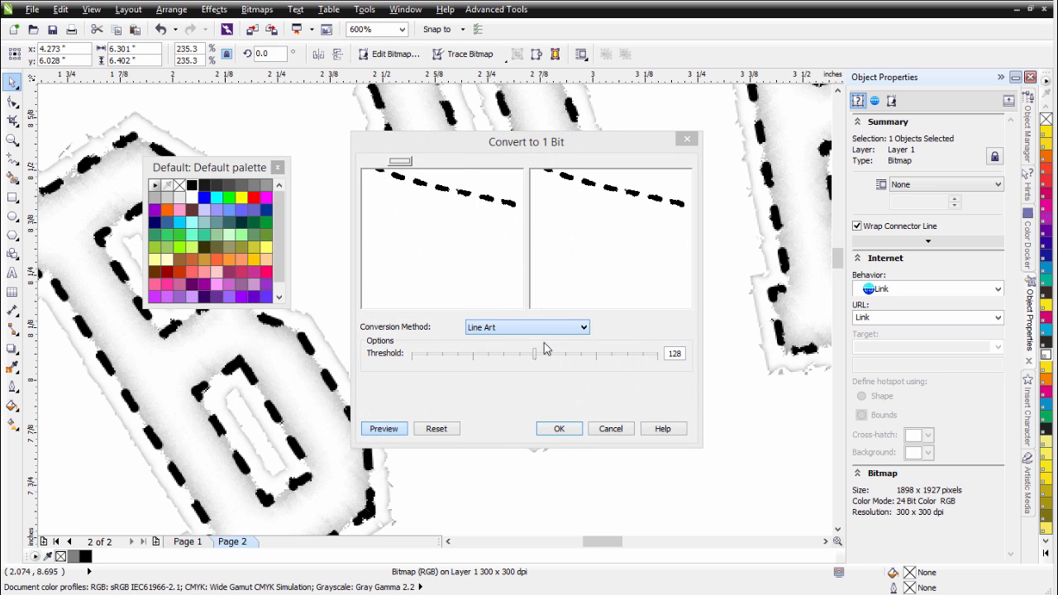
click(487, 198)
drag(488, 200, 475, 241)
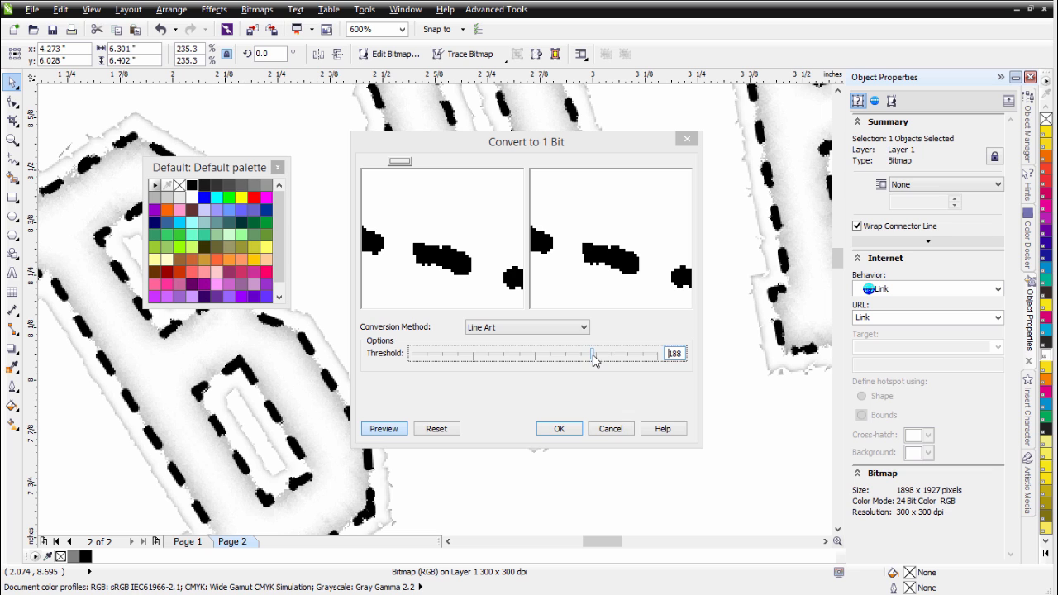
mouse_move(595, 360)
mouse_down()
mouse_move(497, 372)
mouse_move(592, 368)
mouse_up()
click(569, 430)
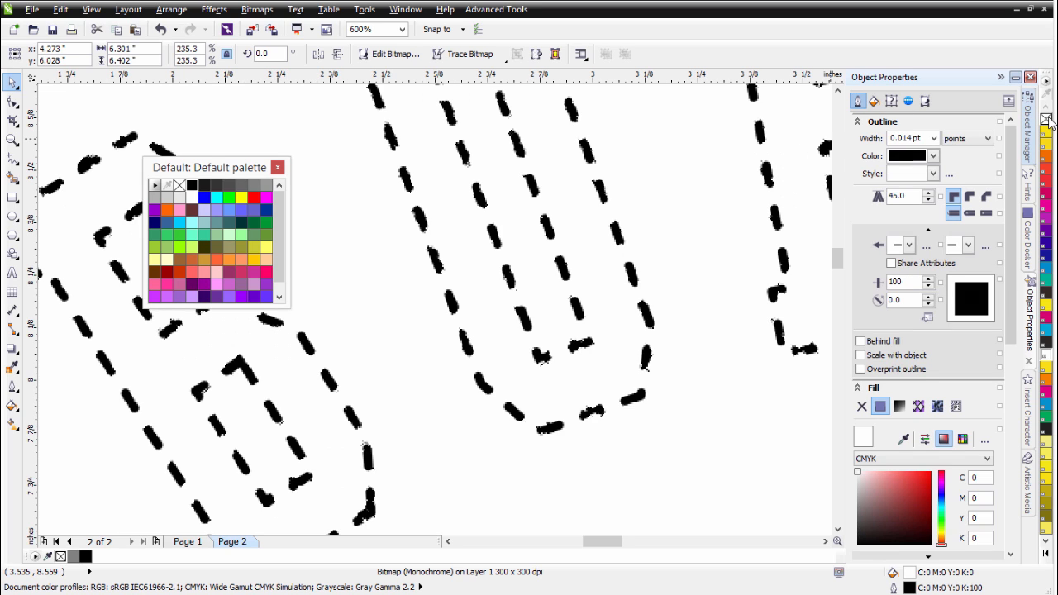
Remove the monochrome bitmap's white background, try two green shades on the stitches, and set them back to black.
click(179, 186)
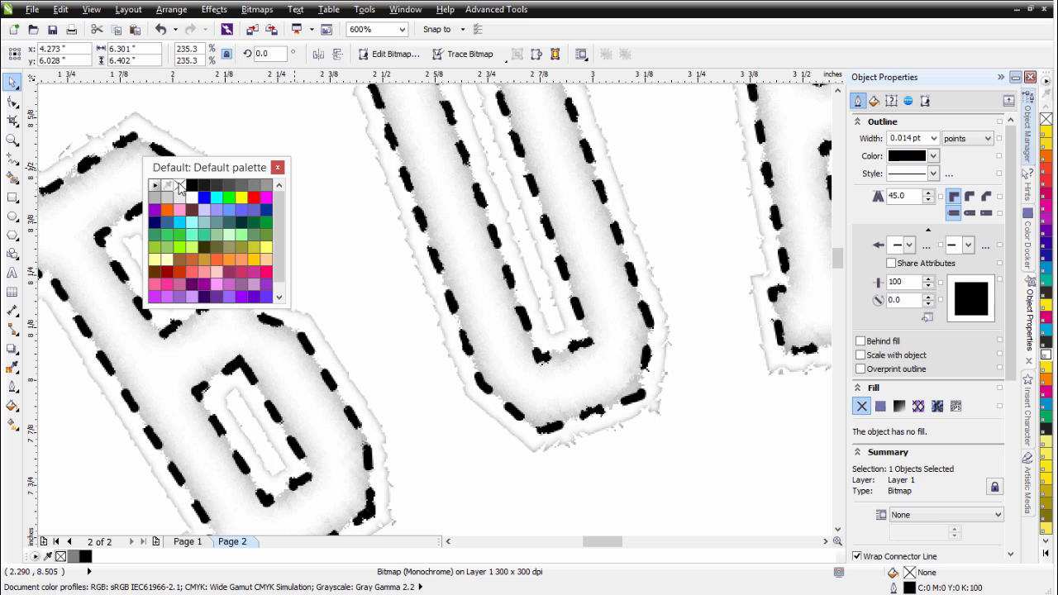
right_click(180, 236)
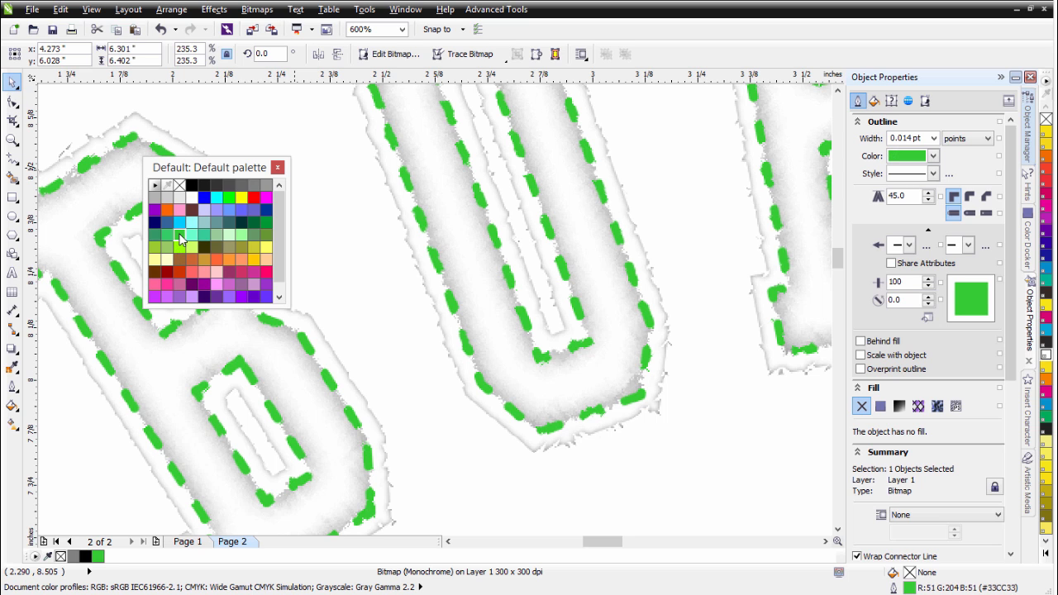
right_click(202, 236)
right_click(192, 185)
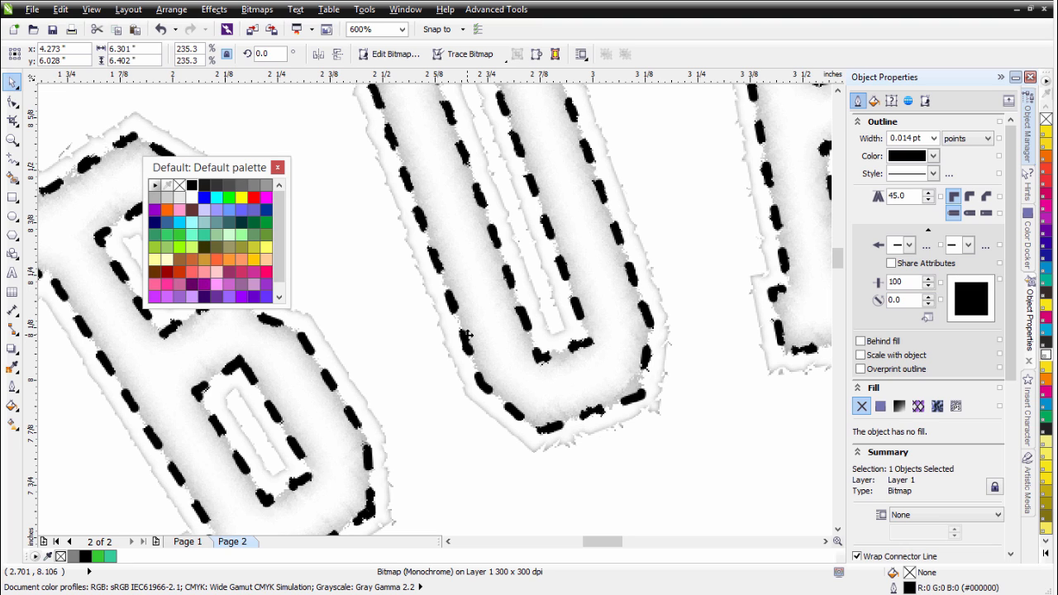
Paste a copy of the monochrome stitching bitmap in place and color its stitches gray (#808080).
click(137, 30)
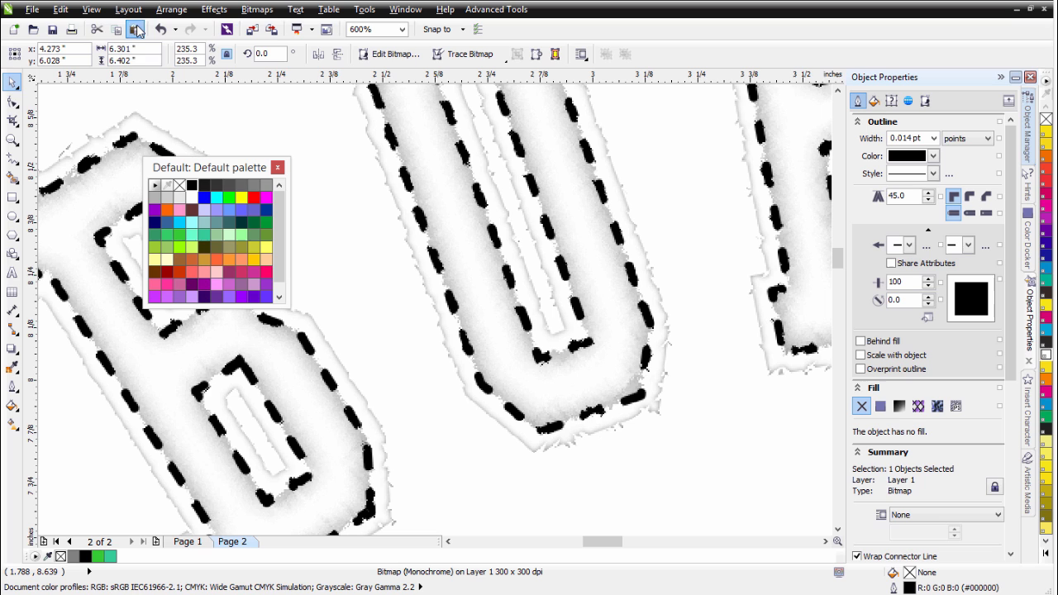
right_click(253, 188)
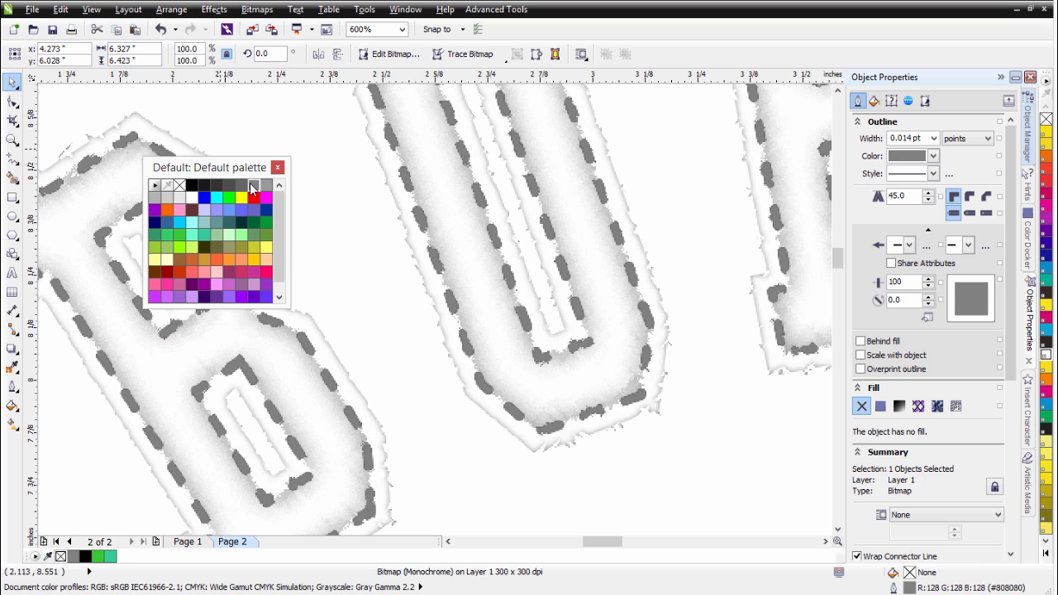
Convert the gray stitching copy to a 300 dpi RGB (24-bit) bitmap with anti-aliasing and transparent background, and invert its colors.
click(257, 9)
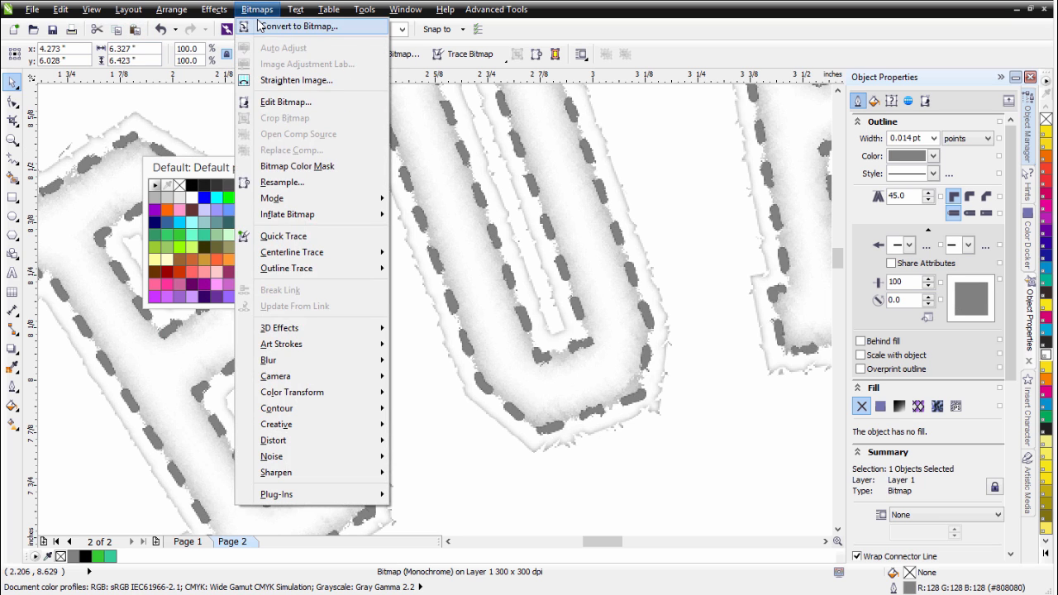
click(265, 26)
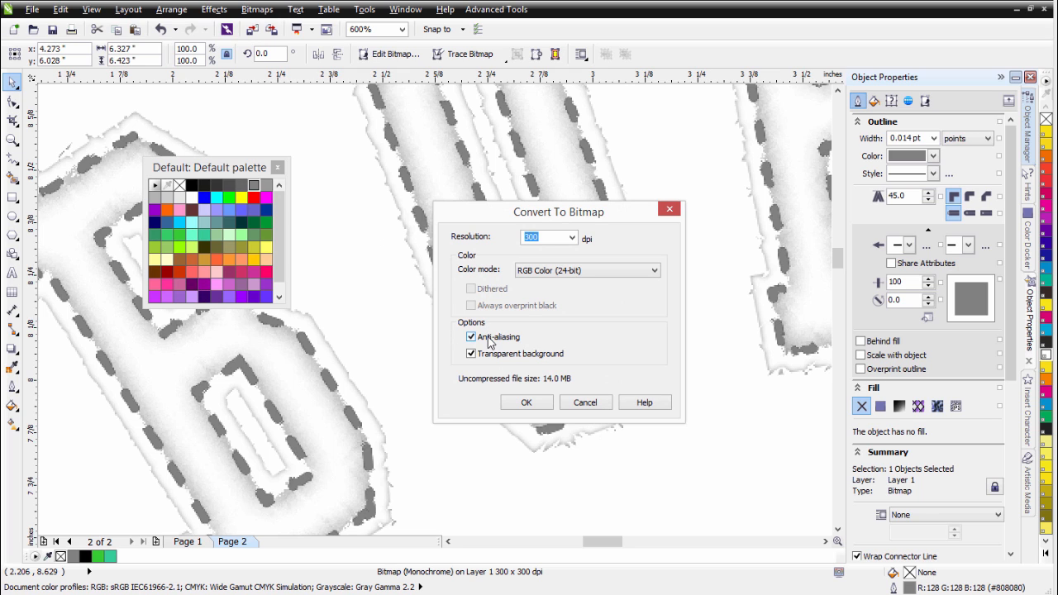
click(527, 402)
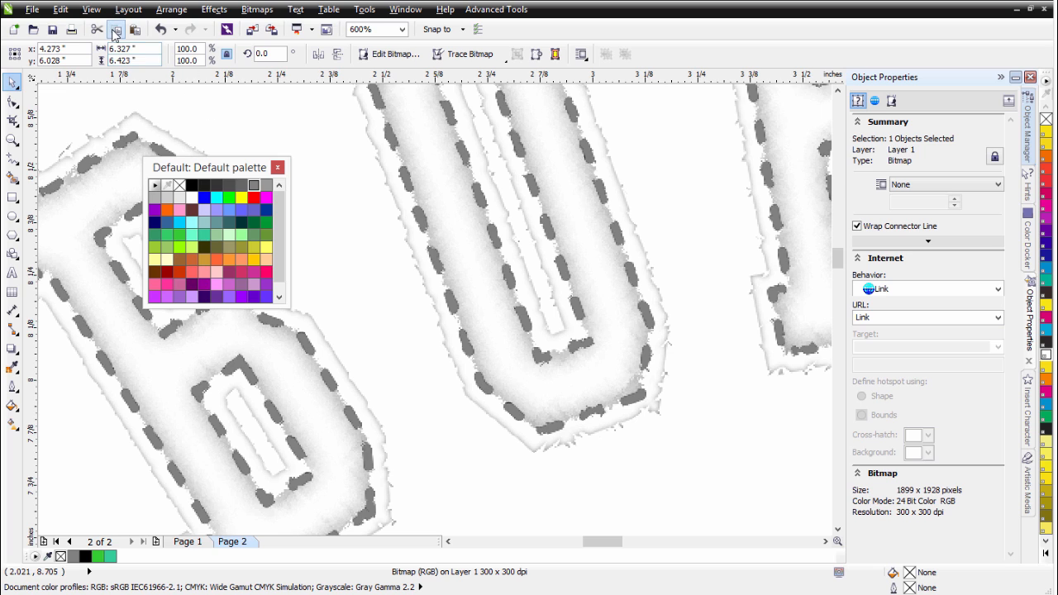
click(213, 9)
mouse_move(240, 42)
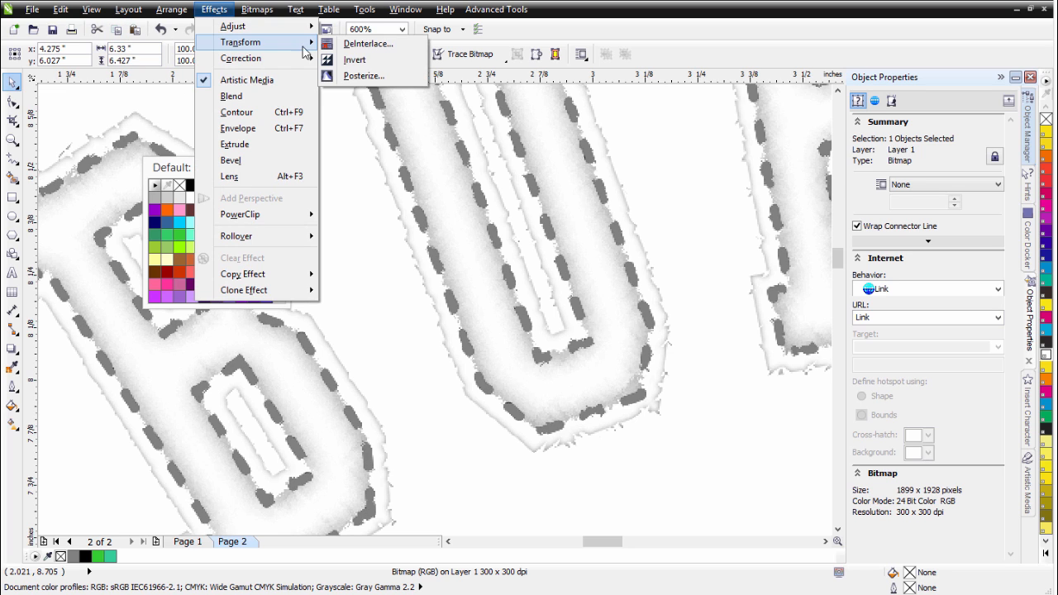
click(353, 60)
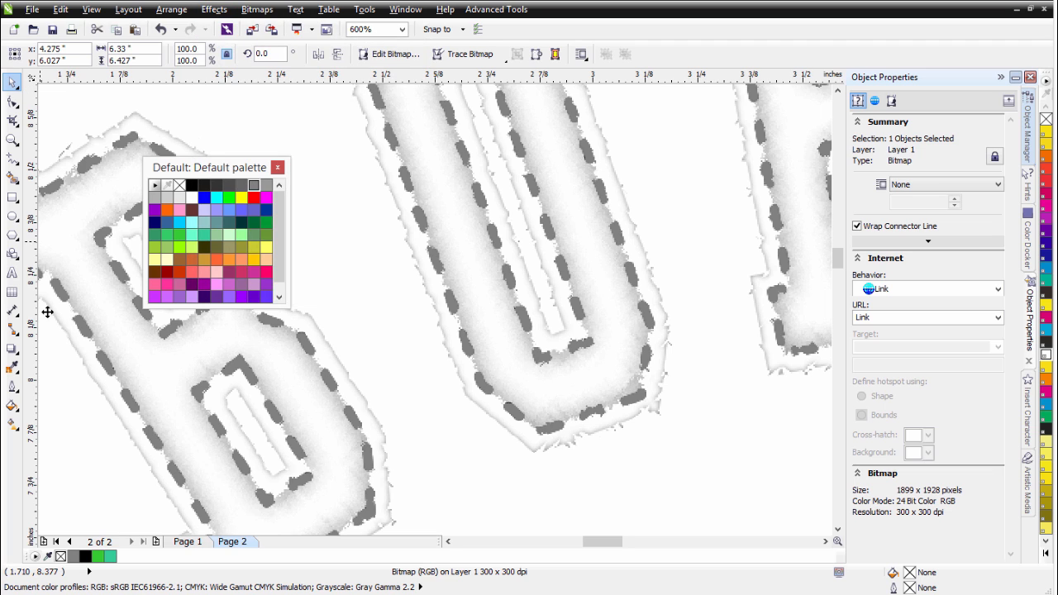
Apply a uniform transparency to the inverted stitching bitmap using the Color Dodge merge mode with starting transparency 0.
click(14, 353)
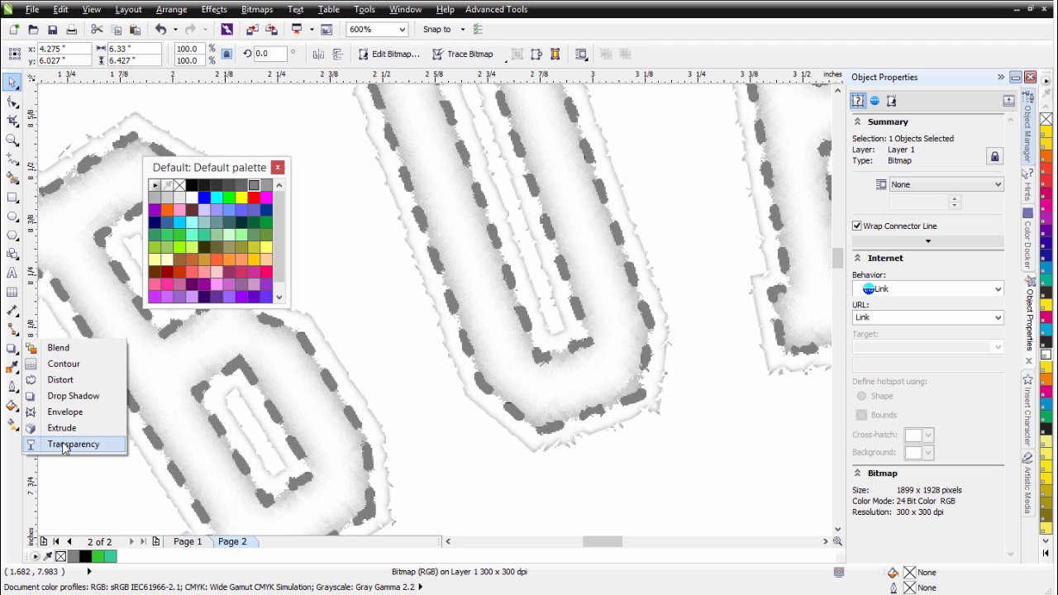
click(50, 440)
click(101, 54)
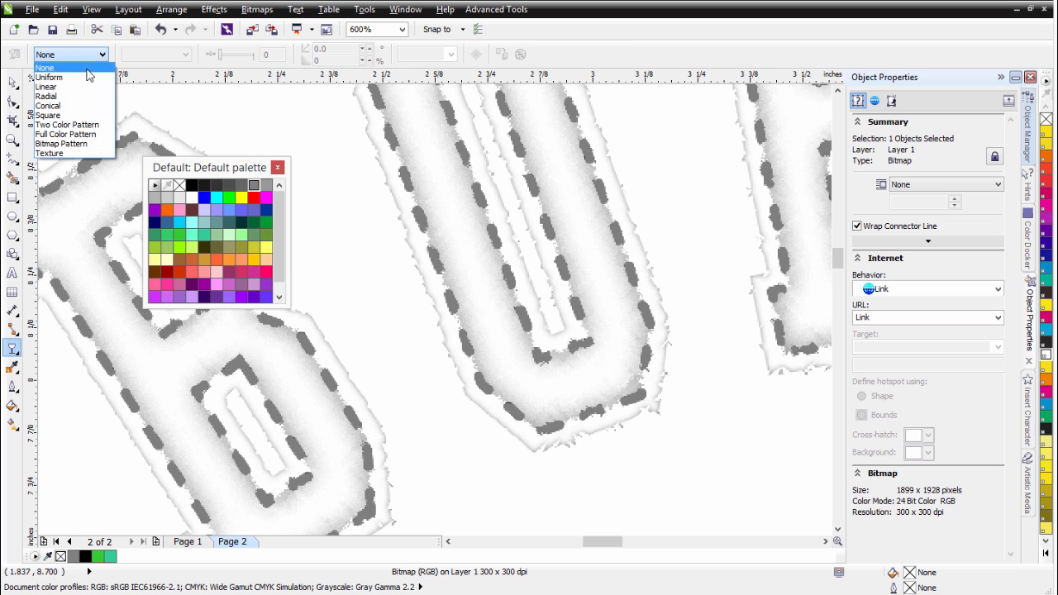
click(91, 73)
click(160, 55)
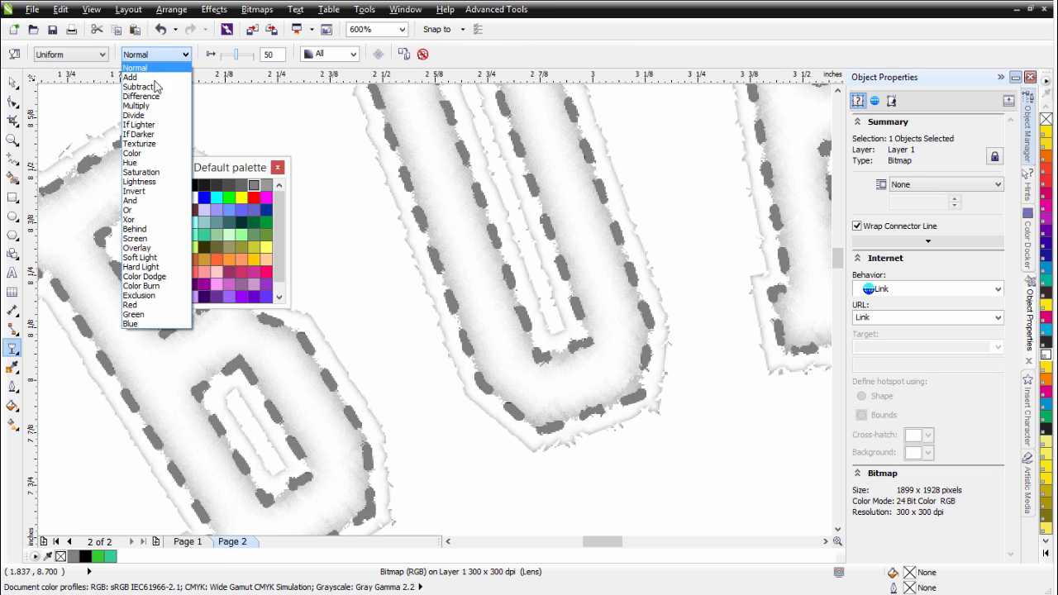
click(144, 276)
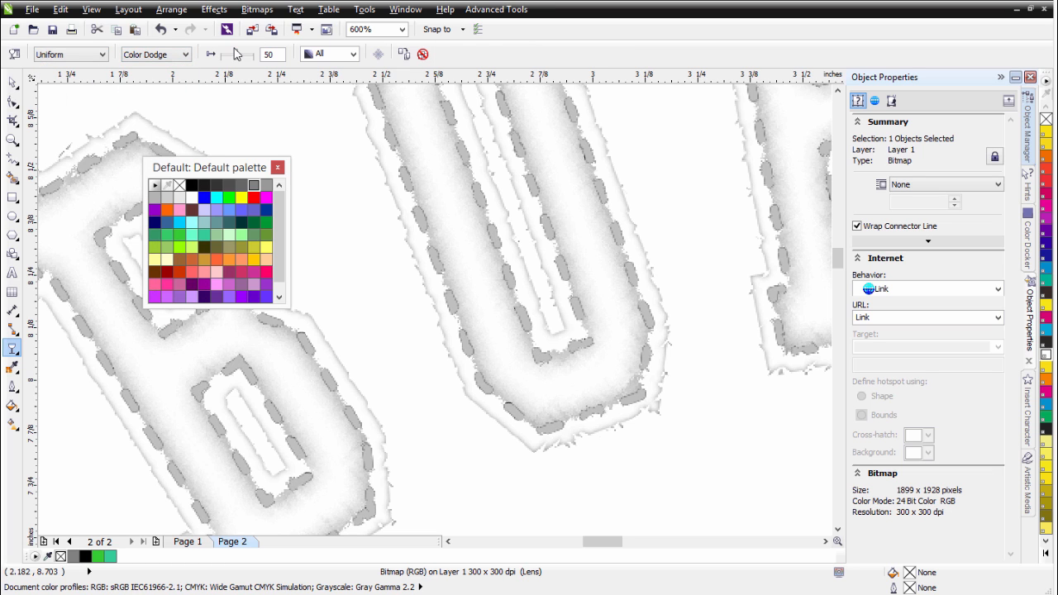
drag(237, 55, 213, 57)
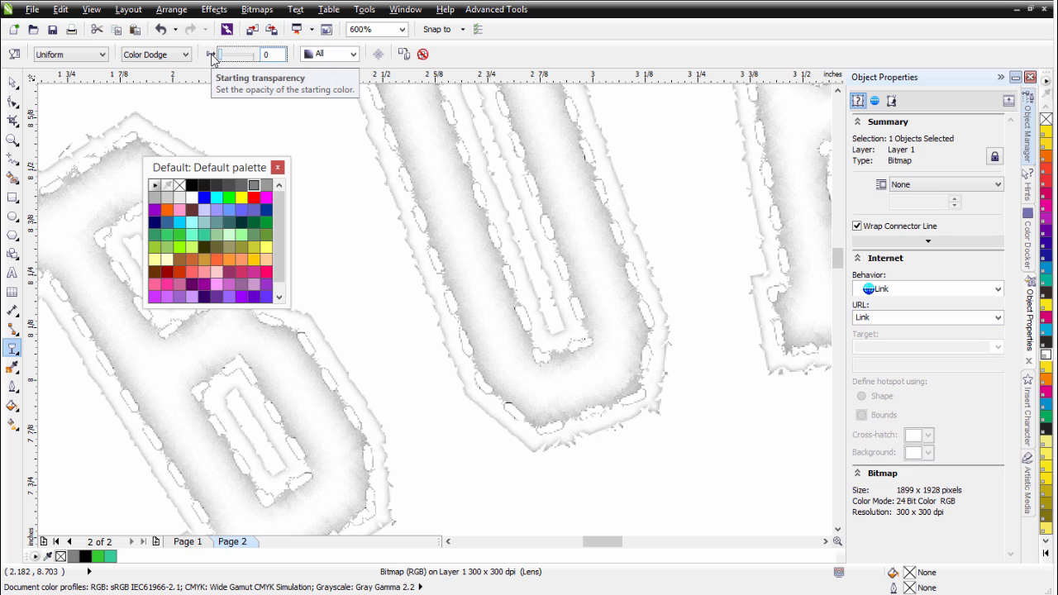
Apply a slight Gaussian Blur to the color-dodged stitching bitmap, previewing radii of 10 and 1 pixels along the way.
click(258, 9)
mouse_move(317, 360)
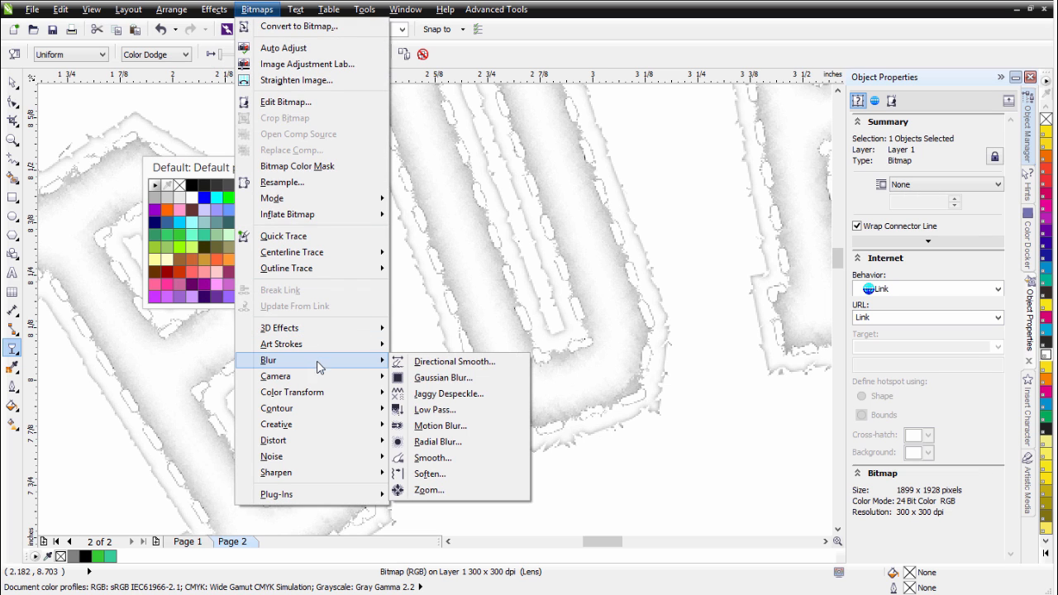
click(405, 376)
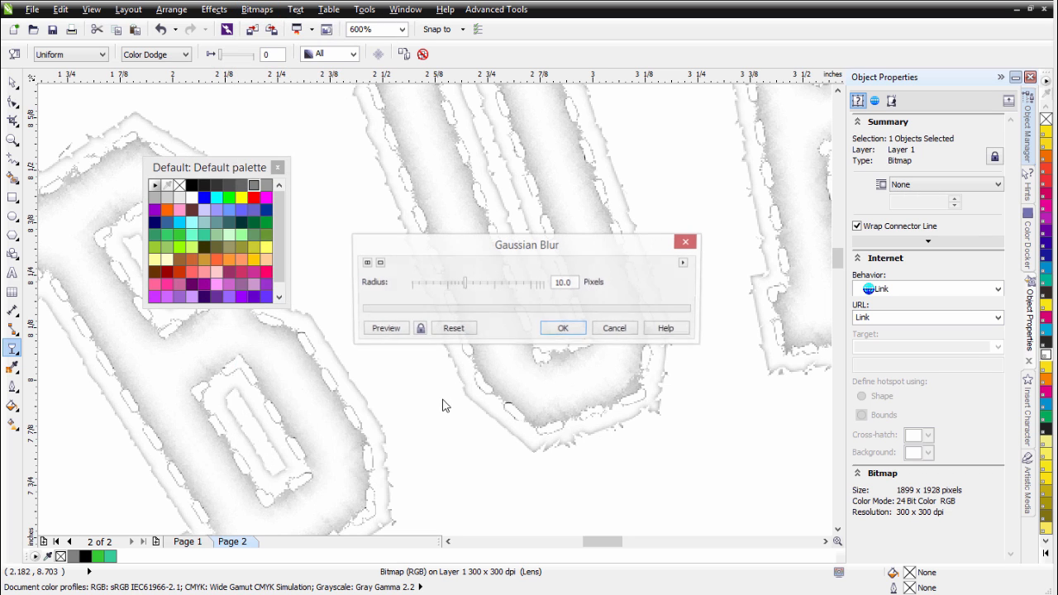
click(398, 331)
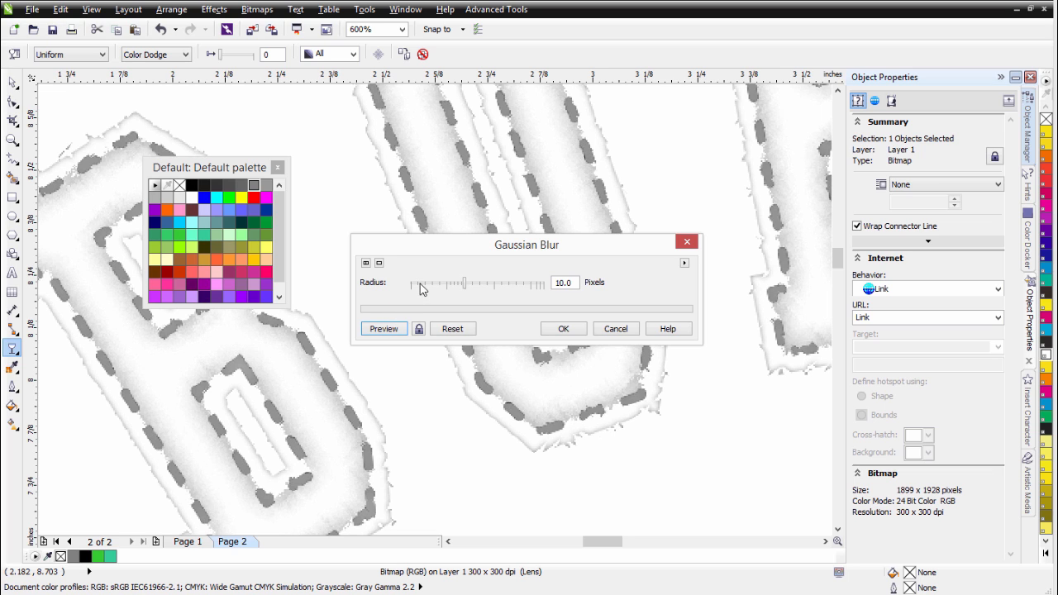
click(419, 284)
click(395, 329)
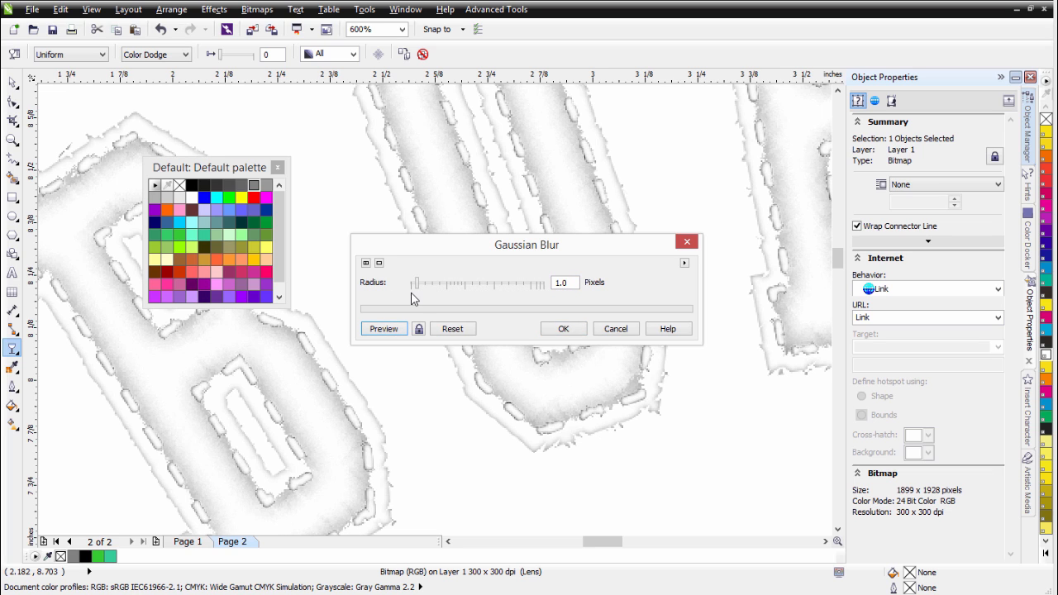
click(421, 284)
click(393, 329)
click(562, 330)
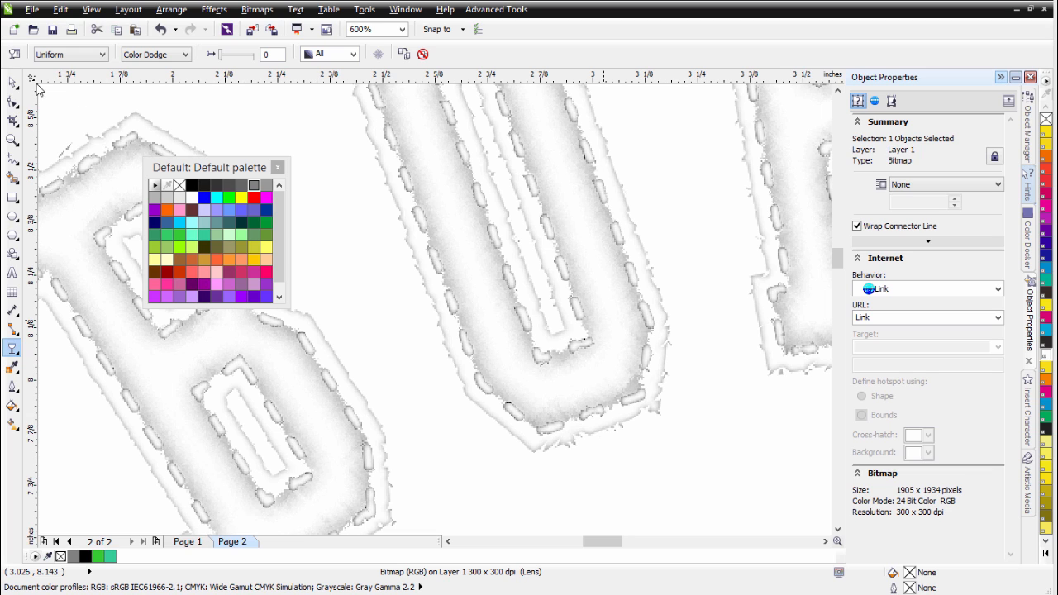
Merge the two topmost stitching bitmaps on Page 2 into one 300 dpi RGB (24-bit) bitmap with anti-aliasing and transparent background.
click(13, 85)
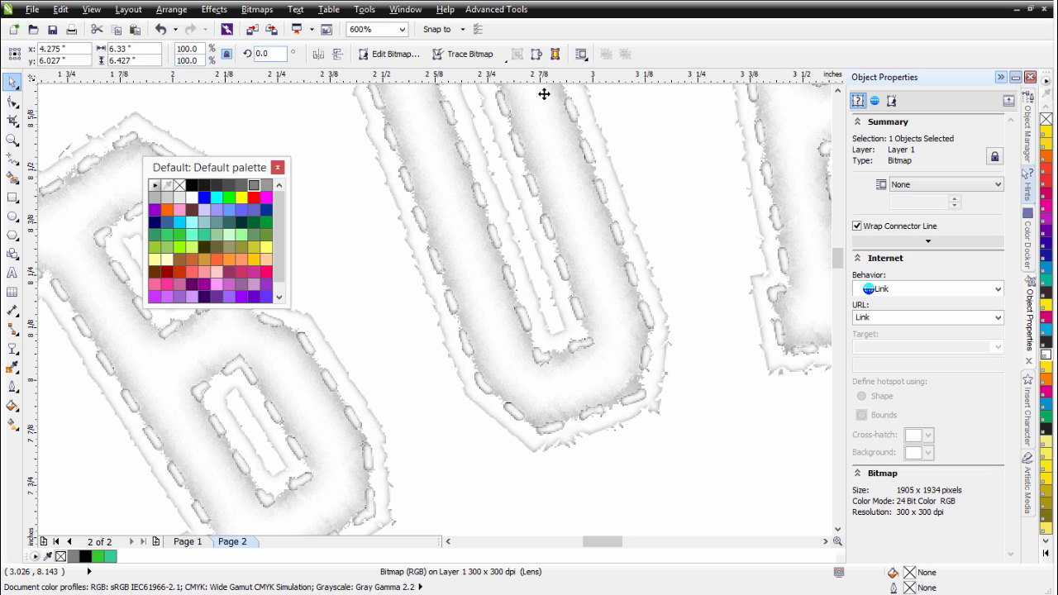
click(1030, 147)
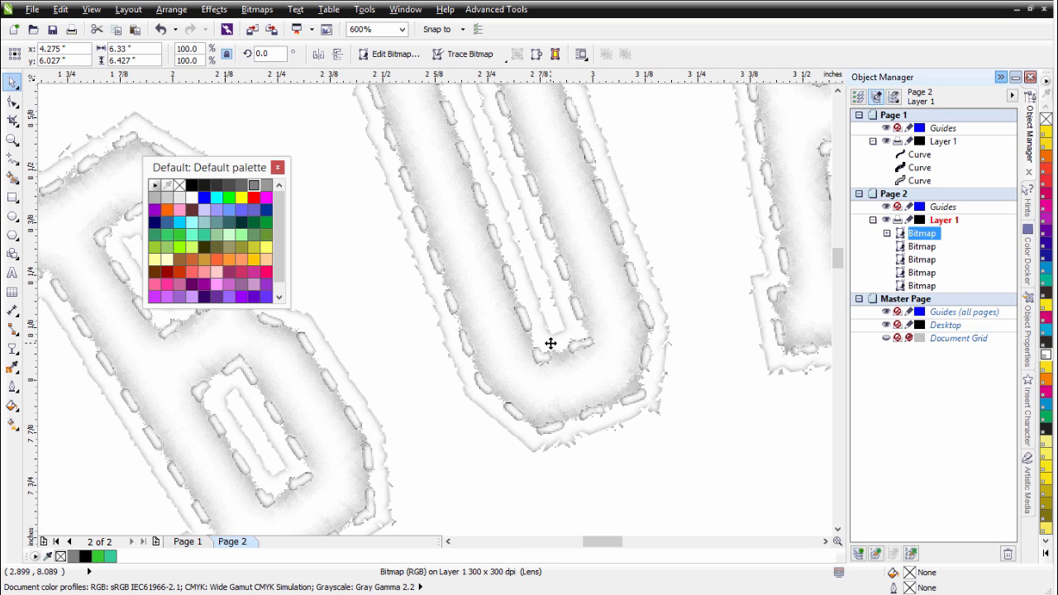
scroll(550, 345, down, 2)
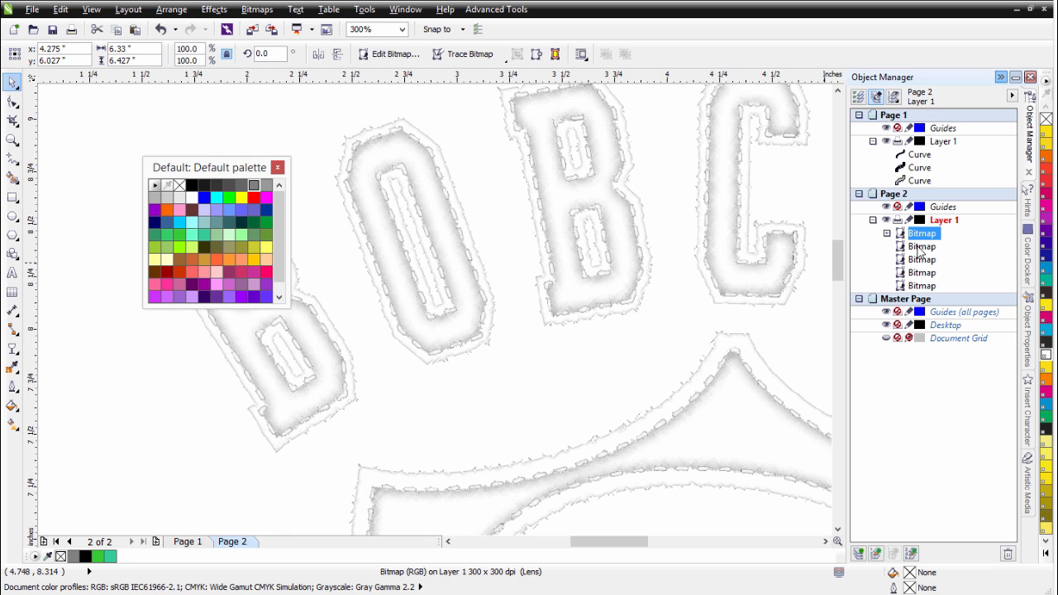
shift+click(920, 248)
scroll(588, 279, down, 2)
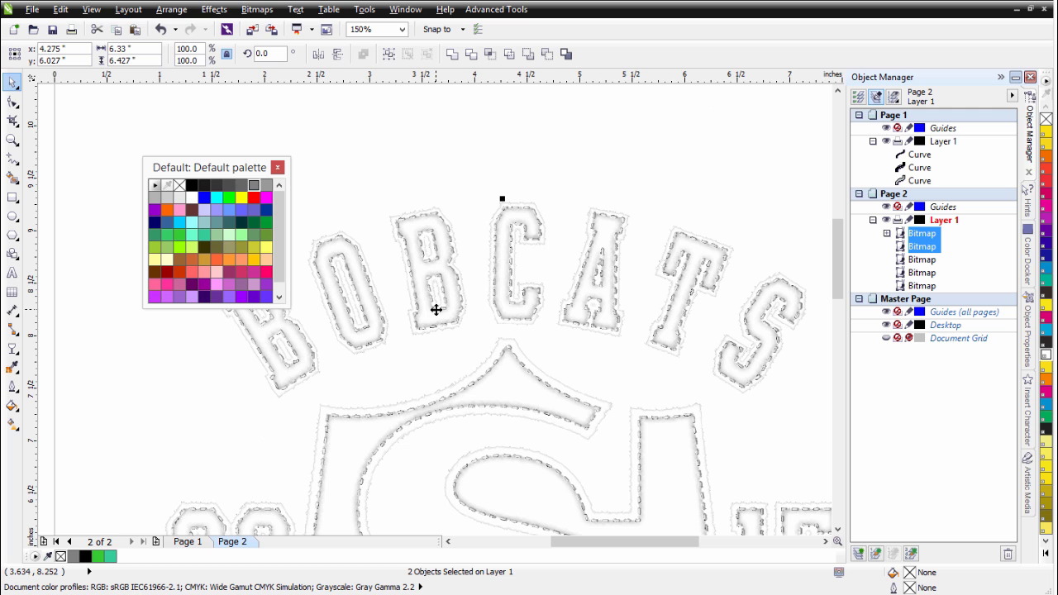
drag(436, 310, 610, 206)
scroll(389, 289, up, 2)
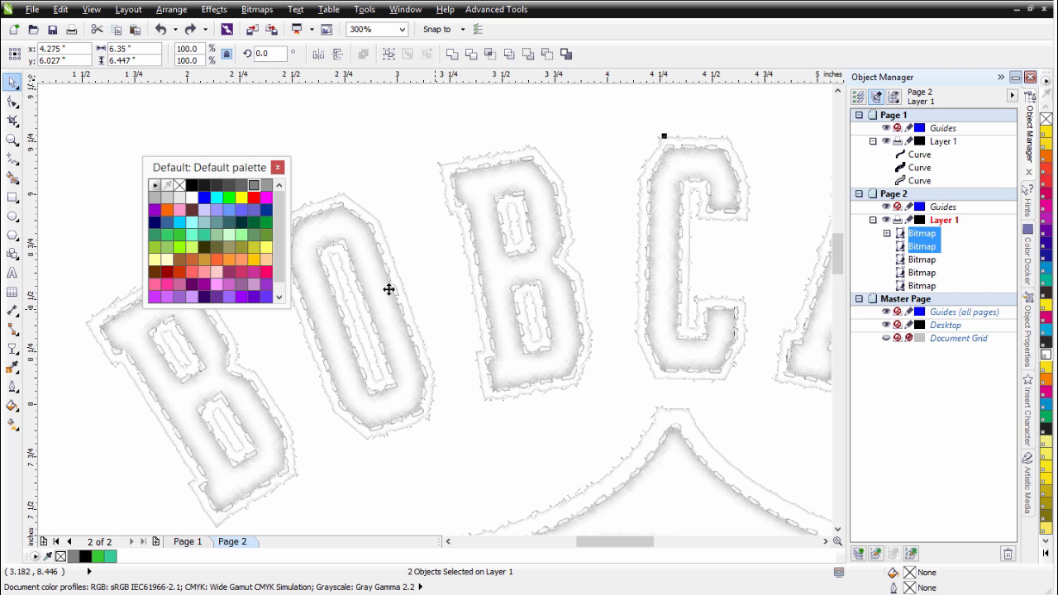
click(256, 10)
click(285, 25)
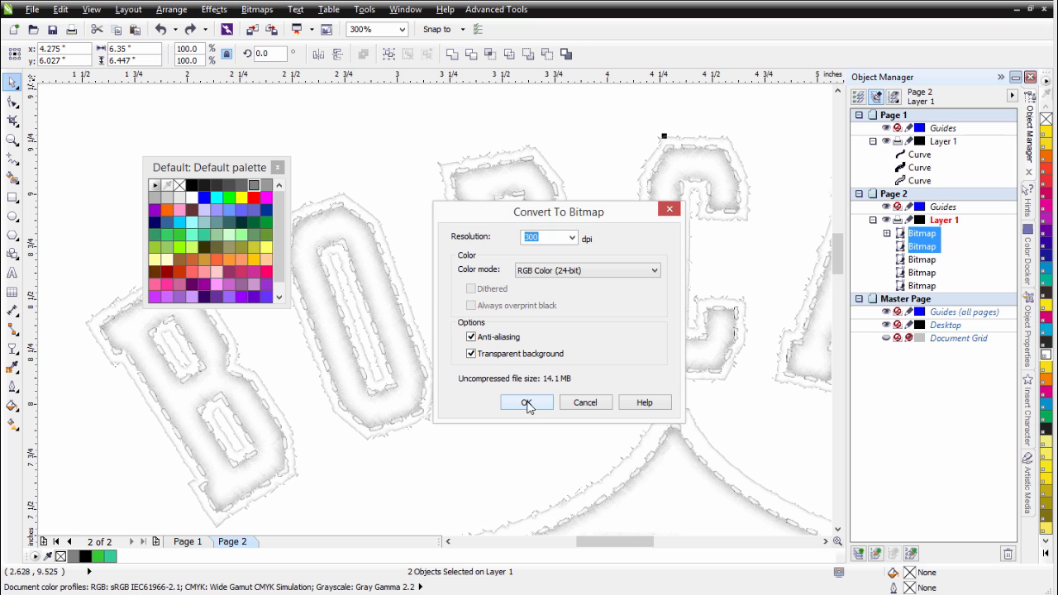
click(527, 403)
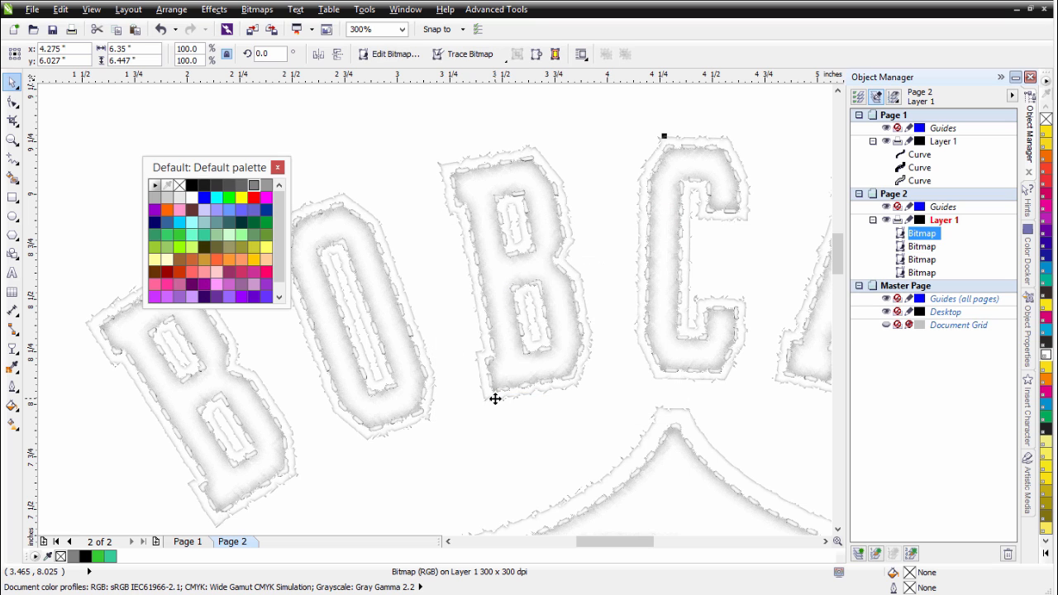
Select the lowest bitmap in Page 2's Layer 1, identify it by moving it aside, and undo the move.
scroll(495, 399, down, 1)
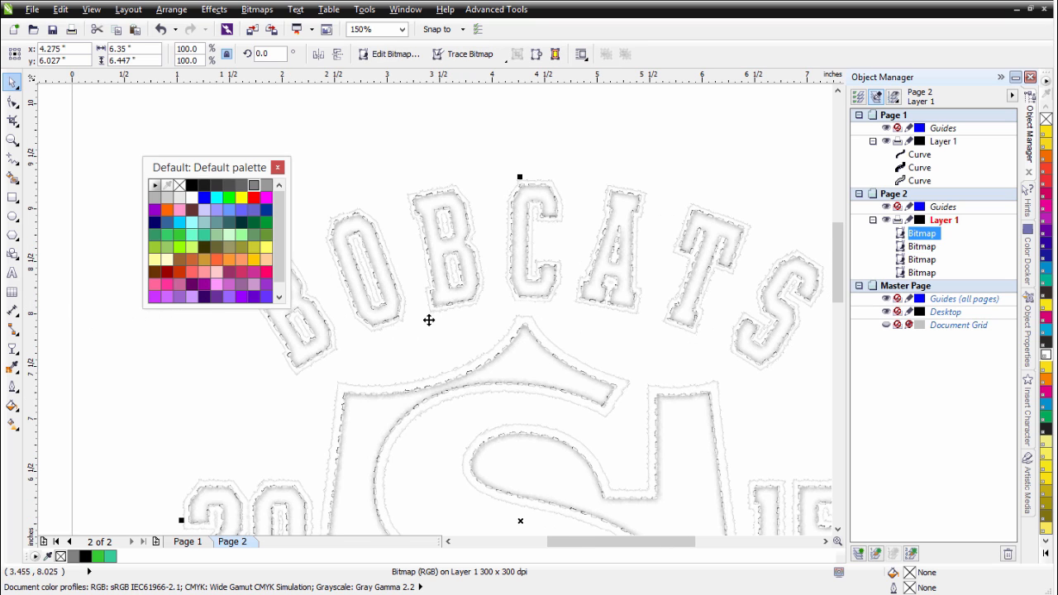
scroll(436, 311, up, 1)
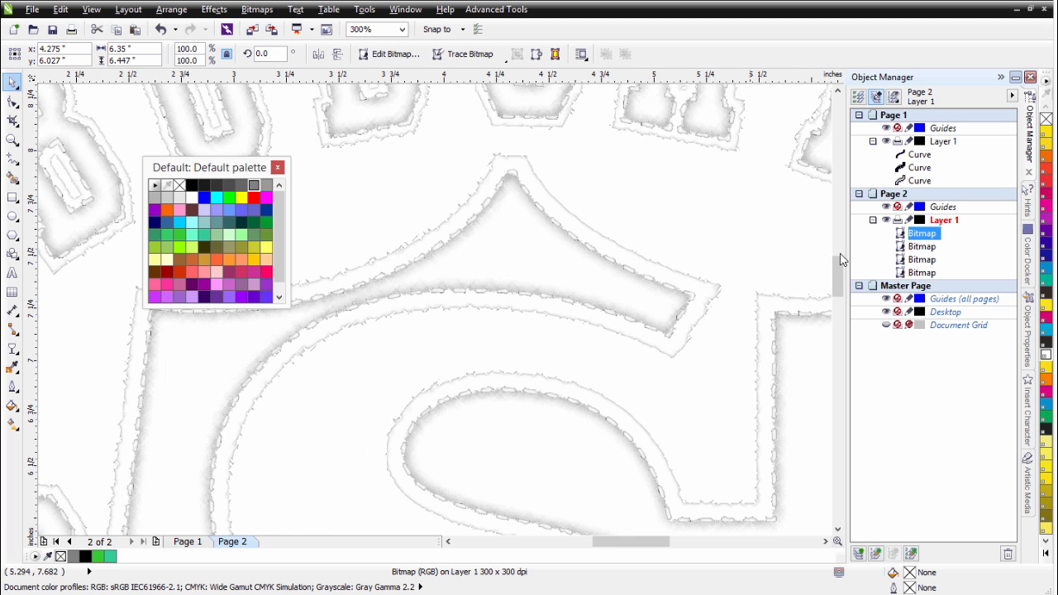
click(918, 273)
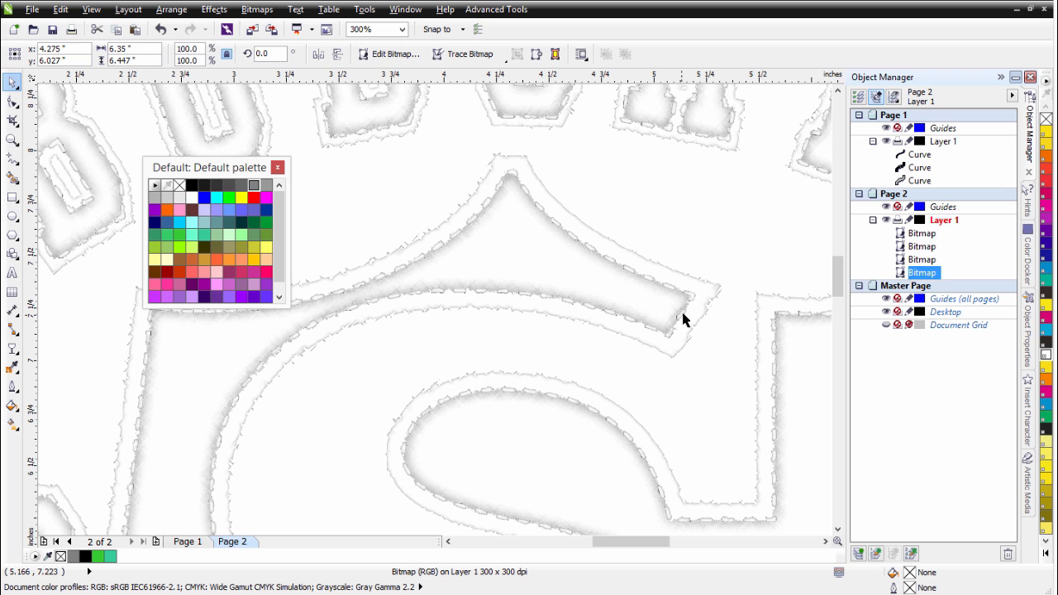
scroll(436, 314, down, 2)
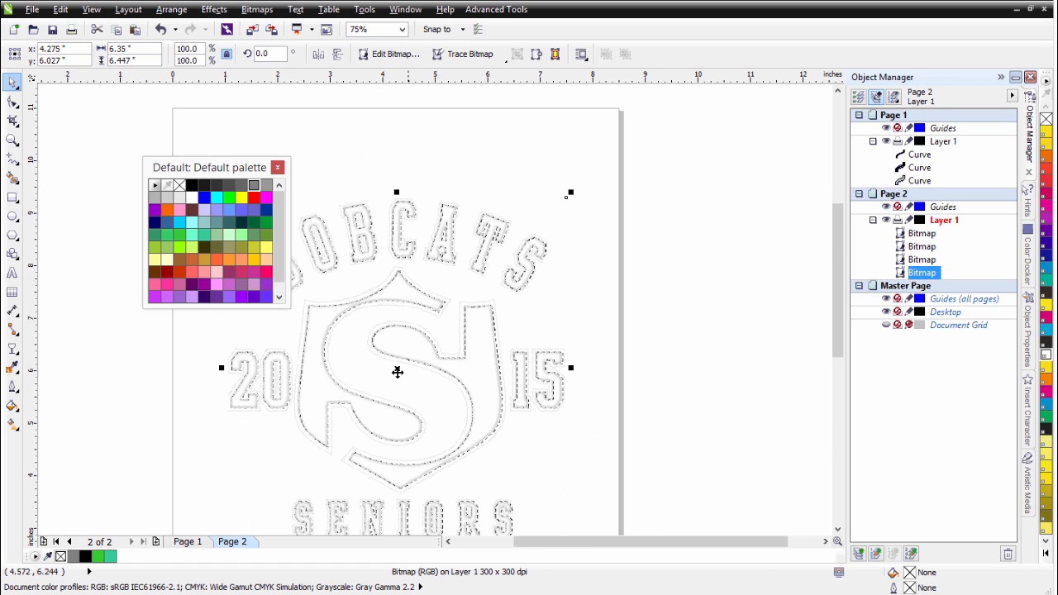
drag(396, 367, 584, 375)
key(ctrl+z)
scroll(435, 308, up, 3)
scroll(407, 285, up, 2)
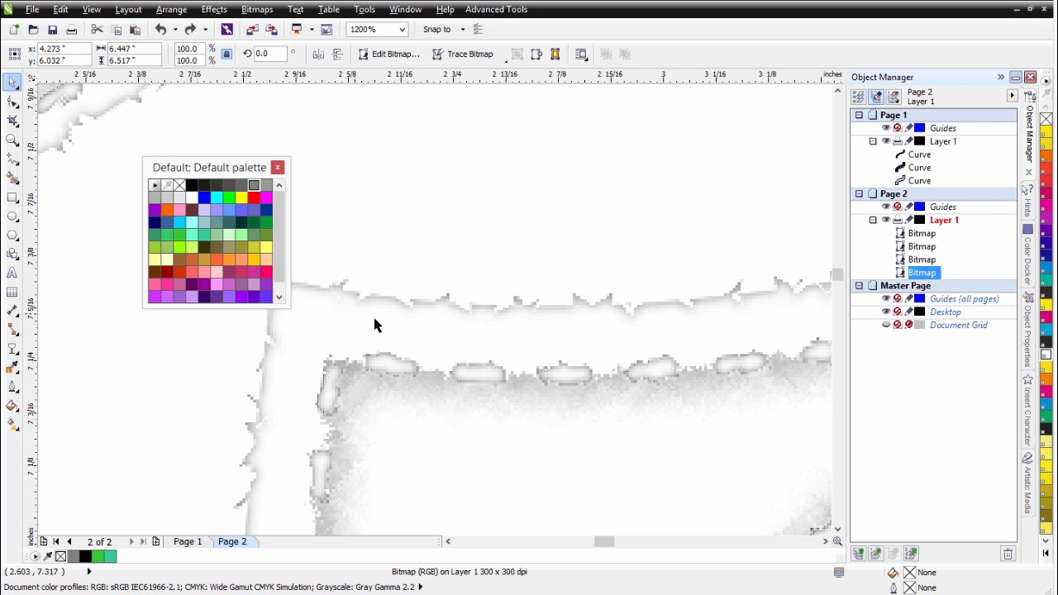
Apply the Scatter effect to the outer frayed-edge shadow bitmap, previewing 3 and 1 before settling on 2 horizontally and vertically.
click(257, 11)
mouse_move(300, 424)
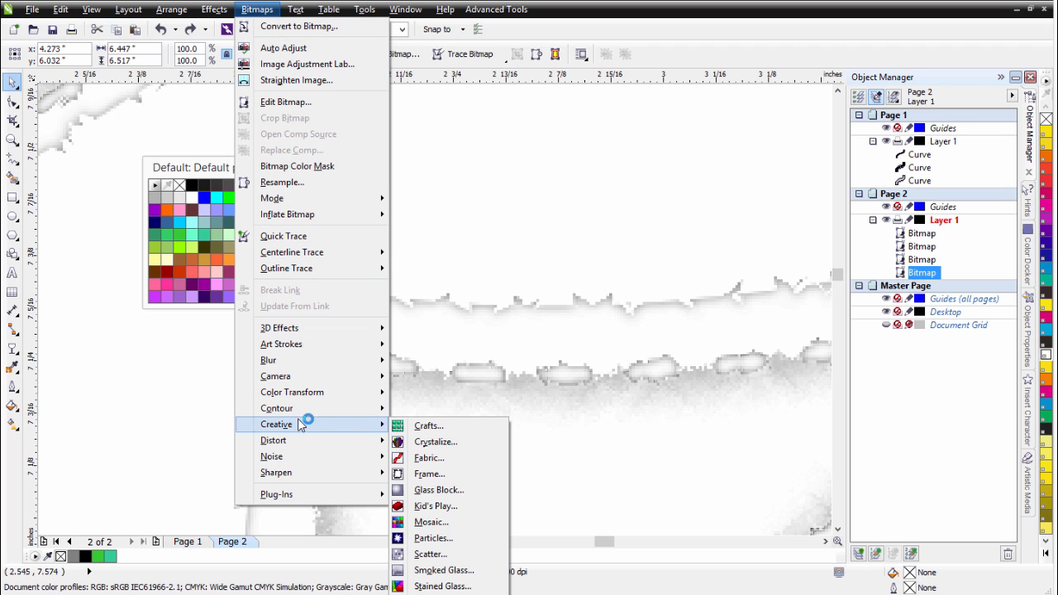
click(431, 554)
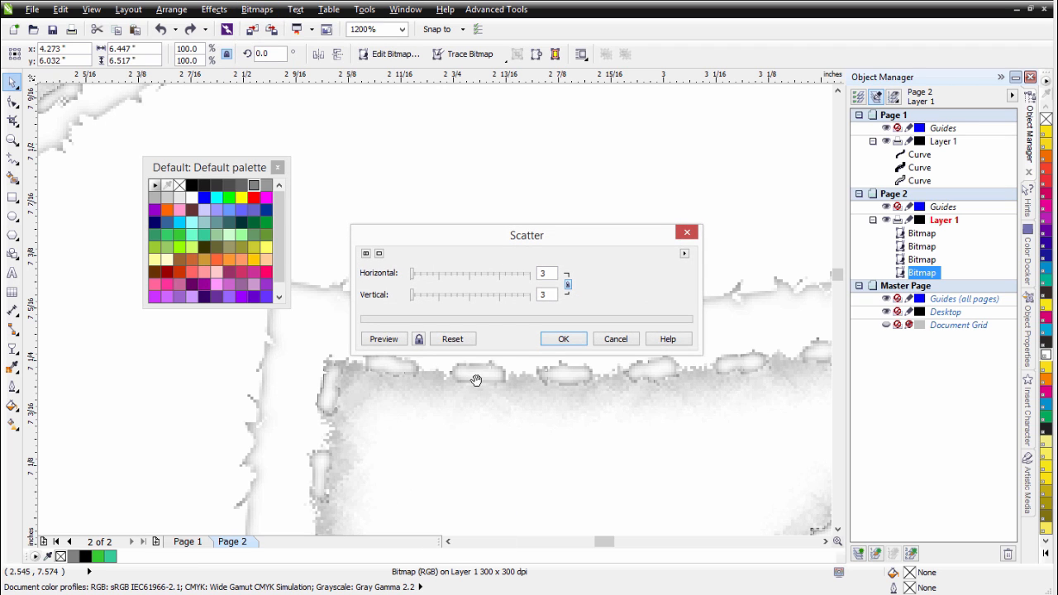
click(385, 344)
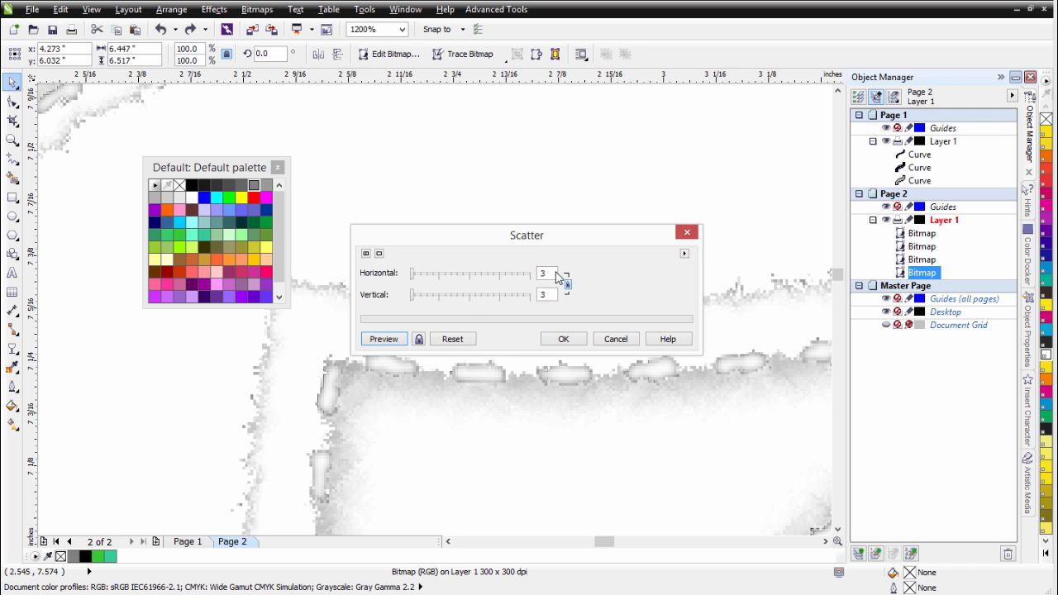
drag(552, 273, 492, 272)
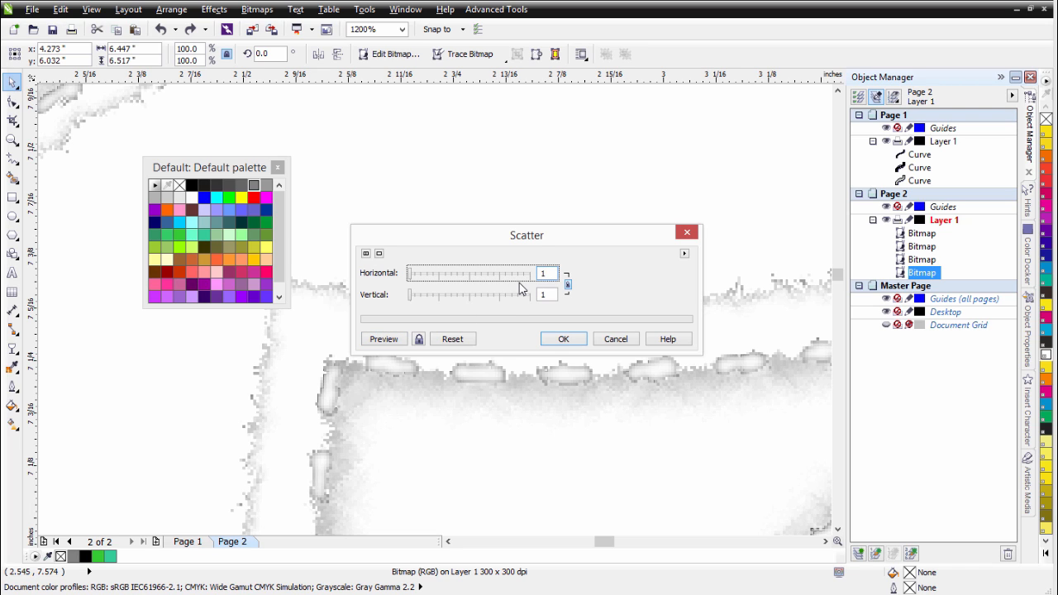
text(1)
click(387, 341)
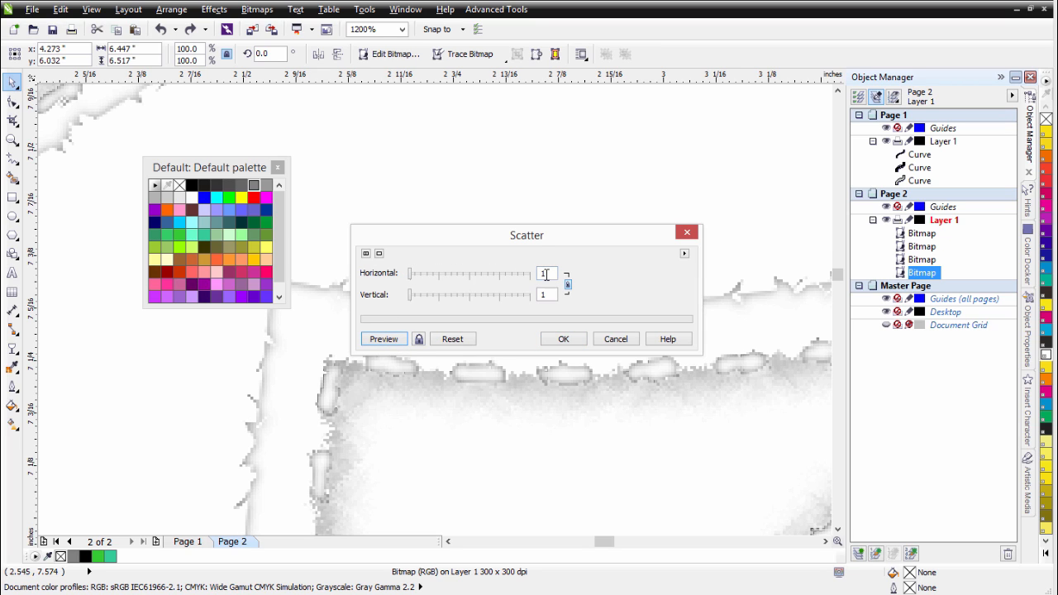
drag(546, 274, 482, 281)
text(2)
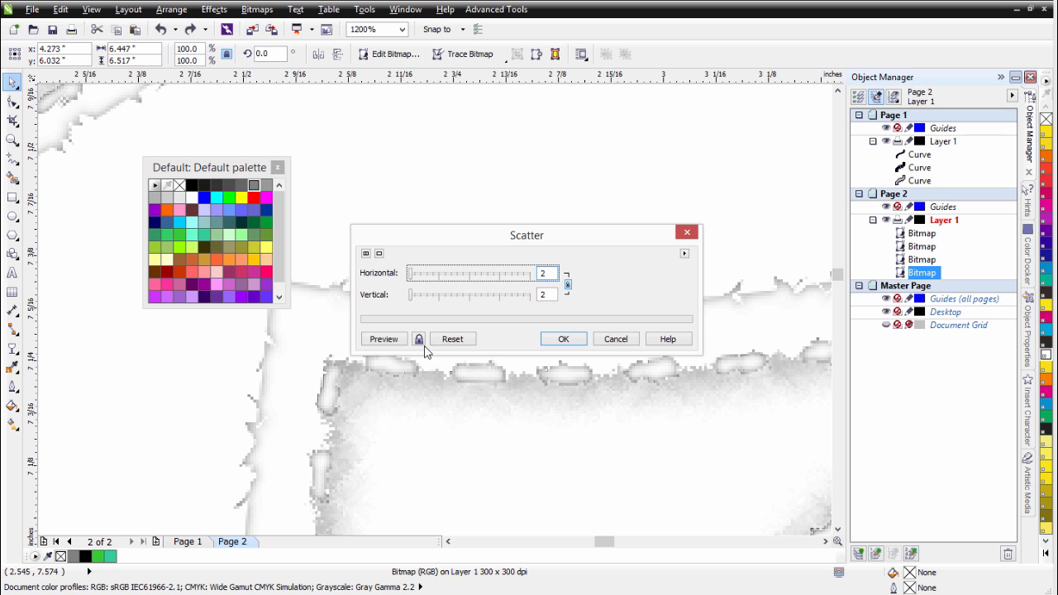
click(378, 340)
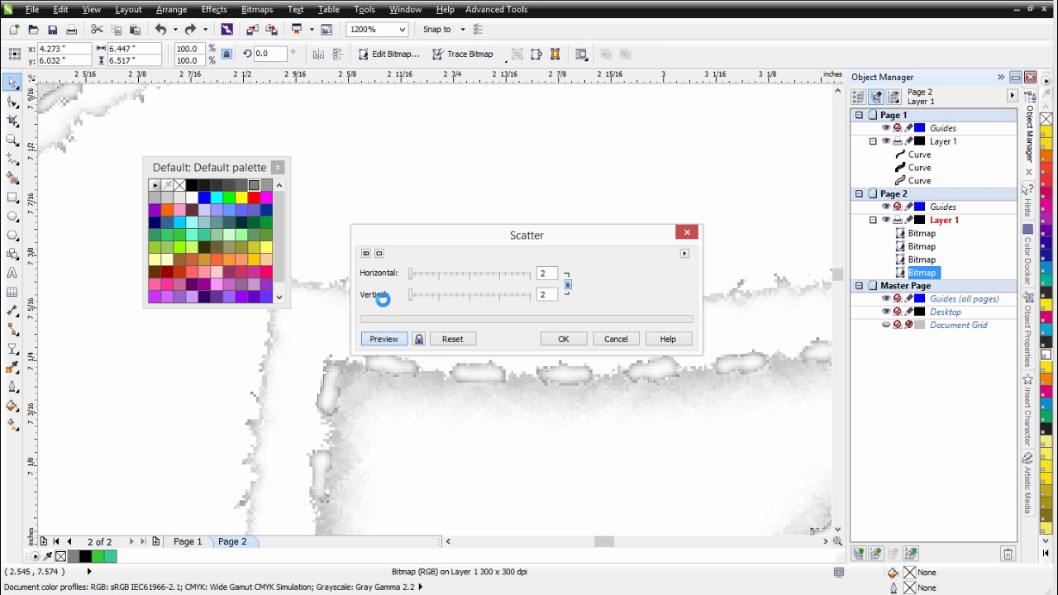
click(566, 340)
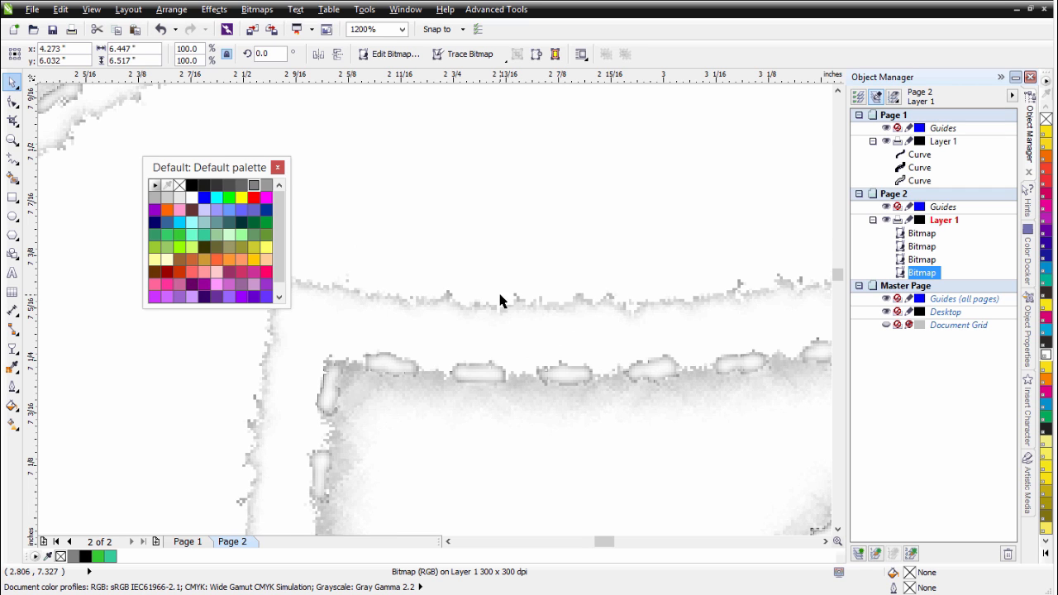
Select the topmost stitching bitmap on Page 2 within the S, move it aside to identify it, and undo the move.
scroll(435, 312, down, 3)
scroll(449, 333, down, 3)
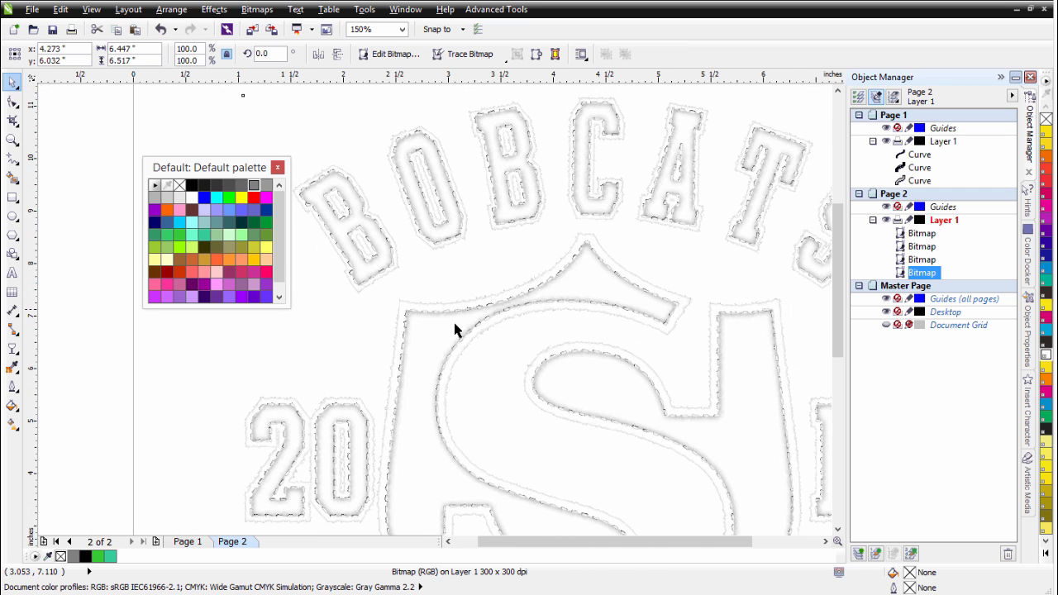
scroll(476, 346, down, 2)
scroll(496, 360, up, 2)
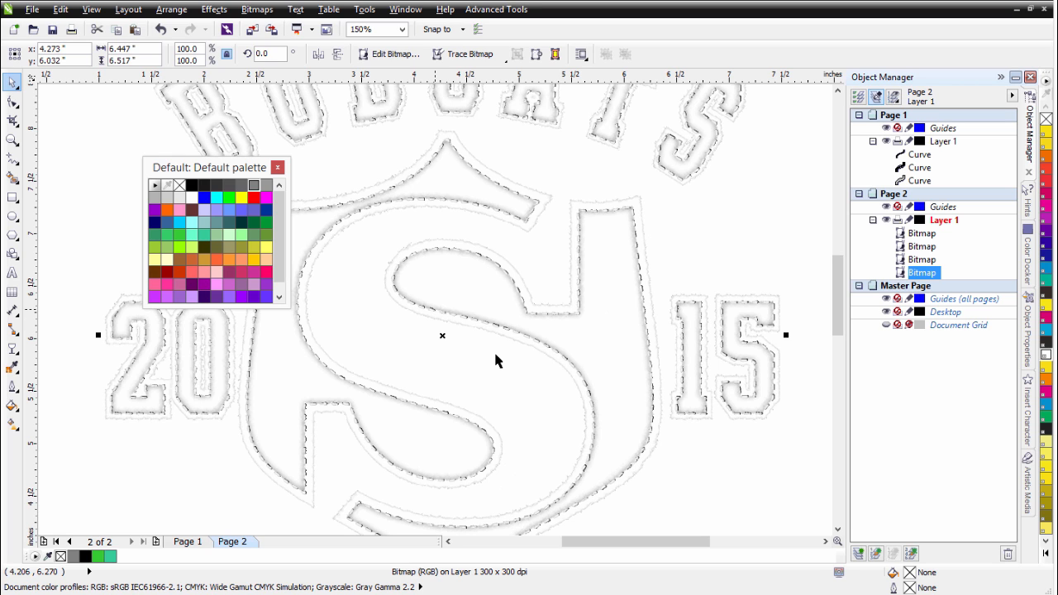
scroll(435, 310, up, 6)
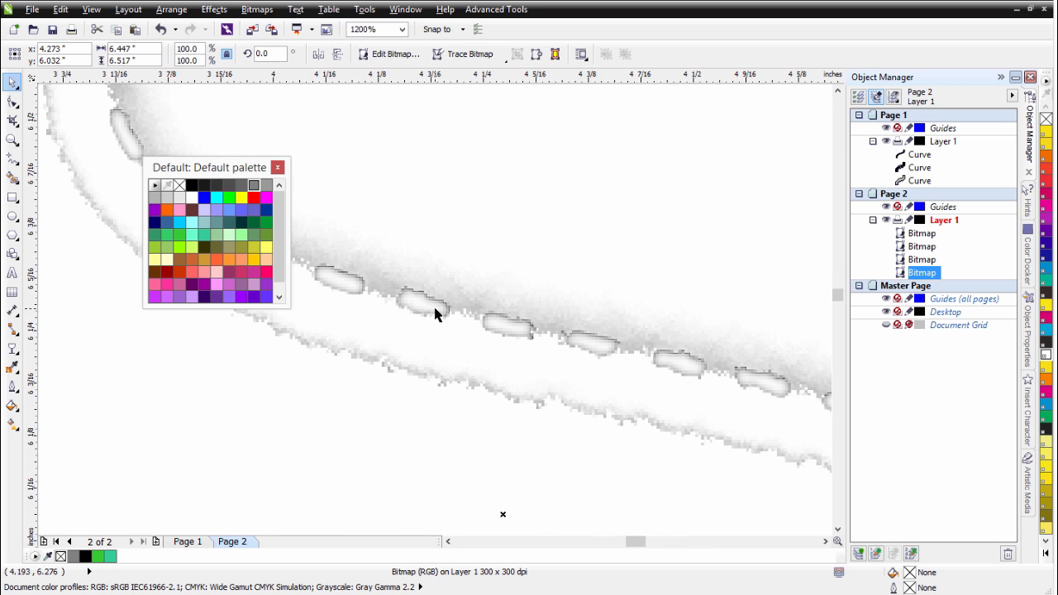
click(435, 315)
drag(428, 310, 413, 364)
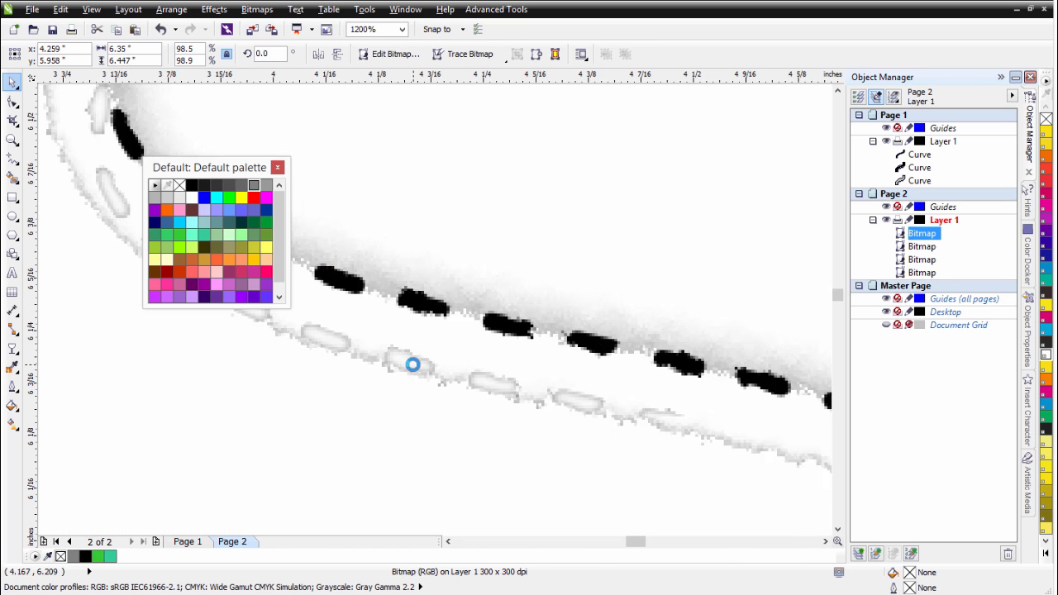
key(ctrl+z)
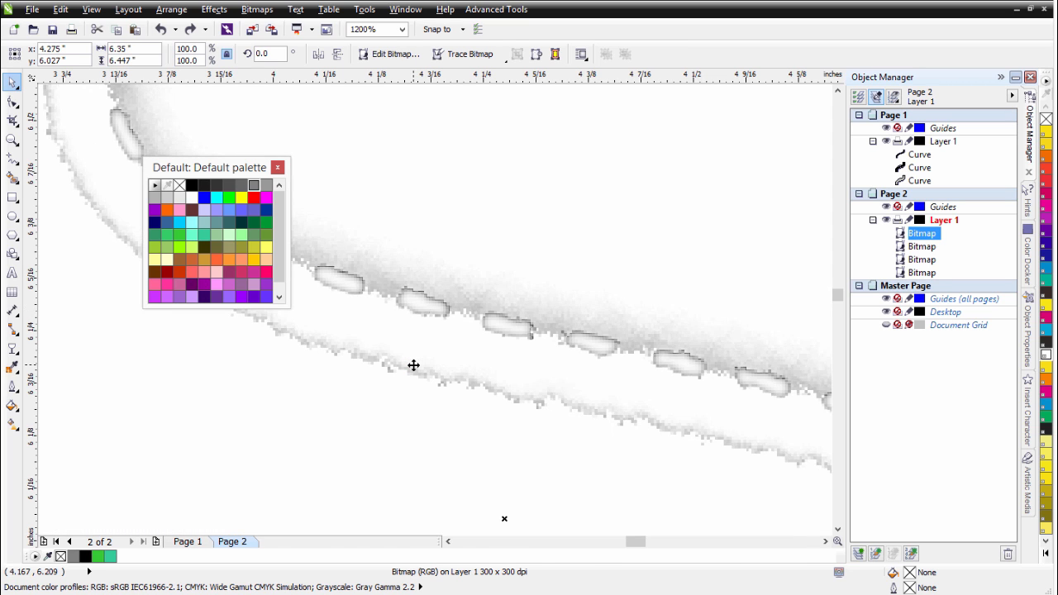
Launch the Simple Seps Raster 1.2 plugin, show its Post-Seps options, and move its window clear of the logo.
scroll(435, 311, down, 8)
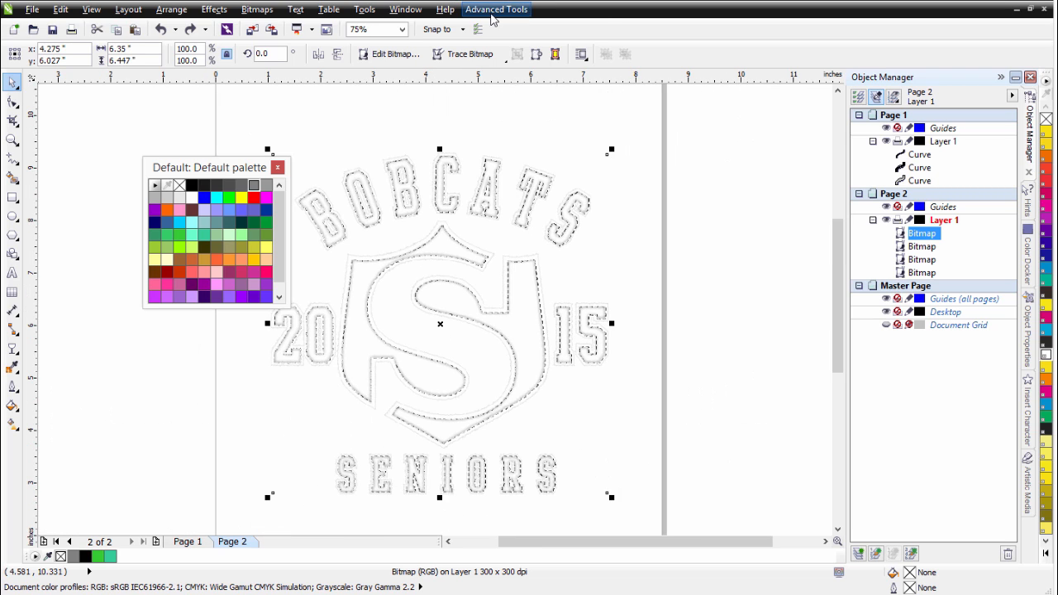
click(496, 10)
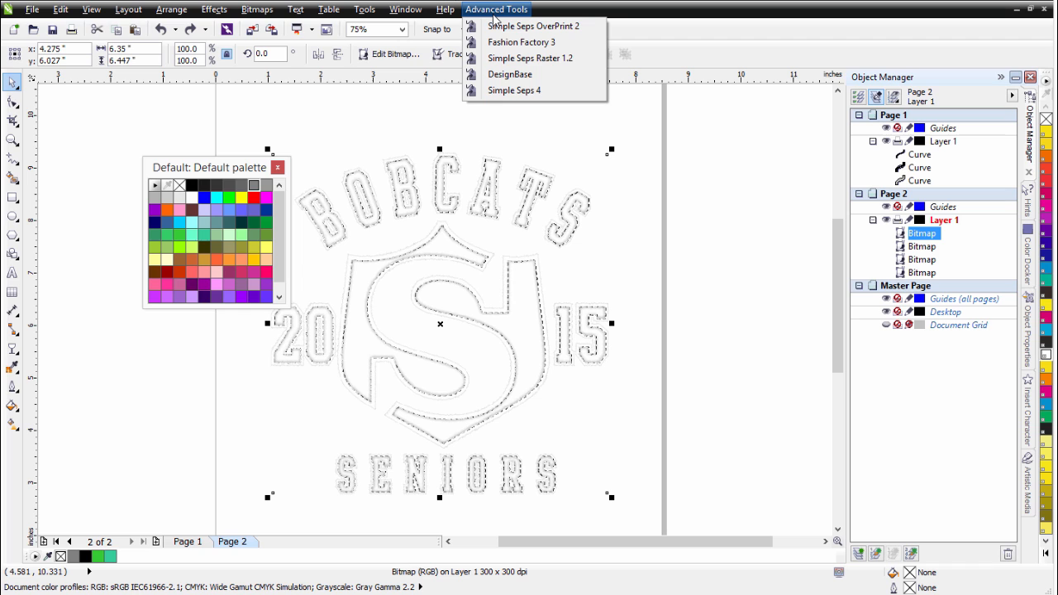
click(500, 57)
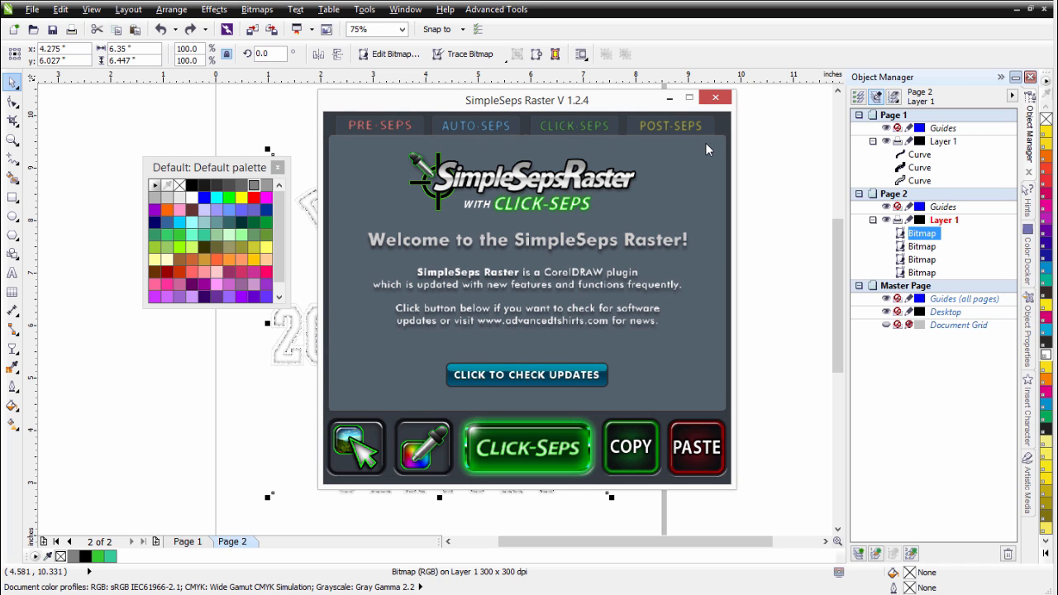
click(674, 129)
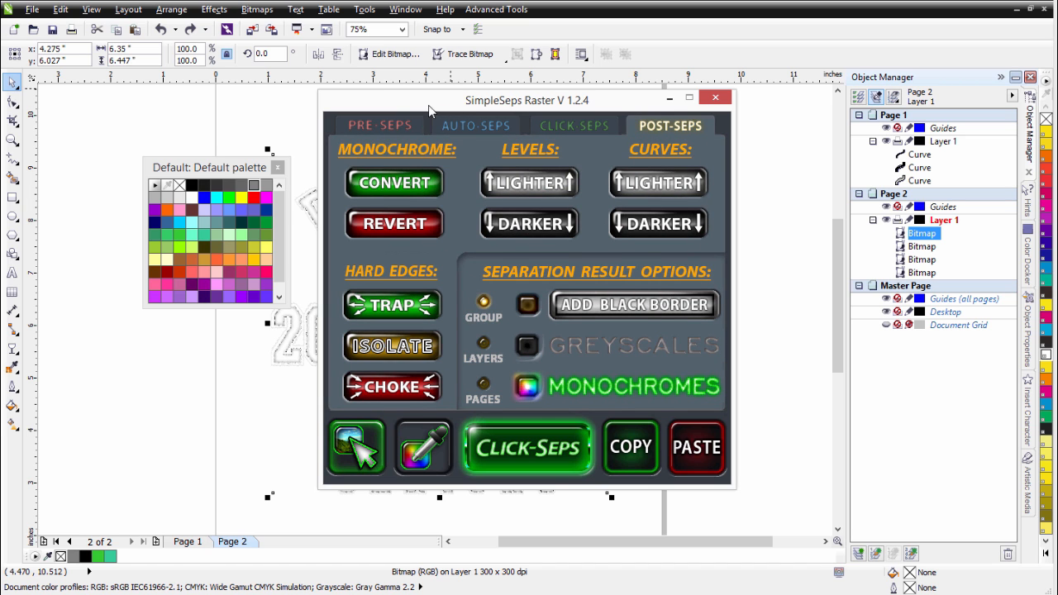
drag(466, 115, 756, 104)
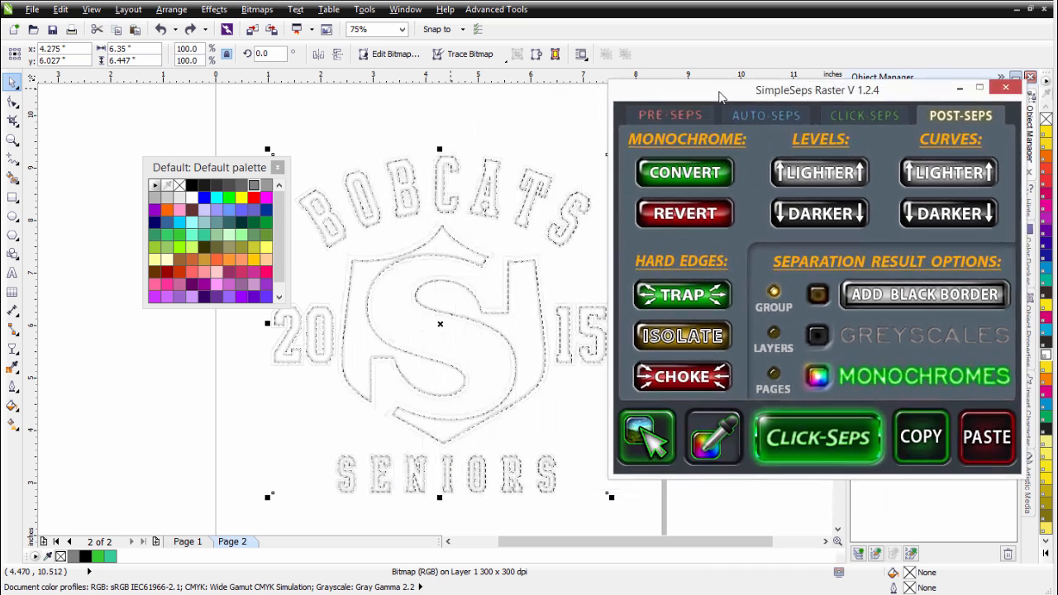
Revert the stitching bitmap to grayscale, reselect it, and convert it to monochrome, accepting the color management notice.
click(683, 216)
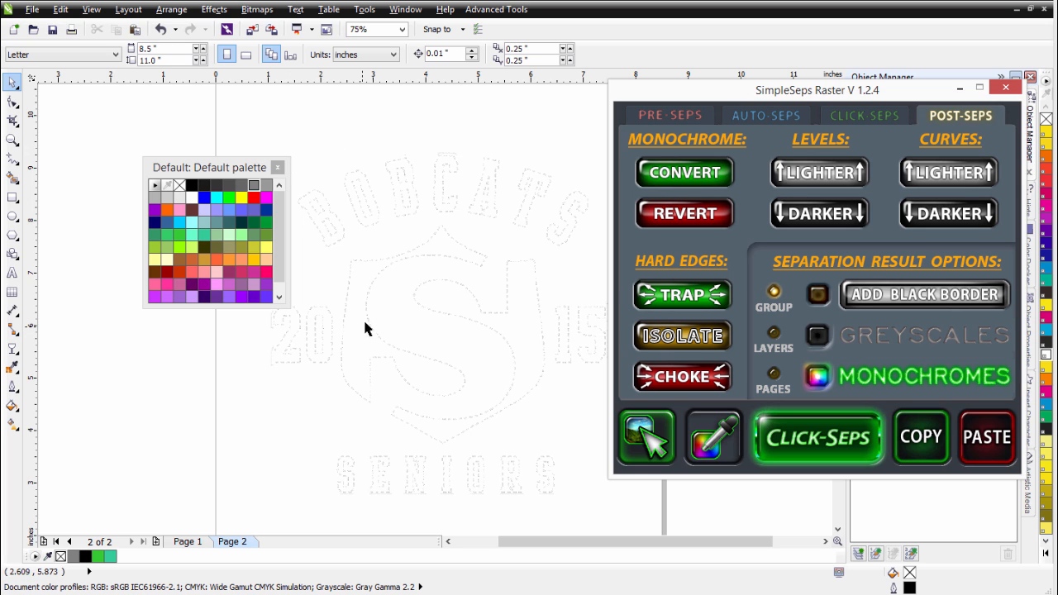
click(683, 176)
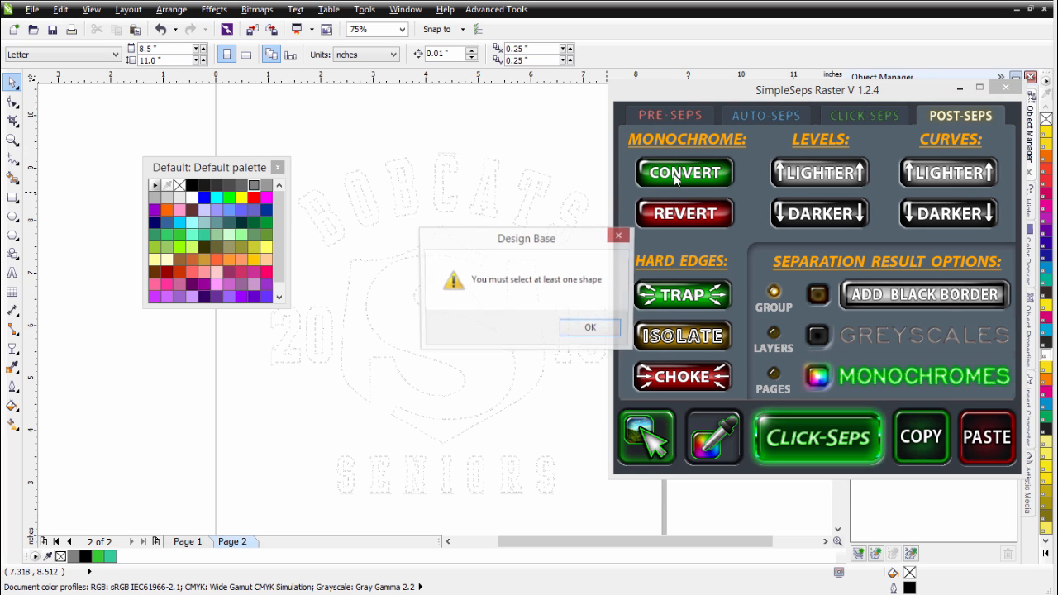
click(582, 330)
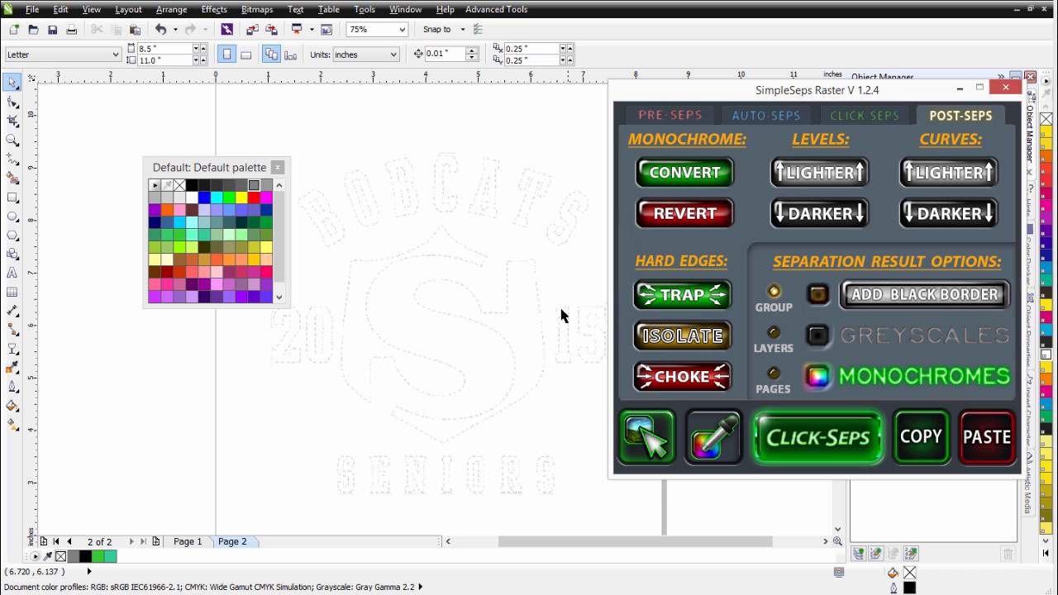
click(438, 265)
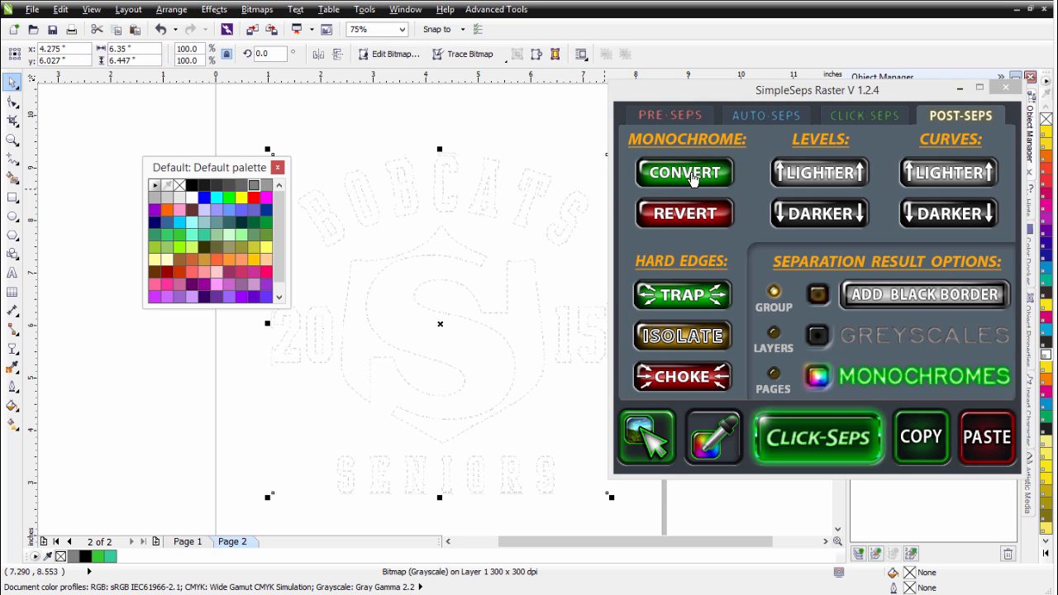
click(693, 178)
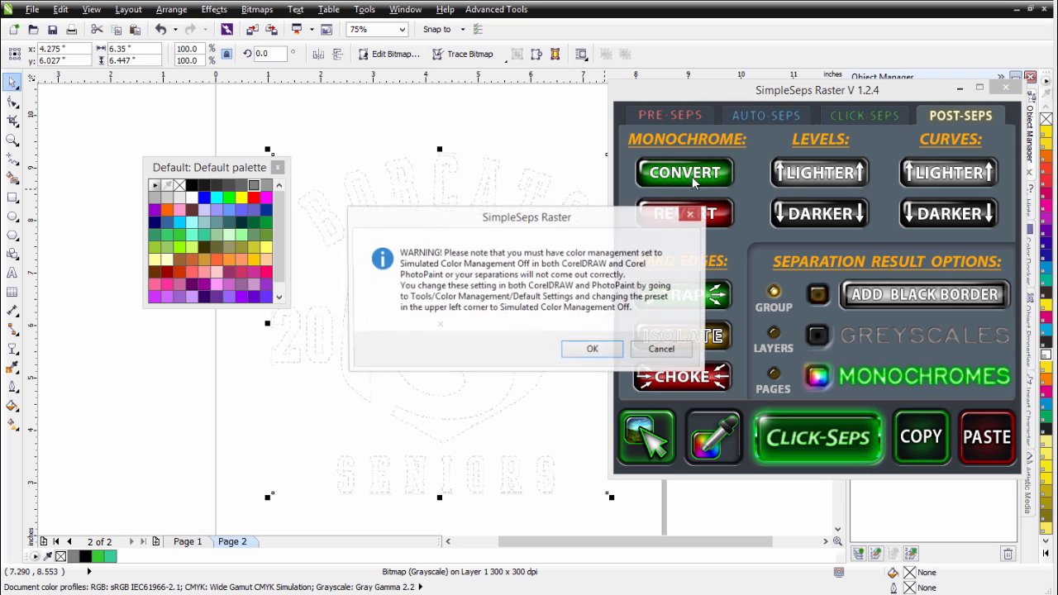
click(593, 351)
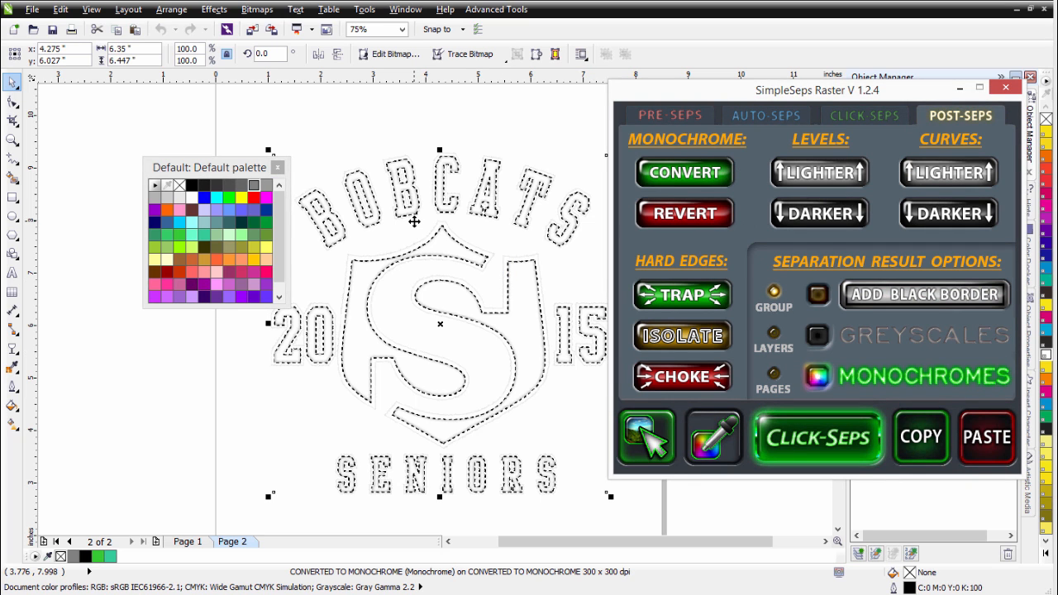
Clear the plugin window out of the way and move the converted monochrome bitmap to the top of Page 2's Layer 1.
scroll(413, 222, up, 3)
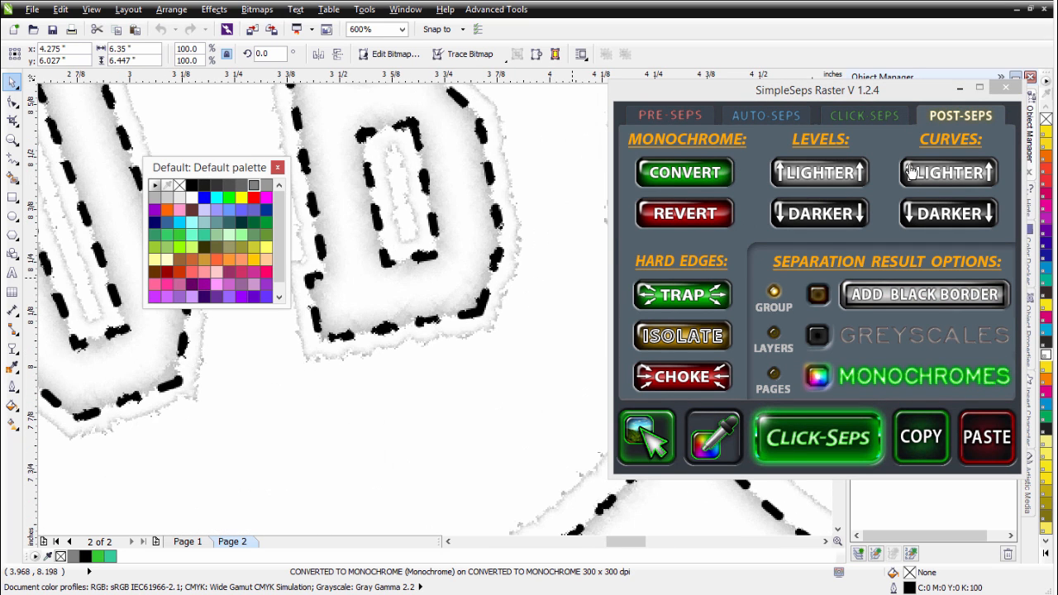
click(1003, 89)
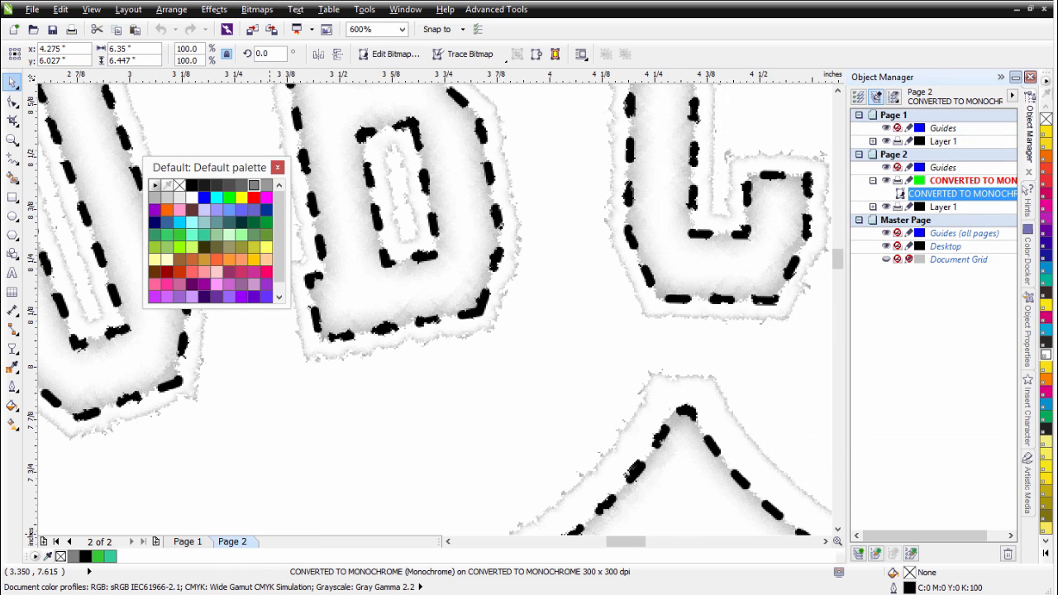
drag(29, 564, 899, 36)
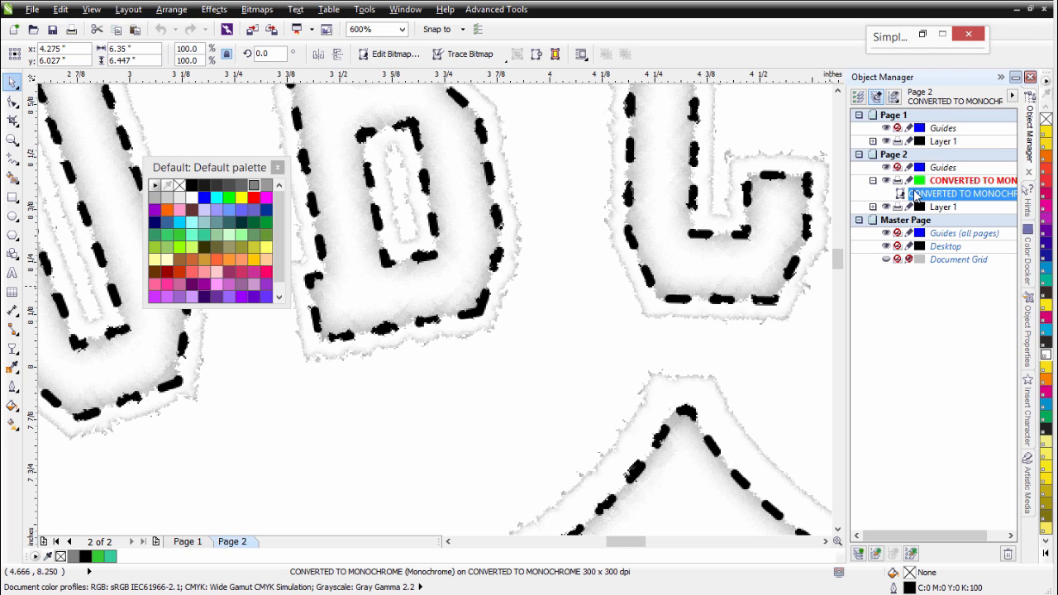
click(915, 195)
click(916, 196)
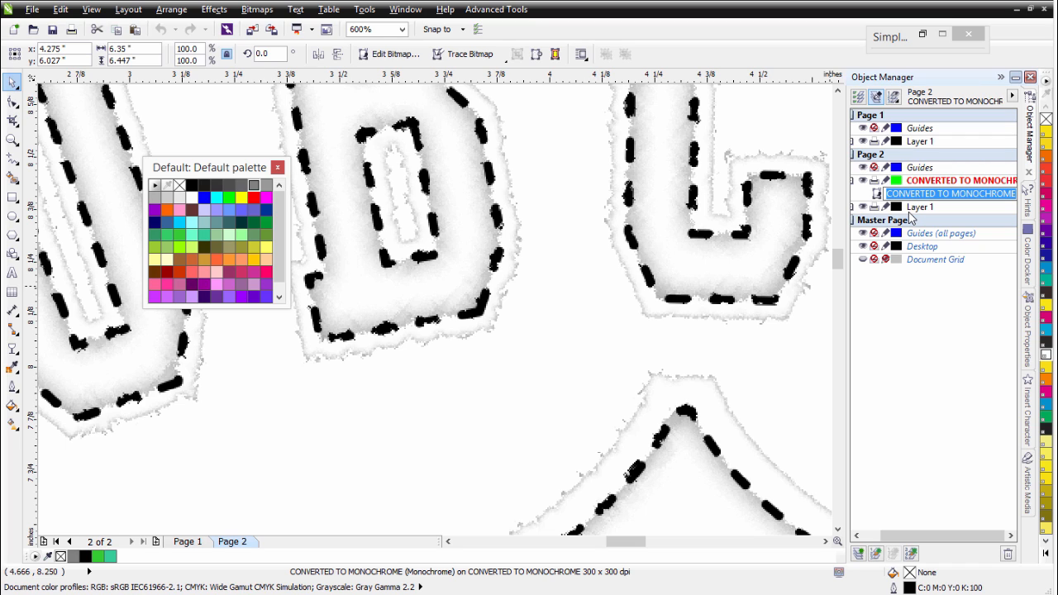
click(854, 207)
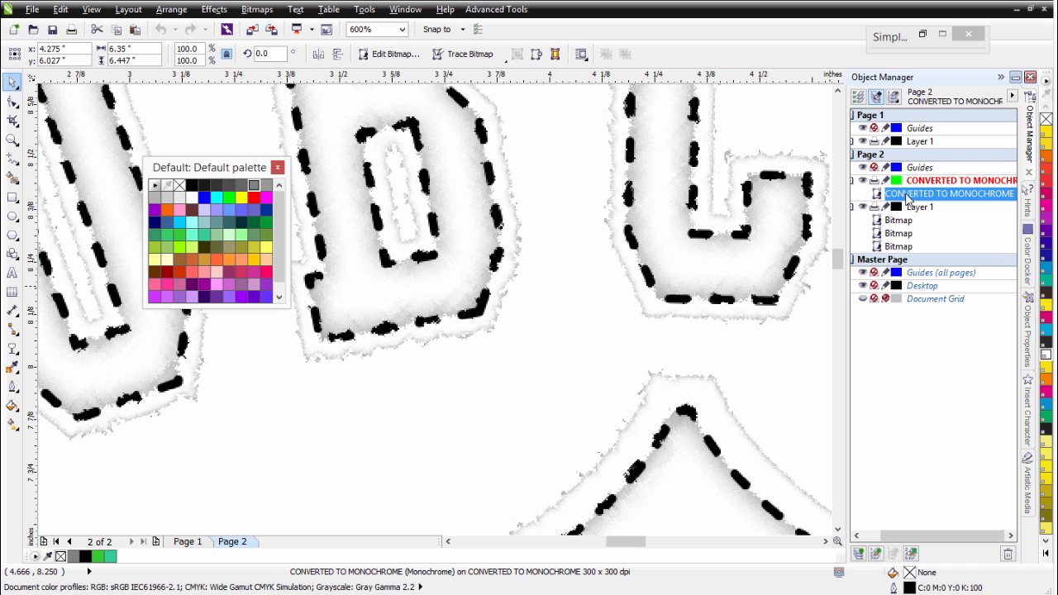
drag(907, 196, 903, 211)
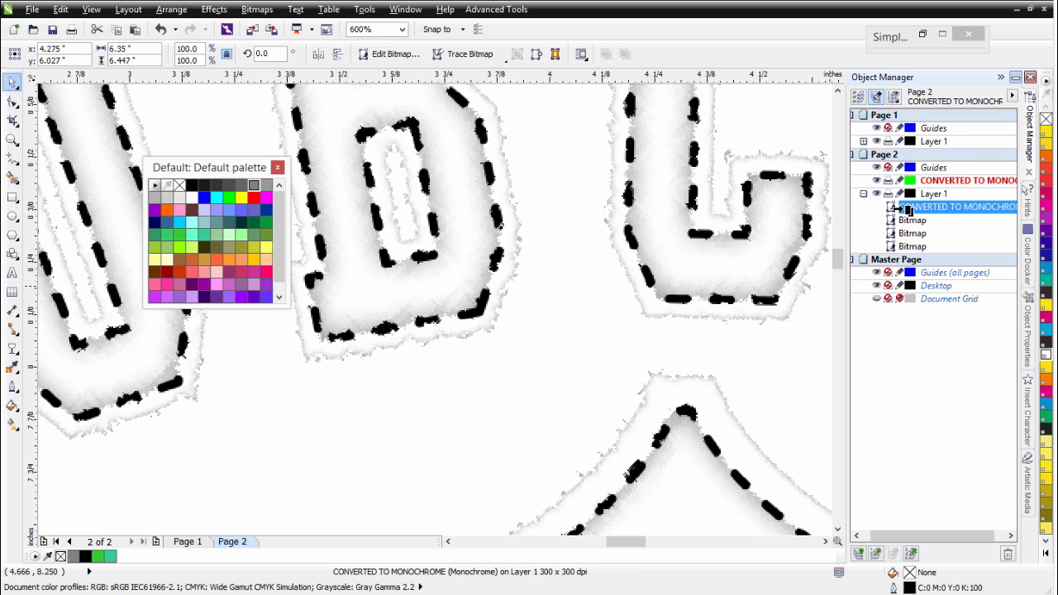
Recolor the monochrome stitch bitmap directly below the converted one to light gray (#E6E6E6).
click(912, 220)
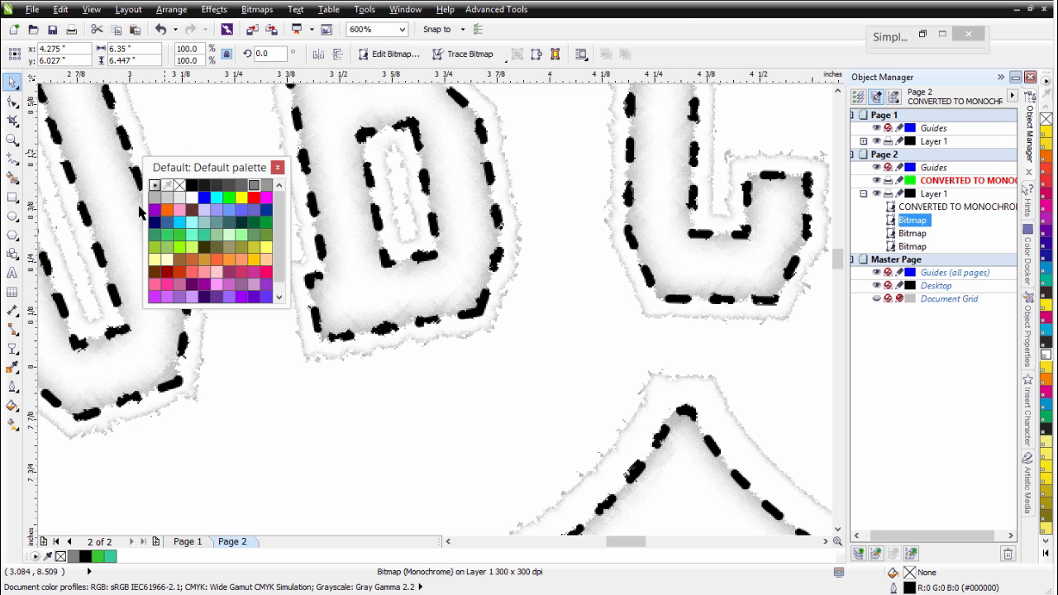
click(181, 199)
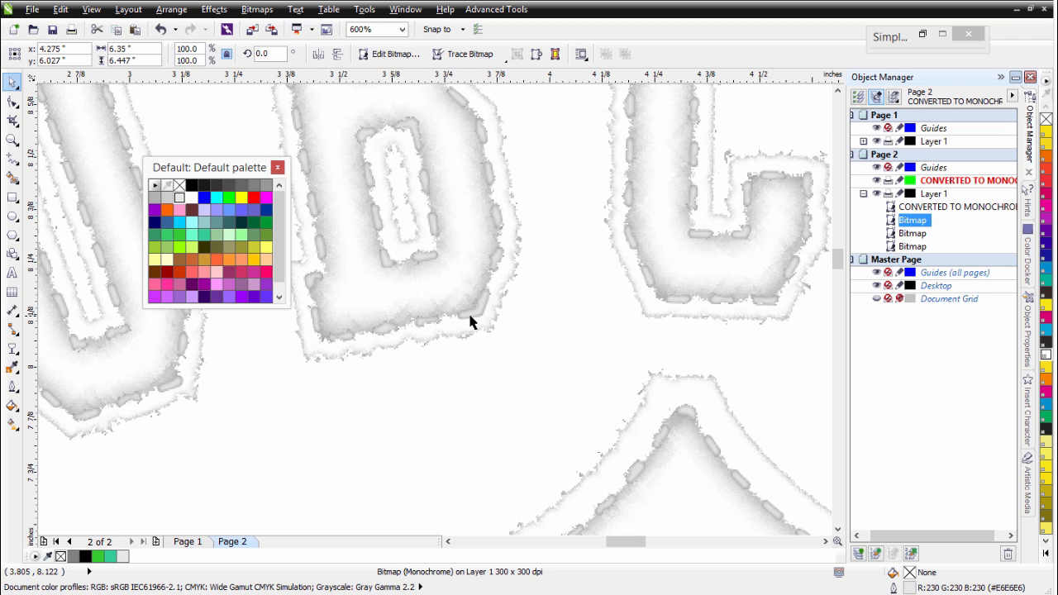
Copy the converted monochrome stitching bitmap and paste it twice in place to strengthen the stitch shading.
click(899, 207)
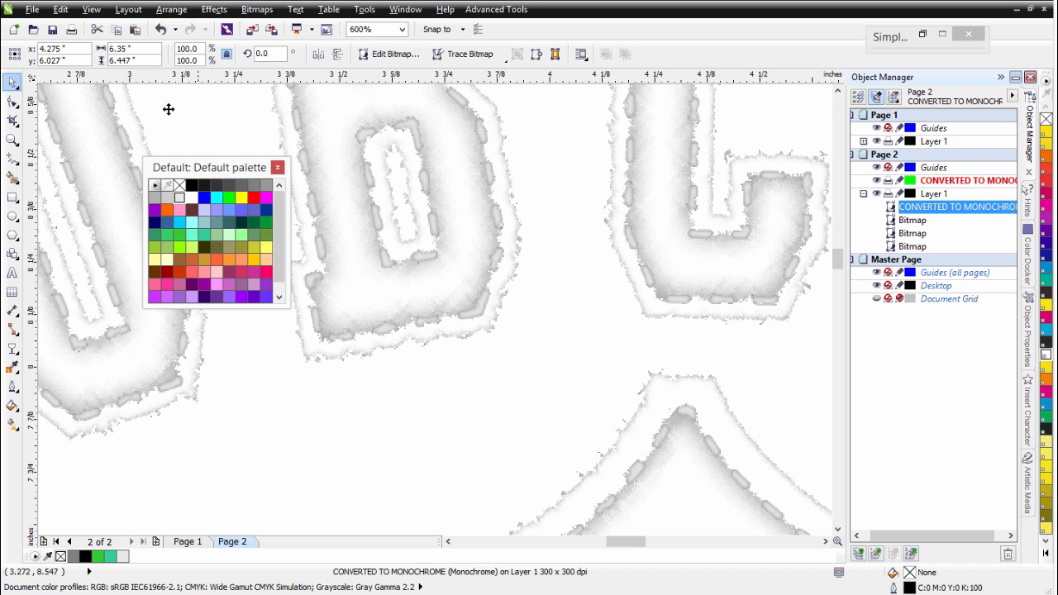
click(117, 30)
click(136, 30)
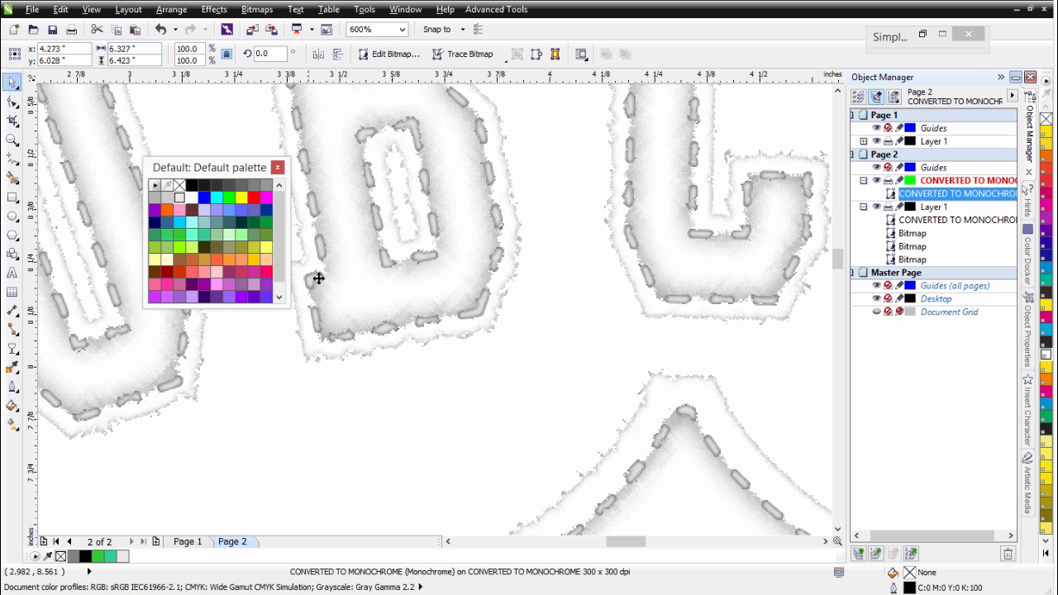
click(136, 30)
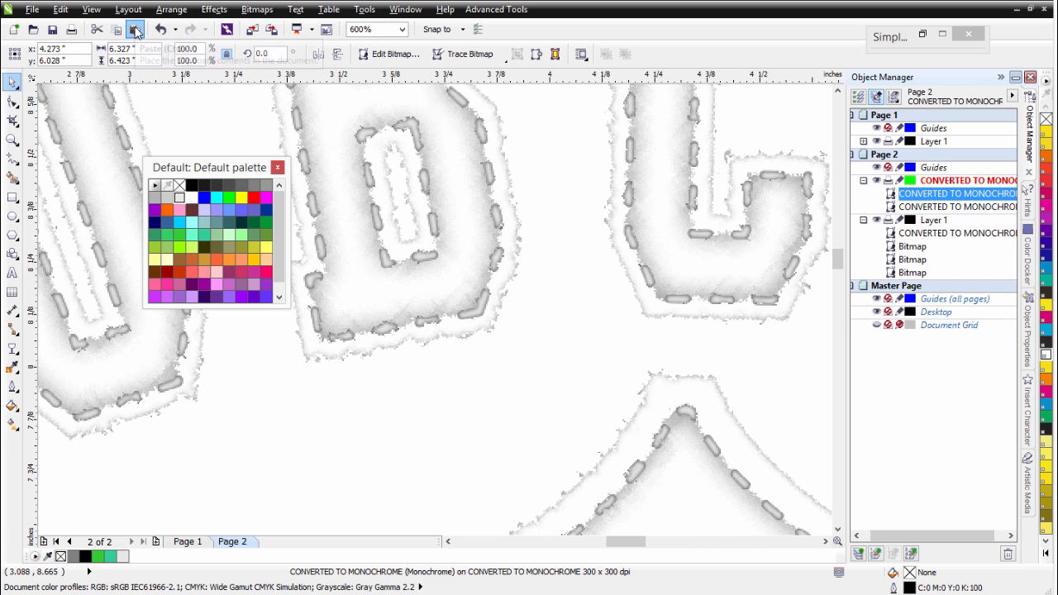
key(F3)
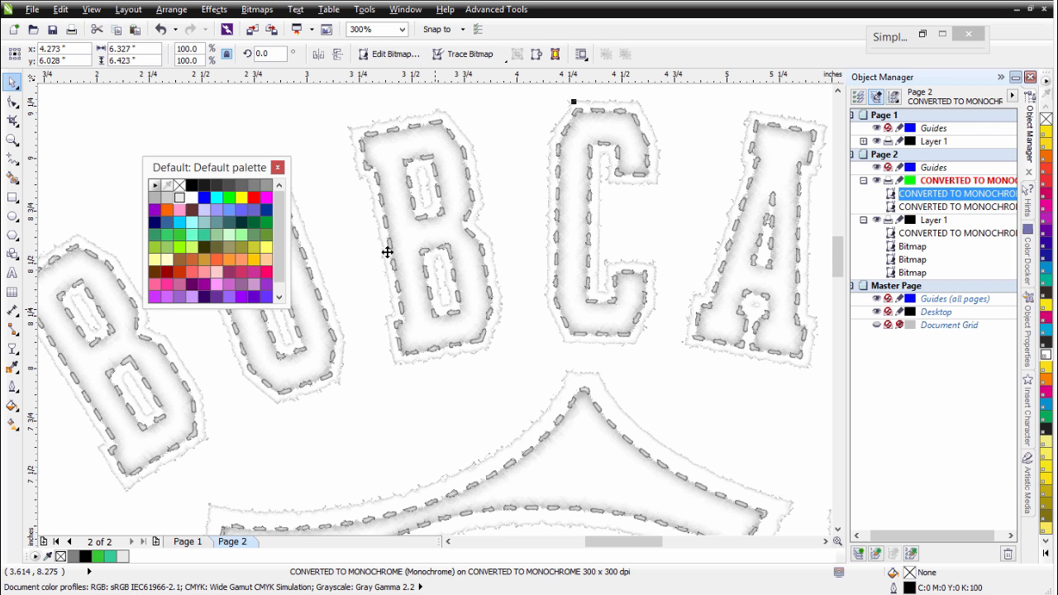
scroll(435, 309, up, 2)
scroll(434, 309, down, 1)
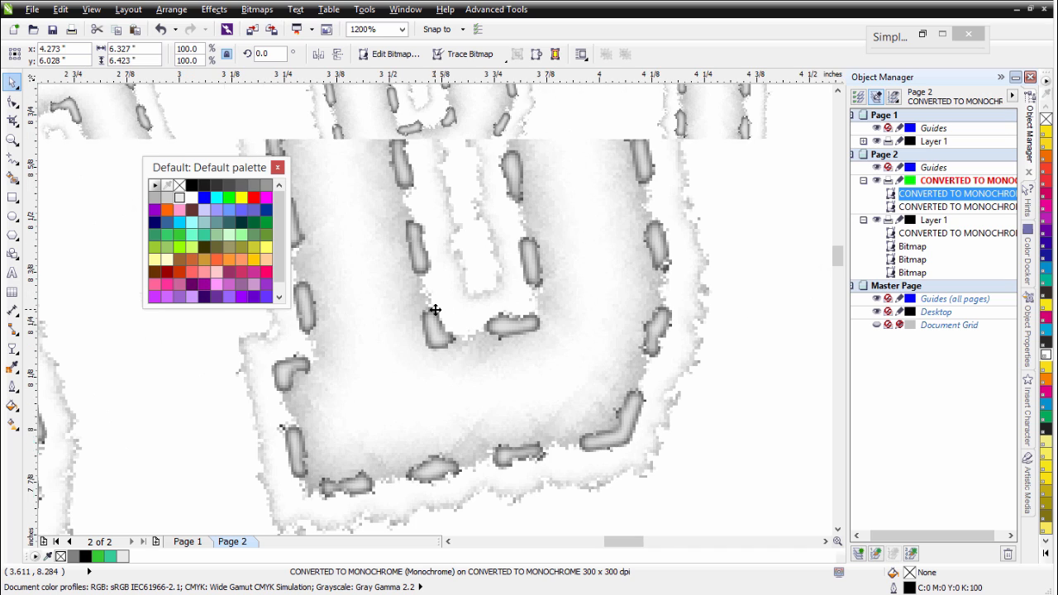
Try orange, pale yellow, white and purple on Layer 1's upper monochrome stitch bitmap, clearing the purple background applied behind it.
click(914, 251)
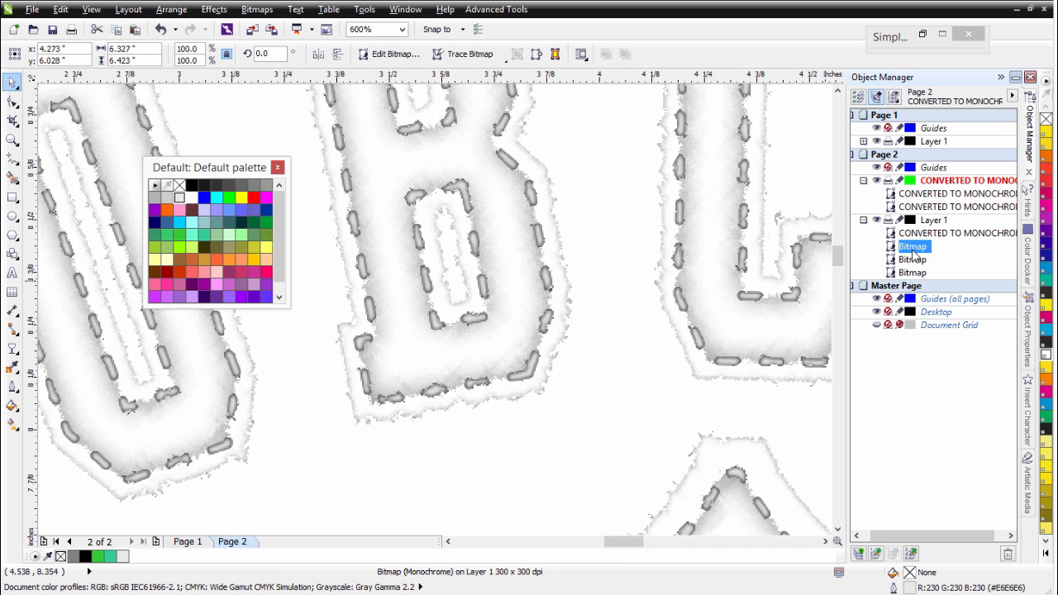
click(168, 210)
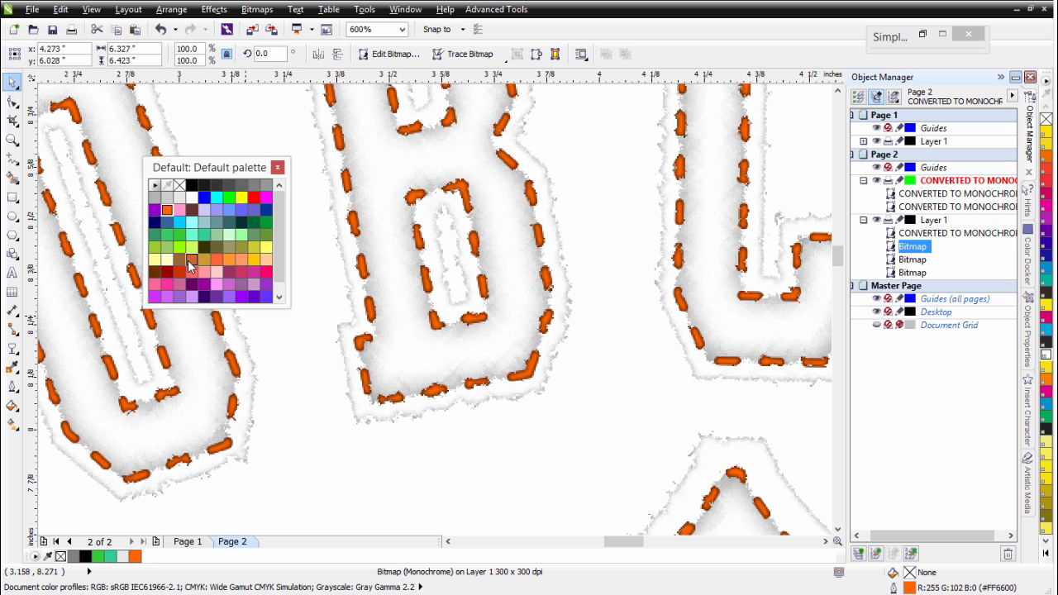
click(156, 260)
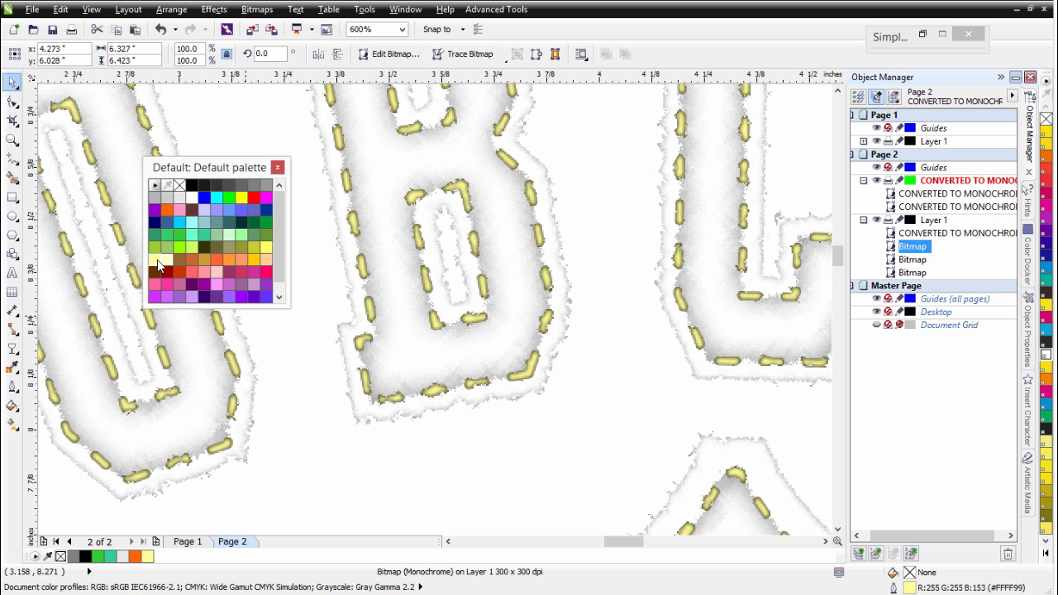
click(191, 198)
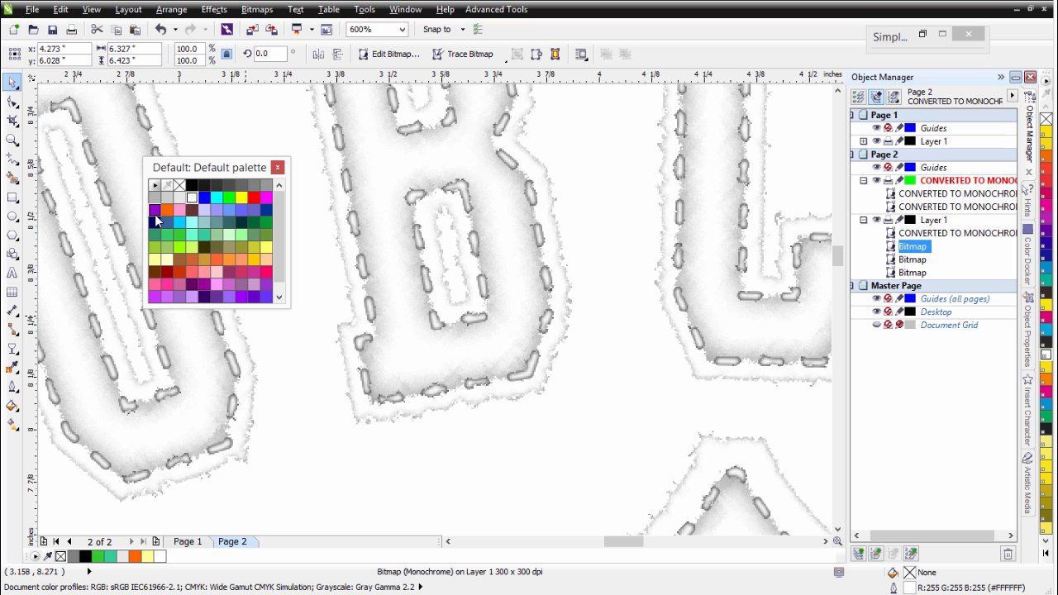
click(155, 212)
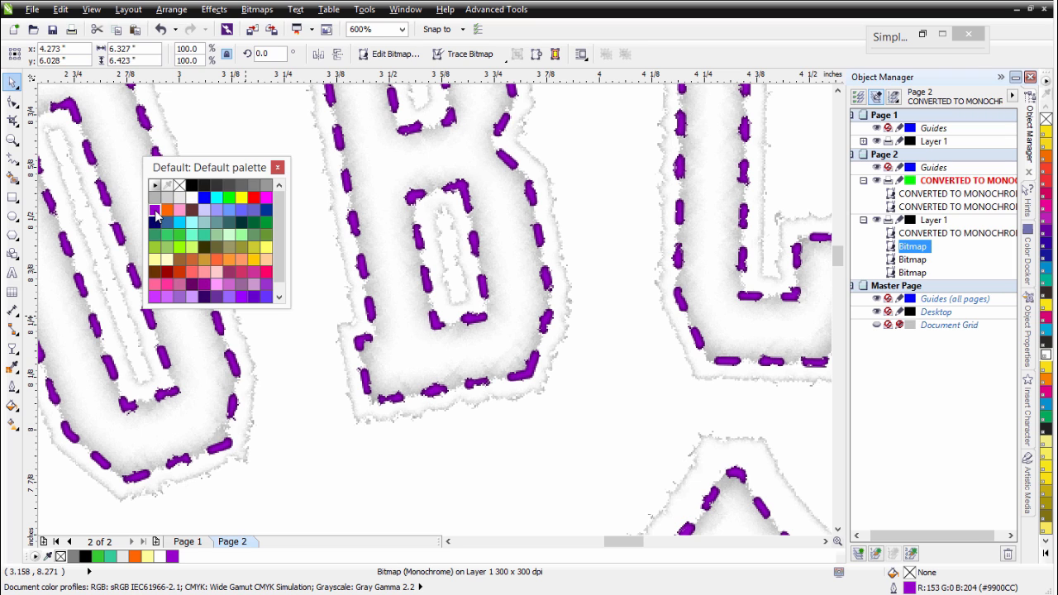
right_click(156, 213)
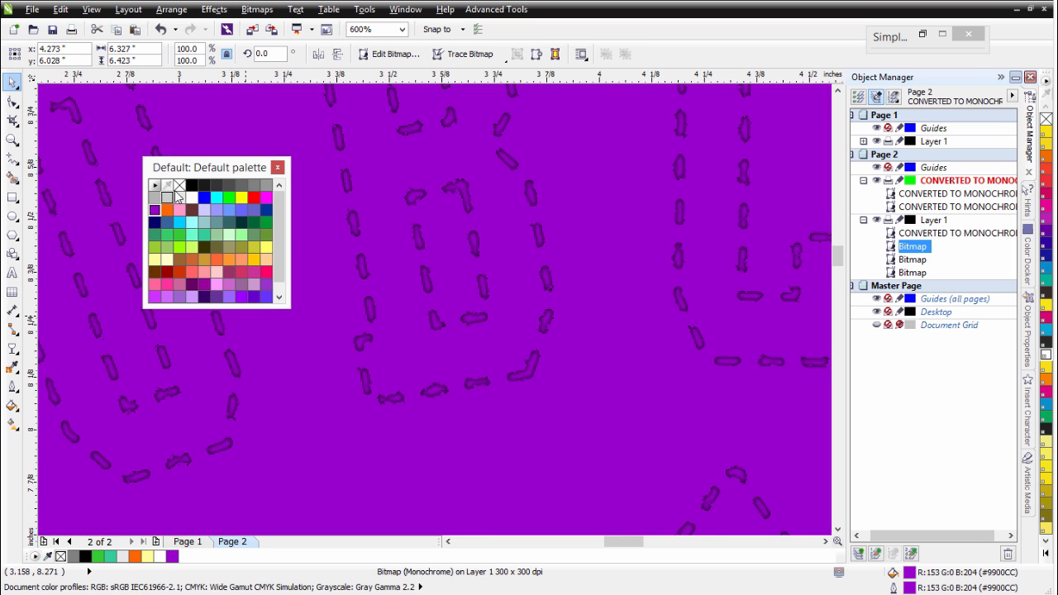
right_click(180, 185)
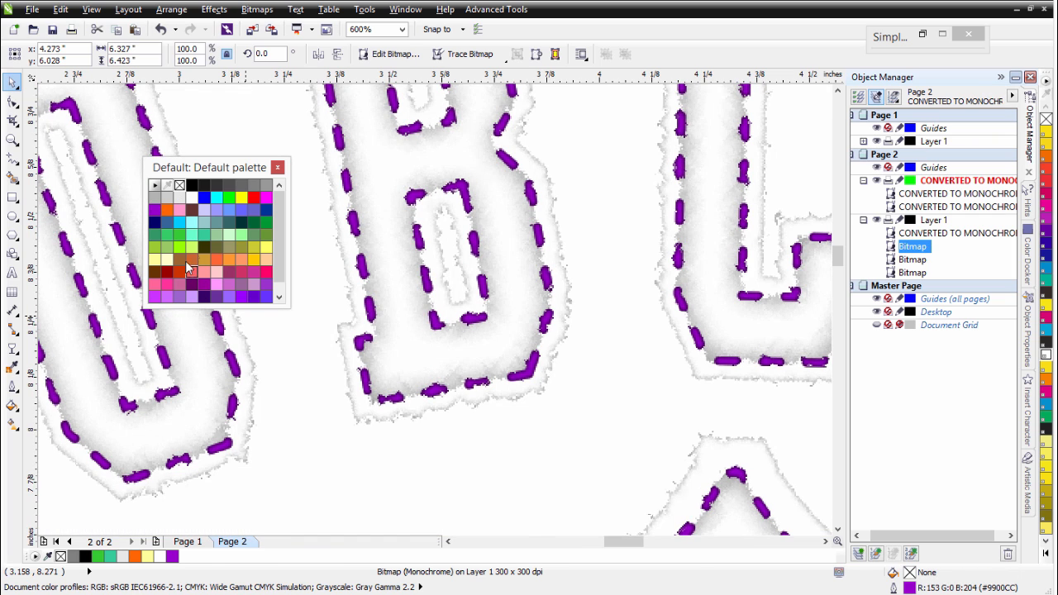
Recolor the monochrome stitch bitmap to medium gray (#B3B3B3) and check the stitching across the logo.
click(155, 198)
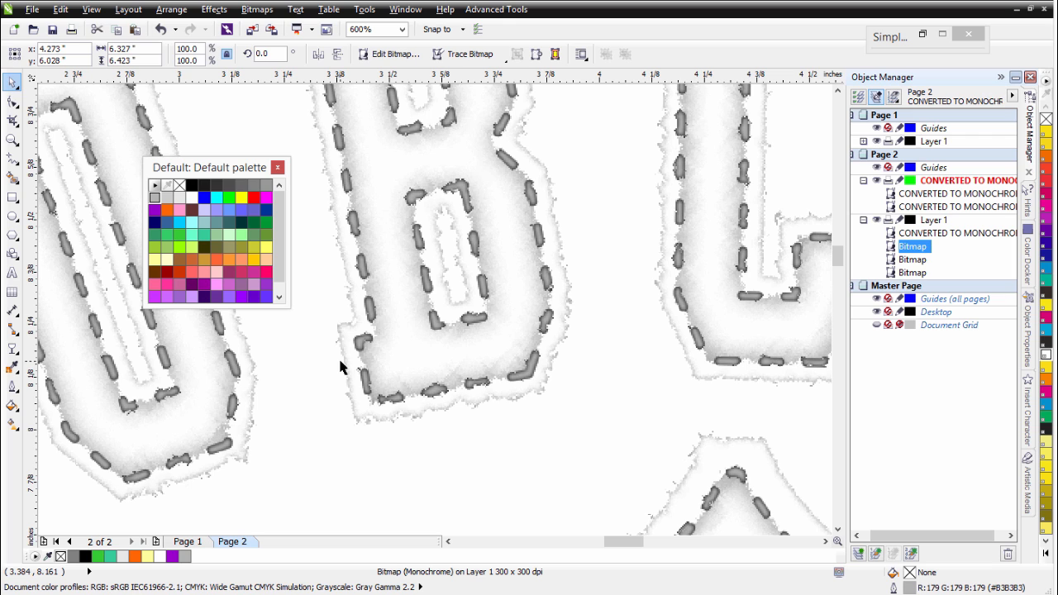
scroll(339, 368, down, 1)
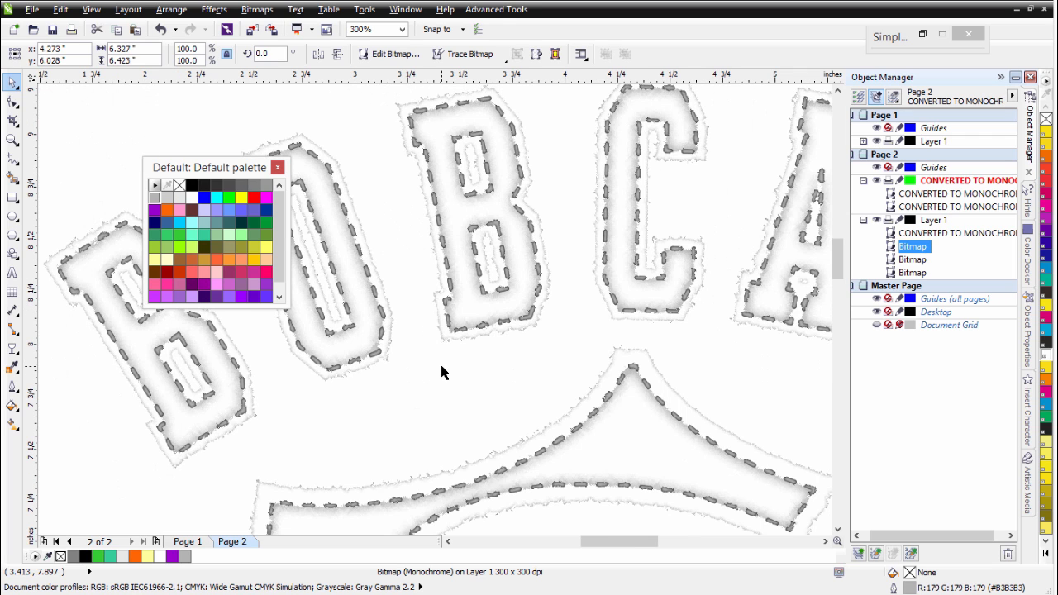
scroll(456, 359, down, 3)
scroll(435, 311, up, 1)
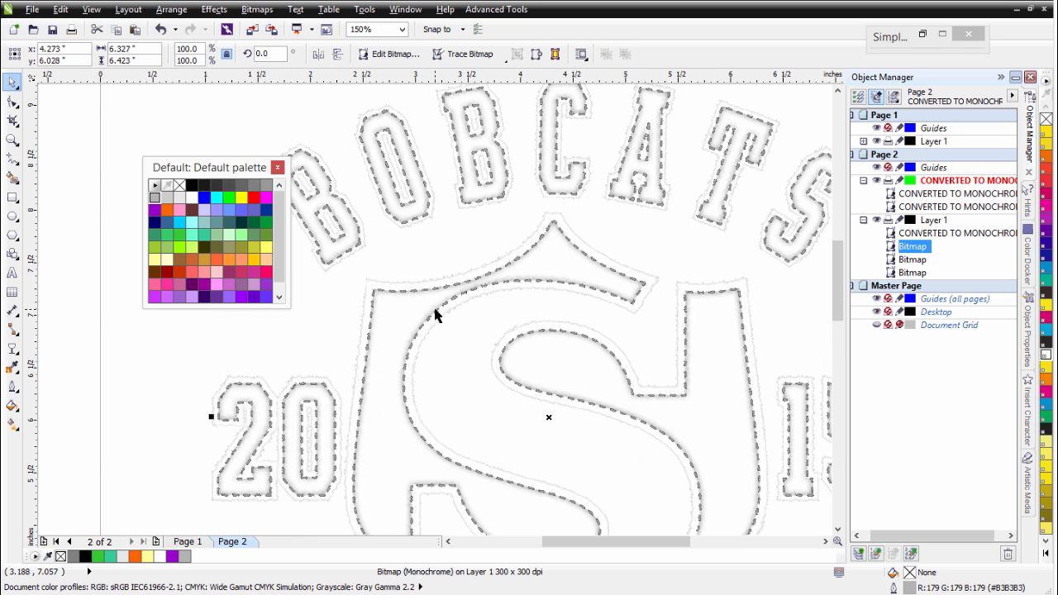
scroll(434, 310, up, 2)
scroll(437, 315, down, 2)
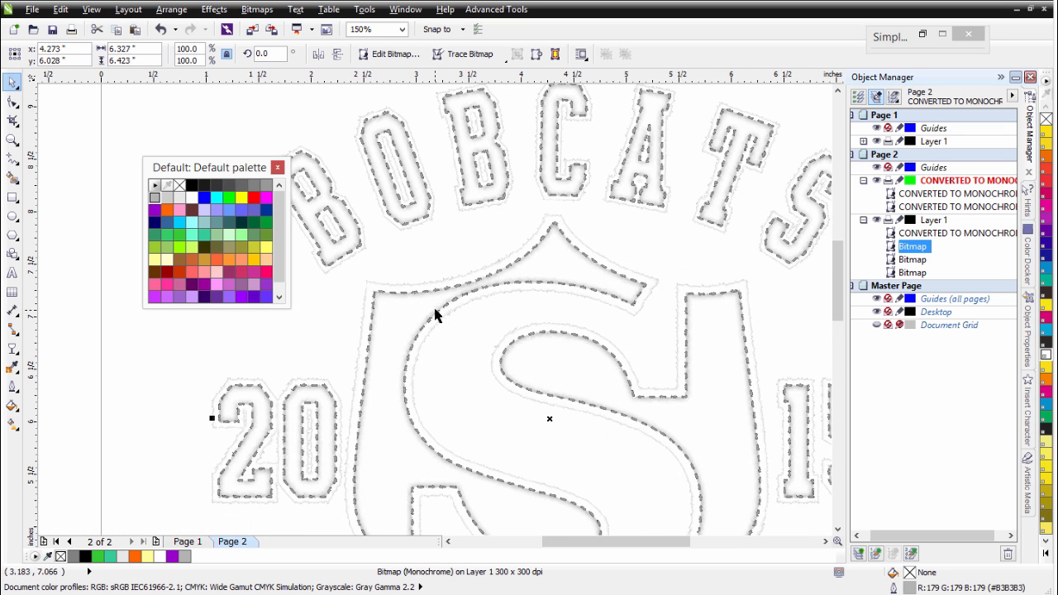
scroll(438, 317, down, 1)
scroll(453, 324, up, 1)
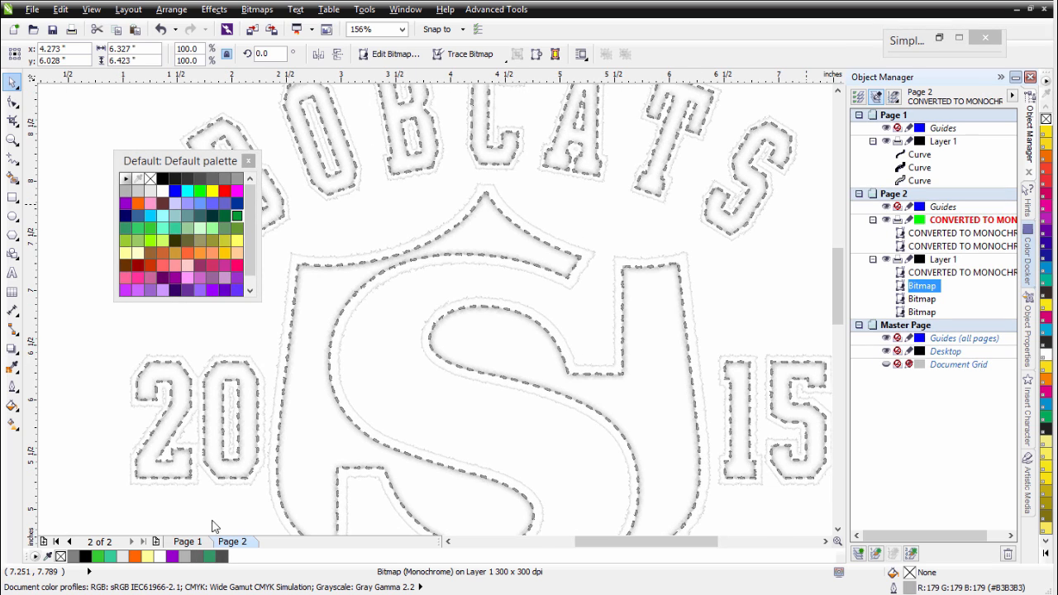
Duplicate Page 2 after the selected page, copying the layers and their contents.
right_click(232, 542)
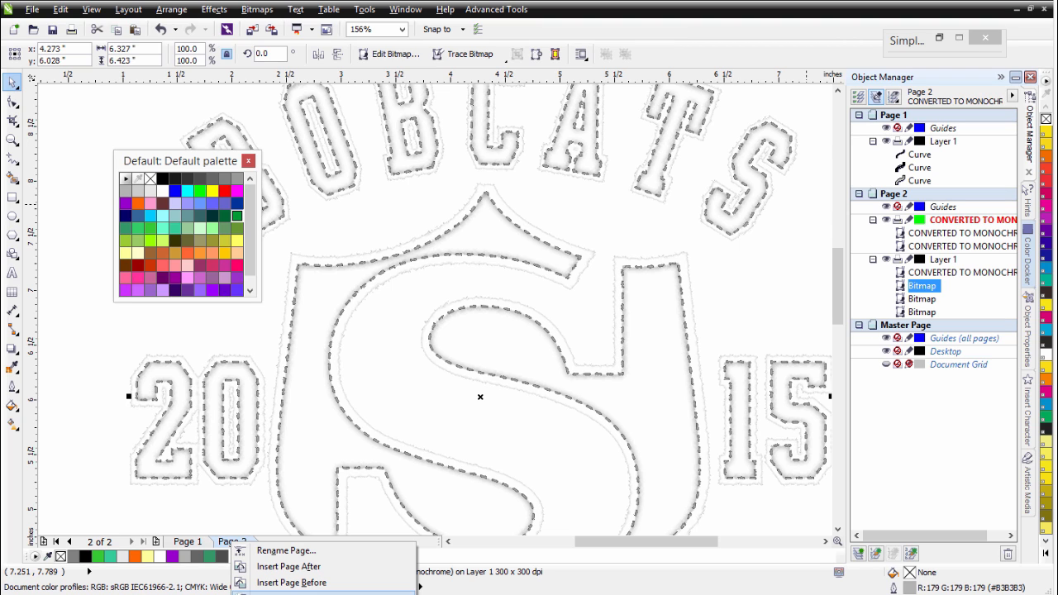
click(289, 593)
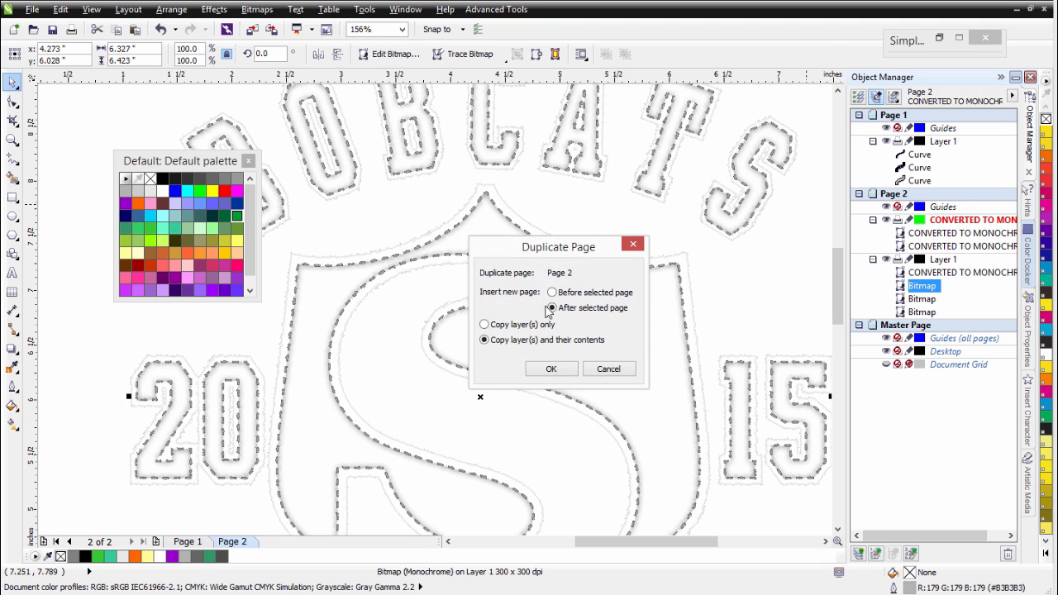
click(562, 370)
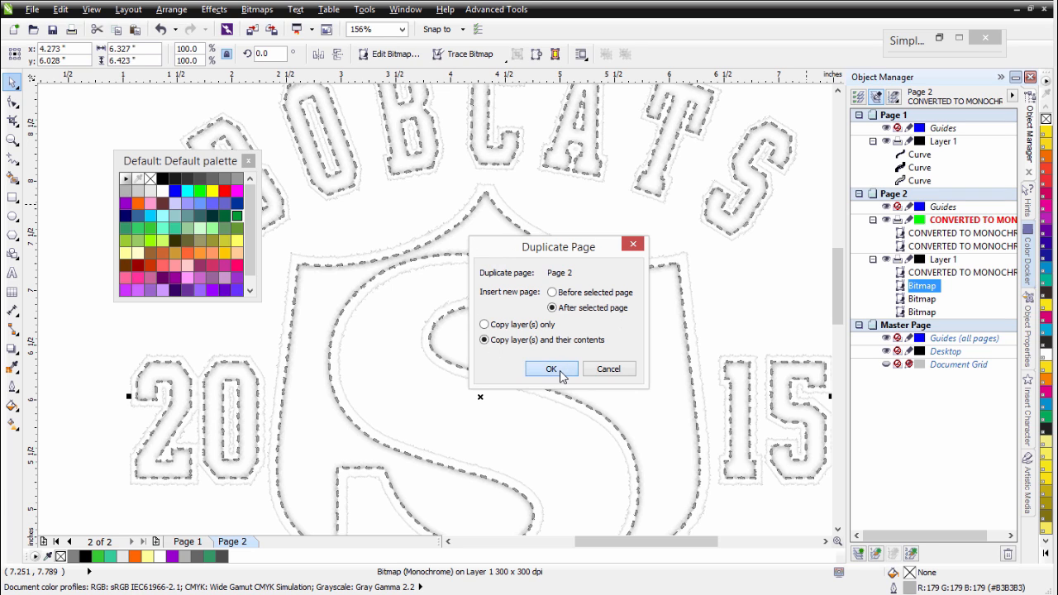
Compare the existing pages with the duplicated Page 3 and save the document with Page 3 active.
click(235, 545)
click(192, 544)
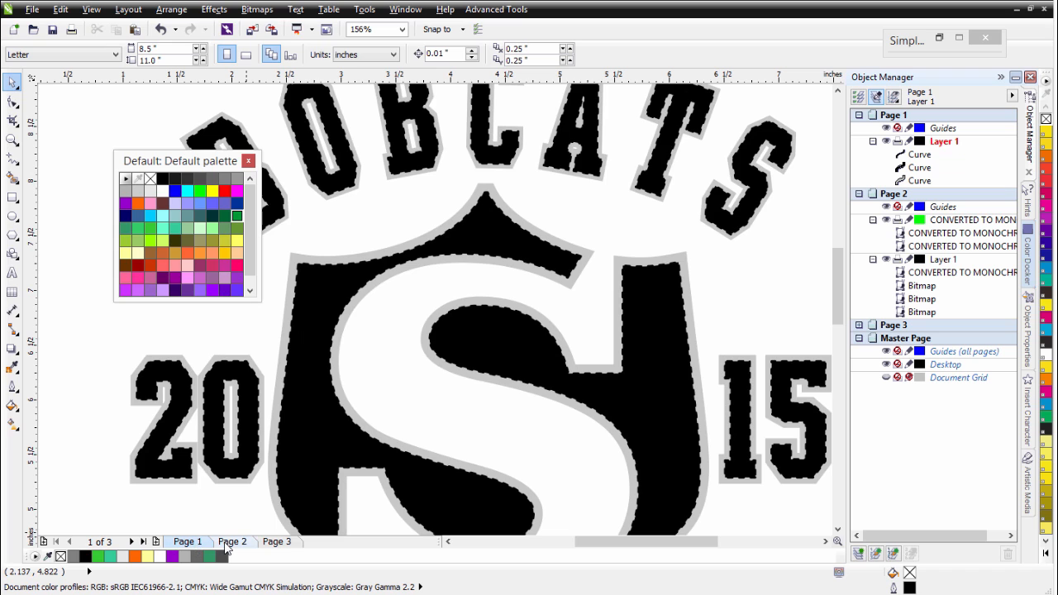
click(233, 542)
click(278, 543)
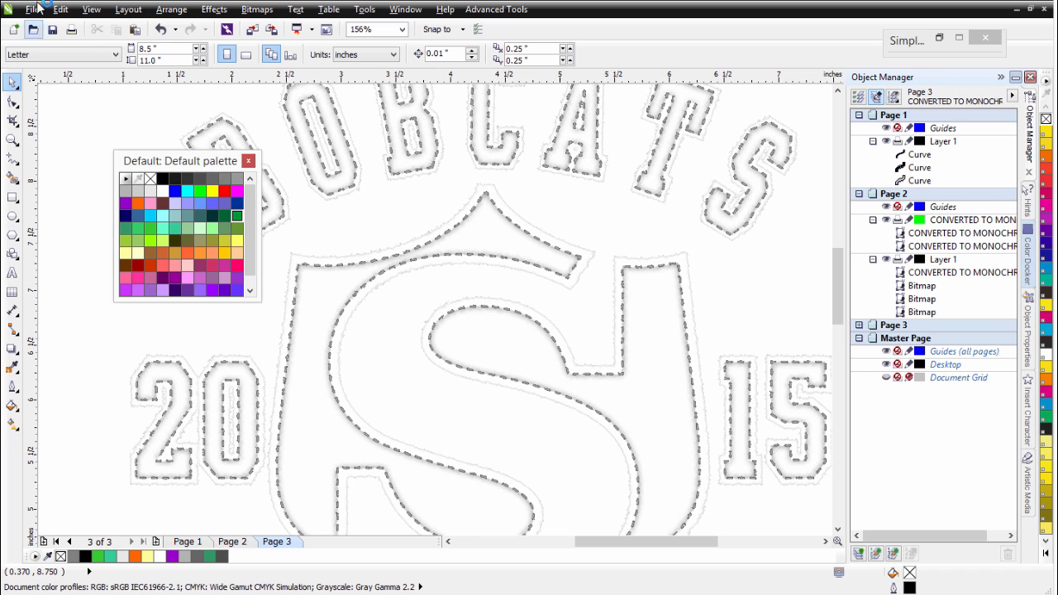
click(52, 29)
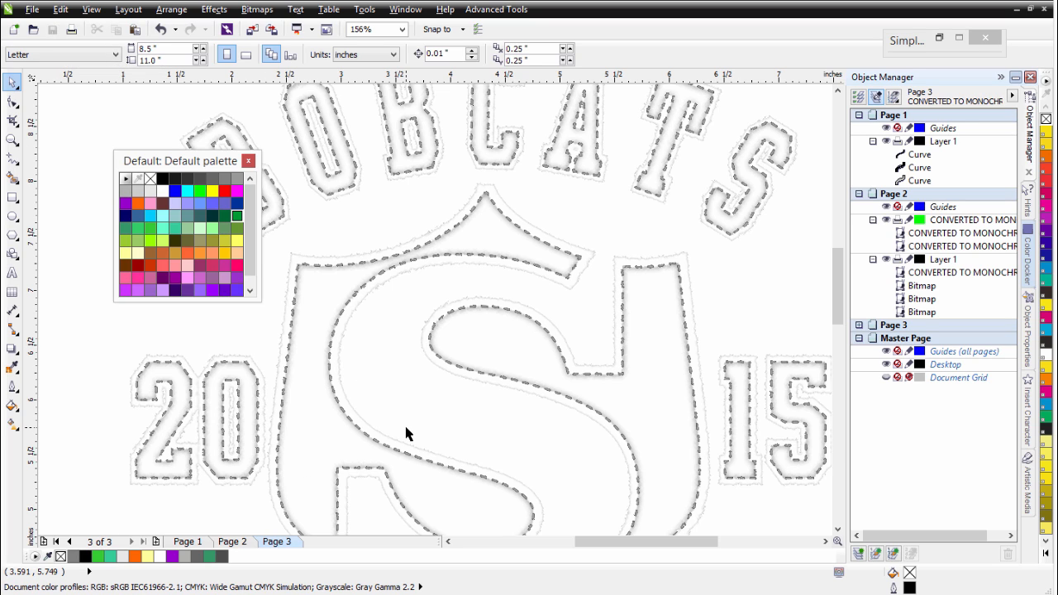
Expand Page 3's layers and select Layer 1's bottommost bitmap, identifying it with a test move that is undone.
click(859, 325)
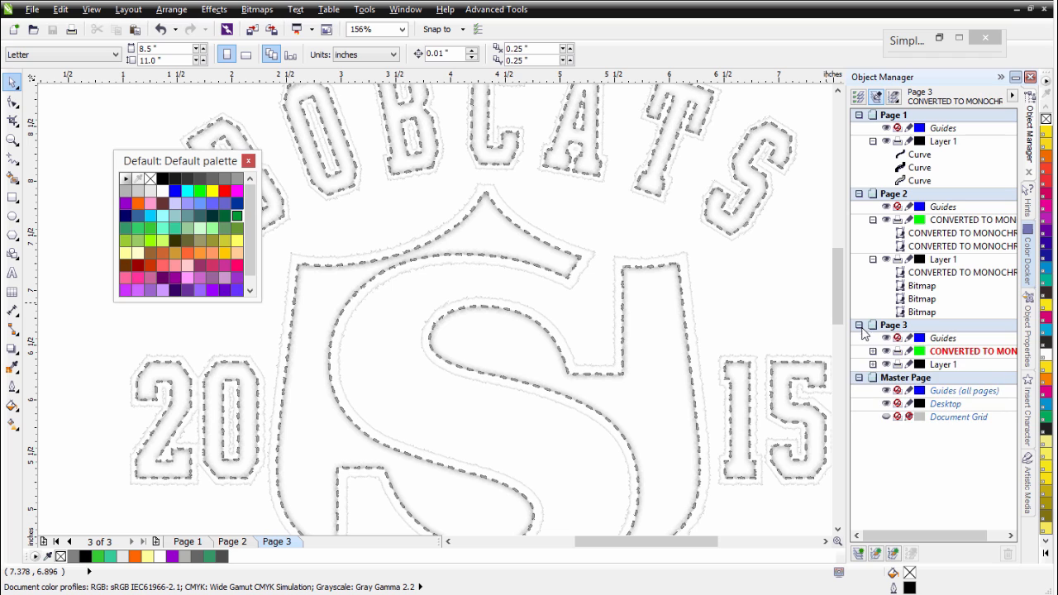
click(873, 352)
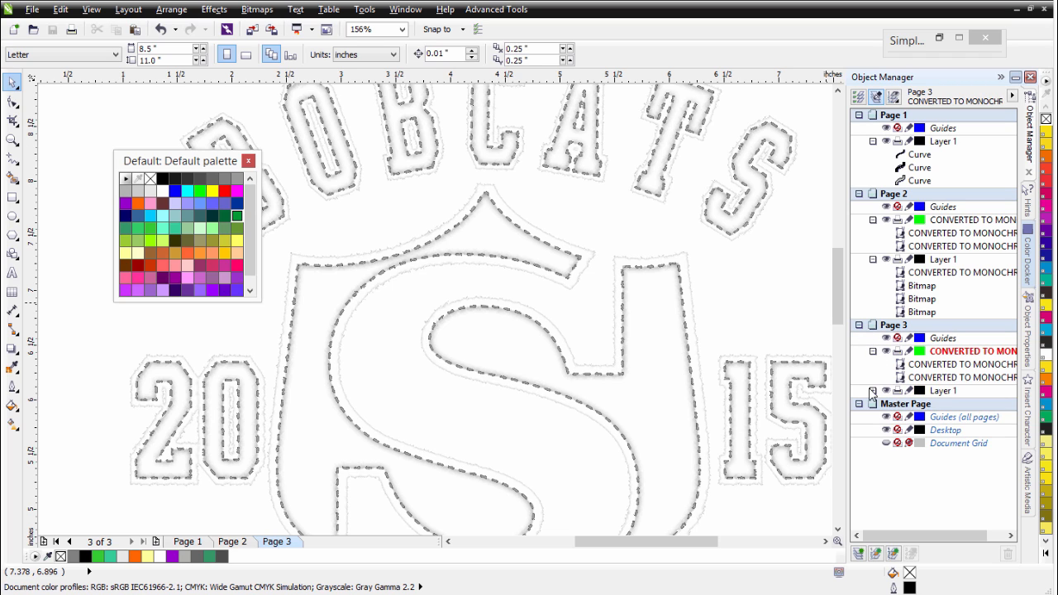
click(873, 391)
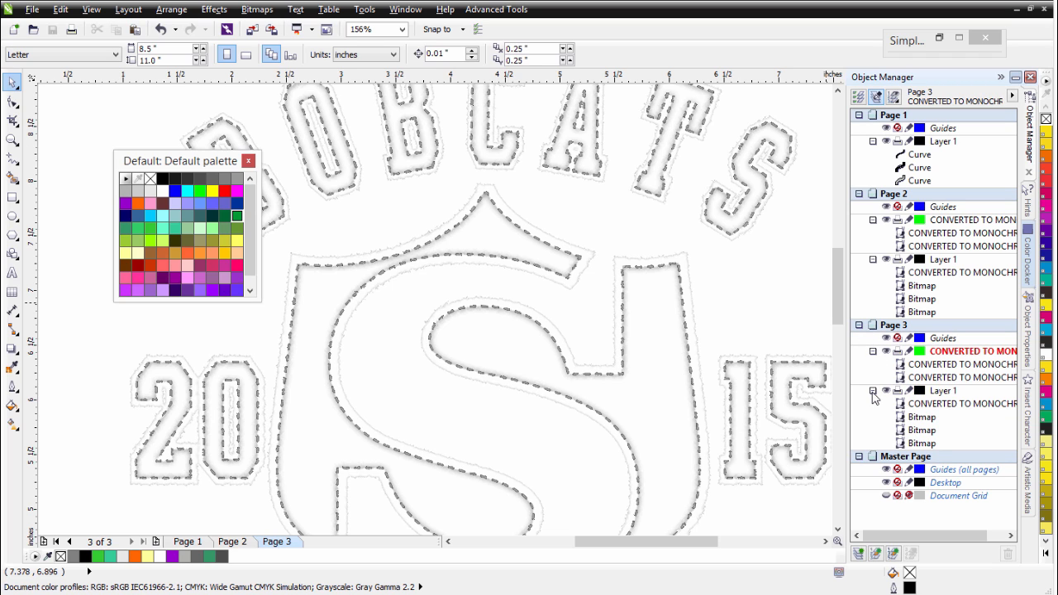
click(918, 445)
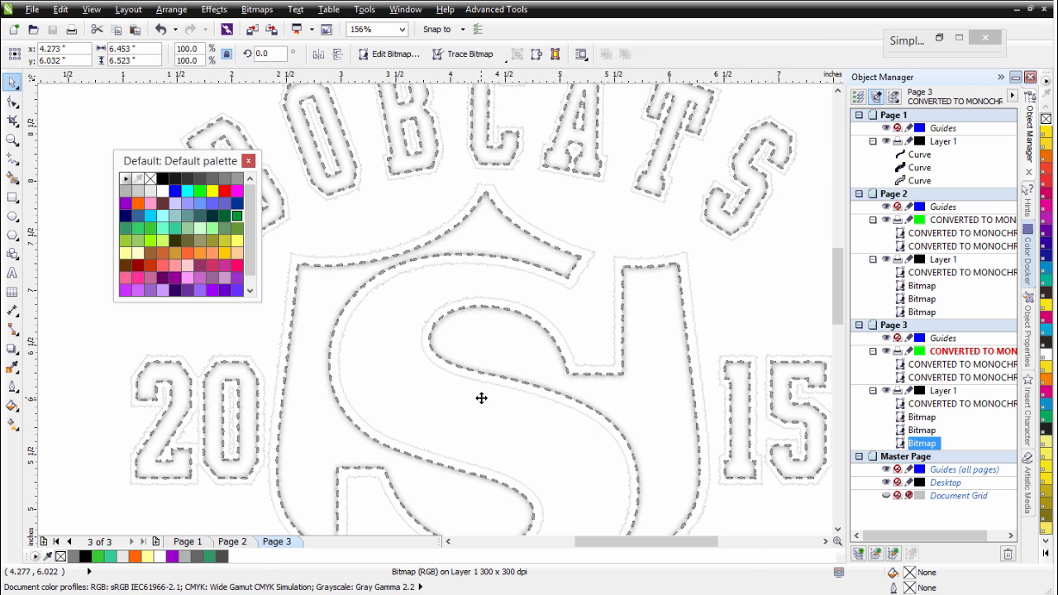
drag(481, 398, 300, 437)
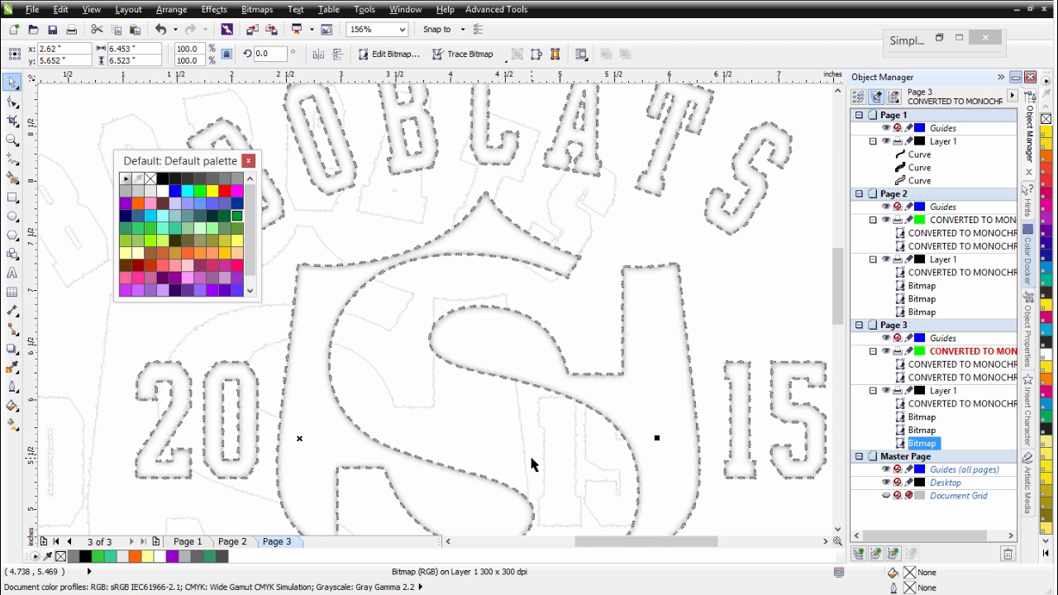
key(ctrl+z)
Move the floating color palette clear of the artwork and add a drop shadow to the bottommost frayed-edge bitmap.
key(F4)
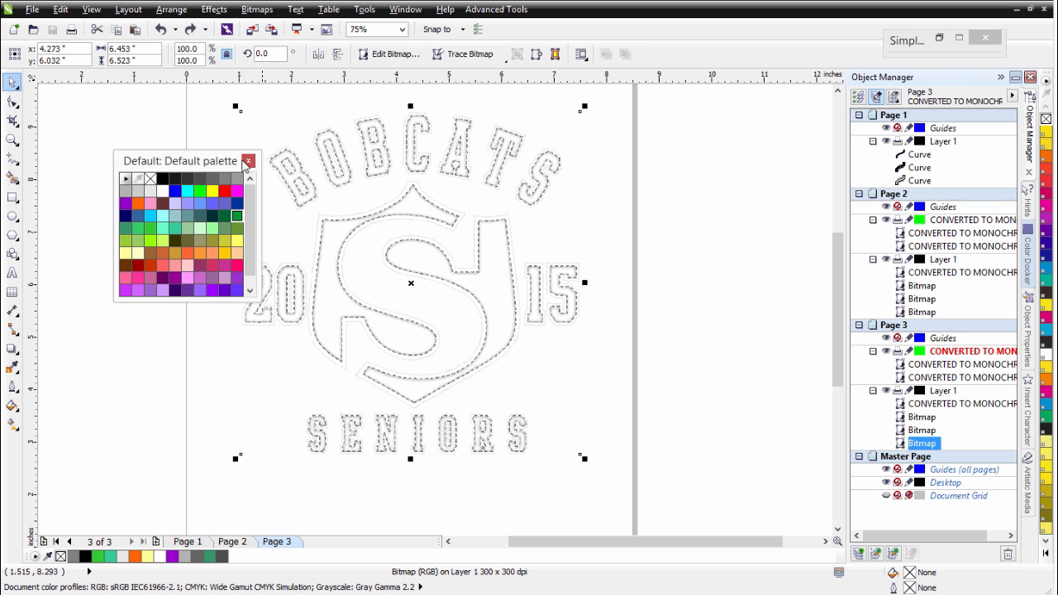
drag(230, 163, 168, 133)
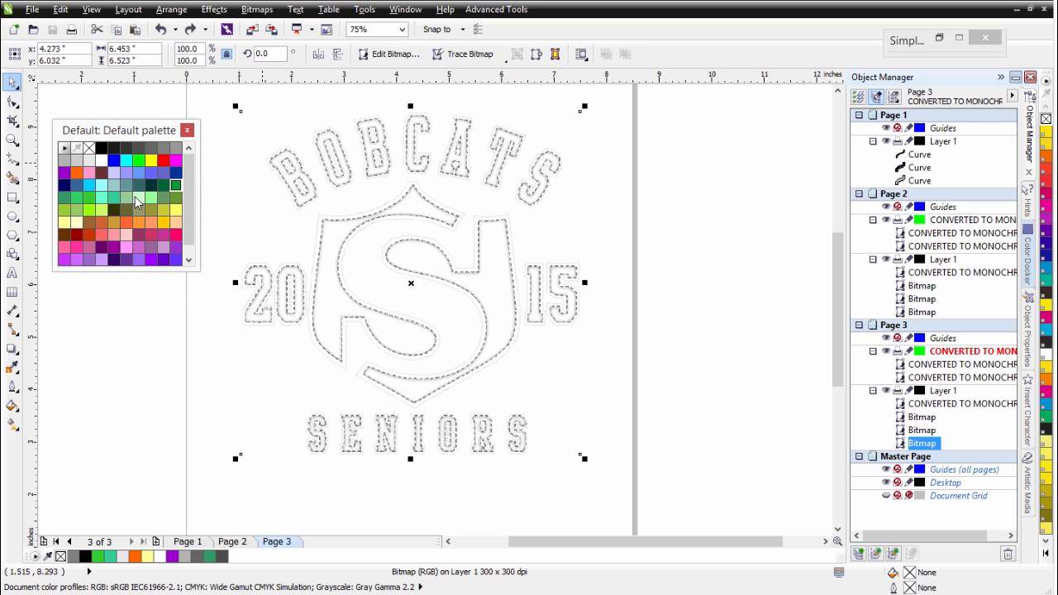
click(14, 368)
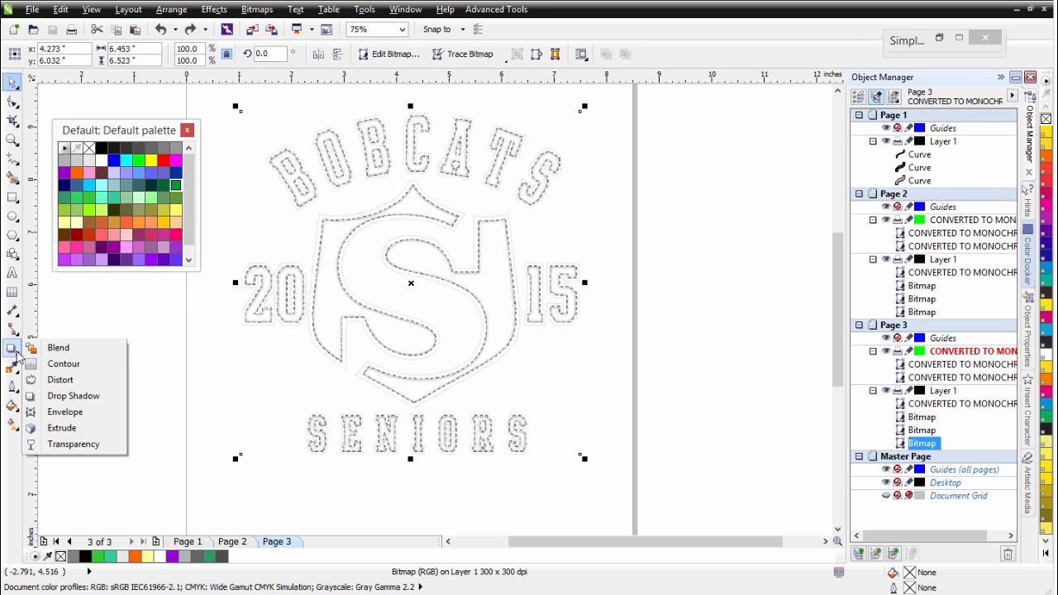
click(66, 397)
drag(409, 284, 419, 291)
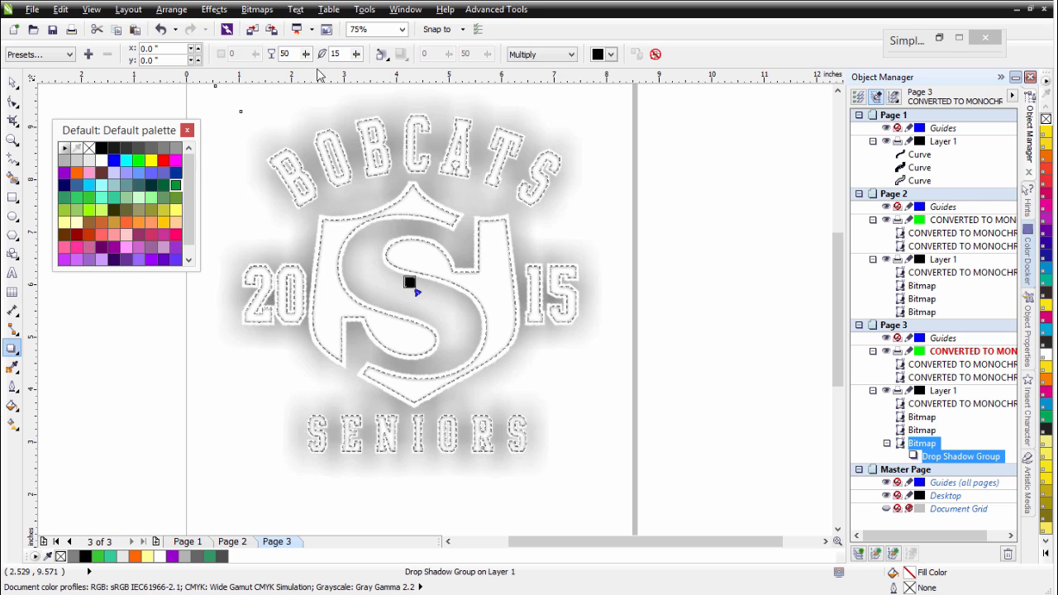
Set the drop shadow's opacity to 82 and its feathering to 2, and check the shadow edges up close.
drag(307, 55, 353, 71)
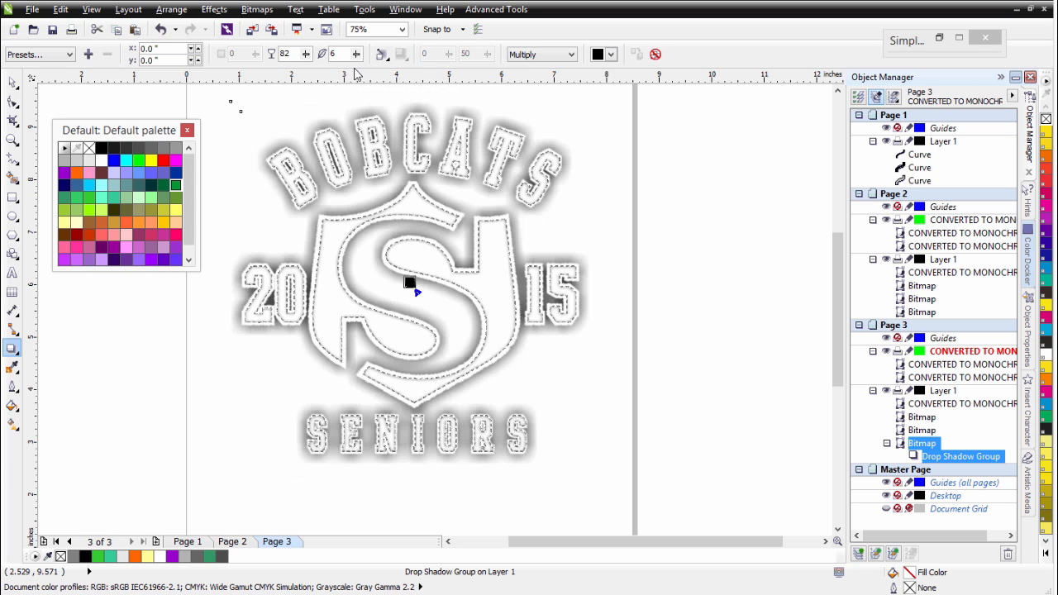
double_click(338, 54)
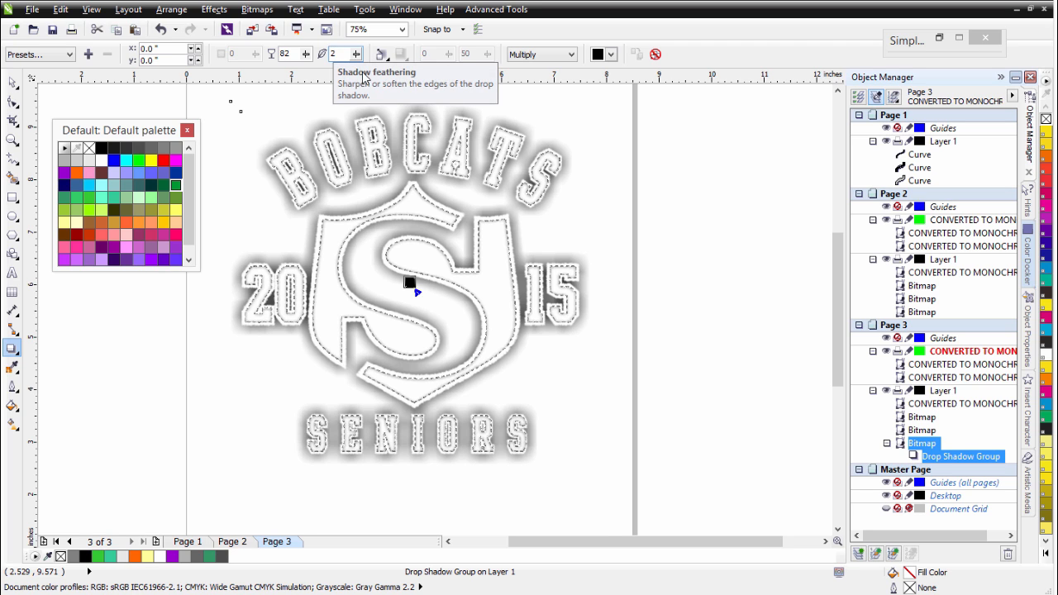
text(2)
key(Return)
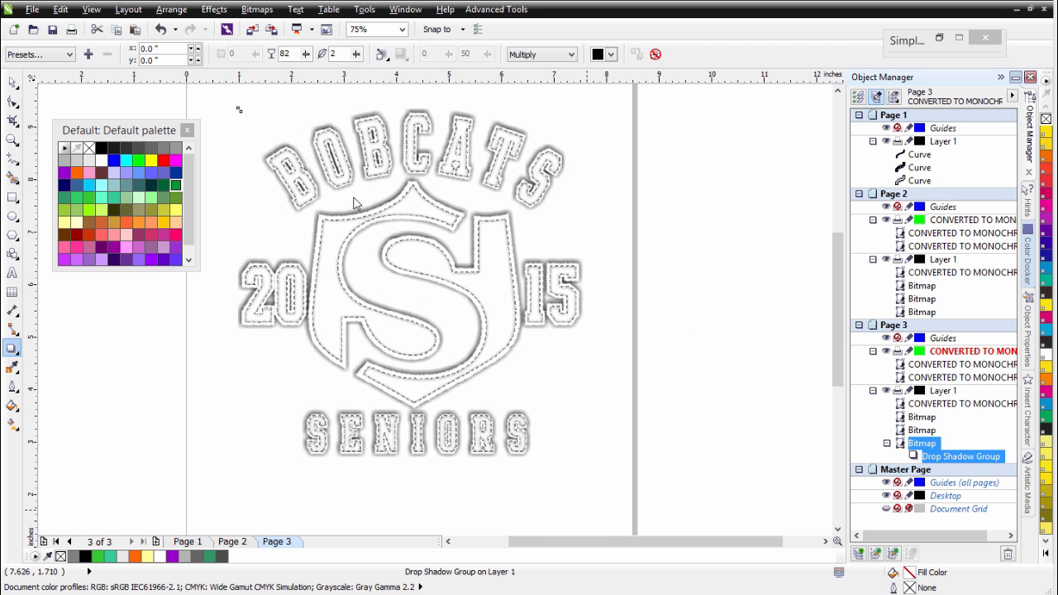
scroll(364, 208, up, 2)
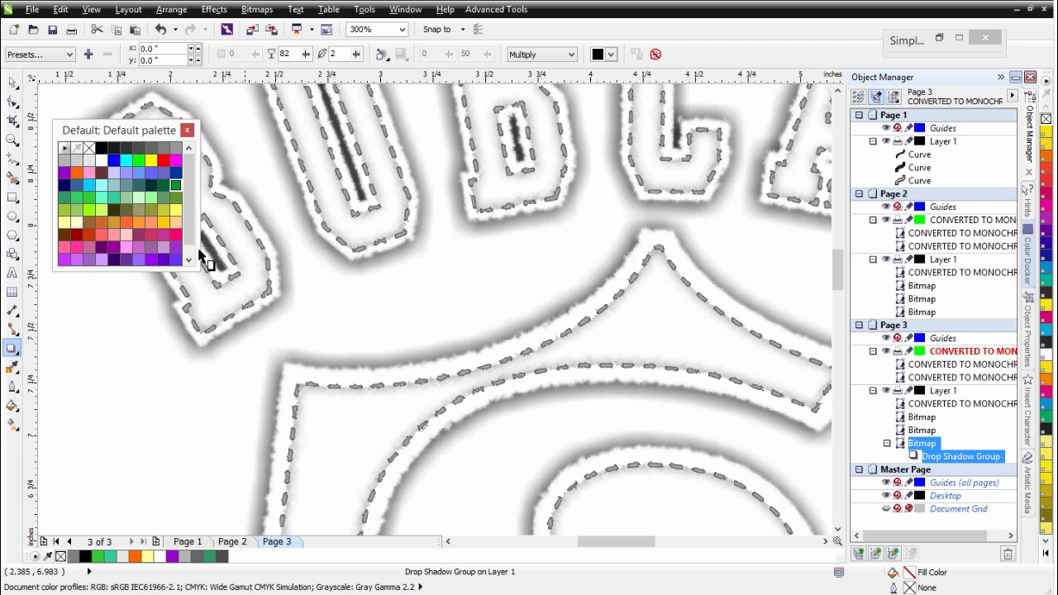
Break the drop shadow group apart from the frayed-edge bitmap and select the separated shadow rectangle on its own.
click(13, 82)
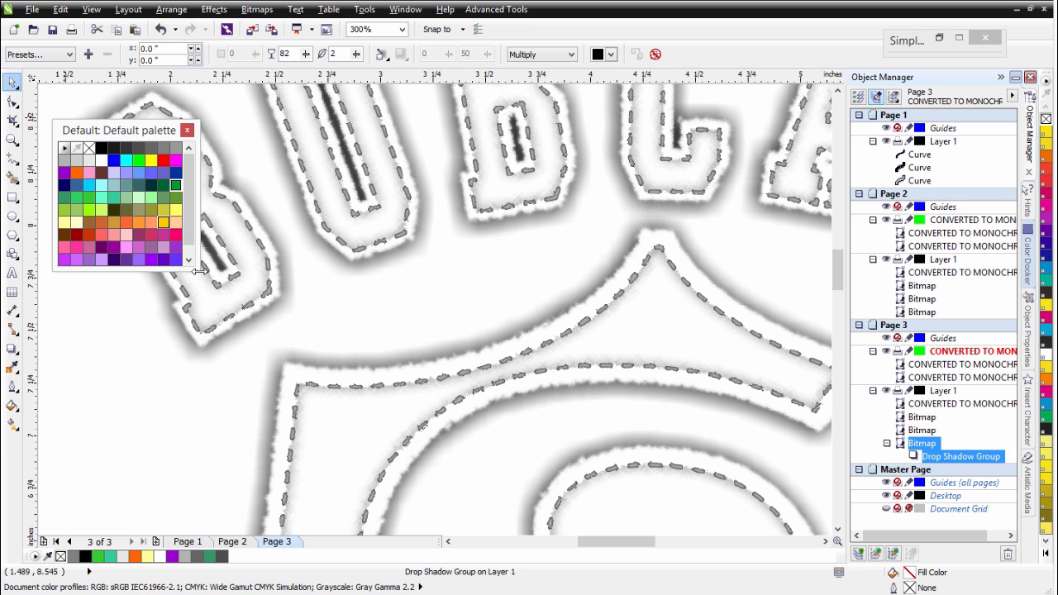
click(169, 11)
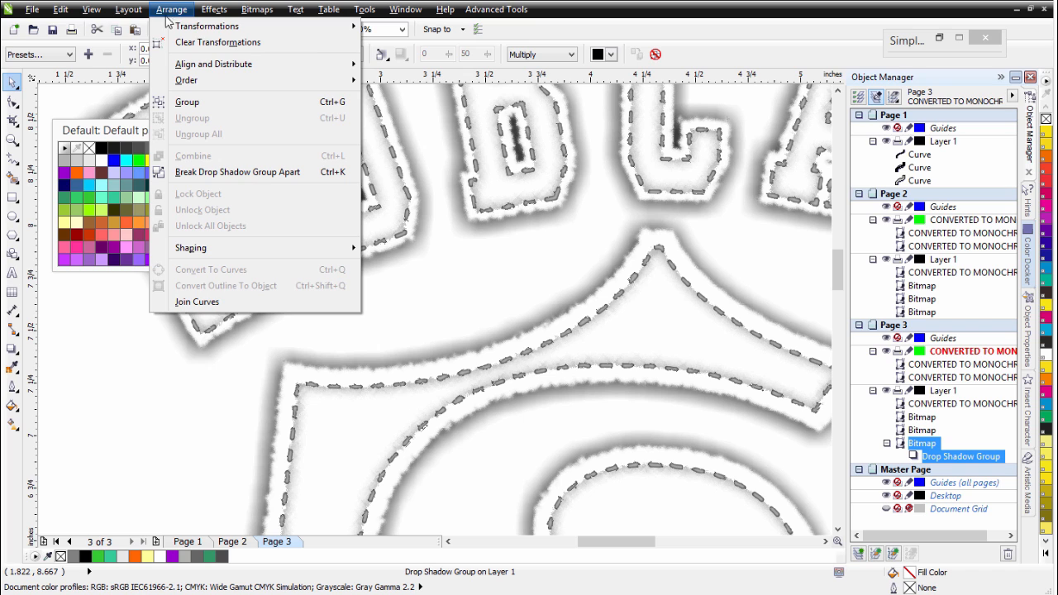
click(203, 175)
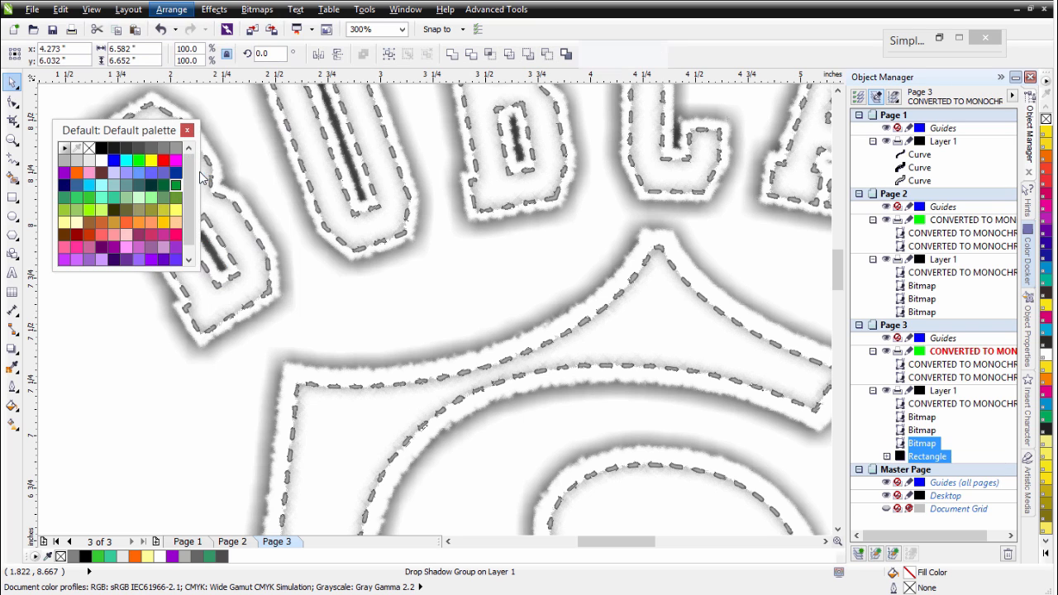
click(933, 459)
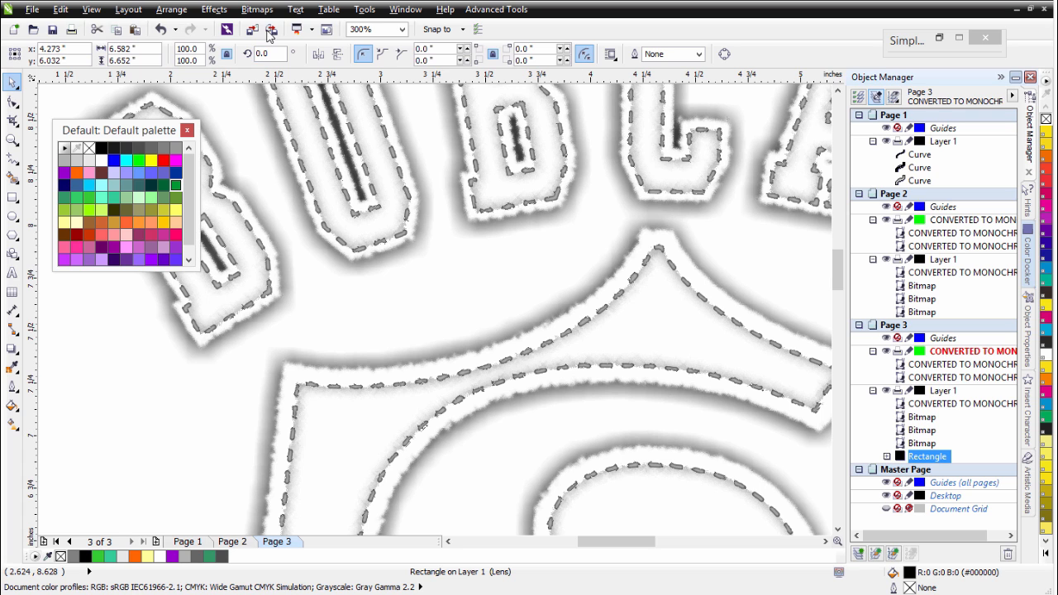
Convert the separated shadow rectangle to a 300 dpi RGB Color (24-bit) bitmap with anti-aliasing and a transparent background.
click(261, 10)
click(293, 25)
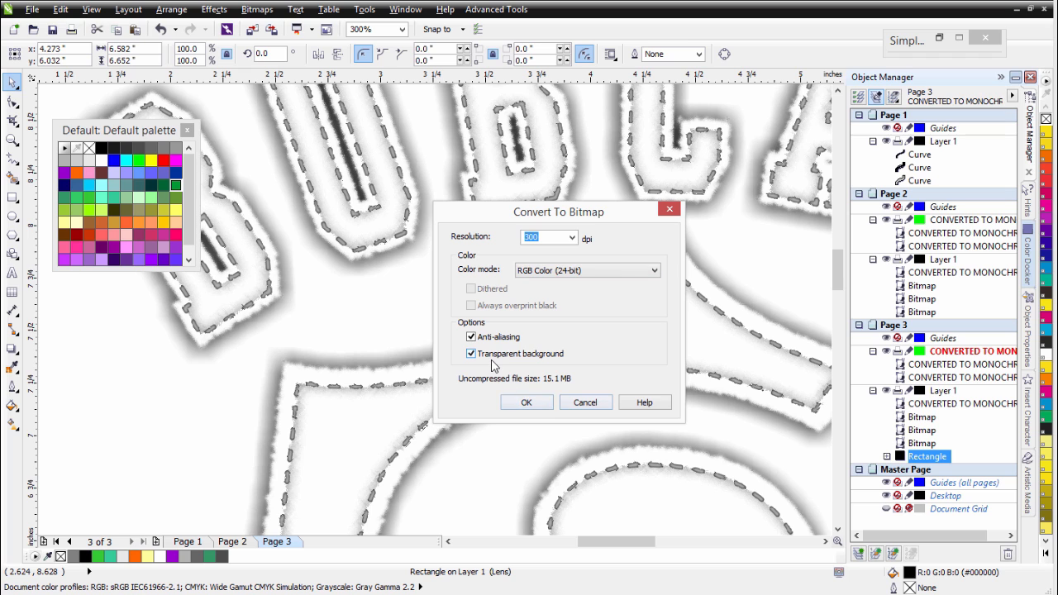
click(541, 403)
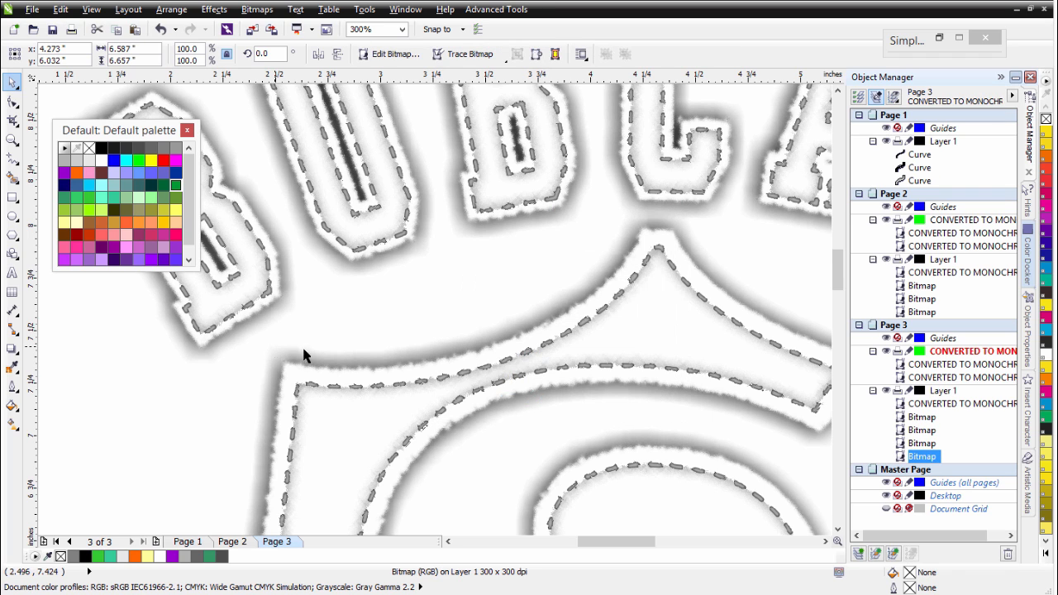
click(220, 10)
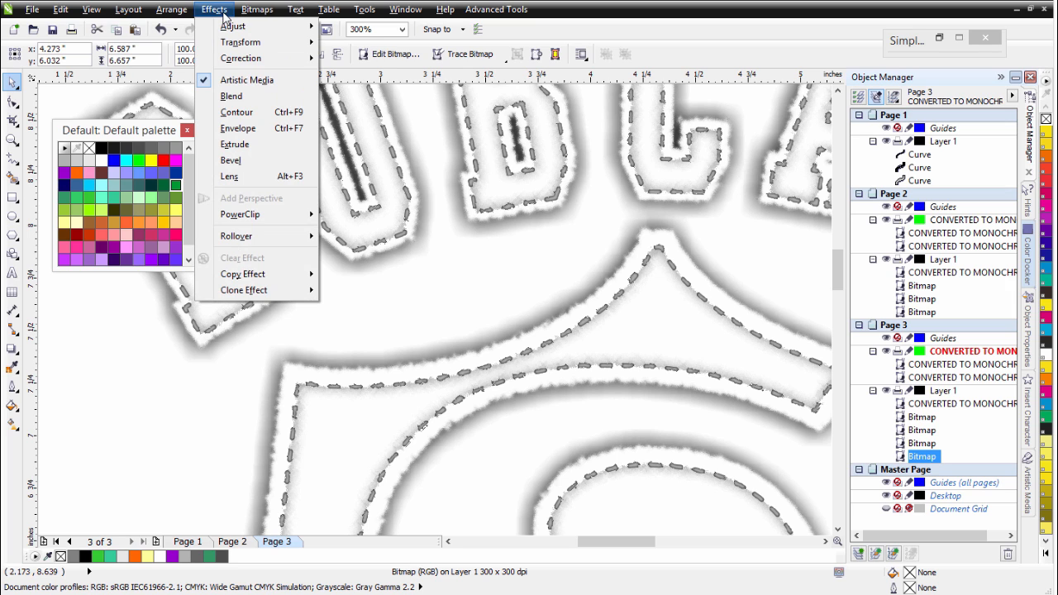
mouse_move(257, 10)
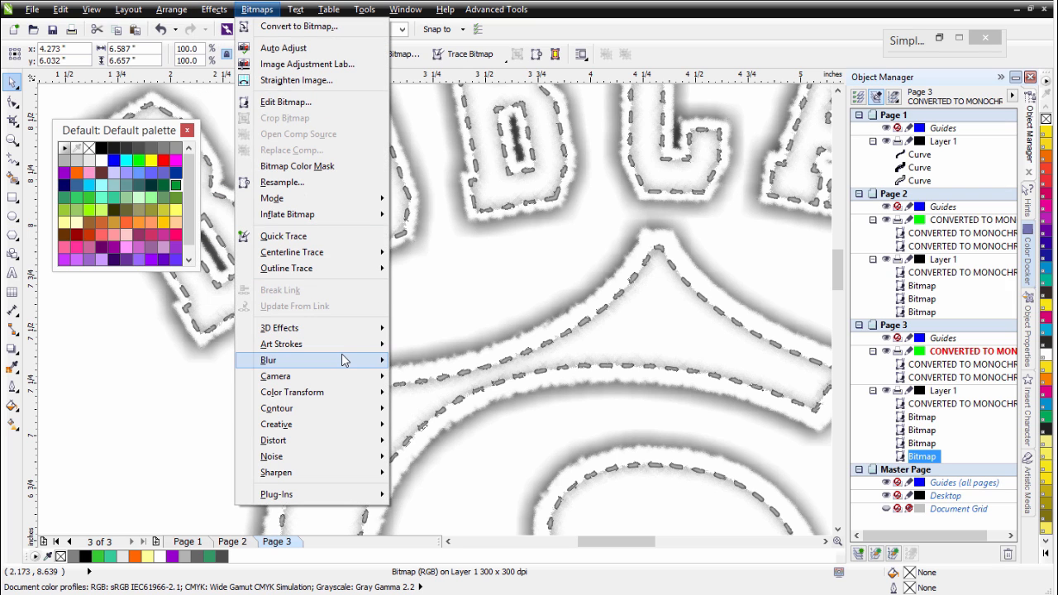
mouse_move(344, 360)
mouse_move(362, 426)
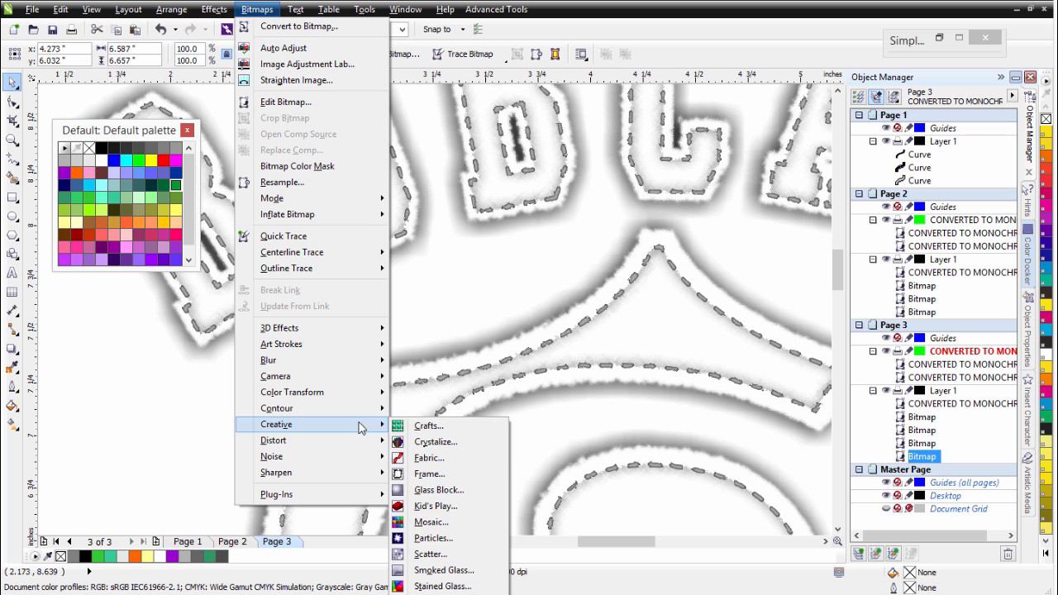
click(449, 554)
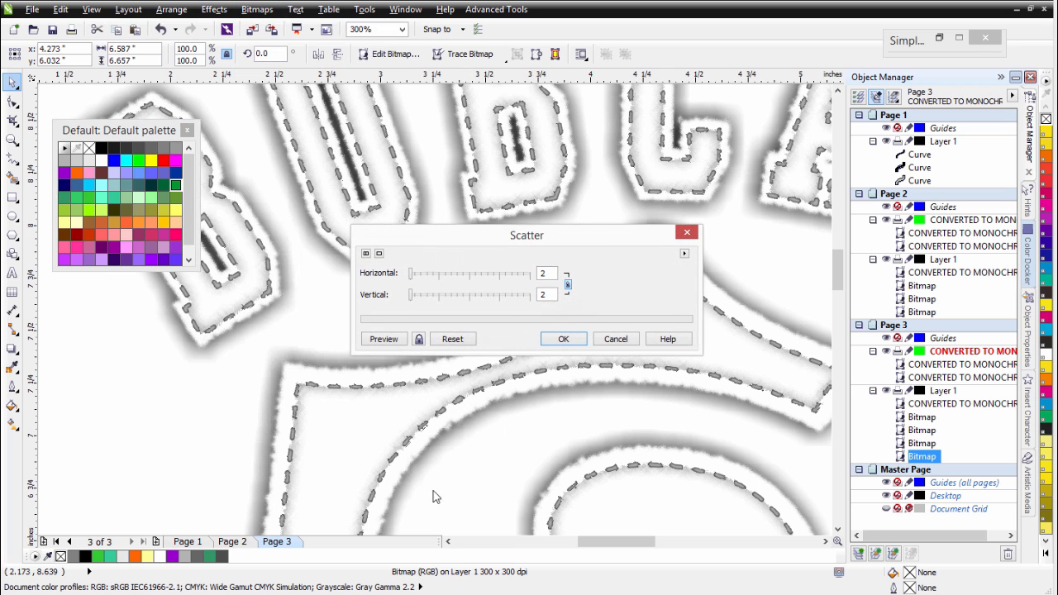
click(385, 340)
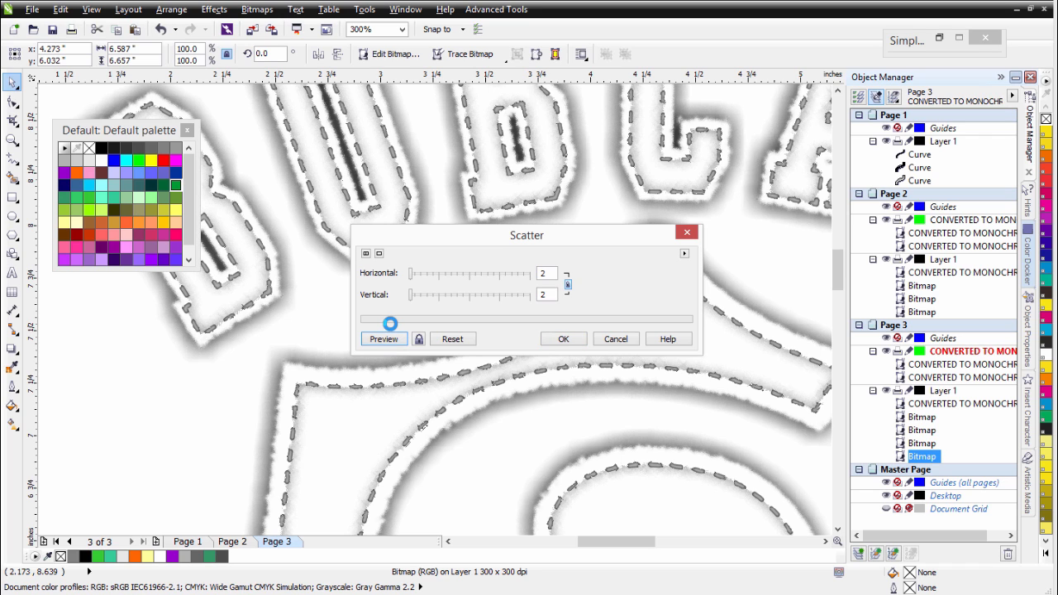
click(419, 295)
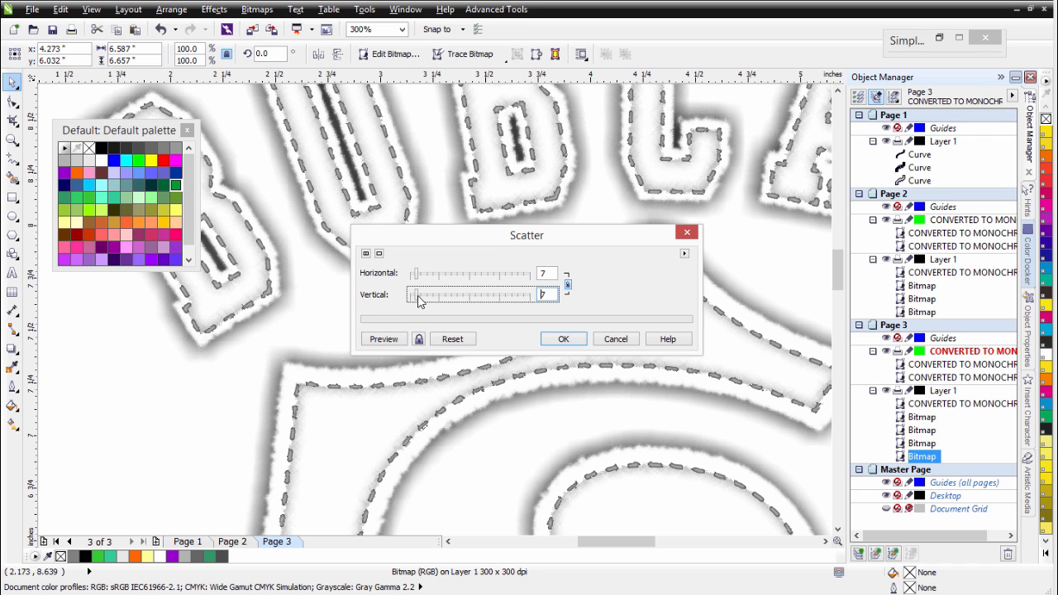
click(395, 342)
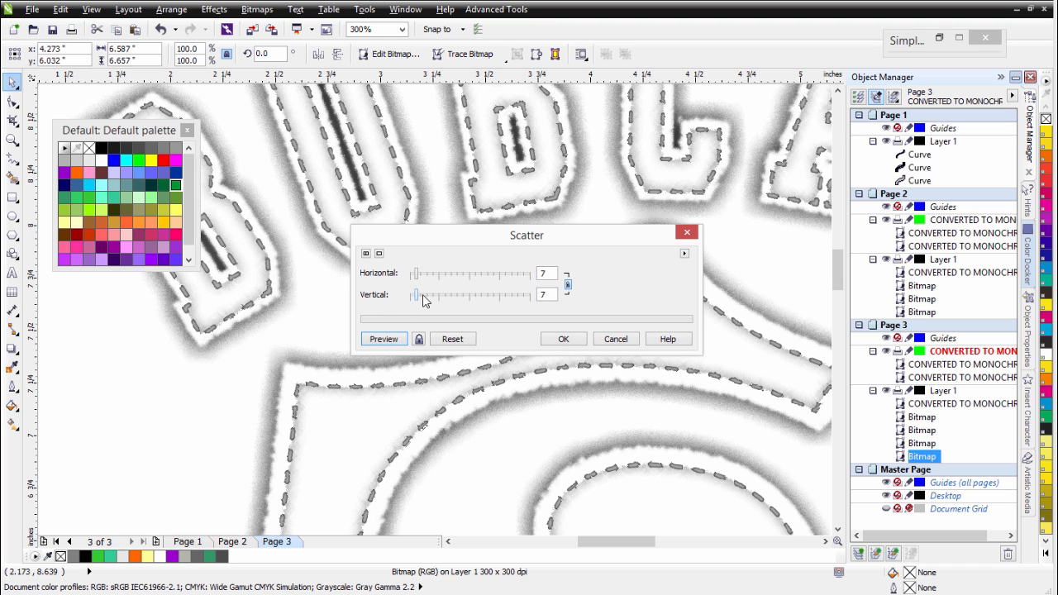
drag(420, 298, 426, 299)
click(403, 342)
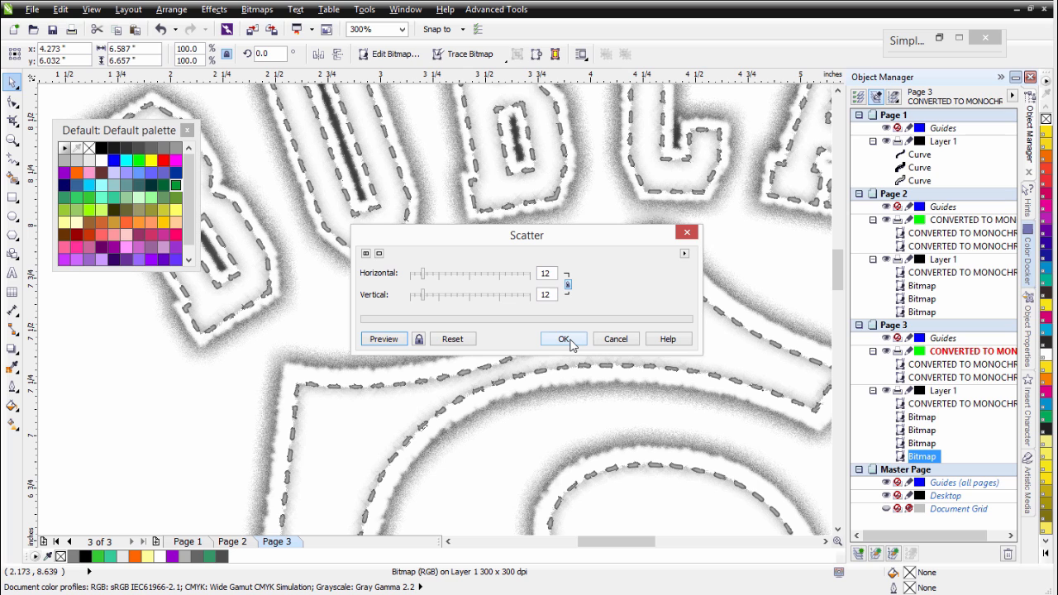
click(612, 342)
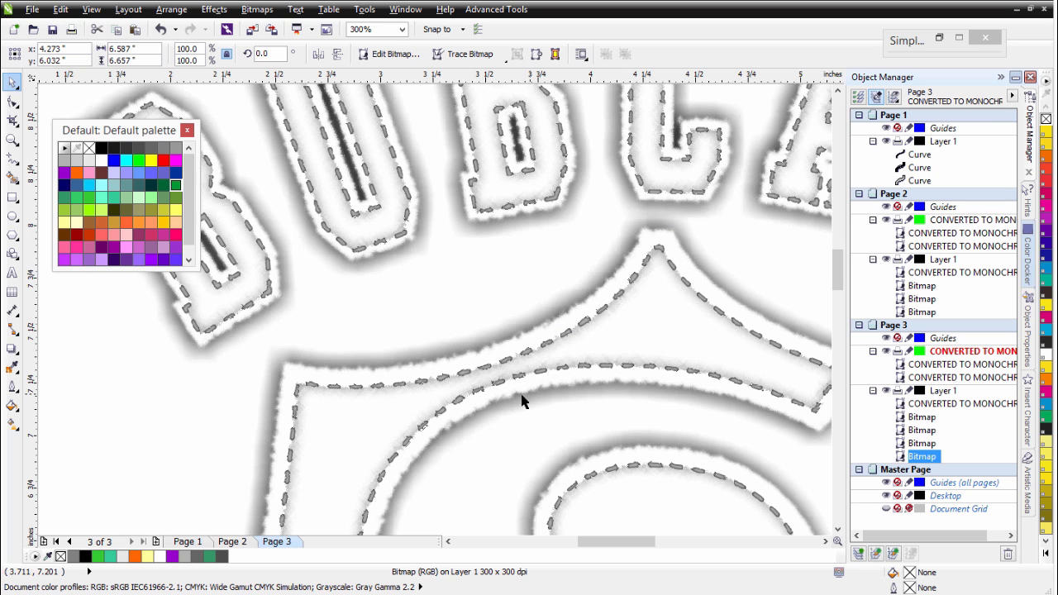
Resample the shadow bitmap to a resolution of 150 dpi.
click(248, 12)
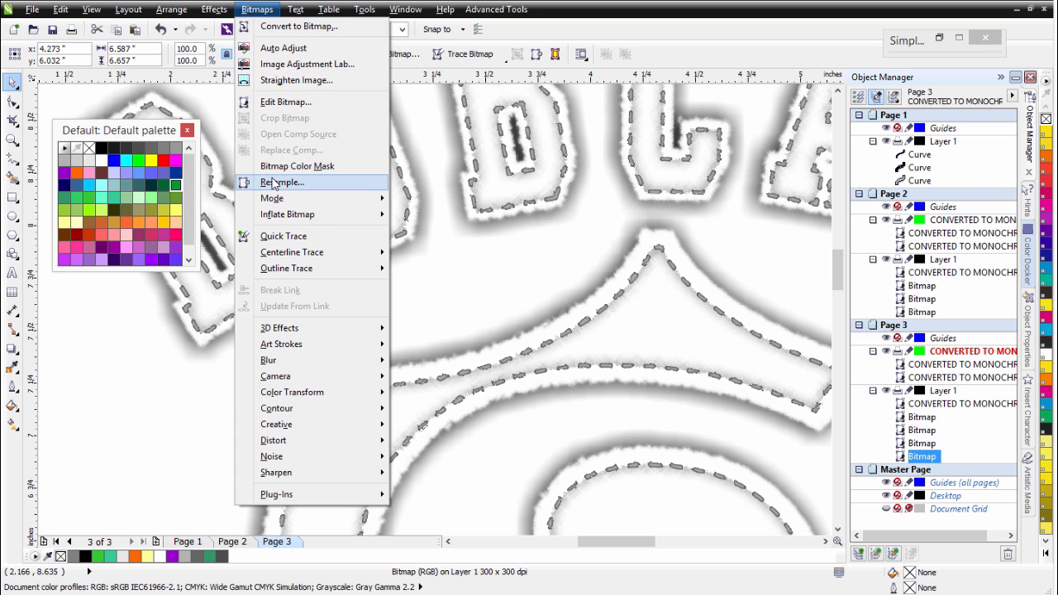
click(282, 182)
double_click(486, 279)
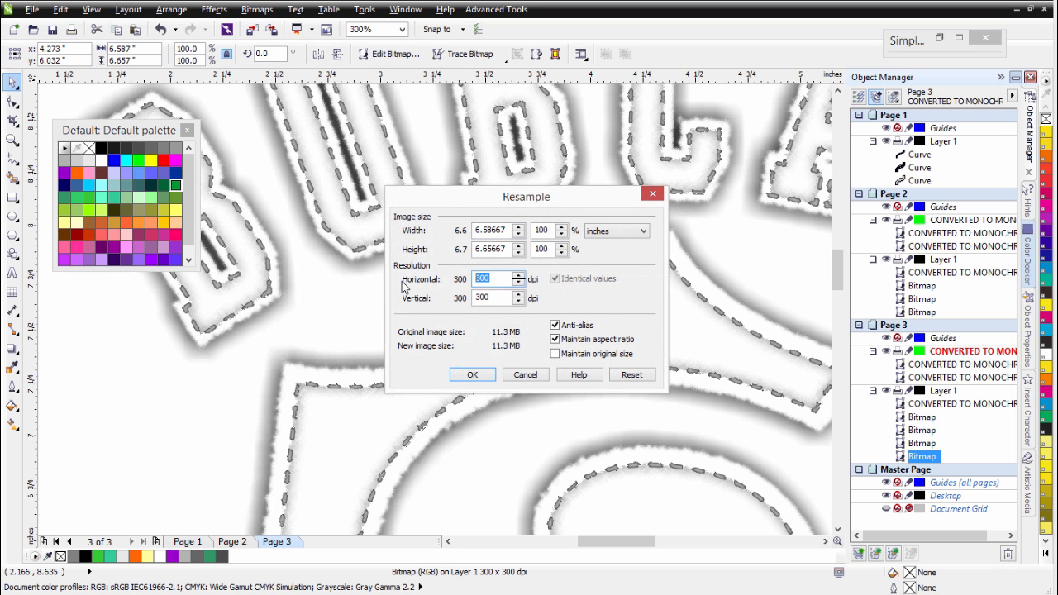
text(150)
click(473, 375)
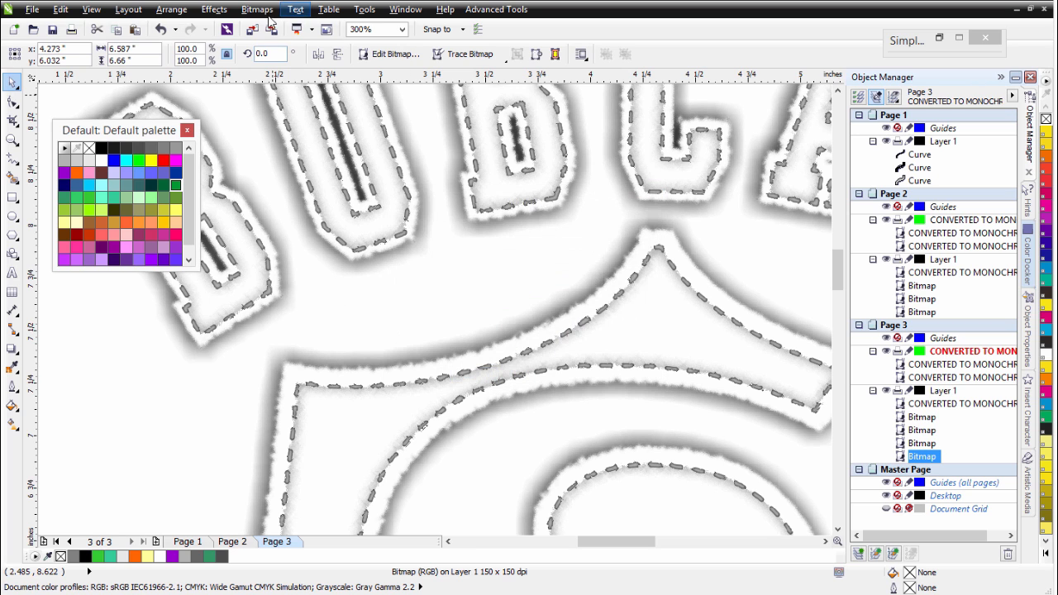
Apply the Scatter effect to the shadow bitmap with horizontal and vertical values of 7.
click(257, 9)
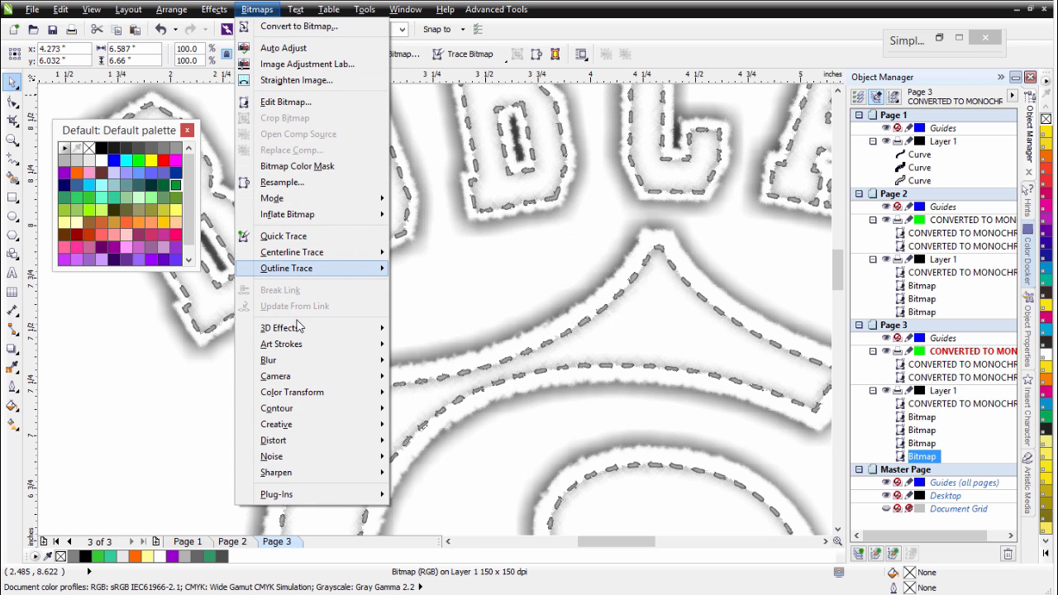
mouse_move(345, 425)
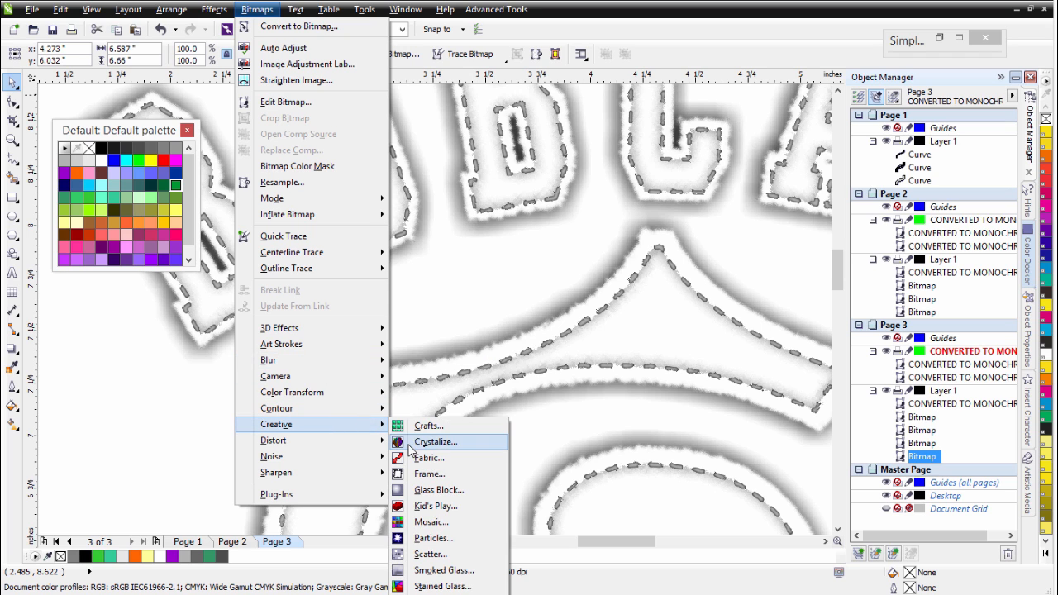
click(429, 551)
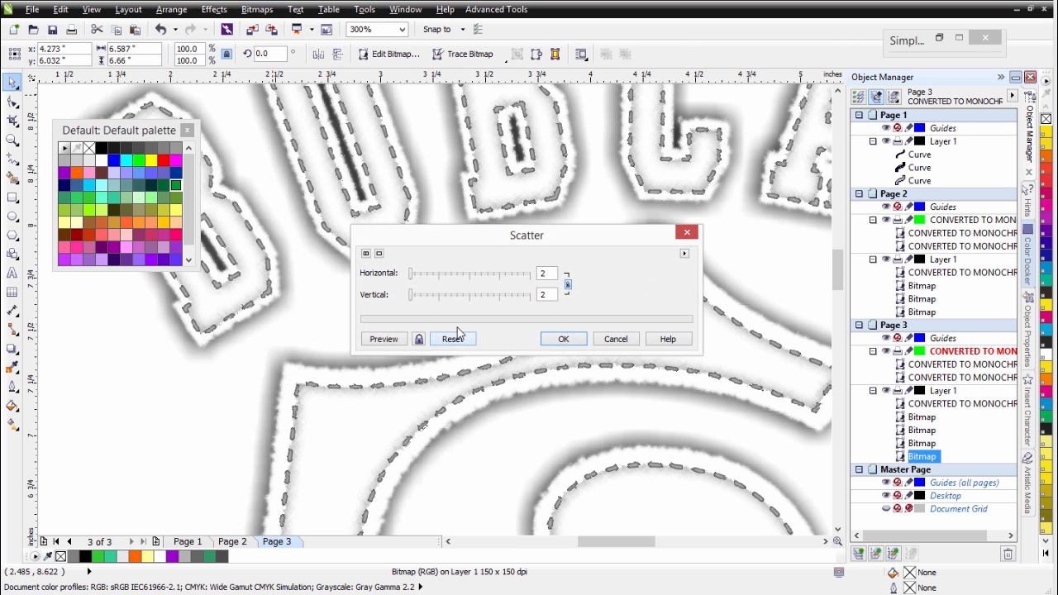
click(420, 273)
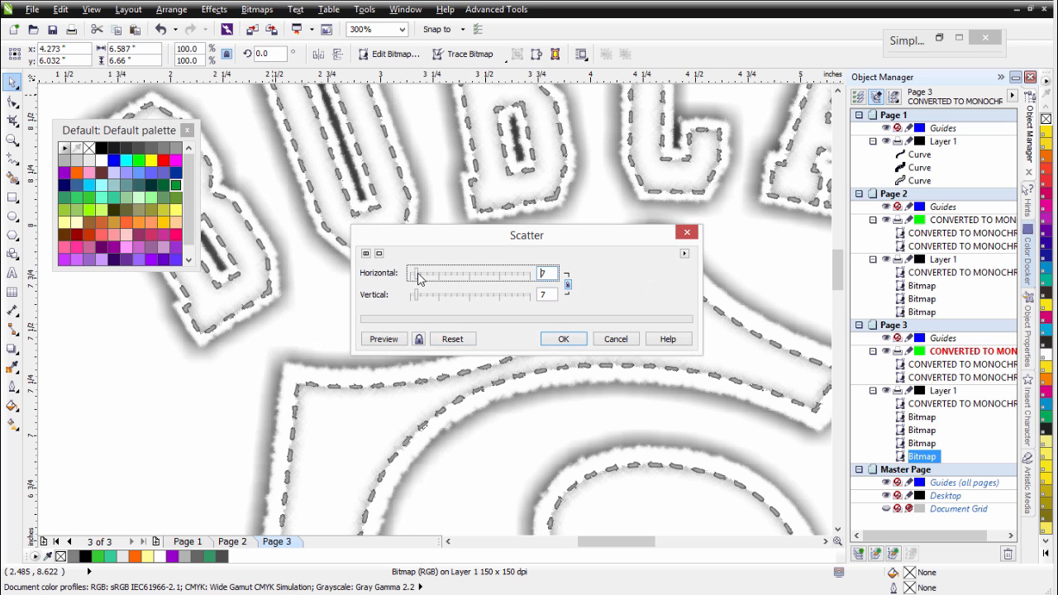
click(397, 335)
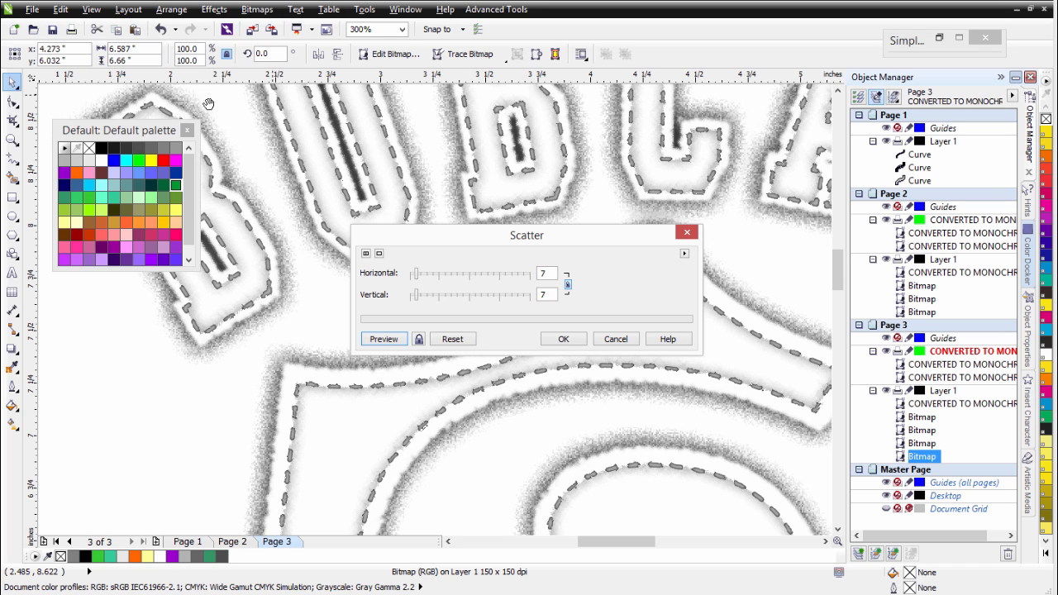
click(565, 340)
Examine the scattered shadow across the whole logo at reduced magnification.
scroll(442, 345, down, 2)
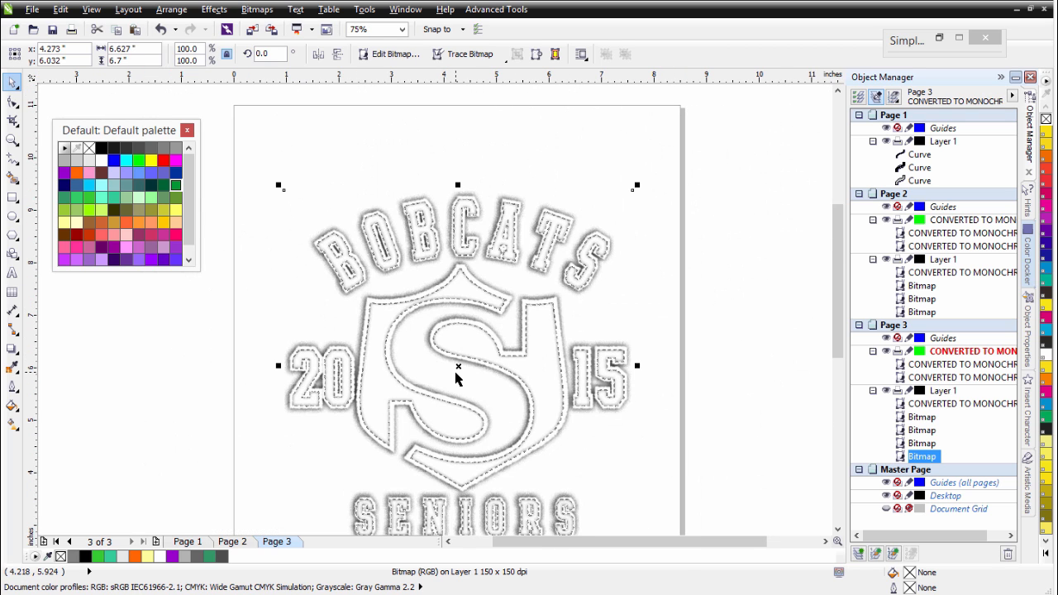
scroll(434, 308, down, 1)
scroll(428, 285, up, 1)
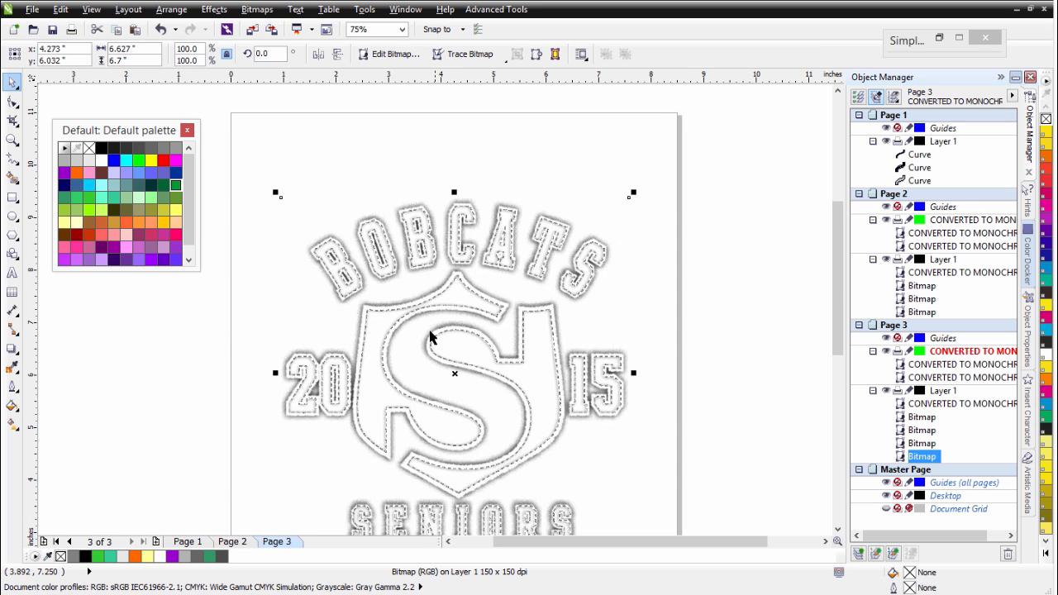
scroll(434, 335, down, 1)
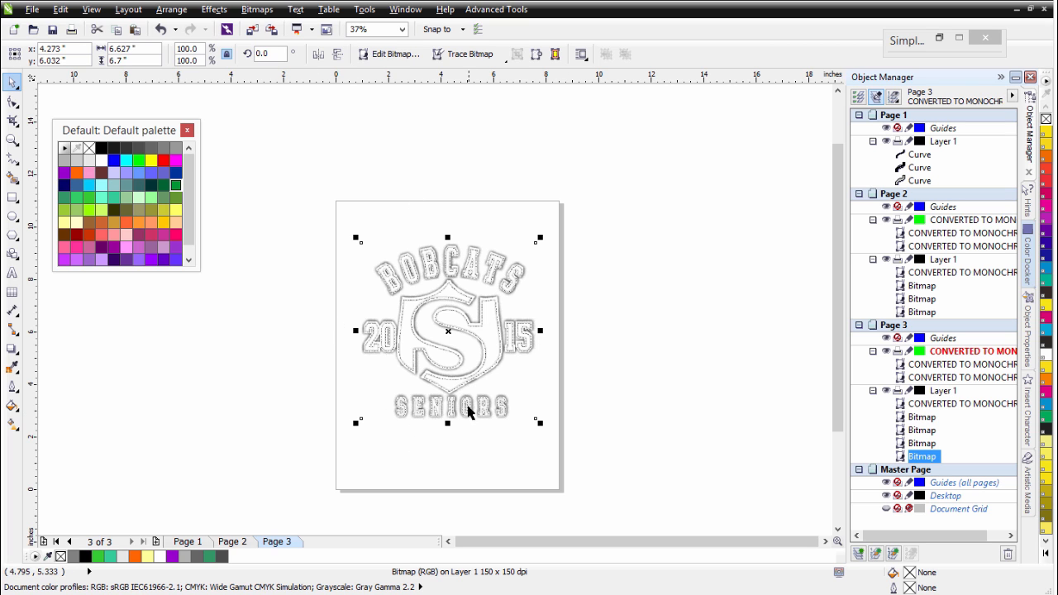
click(940, 37)
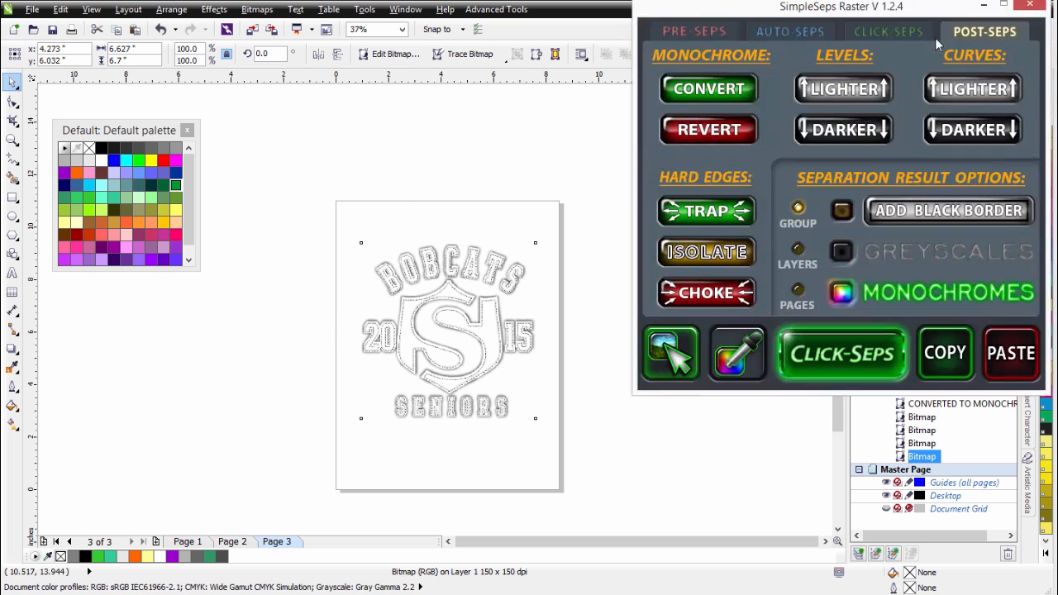
click(984, 5)
scroll(525, 273, down, 1)
scroll(436, 314, up, 2)
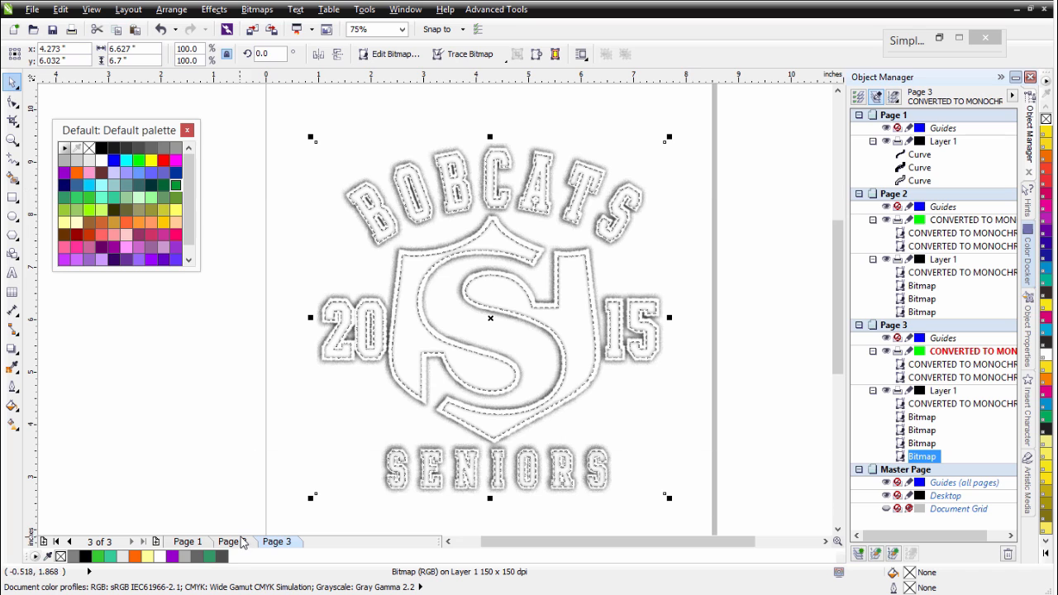
Copy all of Page 3's logo objects and paste them into a new Letter-size RGB document at 300 dpi.
drag(773, 103, 213, 517)
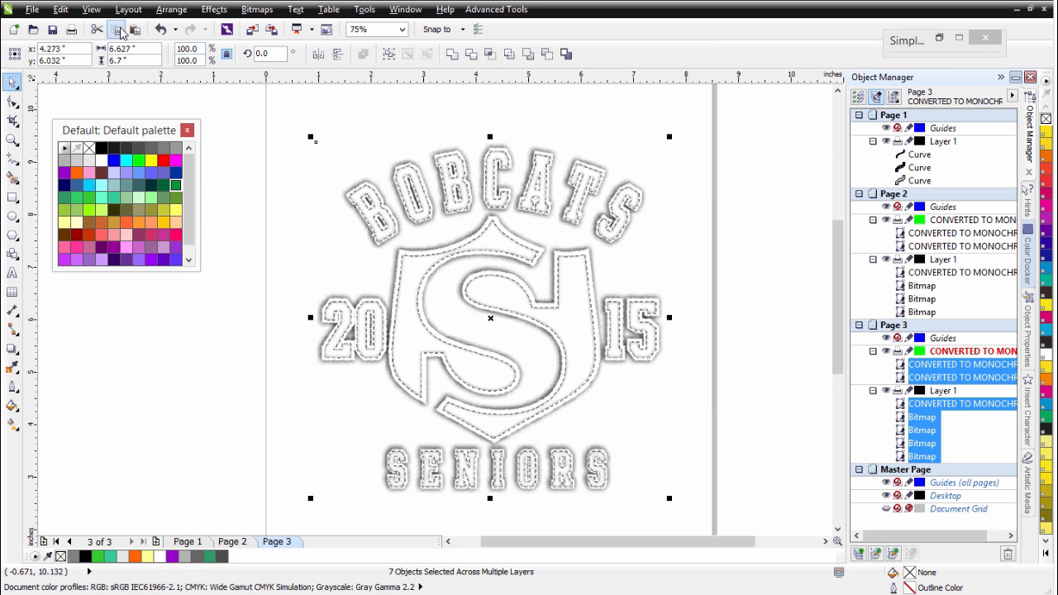
click(14, 30)
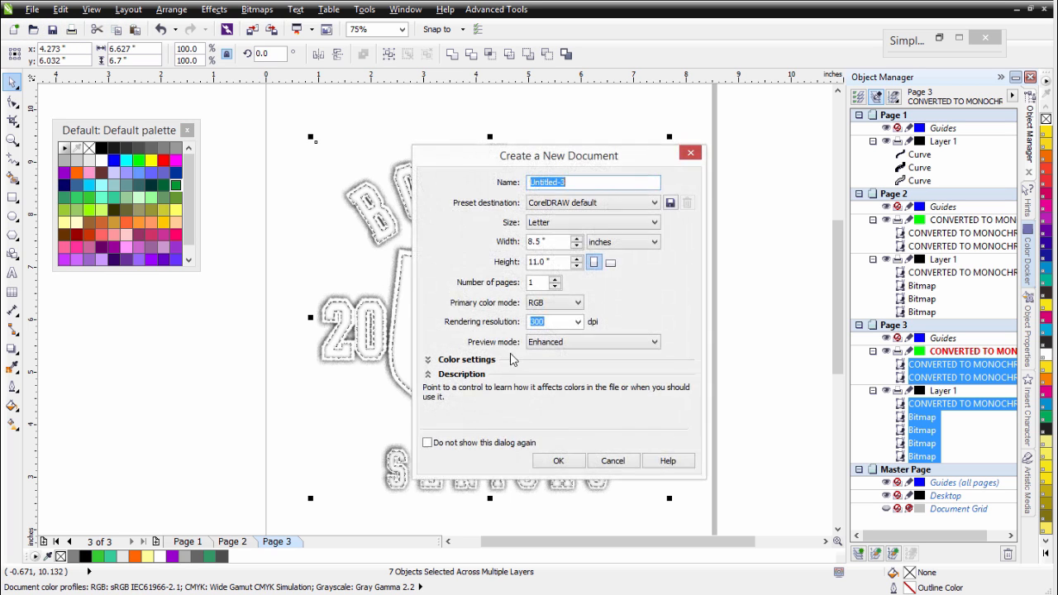
click(556, 461)
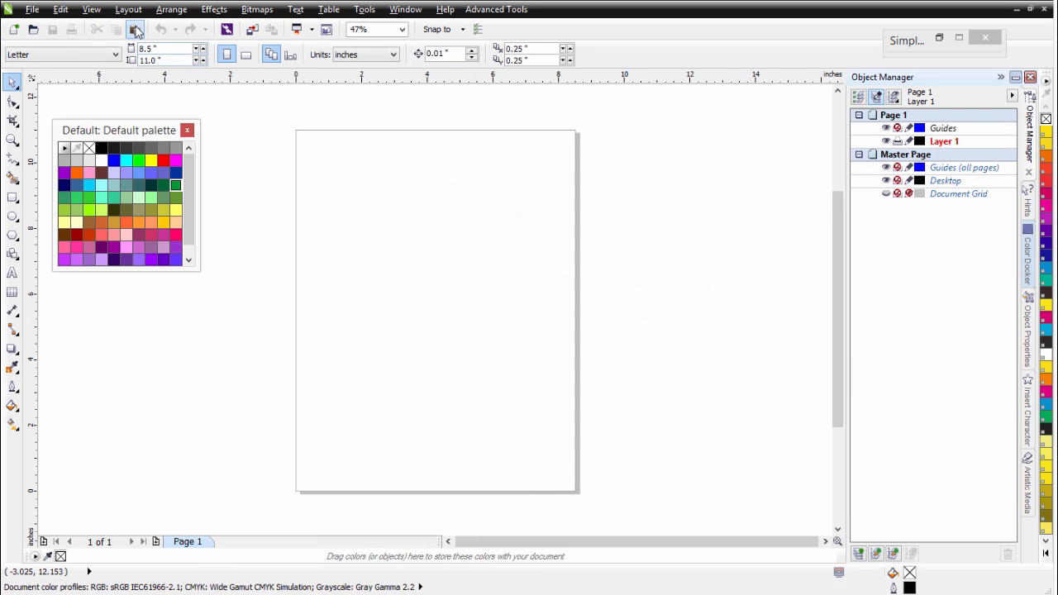
key(ctrl+v)
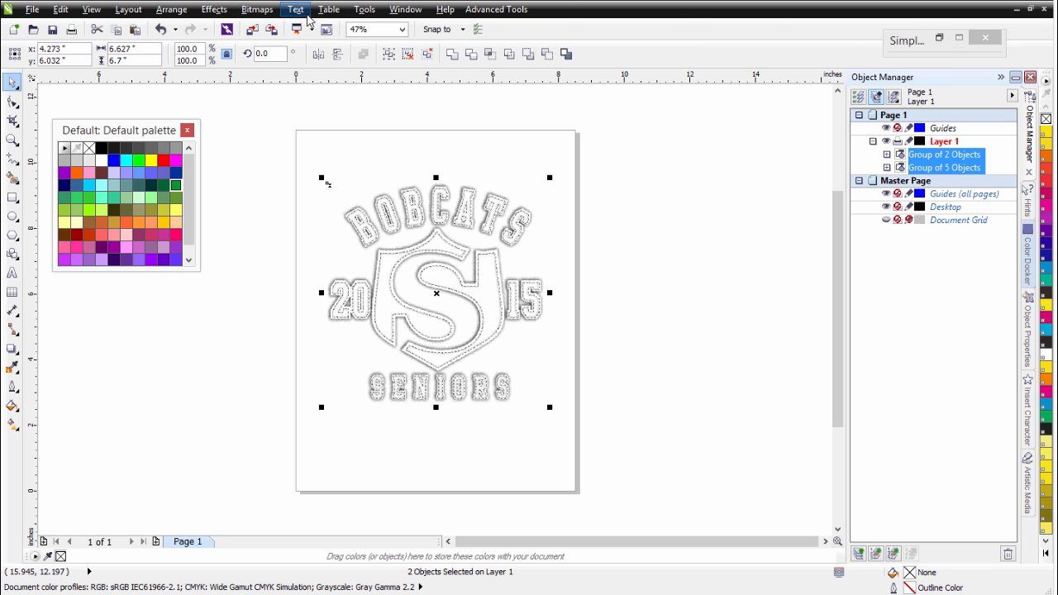
Convert the pasted groups into one 300 dpi RGB Color (24-bit) bitmap with anti-aliasing and a transparent background.
click(257, 9)
click(285, 25)
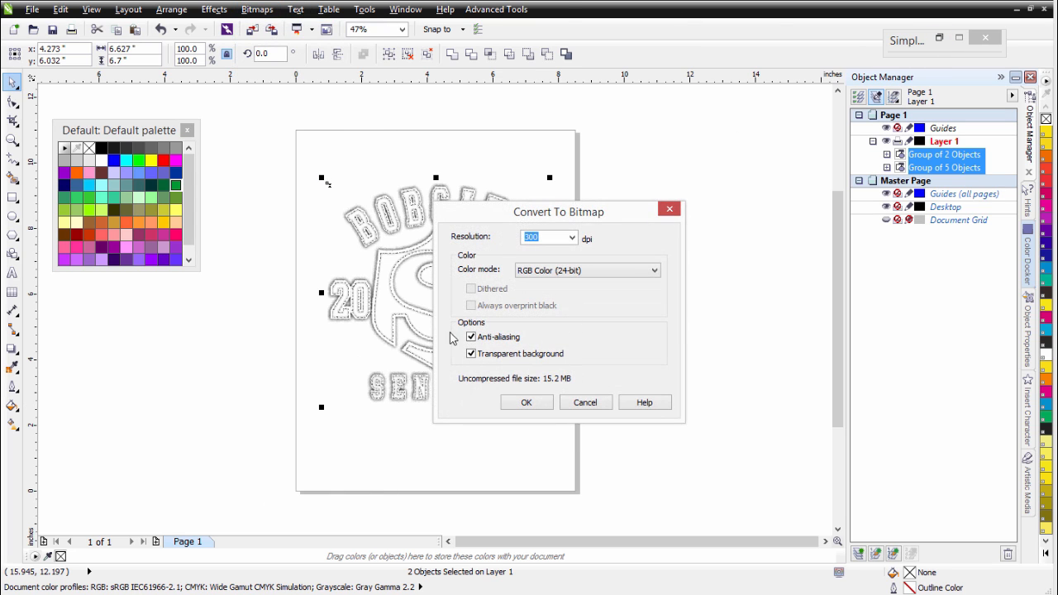
click(537, 402)
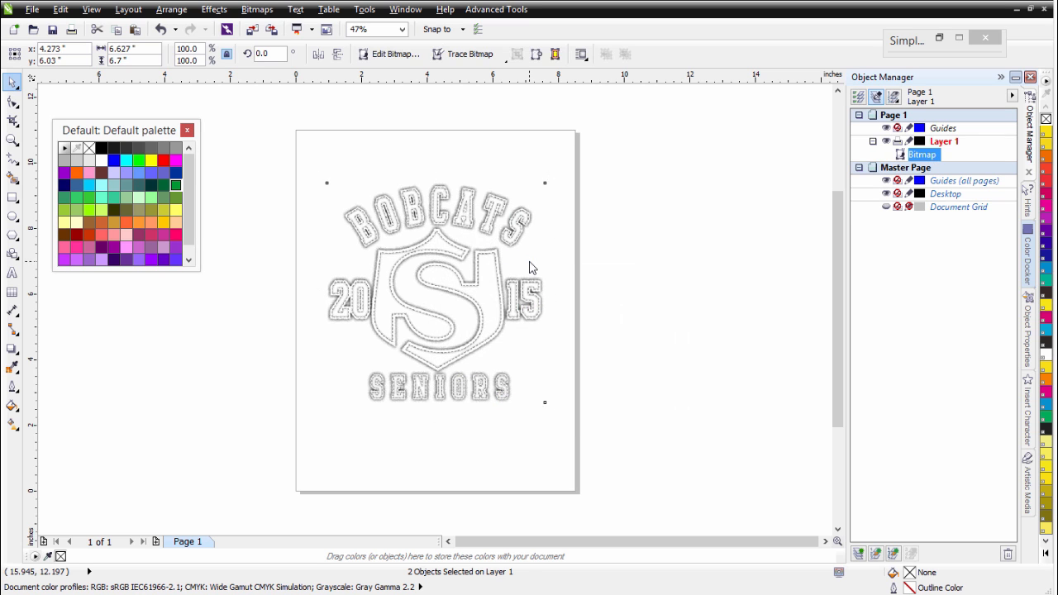
Revert the combined logo bitmap to grayscale with SimpleSeps Raster and convert it to monochrome, then minimize the plug-in window.
click(942, 38)
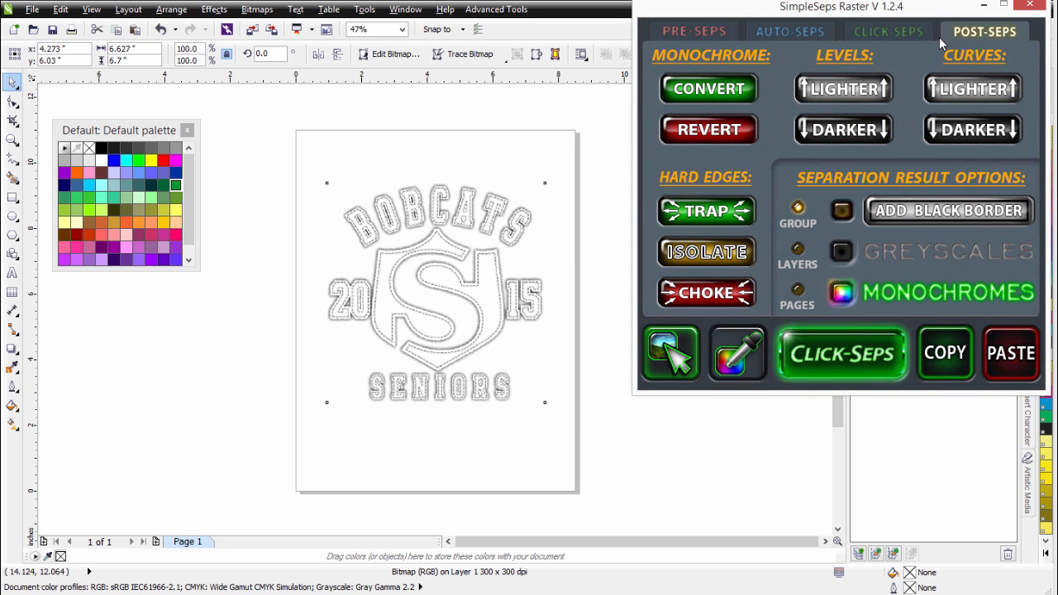
click(713, 139)
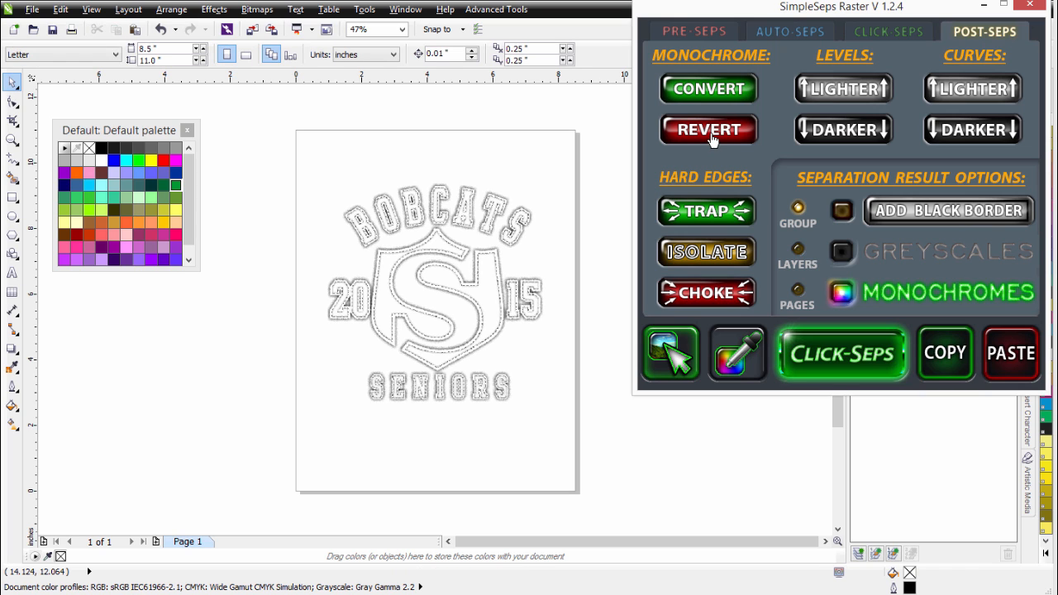
click(491, 277)
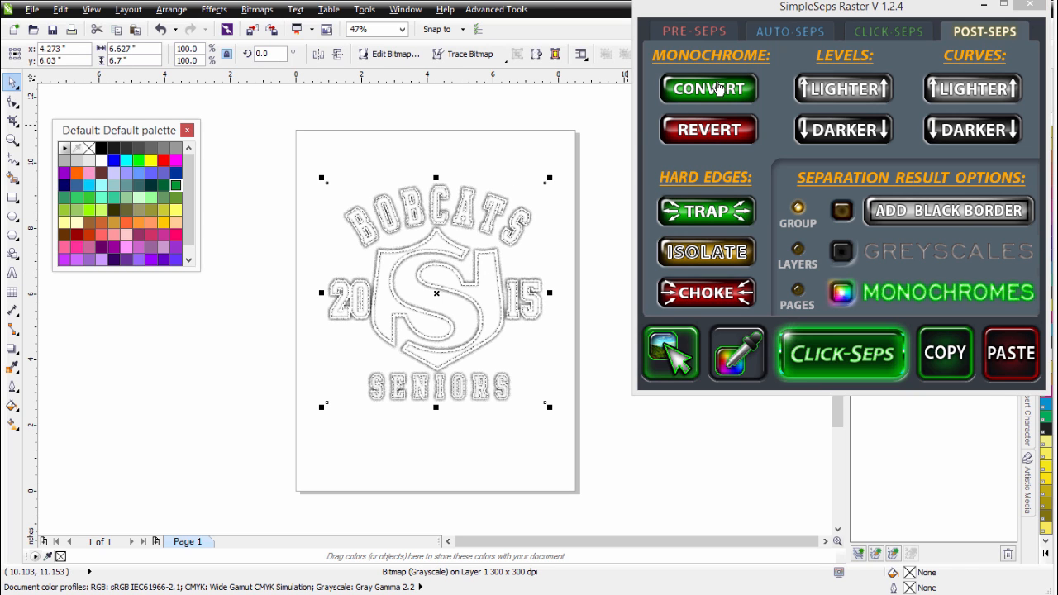
click(716, 88)
click(588, 351)
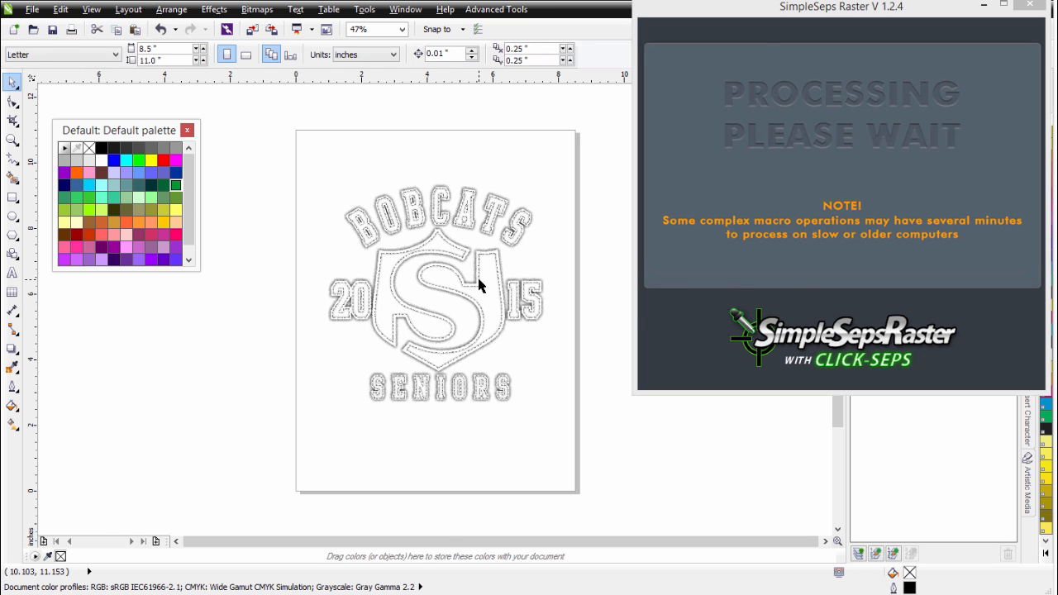
click(984, 5)
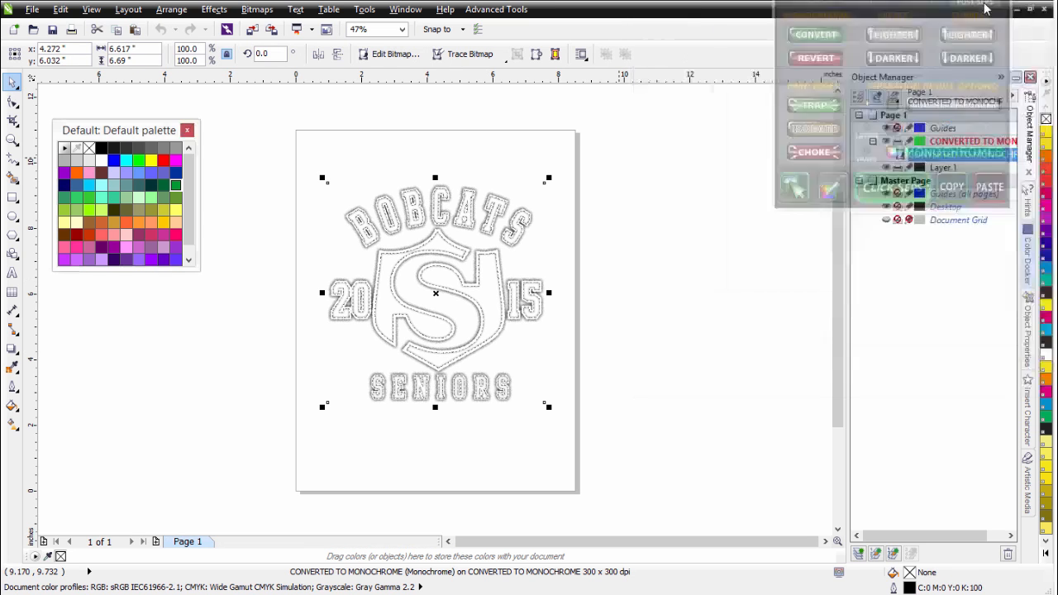
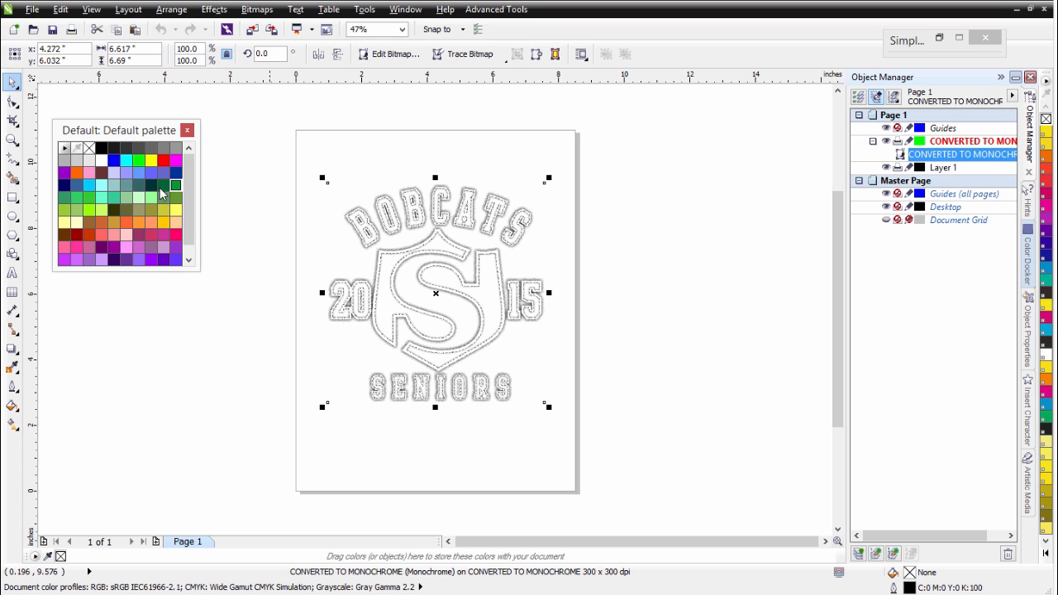
Try bright green, dark green and olive foreground colors and a navy background on the monochrome logo bitmap.
click(90, 201)
click(91, 205)
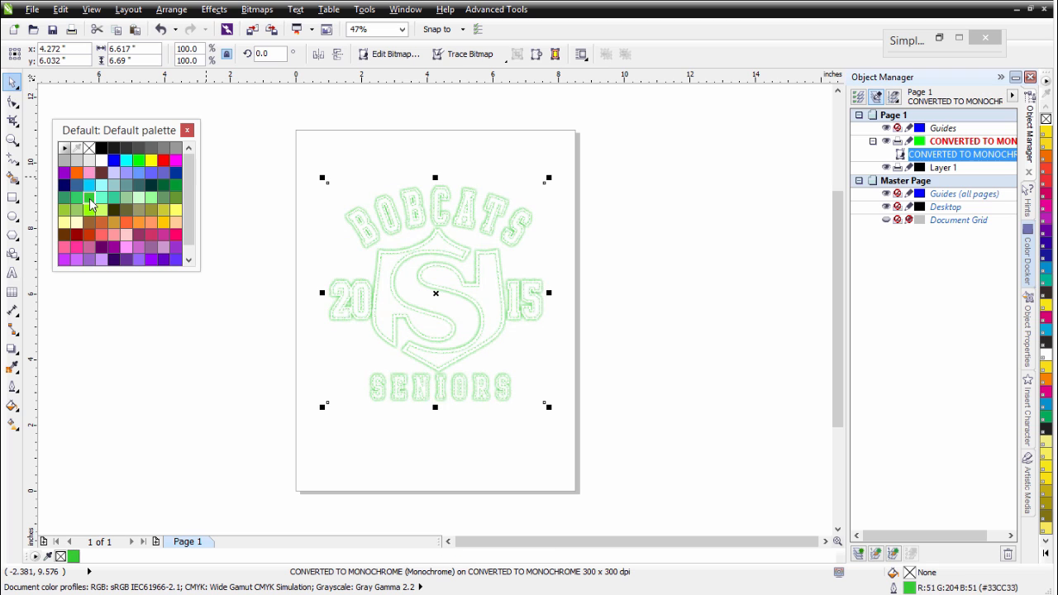
click(163, 186)
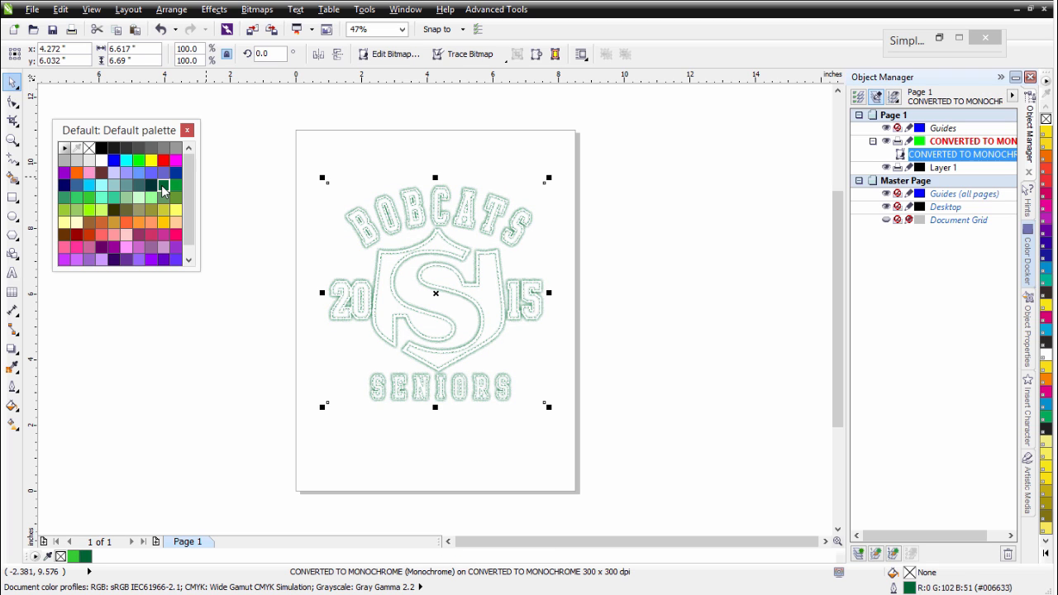
click(152, 212)
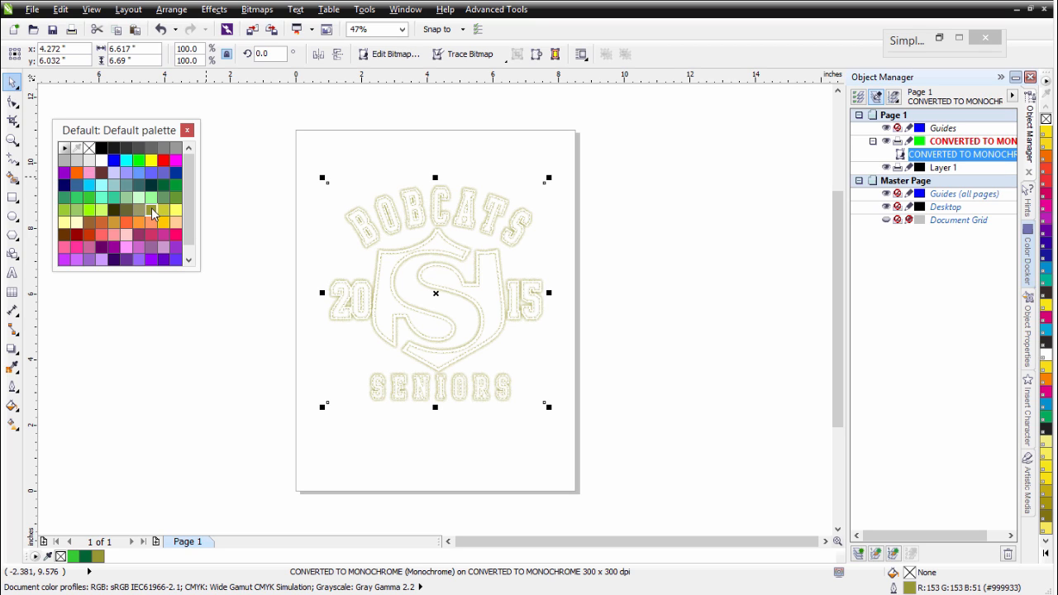
click(65, 186)
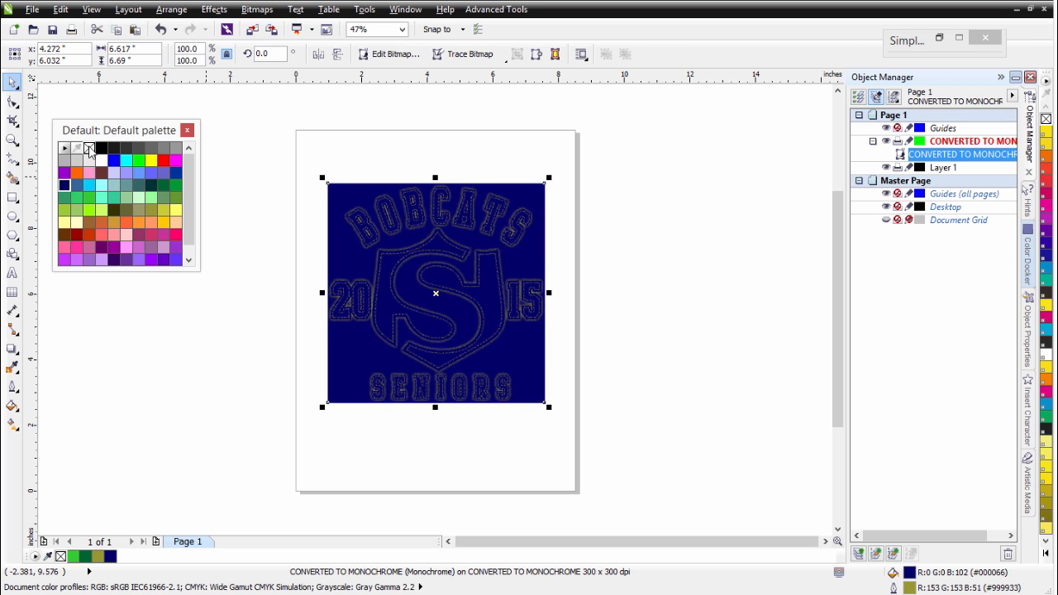
click(90, 149)
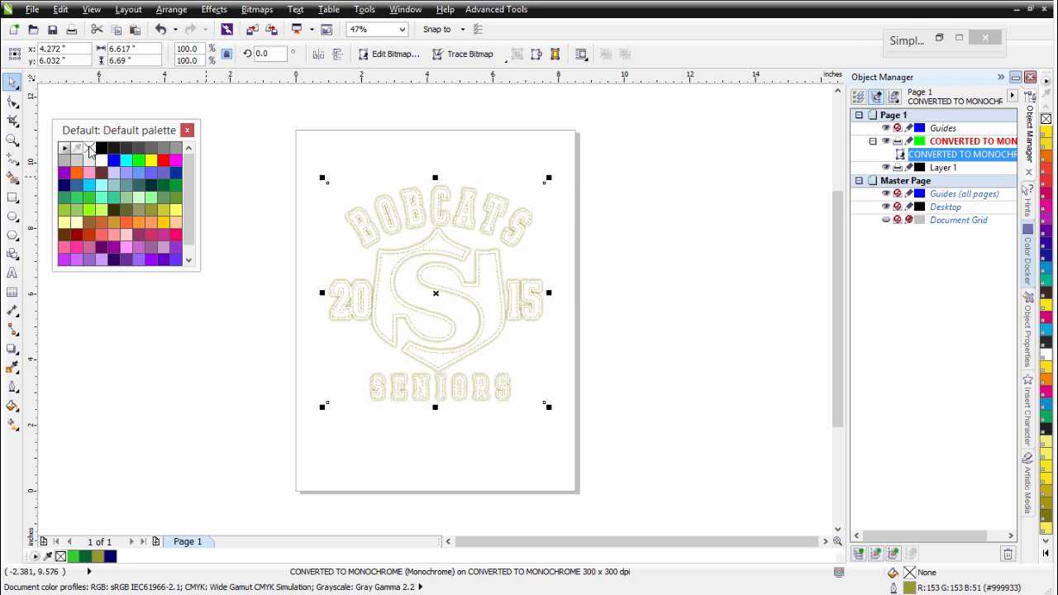
Recolor the monochrome logo bitmap's foreground to green (R:0 G:153 B:51).
right_click(124, 200)
right_click(127, 223)
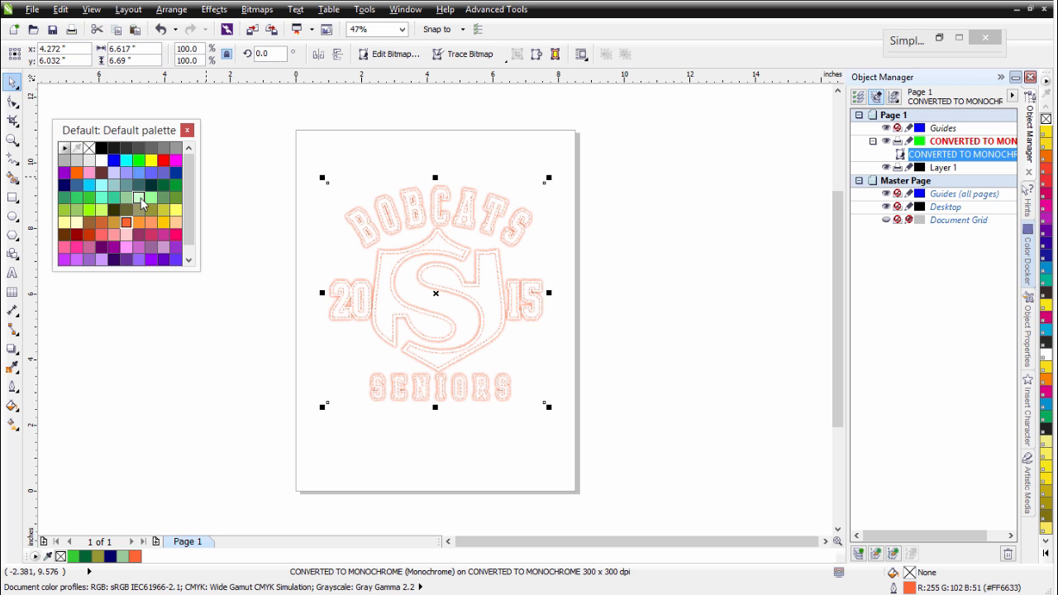
right_click(165, 187)
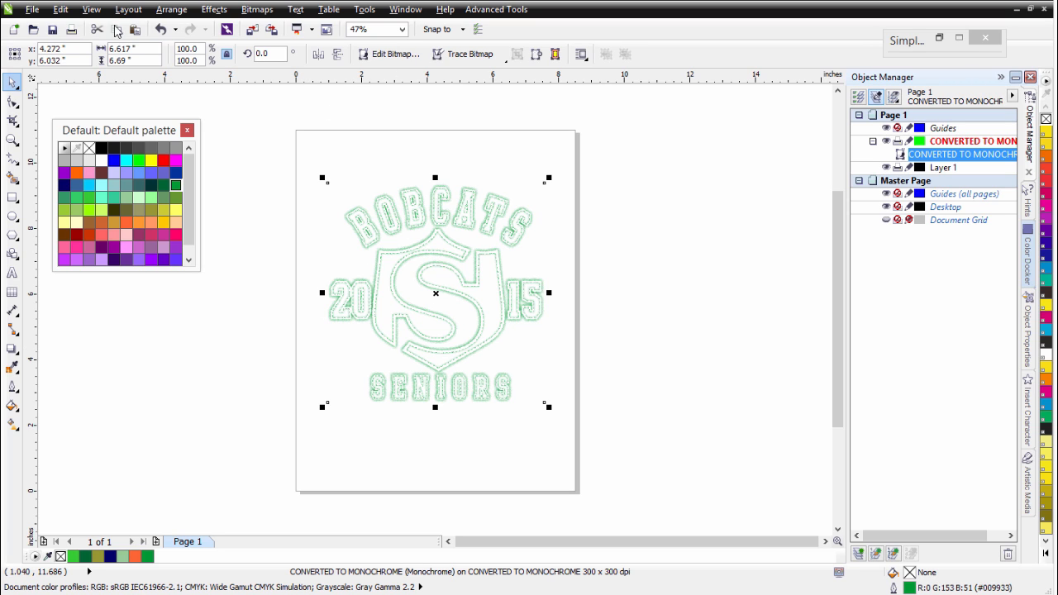
Replace the selected logo objects on Page 3 of Untitled-1 with a copy of the green monochrome bitmap from Untitled-3.
click(406, 10)
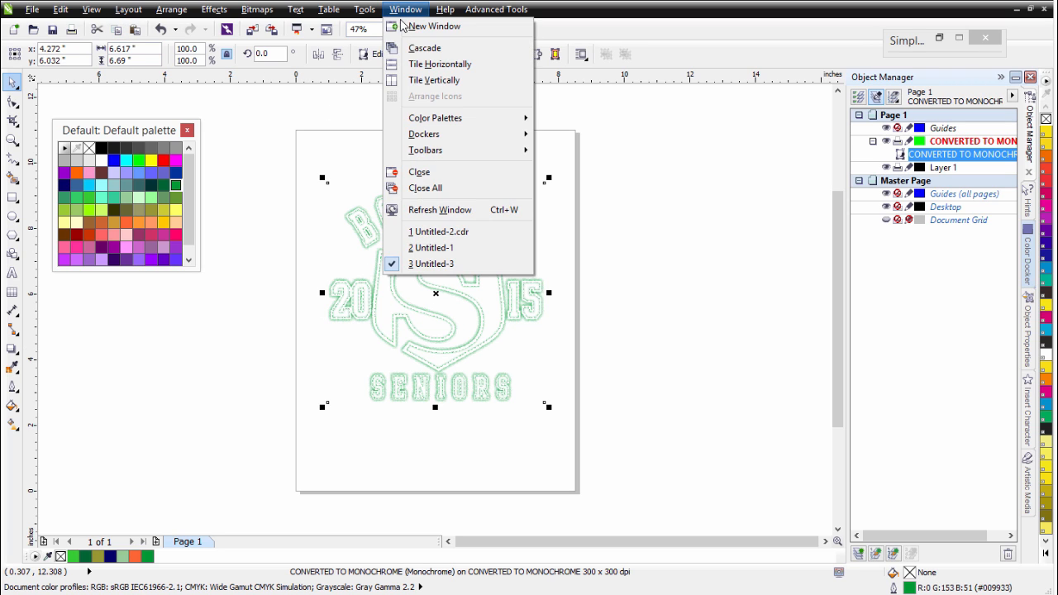
click(445, 247)
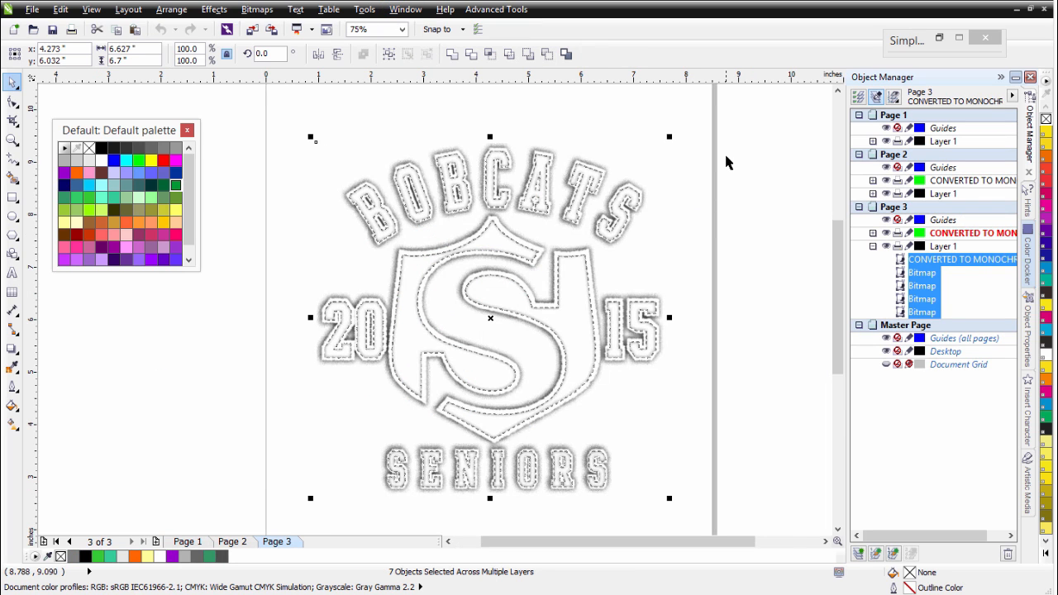
key(Delete)
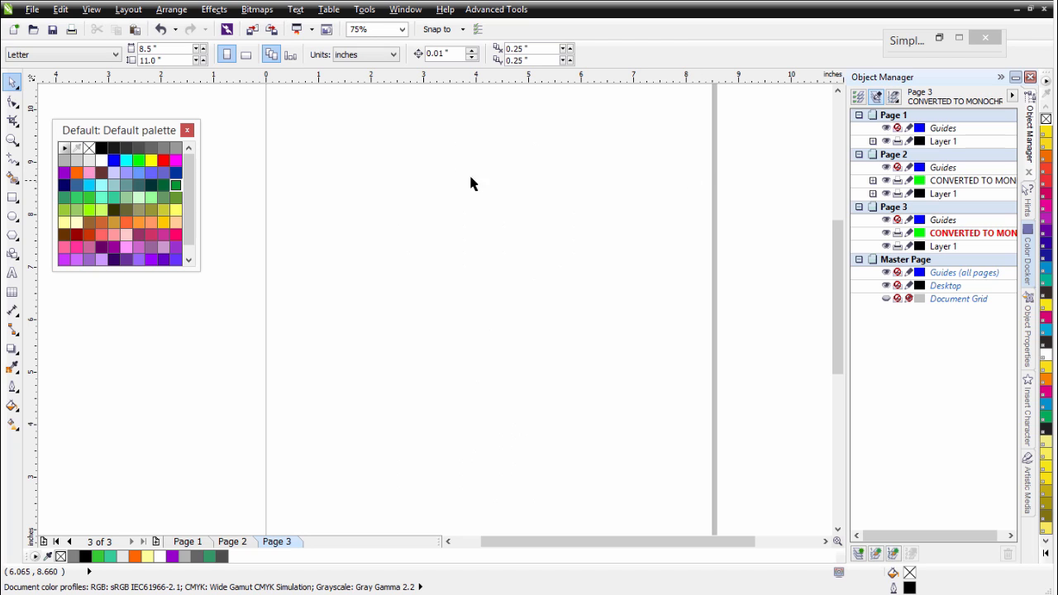
click(134, 31)
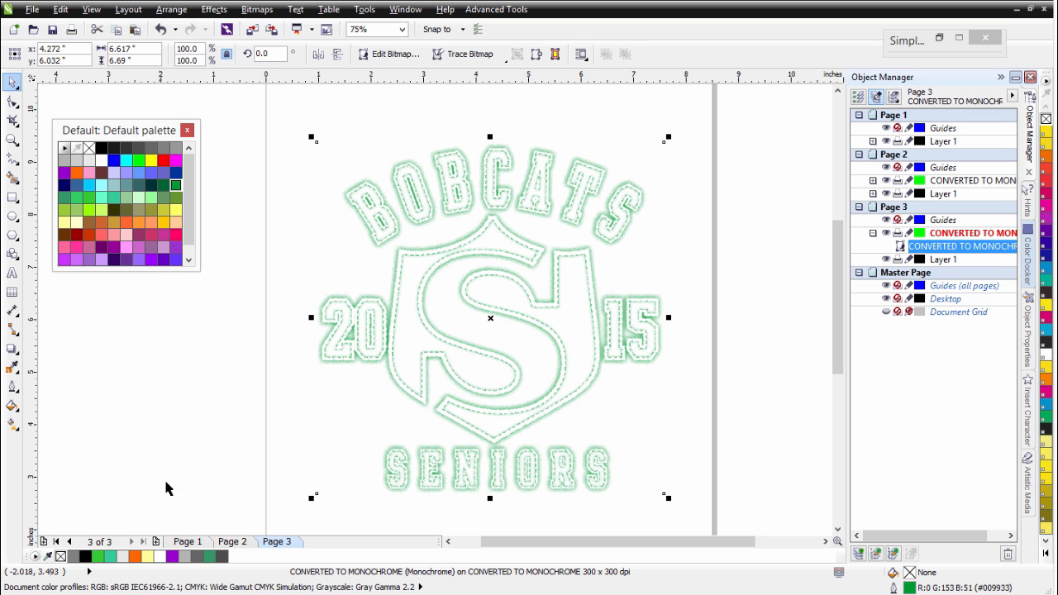
Copy the black-filled logo curve from Page 1 and paste it over the green bitmap on Page 3.
click(188, 543)
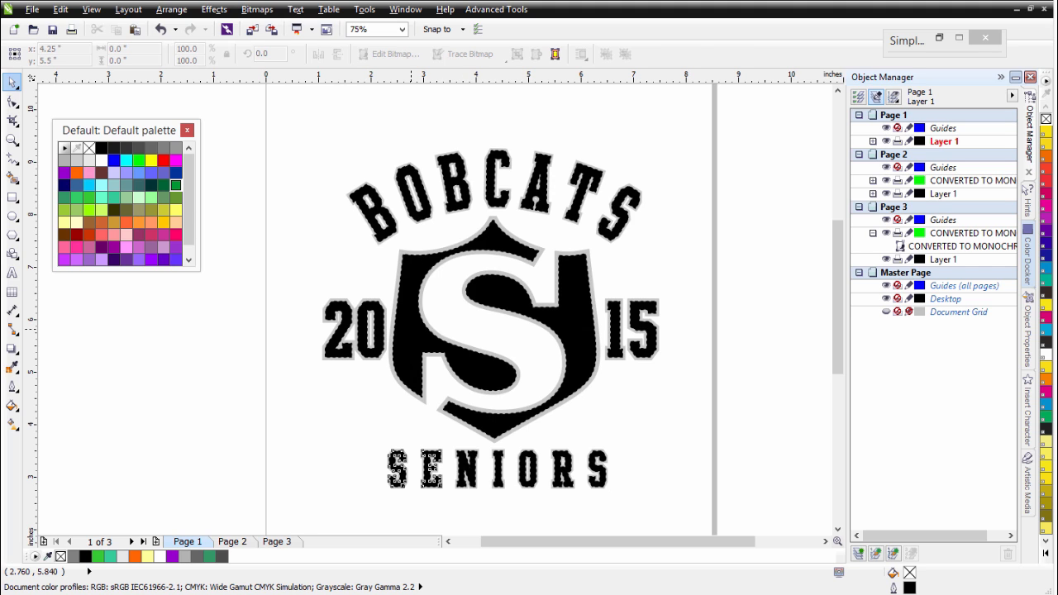
click(411, 328)
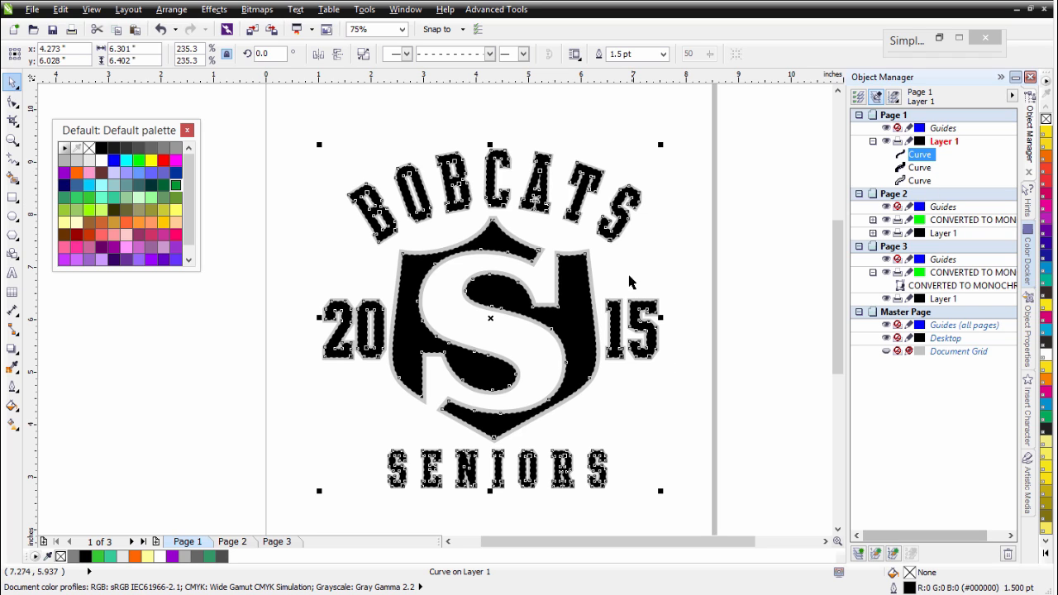
click(924, 169)
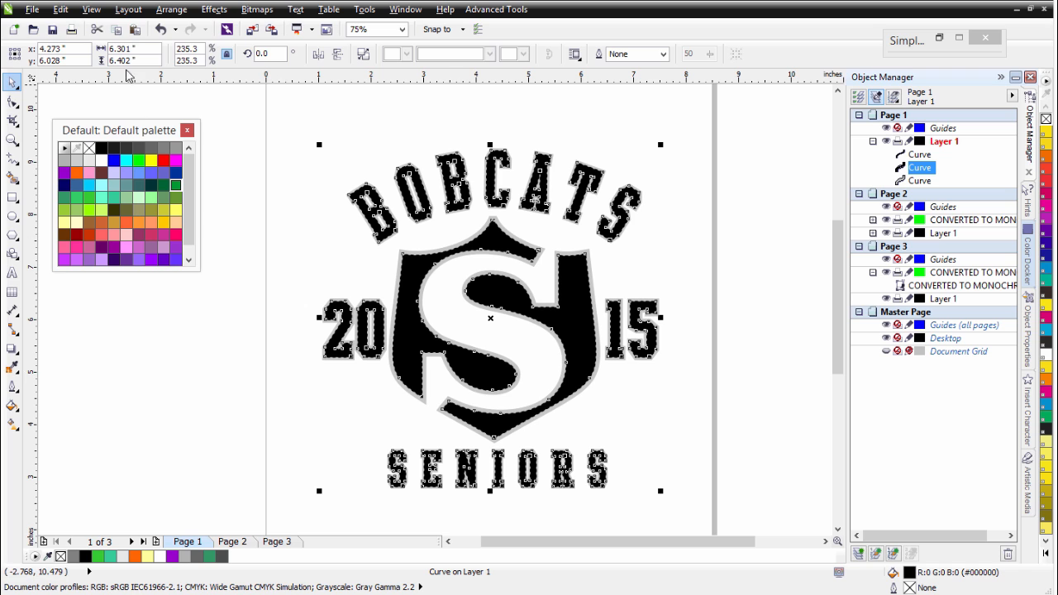
click(281, 542)
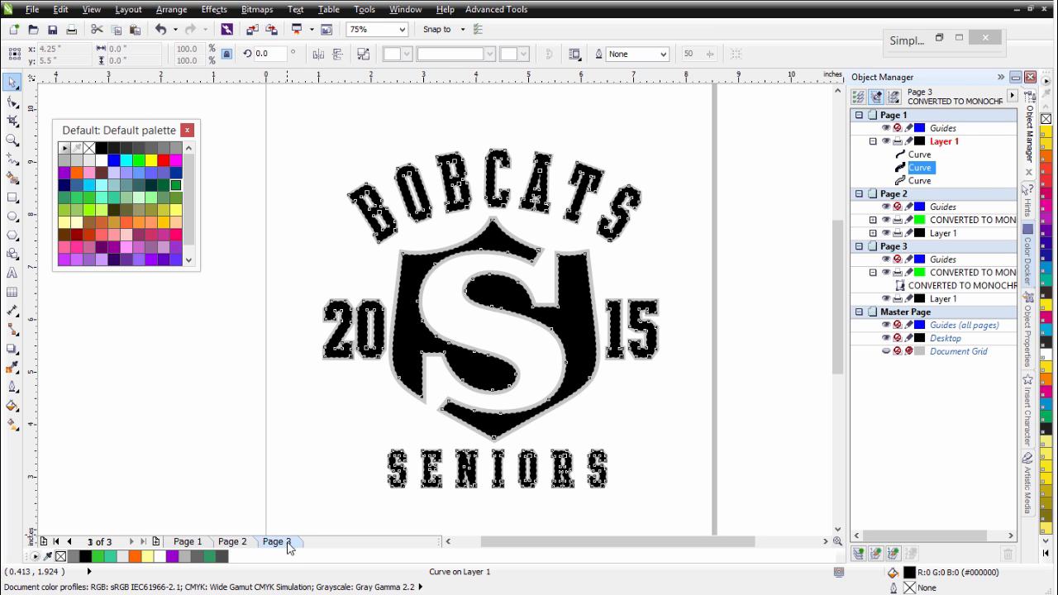
click(134, 31)
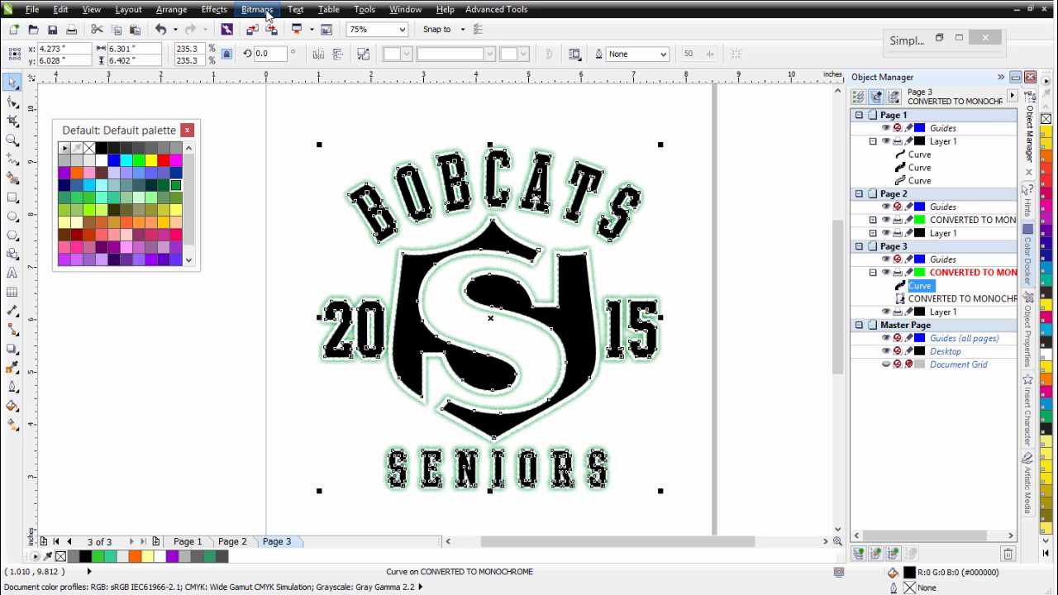
Convert the pasted black curve to a 300 dpi RGB Color (24-bit) bitmap with anti-aliasing and a transparent background.
click(266, 11)
click(289, 24)
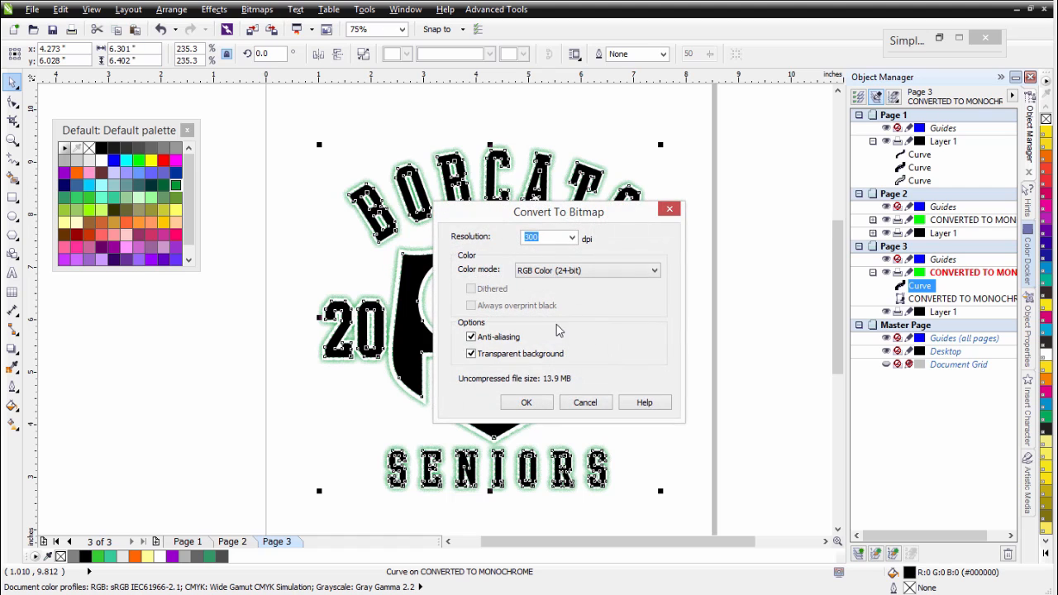
click(529, 403)
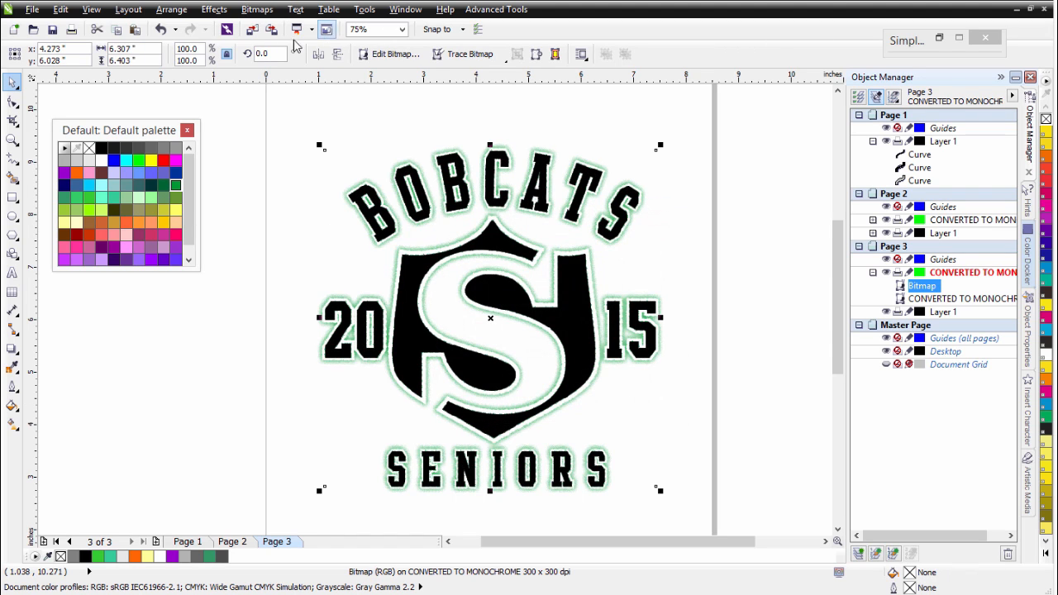
Apply the Displace distortion to the black logo bitmap with the crosshatch map, tiled, at horizontal and vertical scale 8.
click(257, 9)
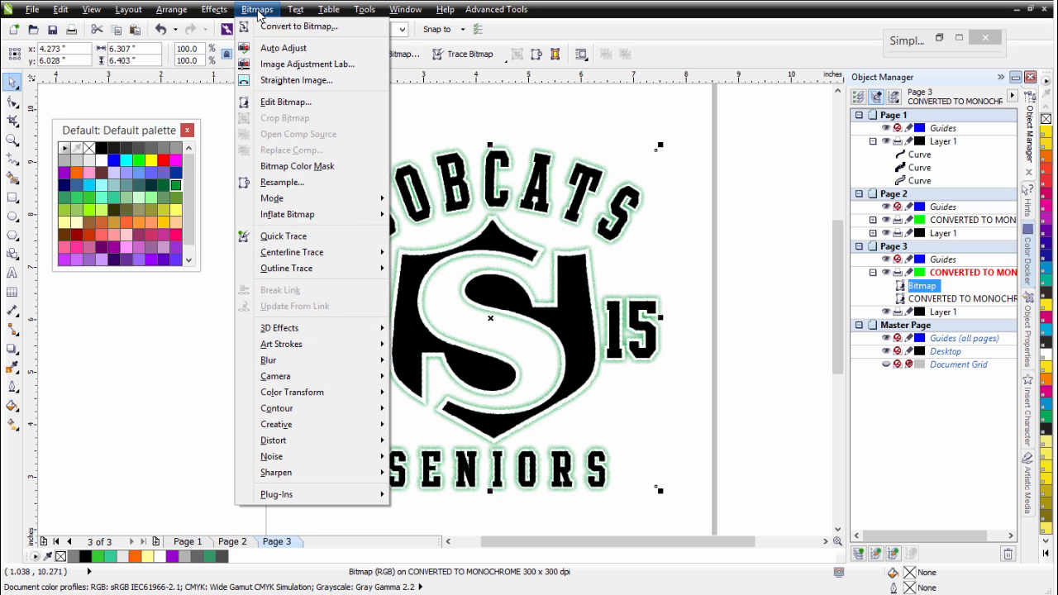
mouse_move(331, 377)
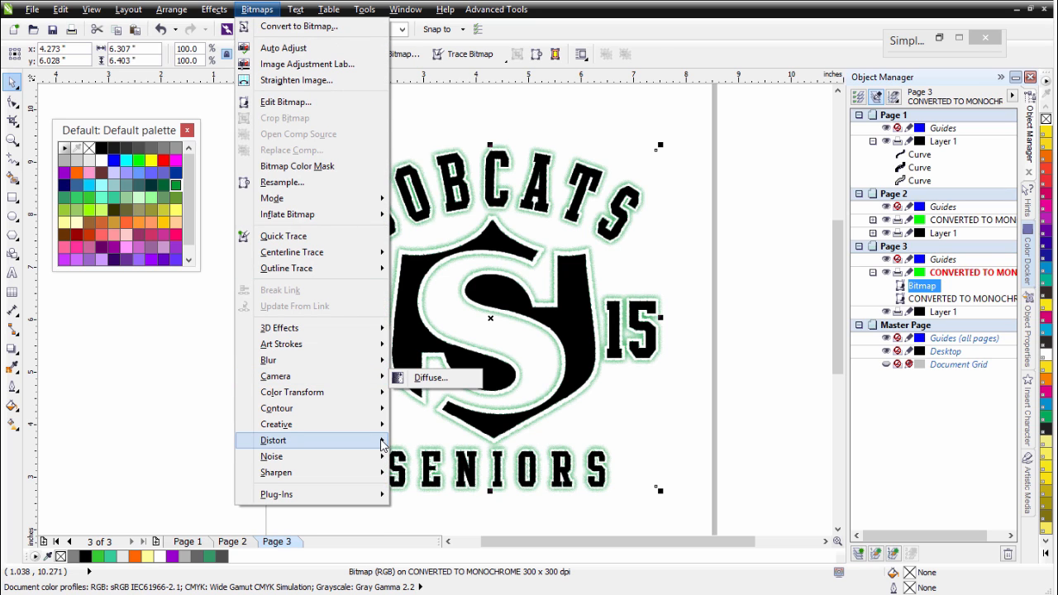
mouse_move(385, 440)
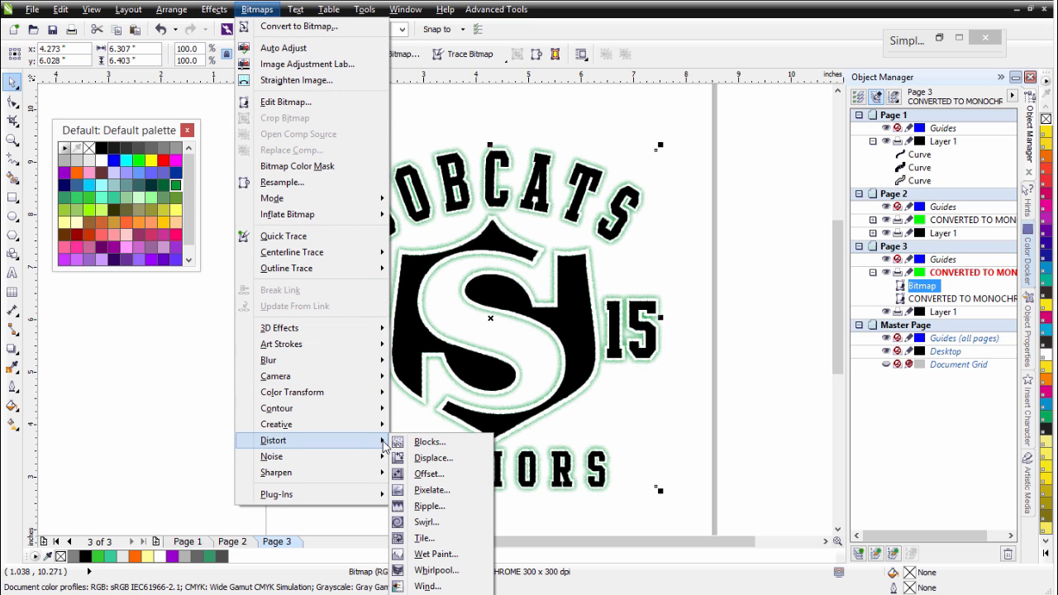
click(453, 457)
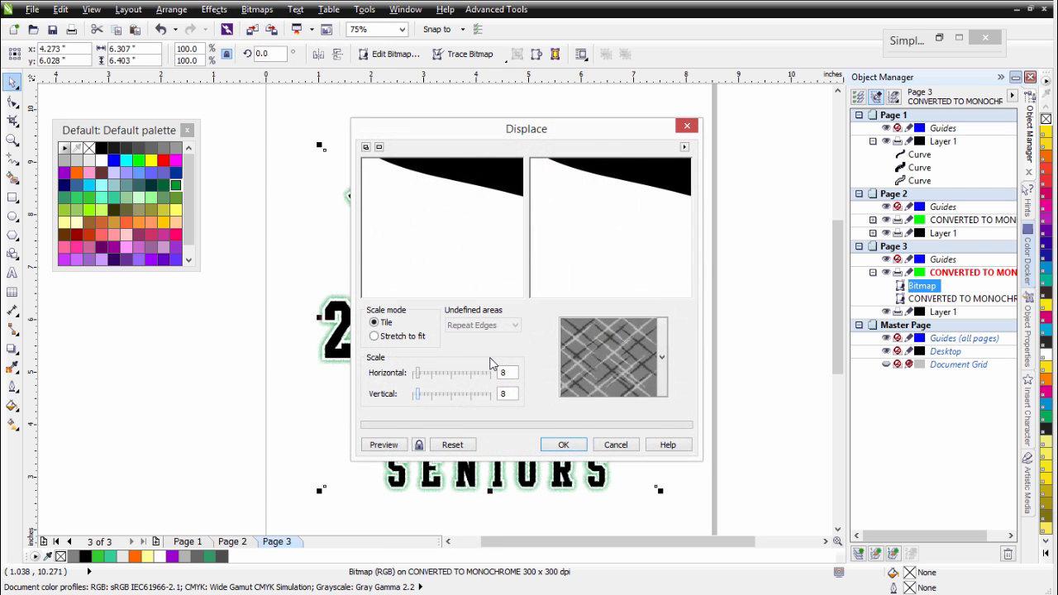
click(396, 445)
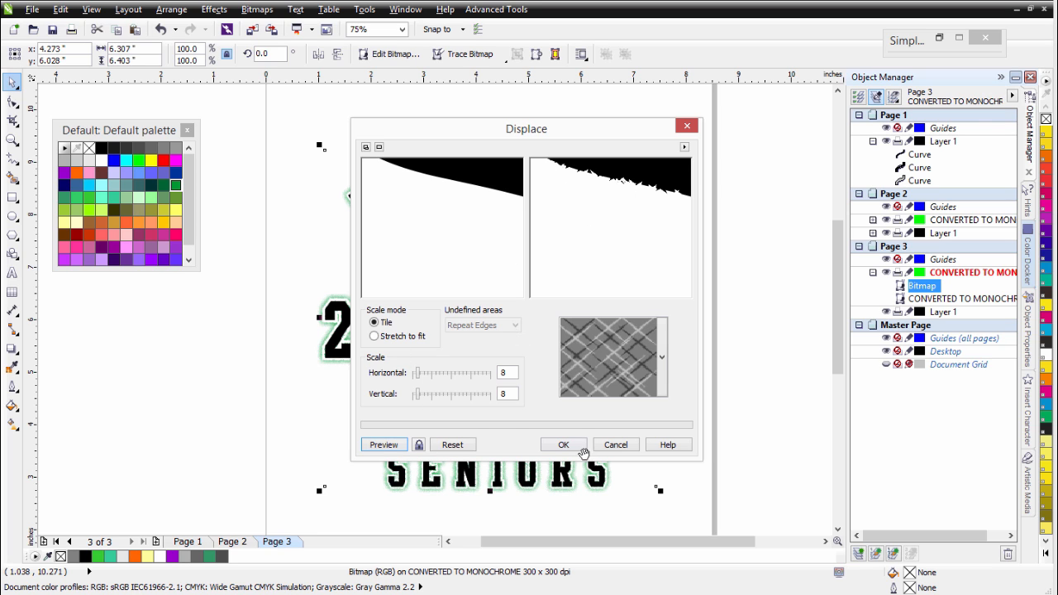
click(579, 446)
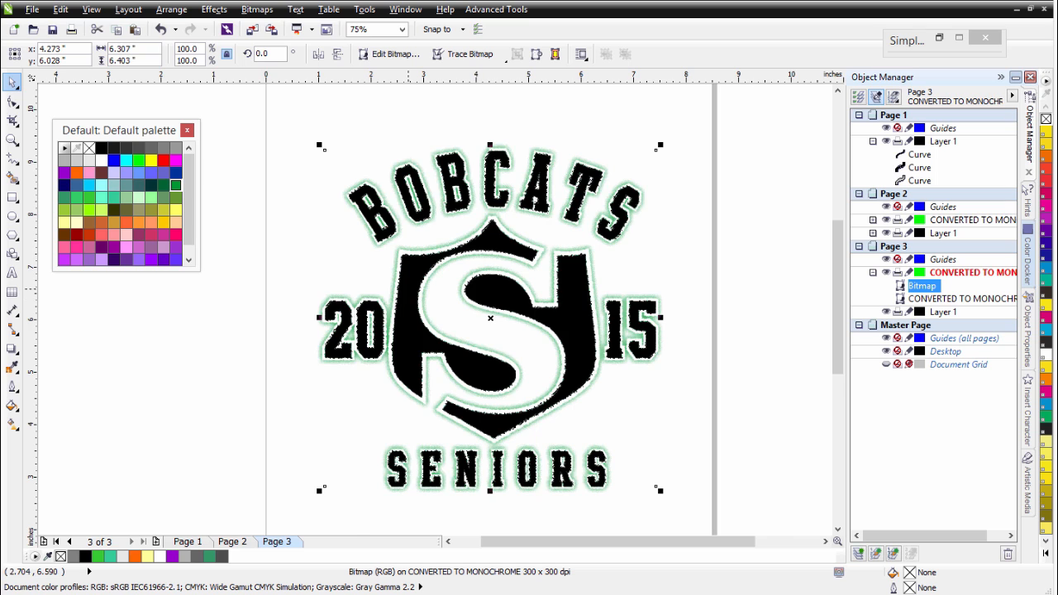
Apply the Scatter effect to the black logo bitmap with horizontal and vertical values of 4, after previewing 7 and 2.
scroll(409, 289, up, 6)
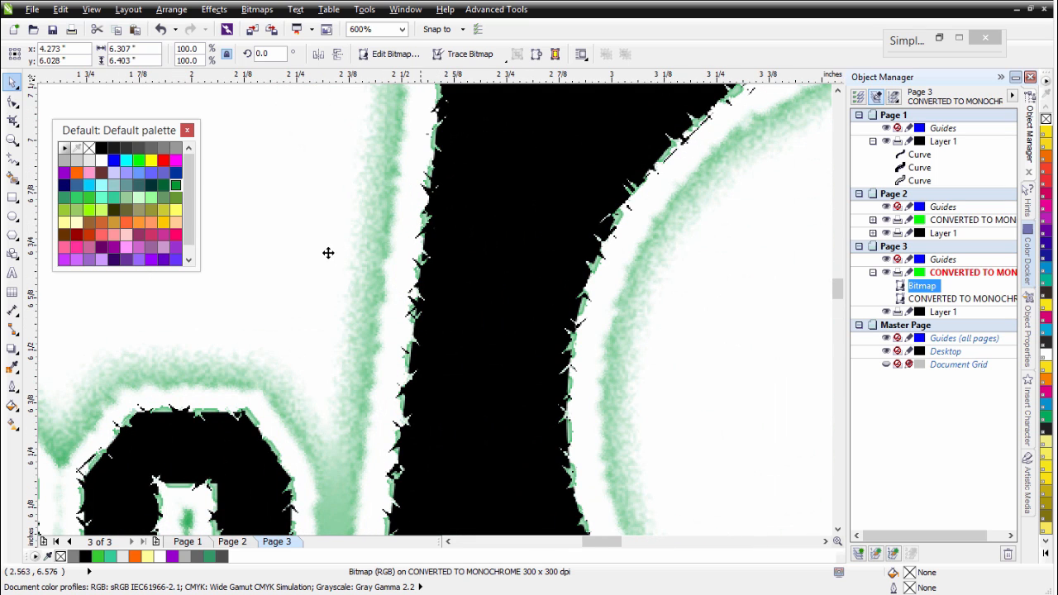
click(260, 11)
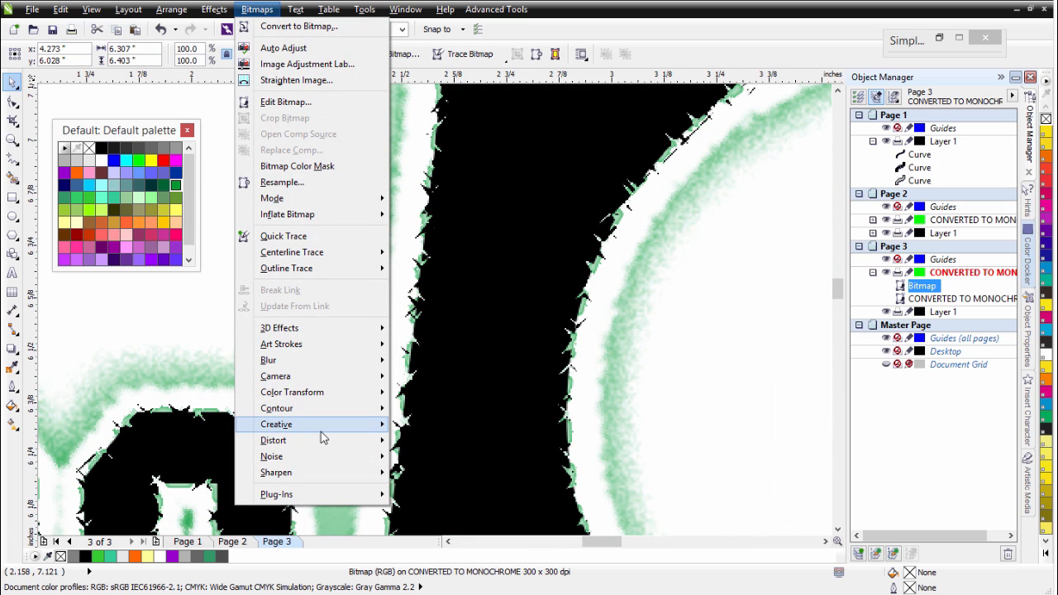
mouse_move(323, 438)
click(453, 561)
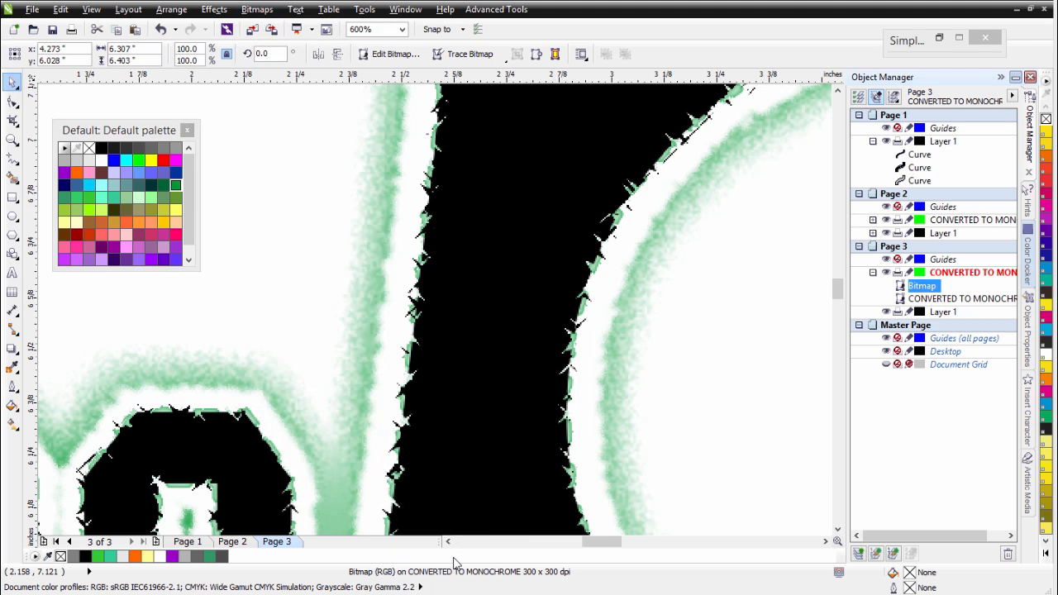
click(404, 346)
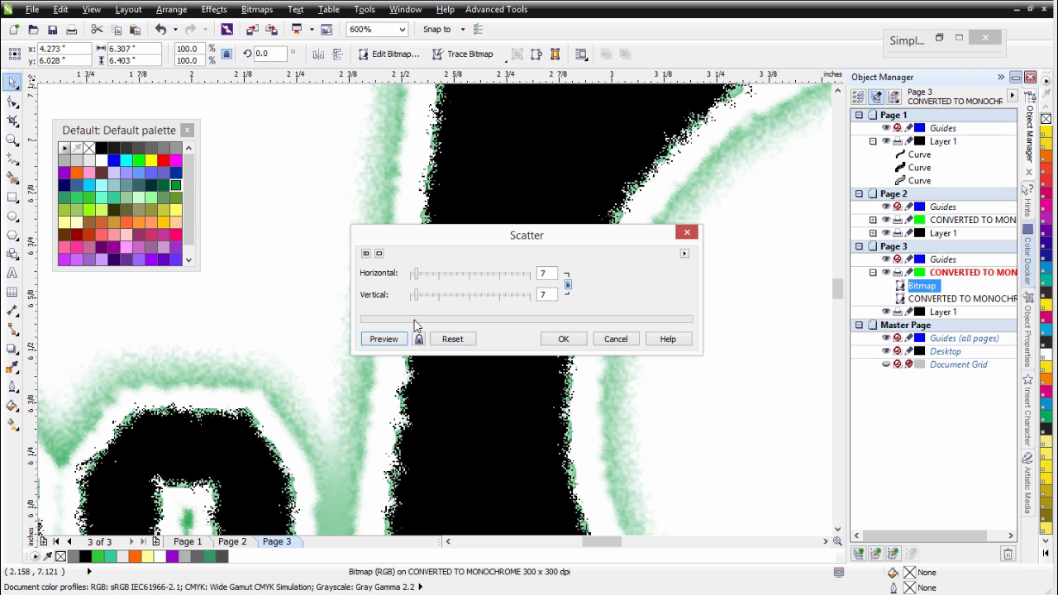
double_click(548, 272)
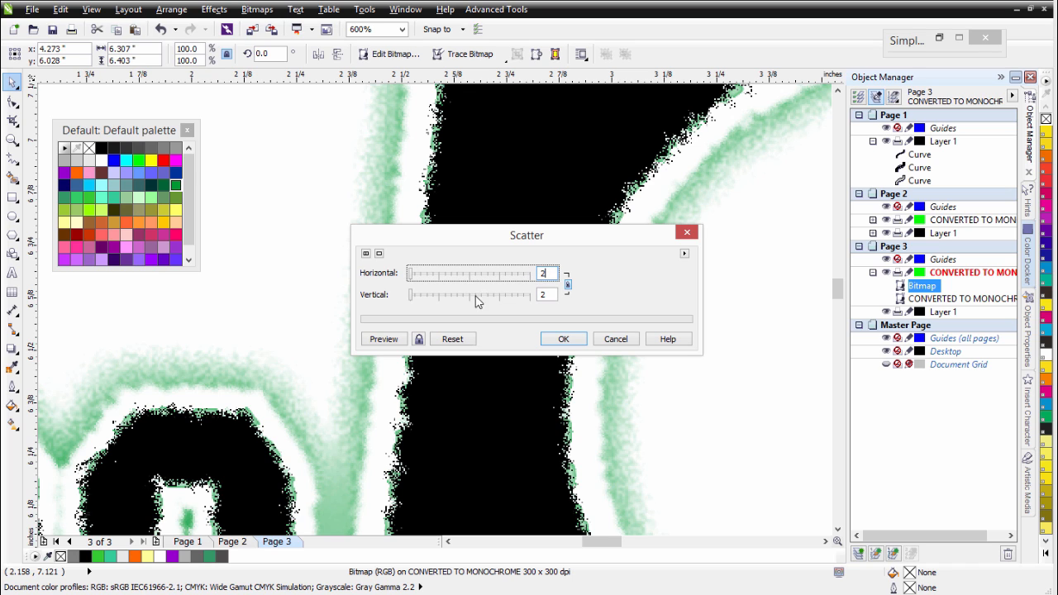
click(393, 339)
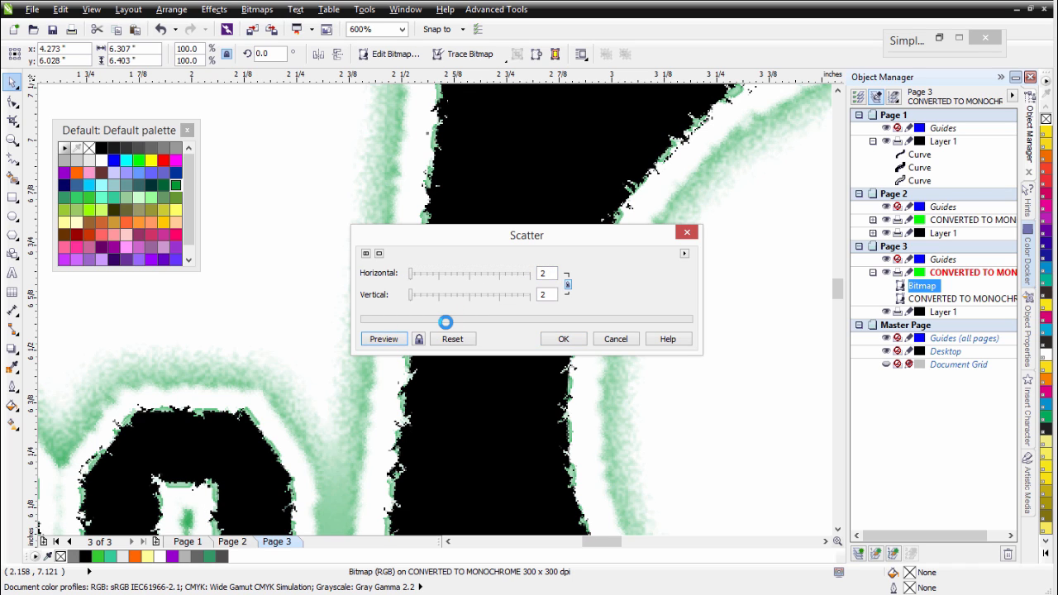
double_click(549, 273)
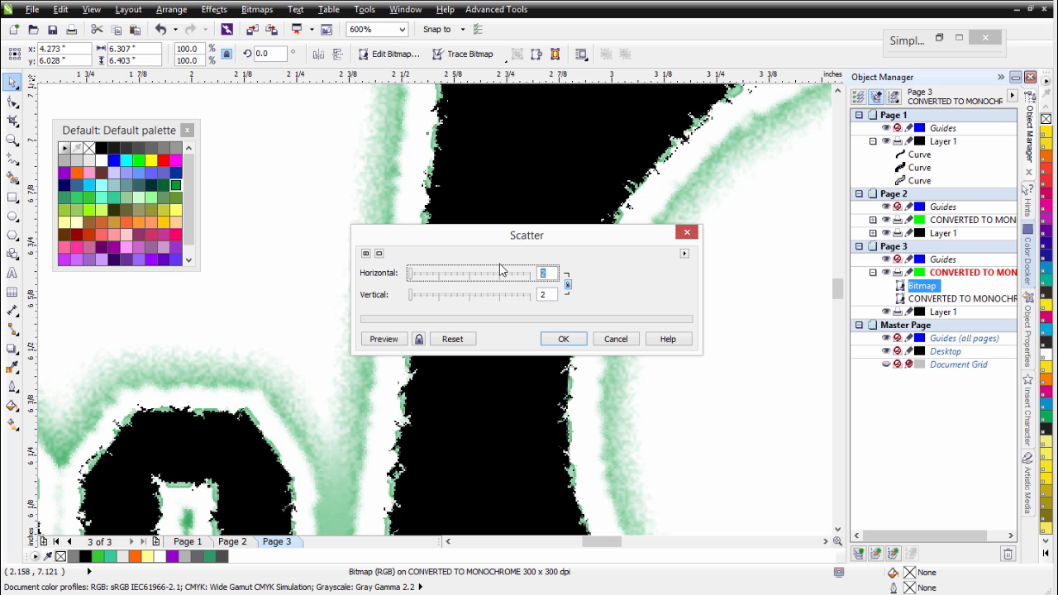
text(4)
click(403, 342)
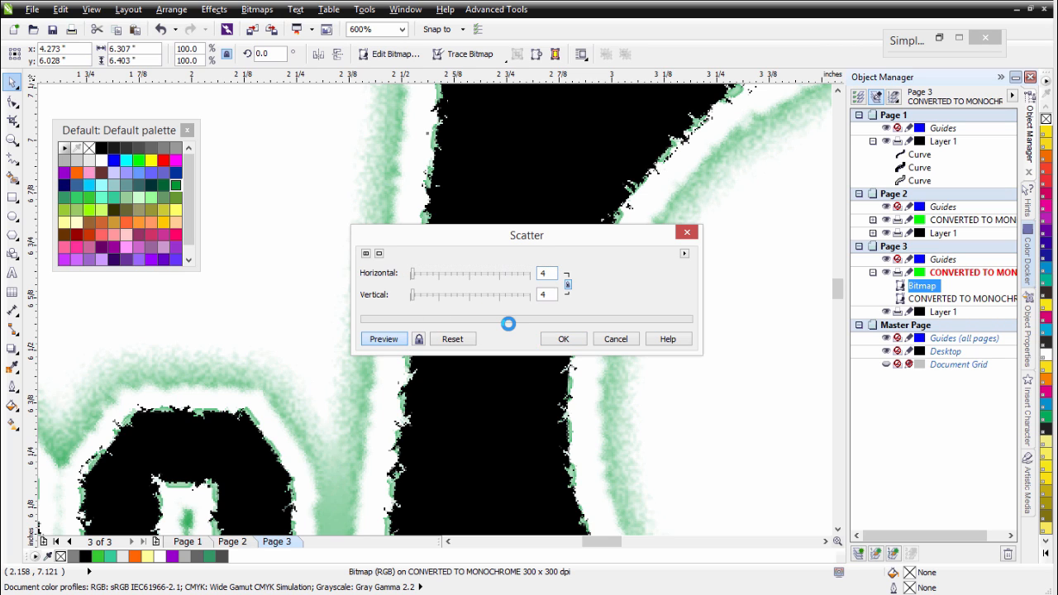
click(580, 340)
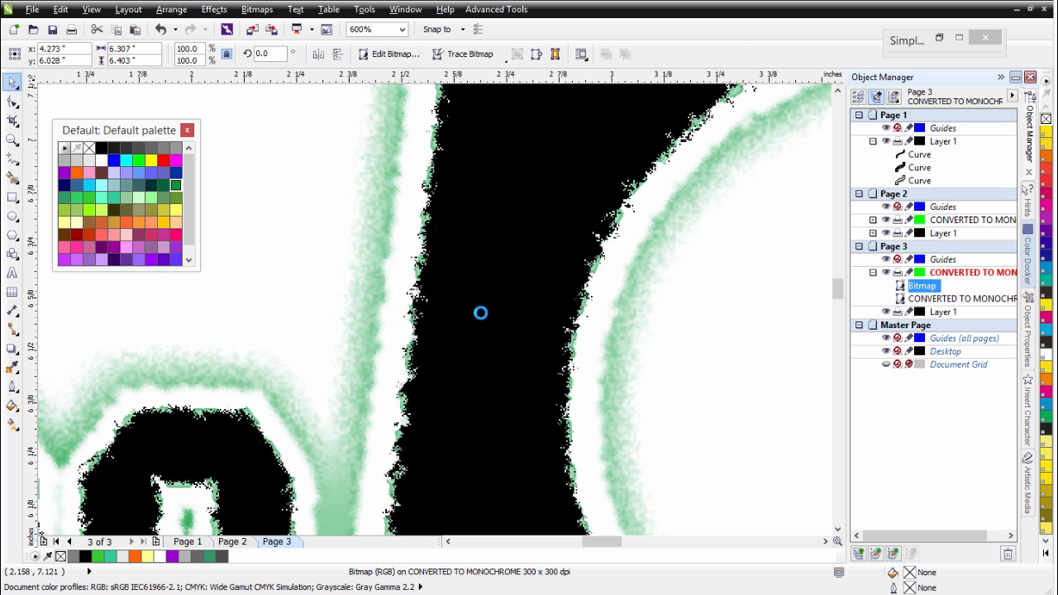
scroll(480, 312, down, 1)
scroll(435, 309, down, 1)
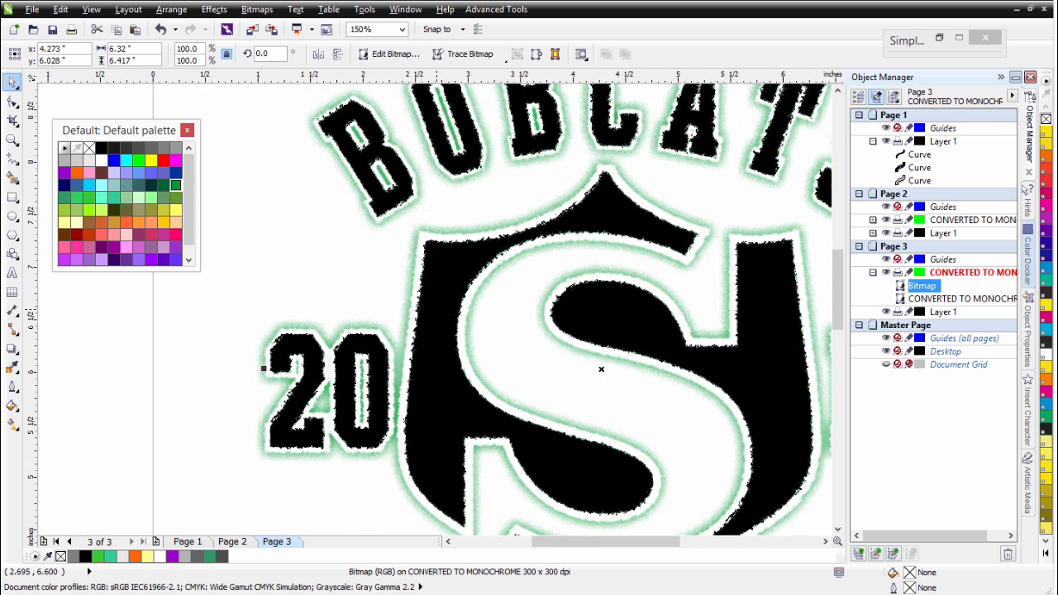
Open the Fashion Factory 3 plugin for the black logo bitmap and clear its window from the drawing.
scroll(435, 310, down, 1)
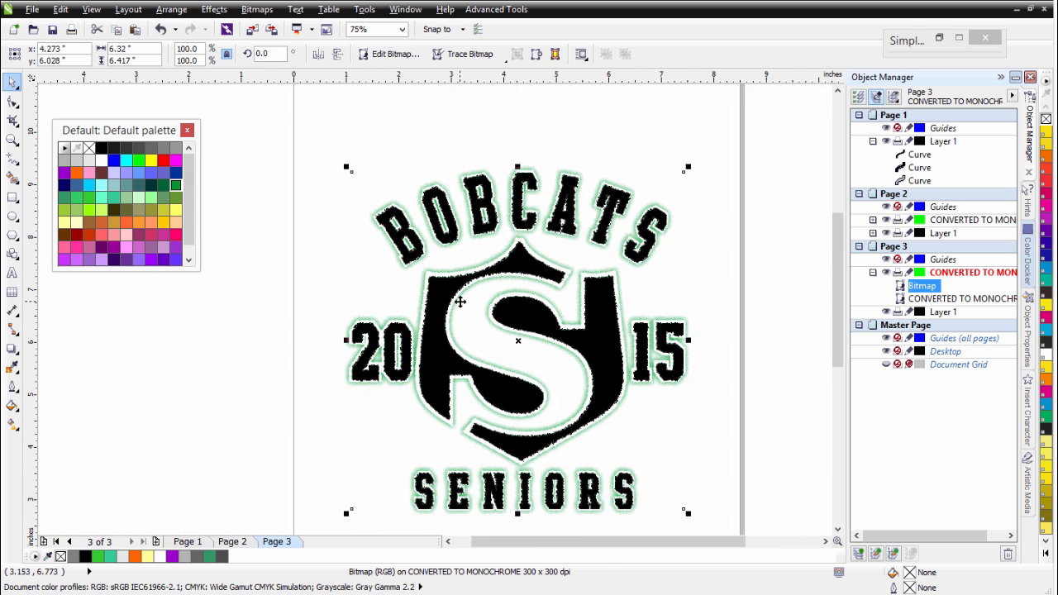
click(502, 9)
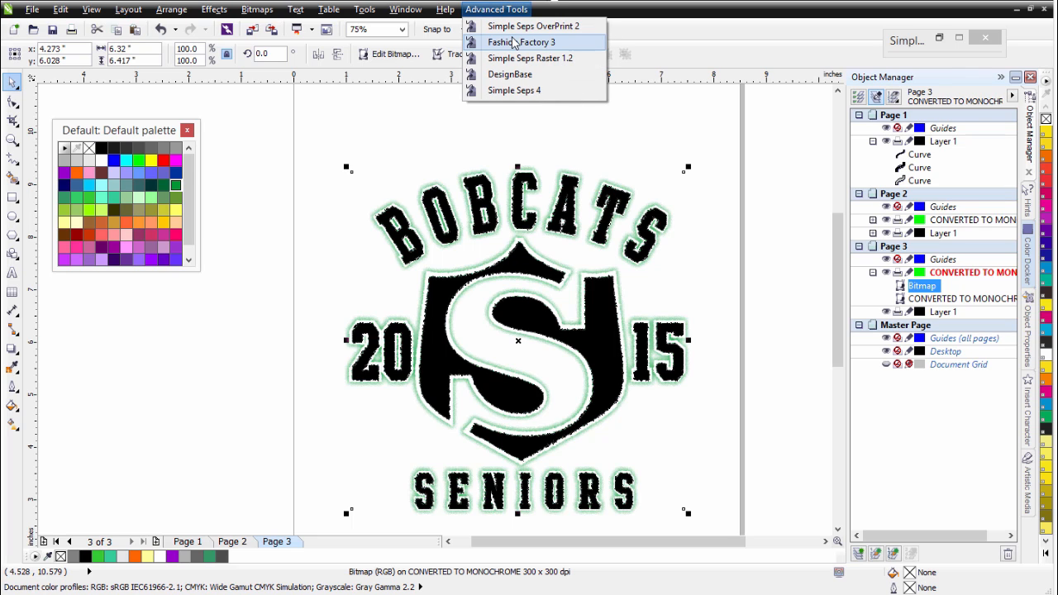
click(516, 42)
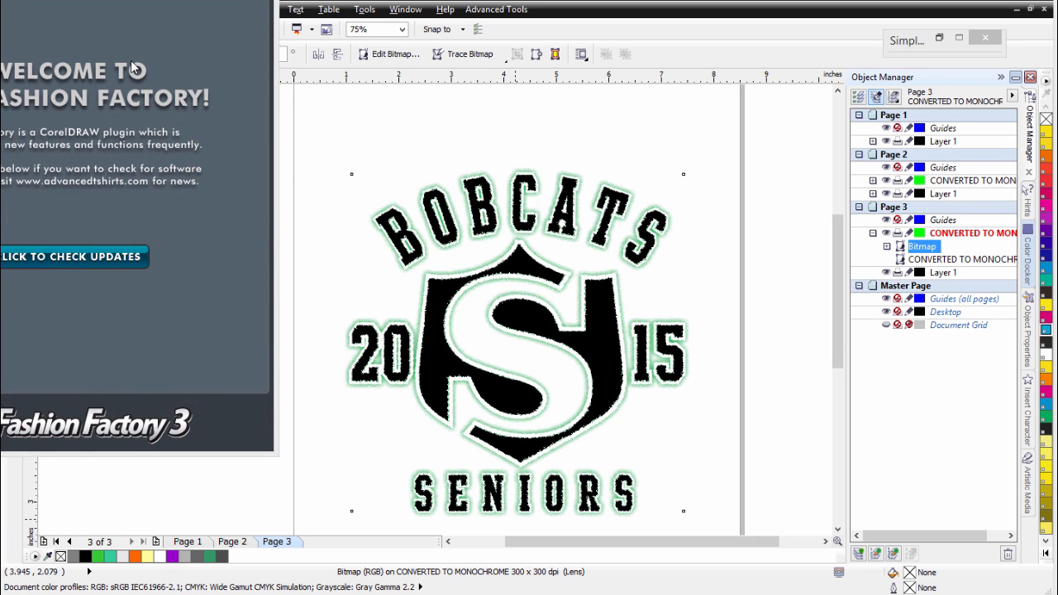
drag(82, 0, 952, 97)
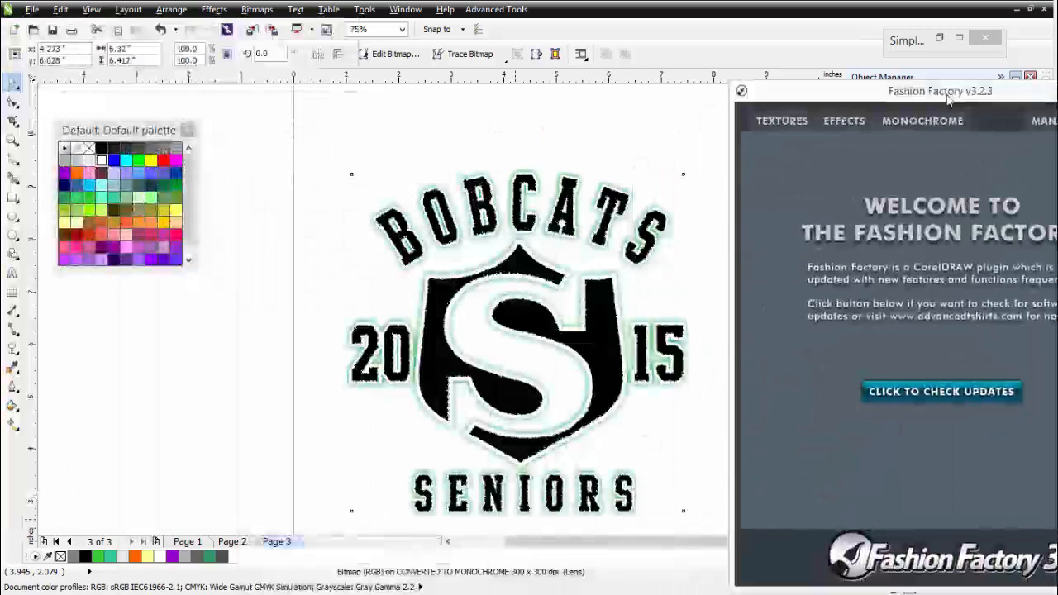
key(alt+F4)
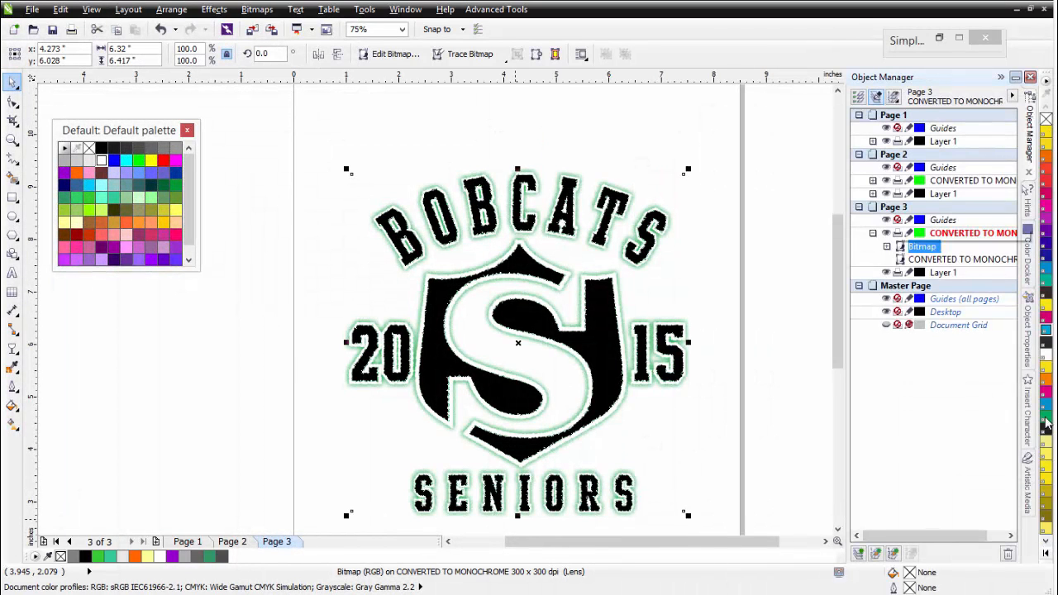
Convert the black logo bitmap to Black and White (1-bit) using the Line Art conversion method.
click(598, 341)
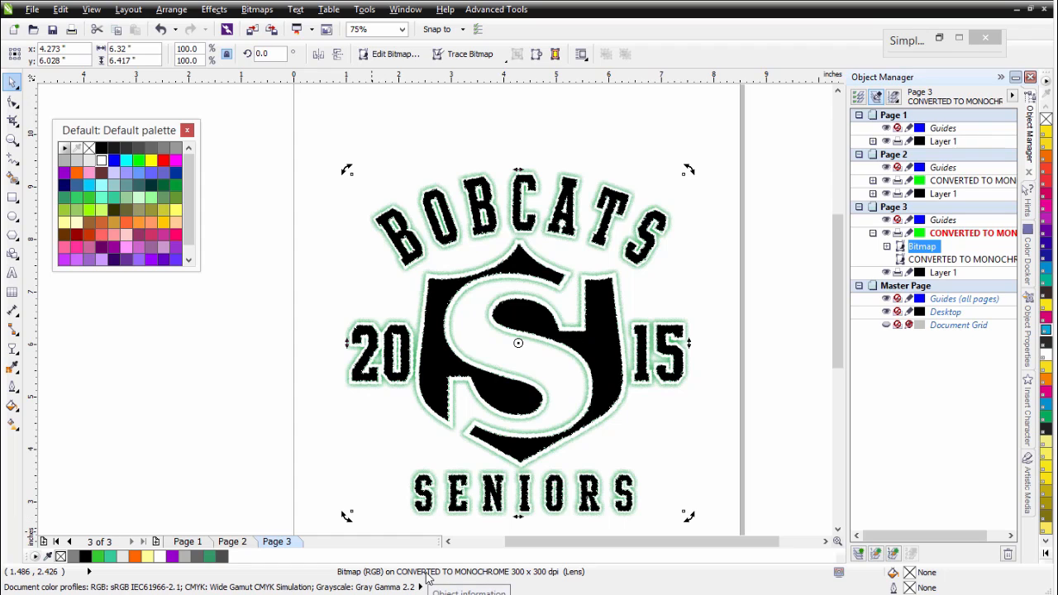
click(264, 10)
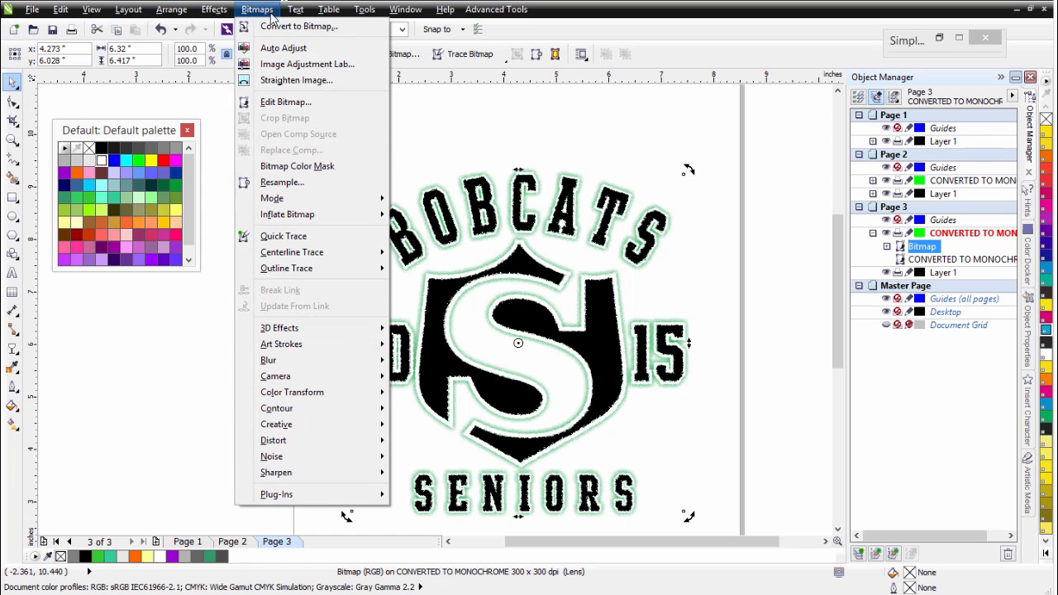
mouse_move(306, 205)
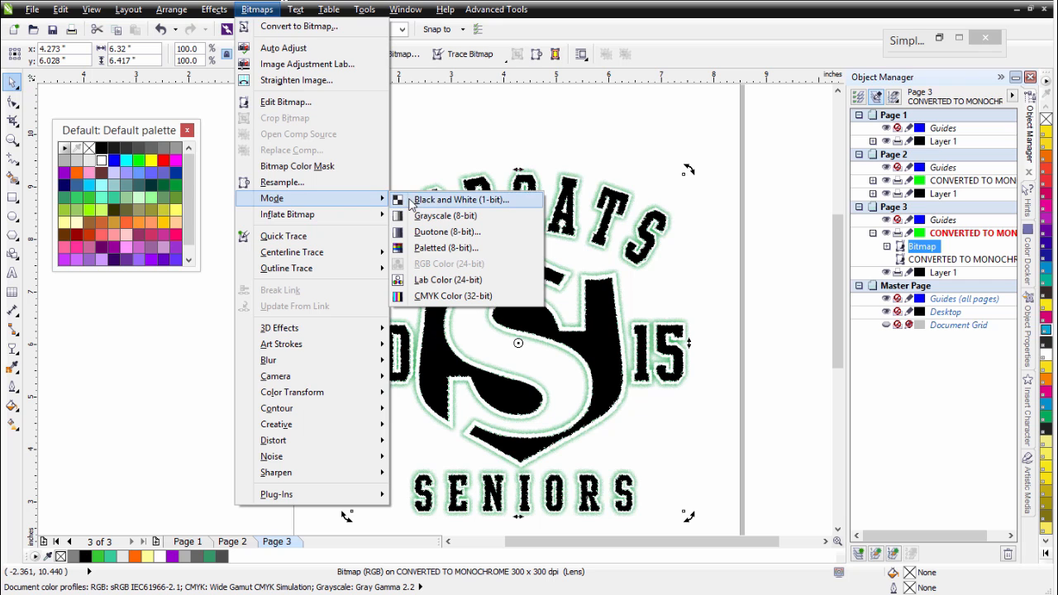
click(456, 201)
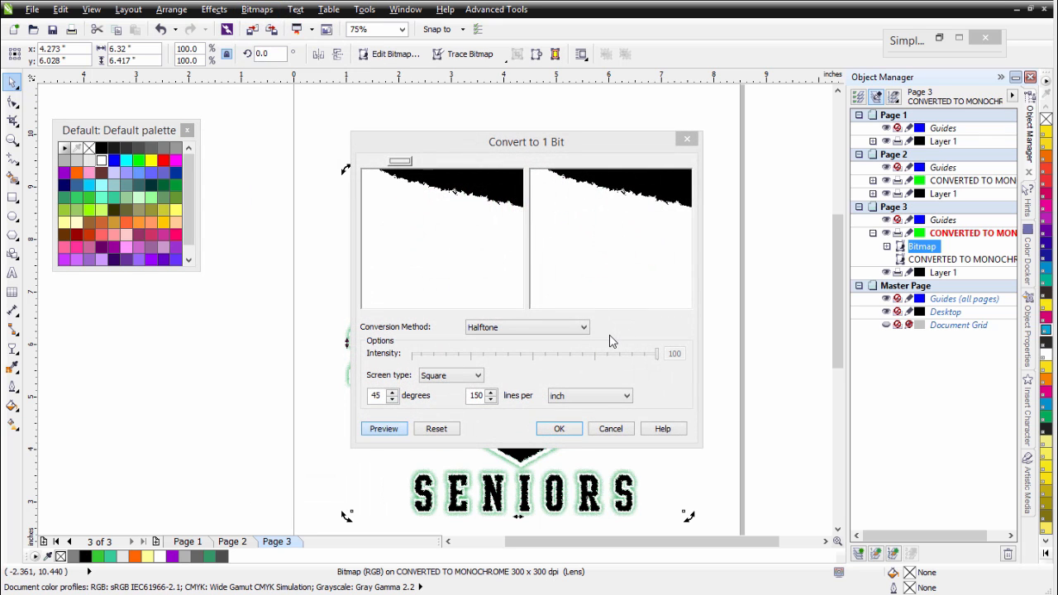
click(580, 327)
click(561, 342)
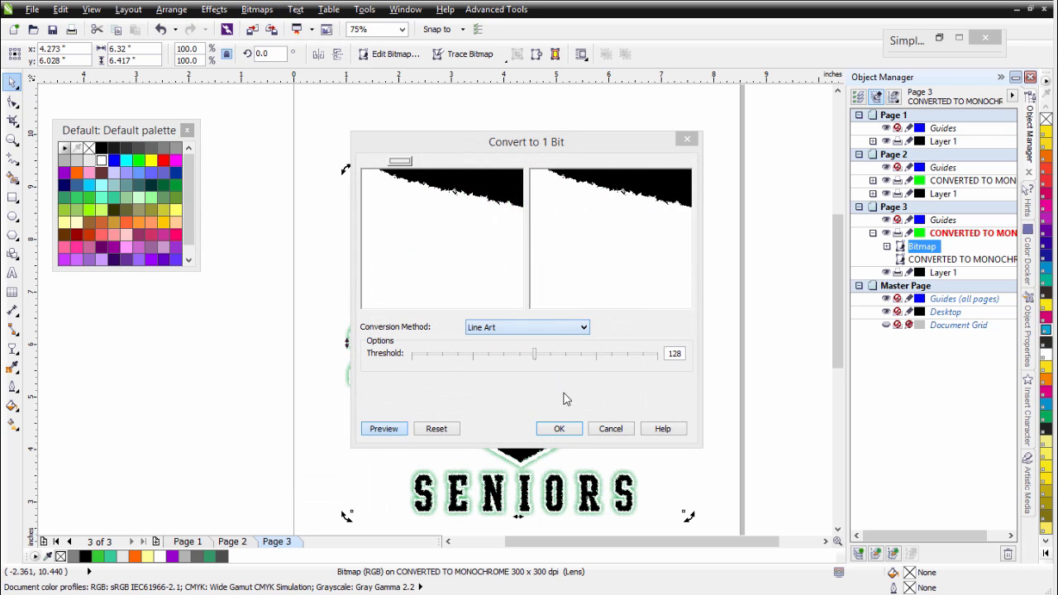
click(560, 430)
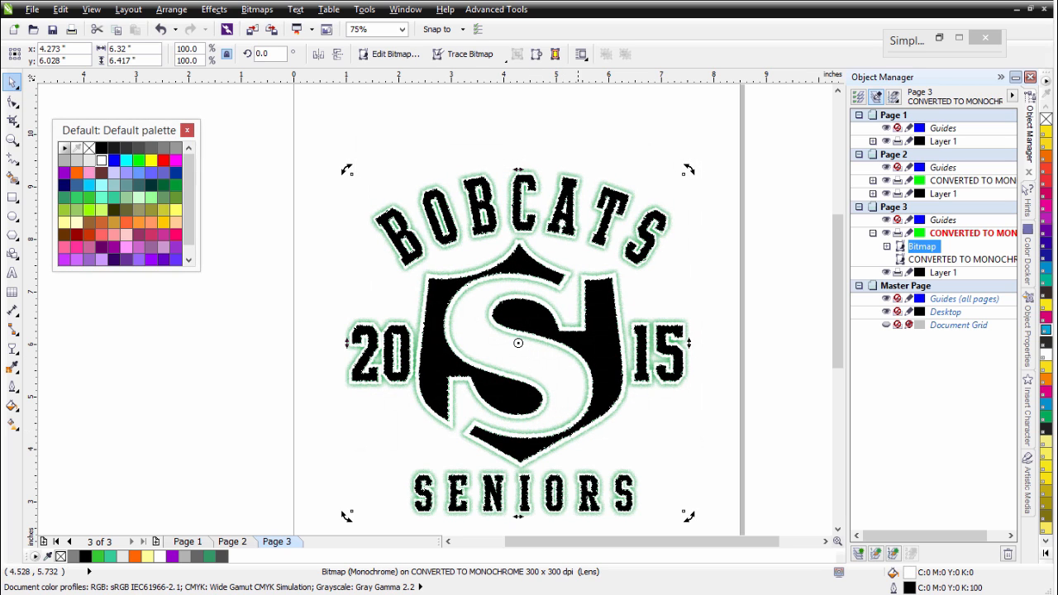
Try PANTONE Red 032 C and white as the monochrome logo bitmap's color, and return it to black.
right_click(1048, 181)
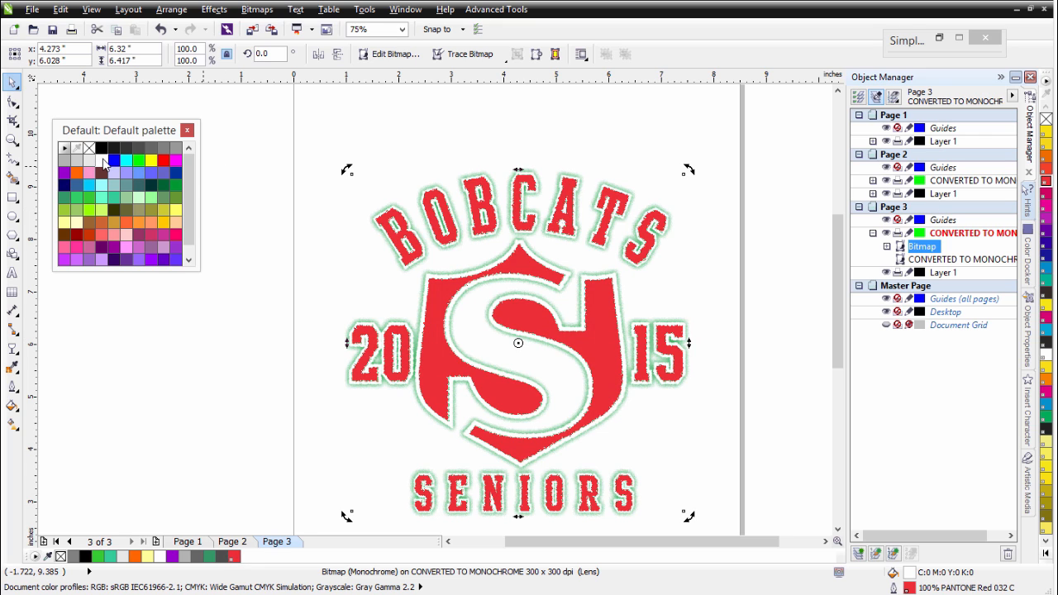
right_click(102, 161)
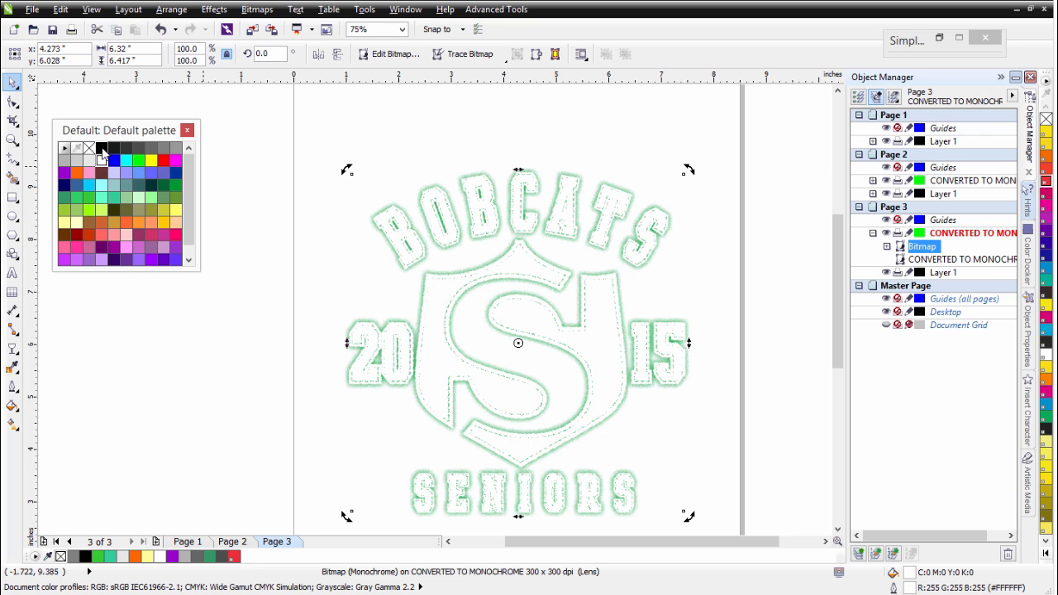
right_click(101, 149)
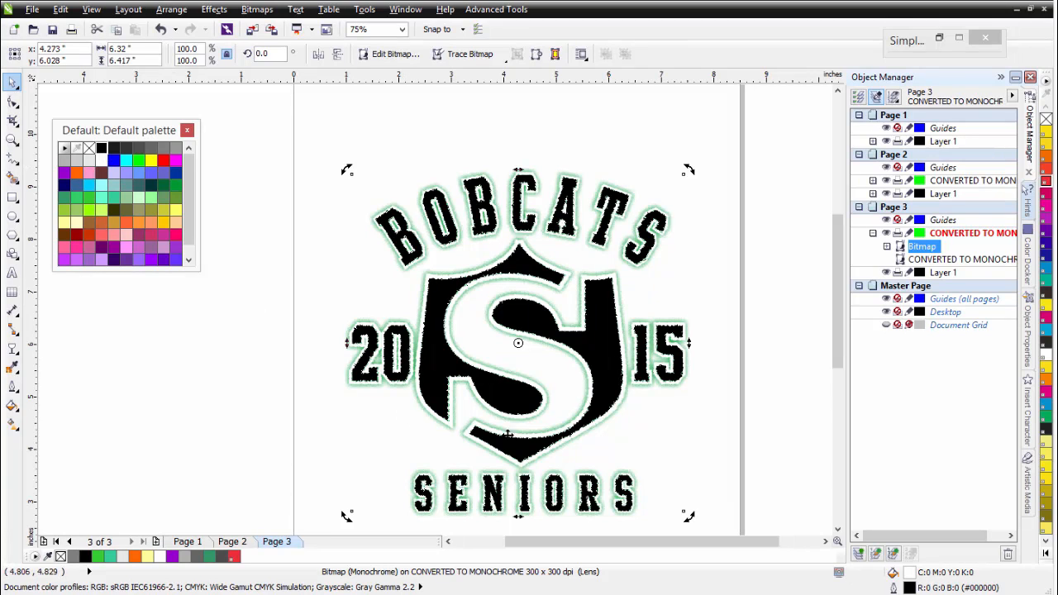
Switch to Fashion Factory and apply the Scraped.cdr texture from page 7 of My Textures to the logo bitmap as transparency.
key(alt+Tab)
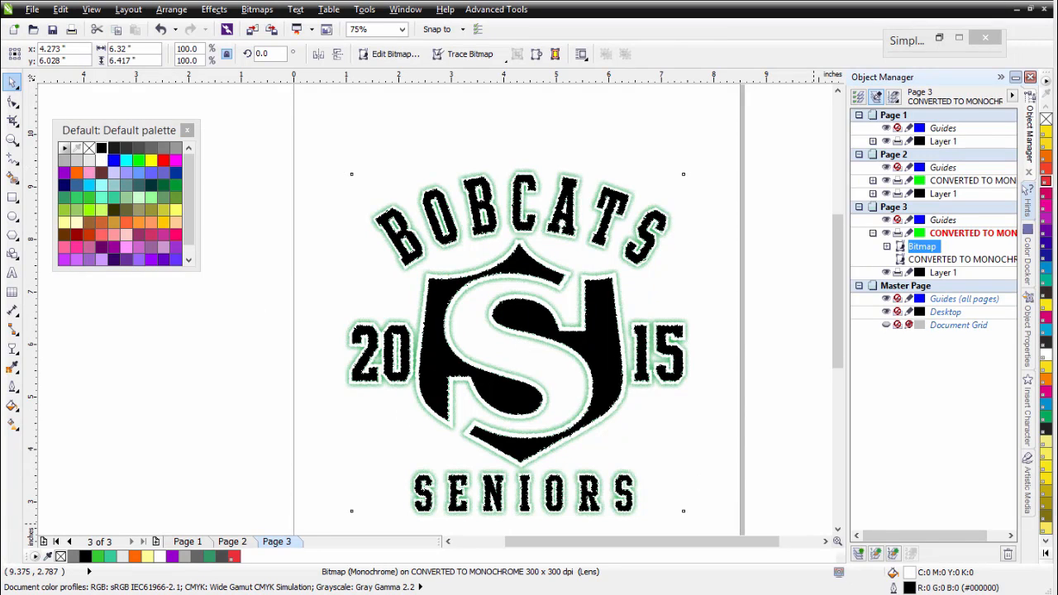
drag(992, 105, 872, 65)
click(678, 83)
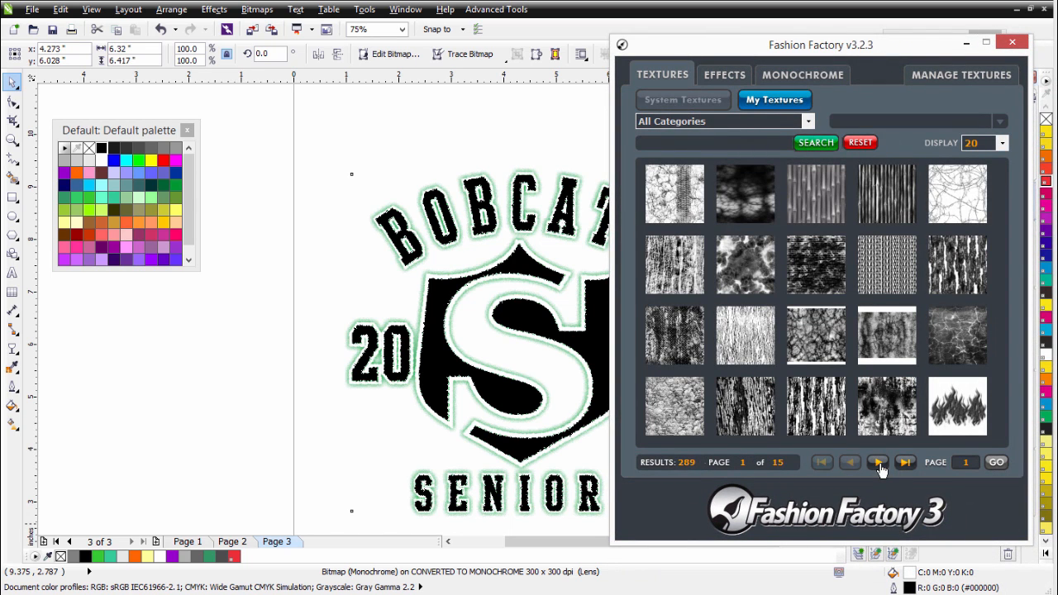
click(879, 463)
click(878, 463)
click(878, 463)
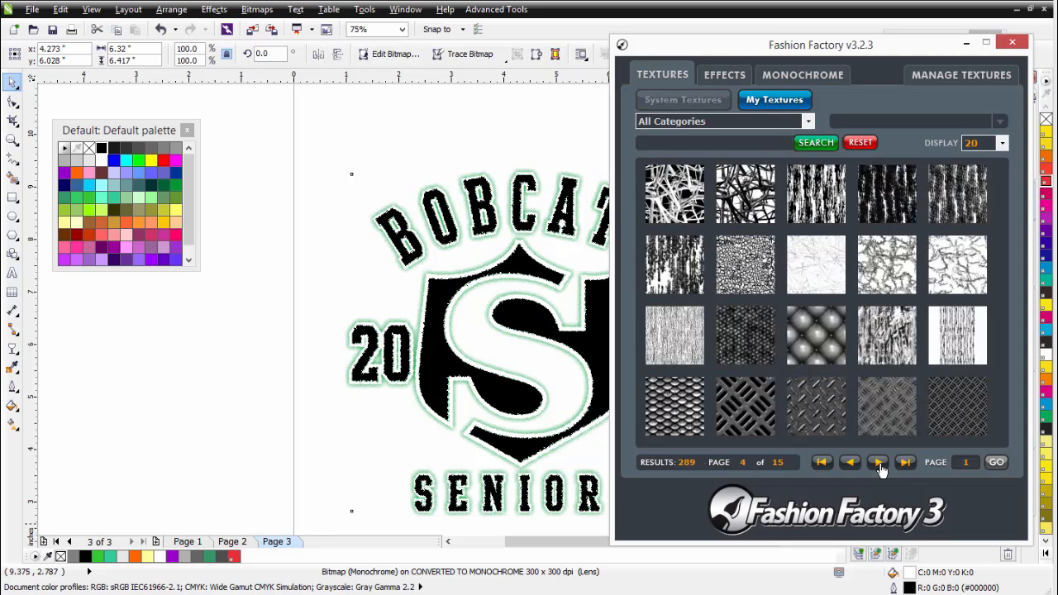
click(880, 465)
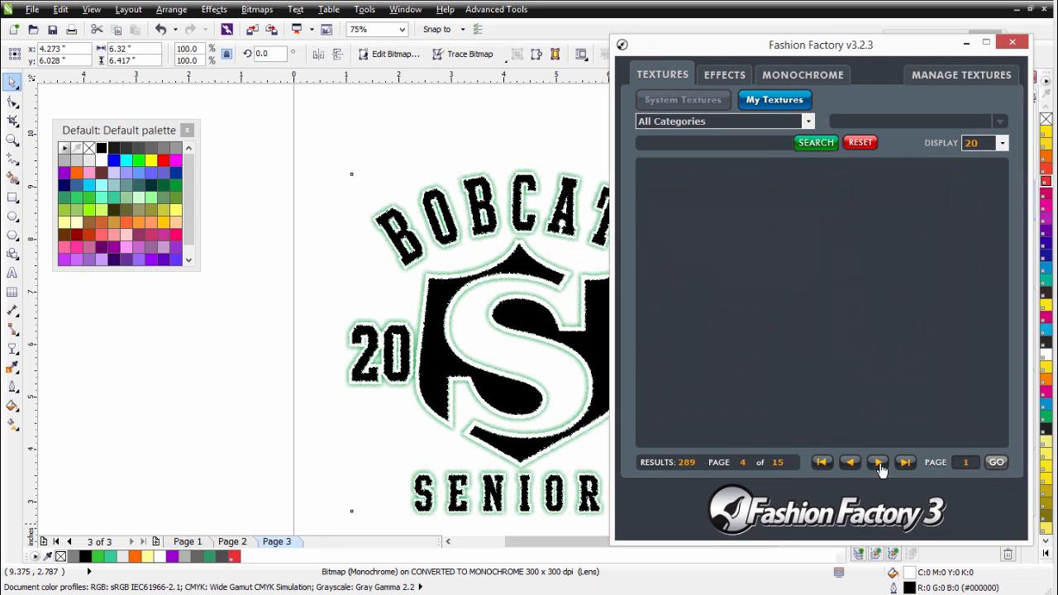
click(879, 465)
click(879, 464)
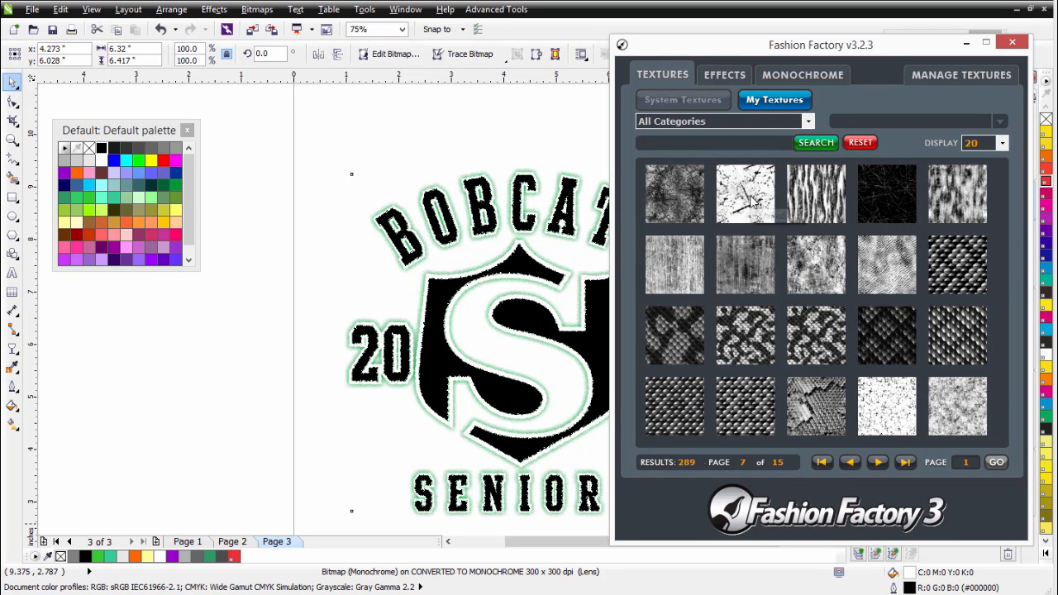
click(752, 192)
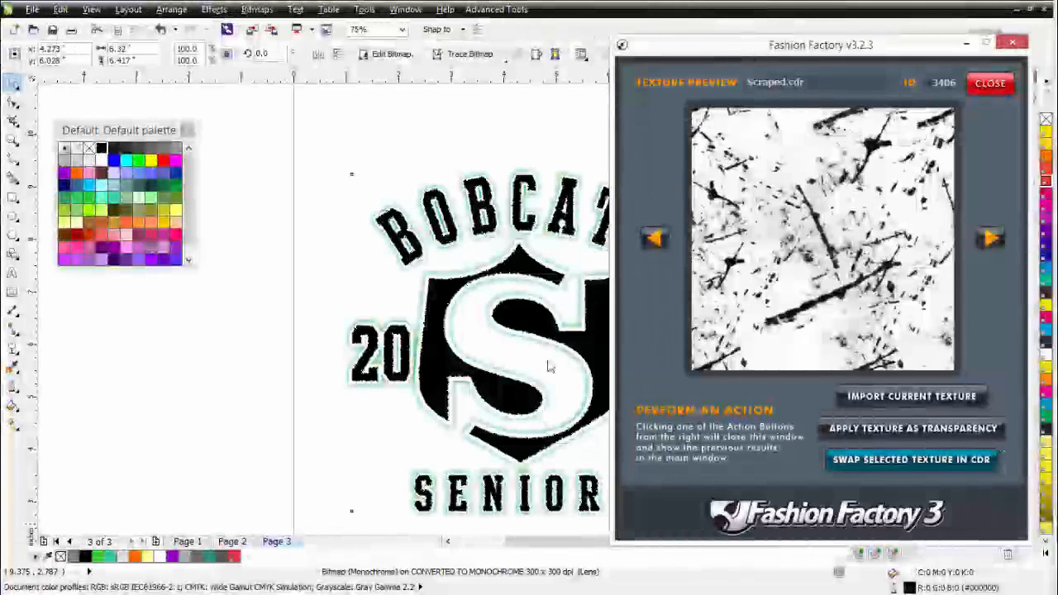
click(914, 430)
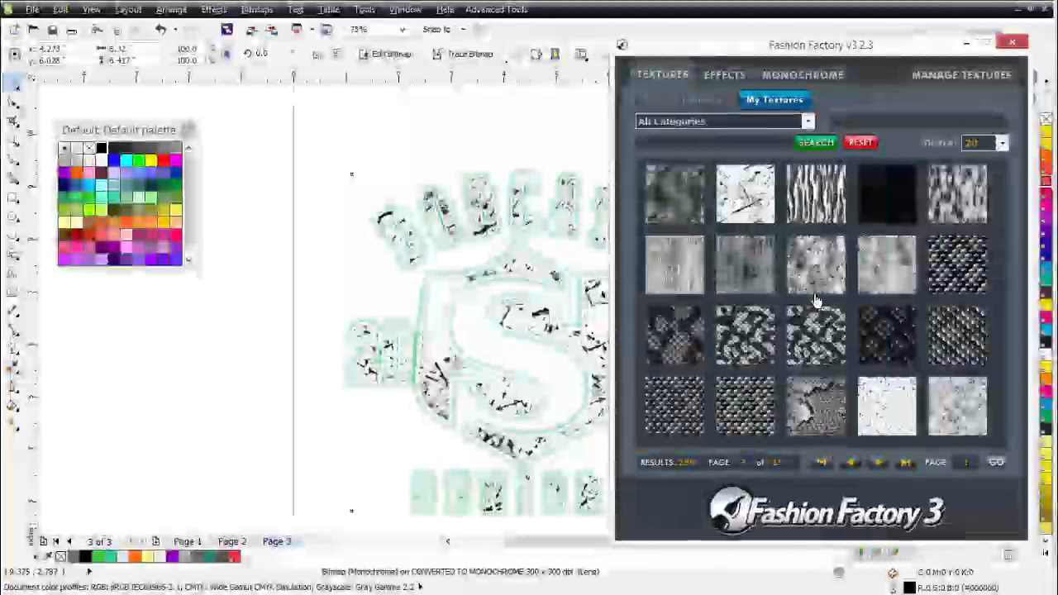
click(967, 44)
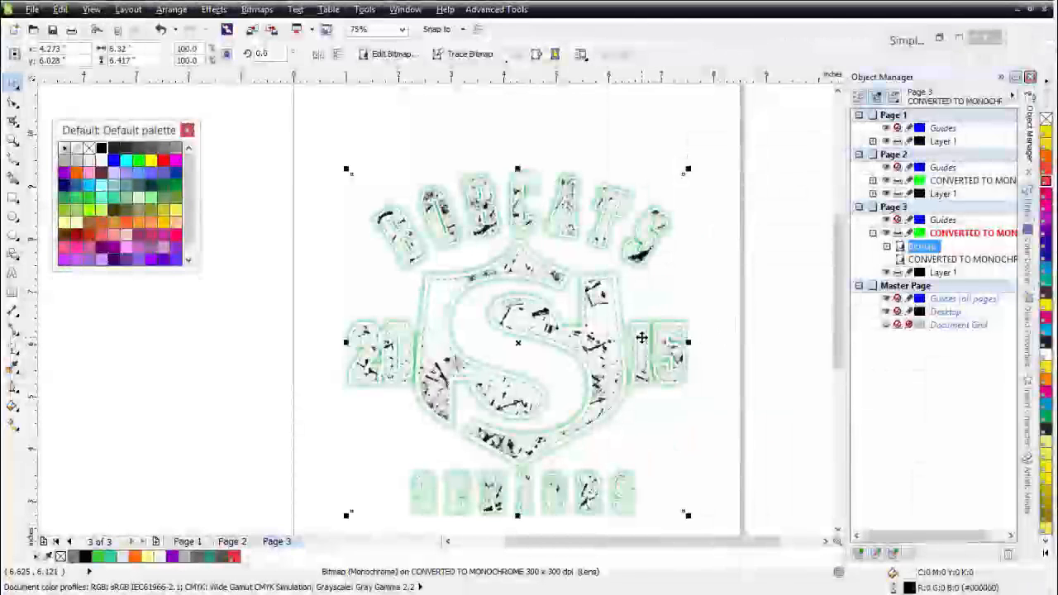
Invert the scraped texture transparency with starting value 0 and ending value 100, and shrink, rotate and reposition its pattern tile on the logo.
click(16, 354)
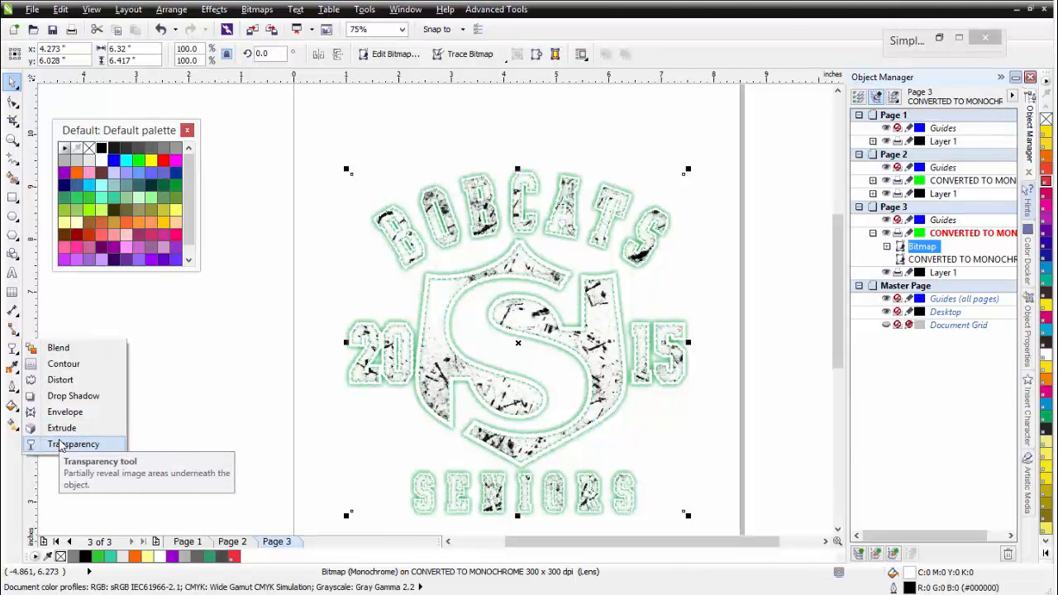
click(60, 445)
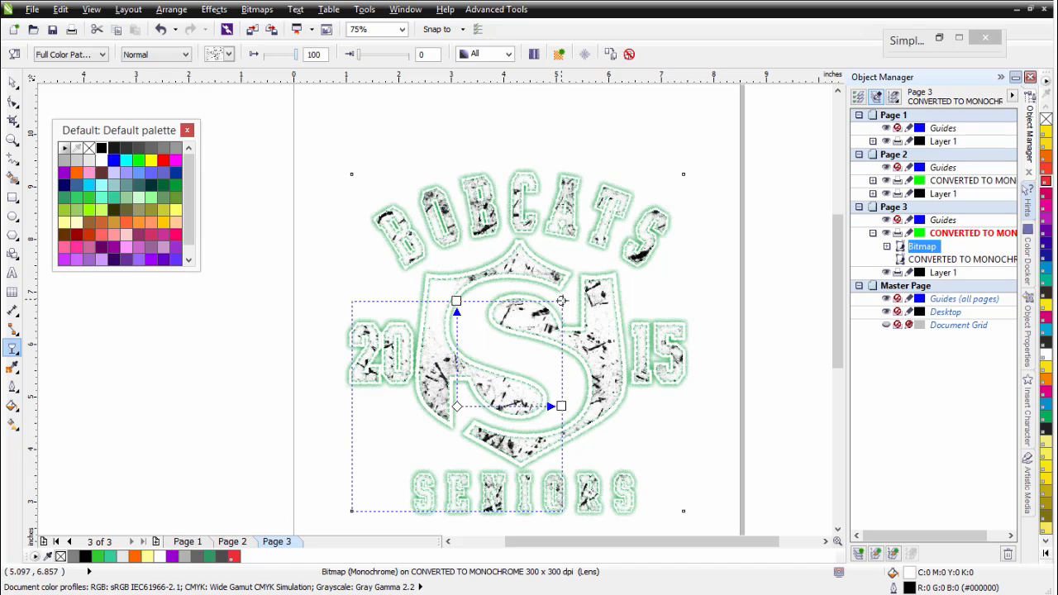
drag(562, 301, 515, 388)
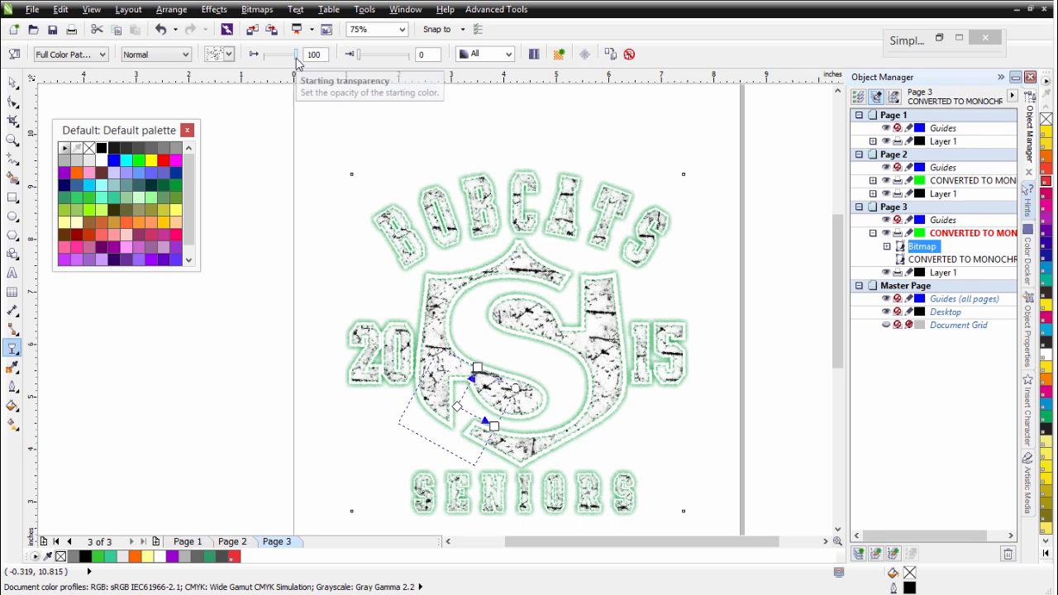
drag(293, 62, 261, 54)
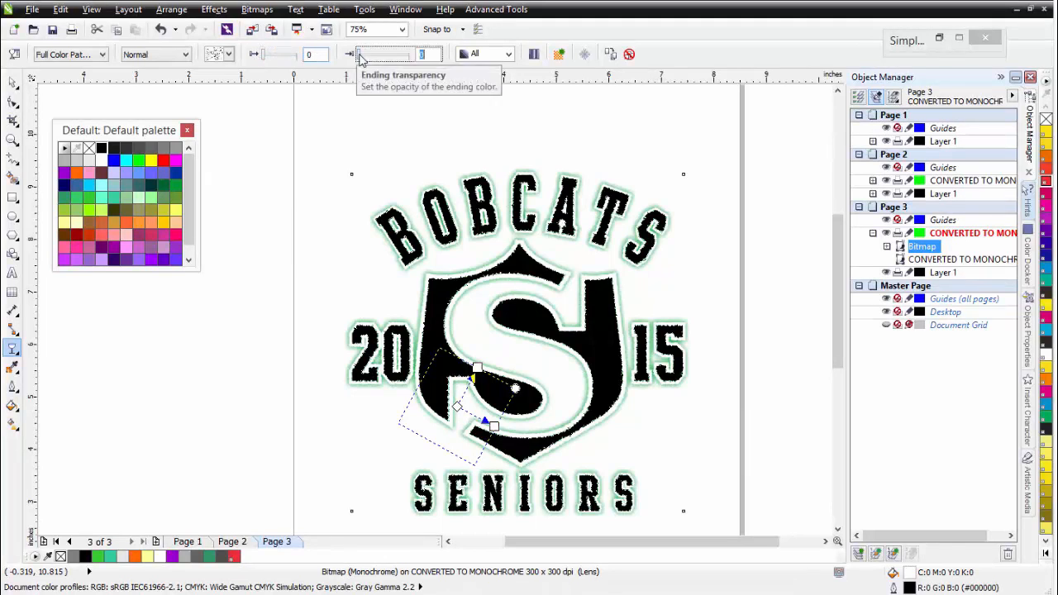
drag(358, 57, 423, 69)
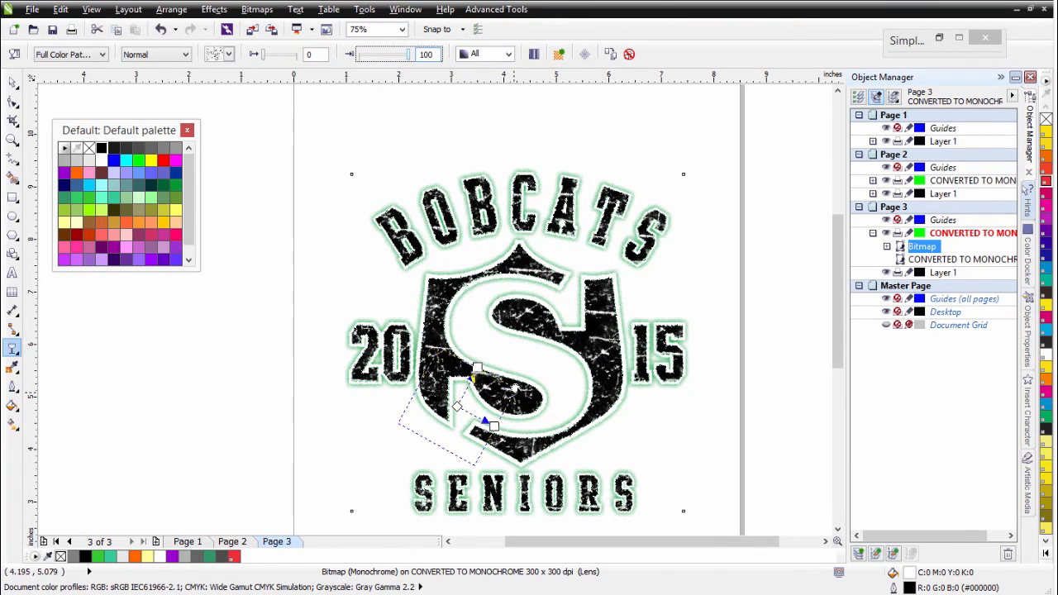
drag(514, 392, 542, 349)
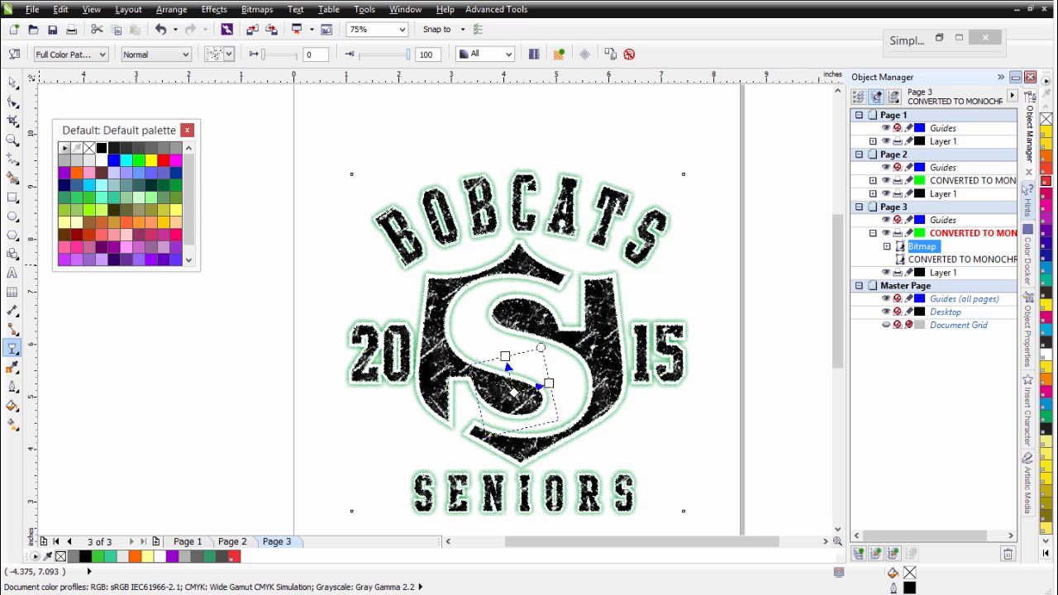
Move the distressed black bitmap beneath the green stitch bitmap in the layer stack and recolor it white.
click(12, 82)
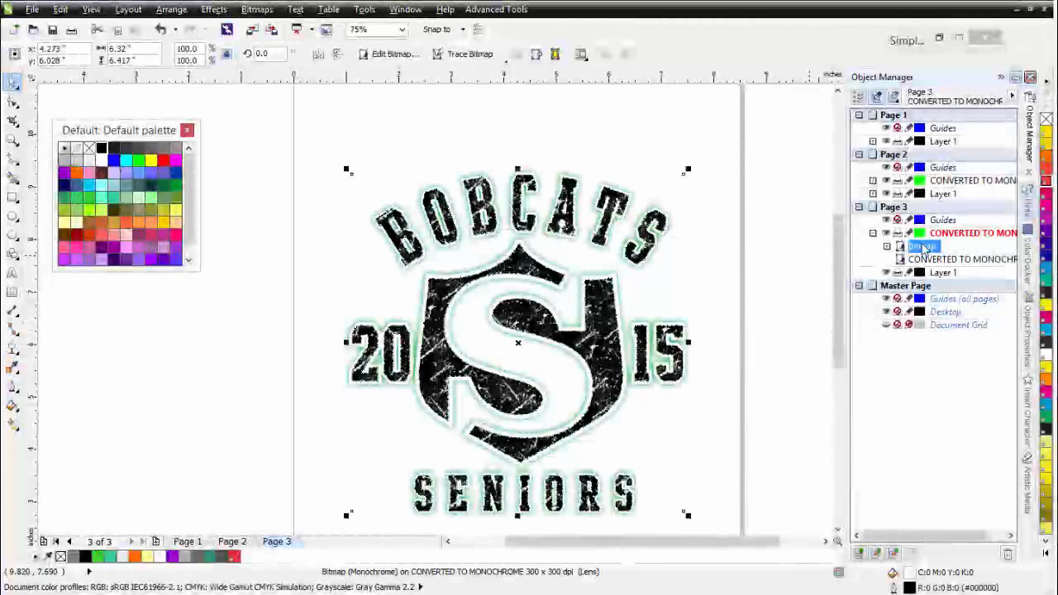
drag(918, 258, 927, 269)
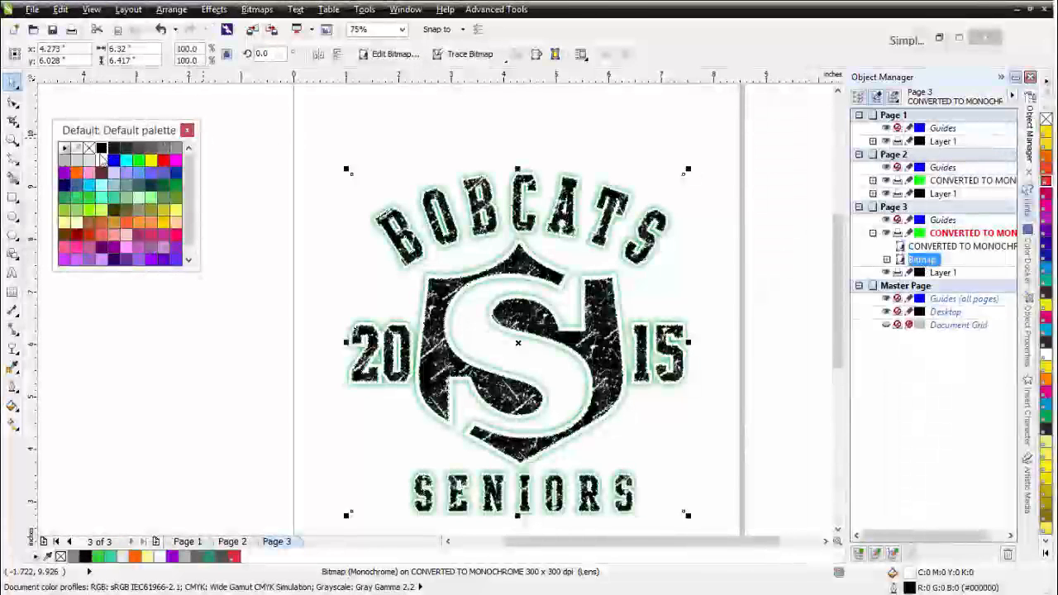
click(101, 162)
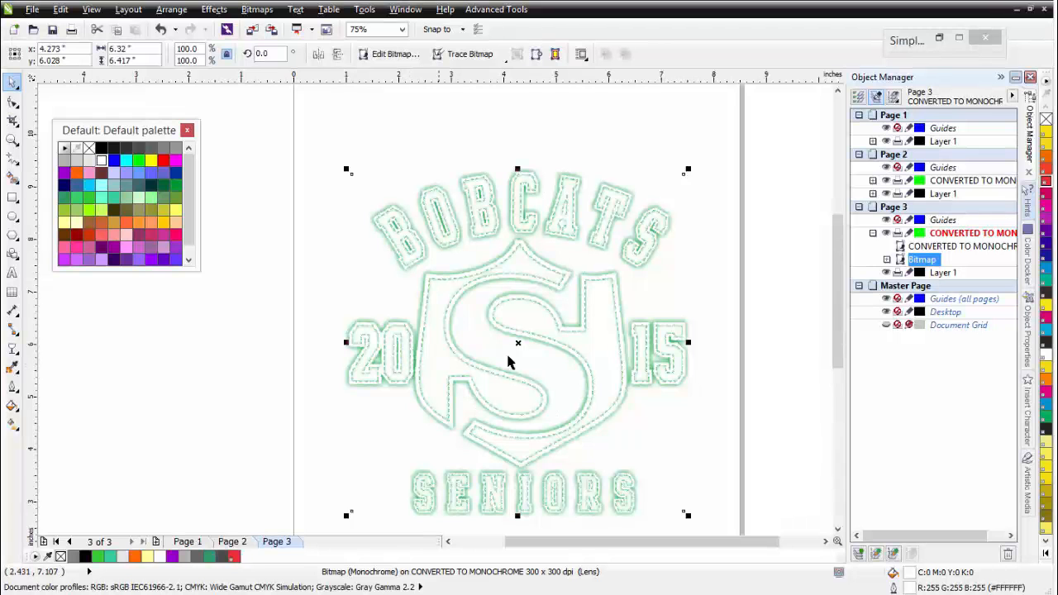
Group the white and green logo bitmaps on Page 3 and launch DesignBase, declining its software update.
drag(757, 136, 274, 508)
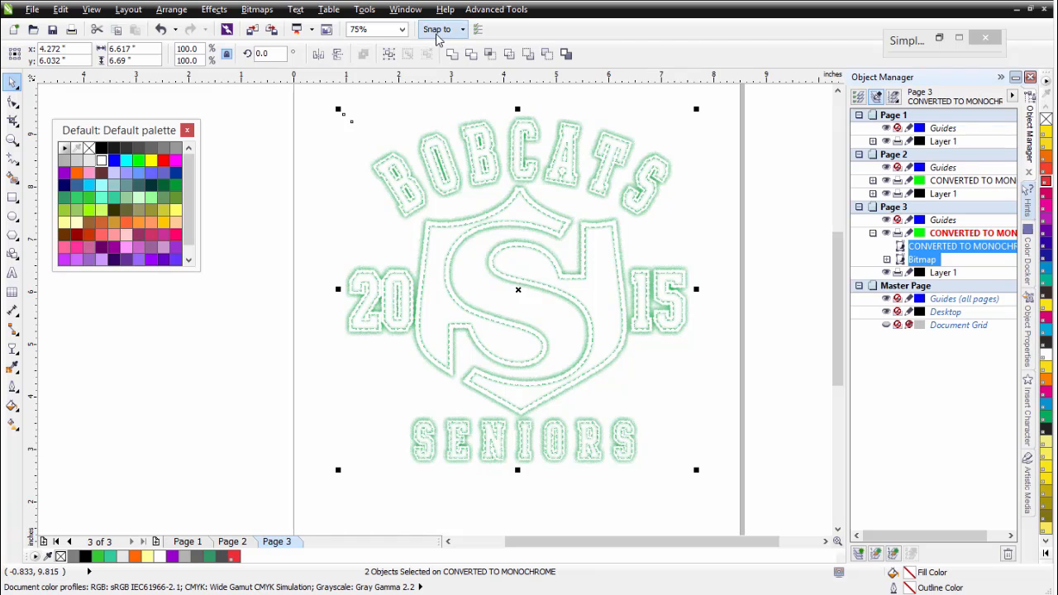
click(389, 55)
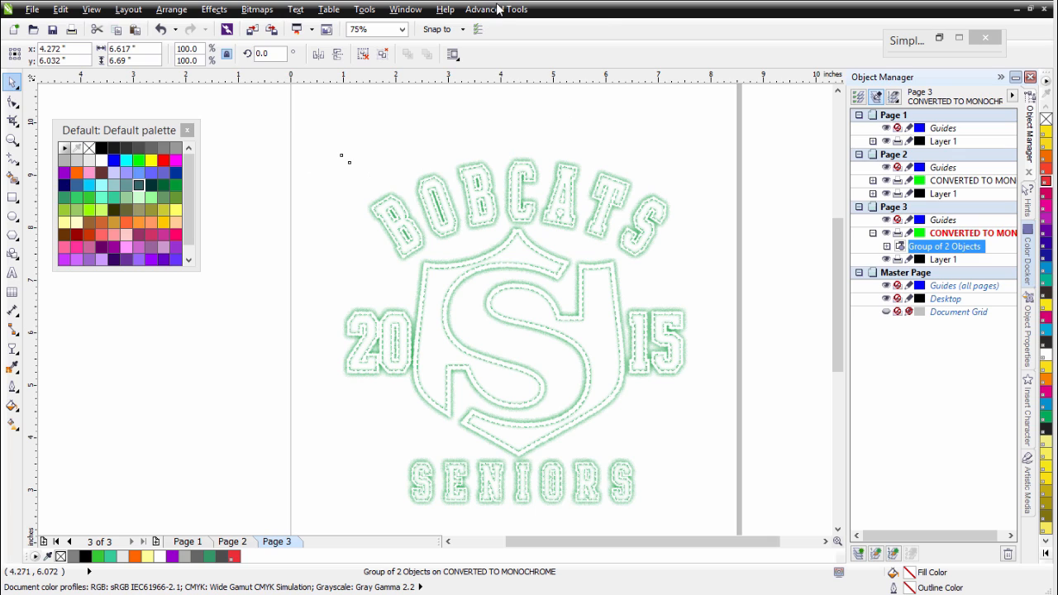
click(497, 8)
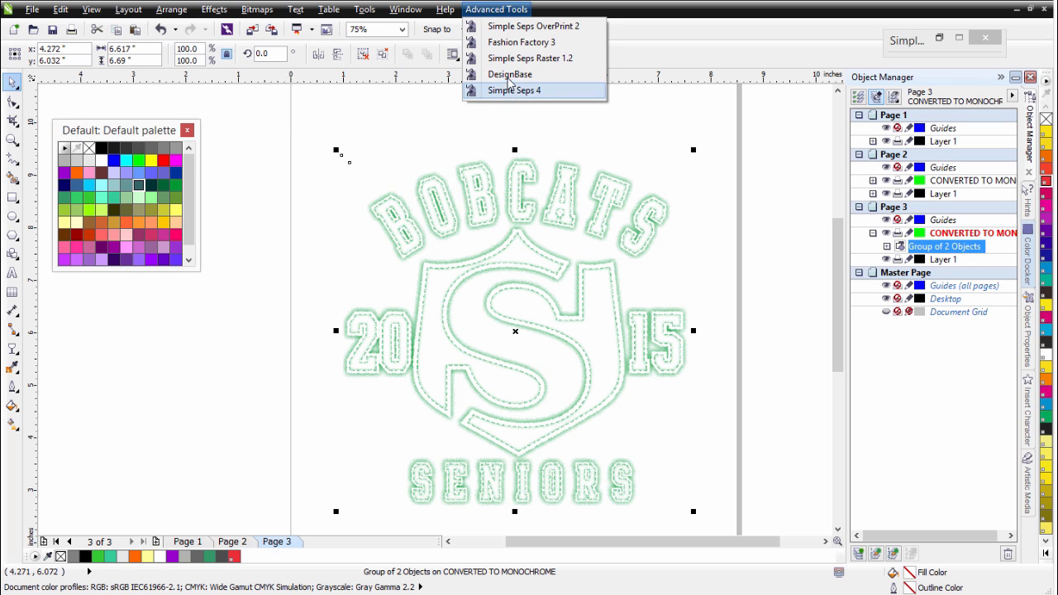
click(510, 80)
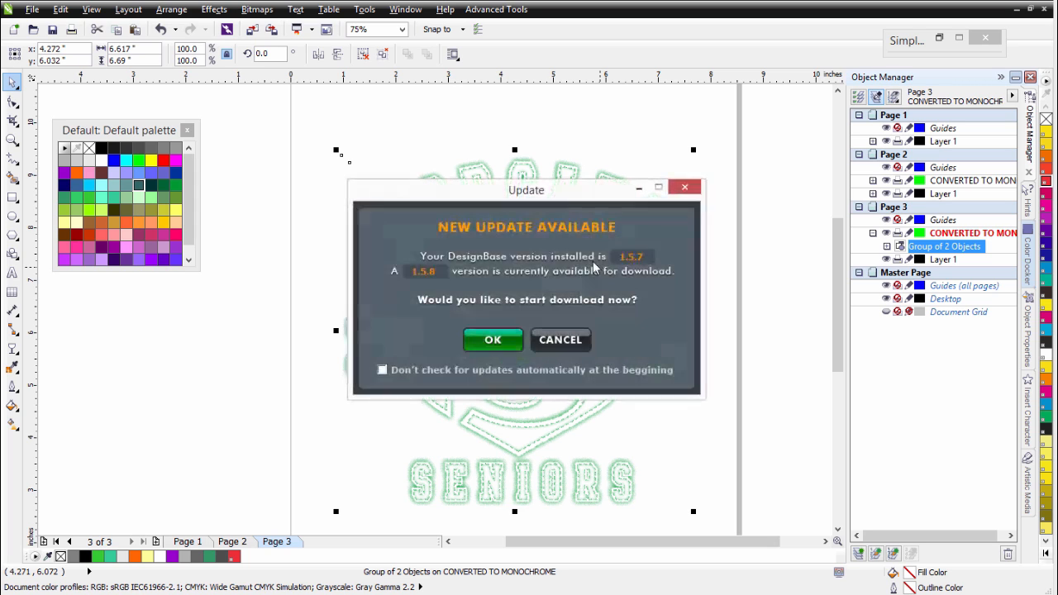
click(568, 345)
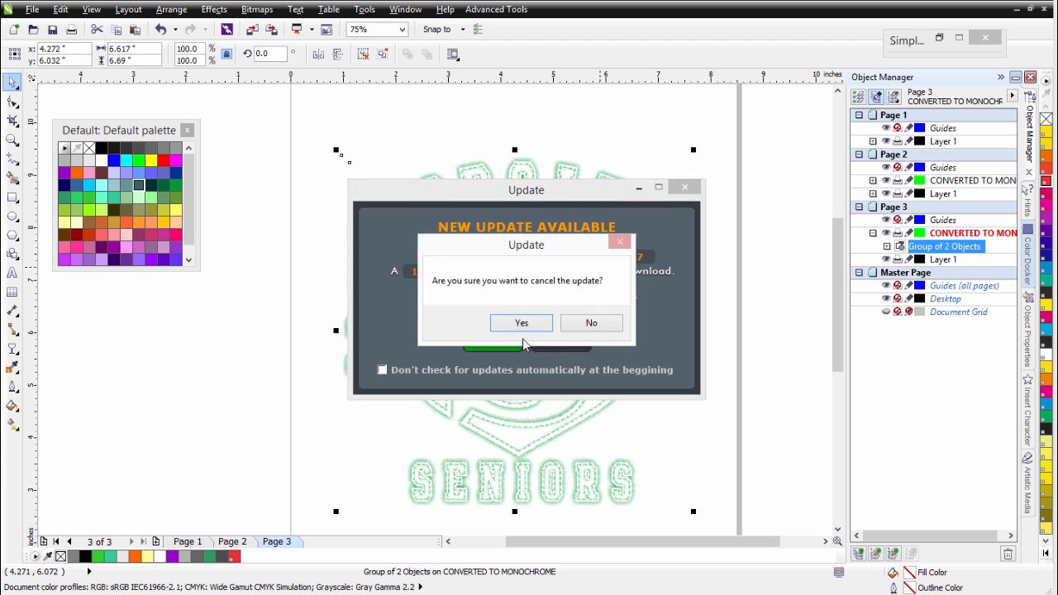
click(522, 324)
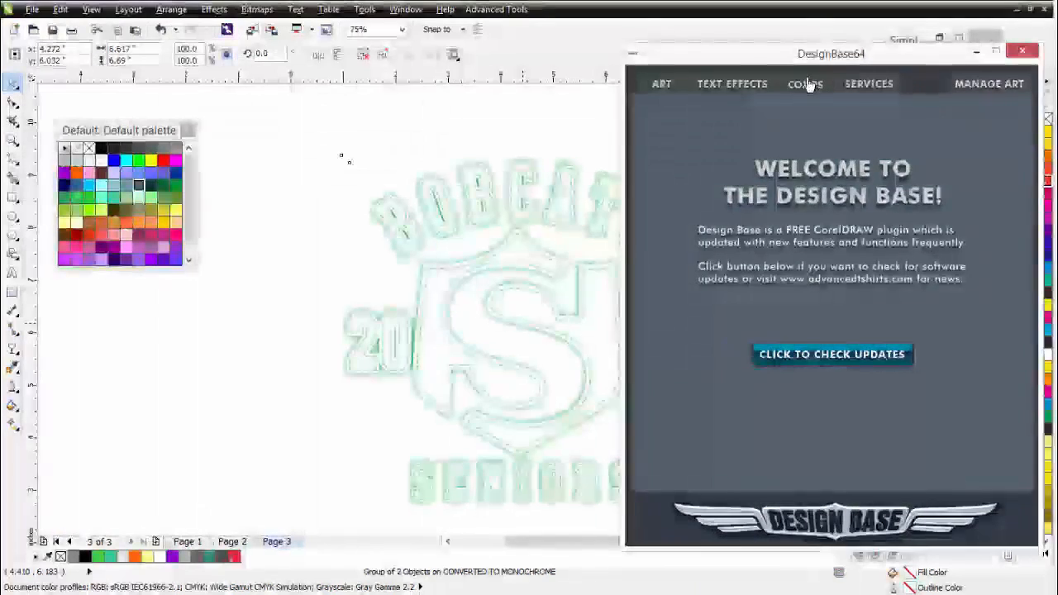
Place the grouped logo on the Men shirt comp as a full front comp, and minimize DesignBase.
click(808, 83)
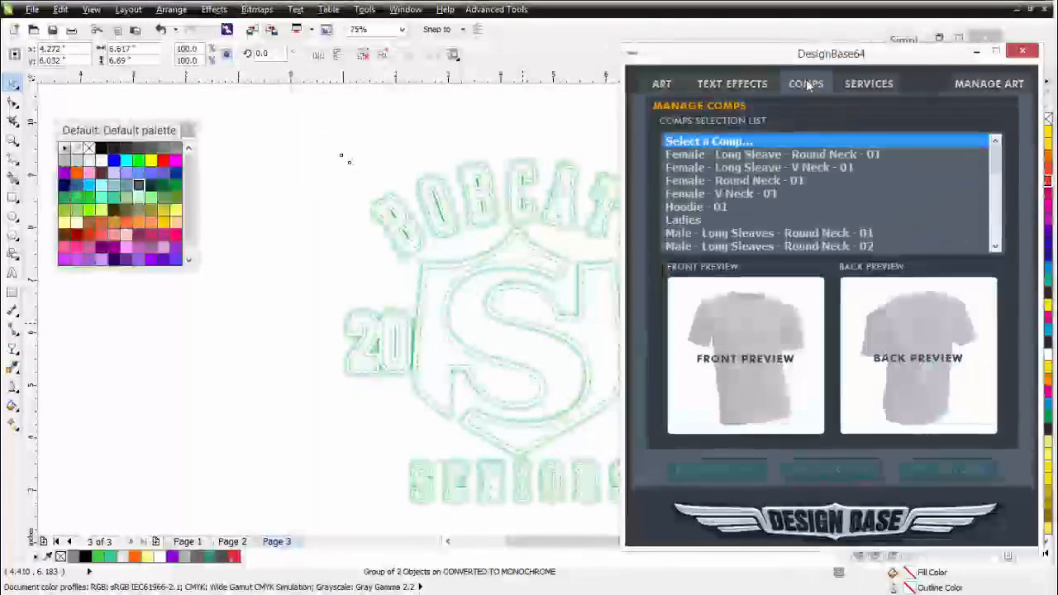
drag(997, 157, 1000, 207)
click(674, 220)
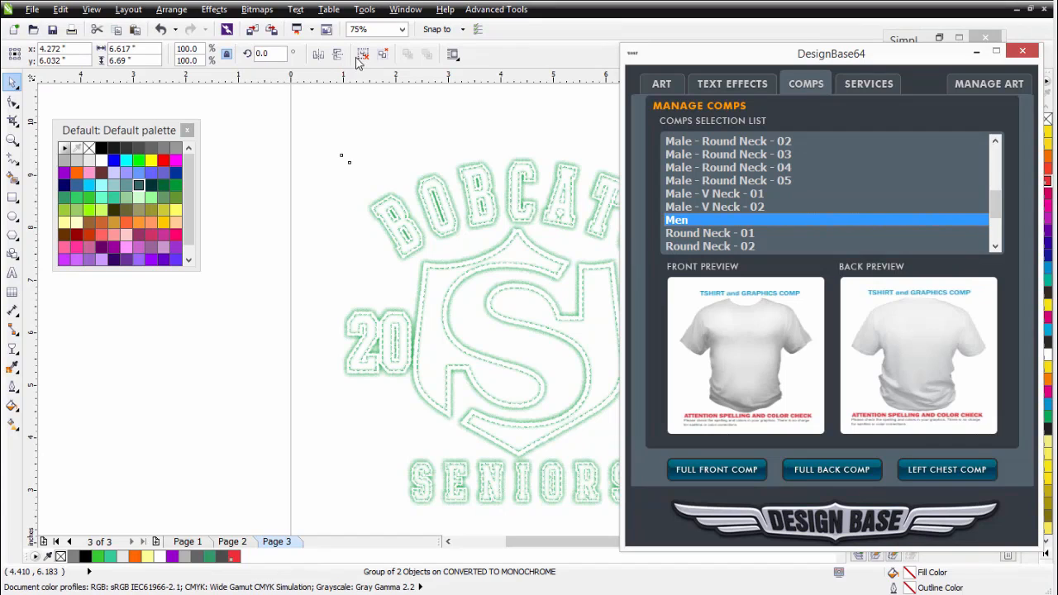
click(717, 470)
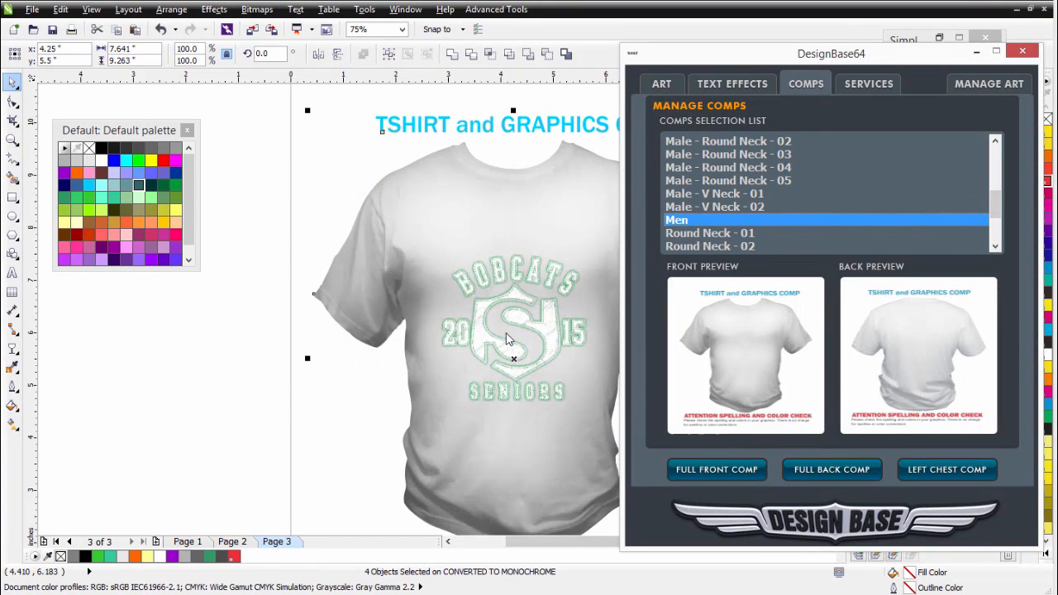
click(976, 52)
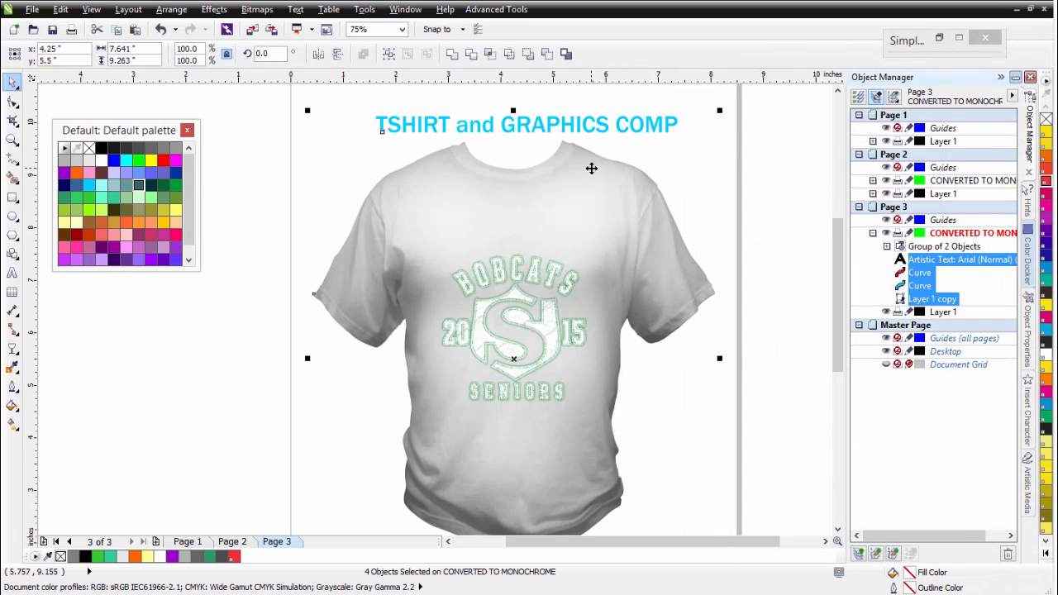
Delete the TSHIRT and GRAPHICS COMP heading and the spelling and color check notice around the shirt.
click(676, 126)
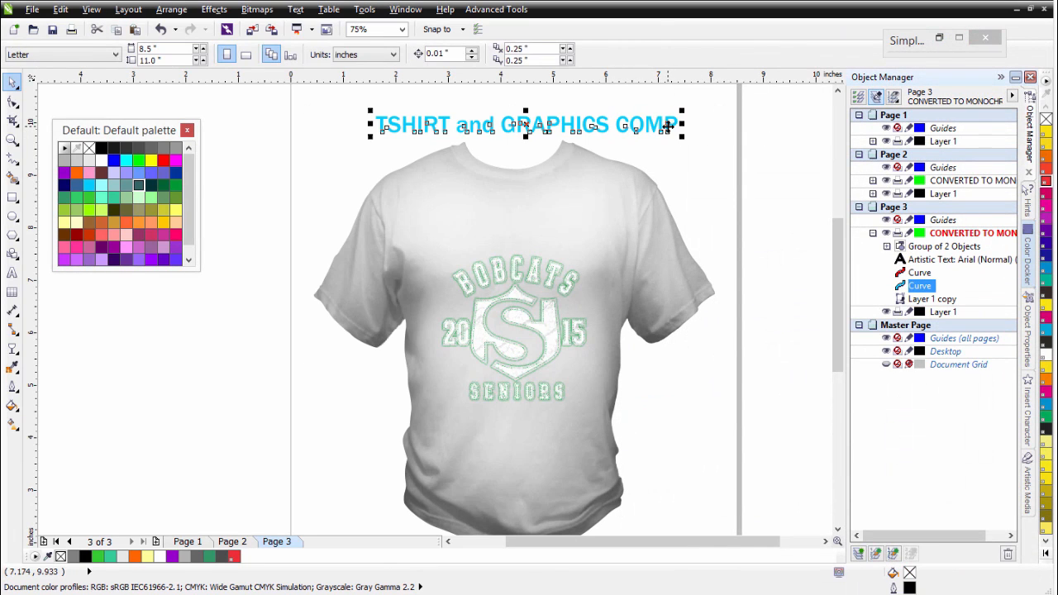
key(Delete)
scroll(759, 367, down, 3)
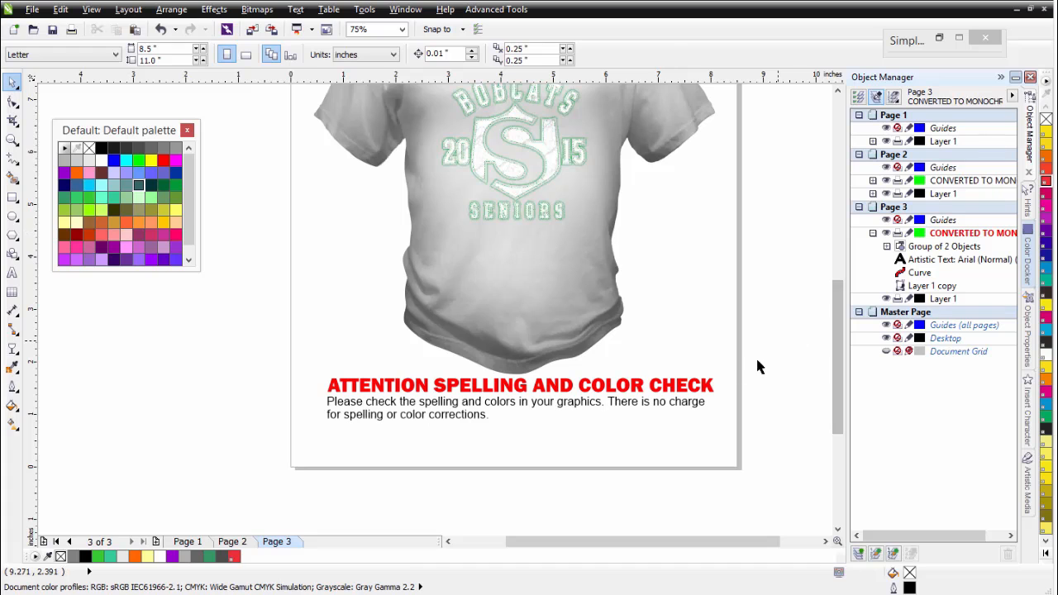
drag(760, 367, 241, 491)
key(Delete)
Recolor the shirt bitmap's base to green #33CC66.
click(495, 262)
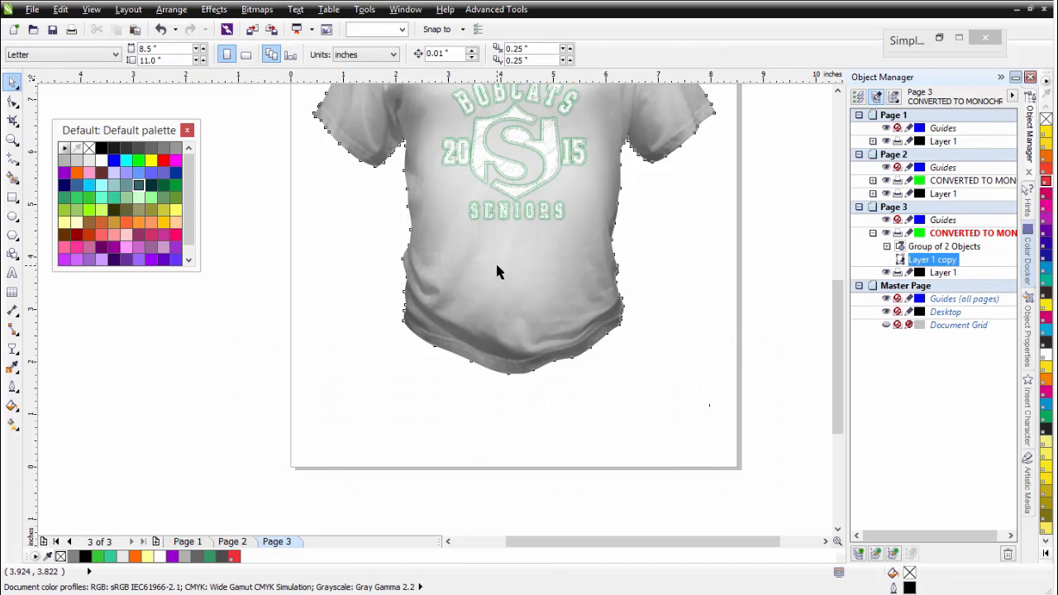
click(77, 198)
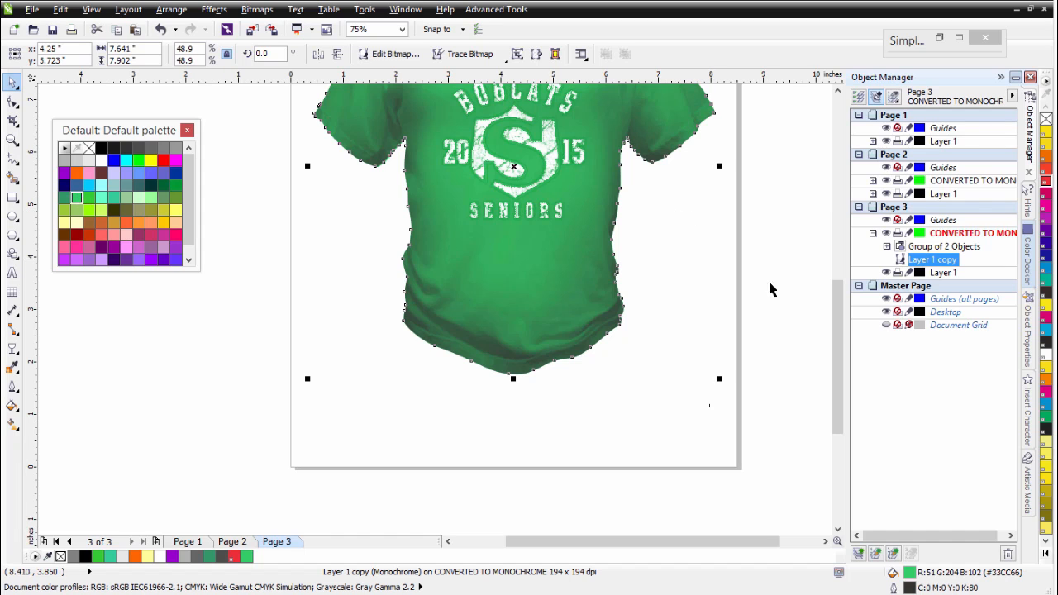
drag(839, 317, 836, 254)
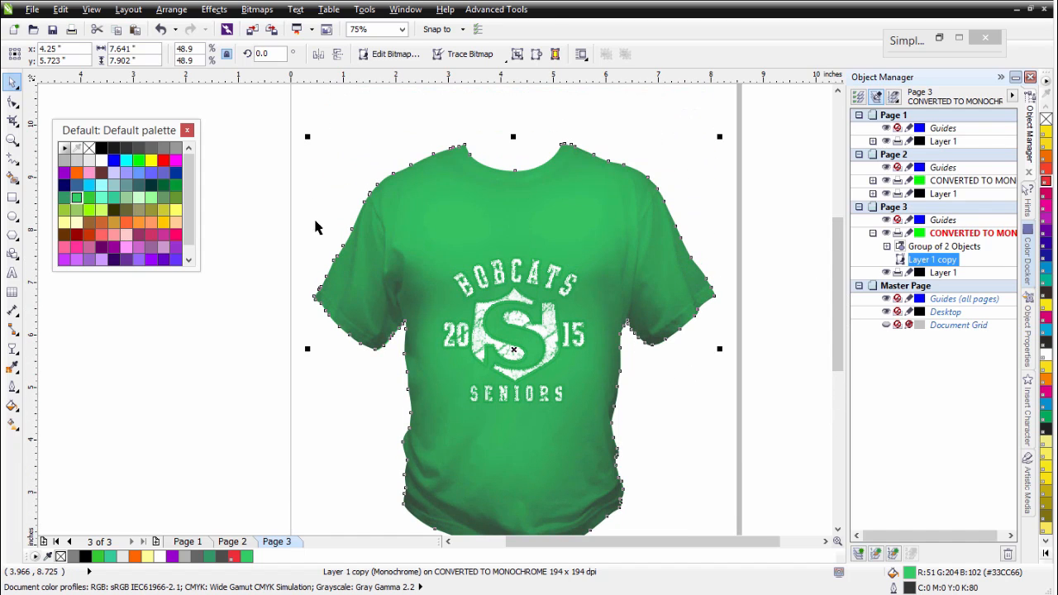
Try black, #006633 and #00665B as the shirt bitmap's shading color, and settle on dark green #003C2E.
right_click(102, 149)
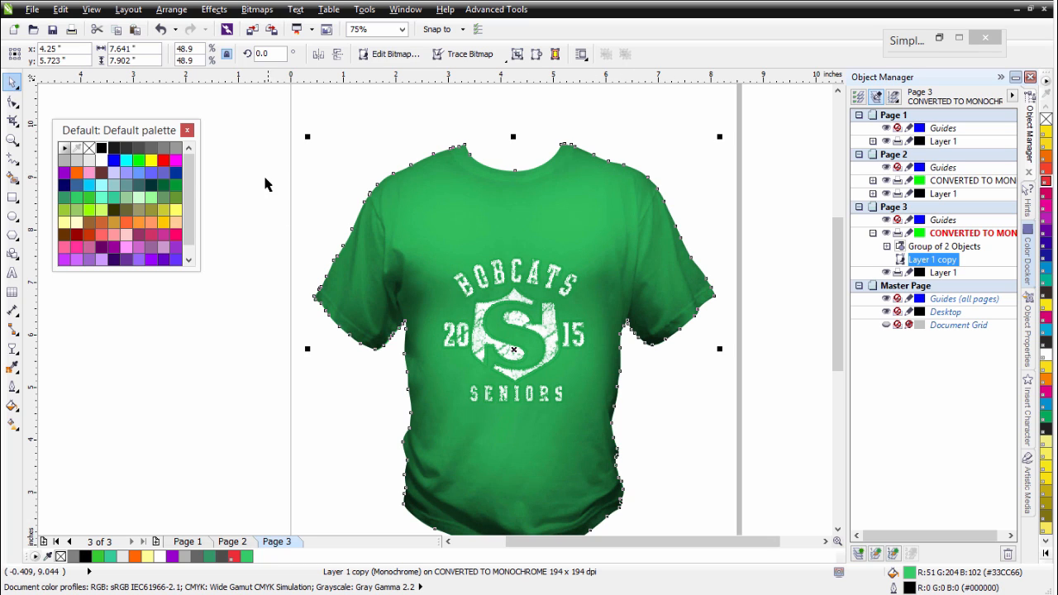
right_click(165, 187)
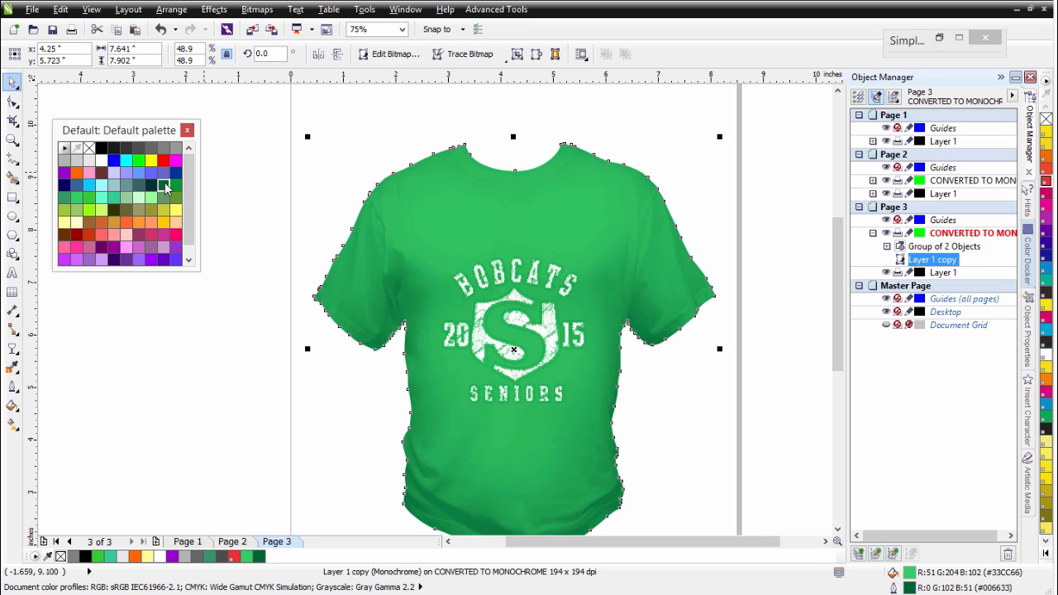
click(165, 187)
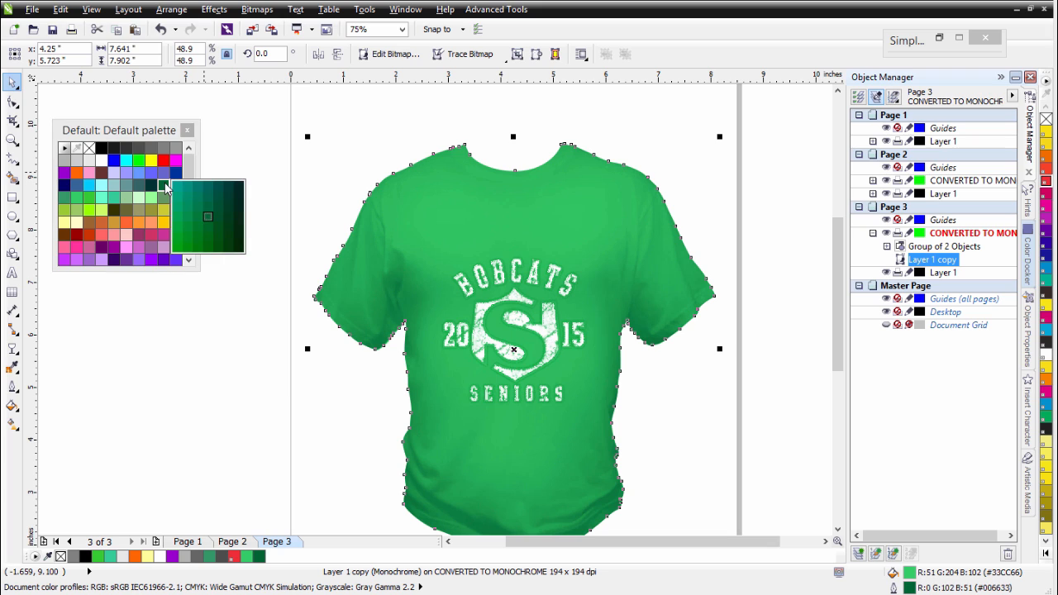
right_click(210, 191)
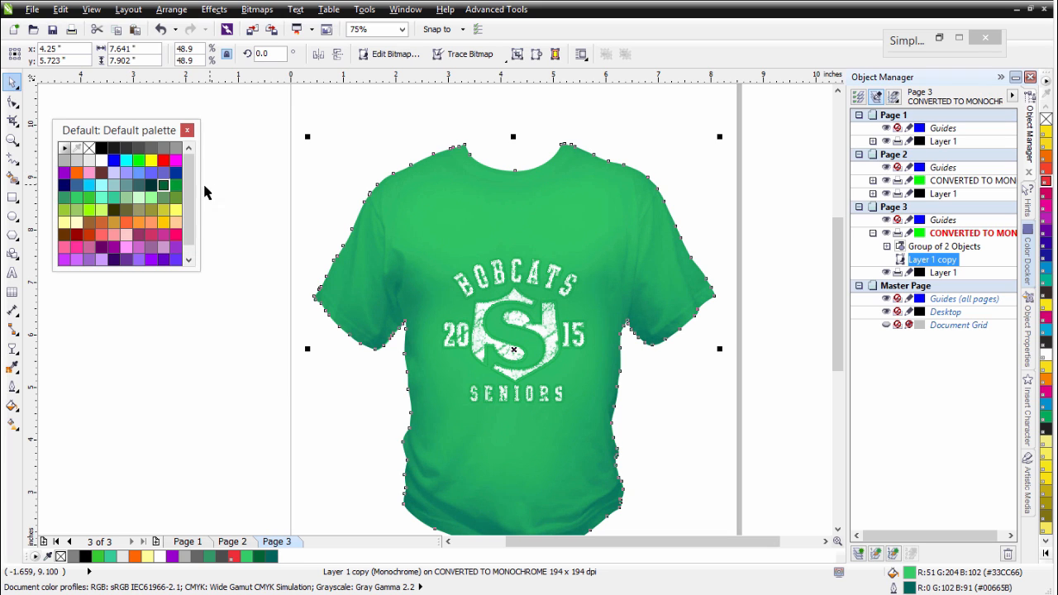
click(165, 187)
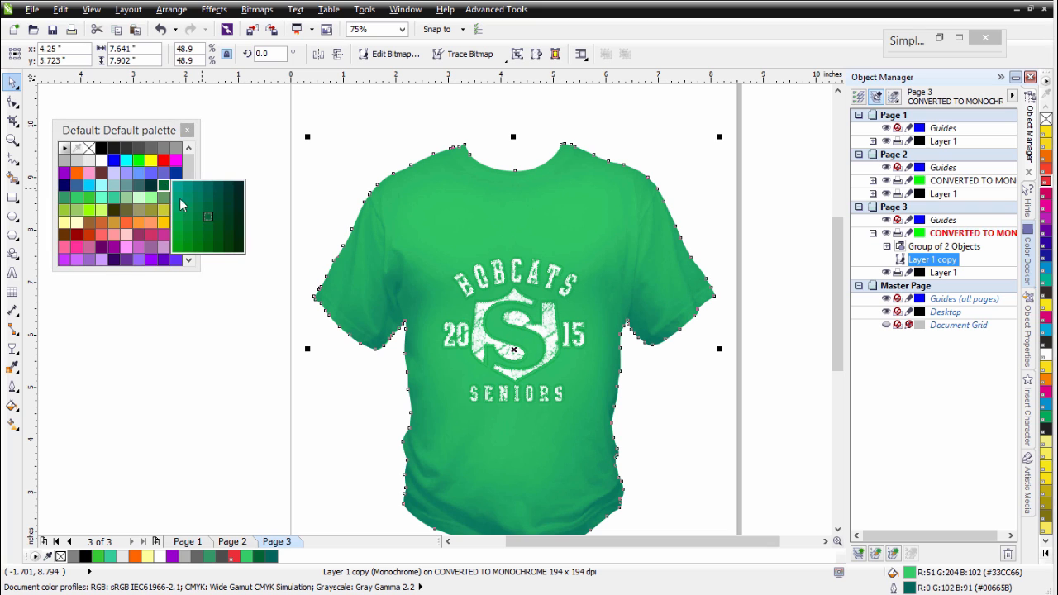
right_click(231, 207)
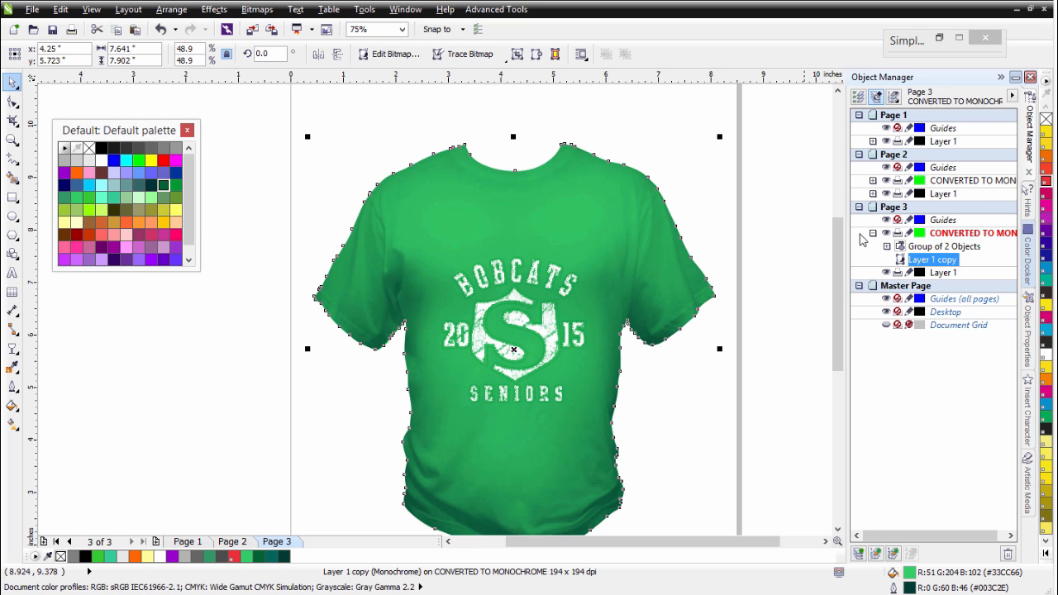
click(758, 212)
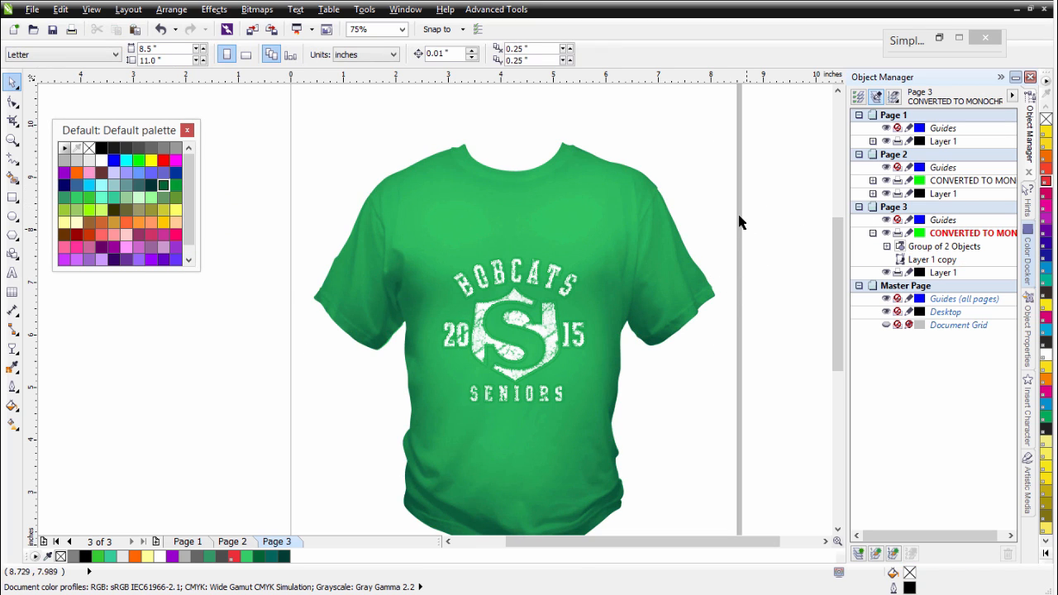
Move the logo group higher on the shirt's chest and ungroup it.
click(567, 319)
drag(546, 317, 547, 282)
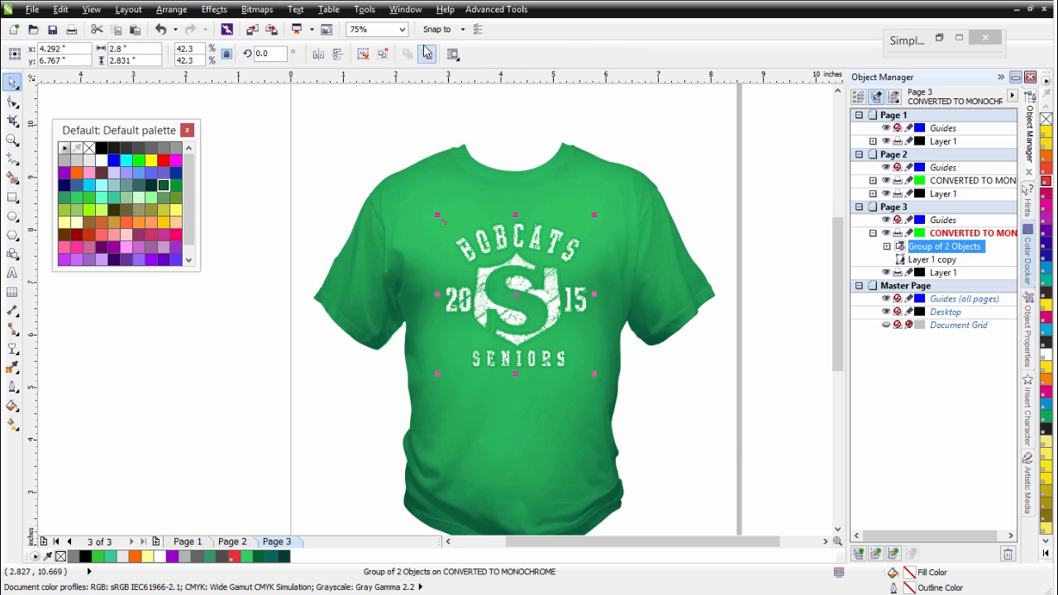
click(382, 54)
Recolor the stitch bitmap dark green #006633 and paste a duplicate of it directly on top.
click(513, 281)
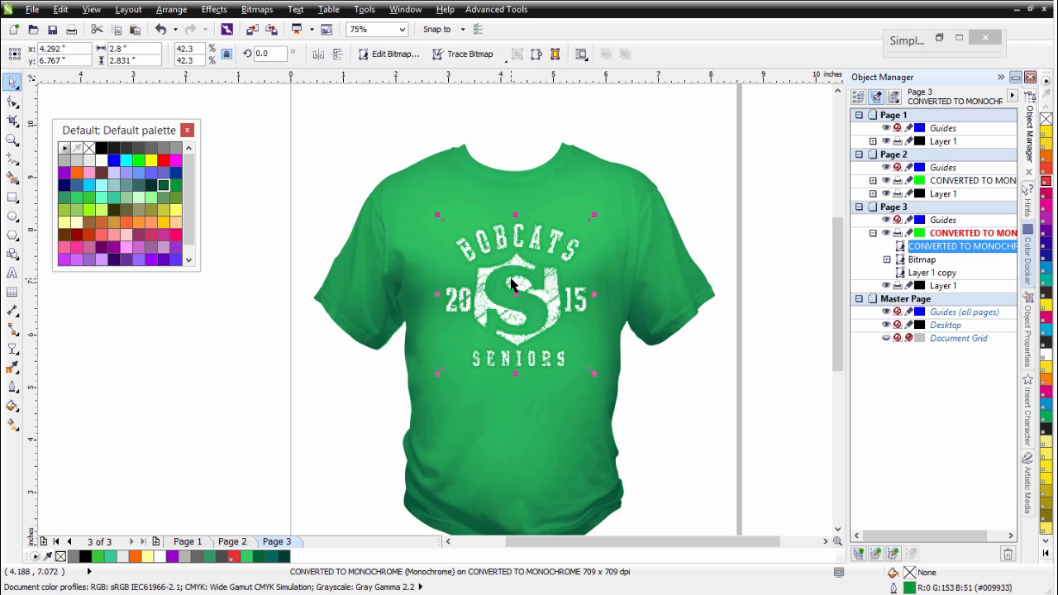
scroll(501, 269, up, 4)
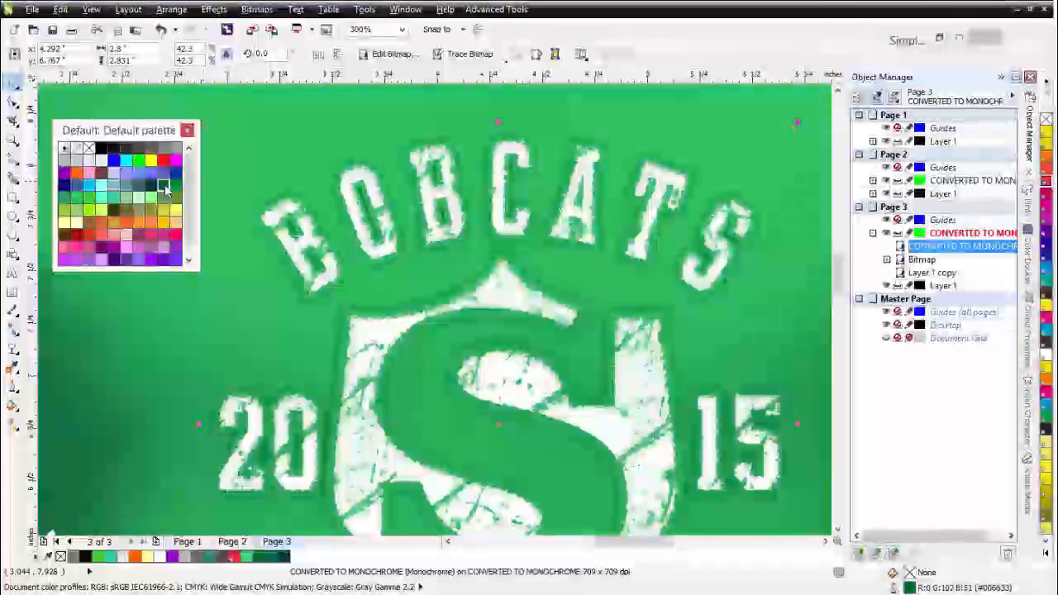
scroll(452, 308, down, 1)
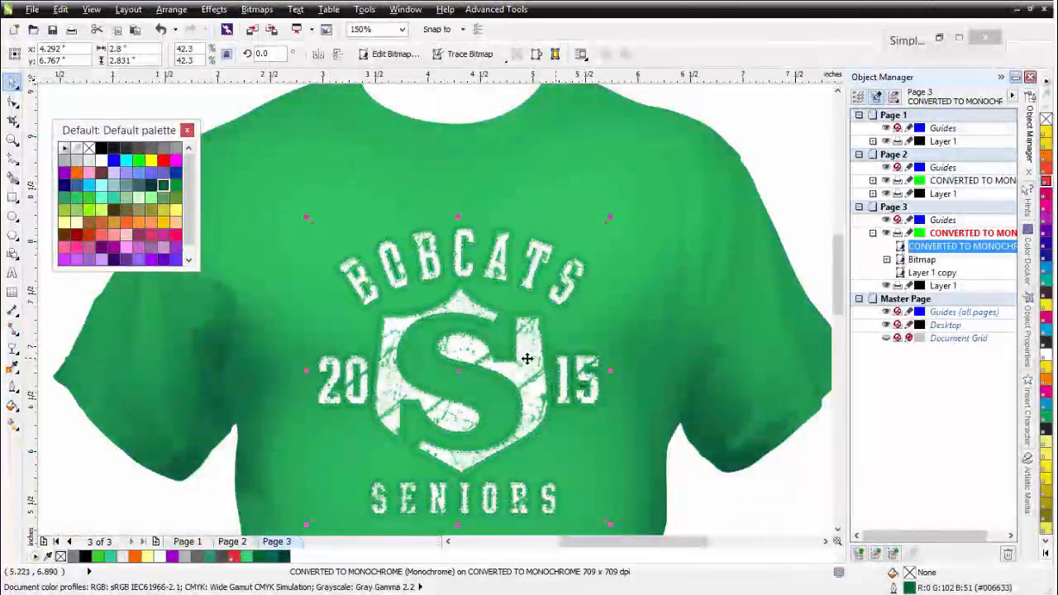
click(135, 30)
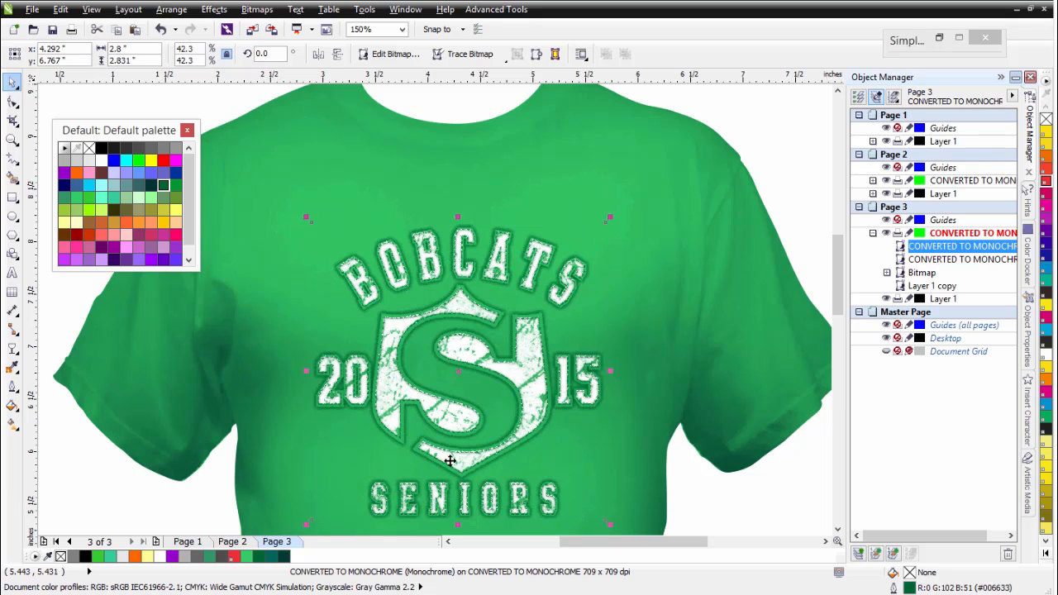
scroll(435, 308, down, 2)
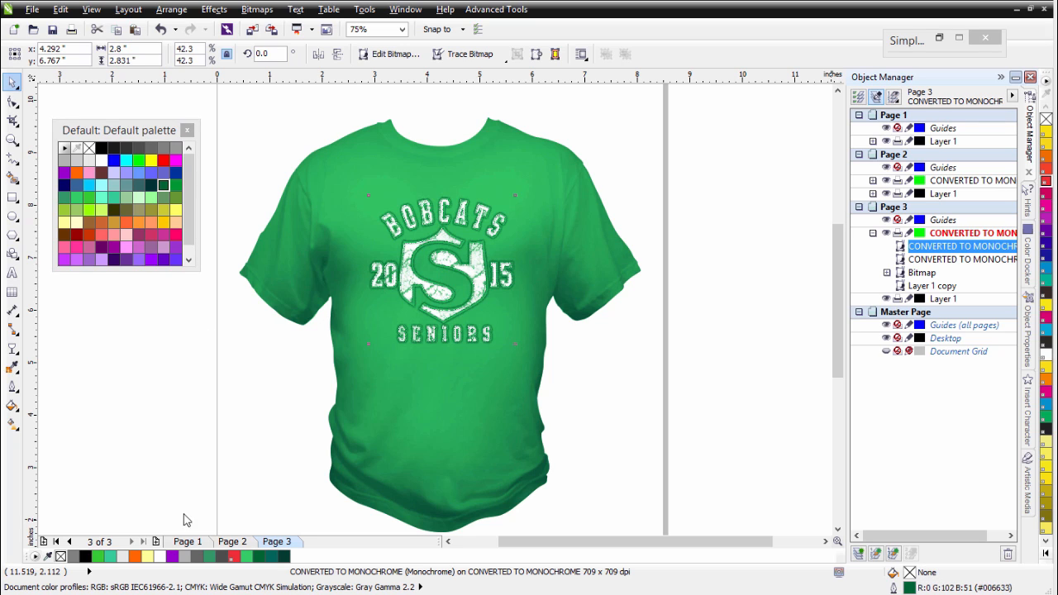
Copy the solid black logo curve from Page 1.
click(187, 542)
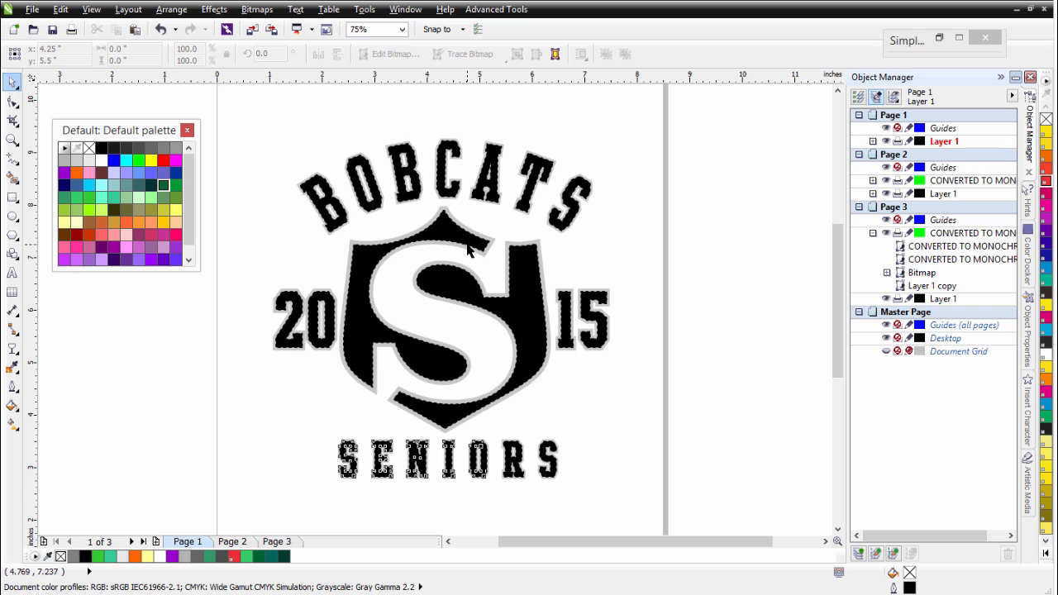
click(470, 252)
click(922, 168)
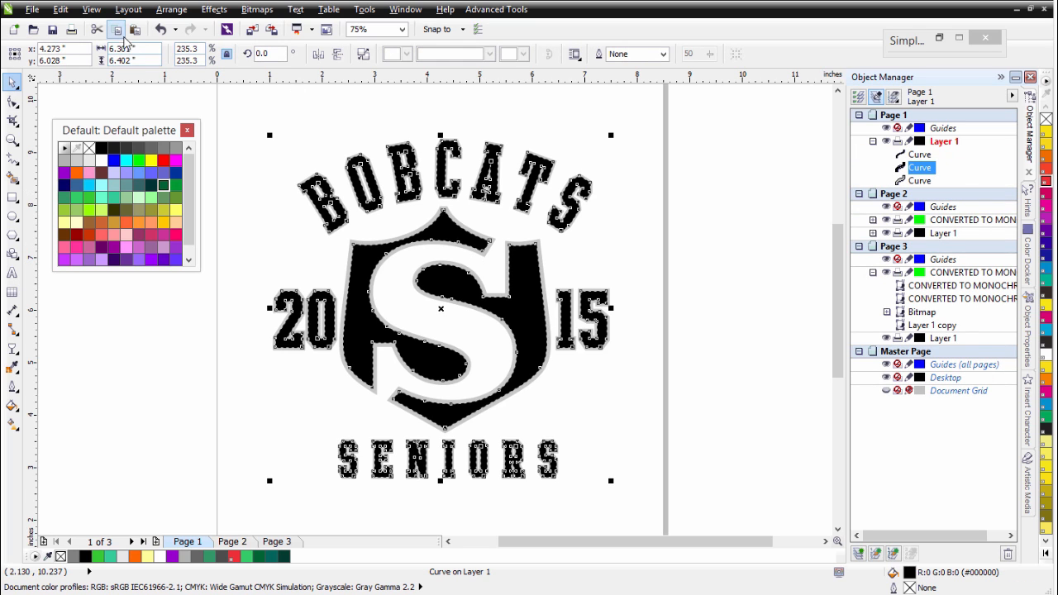
Return to Page 3 and duplicate the green shirt to the right of the original.
click(277, 543)
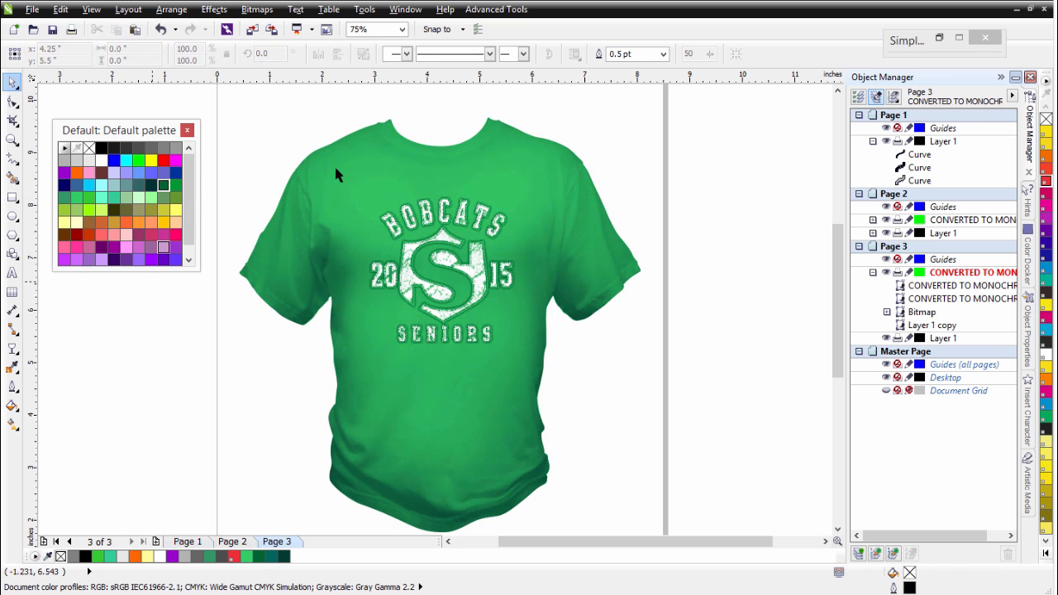
click(406, 165)
drag(322, 177, 605, 175)
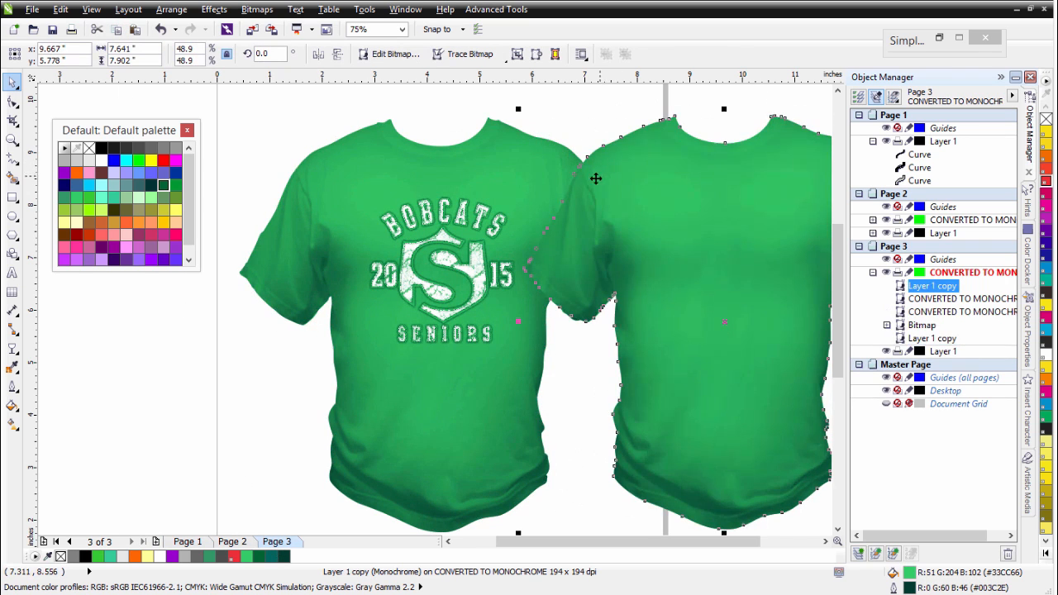
Paste the black logo curve, scale it to about 1.52 by 1.55 in, and place it on the duplicate shirt's chest.
click(135, 31)
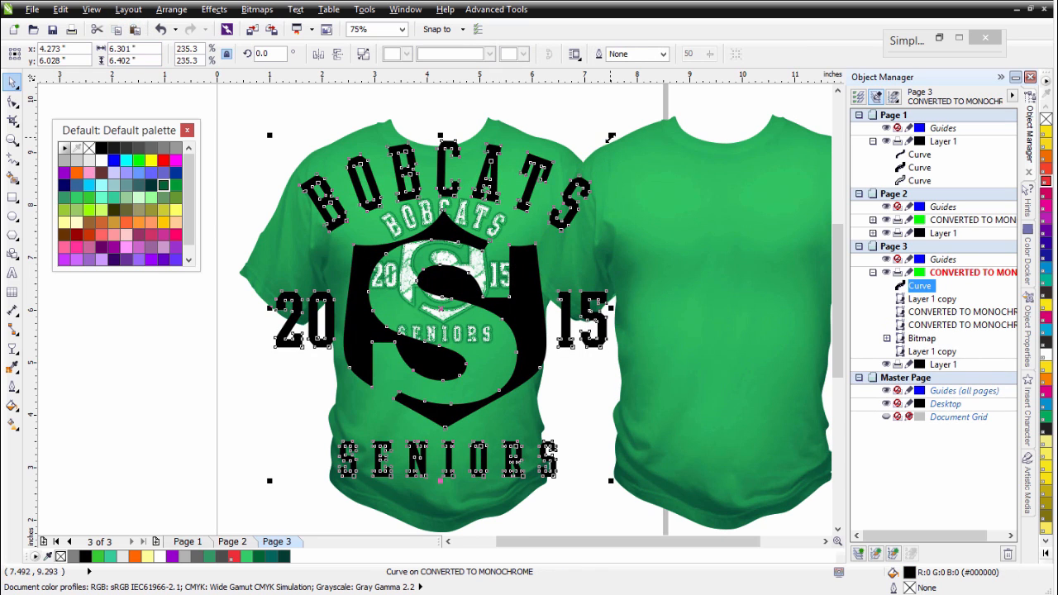
drag(610, 134, 360, 390)
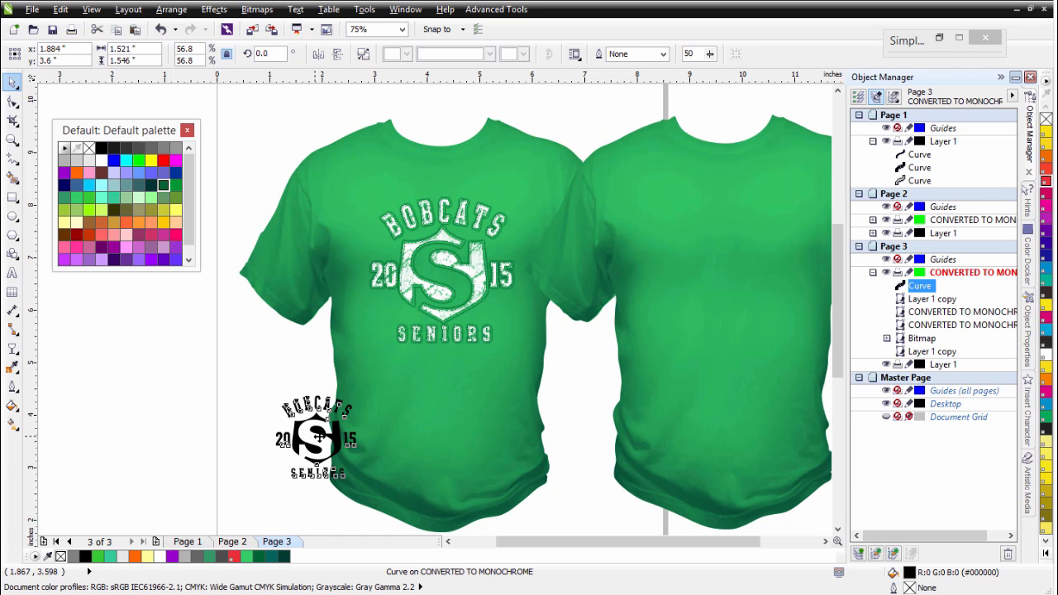
drag(316, 437, 702, 238)
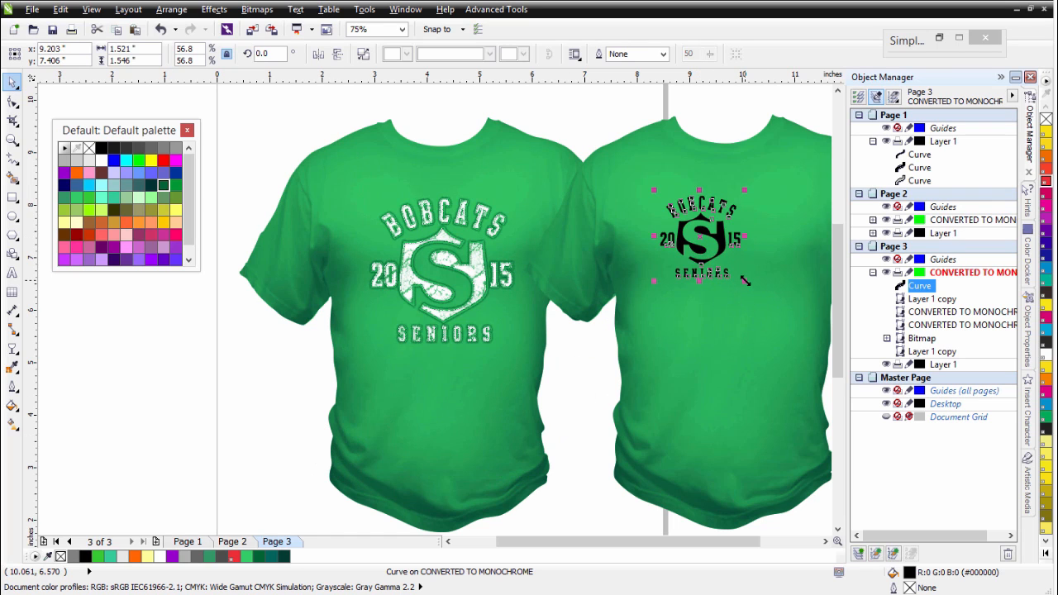
Enlarge the plain logo on the duplicate shirt to about 2.41 by 2.45 in and give it a white fill with no outline.
drag(745, 282, 792, 329)
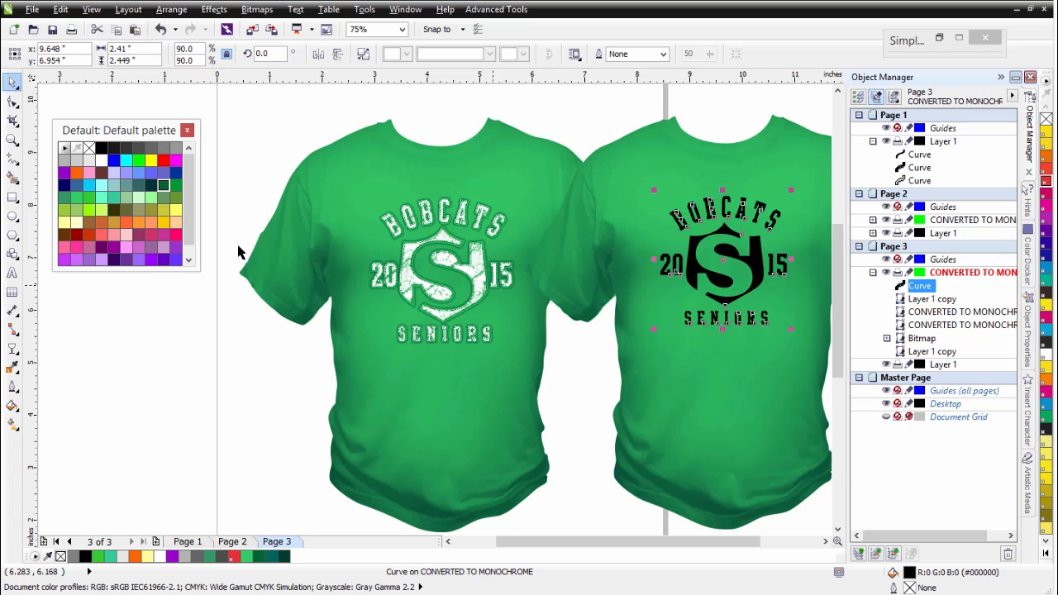
right_click(101, 159)
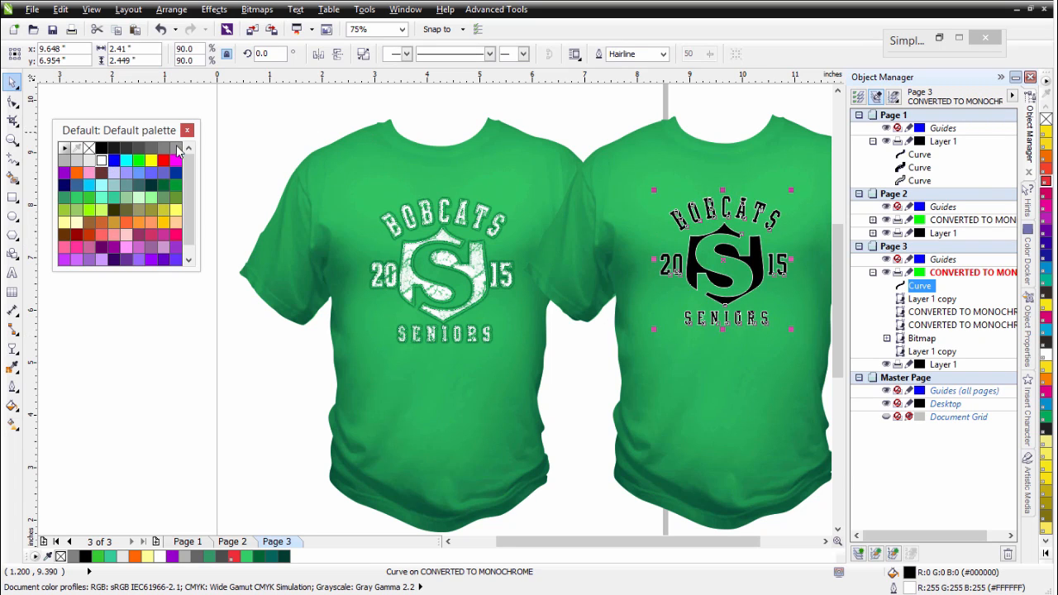
click(101, 159)
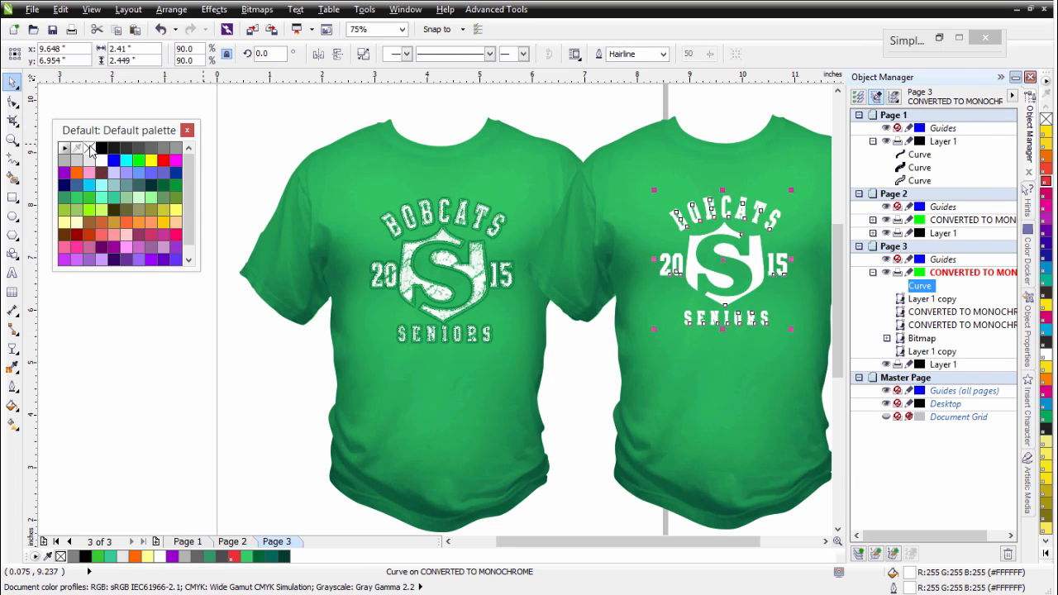
right_click(90, 148)
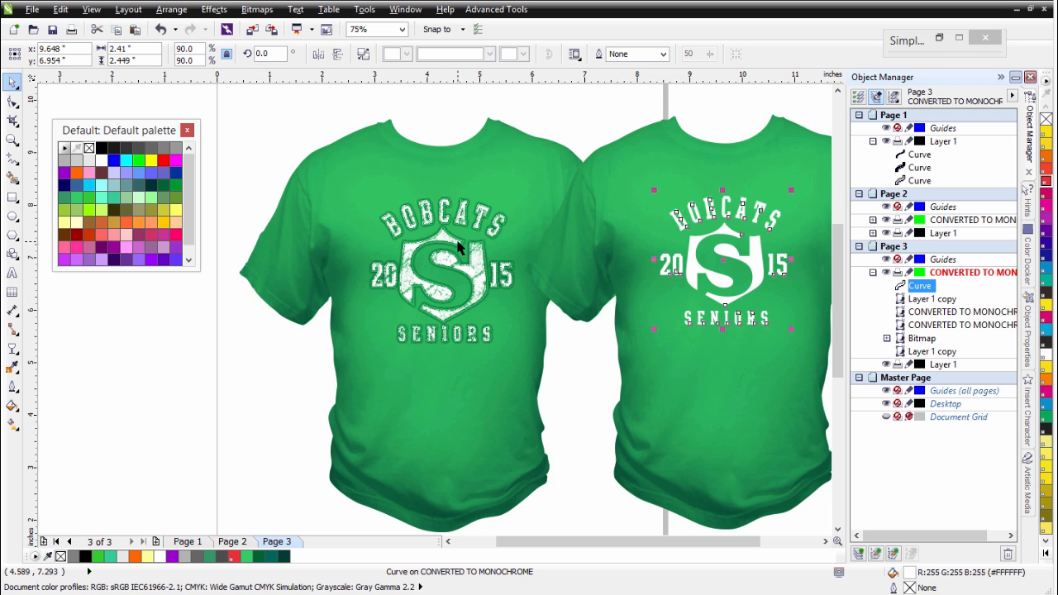
scroll(460, 248, up, 2)
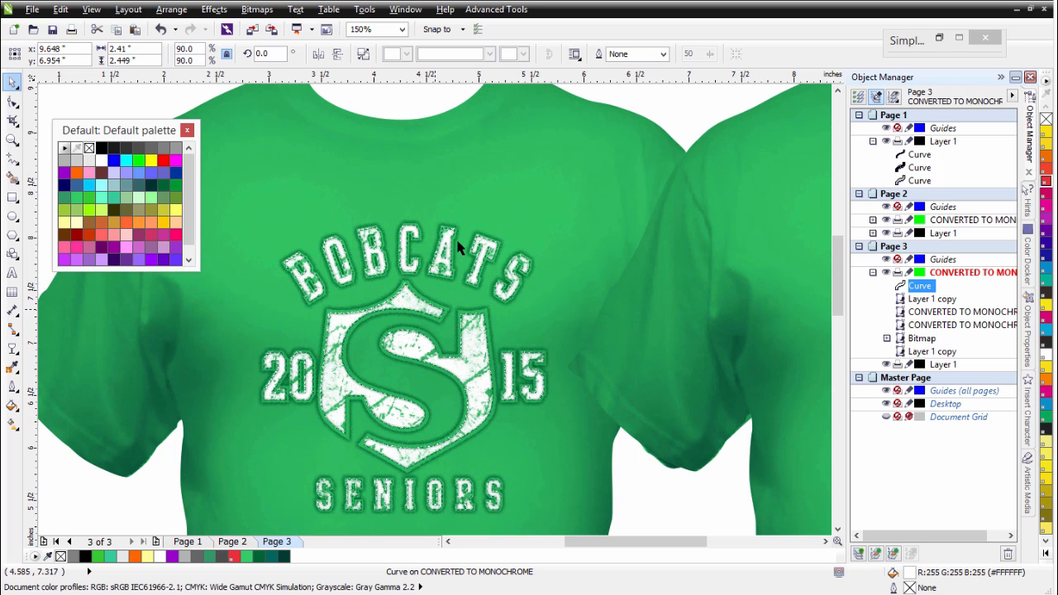
scroll(432, 322, down, 2)
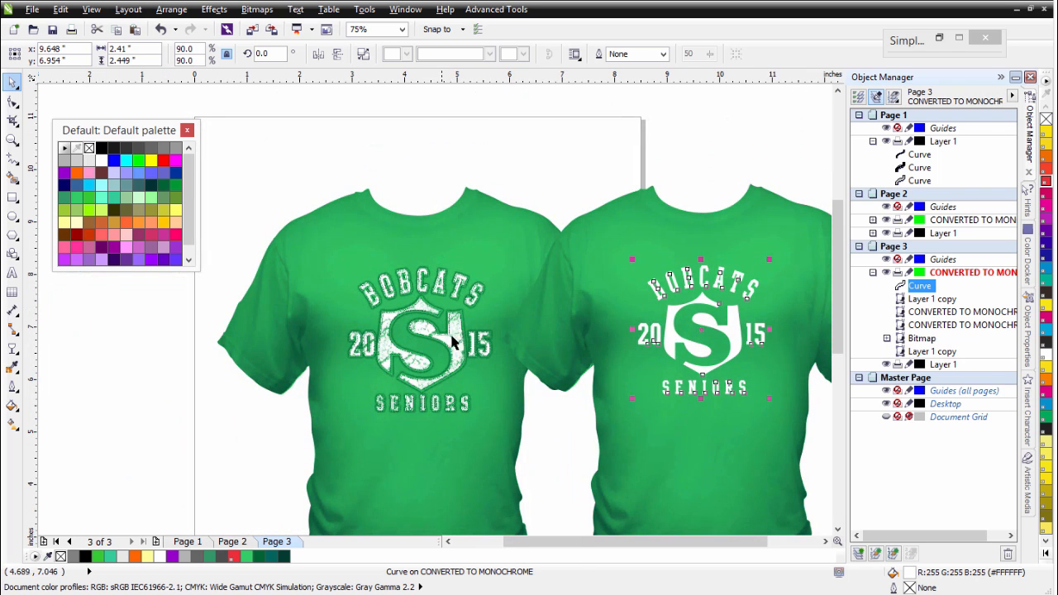